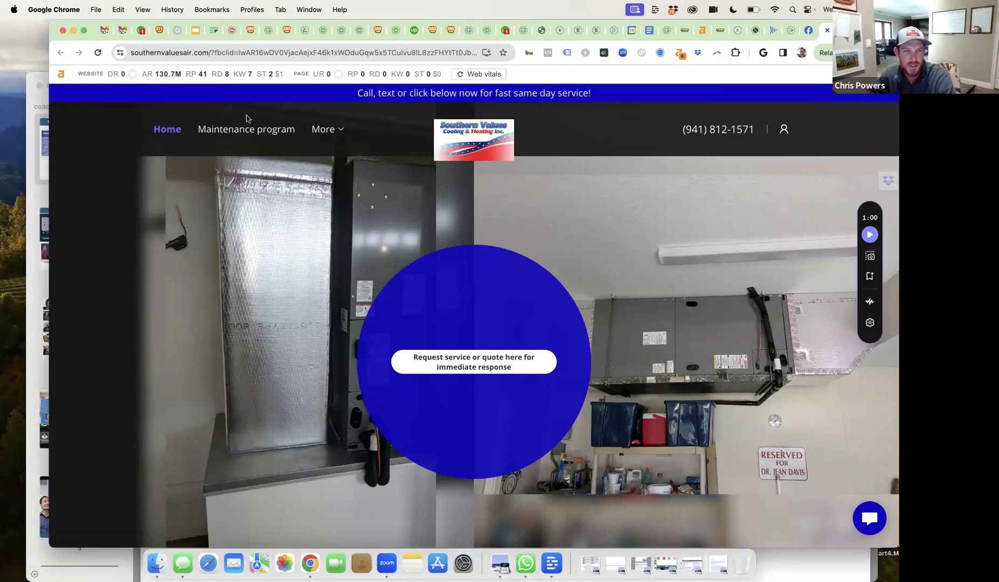
- Open Ahrefs' organic keywords report for southernvaluesair.com and scroll through its 8 ranking keywords
click(244, 77)
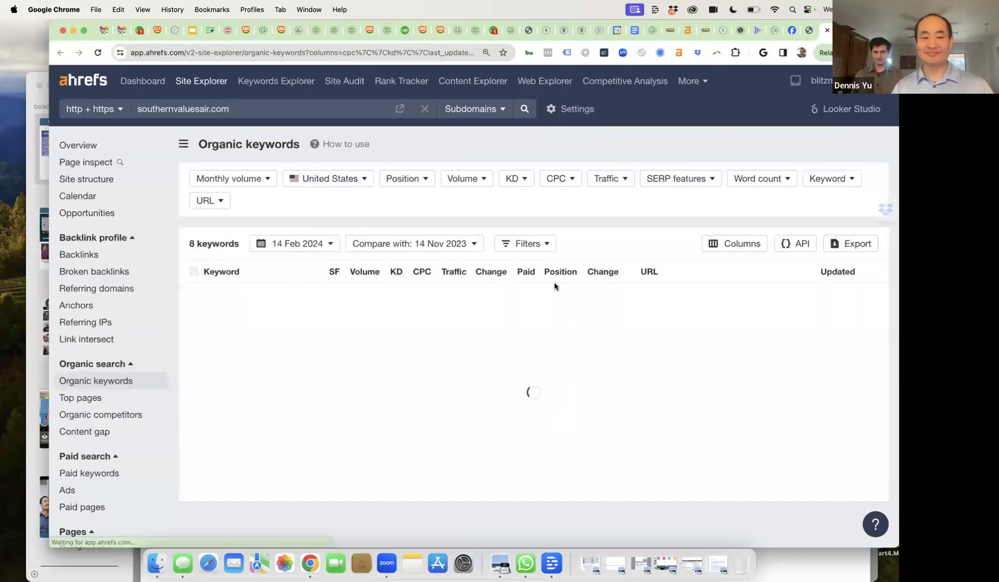
scroll(554, 286, down, 1)
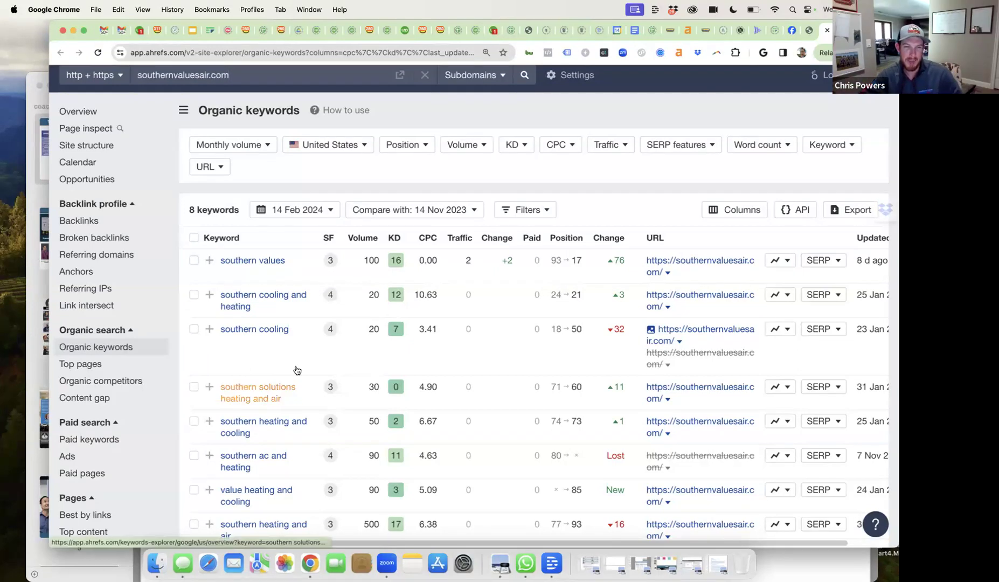
scroll(296, 370, down, 3)
scroll(297, 370, up, 4)
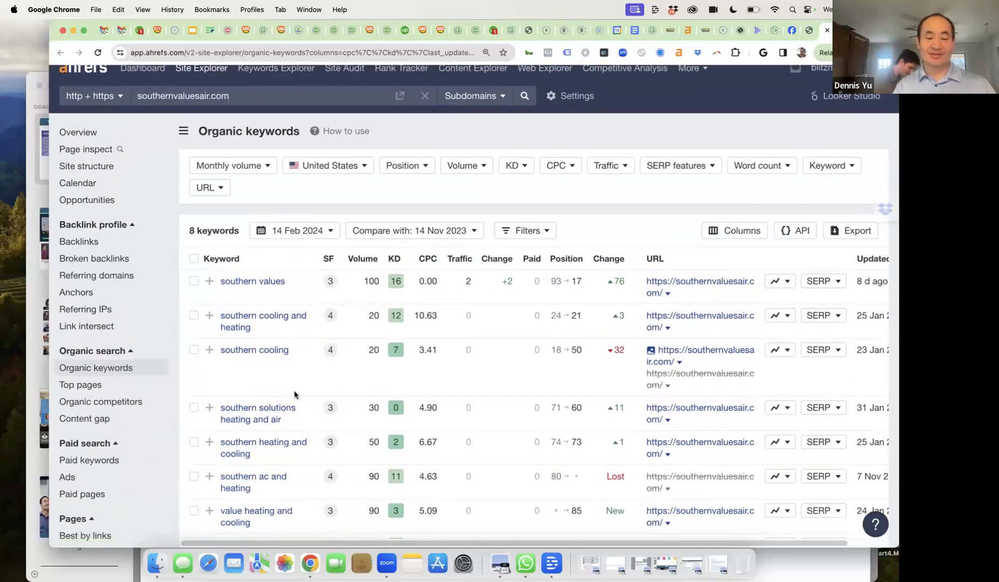
scroll(296, 390, down, 1)
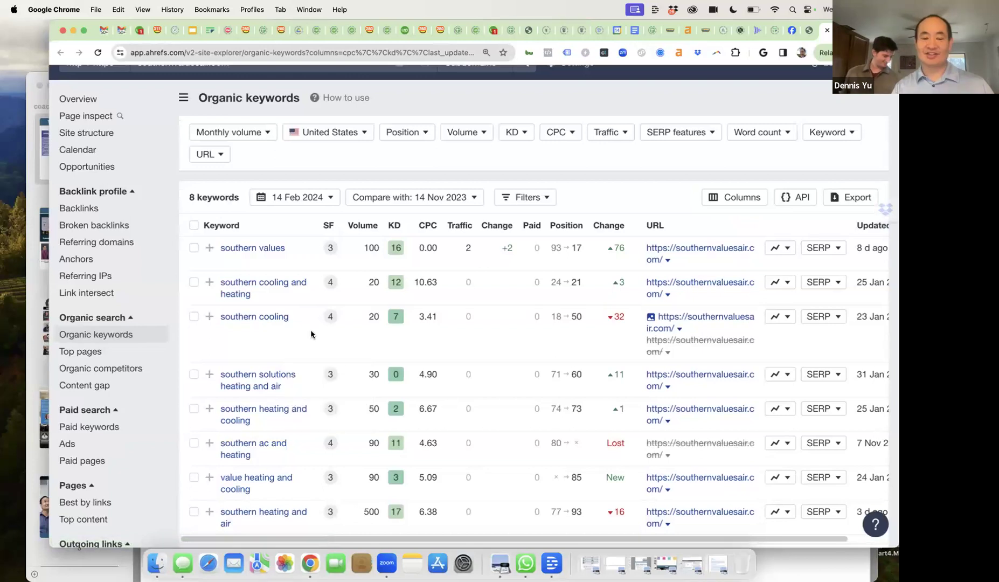
scroll(520, 356, down, 5)
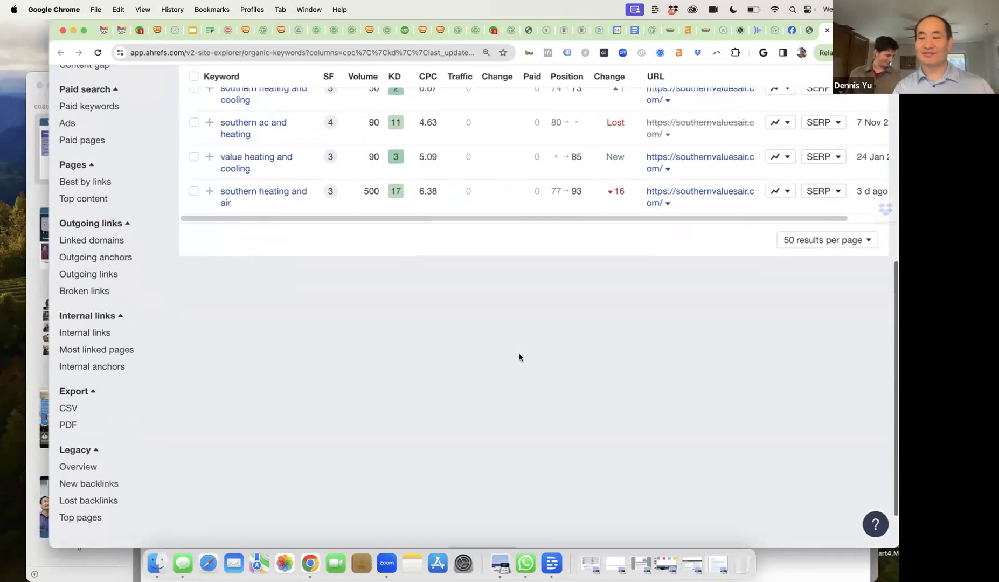
scroll(519, 357, up, 6)
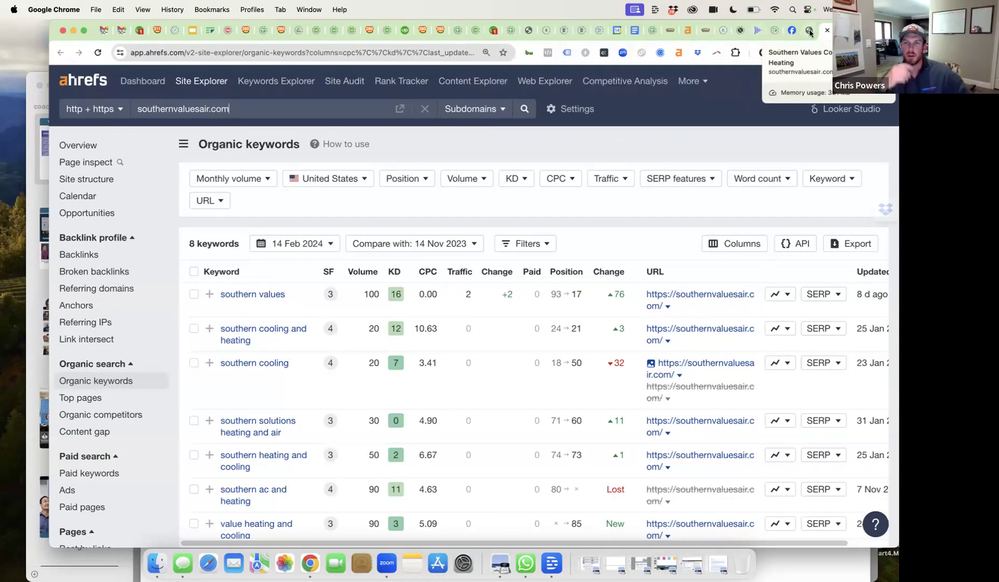
- Back on southernvaluesair.com, confirm the site has no Meta pixel and no Google tags
click(793, 29)
click(549, 54)
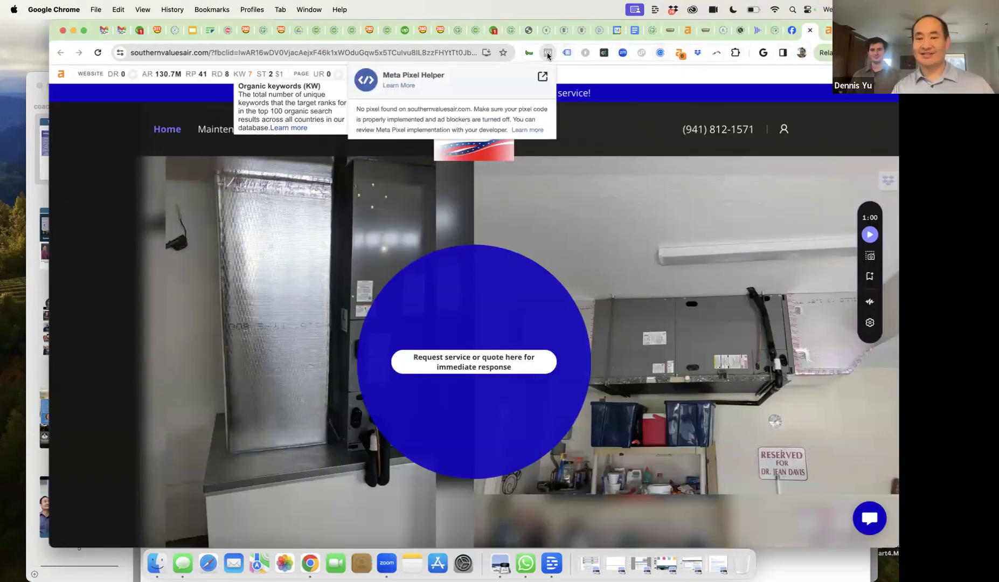
click(566, 54)
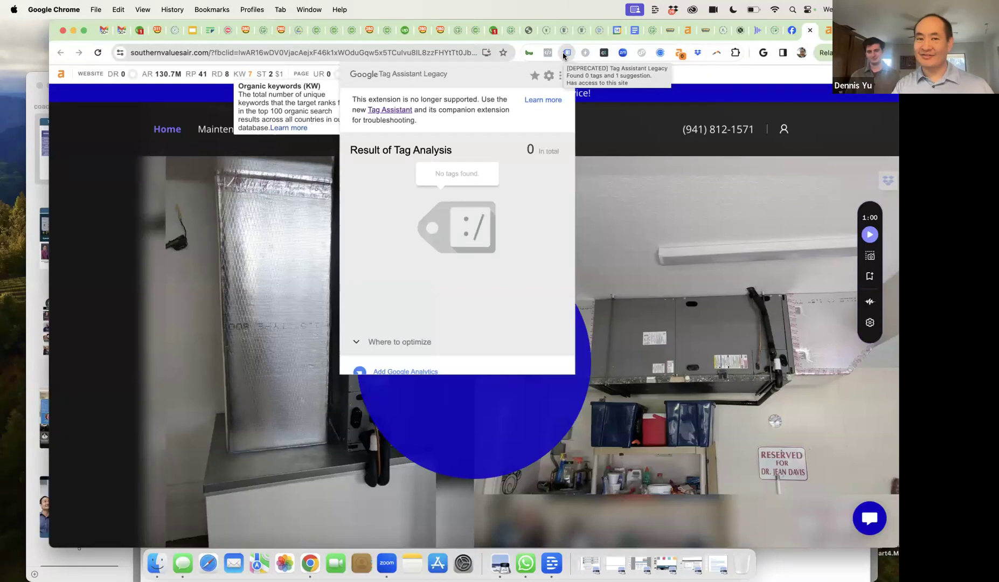
- Review the site's BuiltWith technology profile, confirming it runs on GoDaddy Website Builder
click(529, 54)
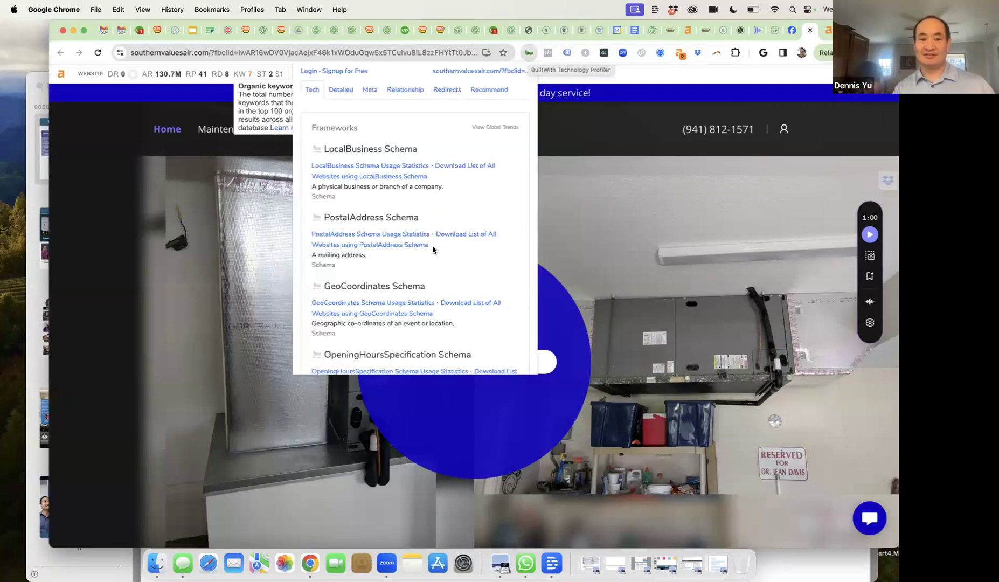
scroll(433, 247, down, 4)
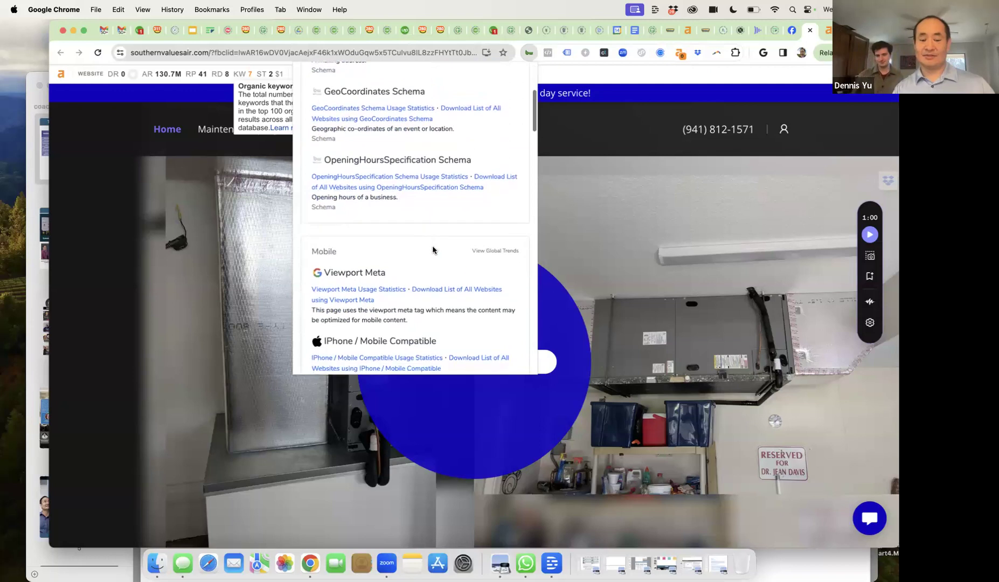
scroll(432, 248, down, 8)
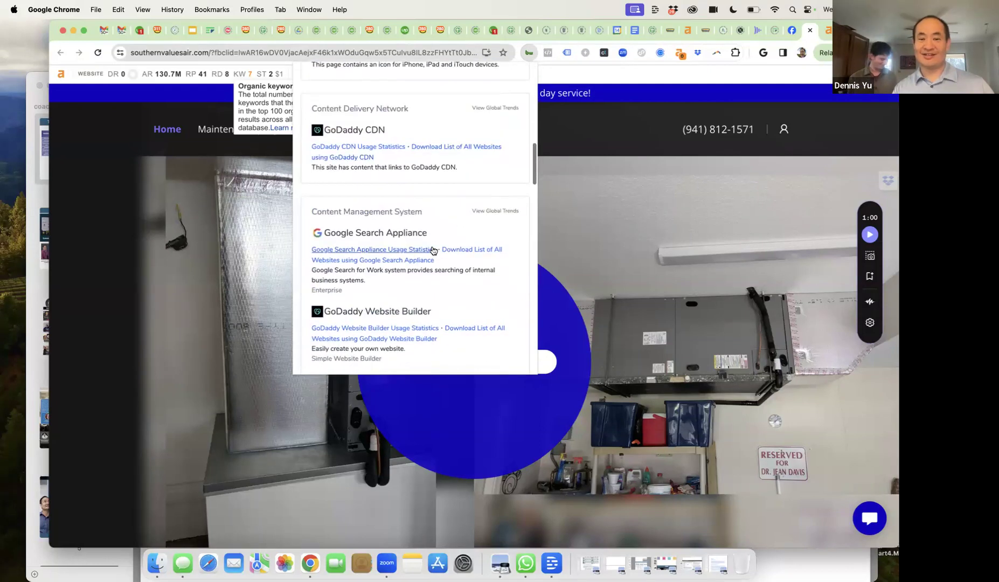
scroll(433, 249, down, 4)
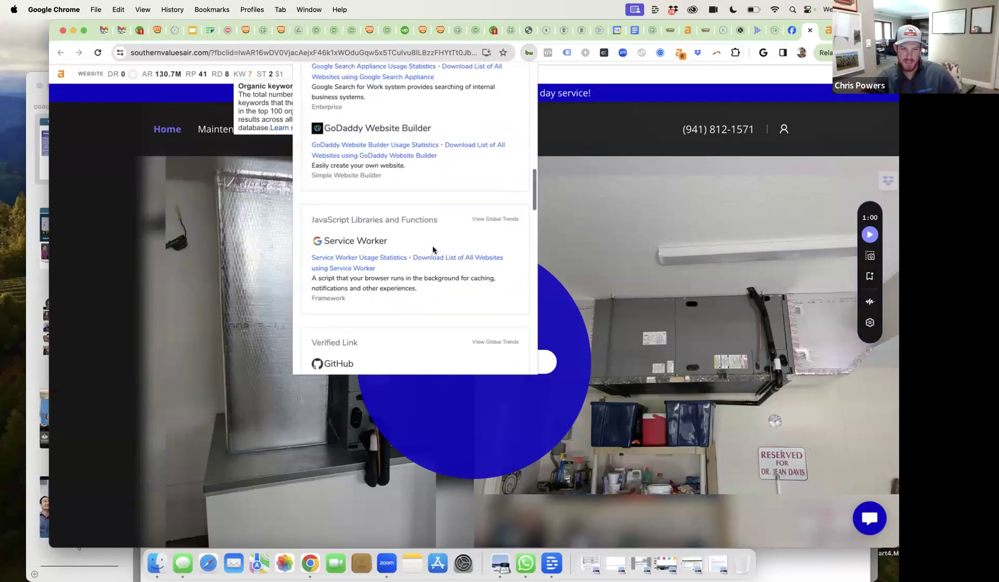
scroll(433, 250, down, 8)
scroll(433, 250, down, 6)
scroll(432, 250, down, 10)
scroll(433, 249, up, 20)
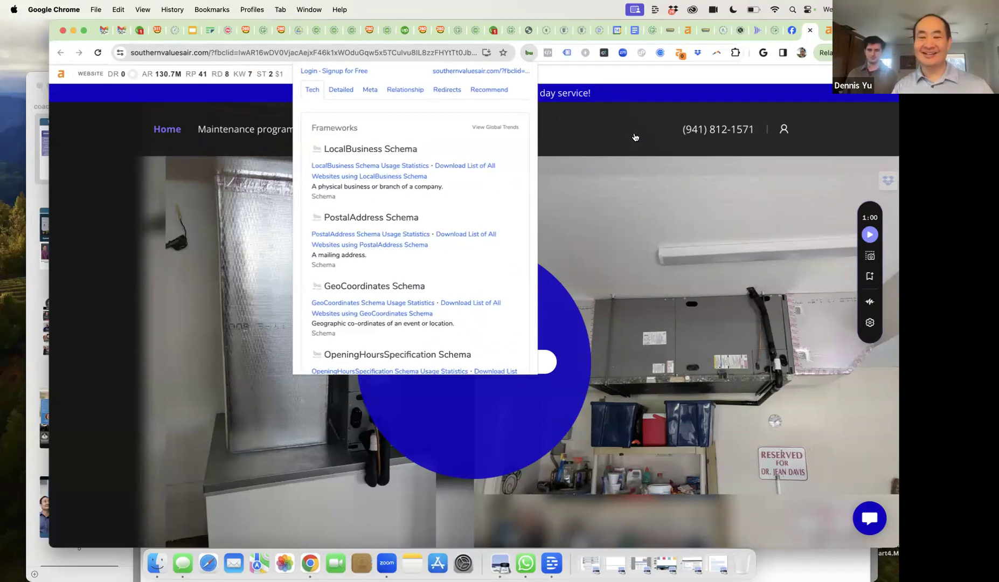
click(635, 137)
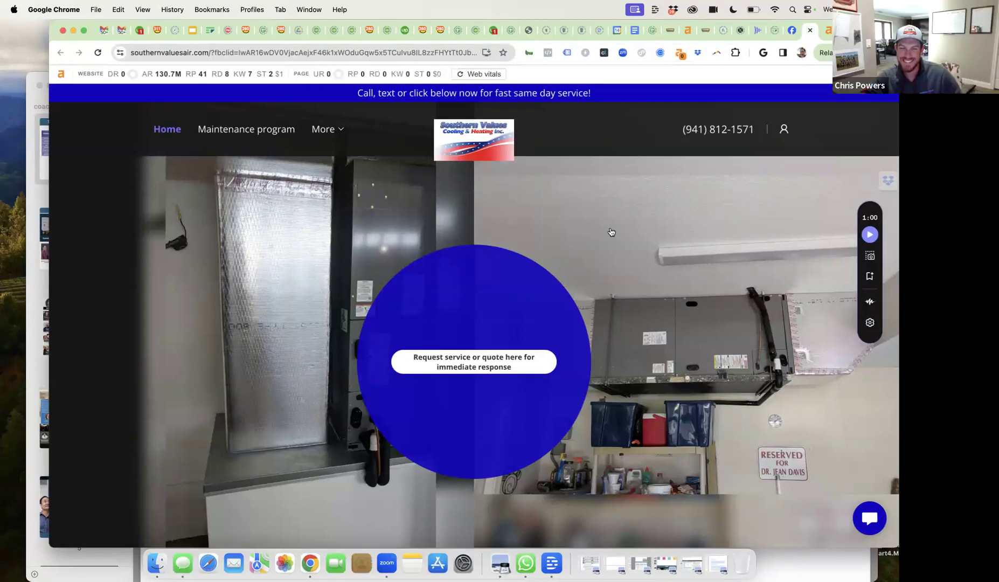
- Scroll to the GoDaddy footer, highlight the 2018 copyright line, then select the site's URL
scroll(611, 232, down, 10)
scroll(612, 232, down, 10)
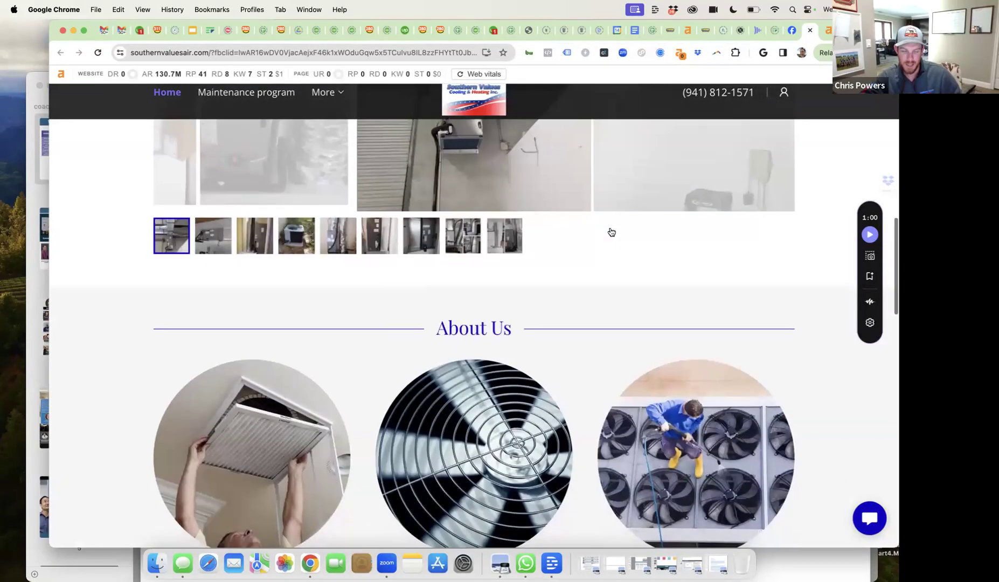
scroll(612, 231, down, 12)
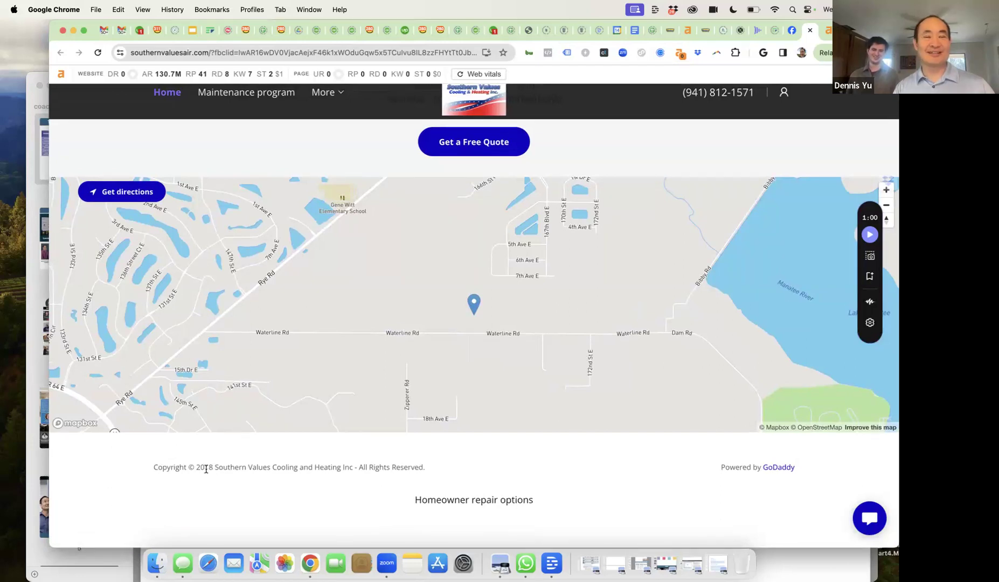
drag(195, 468, 311, 469)
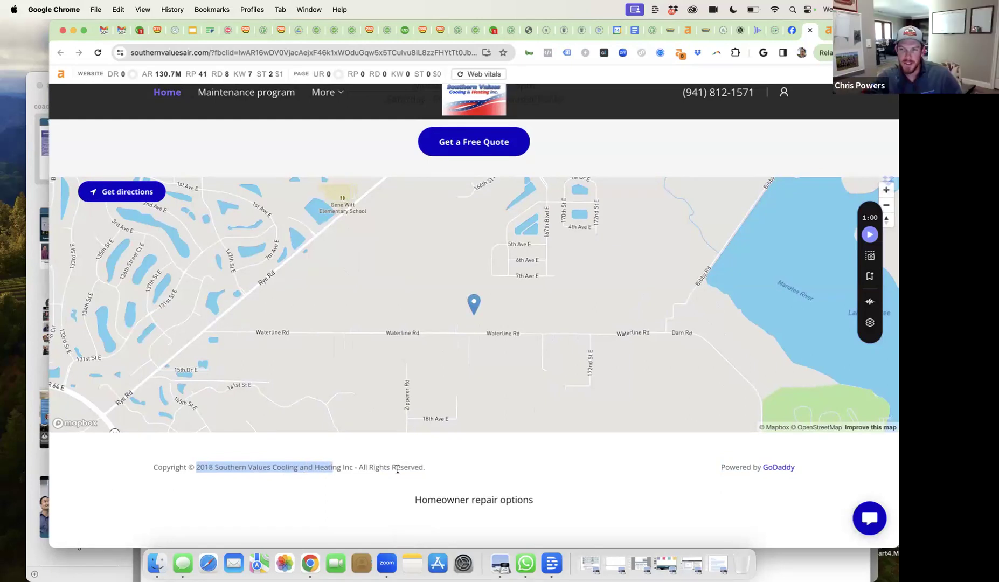
scroll(397, 469, up, 5)
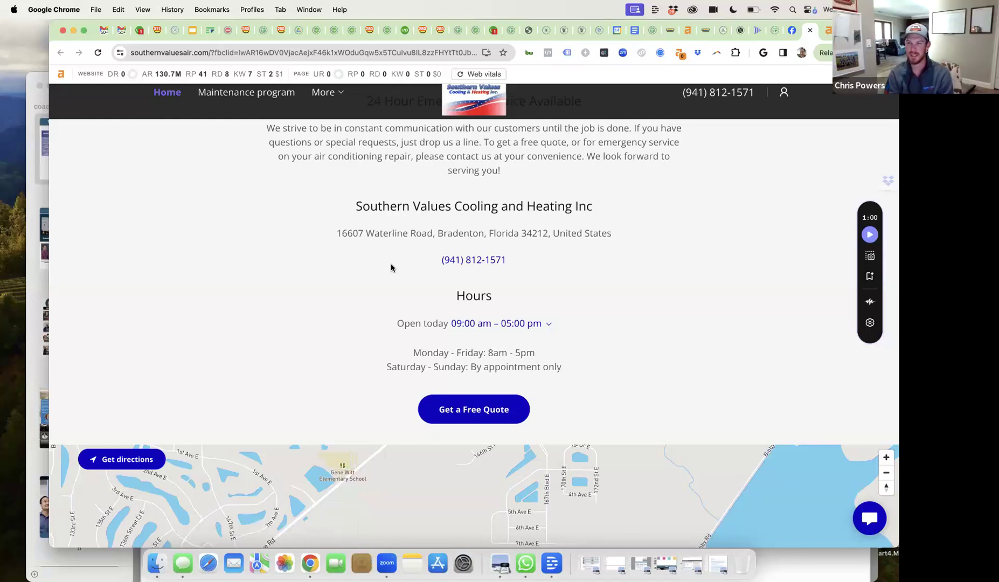
scroll(392, 266, up, 5)
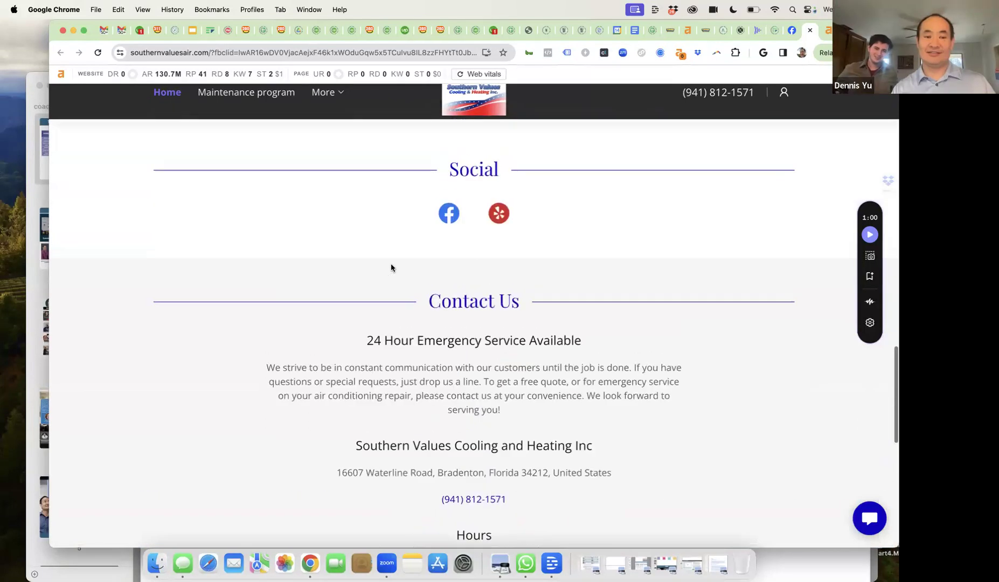
click(205, 50)
- Search Google for site:southernvaluesair.com and review the seven indexed pages, home through Login
key(super+c)
key(super+t)
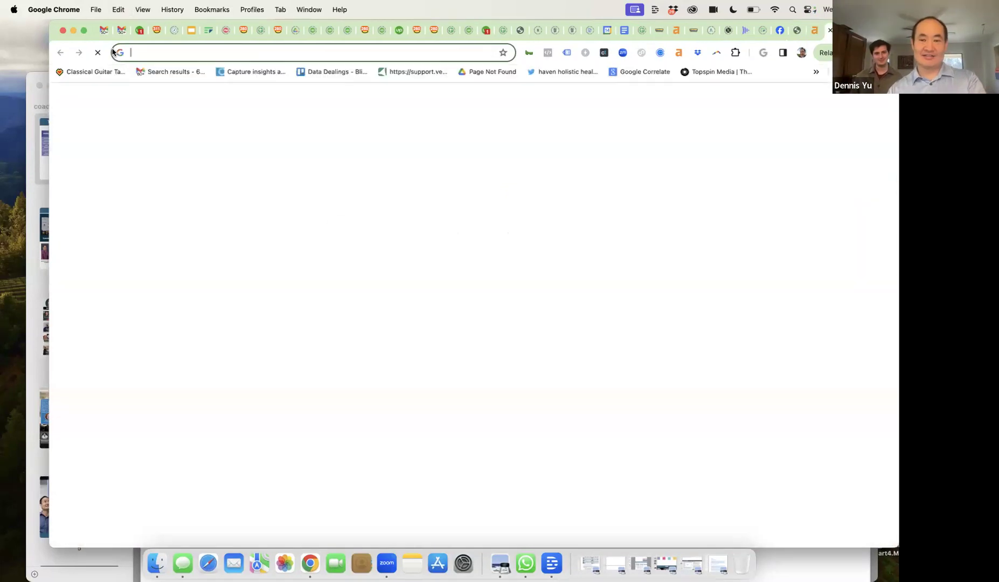
text(site:)
key(super+v)
key(Return)
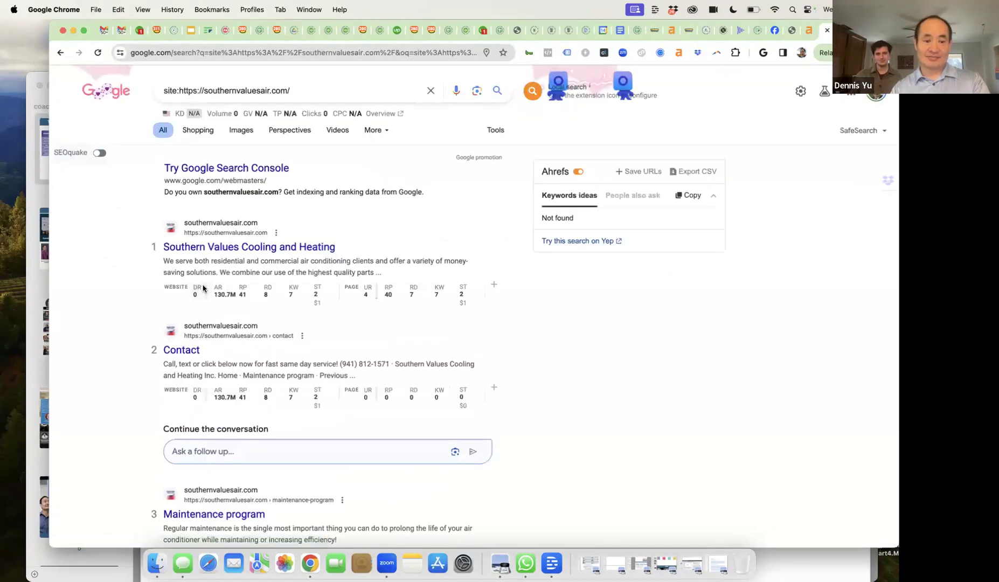
scroll(209, 308, down, 10)
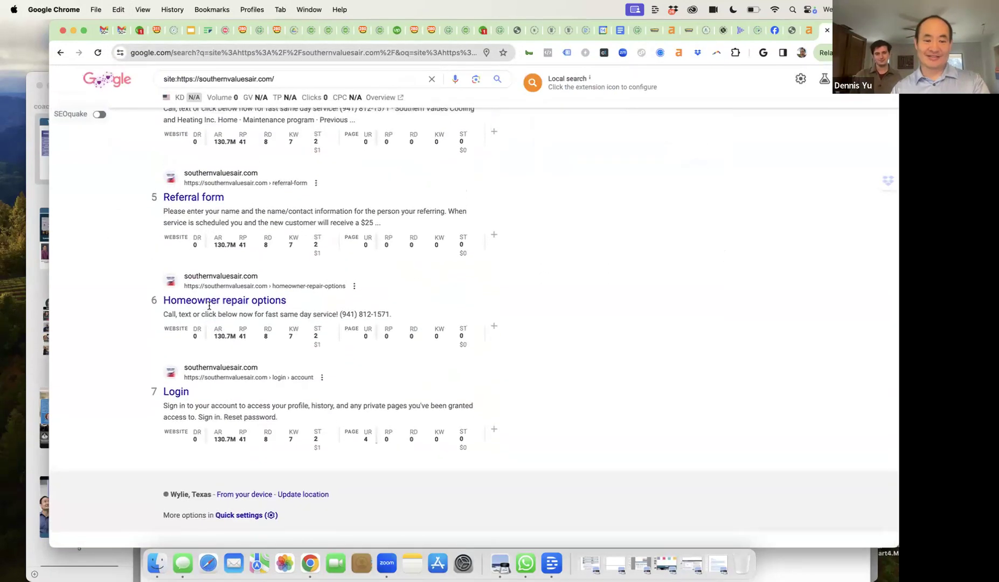
scroll(255, 329, up, 10)
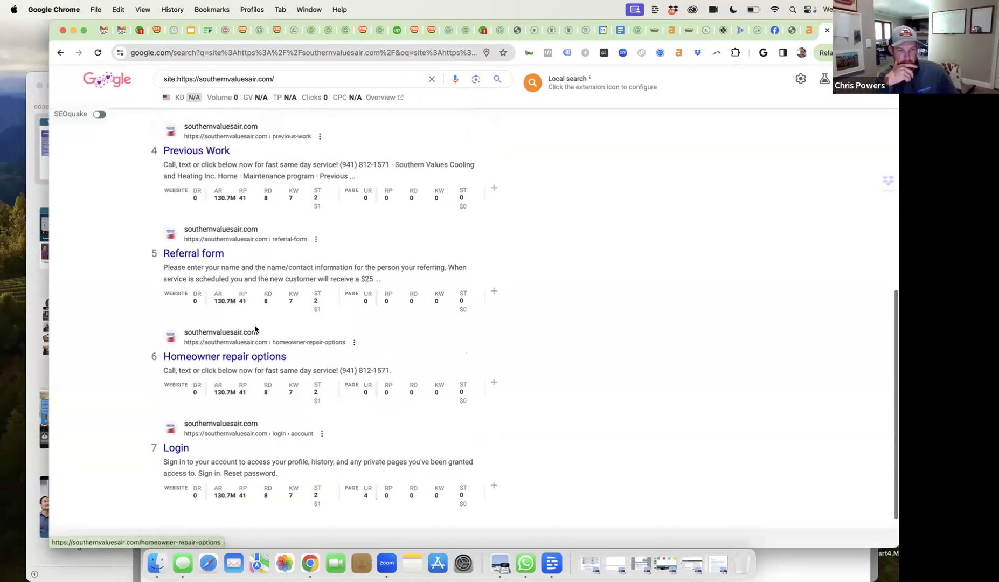
scroll(256, 328, down, 1)
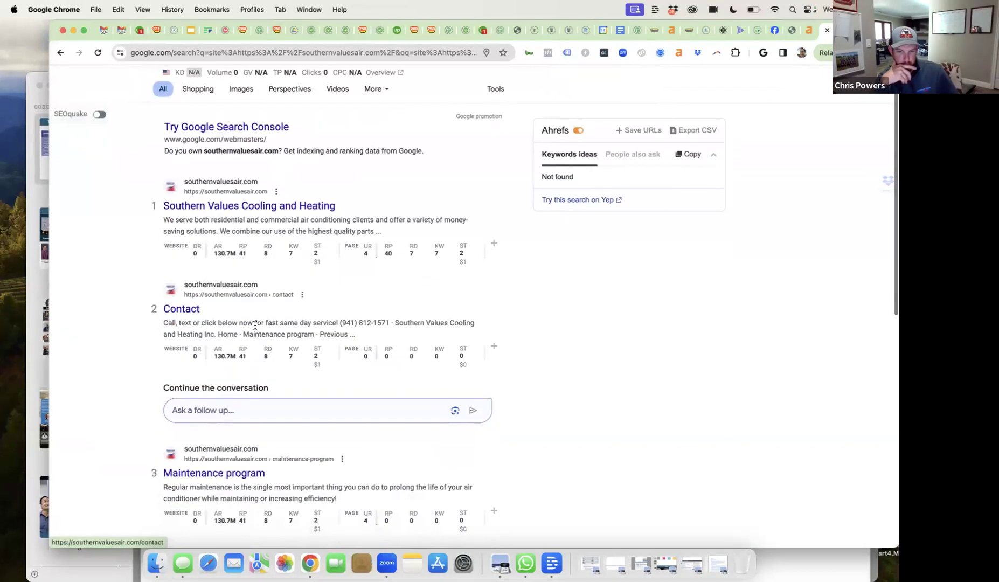
scroll(255, 326, down, 8)
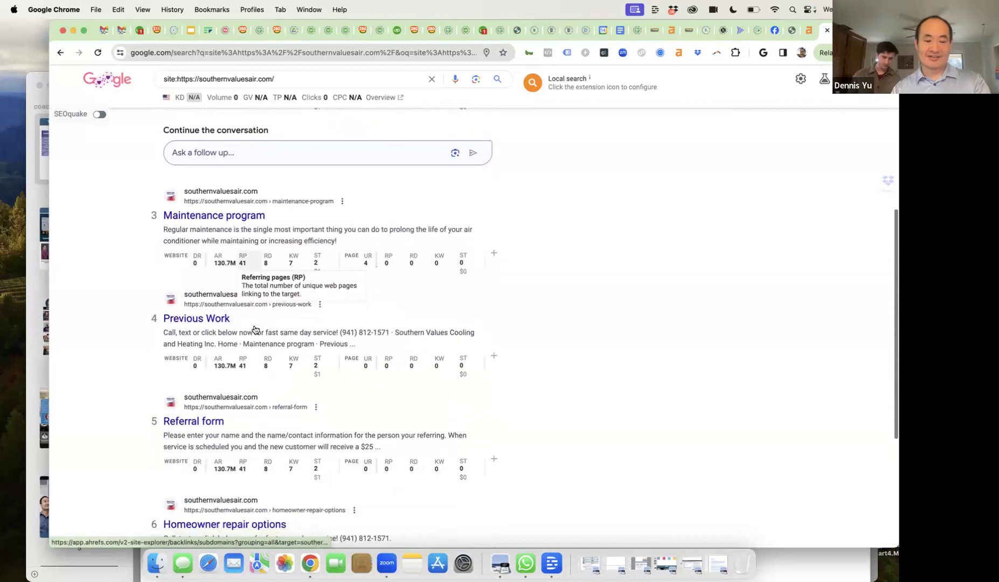
scroll(255, 325, up, 9)
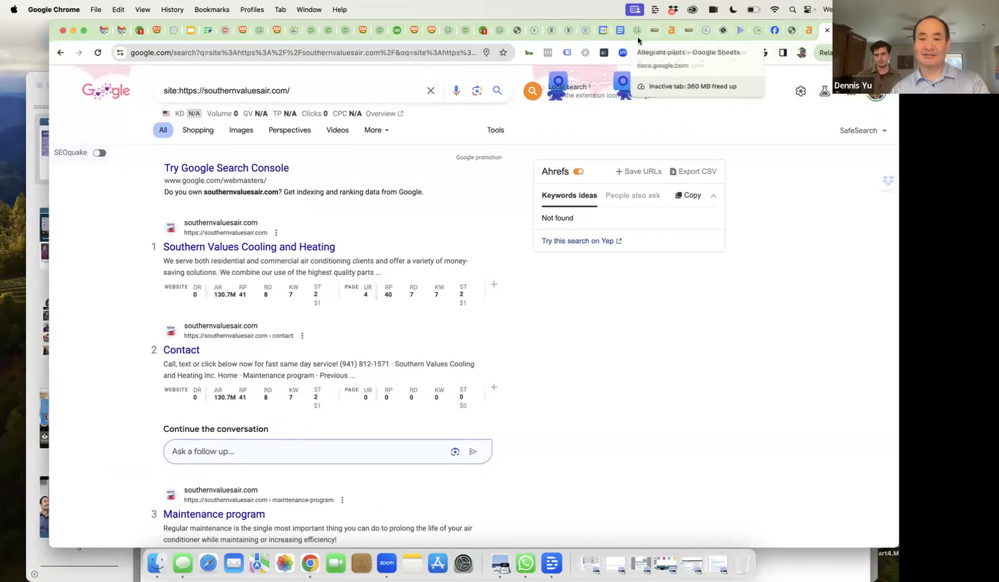
key(super+t)
- In a new ChatGPT chat, describe Southern Values as a heating and air HVAC company in Bradenton, FL
text(chat)
key(Return)
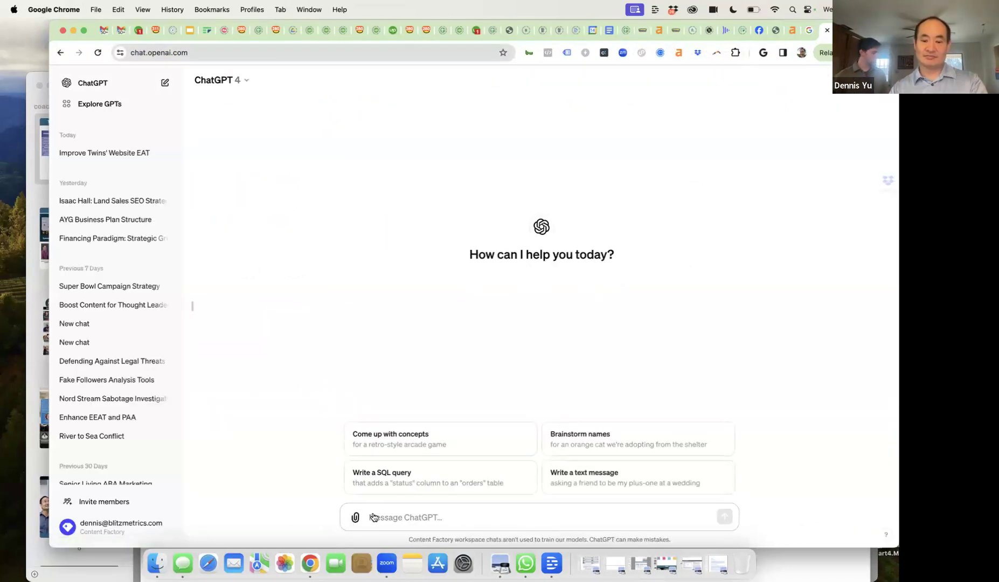
text(My budd)
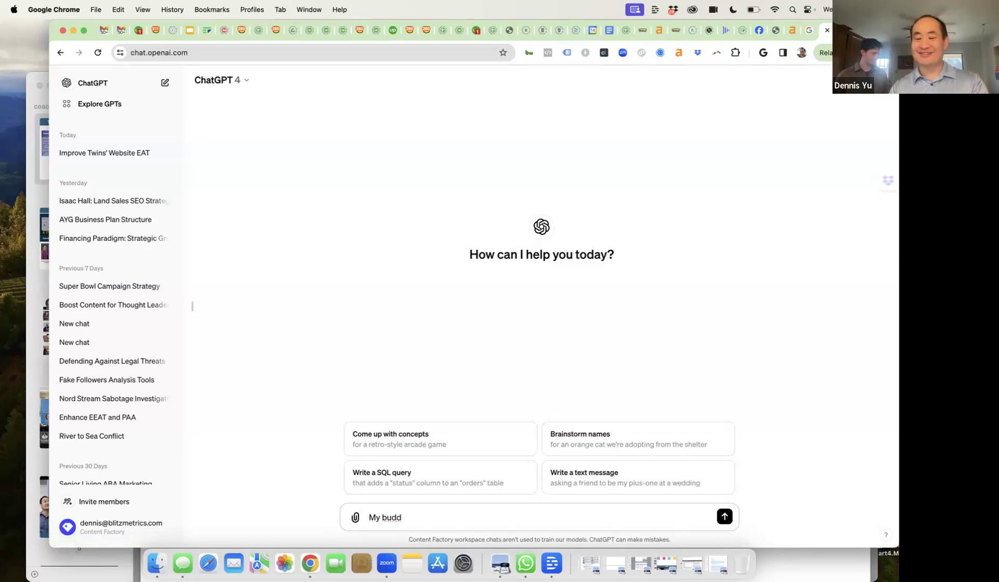
text(y, Chris r)
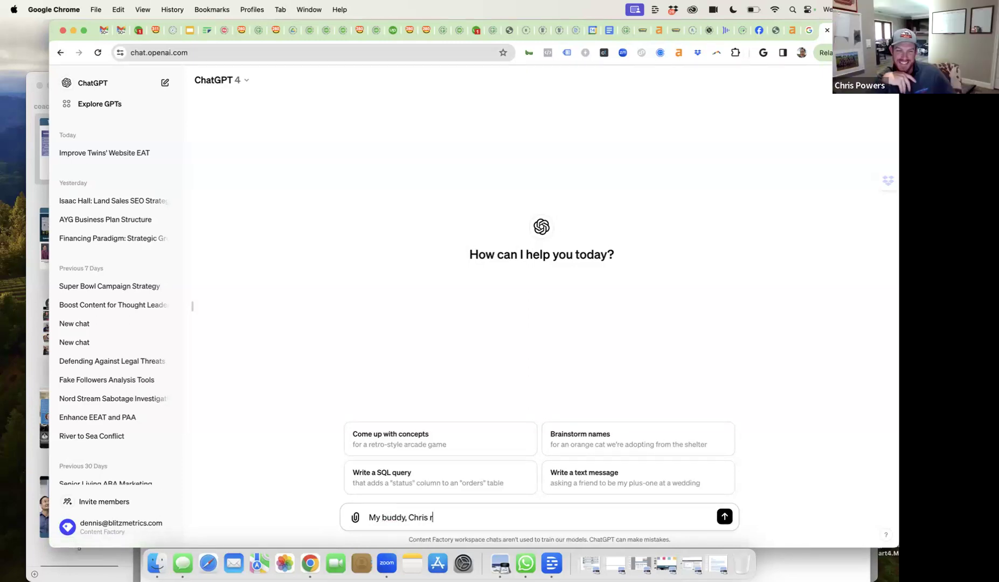
text(uns Southern Valu)
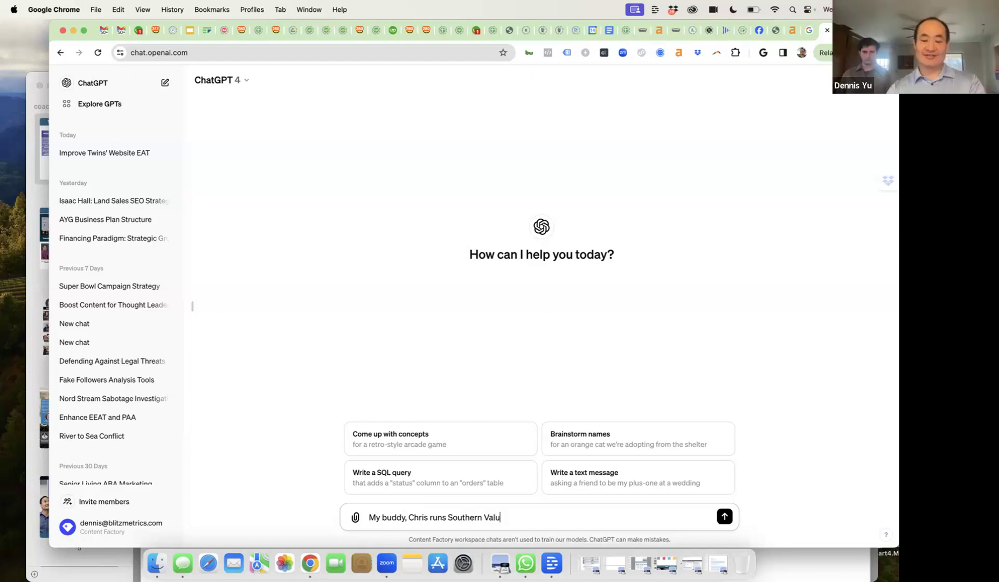
text(ing)
key(BackSpace)
key(BackSpace)
text(ing and air, which i)
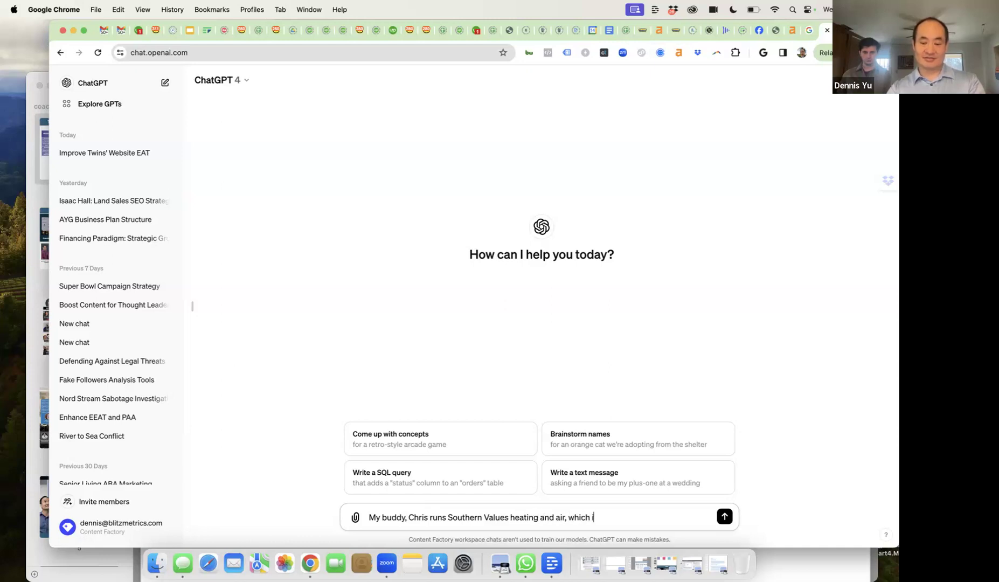
text(s G)
key(BackSpace)
text(H)
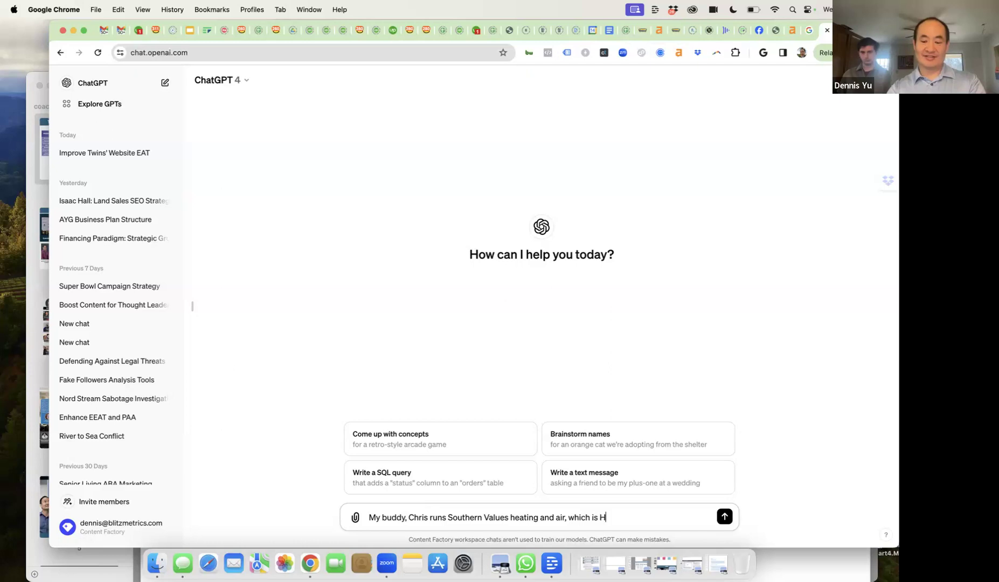
text(VAV)
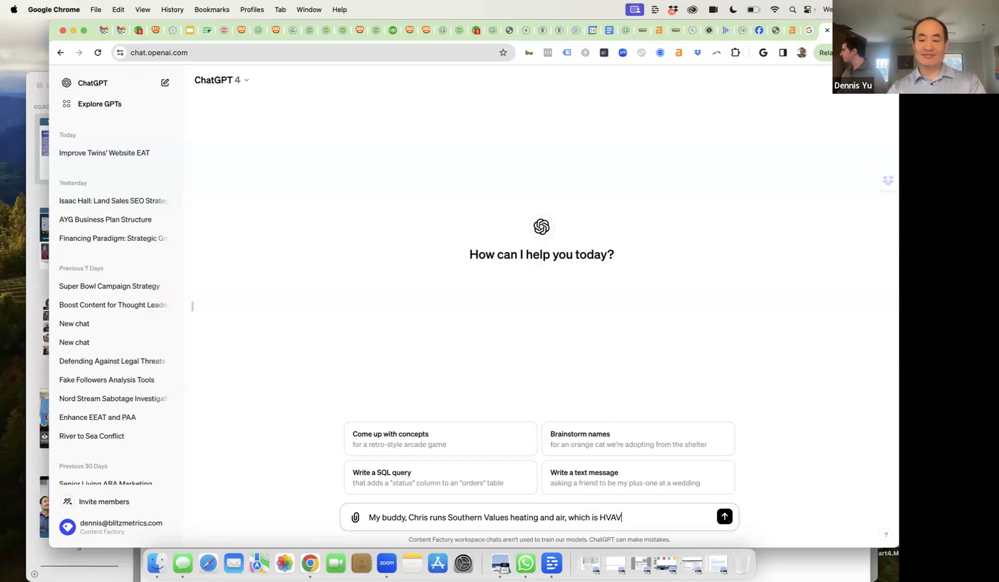
key(BackSpace)
text(C)
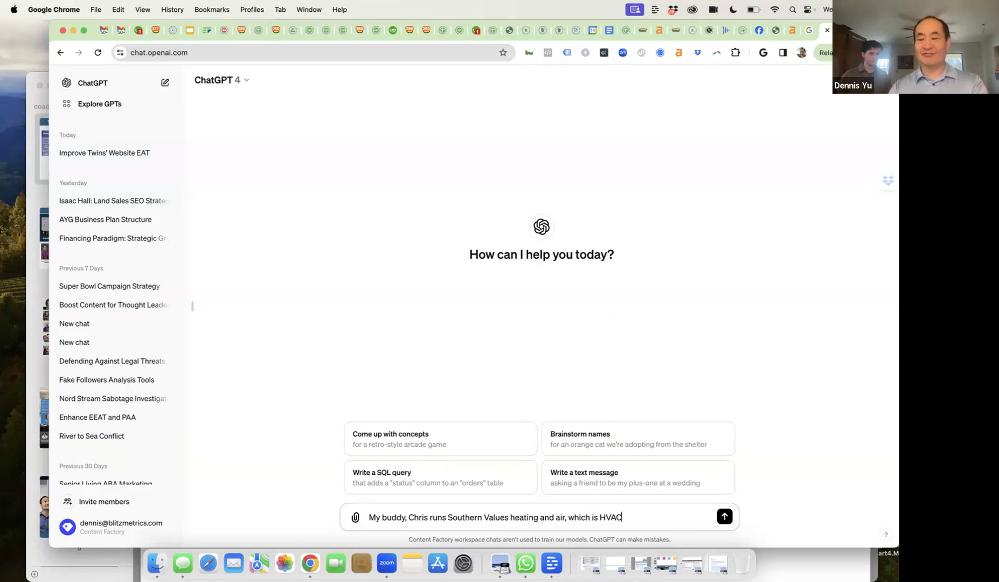
text( coma)
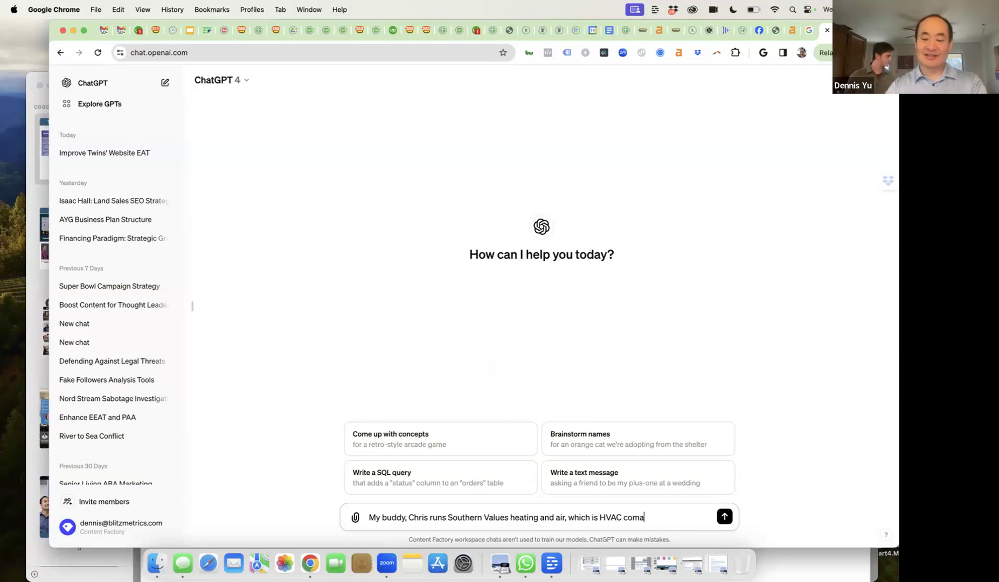
key(BackSpace)
text(pany in B)
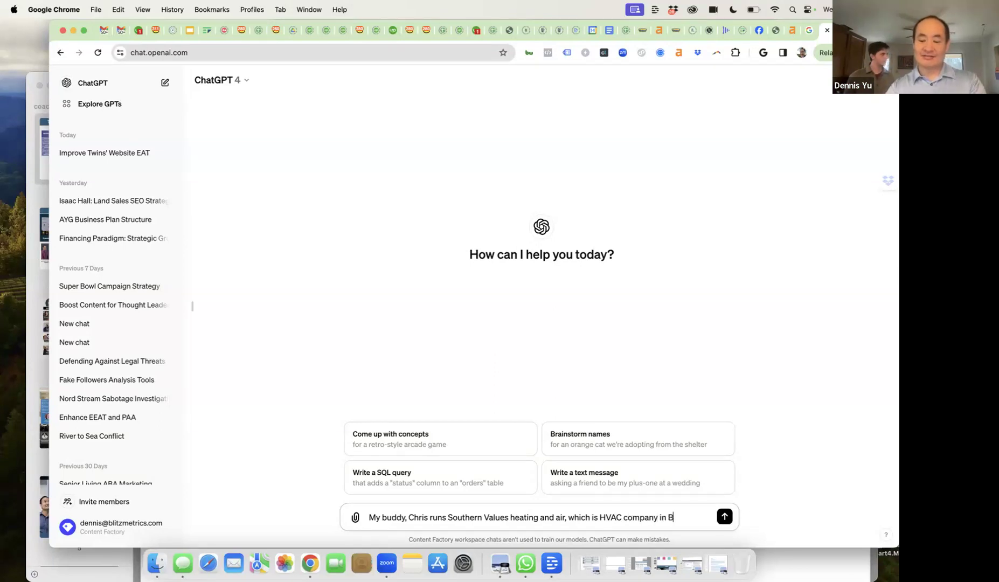
text(radenton, FL)
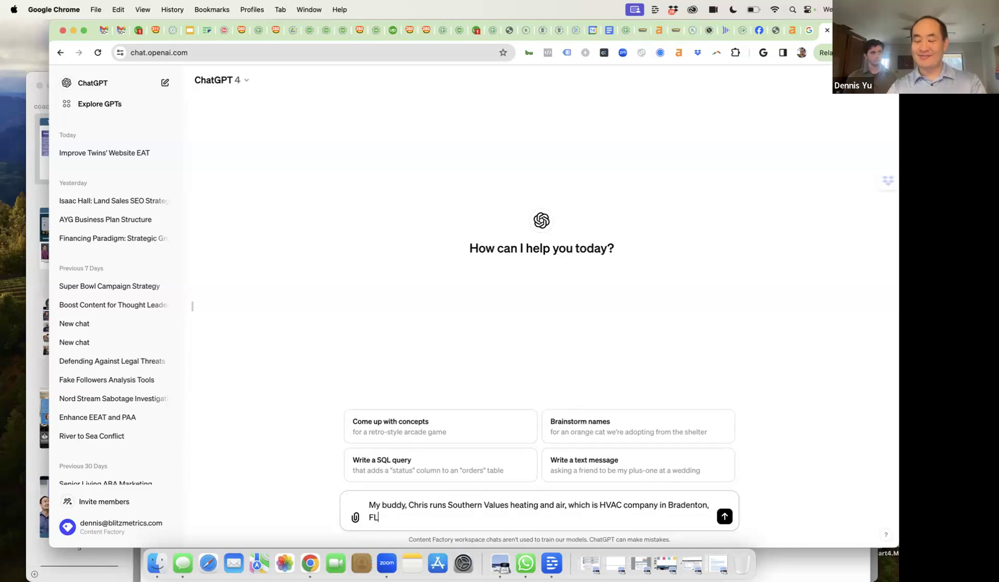
text(. We)
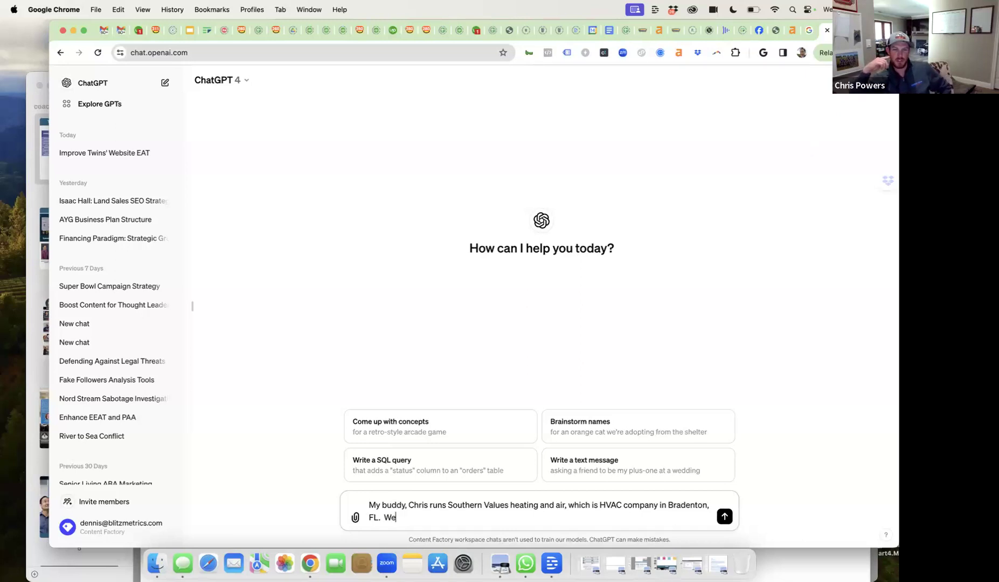
- Ask which nearby locations should get location service pages, then begin a PAA follow-up
text('re helpin)
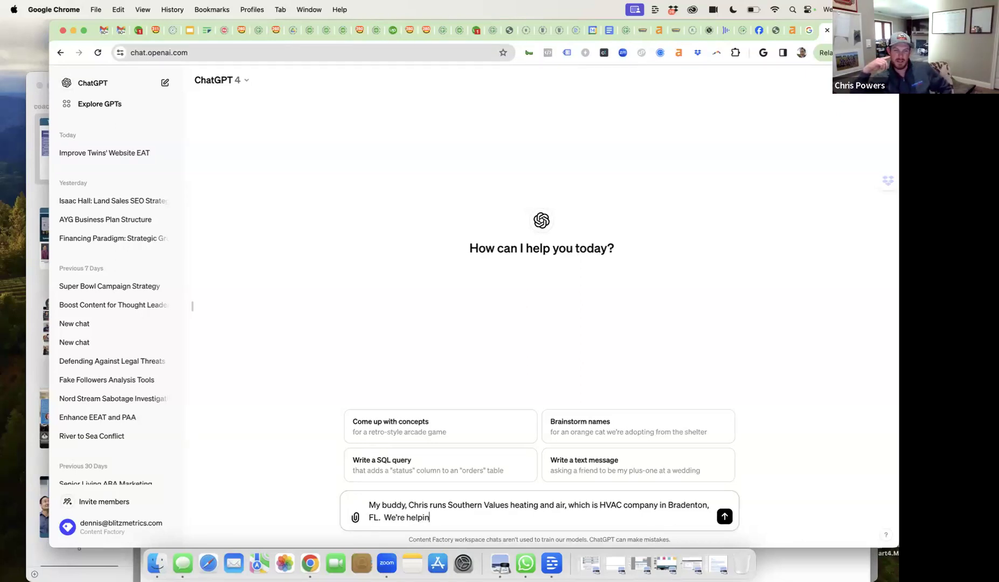
text(g his mom and pop business)
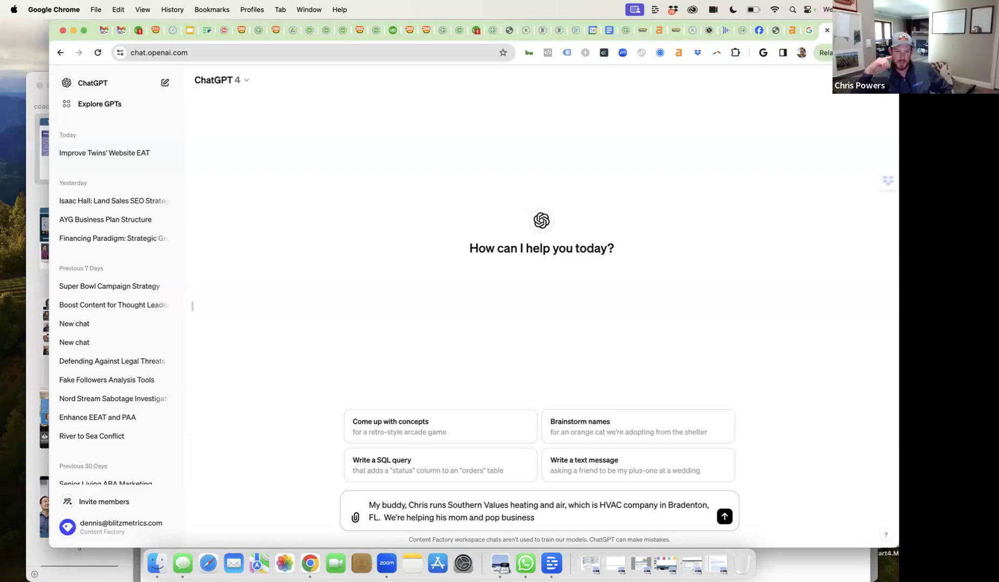
text(grow into digital.)
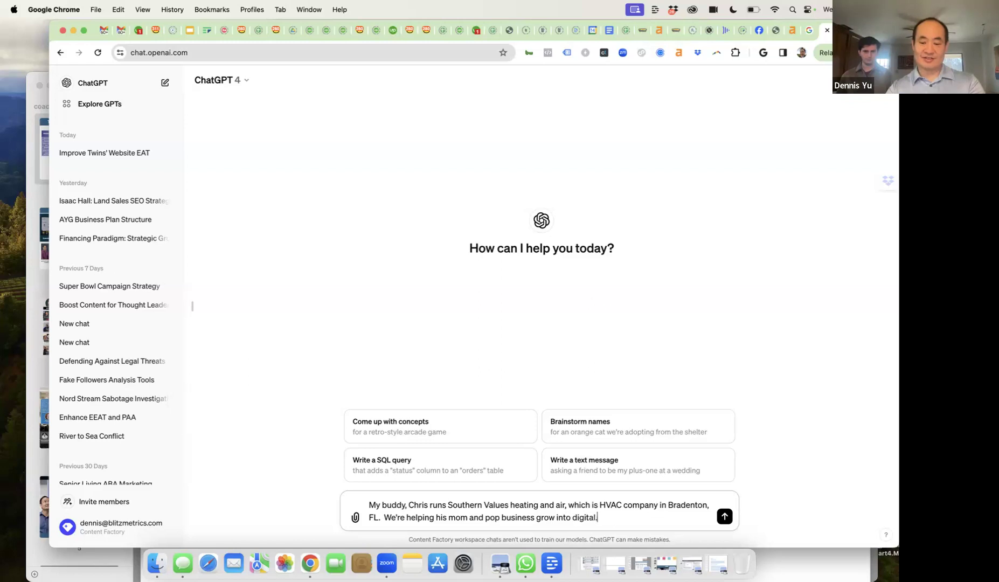
text(  What loca)
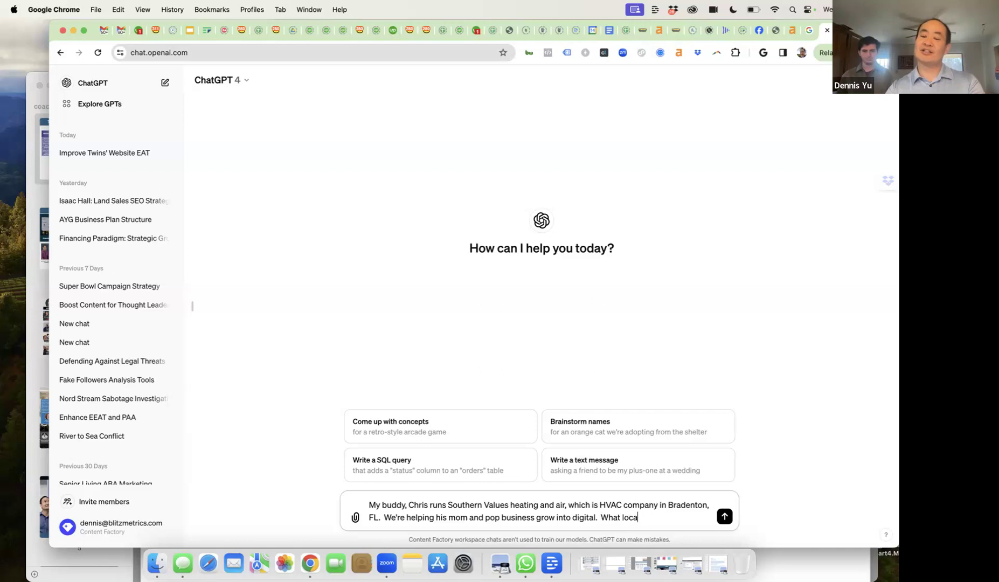
text(tions shou)
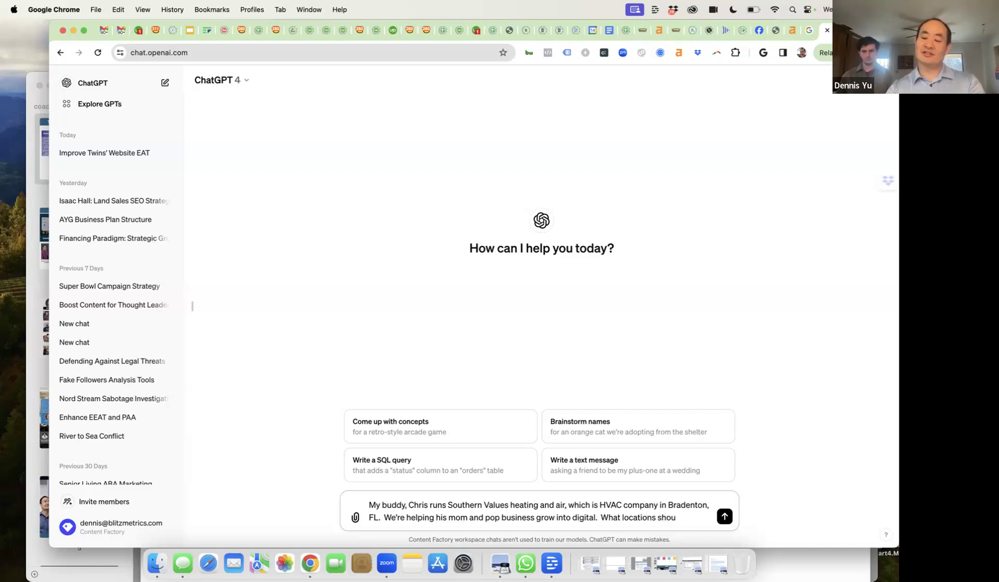
text(ld he create )
text(location service pages)
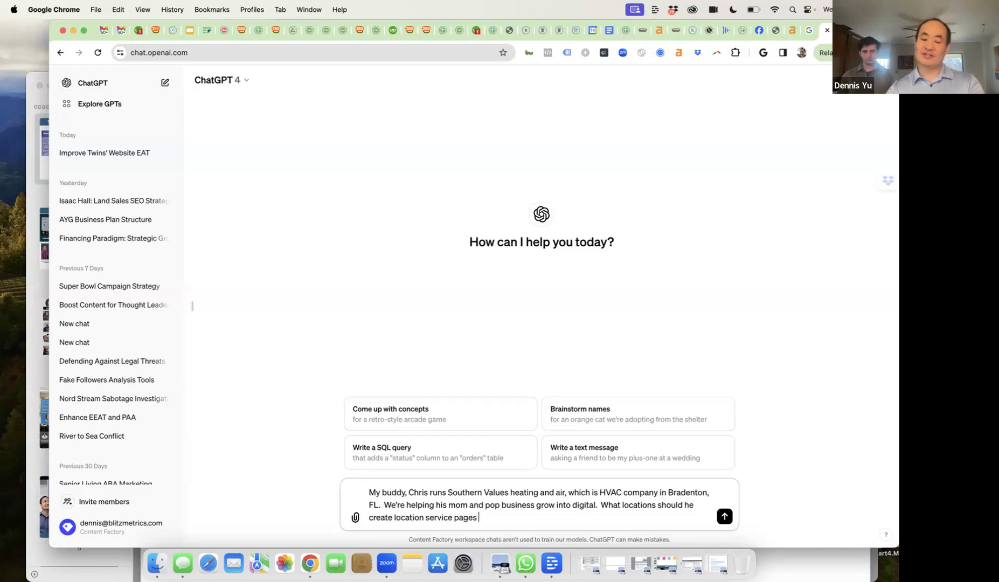
text( fro)
key(BackSpace)
key(BackSpace)
text(or?)
key(Return)
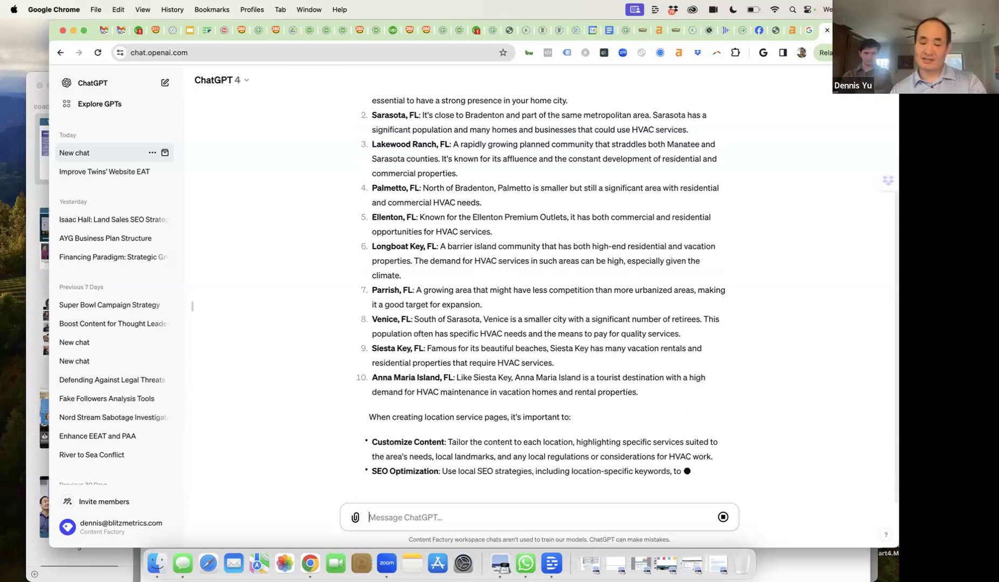
text(What are some PAA )
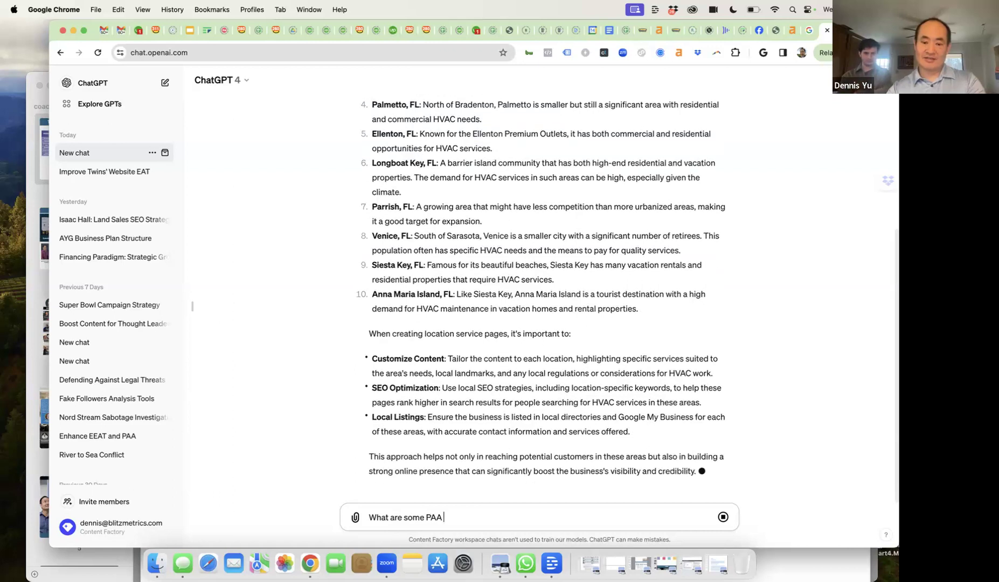
text(that Chris can sa)
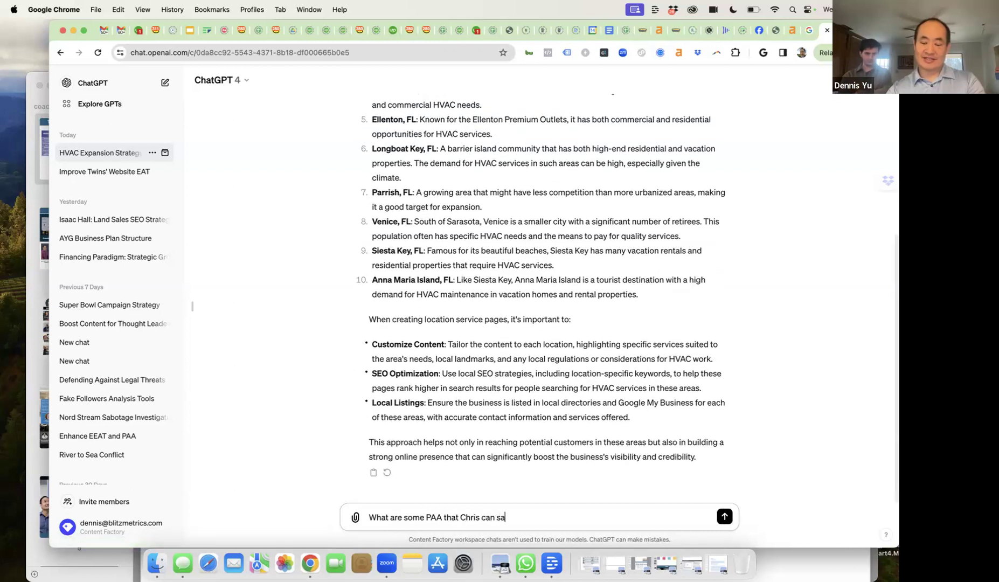
- Ask ChatGPT for PAA questions the owner can answer in one-minute videos for dollar-a-day ads
key(BackSpace)
key(BackSpace)
key(BackSpace)
key(BackSpace)
text(wer follwi)
key(BackSpace)
key(BackSpace)
text(ow)
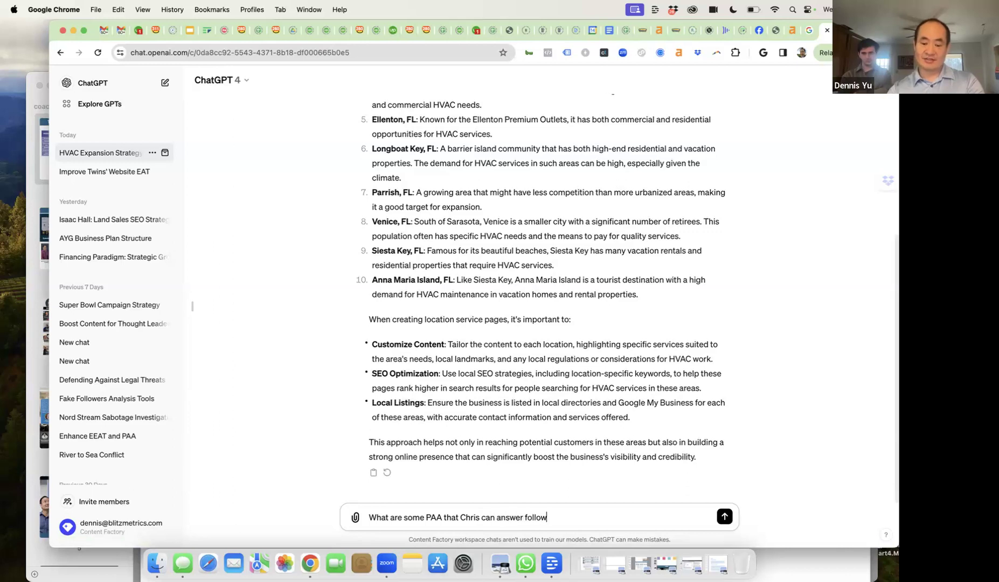
text(ing my one minute v)
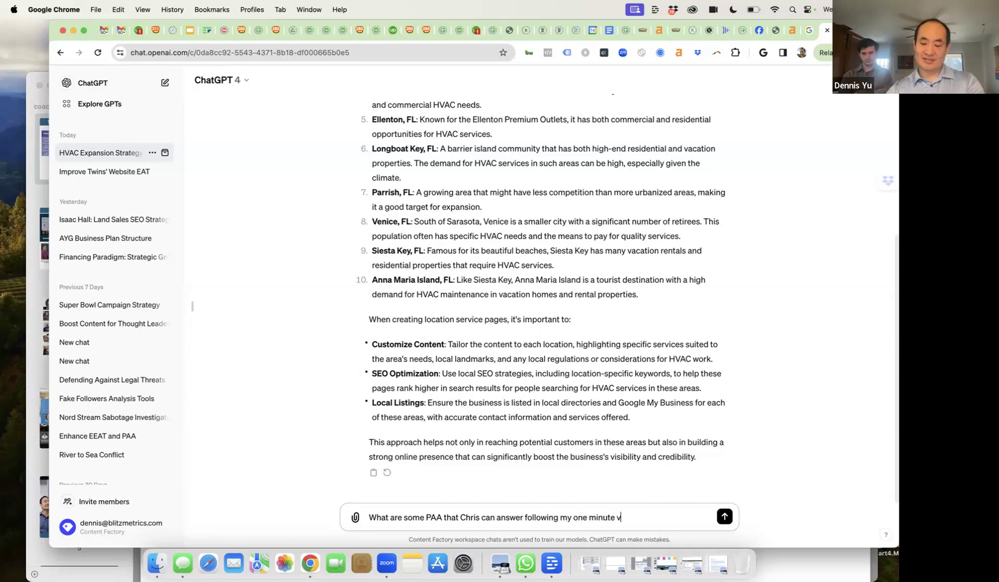
text(ideo strategy, so we can run dollar a)
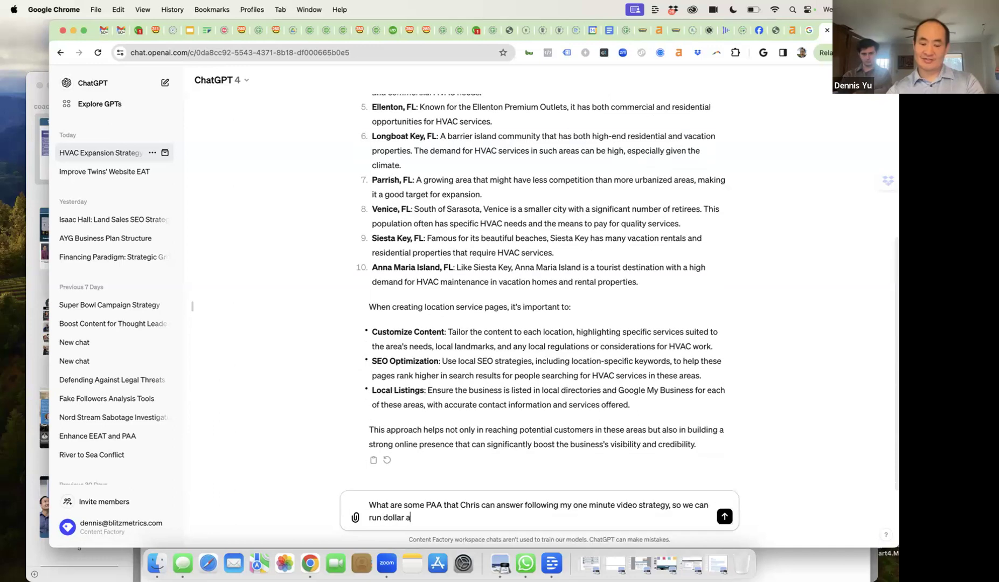
text( day aggi)
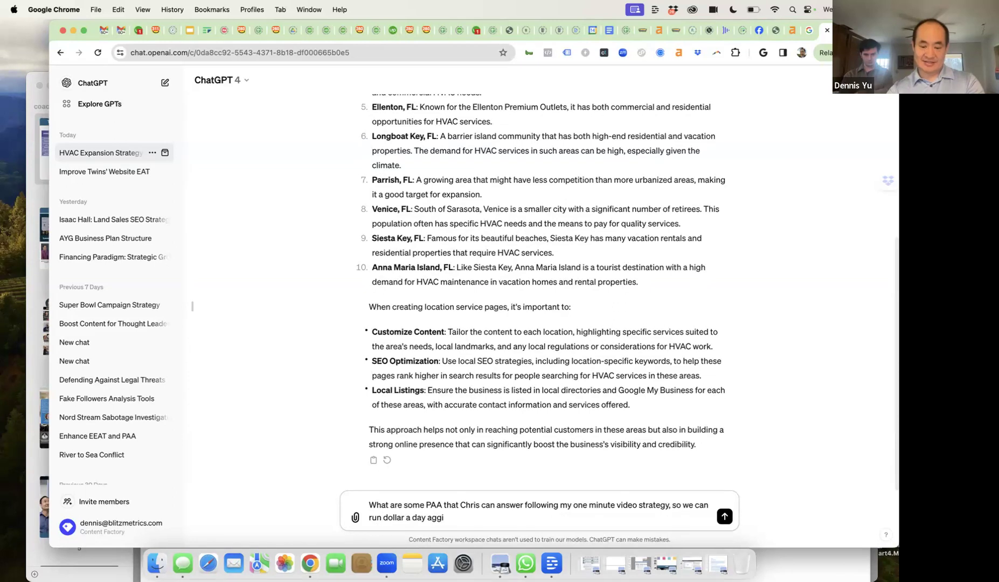
text(nst these to drive more leads, run LSA, get bette)
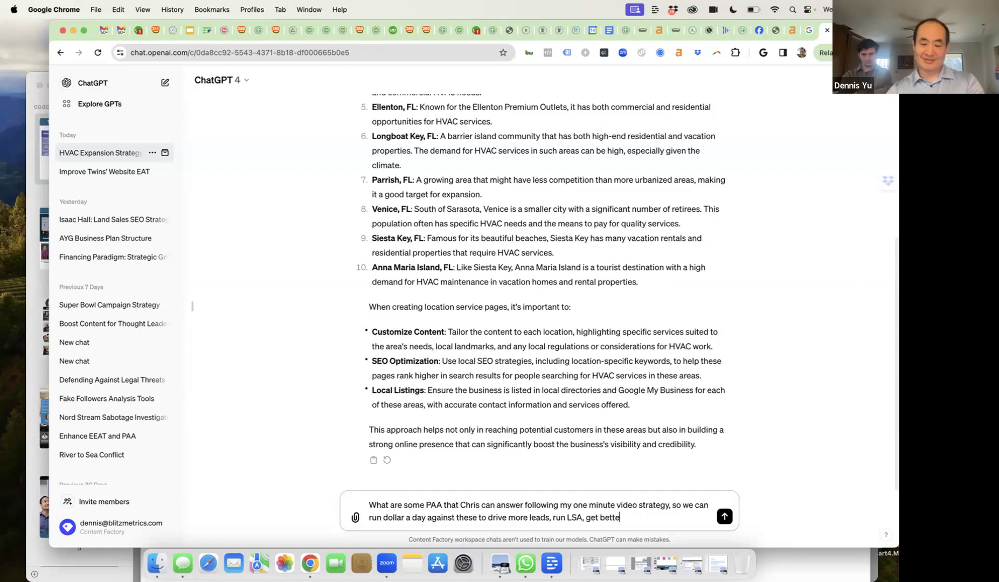
key(Return)
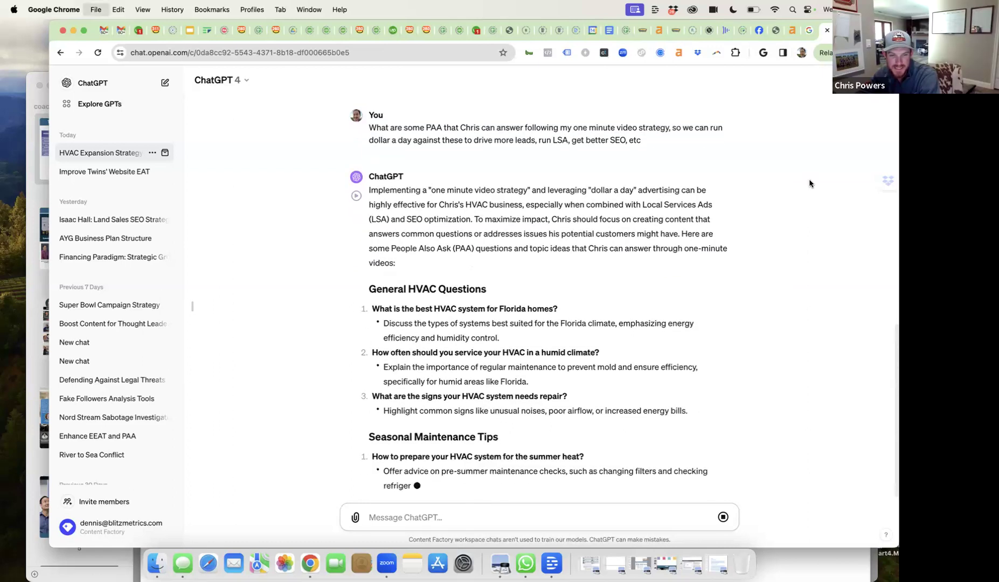
key(super+t)
- Search Google for the owner's name and review the keyword metrics, People also ask and related searches
key(Return)
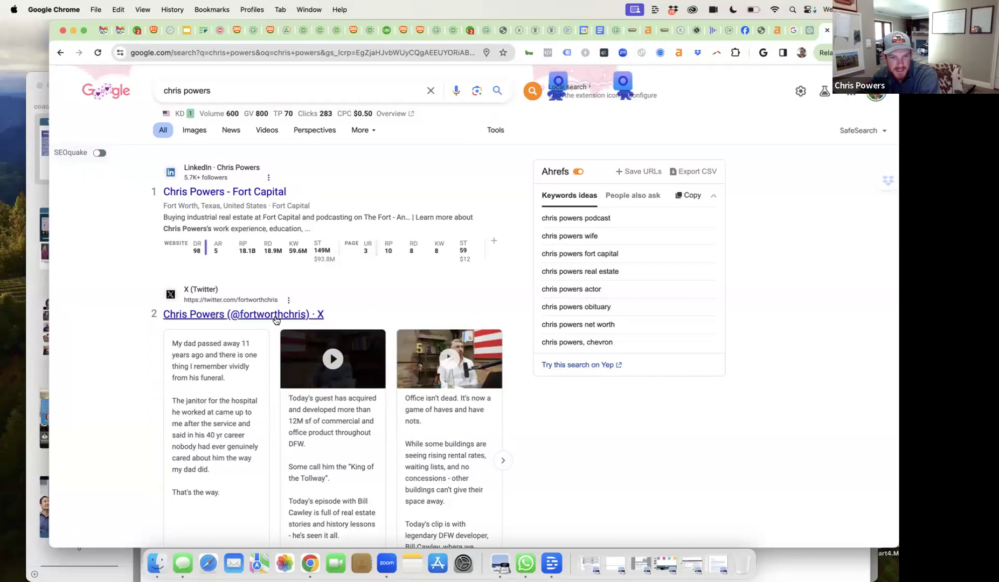
scroll(415, 285, down, 3)
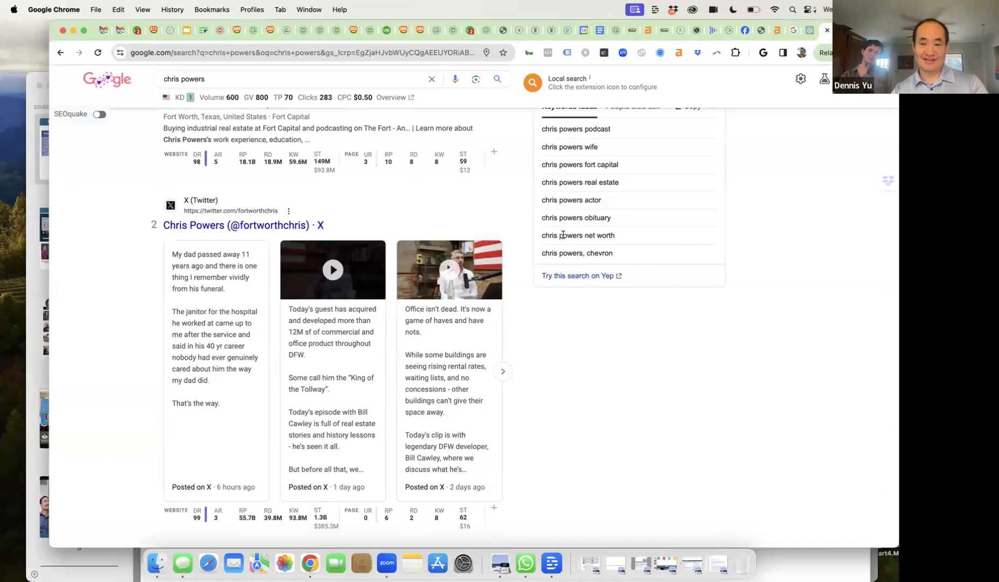
scroll(566, 284, down, 12)
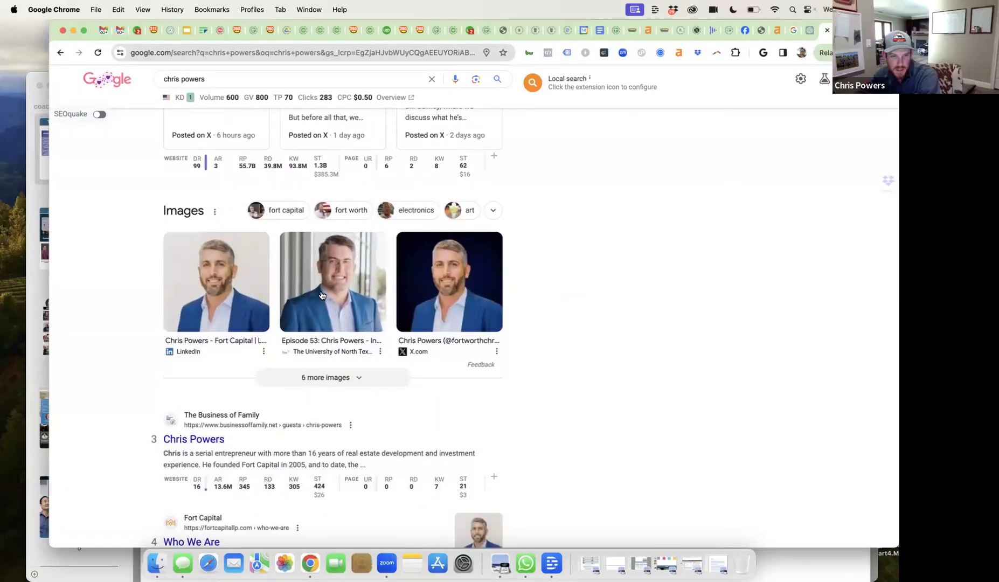
scroll(579, 327, down, 20)
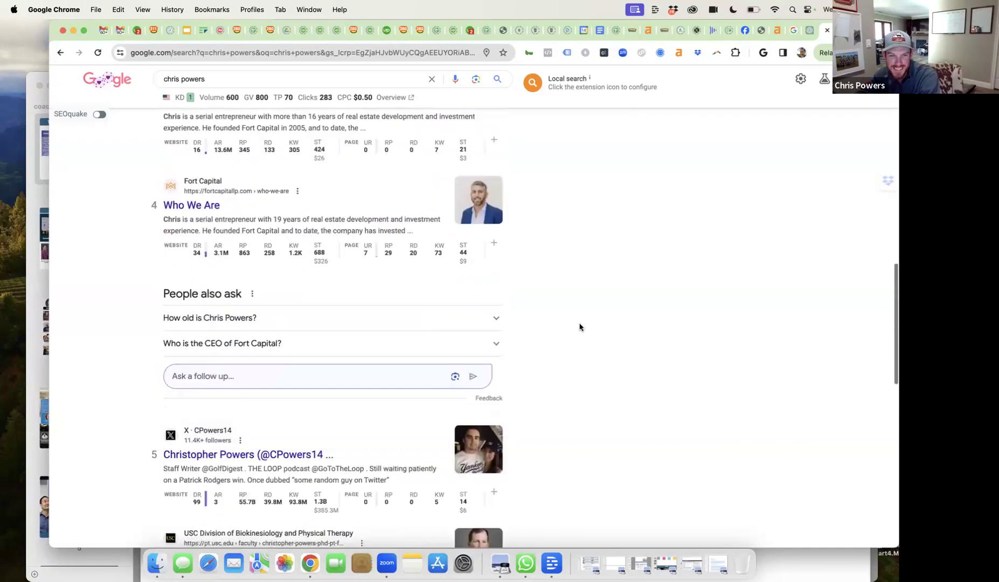
scroll(580, 327, up, 7)
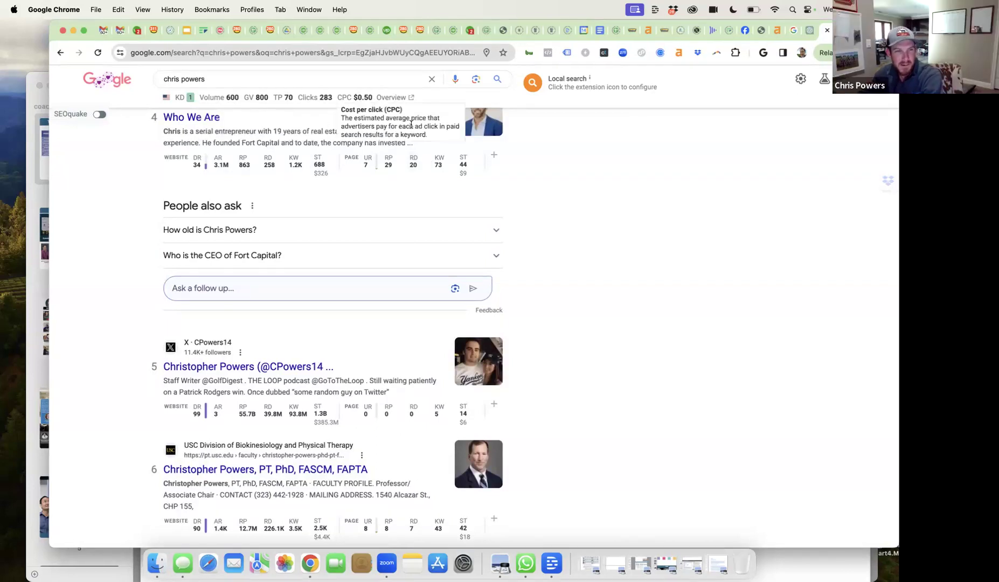
scroll(564, 359, down, 10)
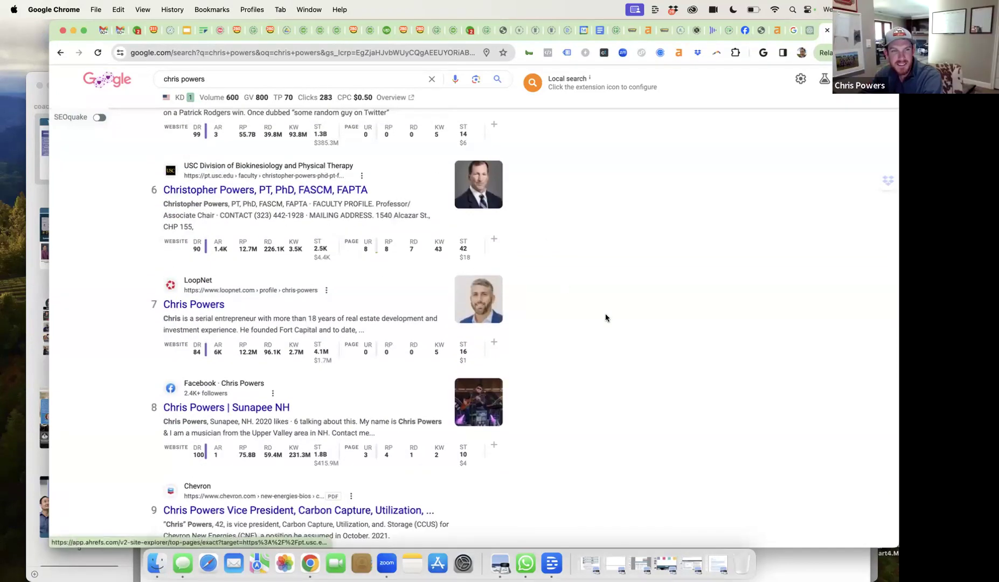
scroll(605, 318, down, 20)
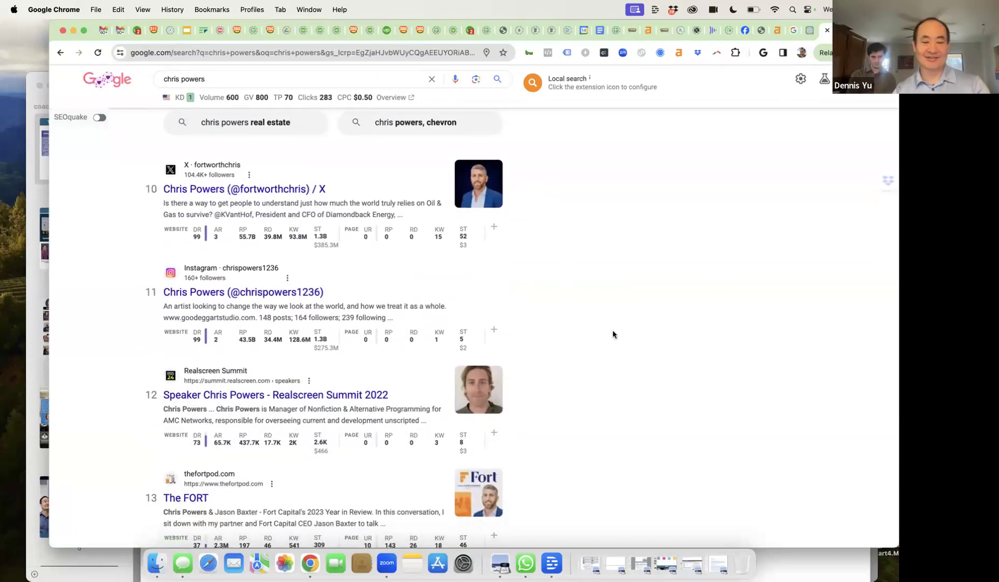
scroll(611, 346, down, 3)
scroll(611, 346, up, 9)
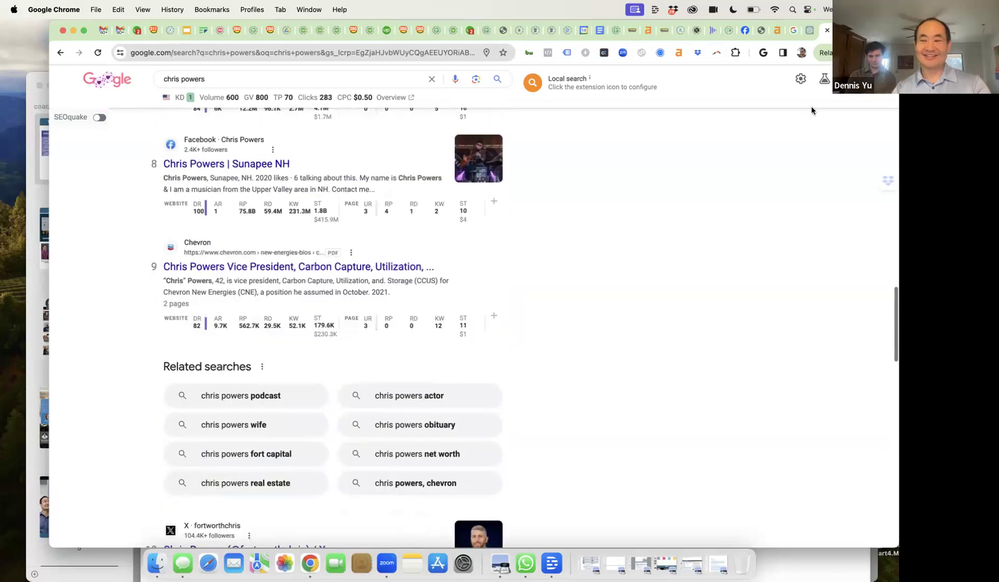
- Ask ChatGPT for 15 more PAA questions, to be graded on a 1 to 10 scale
click(808, 31)
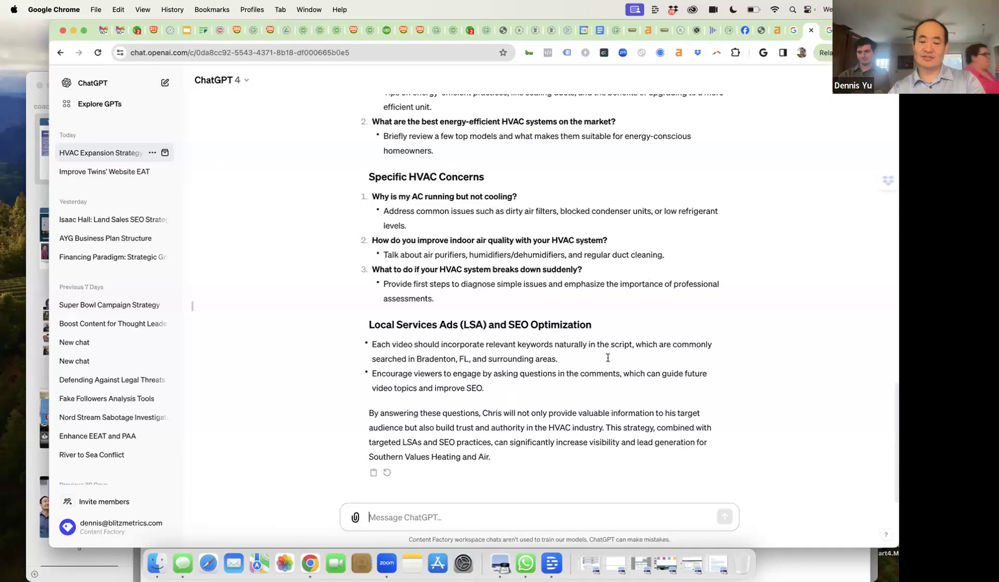
text(give me )
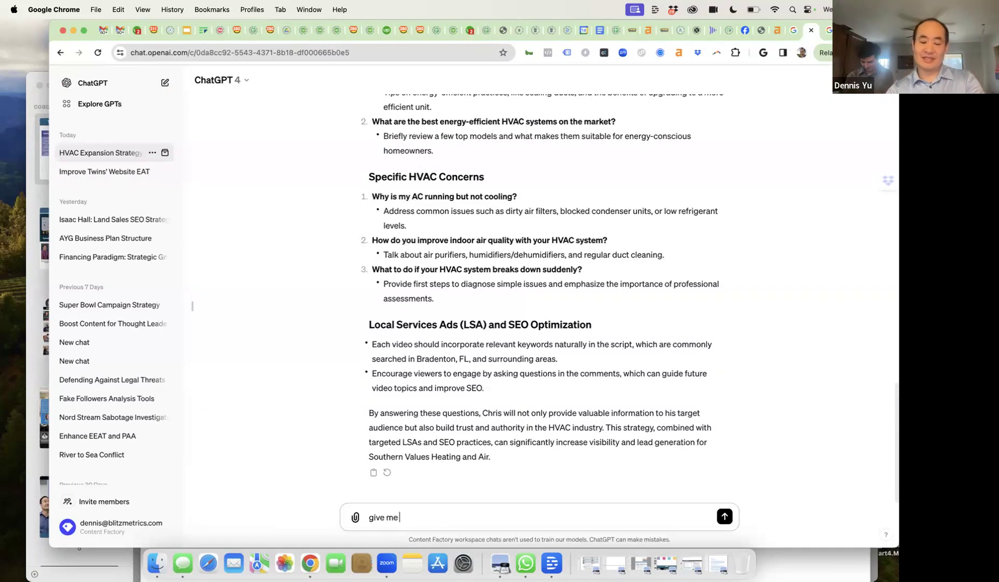
text(15 more PAA. I)
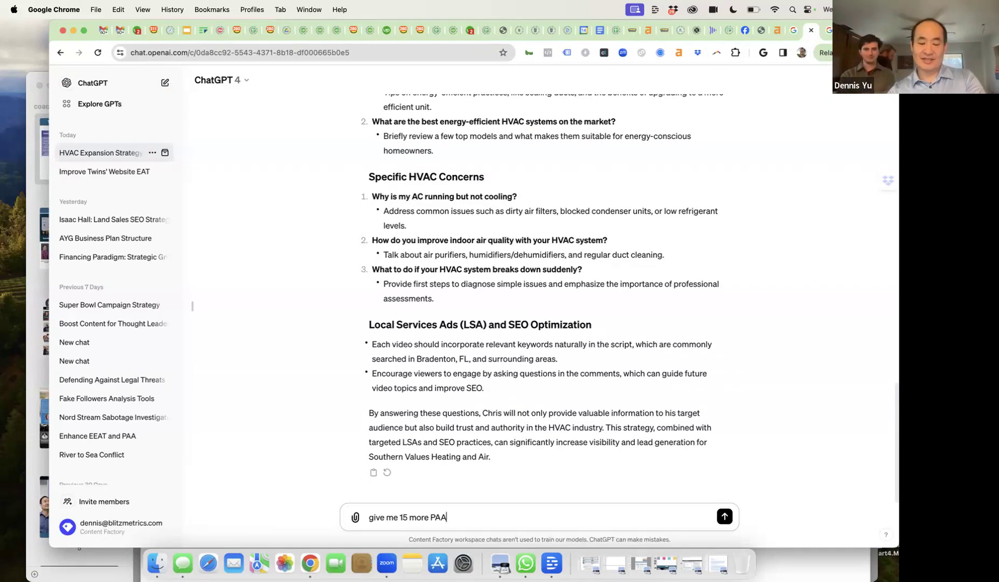
text(ll)
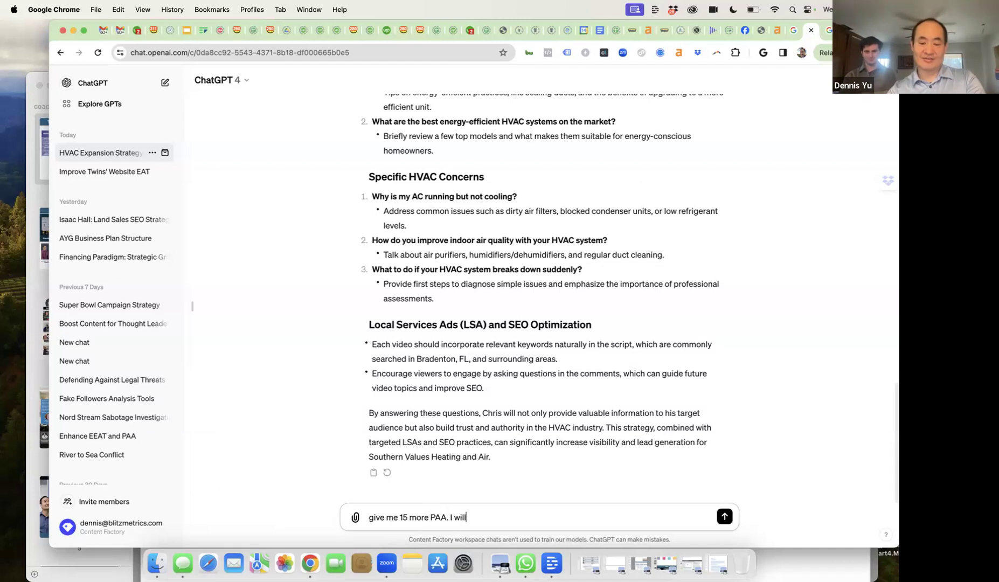
text( grade you on a )
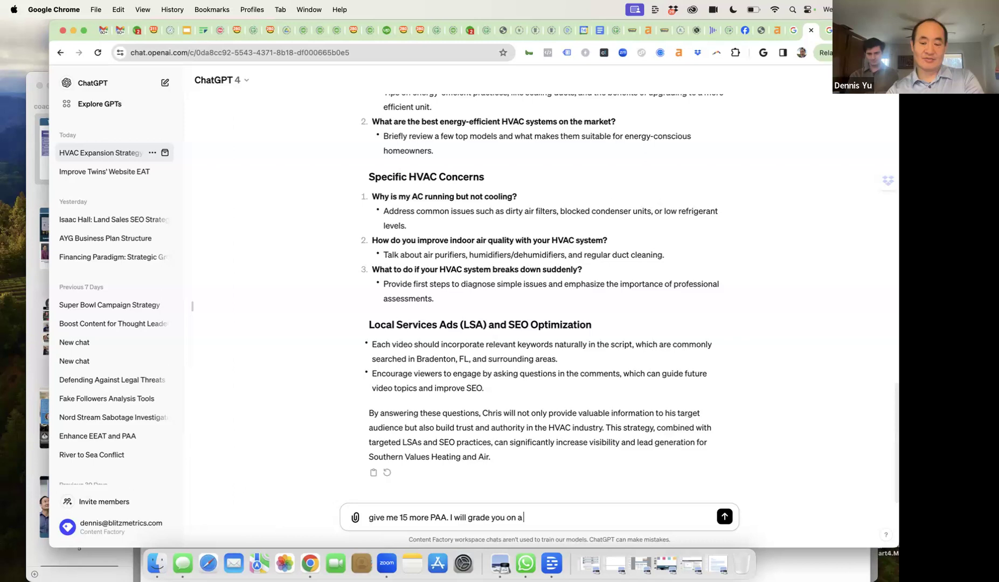
text(1 to 10 scale)
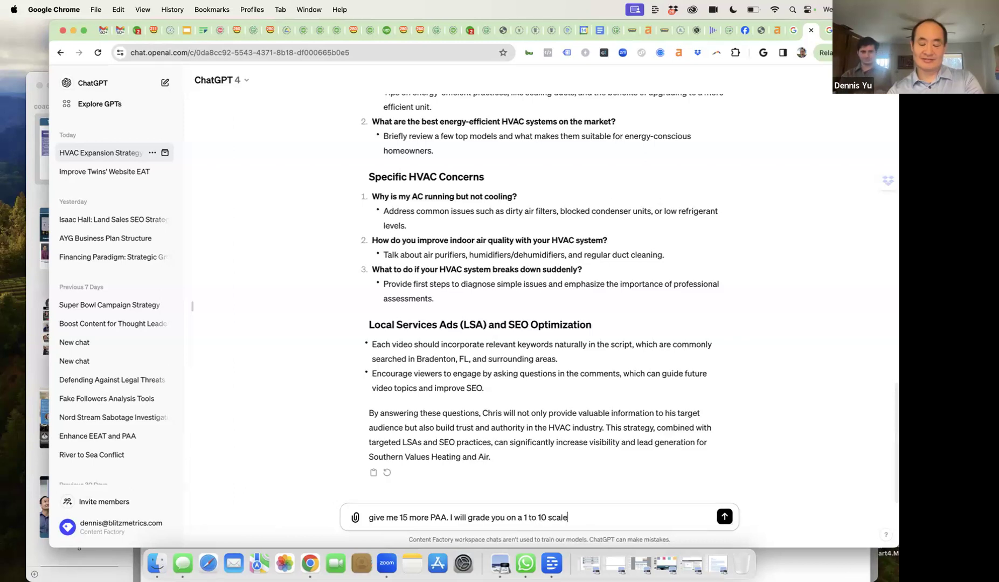
text( with 10 being am)
key(BackSpace)
text(wesome. So)
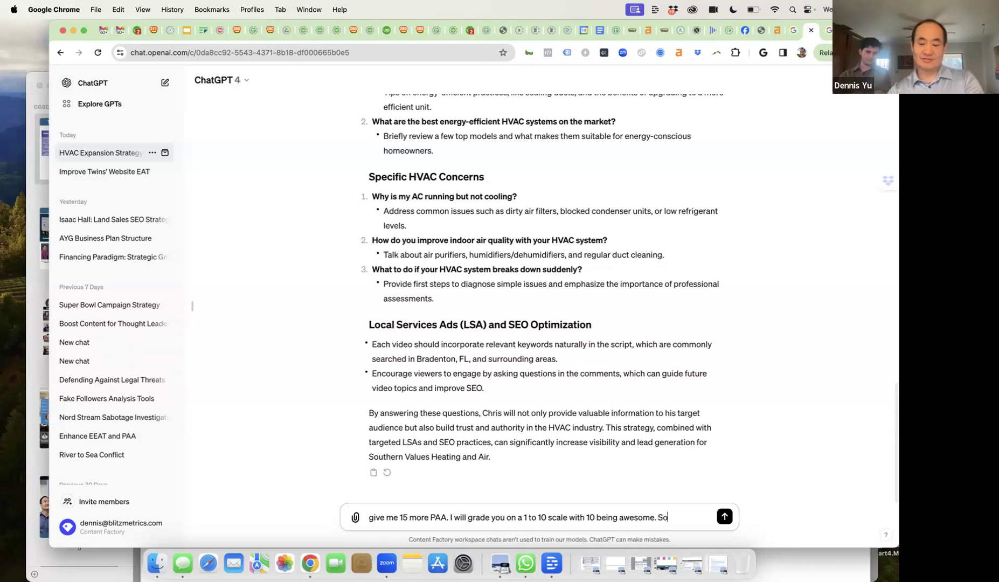
text( please do a hood)
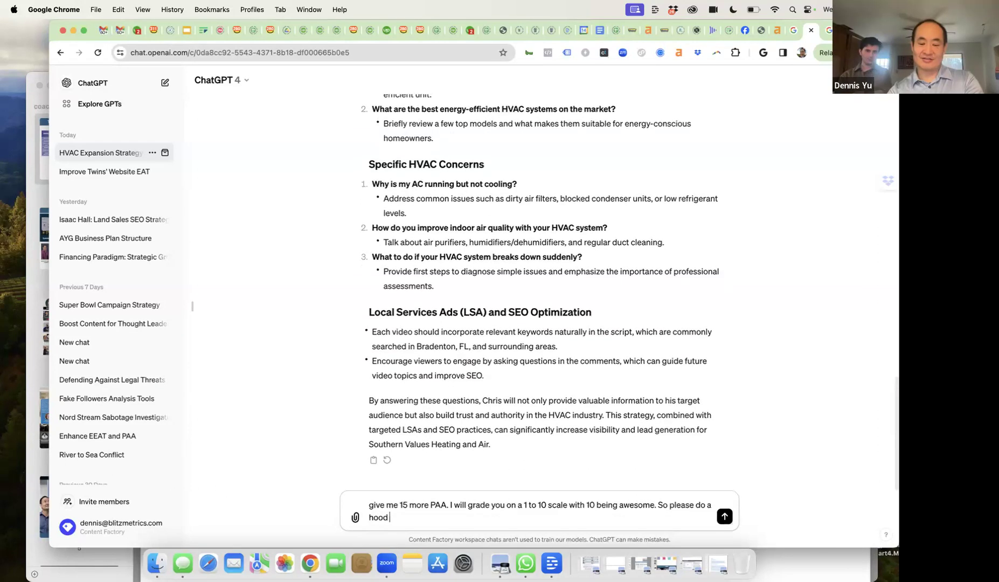
key(BackSpace)
key(BackSpace)
key(BackSpace)
key(BackSpace)
text(good job for me and Chris.)
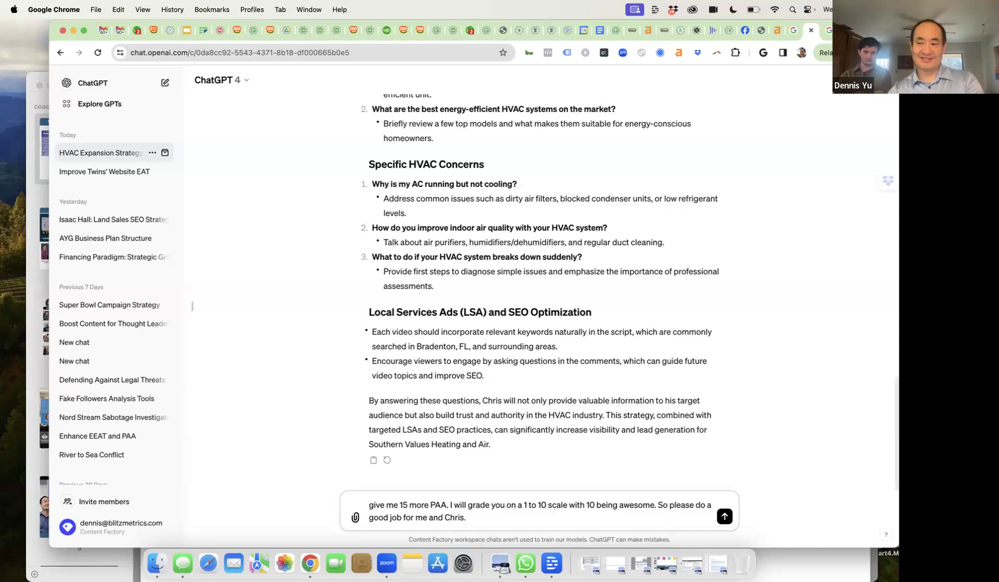
key(Return)
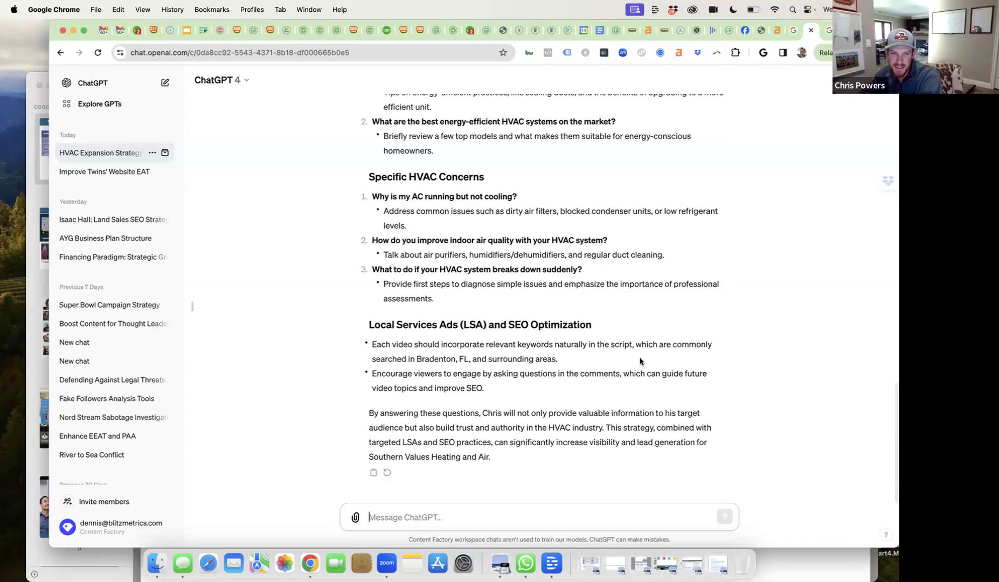
- Scroll through the finished PAA answer down to its LSA and SEO Optimization section
scroll(620, 405, up, 1)
scroll(597, 398, up, 1)
scroll(596, 397, down, 2)
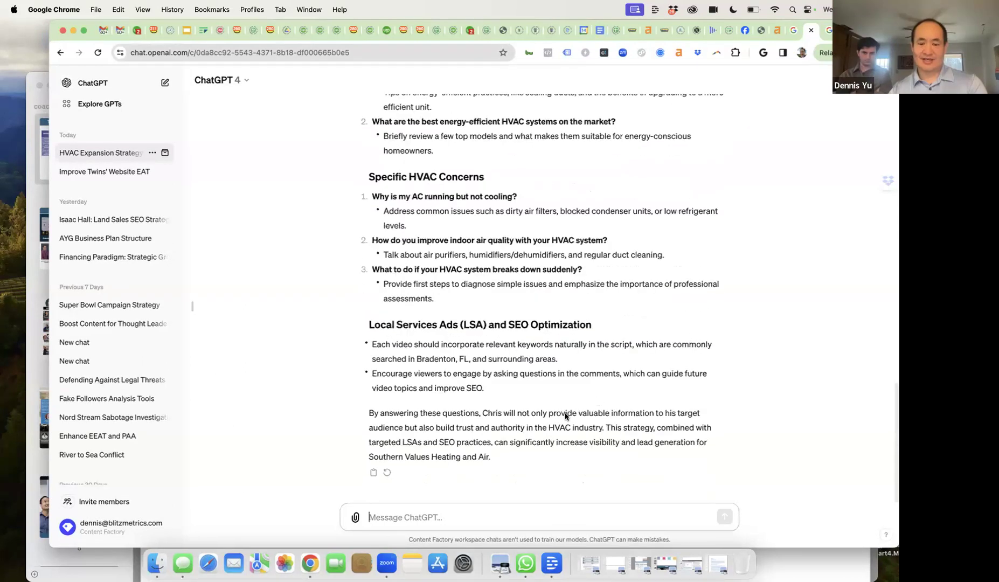
scroll(444, 441, up, 8)
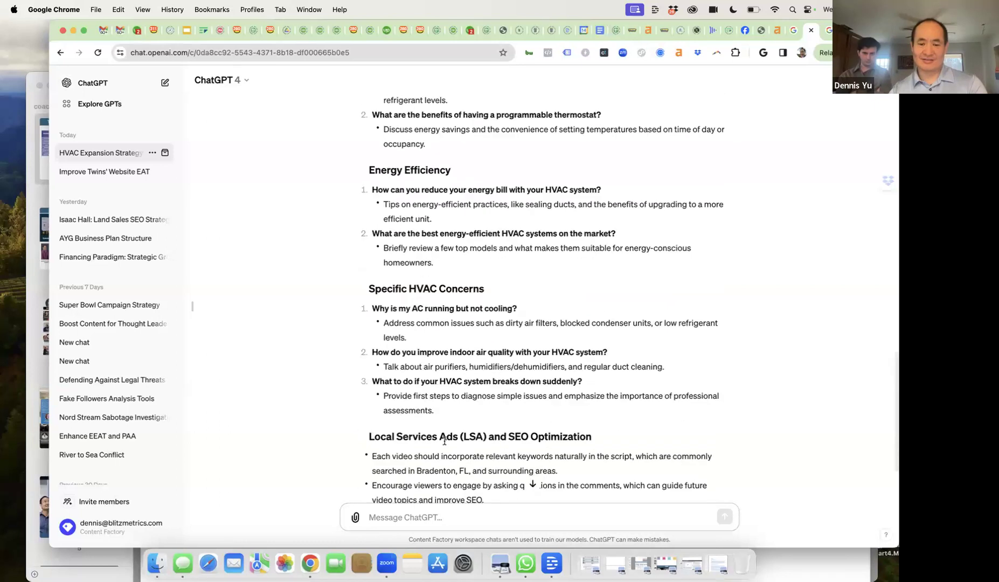
scroll(444, 441, down, 8)
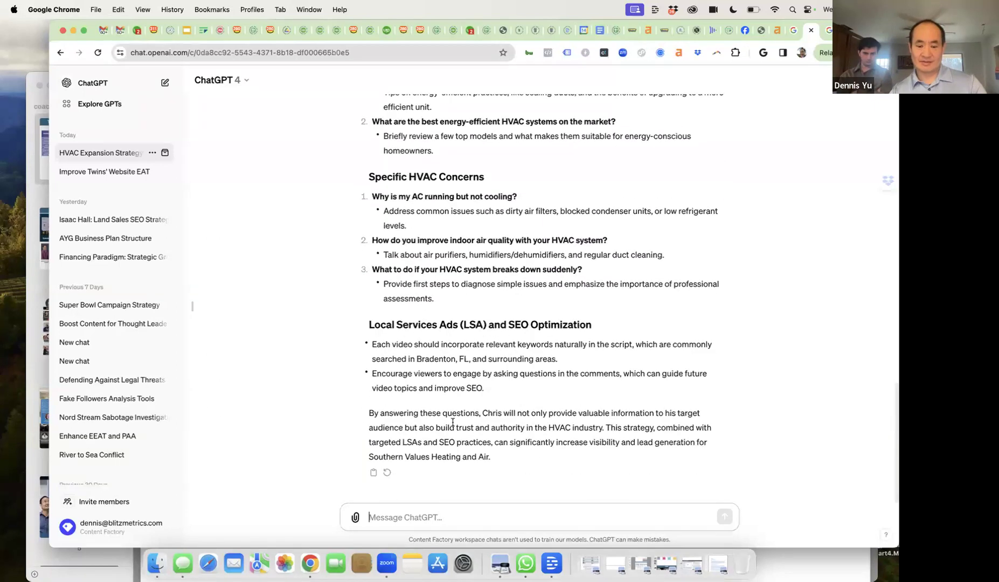
scroll(465, 396, up, 10)
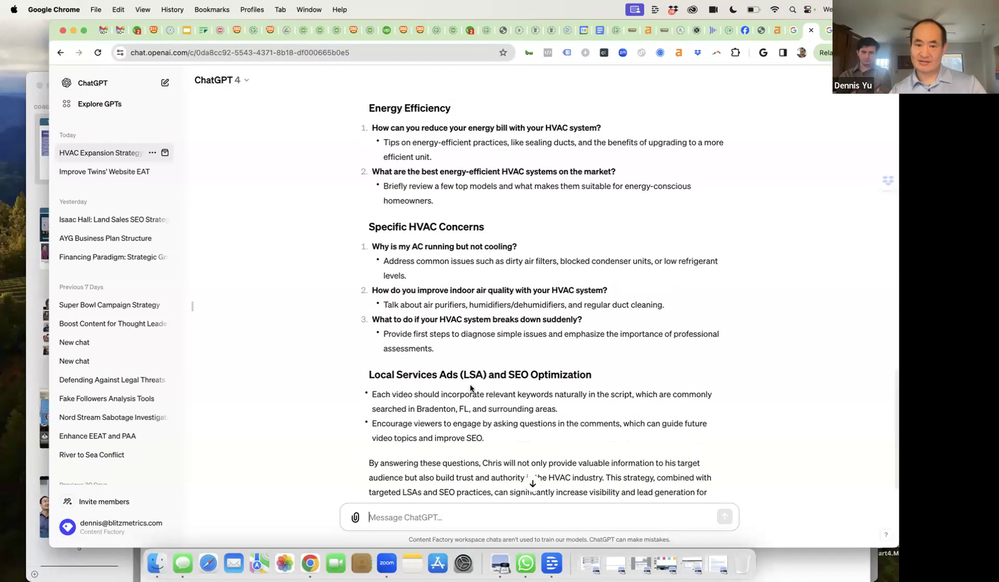
scroll(474, 399, down, 10)
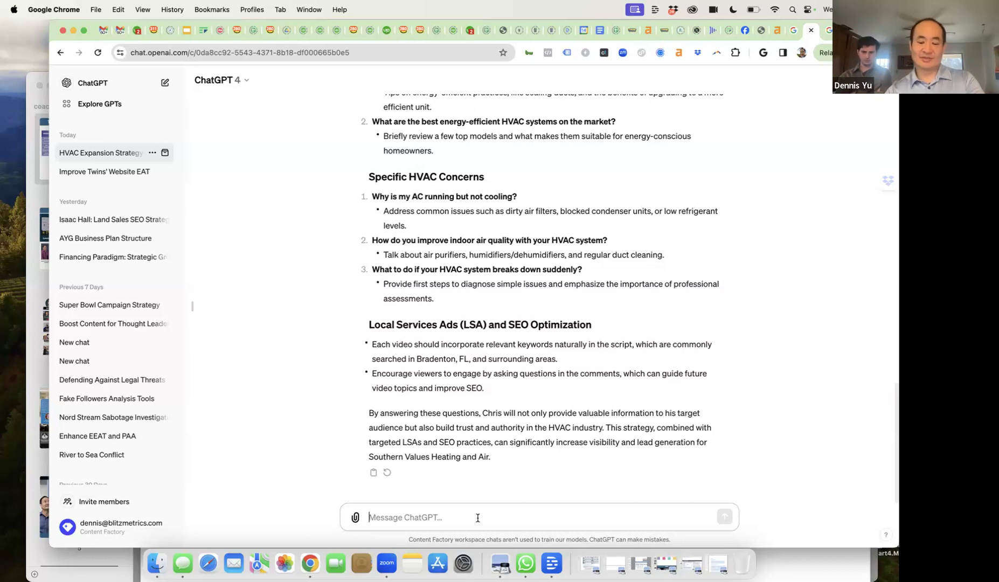
- Request 20 more questions, getting a numbered list of 15 HVAC video topics with guidance
text(What)
key(BackSpace)
key(BackSpace)
key(BackSpace)
key(BackSpace)
text(Give )
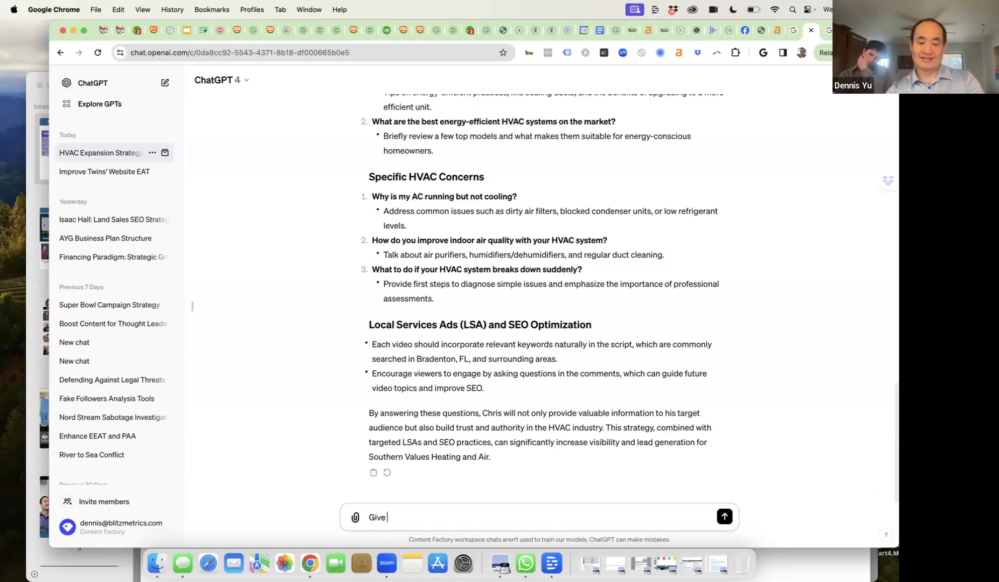
text(me 20)
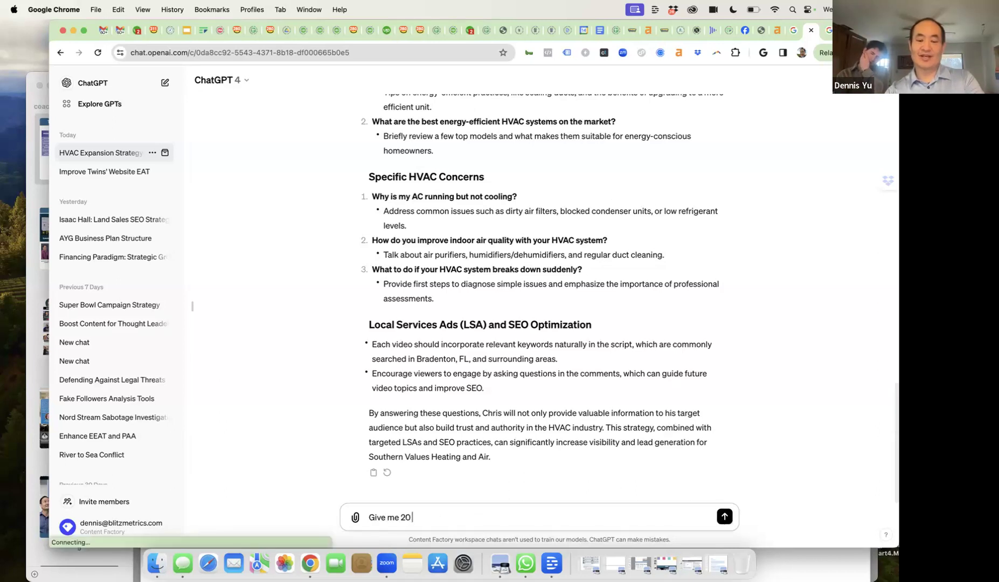
key(BackSpace)
key(BackSpace)
key(BackSpace)
key(BackSpace)
key(BackSpace)
key(BackSpace)
key(BackSpace)
key(BackSpace)
key(BackSpace)
key(BackSpace)
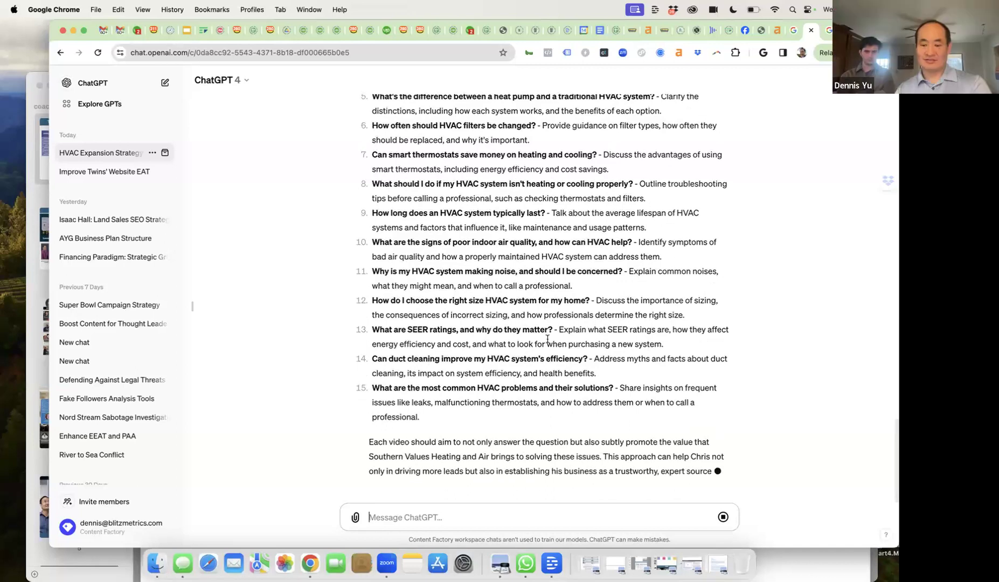
- Copy ChatGPT's 15-question HVAC video list and send it as a Facebook Messenger message
click(374, 474)
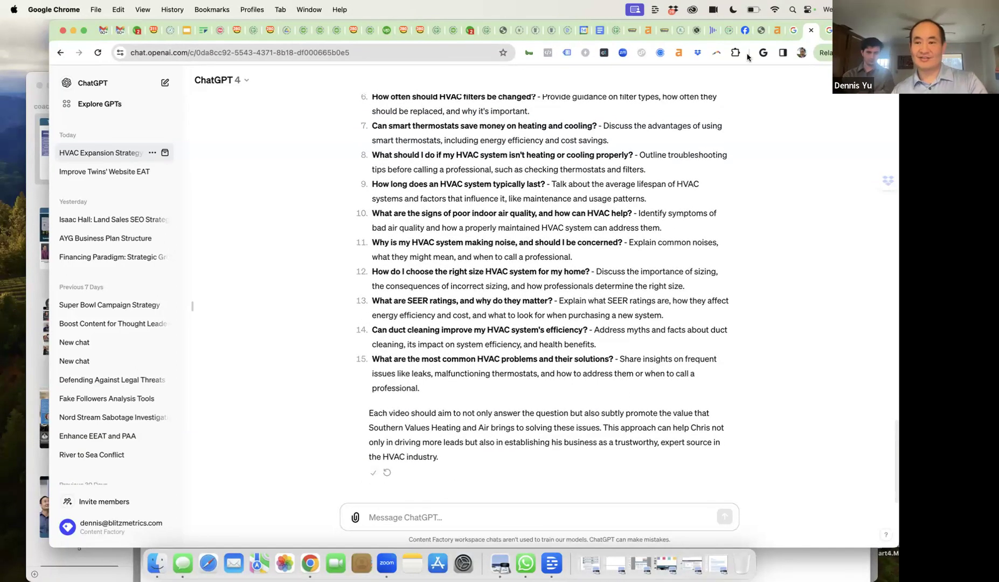
click(745, 31)
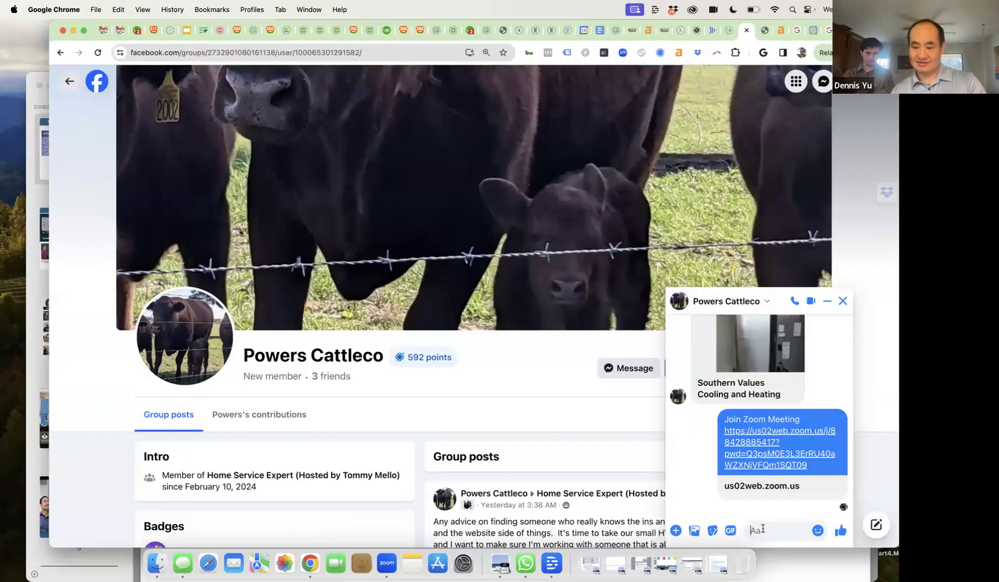
key(super+v)
key(Return)
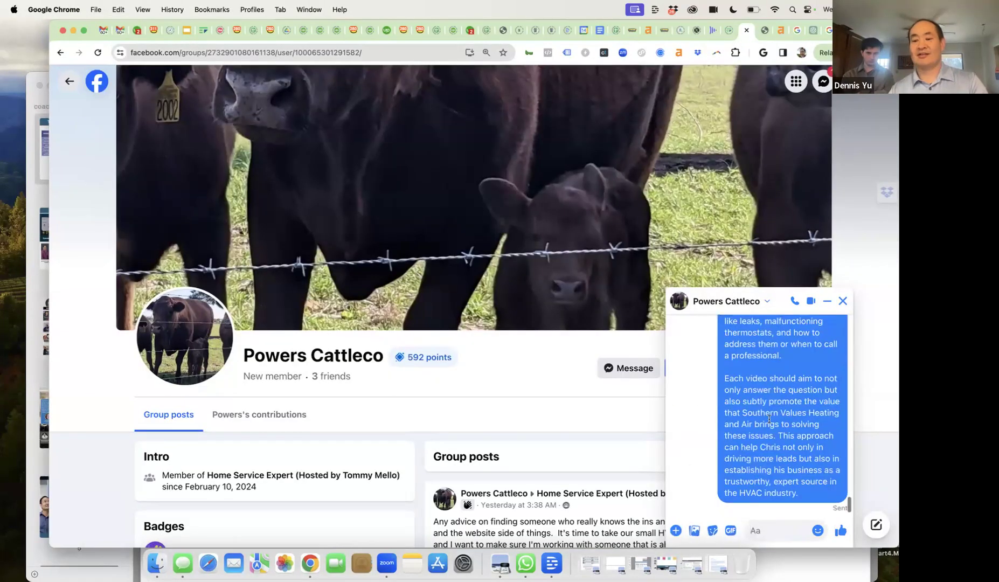
scroll(770, 419, up, 10)
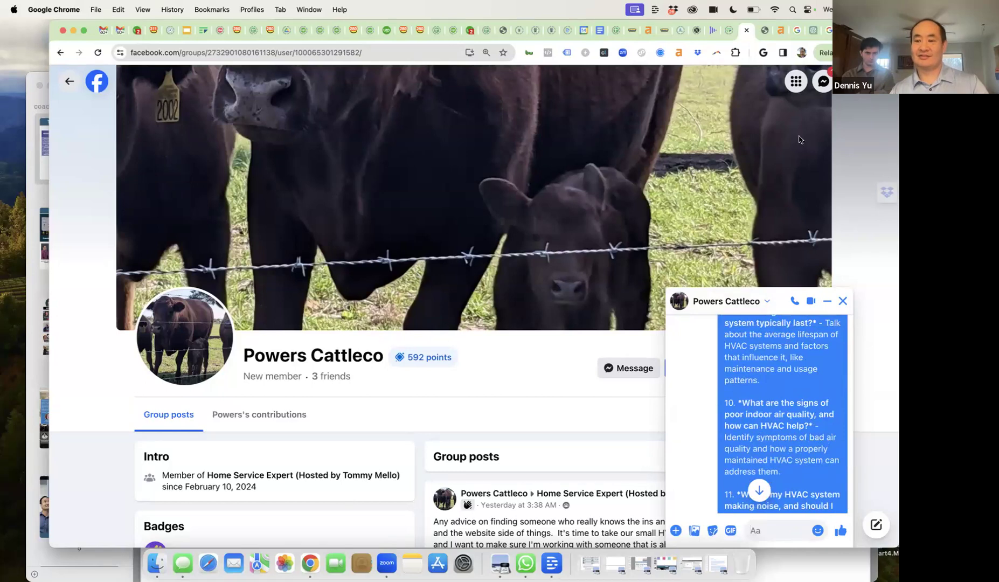
- Switch to the Southern Values Air site and scroll to its About Us section
click(765, 30)
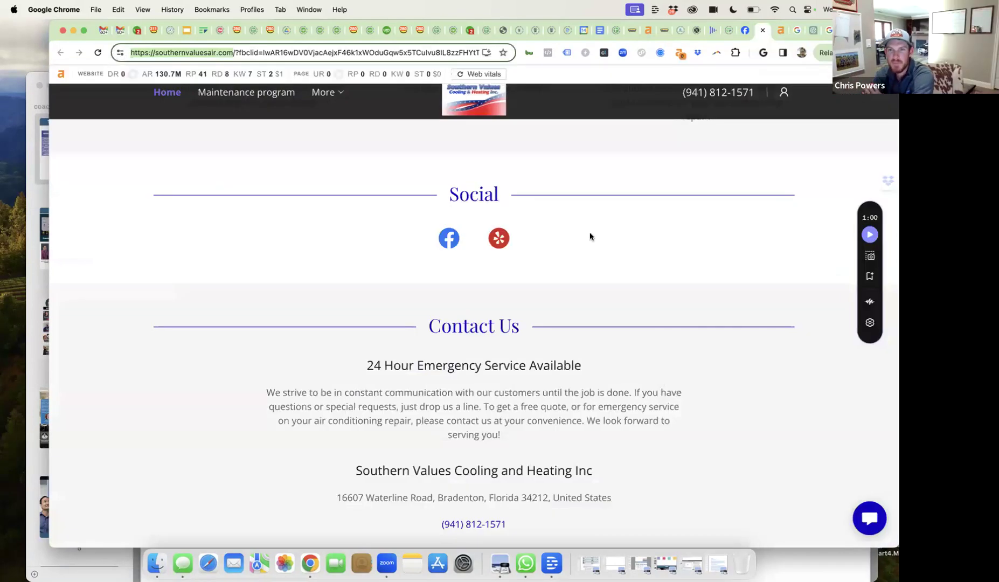
scroll(588, 235, down, 1)
scroll(588, 235, up, 5)
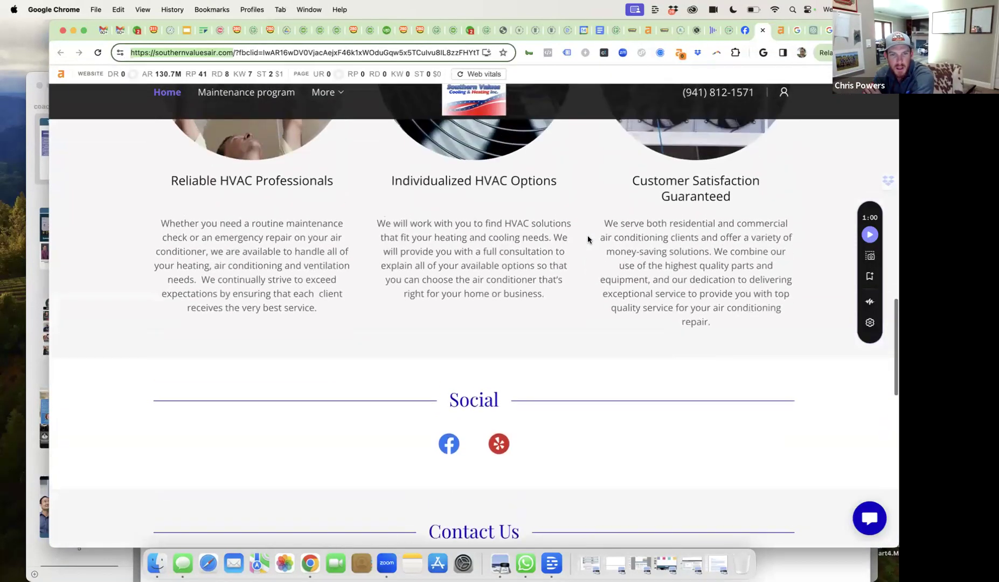
click(321, 94)
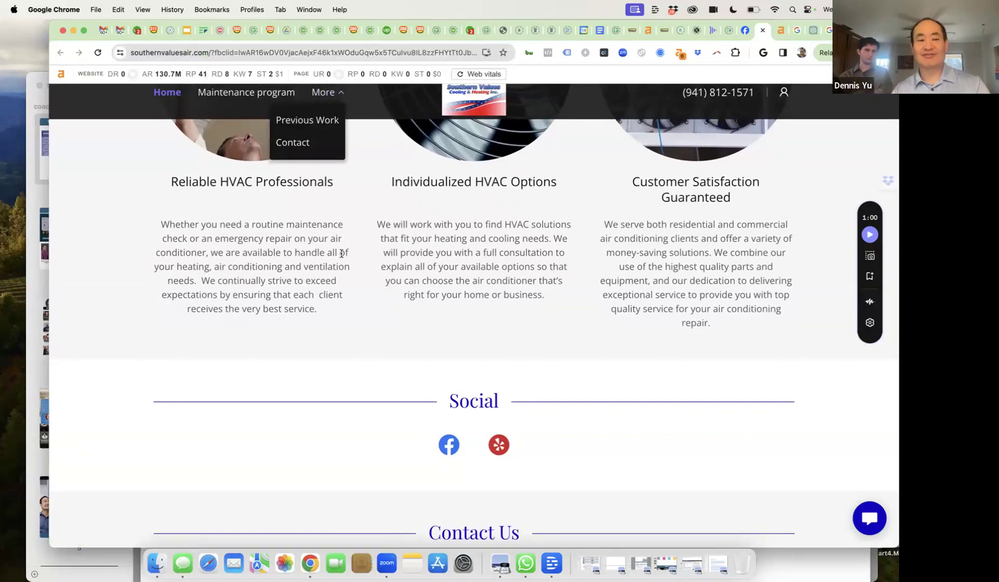
scroll(341, 253, up, 6)
scroll(346, 266, down, 2)
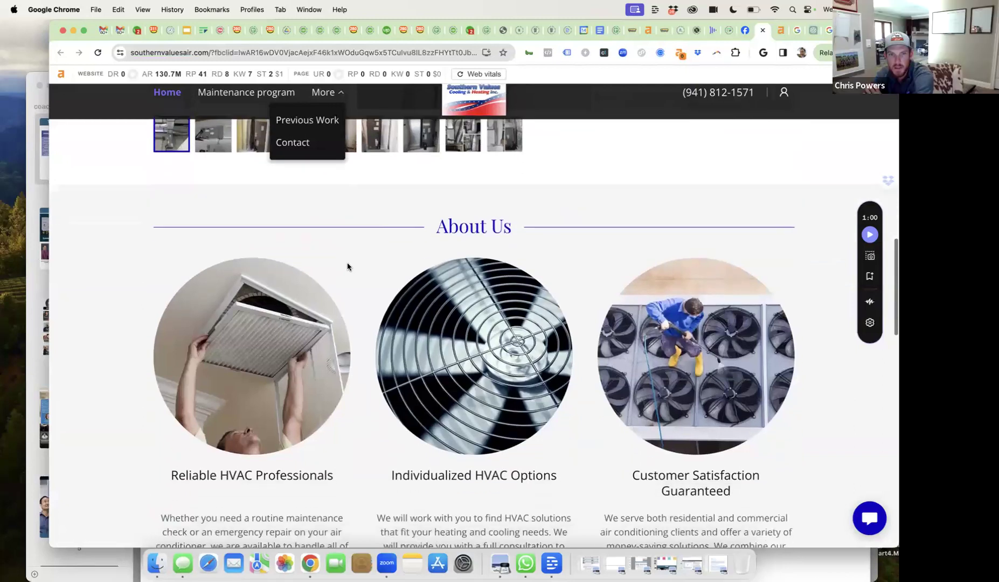
- Reverse-search the About Us air-filter photo with Google Lens, then close the results
right_click(265, 300)
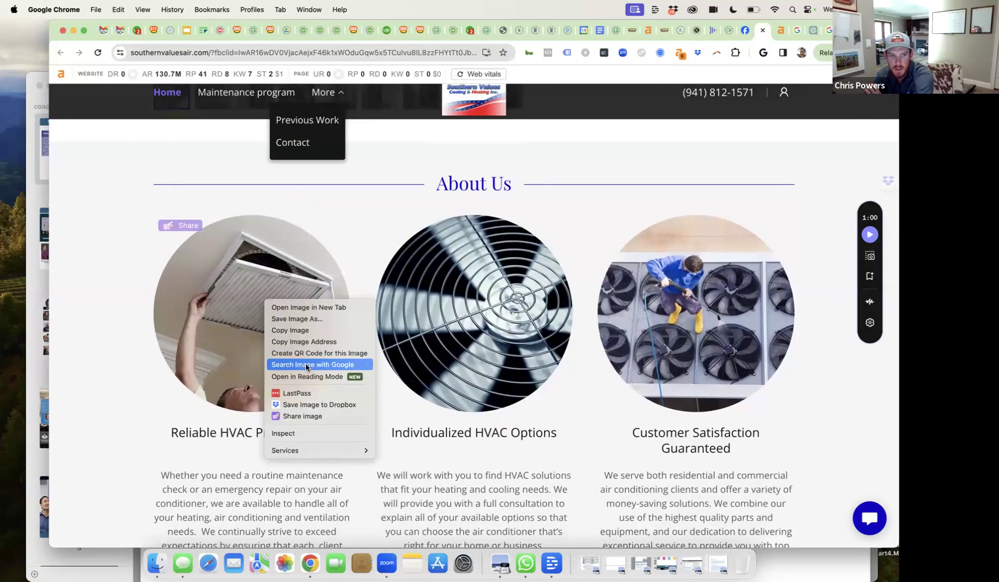
click(306, 367)
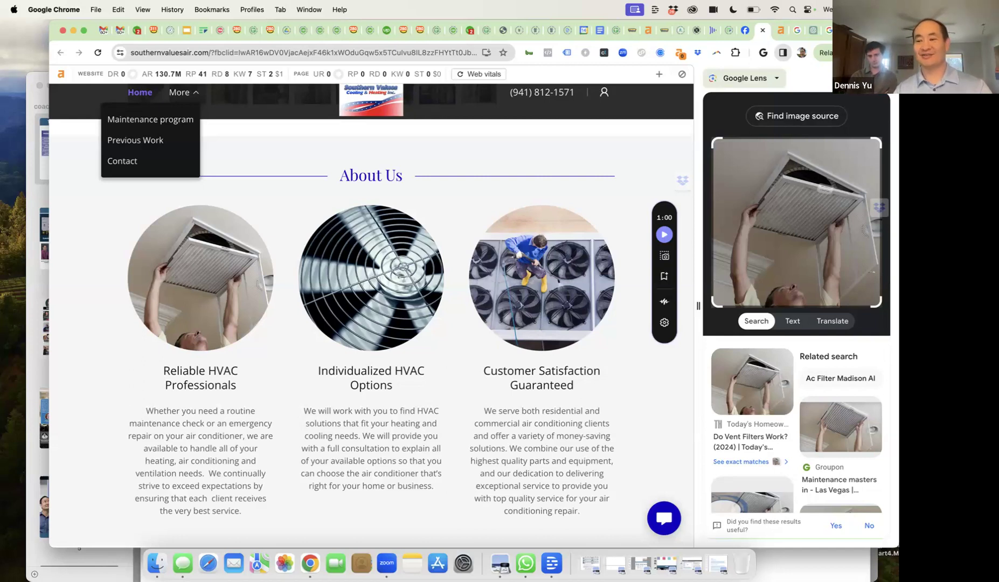
click(782, 52)
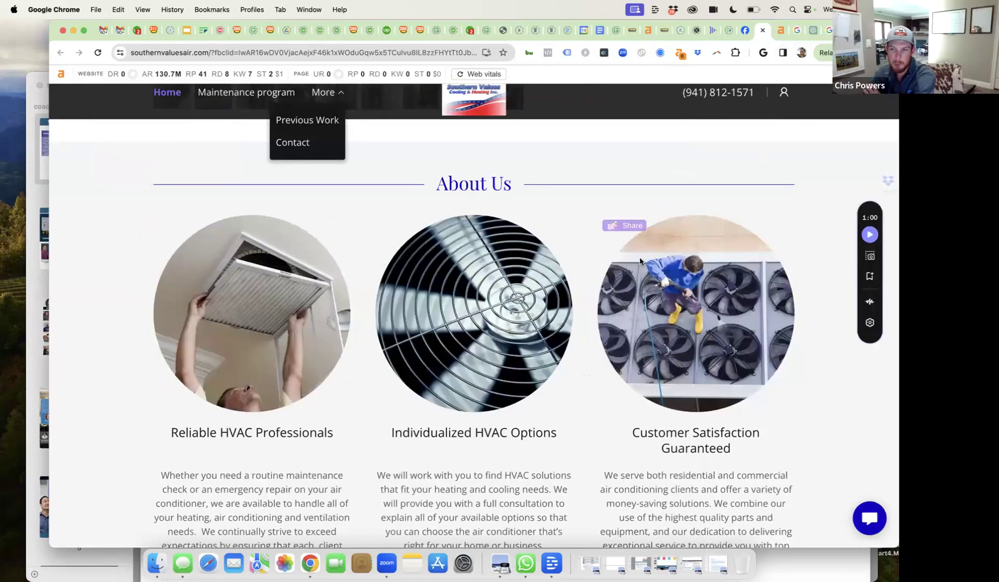
scroll(641, 261, down, 1)
- Reverse-search the rooftop fans photo, dismiss the Lens panel with Escape, and return to ChatGPT
right_click(669, 276)
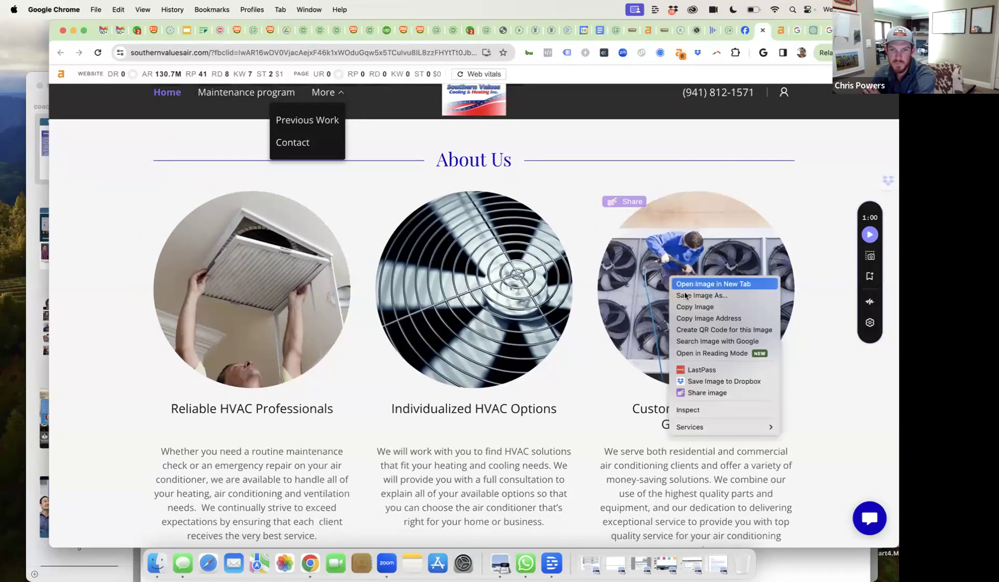
click(706, 341)
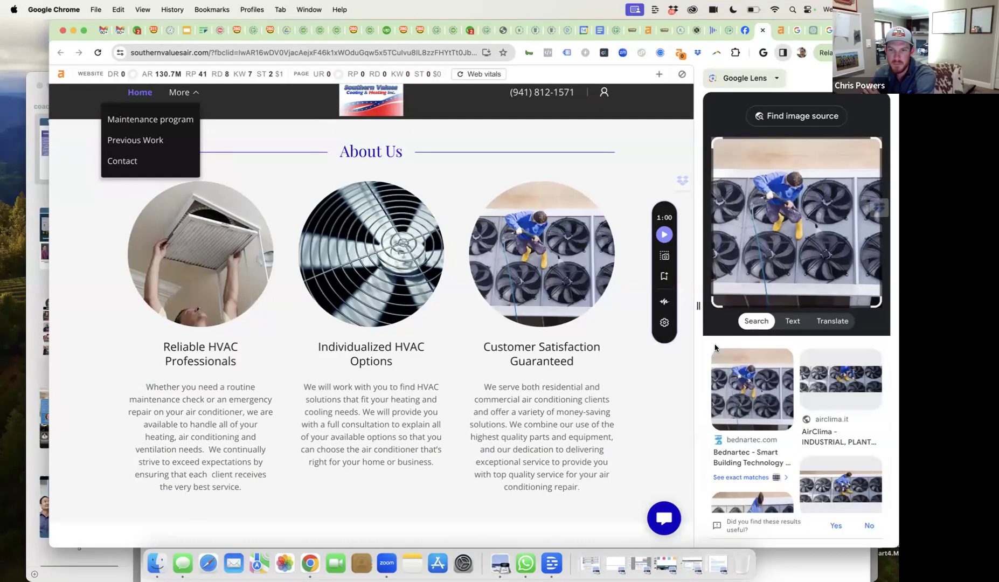
scroll(755, 389, down, 10)
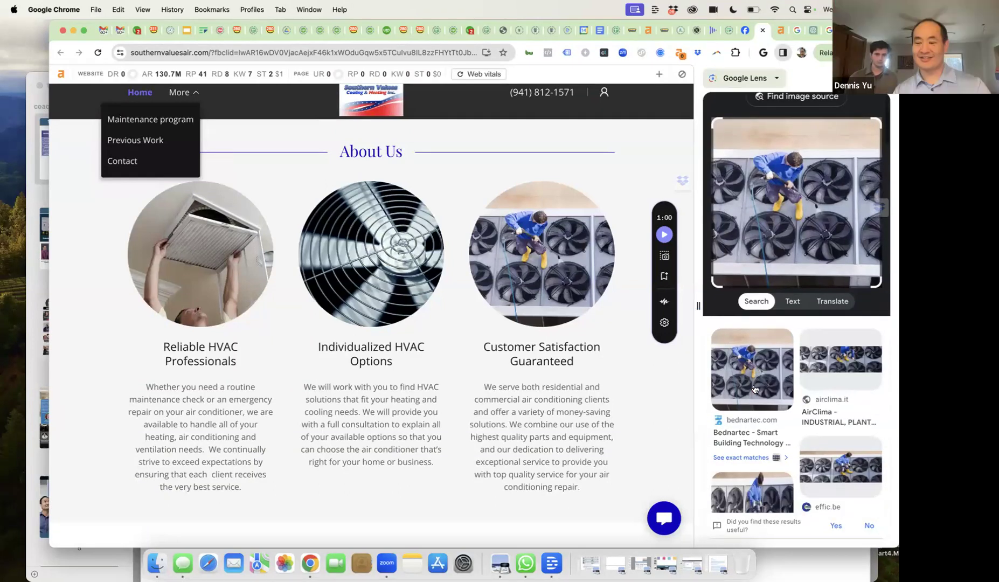
scroll(755, 390, up, 10)
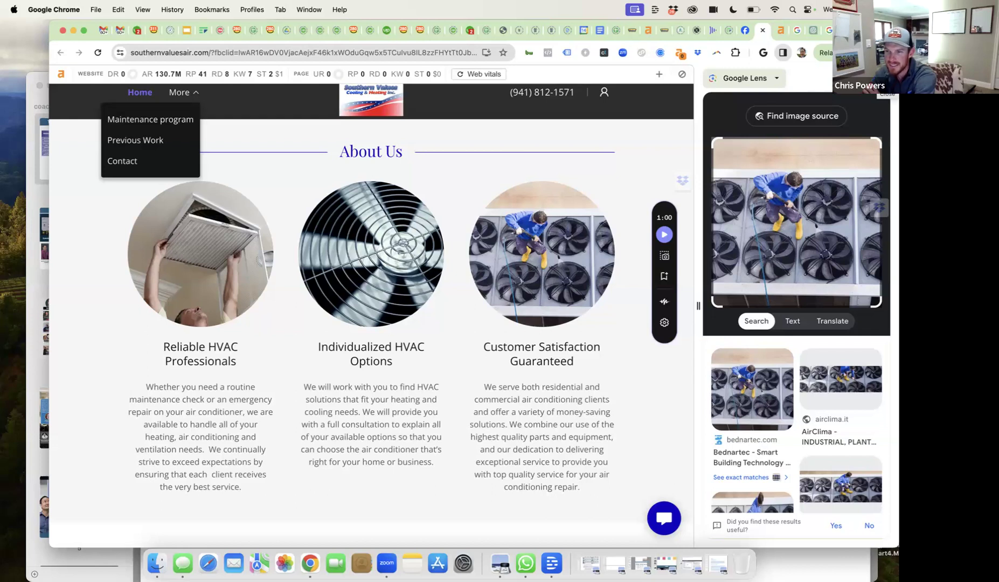
key(Escape)
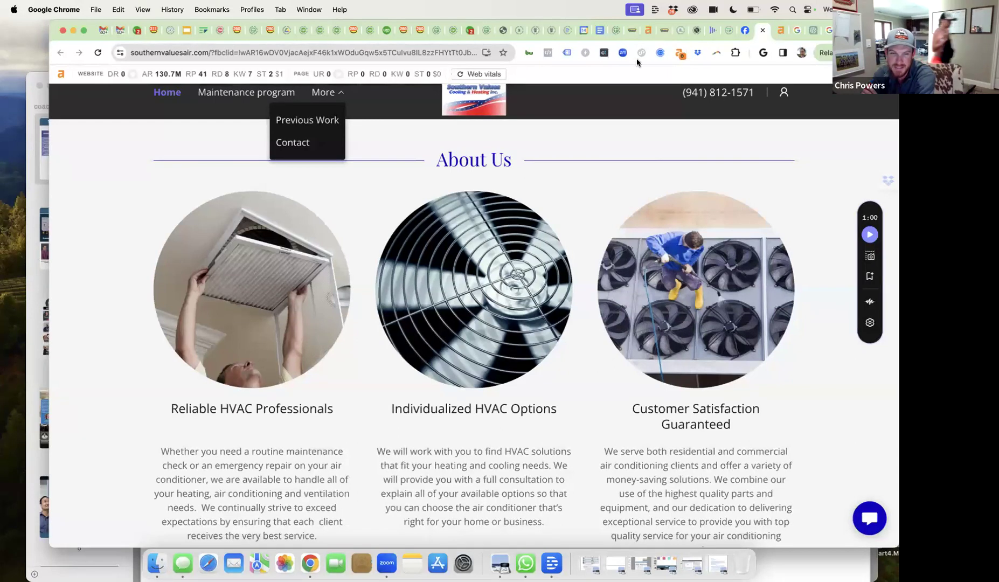
click(814, 30)
- Ask ChatGPT to explain, like to a 5 year old, how Content Factory and dollar a day bring leads
click(431, 514)
text(Epla)
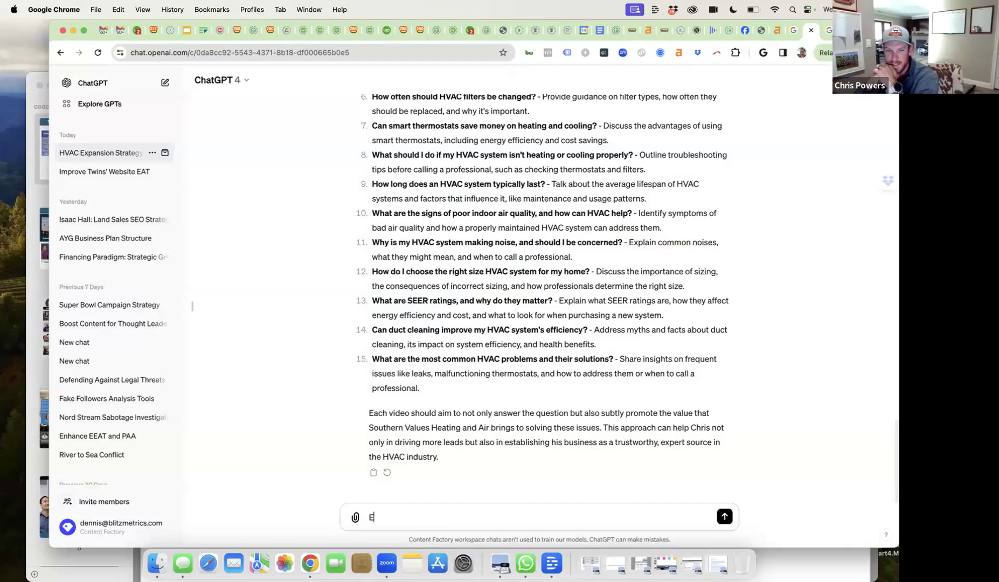
key(BackSpace)
key(BackSpace)
key(BackSpace)
text(xplan)
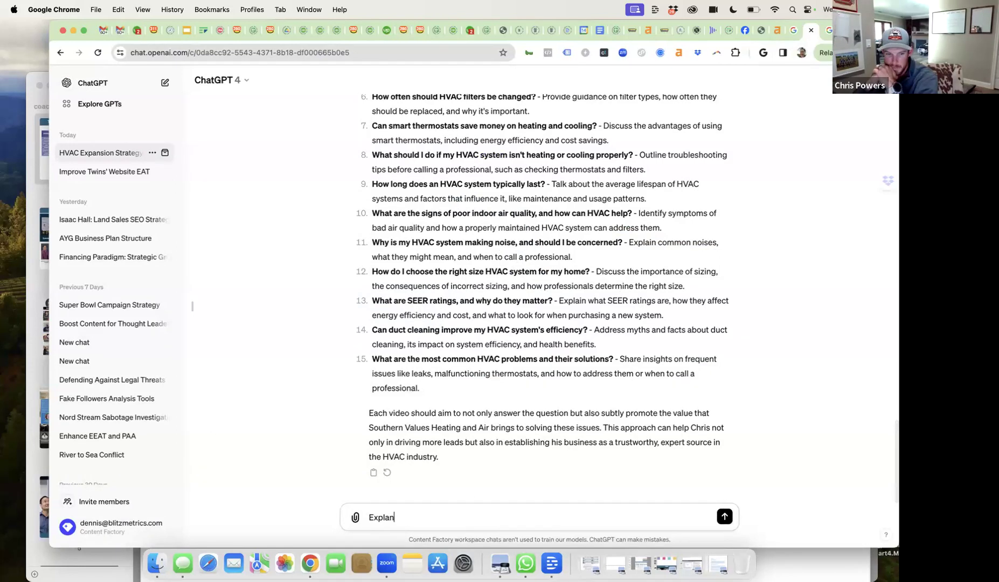
key(BackSpace)
text(in to Chris,)
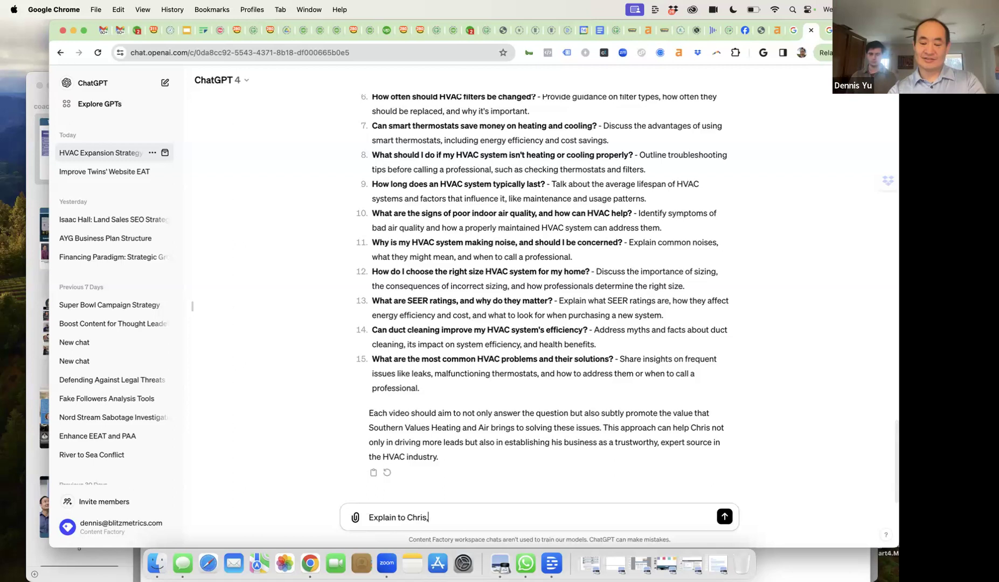
text( who is a good )
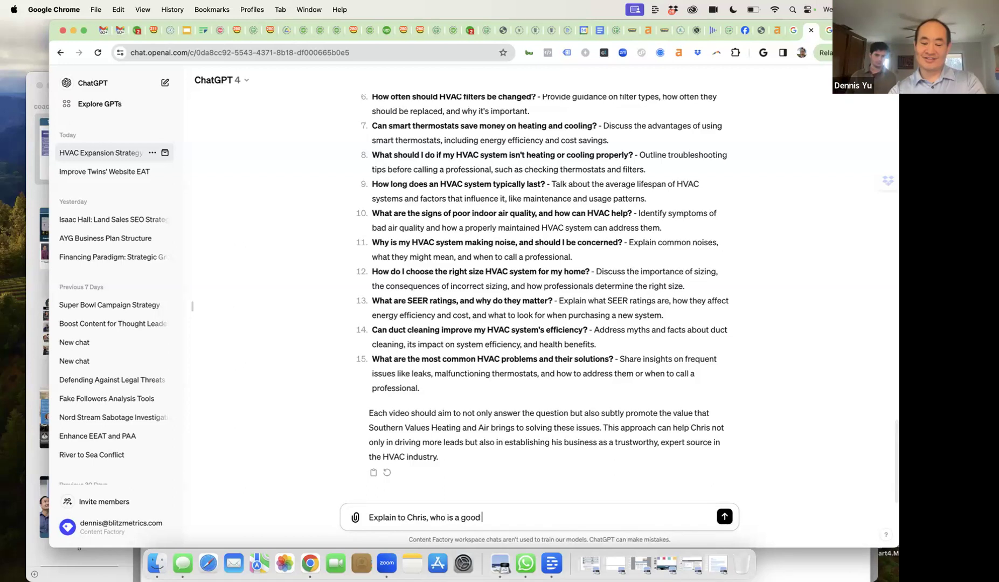
text(HVAC technician, b)
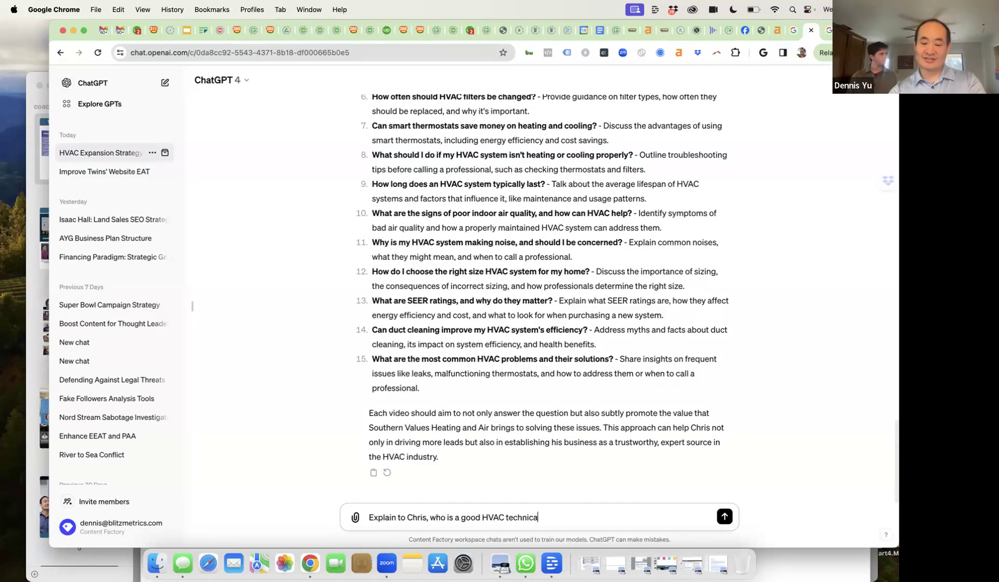
text(ut is )
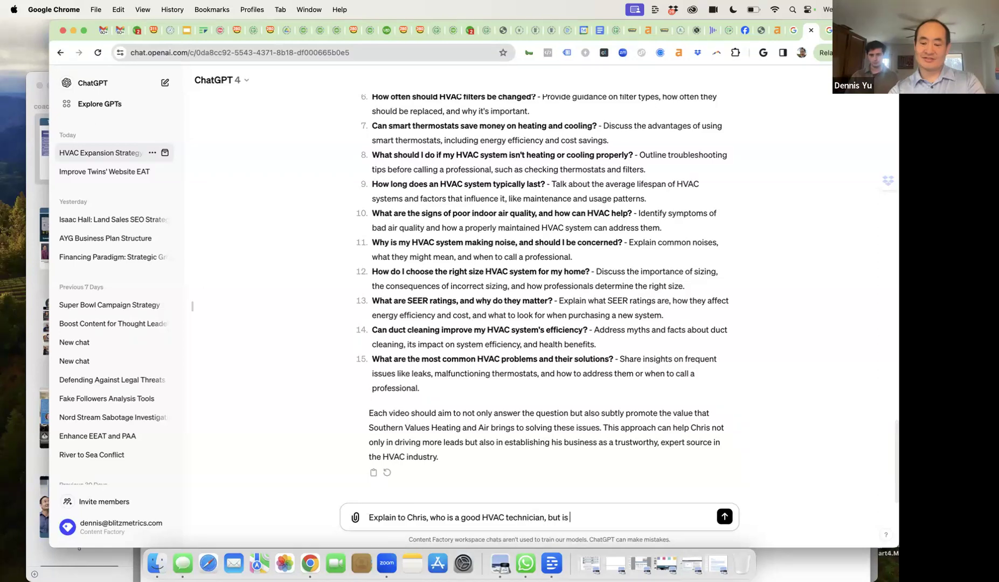
text(new to di)
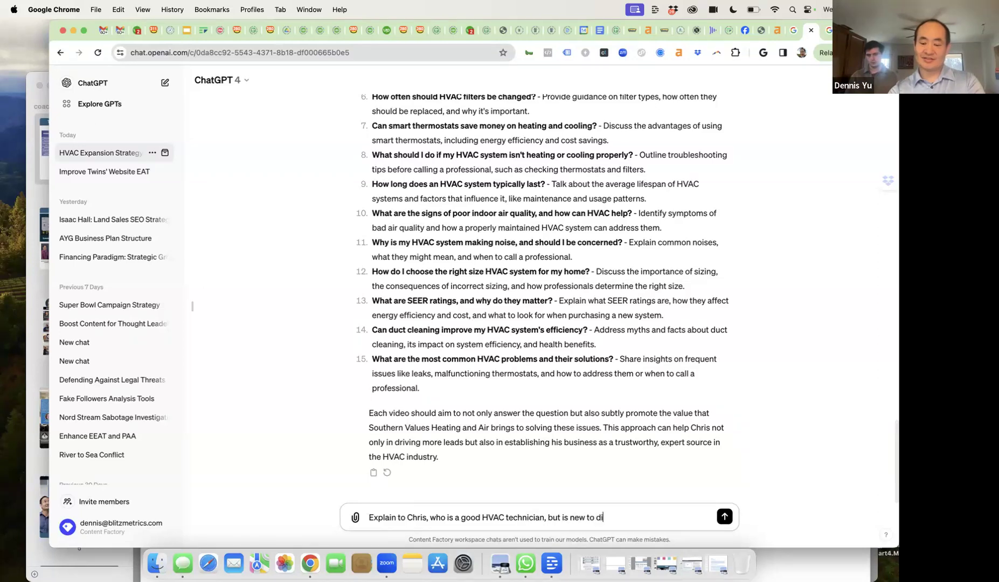
text(gital, how the Content Facyo)
key(BackSpace)
key(BackSpace)
text(to)
text(ry and doll)
text(ar a day work )
text(to drive him more l)
text(eads)
text(.)
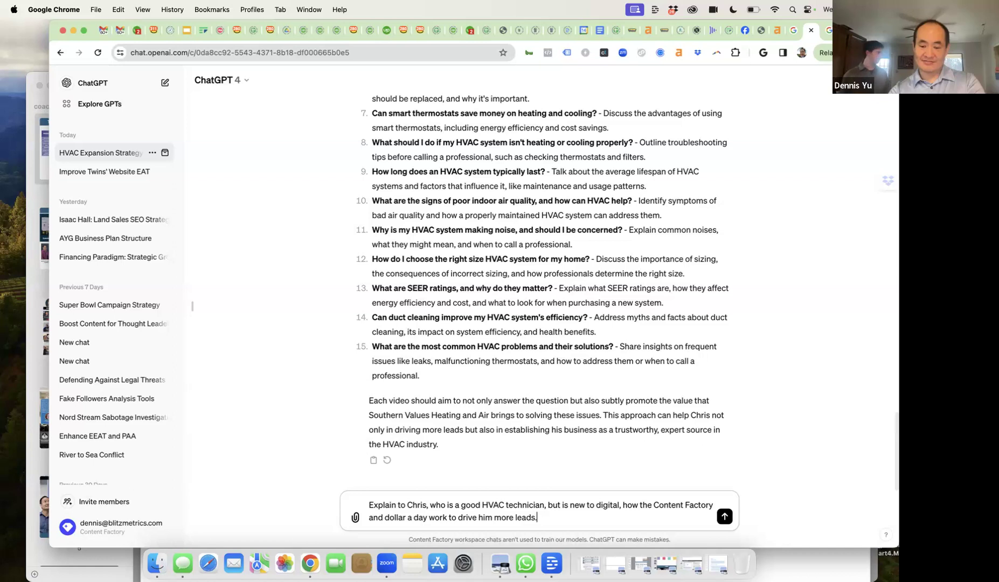
text( Expla)
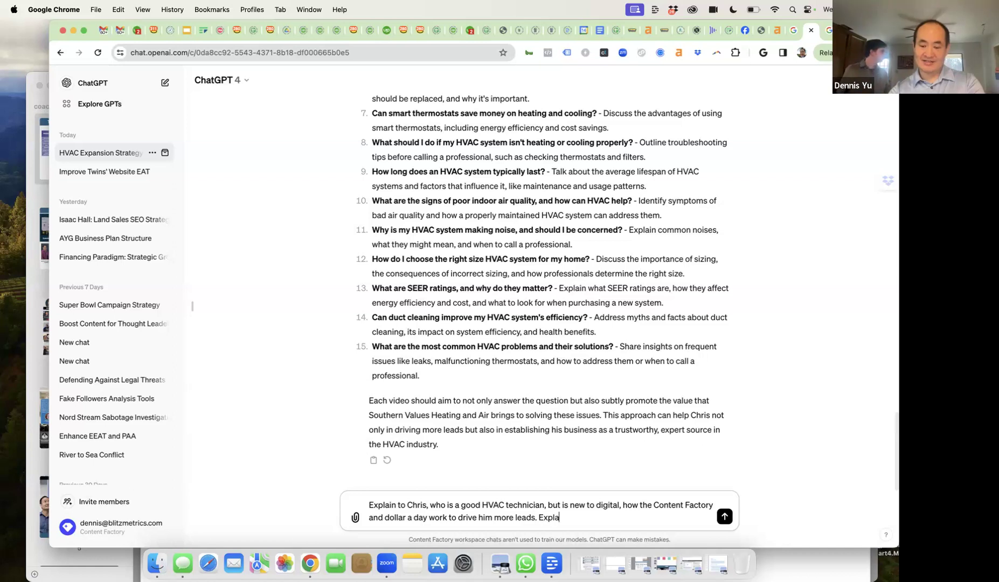
text(in like a 5 )
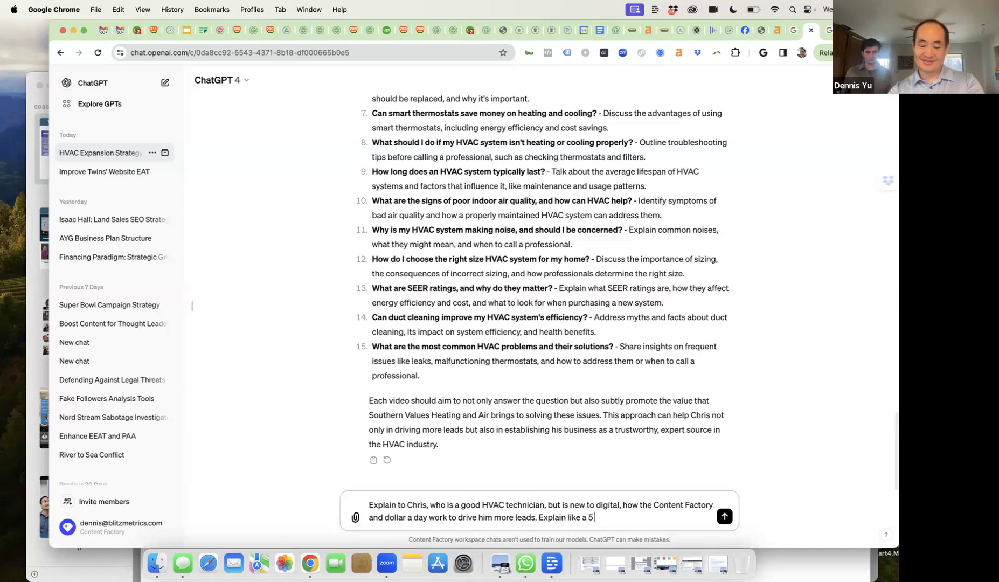
text(year ol)
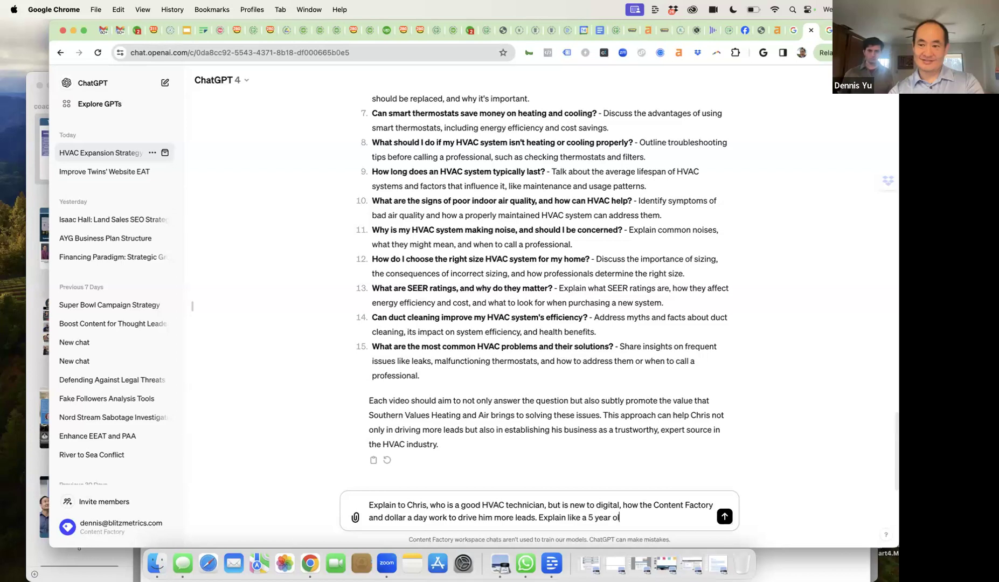
text(d.)
key(Return)
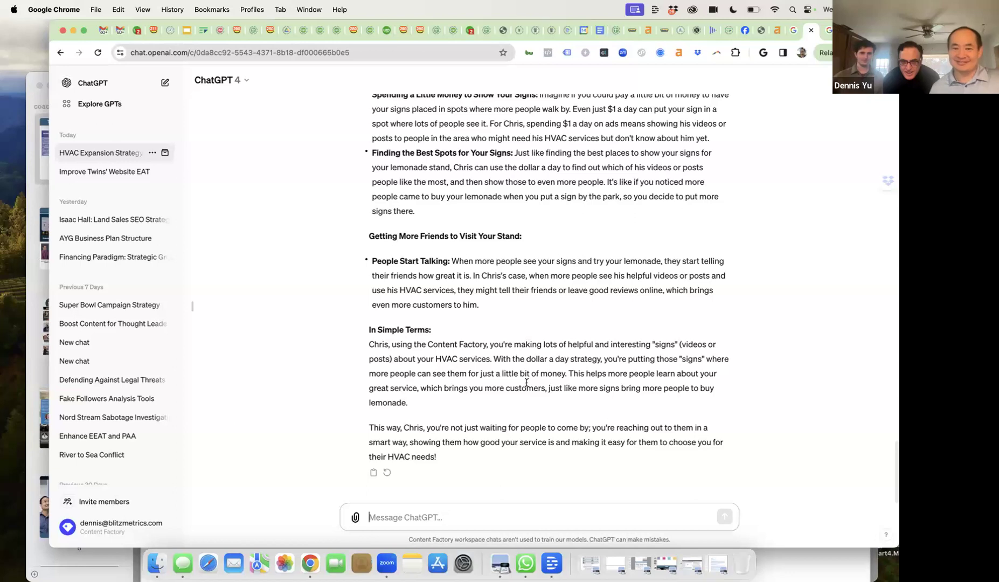
scroll(570, 294, up, 2)
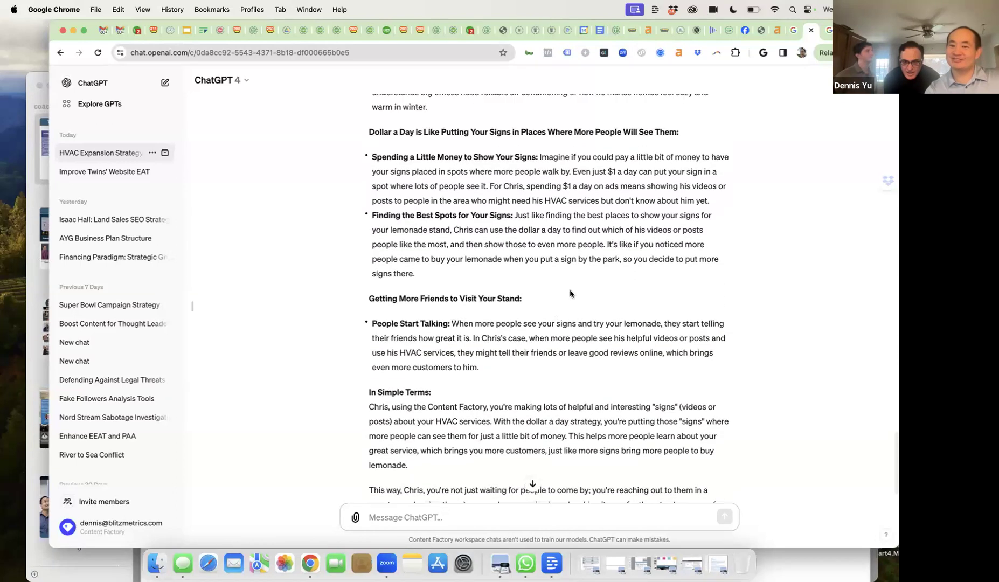
scroll(570, 294, up, 5)
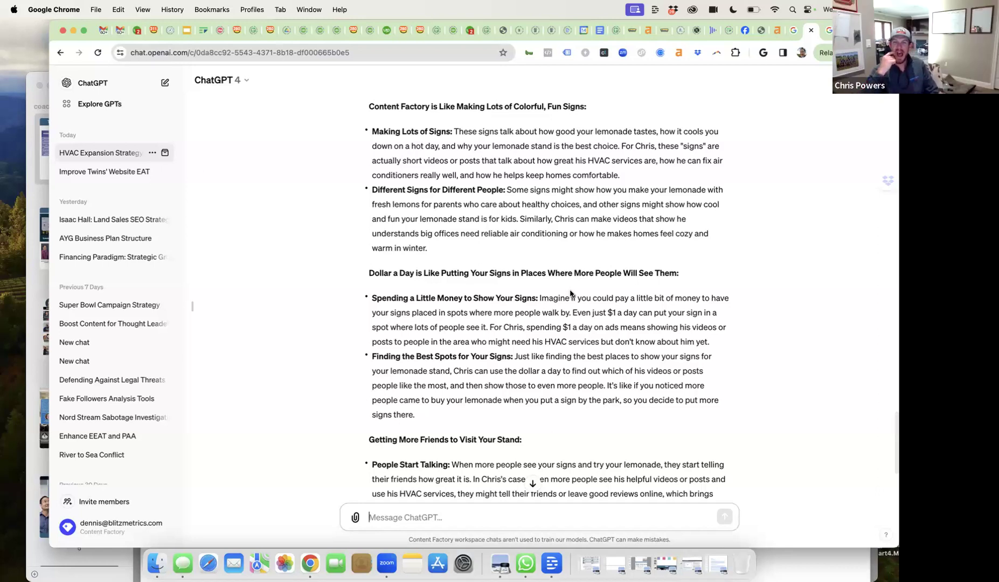
scroll(573, 307, down, 5)
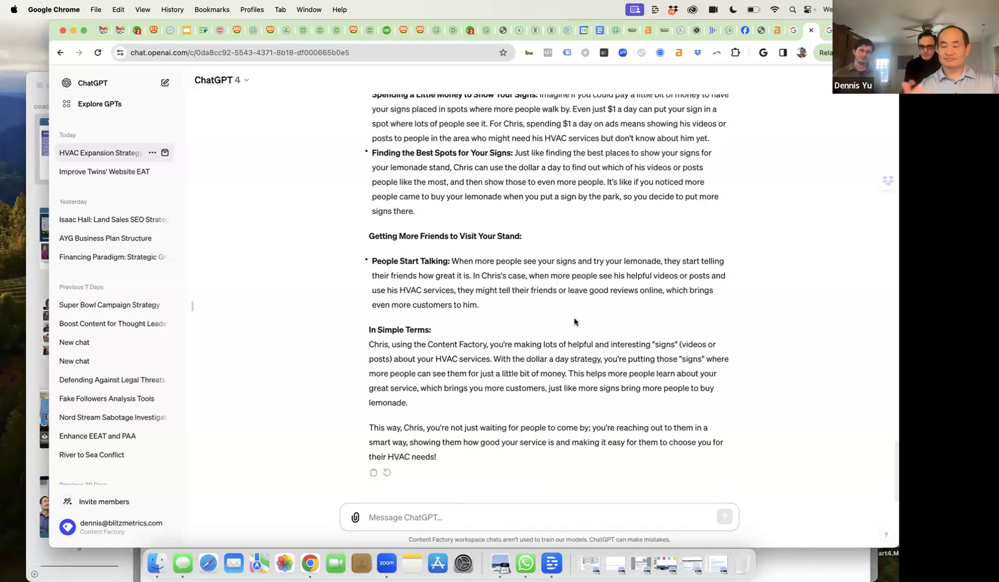
- Return to the Southern Values site and scroll through Contact Us, the map and footer
click(759, 31)
scroll(542, 345, down, 10)
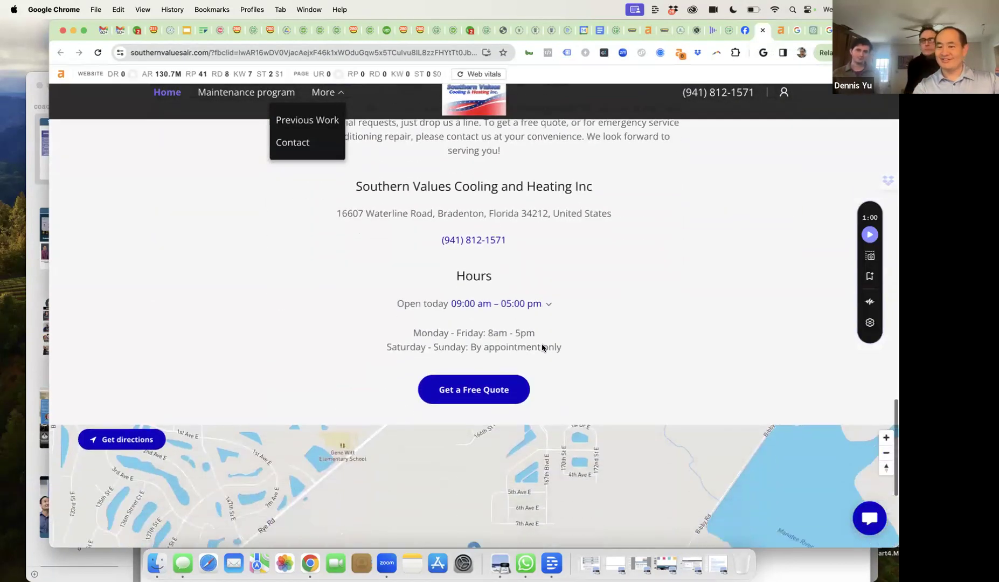
scroll(542, 344, up, 8)
scroll(542, 344, down, 7)
scroll(541, 344, down, 5)
drag(353, 467, 190, 469)
click(214, 468)
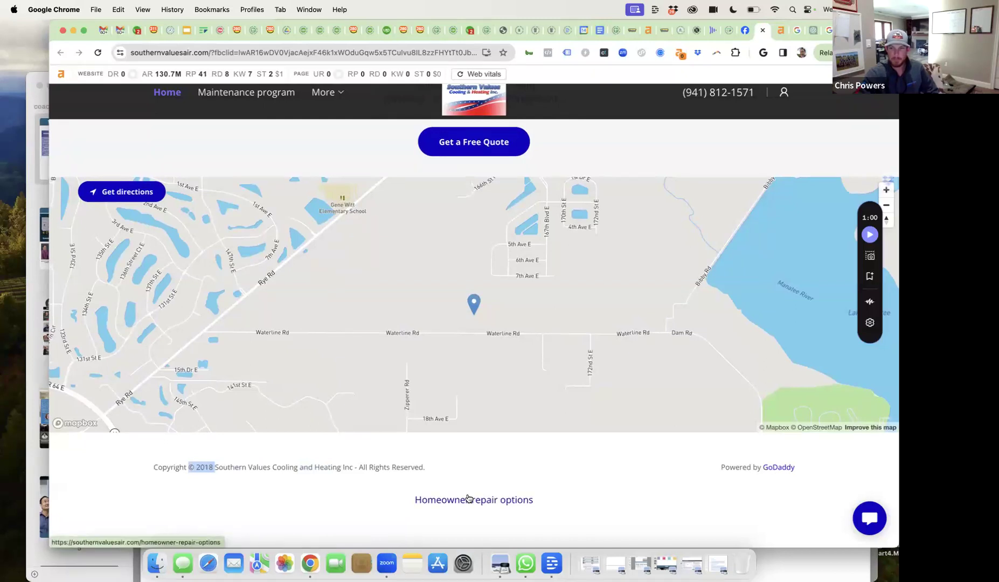
- Open the site's More menu and scroll up to the Photo Gallery slideshow
scroll(509, 472, up, 10)
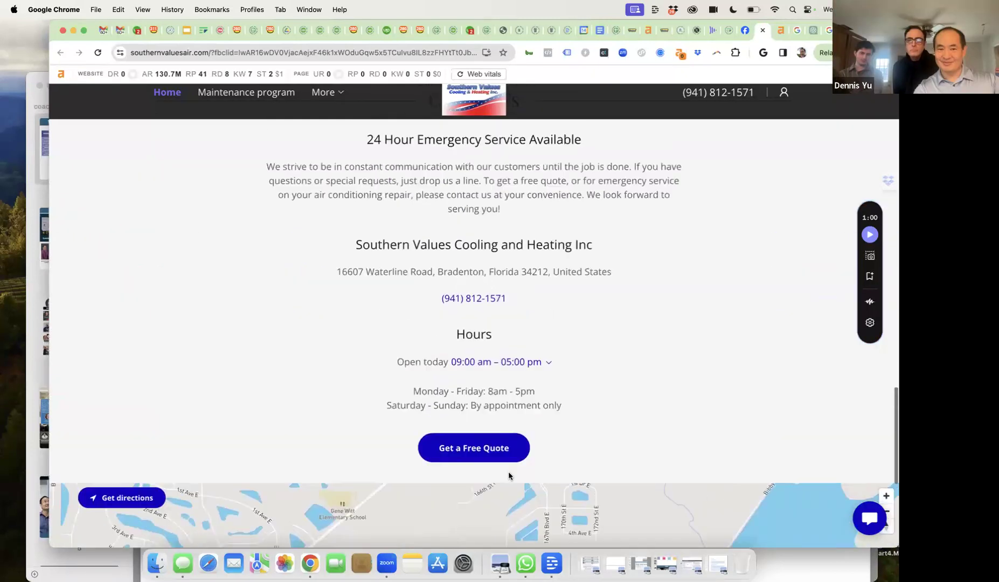
click(325, 95)
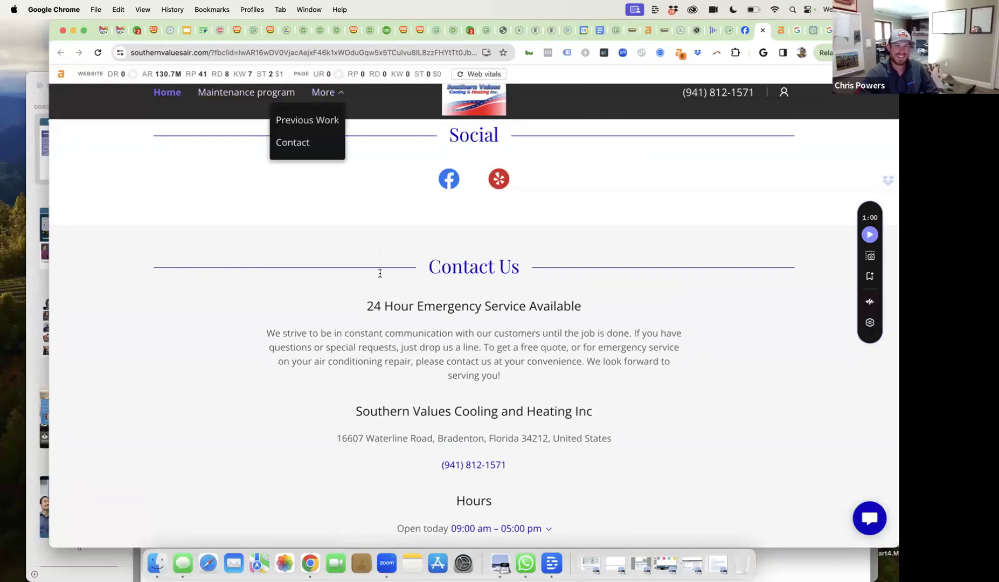
scroll(380, 273, down, 2)
scroll(380, 273, down, 6)
scroll(376, 300, up, 14)
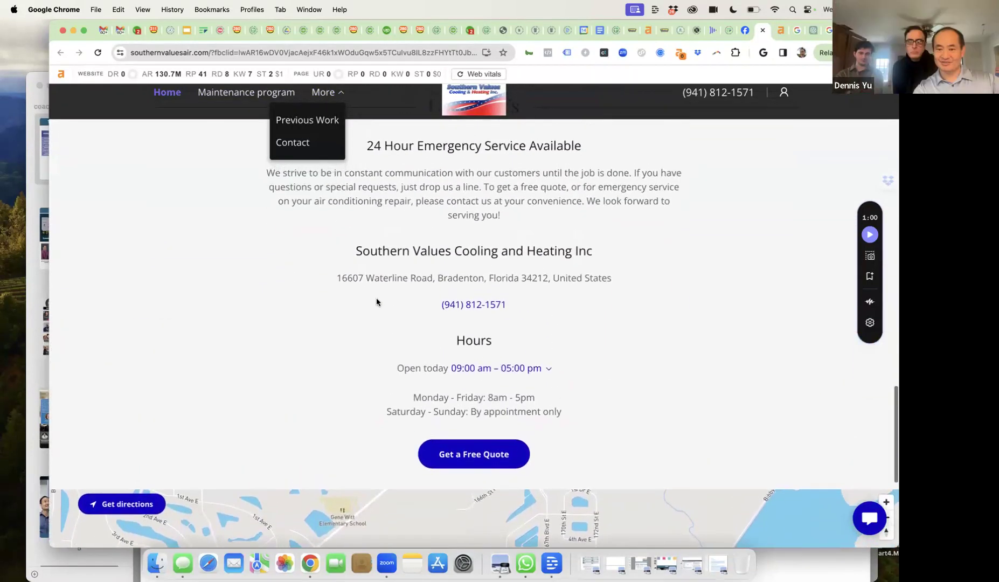
scroll(376, 302, up, 15)
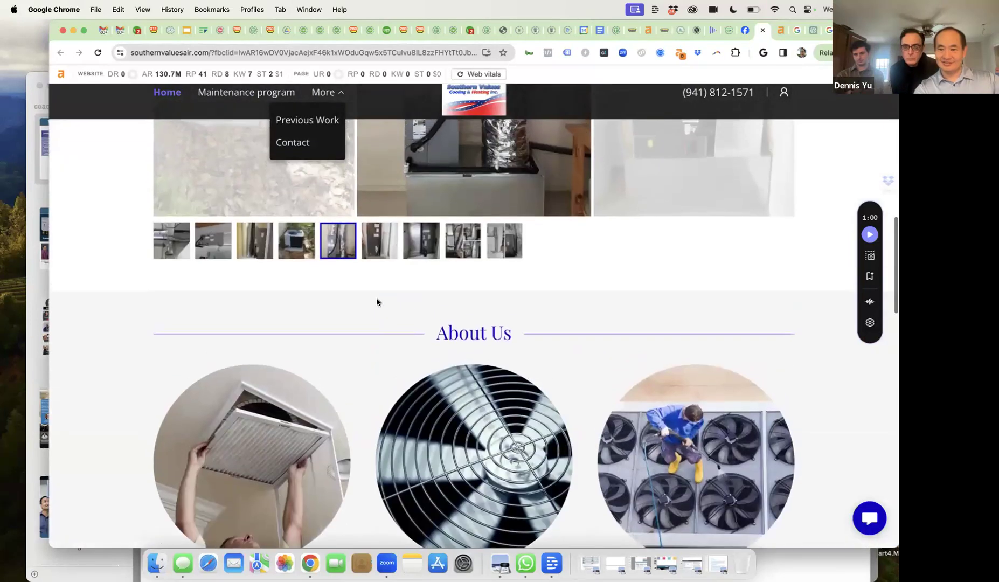
scroll(377, 302, up, 7)
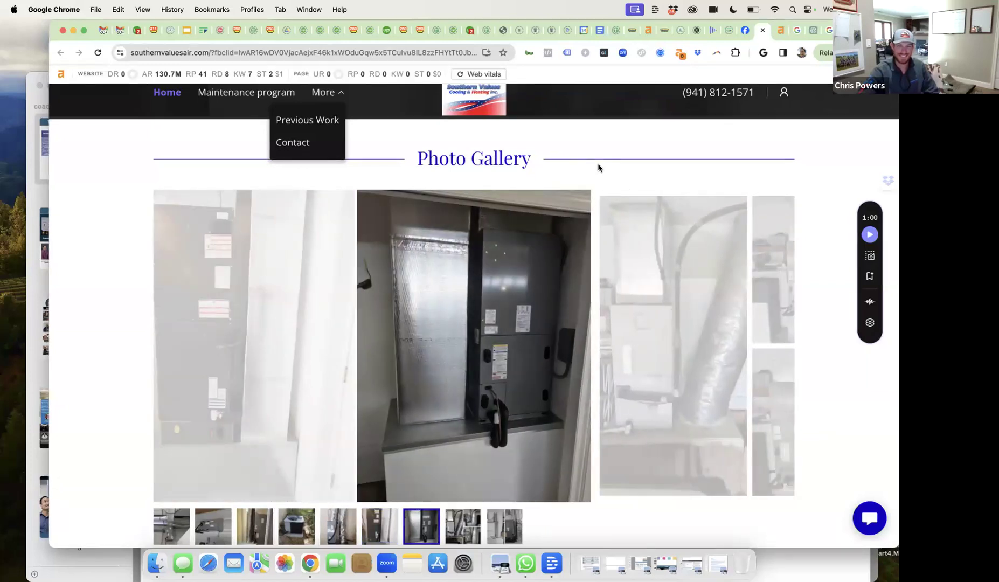
- Load upwork.com in a new tab and start a new short-term job post
key(super+t)
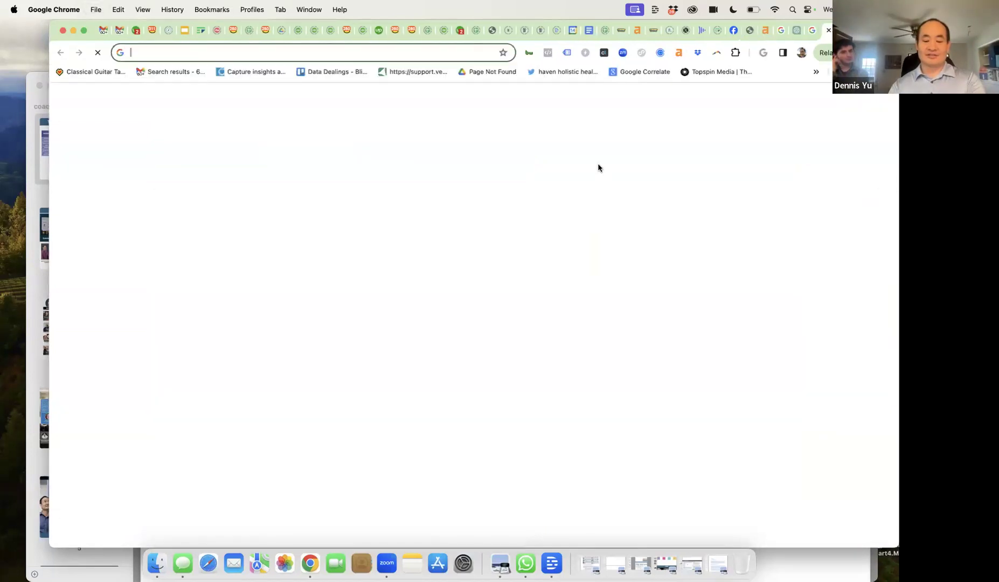
text(upwork.com)
key(Return)
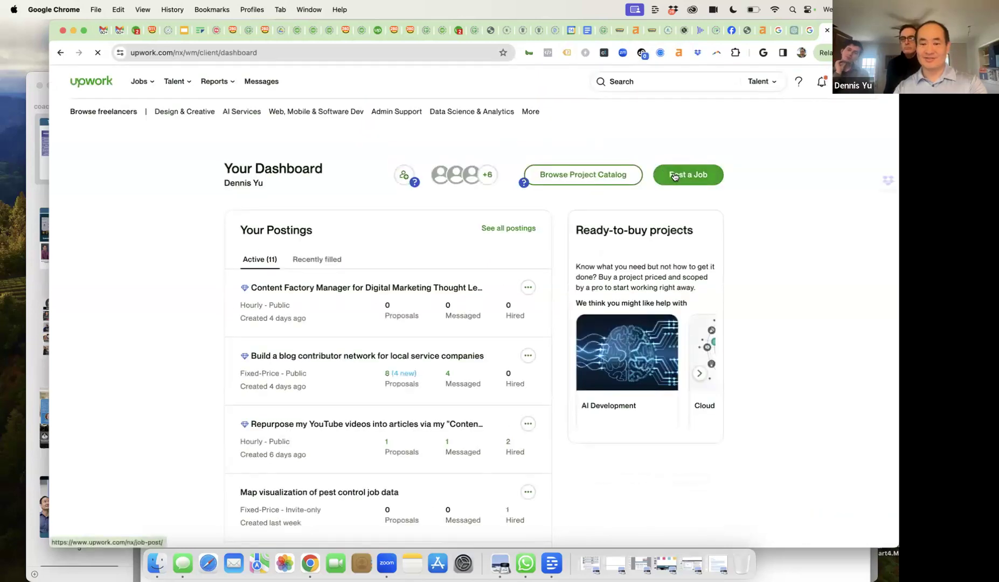
click(674, 180)
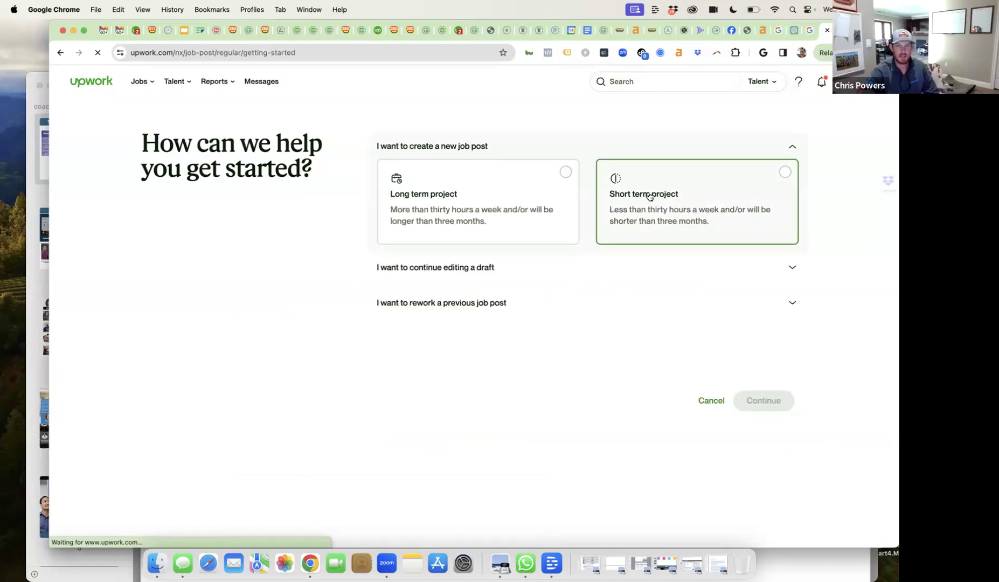
click(648, 196)
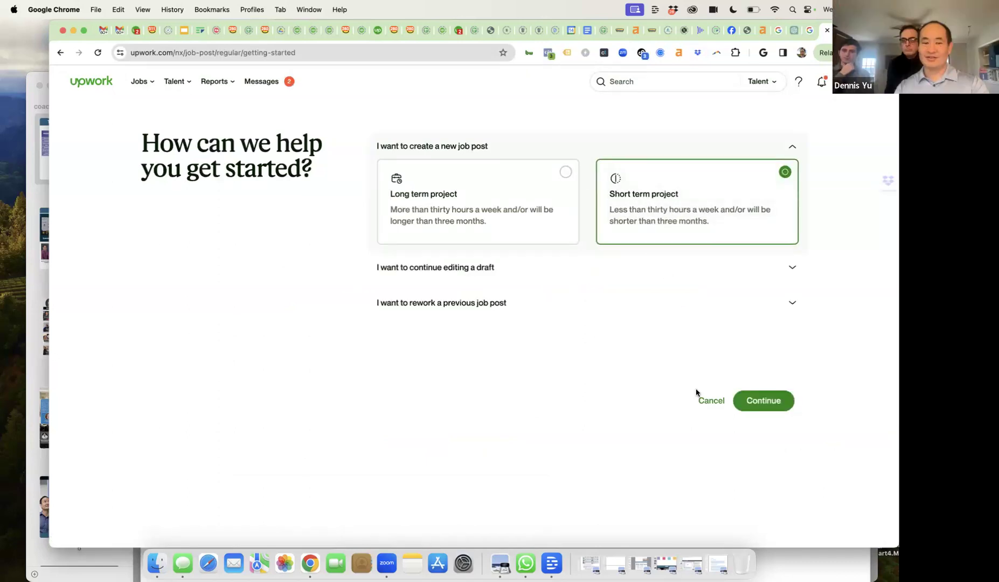
click(755, 401)
- Title the job 'Build a HVAC site on Wordpress/WP Engine' for the Bradenton, FL client
click(510, 179)
text(Build)
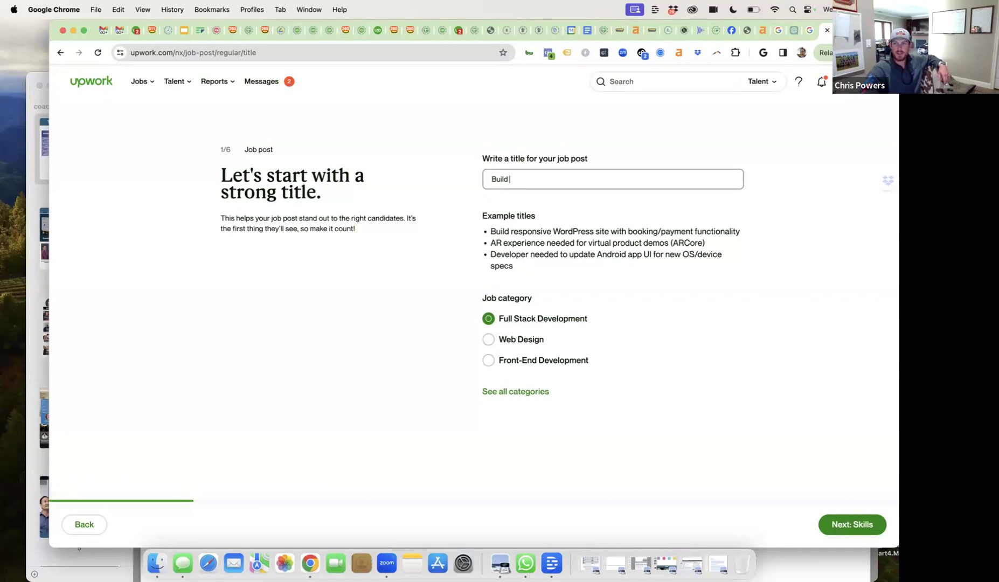
text(a )
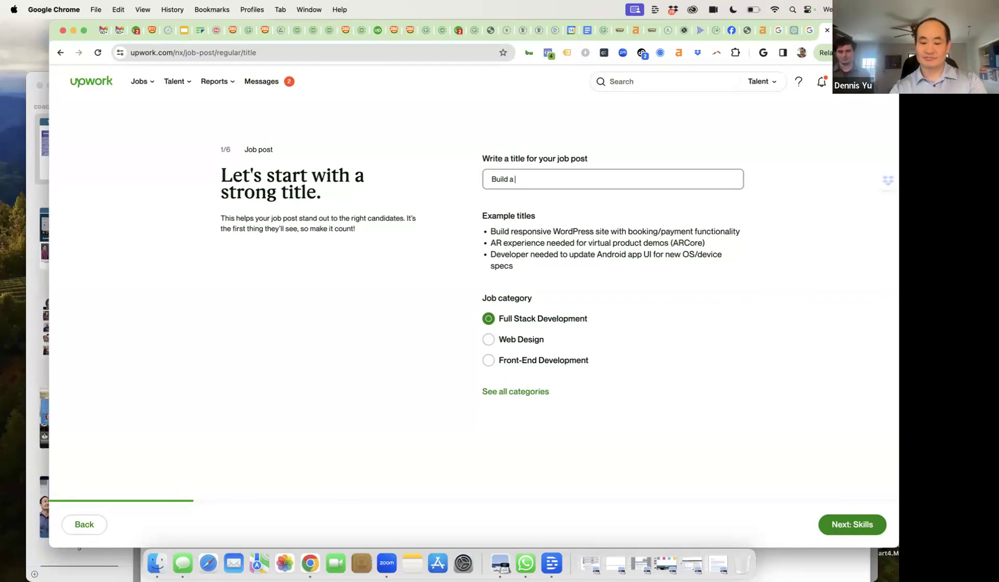
text(HV)
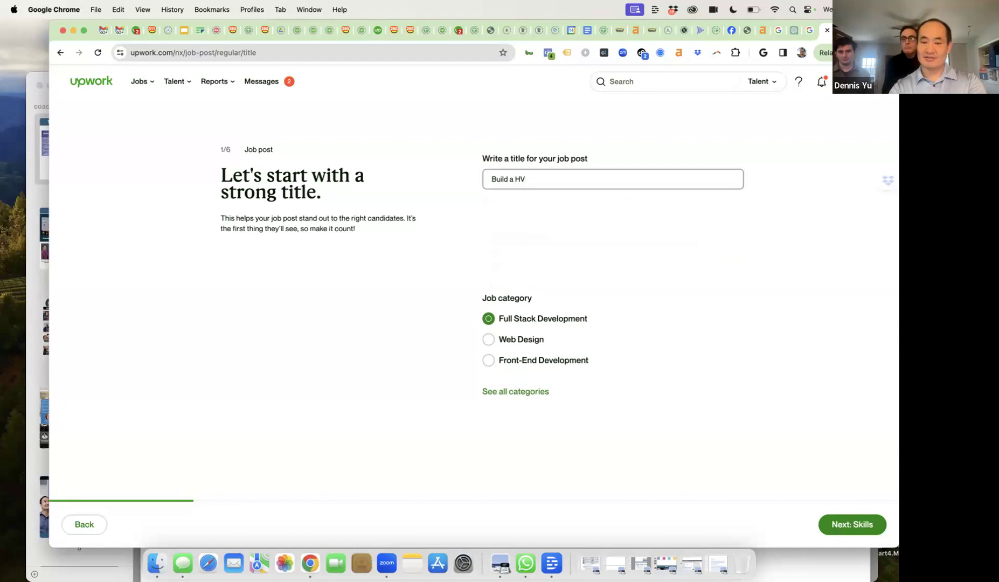
text(AC site on )
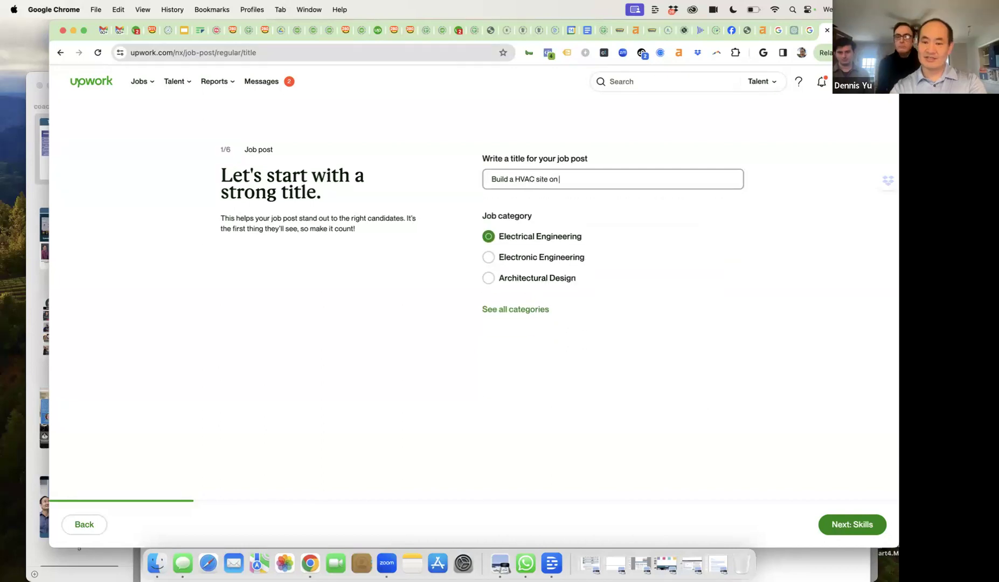
text(Wordpress/WP)
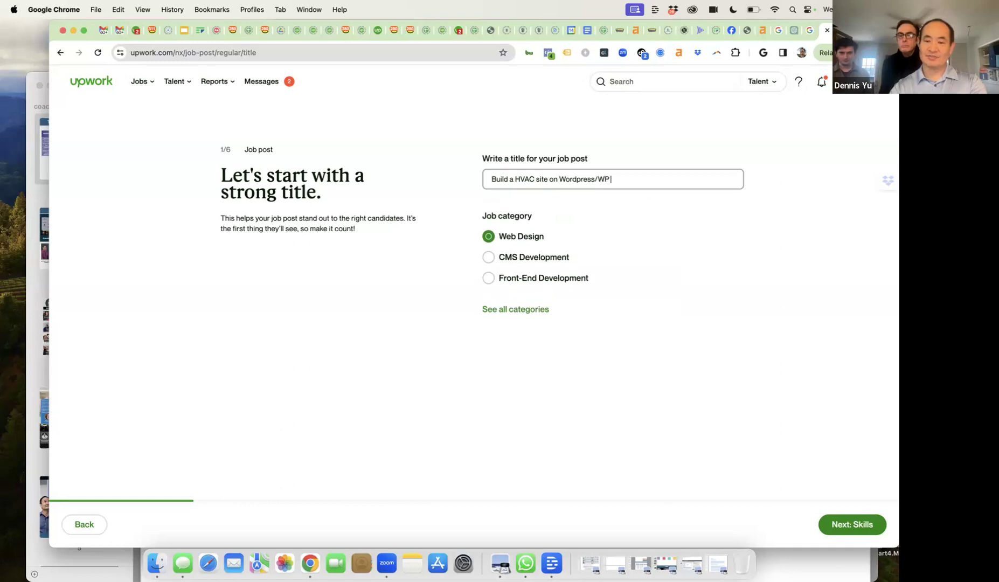
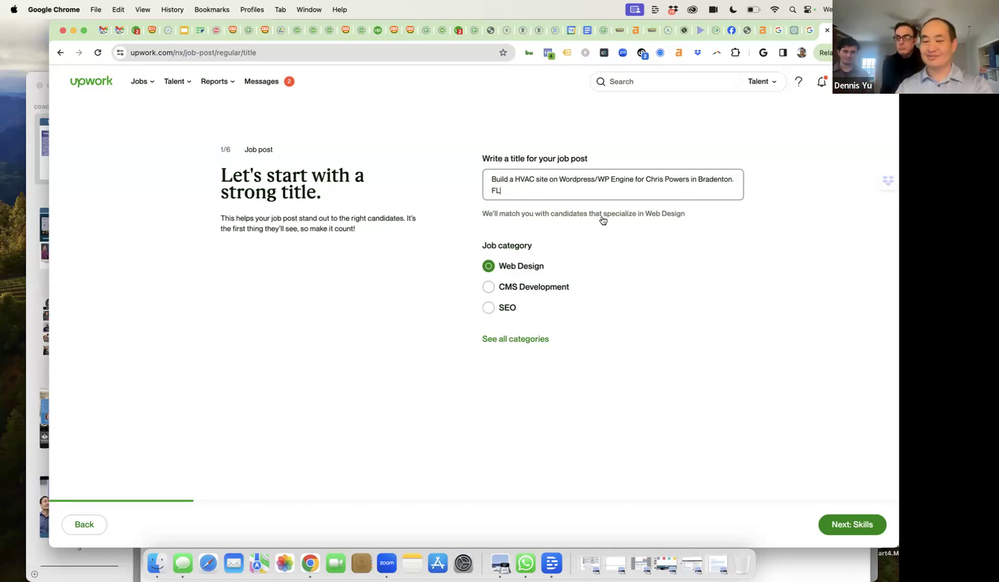
click(848, 528)
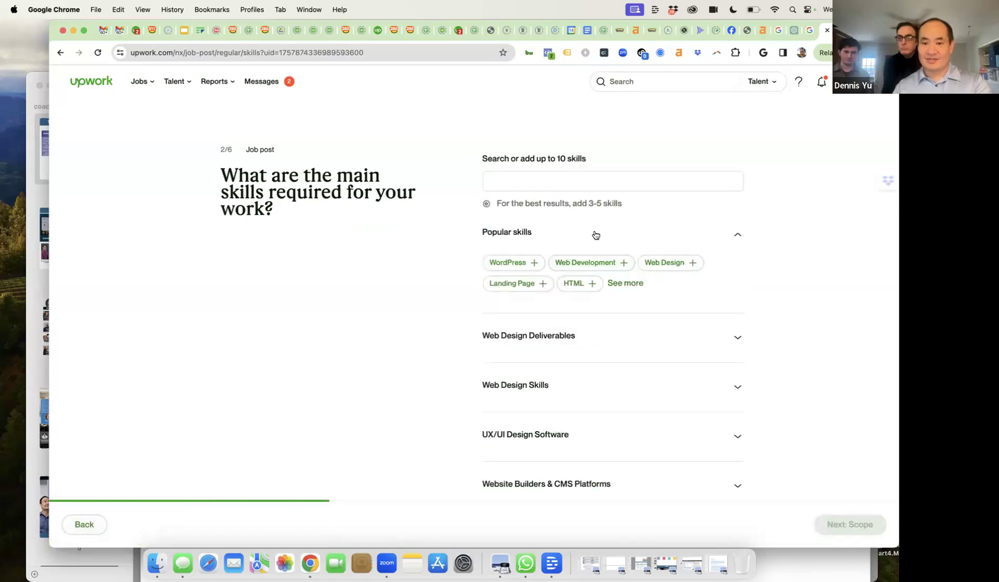
- Add WordPress, Web Design, Landing Page and Search Engine Optimization as required skills
click(532, 261)
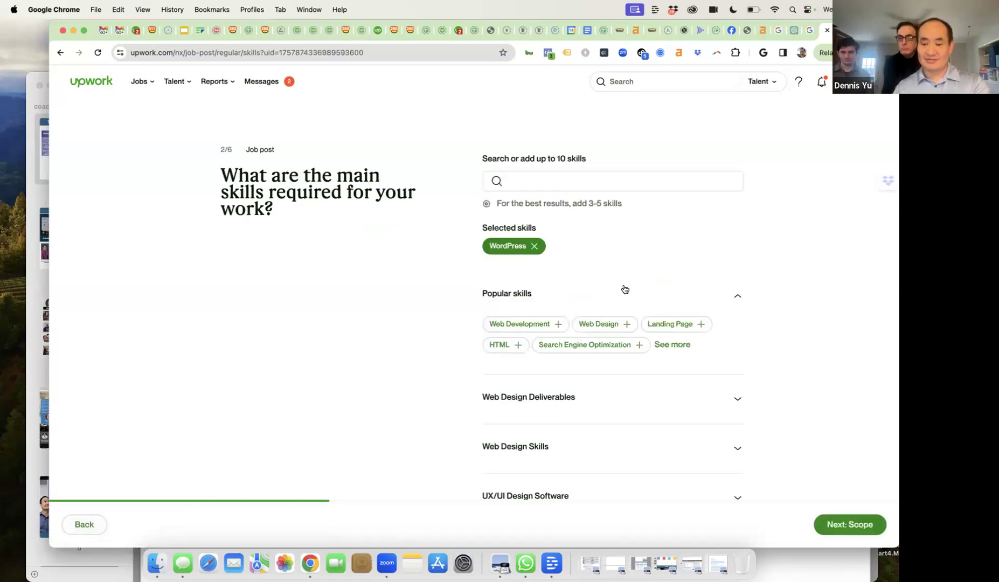
click(615, 325)
click(614, 325)
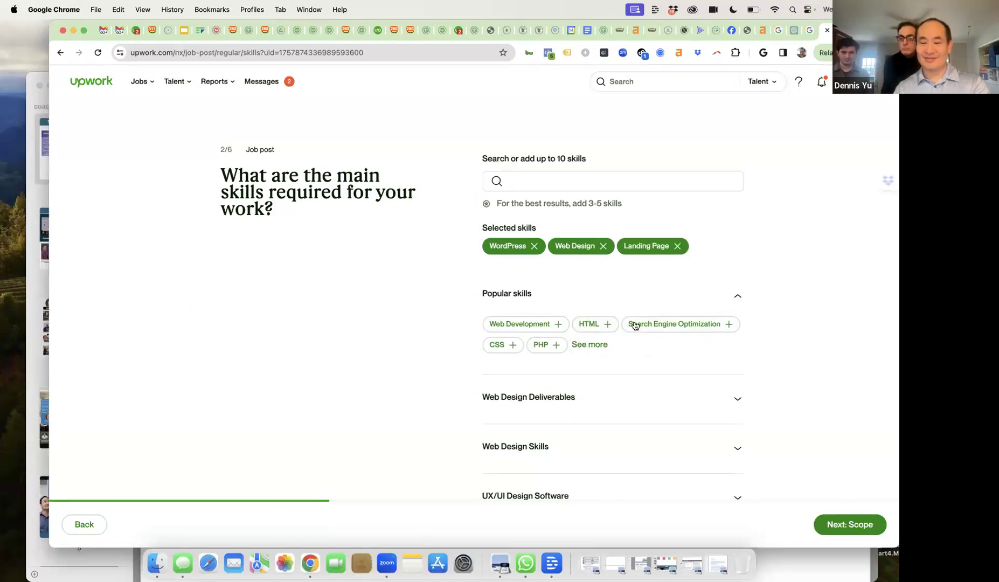
click(635, 325)
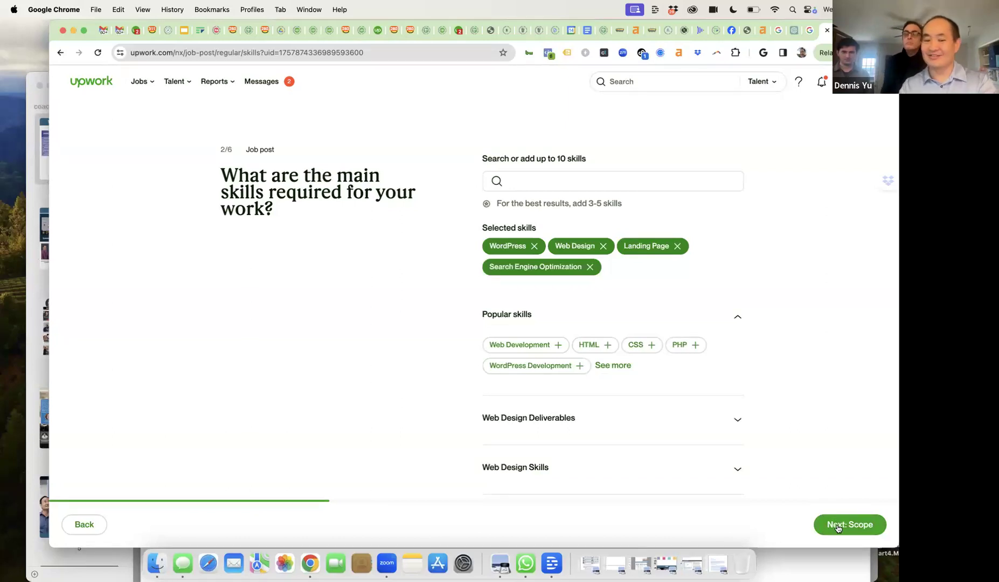
click(838, 528)
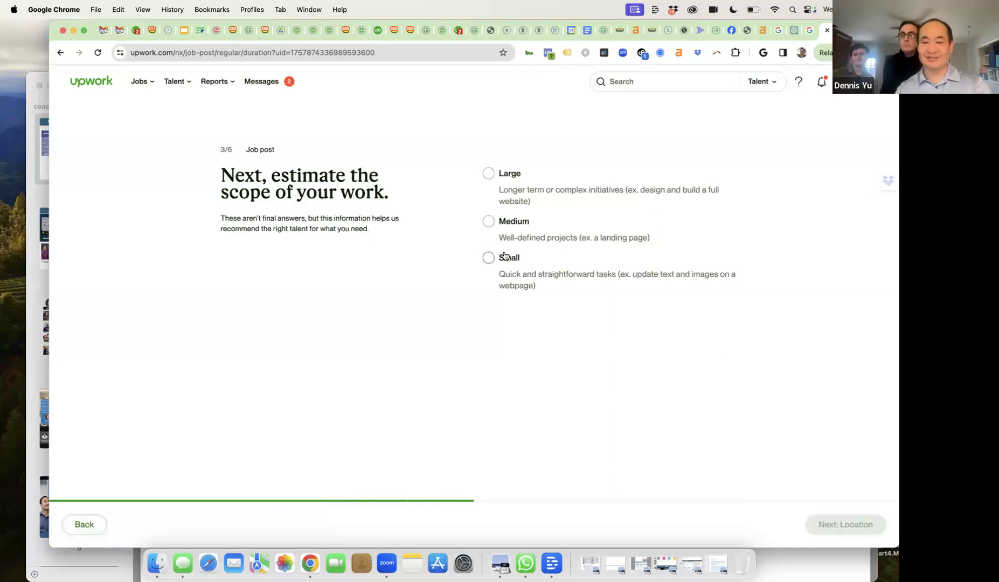
- Set the scope to Medium, 1 to 3 months, Expert level, with no contract-to-hire
click(504, 226)
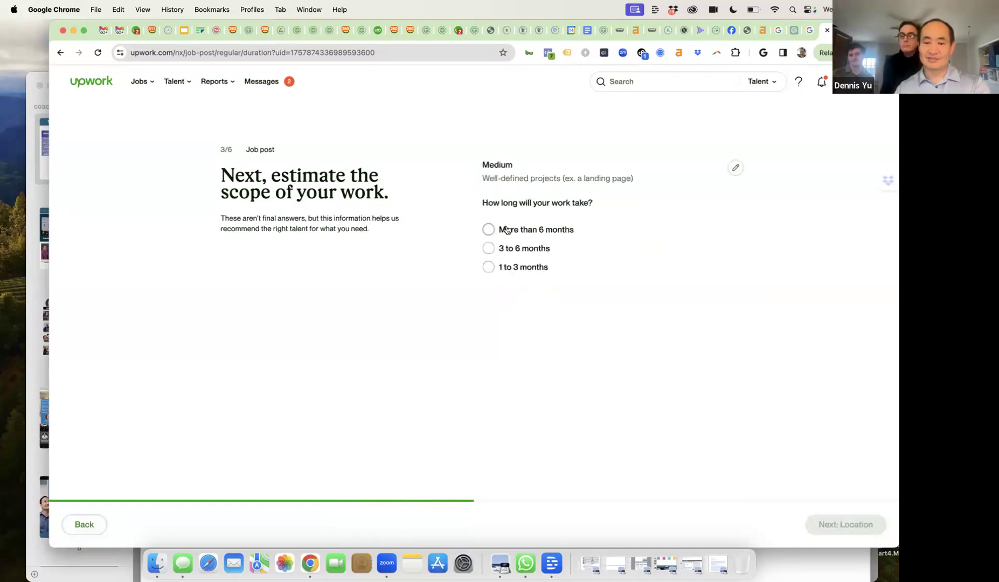
click(488, 268)
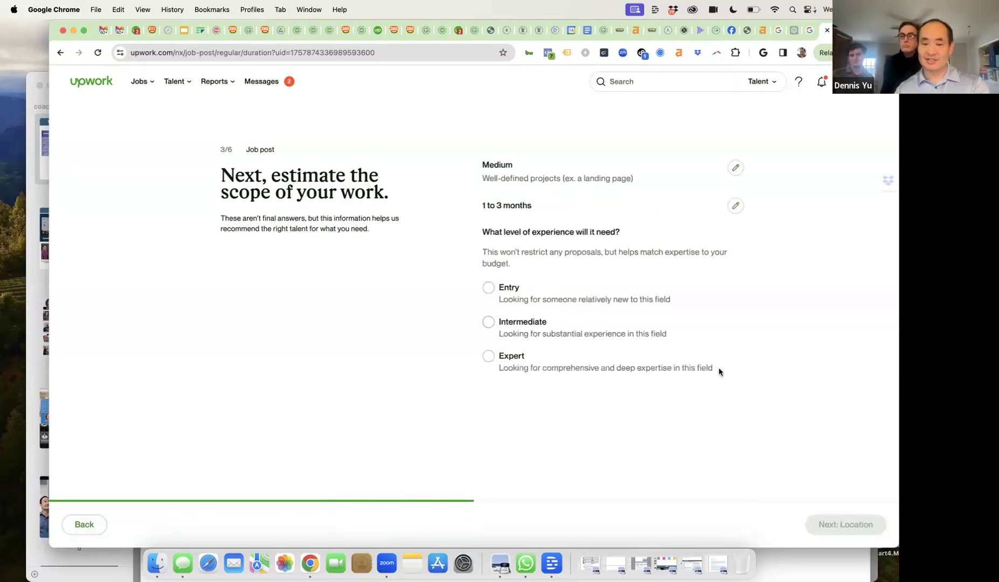
click(511, 356)
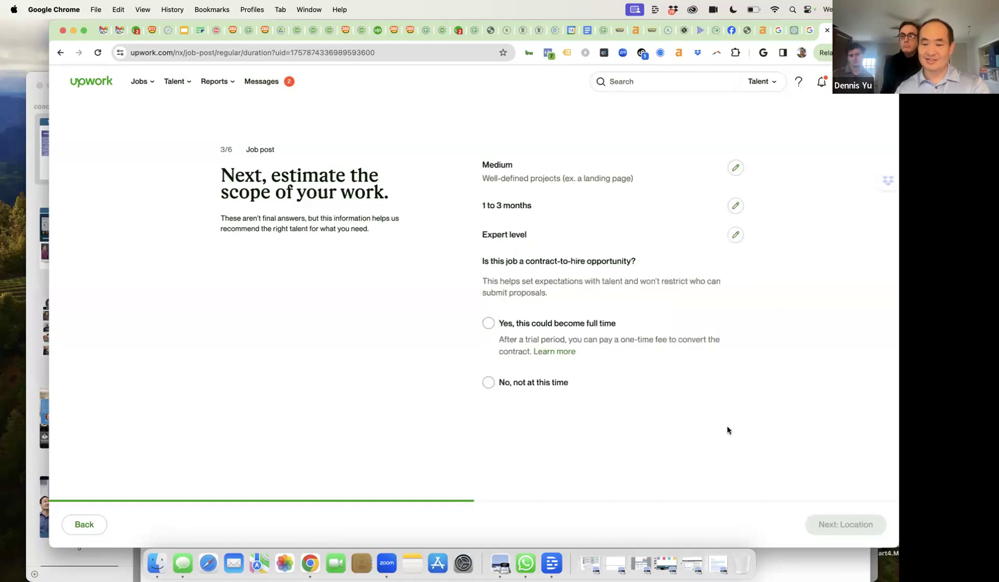
click(507, 381)
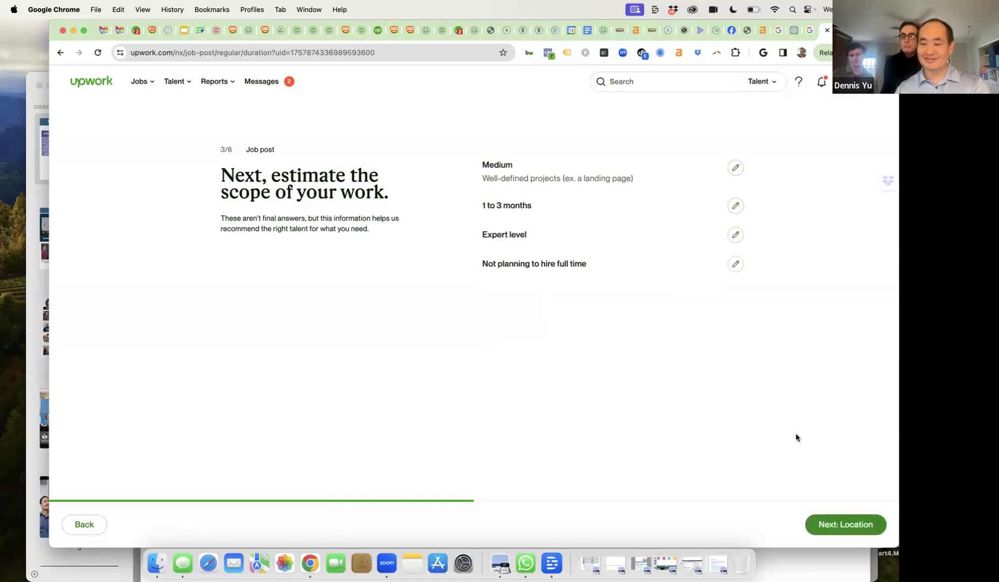
click(862, 523)
- Open the job to worldwide talent with a $550 fixed-price budget
click(647, 237)
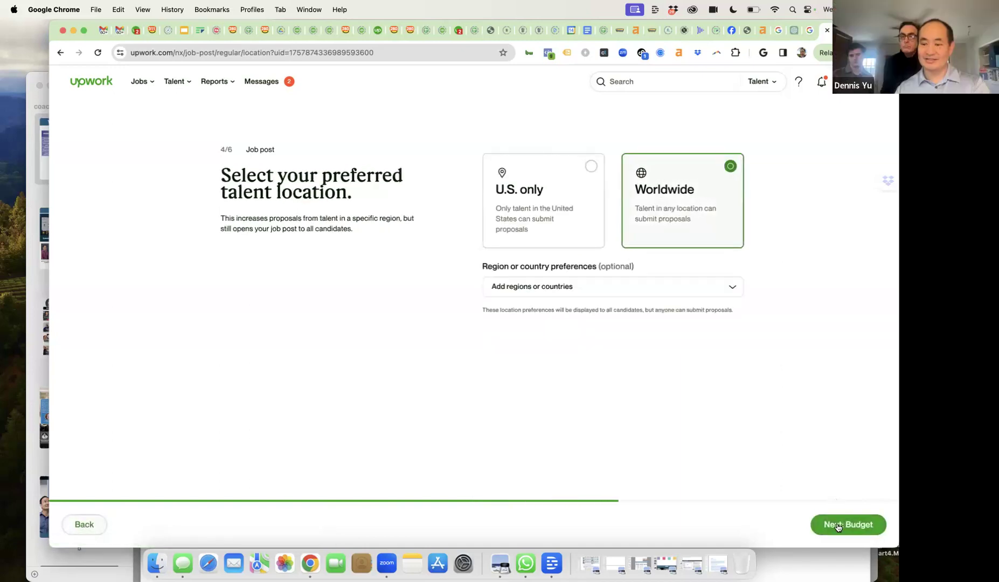
click(837, 526)
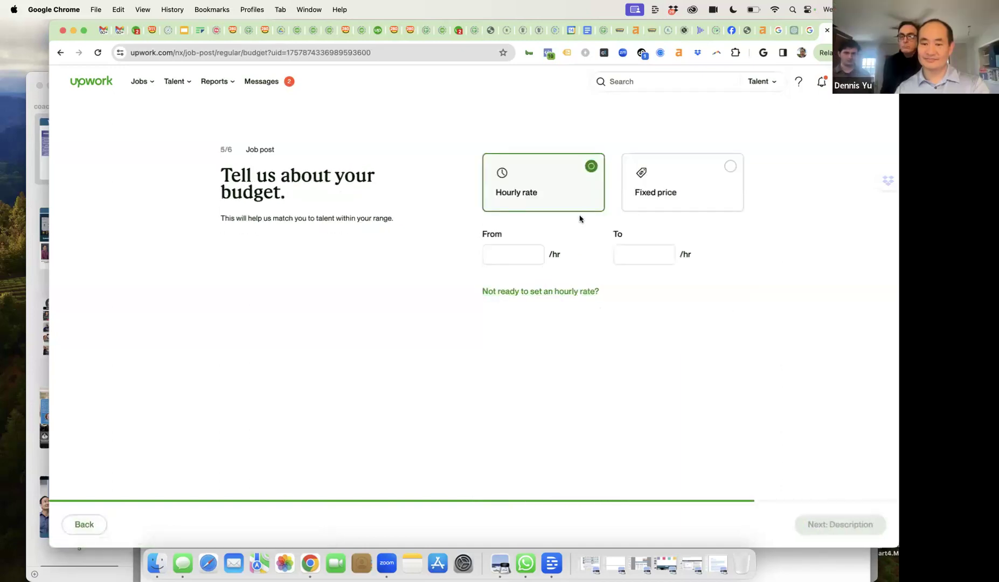
click(664, 182)
click(514, 325)
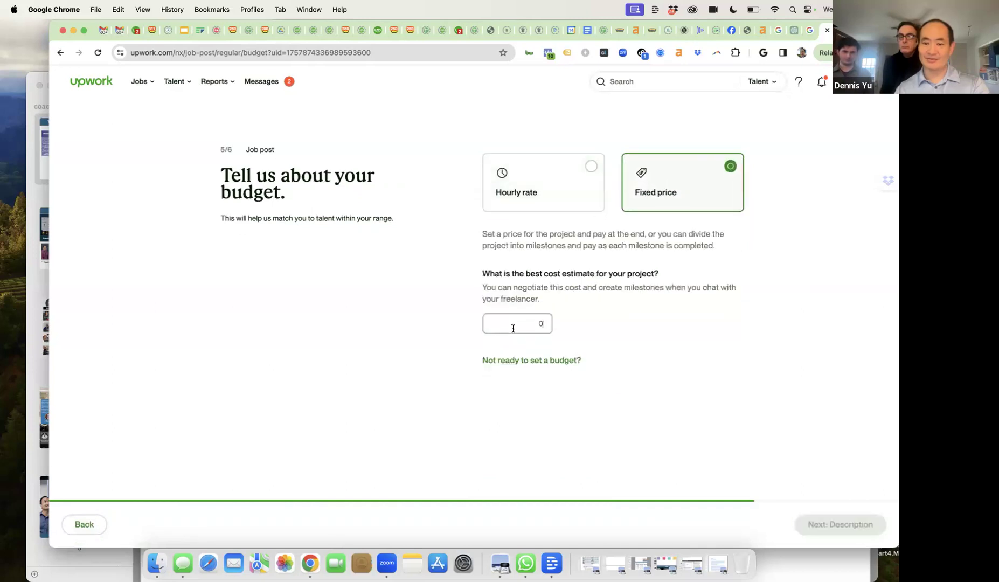
text(400)
key(BackSpace)
key(BackSpace)
key(BackSpace)
text(550)
click(603, 346)
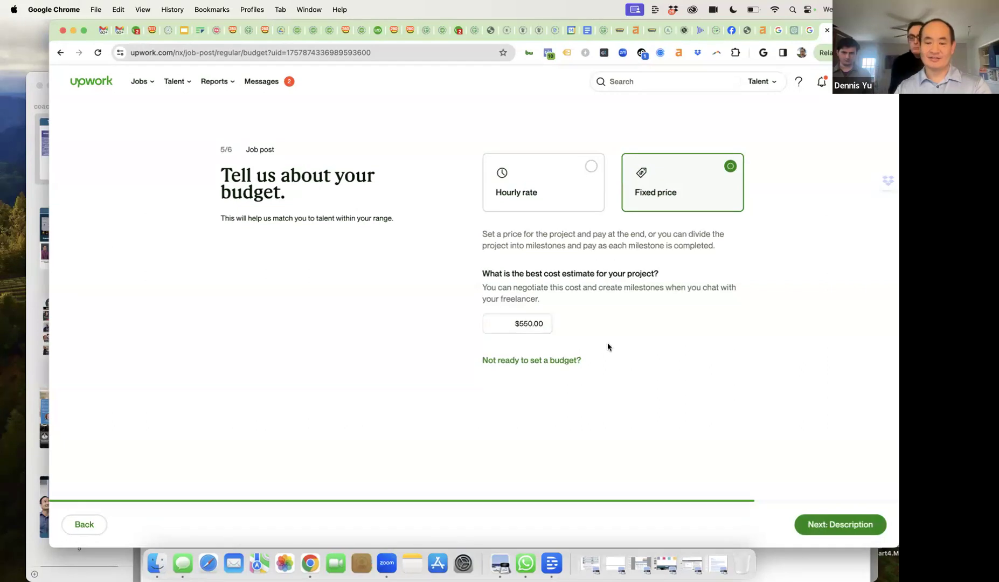
click(820, 525)
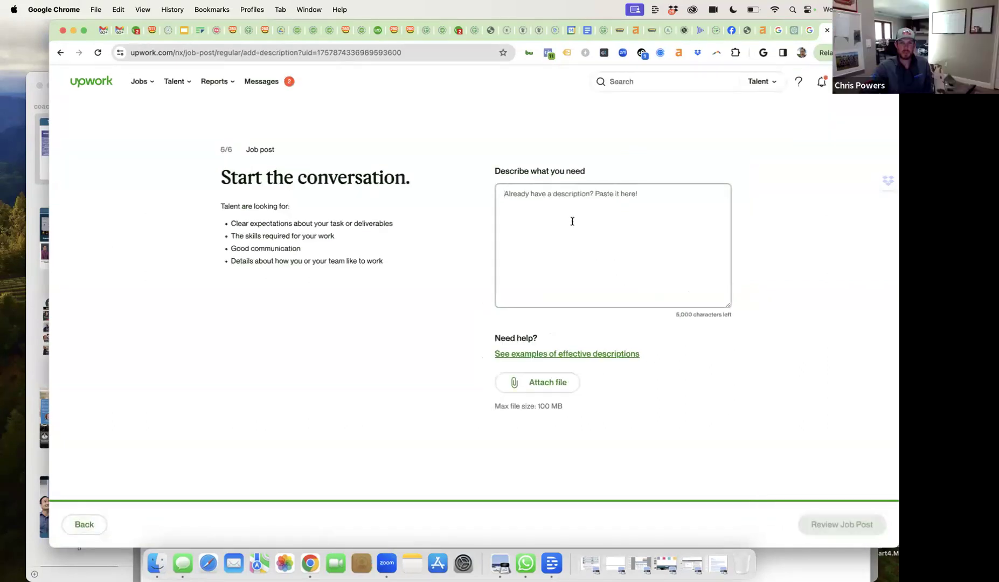
- Type 'Standard HVAC site, mimicking other HVAC sites on wordpress. Of course, standard location services' into the description
text(Standard )
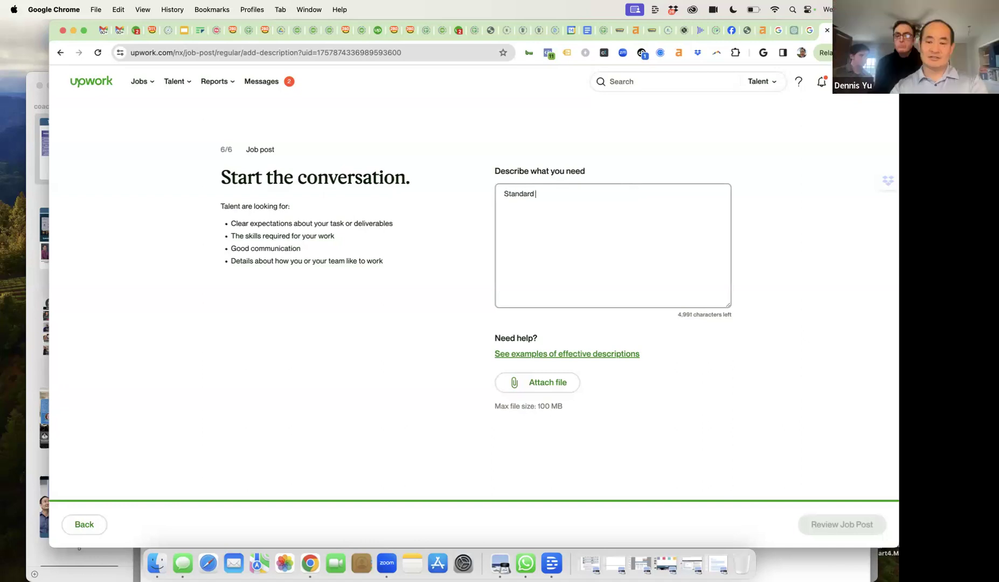
text(HVAC)
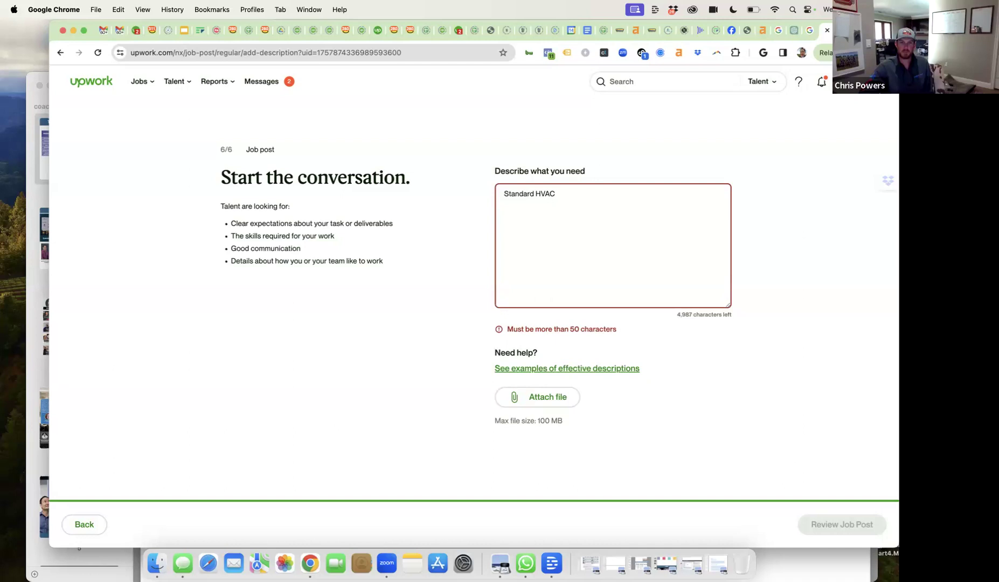
text( site, )
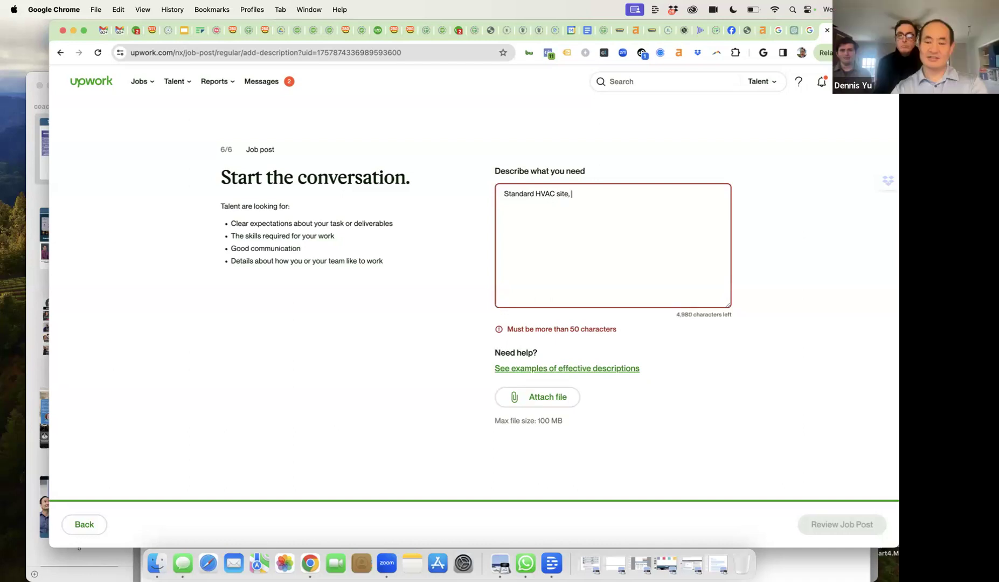
text(micicking)
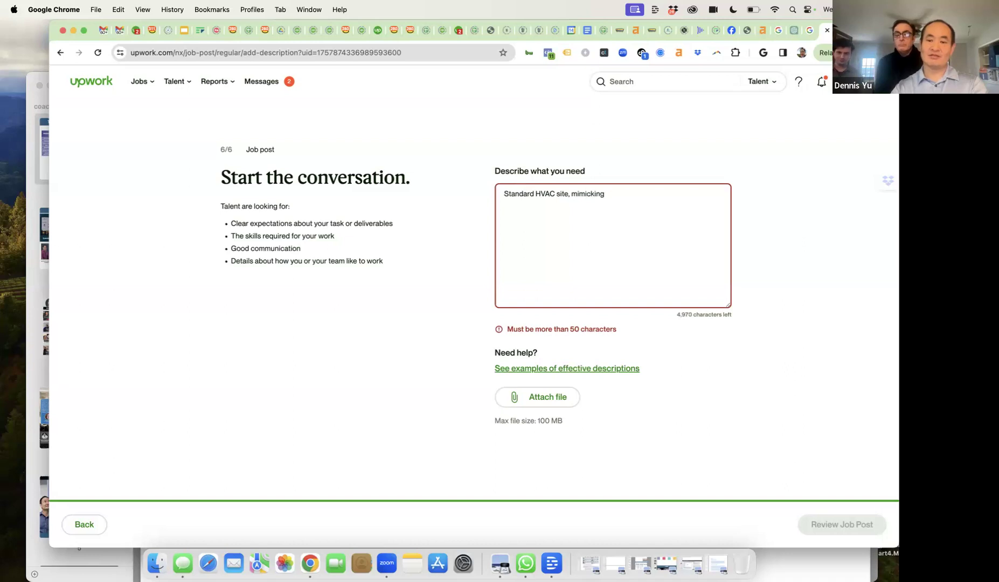
key(super+t)
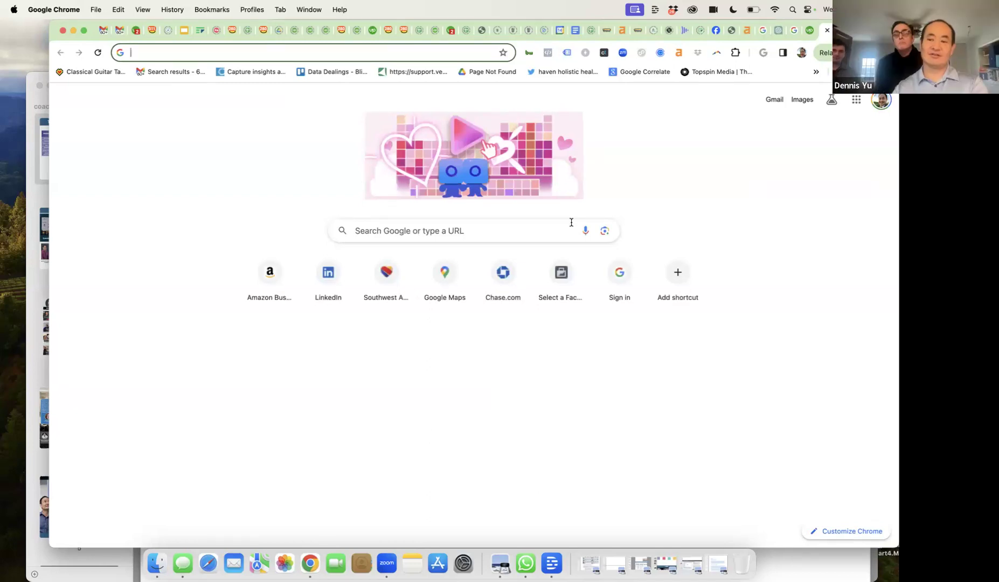
click(810, 30)
text(otht)
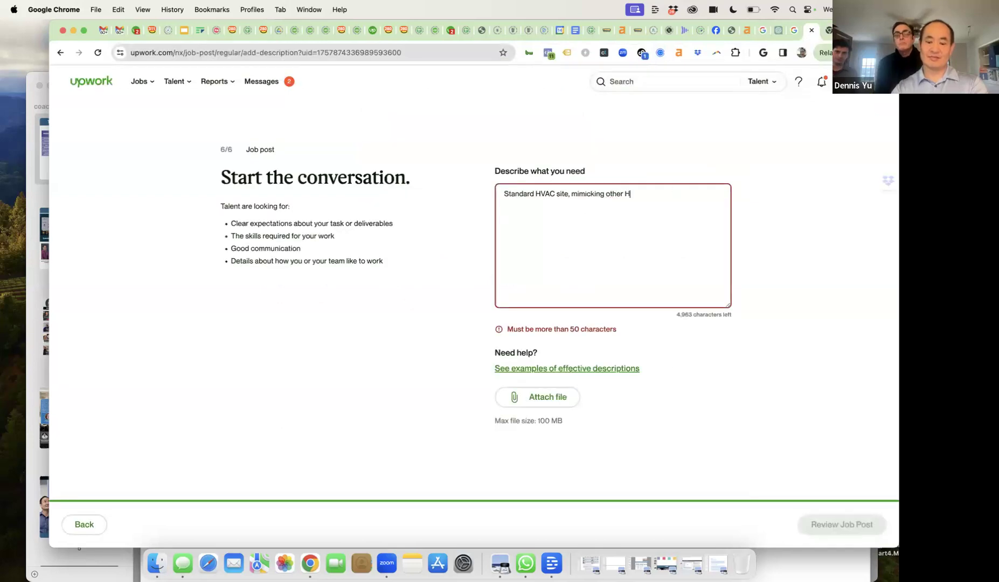
text(AC siteso)
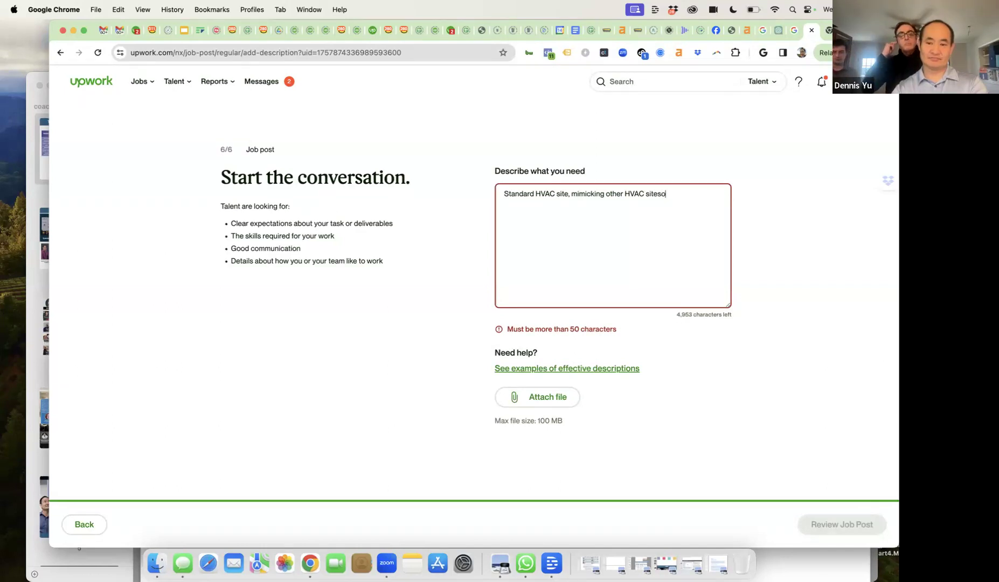
key(BackSpace)
text(on wordpress.  )
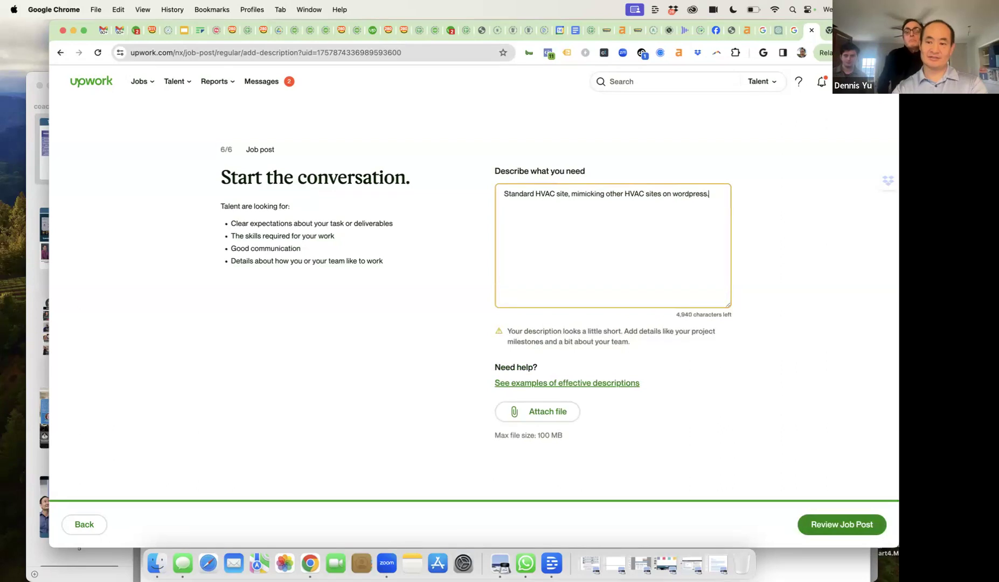
text(Of co)
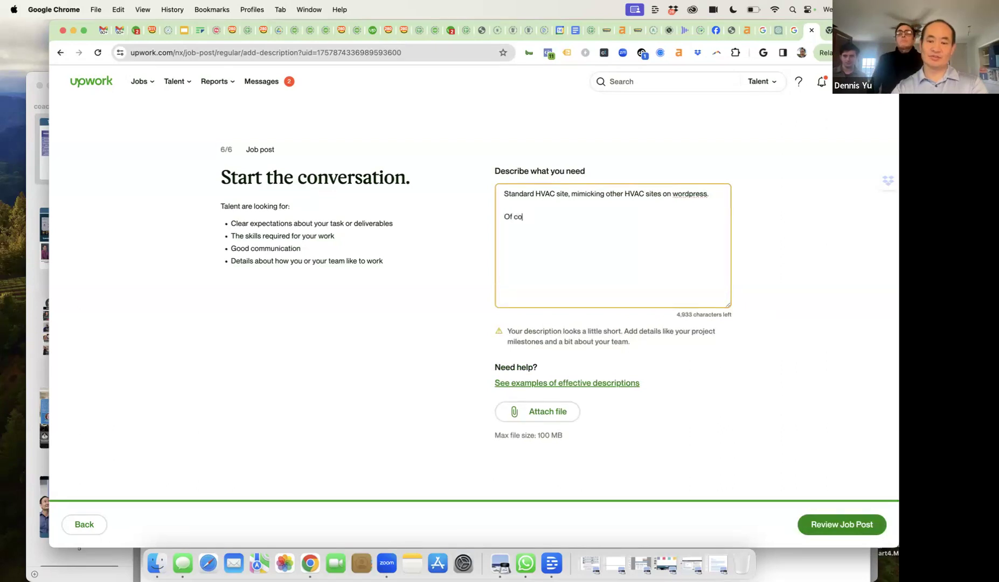
text(urse, standard location services)
- Add service pages, contact info, about, GMB and socials, and digital plumbing tracking (blitzmetrics.com/DPG)
key(BackSpace)
key(BackSpace)
text(pages)
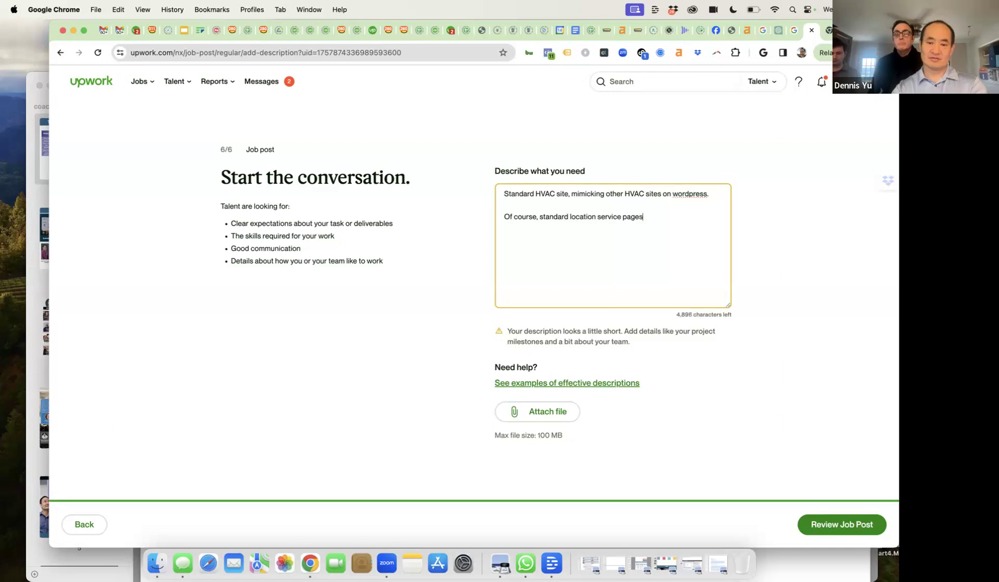
text(, cont)
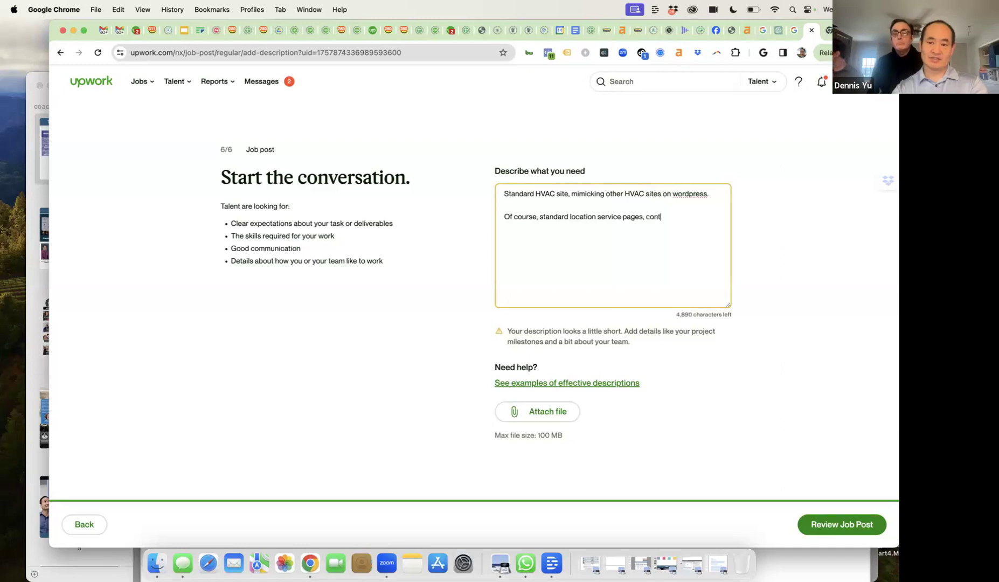
text(act info)
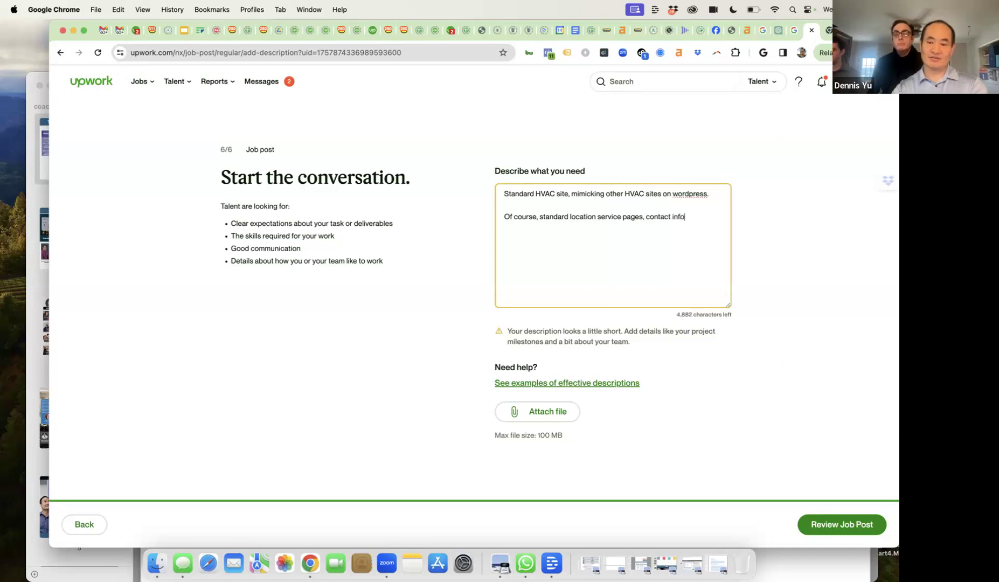
text(, about, tying )
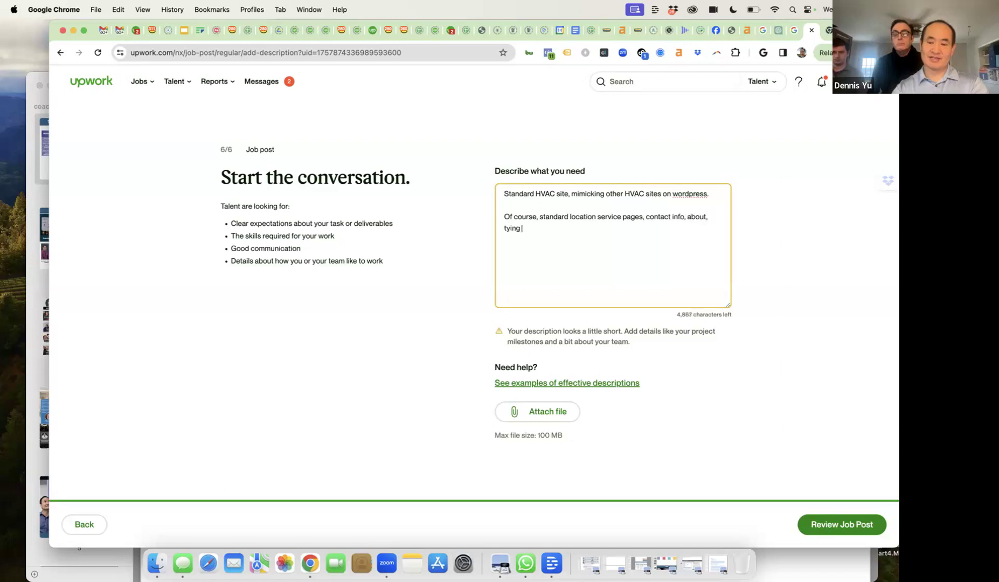
text(to MGB an)
key(BackSpace)
key(BackSpace)
key(BackSpace)
key(BackSpace)
key(BackSpace)
key(BackSpace)
text(GBM anf)
key(BackSpace)
key(BackSpace)
key(BackSpace)
key(BackSpace)
key(BackSpace)
key(BackSpace)
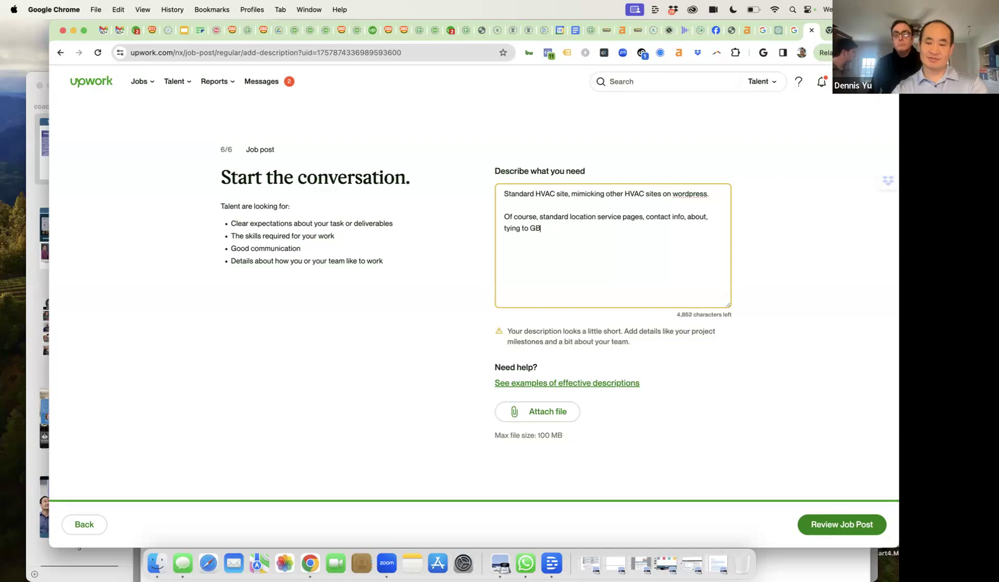
text(B anf)
key(BackSpace)
text(d socials.)
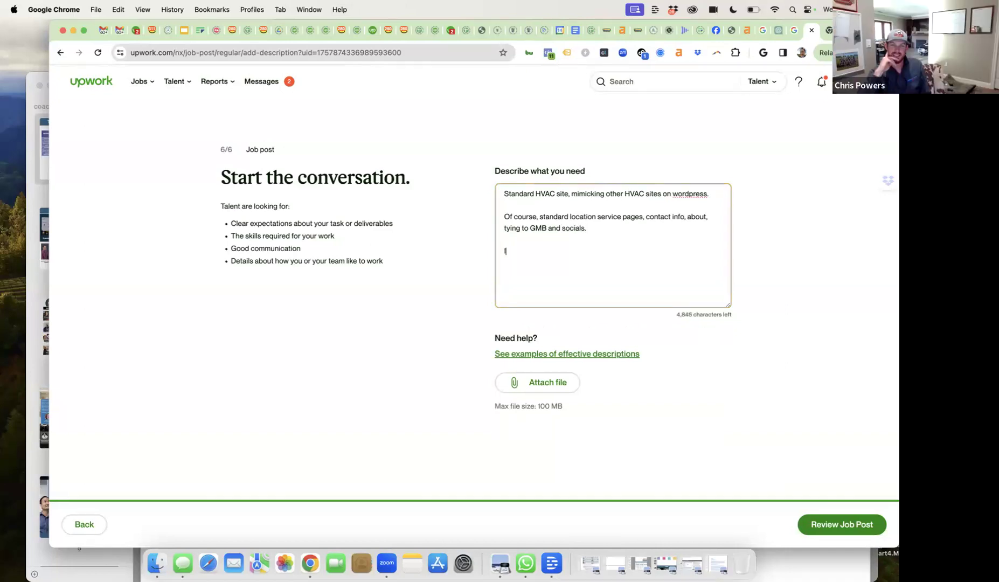
text(Imple)
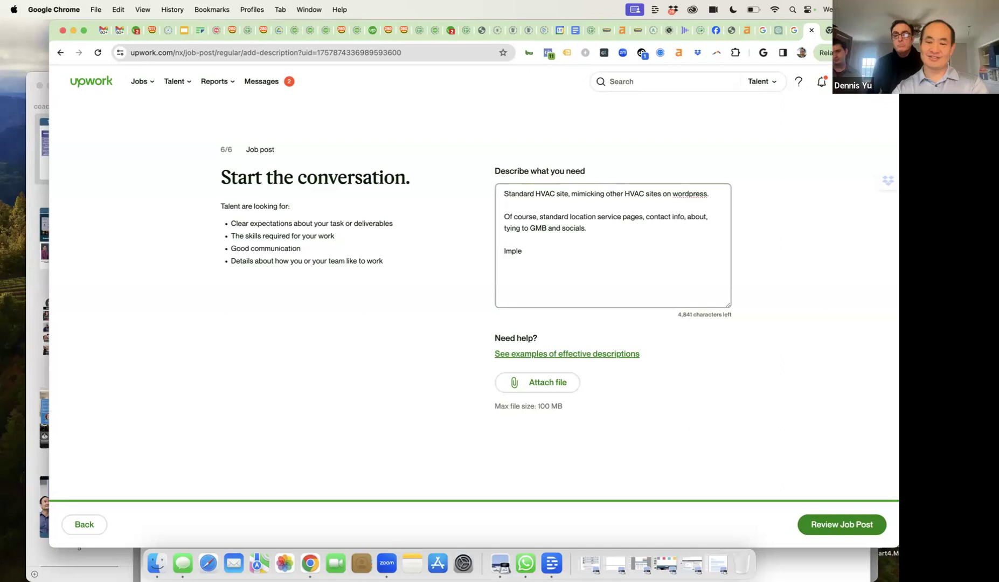
text(ment digital pl)
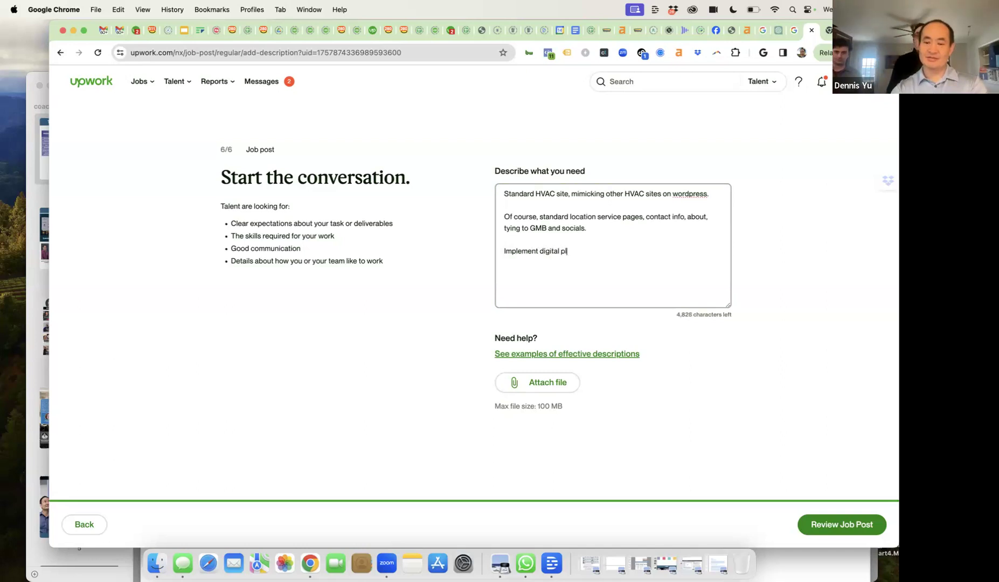
text(umbing os w)
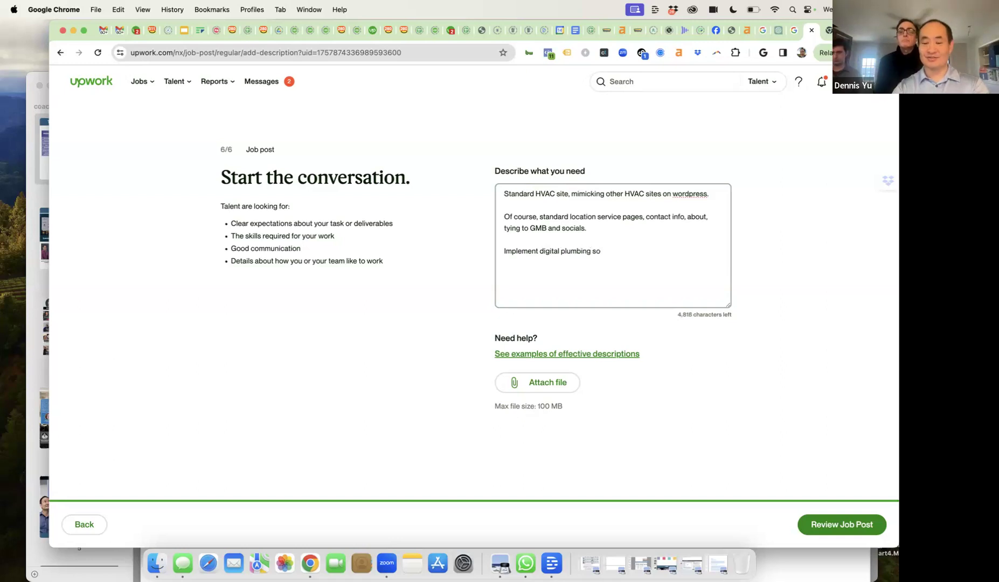
text(ave proper t)
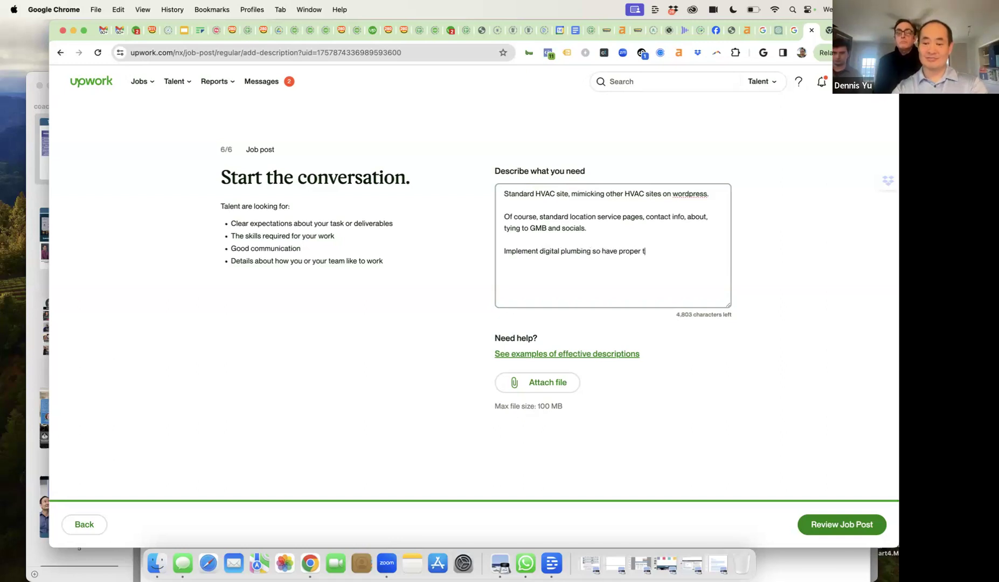
text(racking r)
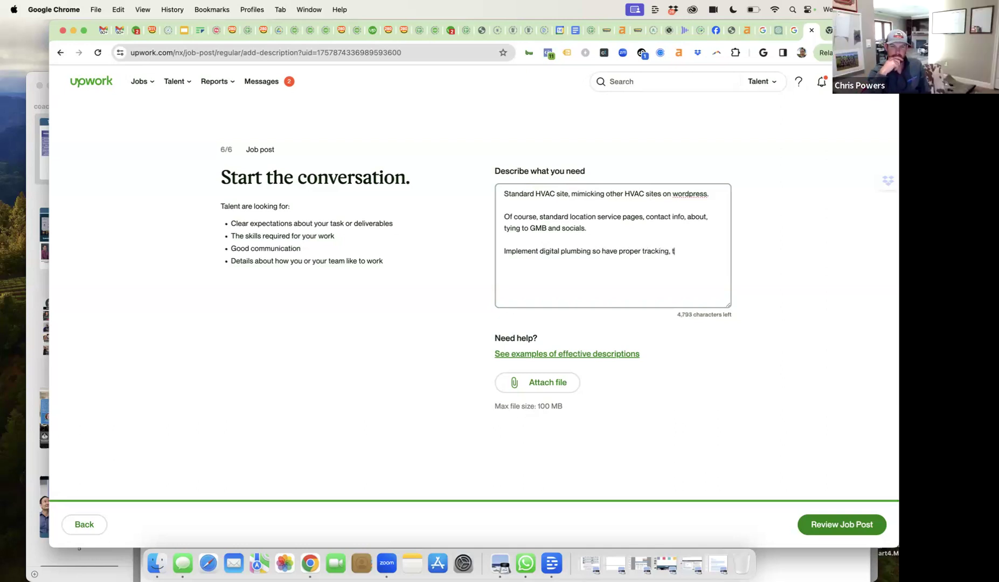
text(etargeting, et)
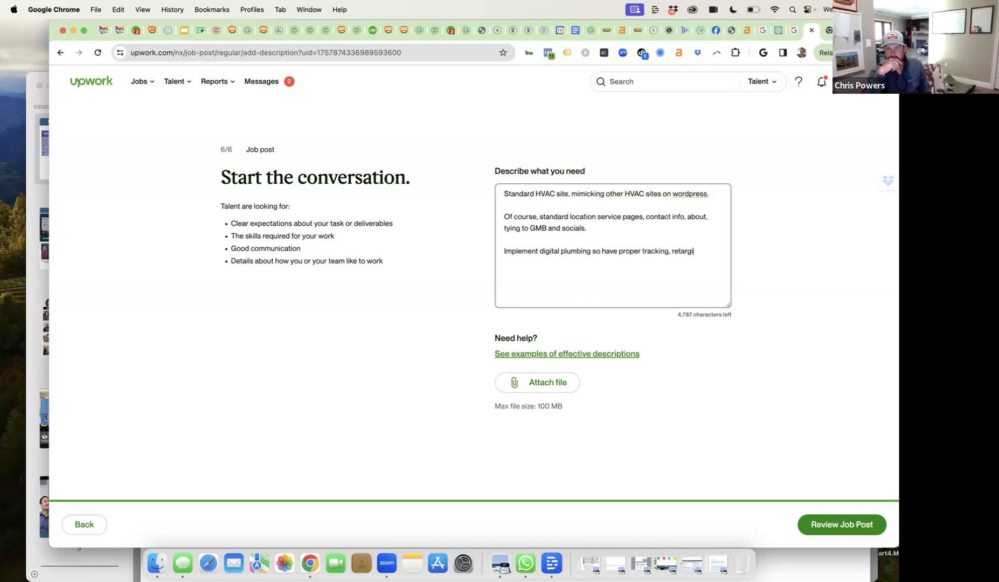
text(c--- blitzmetrics.com/DPG.)
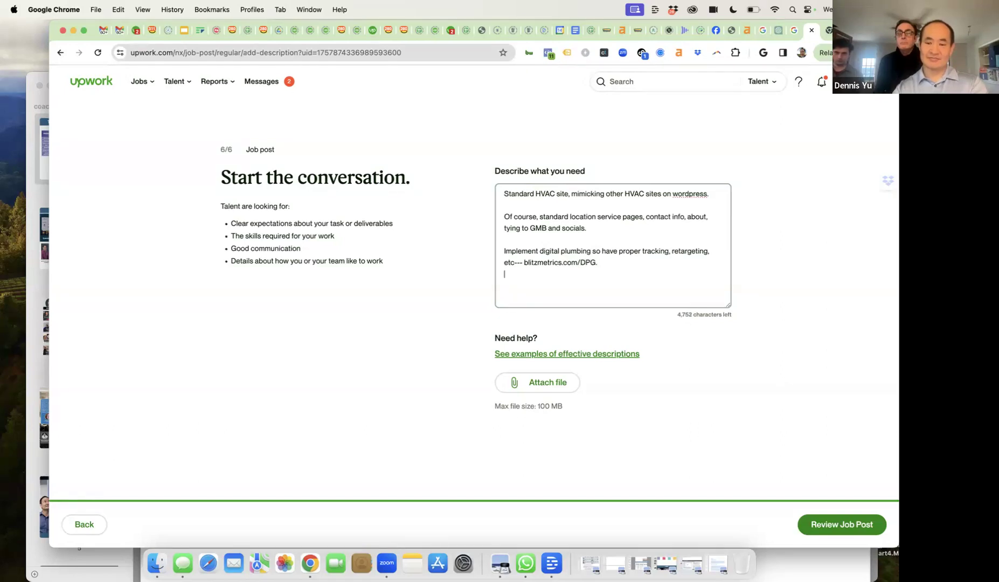
- Add a paragraph wanting an individual, not an agency, with the client's surname required in the subject line
key(Return)
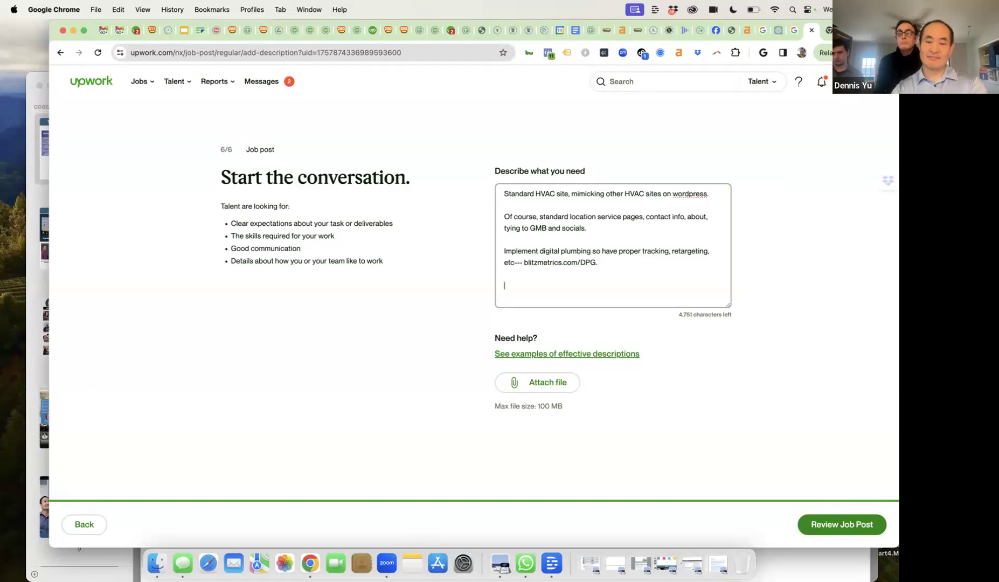
text(I want an individual, not an agency)
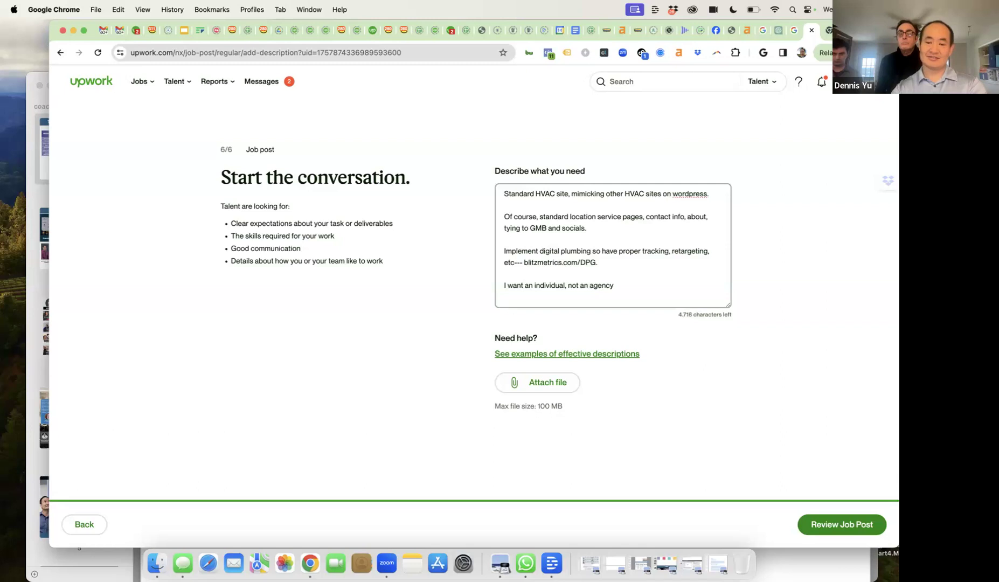
text(. To show you pat)
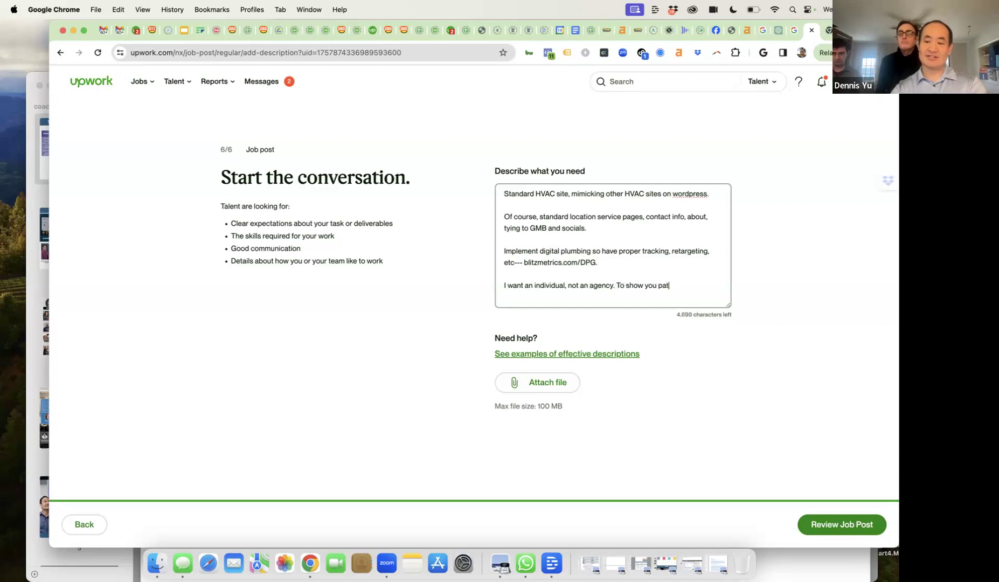
text( at)
key(BackSpace)
key(BackSpace)
key(BackSpace)
key(BackSpace)
text(ay )
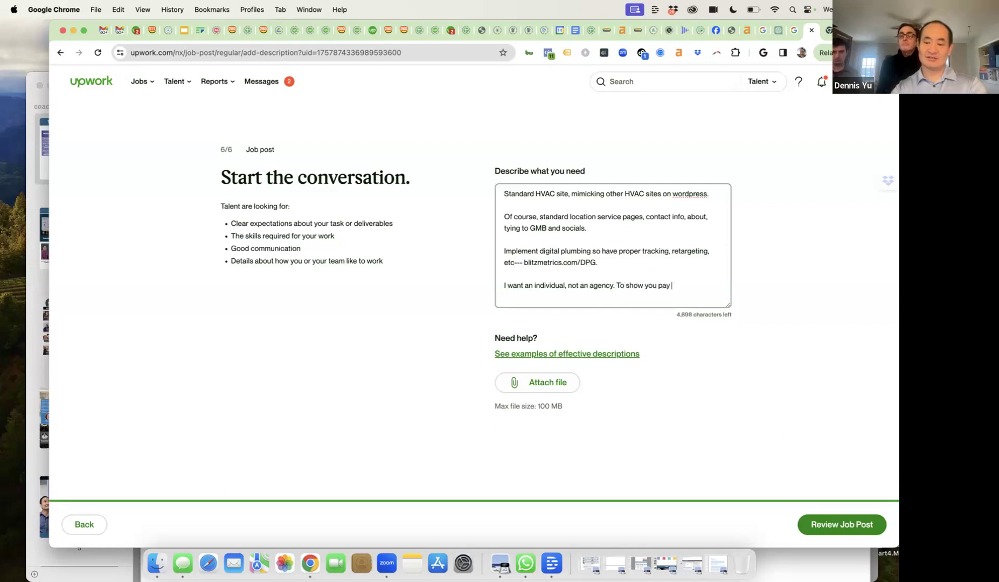
text(attention, )
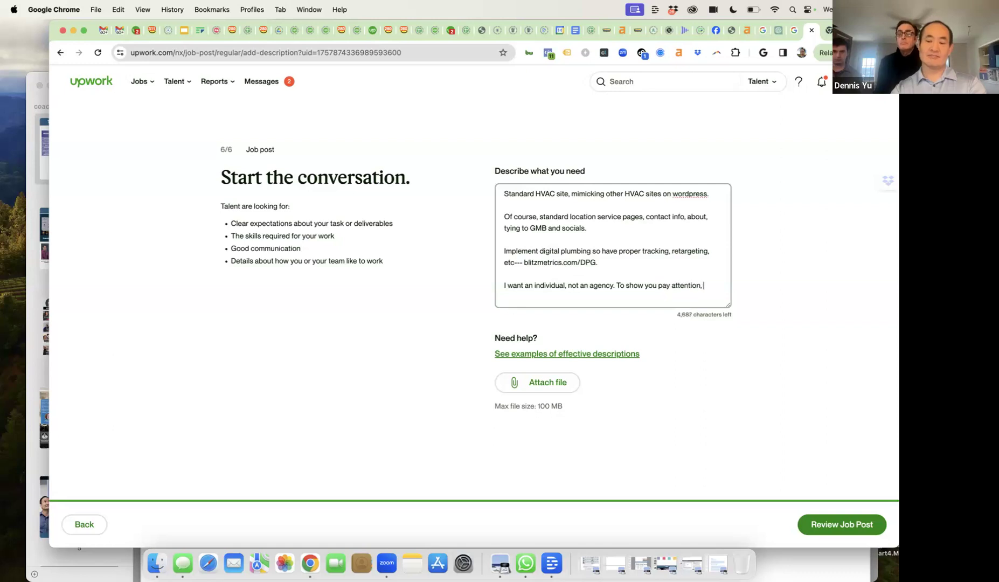
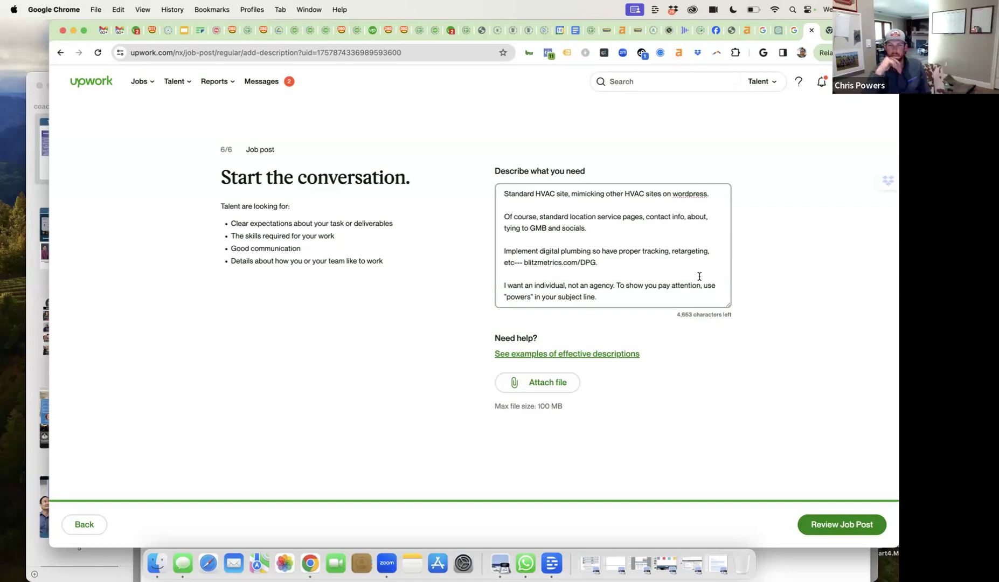
text( to details)
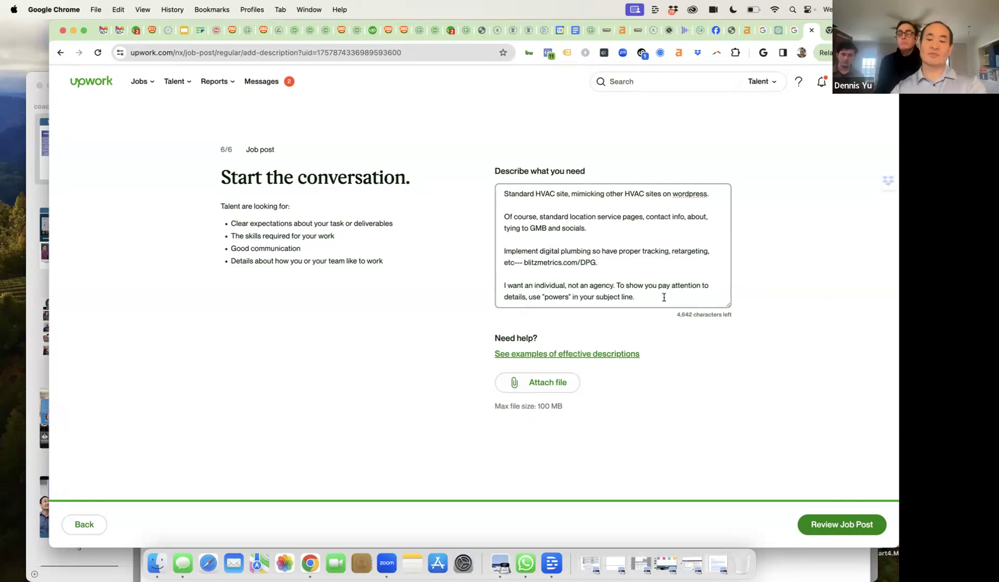
- Write that a folder of his one-minute videos answering PAA questions will be provided
key(Return)
key(Return)
text(We)
key(BackSpace)
key(BackSpace)
key(BackSpace)
key(BackSpace)
key(BackSpace)
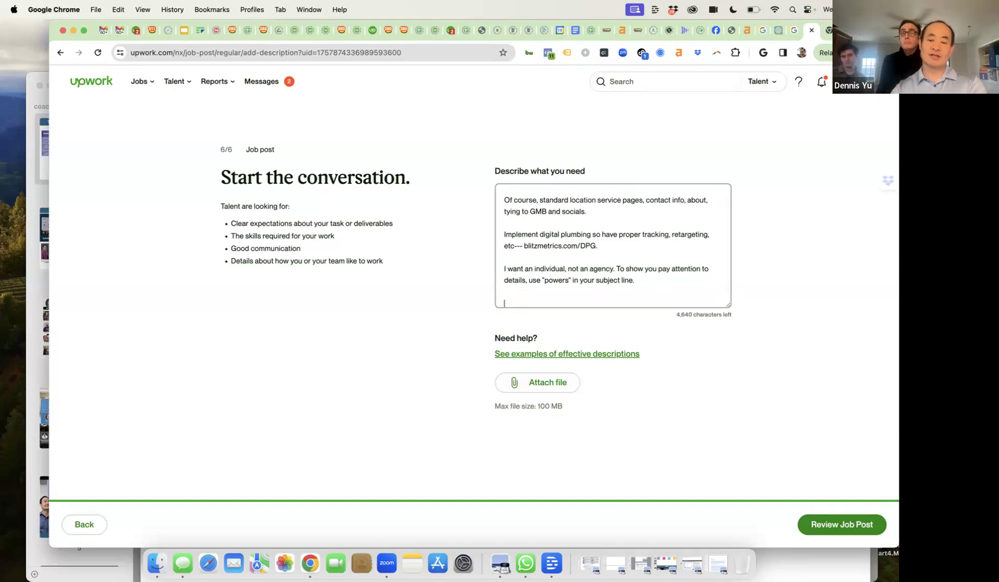
text(Will)
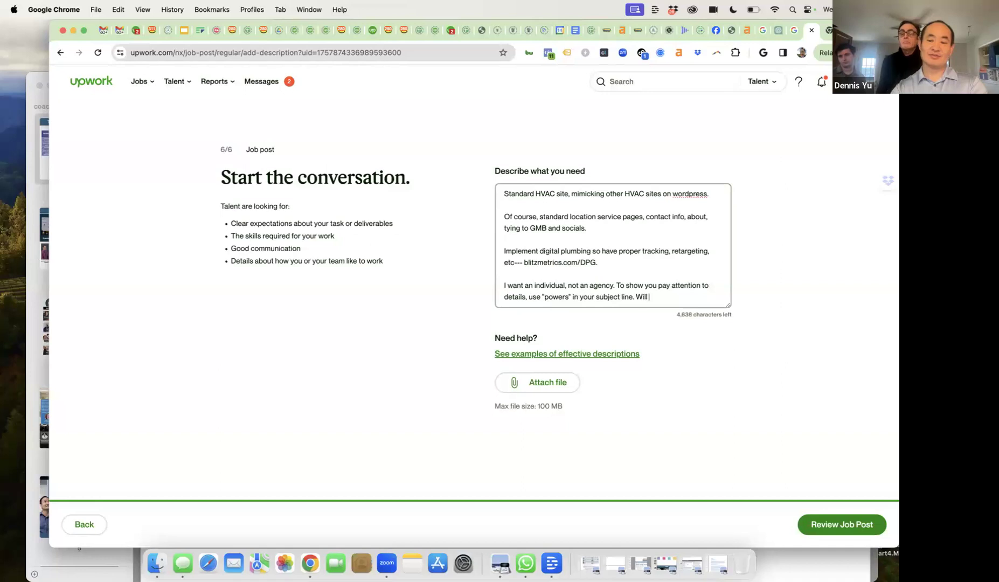
text( will give you a fi)
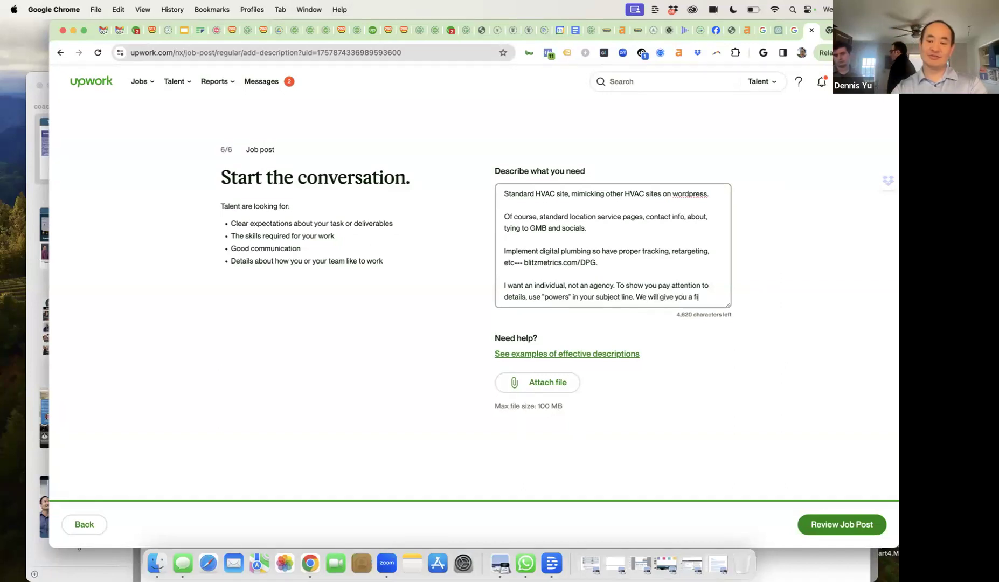
key(BackSpace)
text(ol)
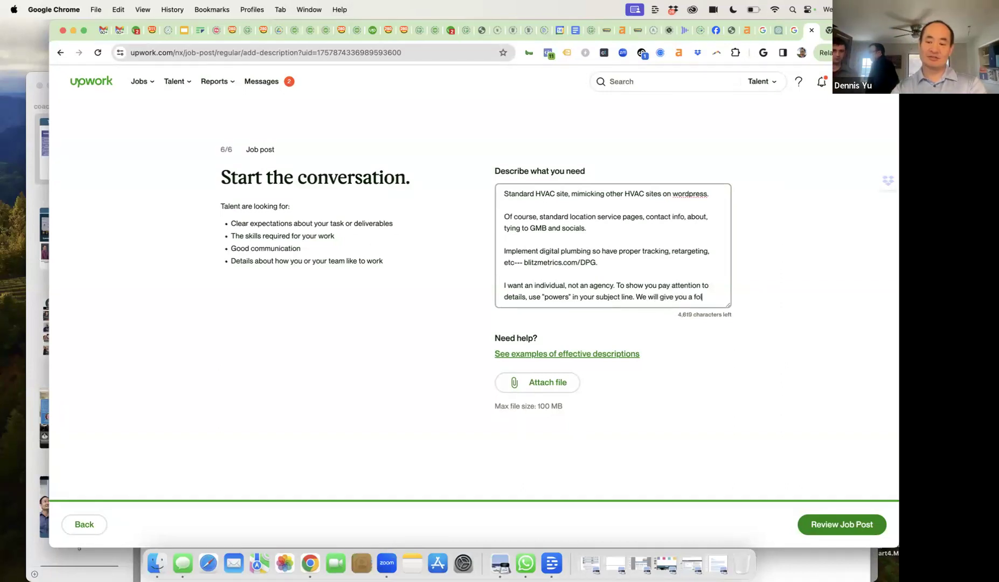
text(der of his )
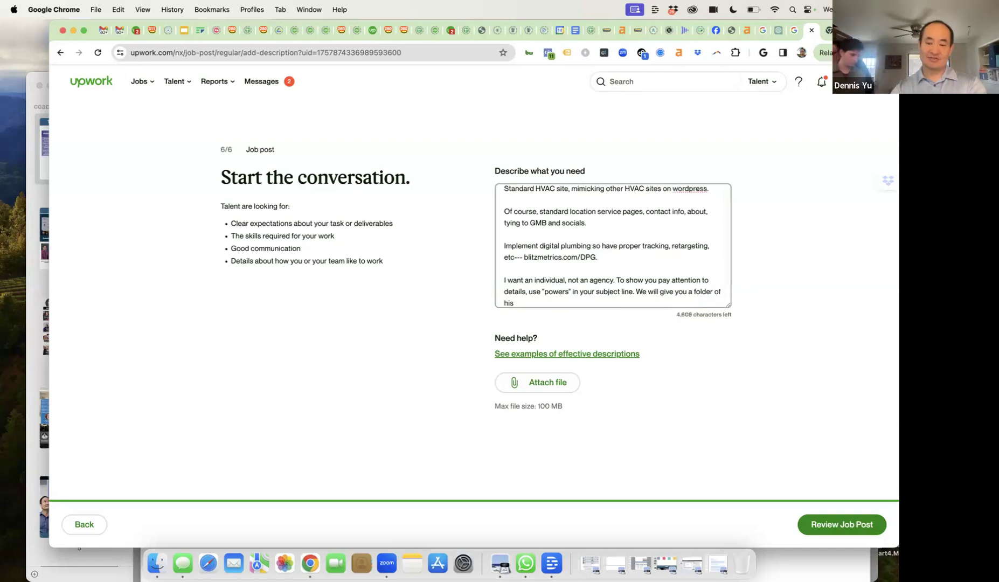
text(one minute )
text( videos whwe)
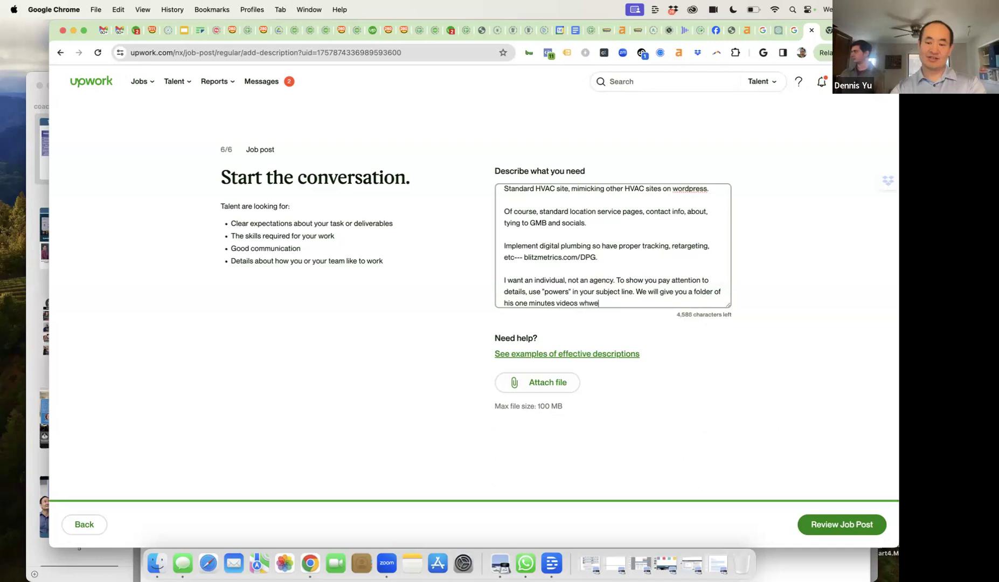
text(ere answers PAA questions)
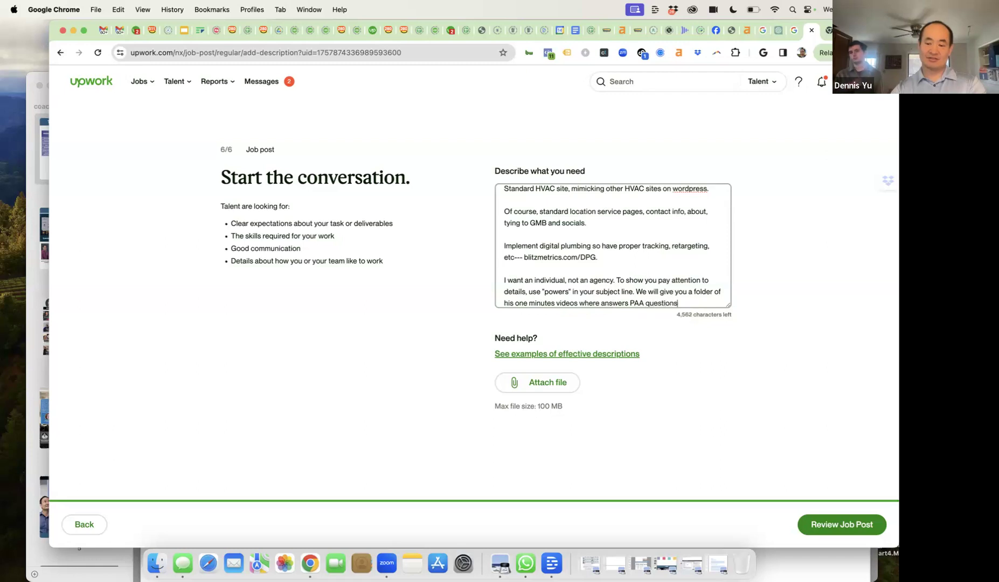
text( an)
text(d also a fold)
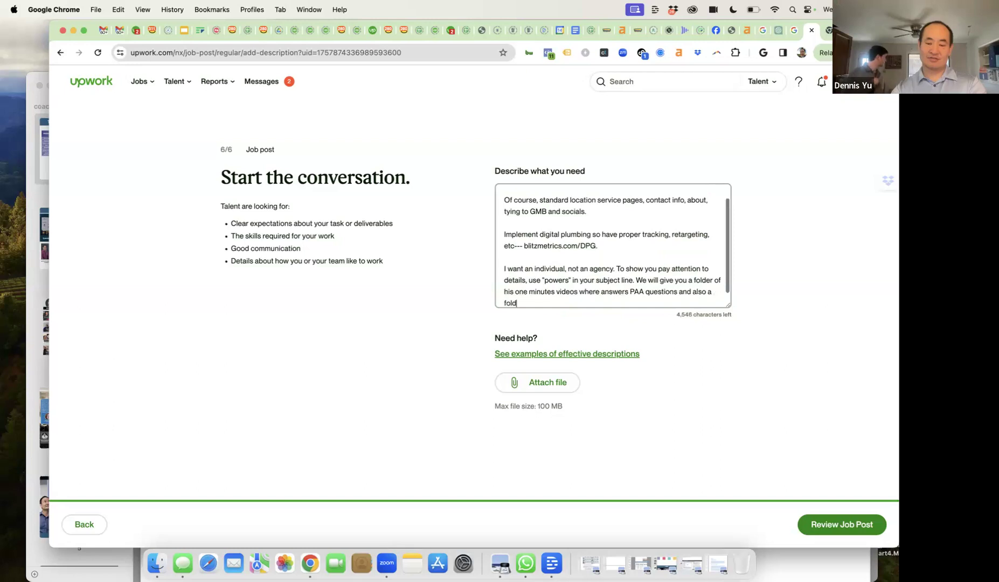
text(er with pictutre)
- Add a folder of pictures and other information to place in the location service pages
key(BackSpace)
key(BackSpace)
key(BackSpace)
text(res )
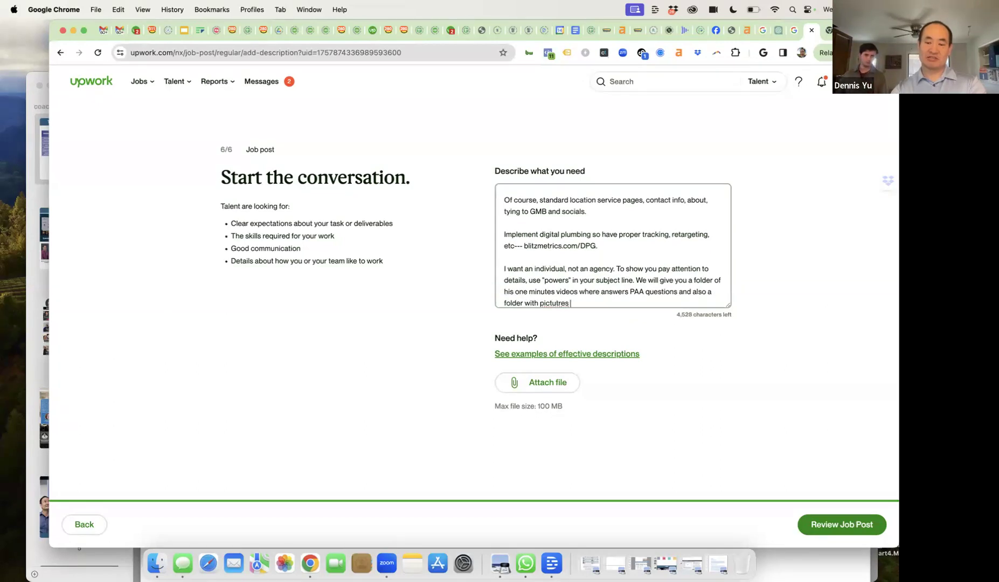
text(and other information f)
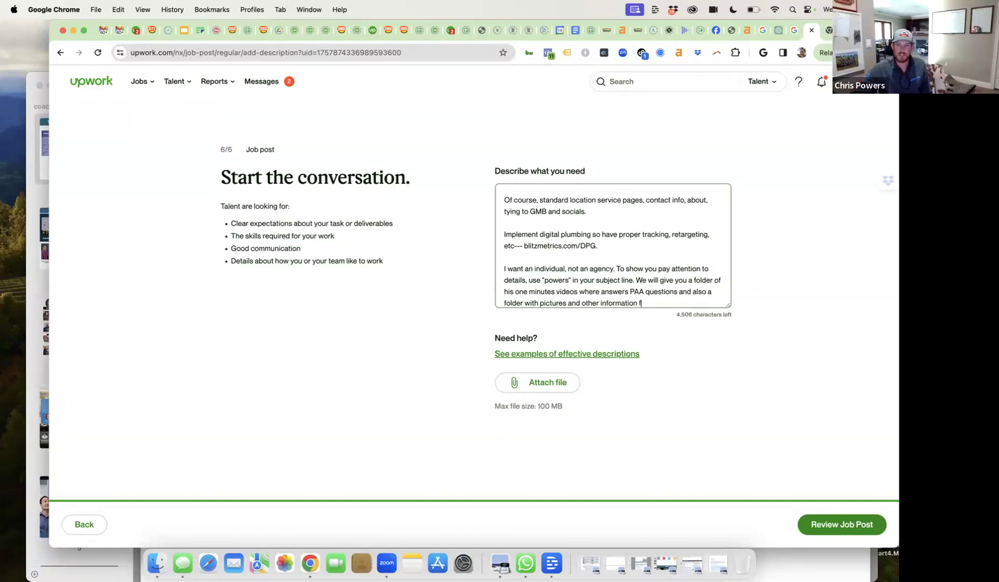
text(rom his other tech)
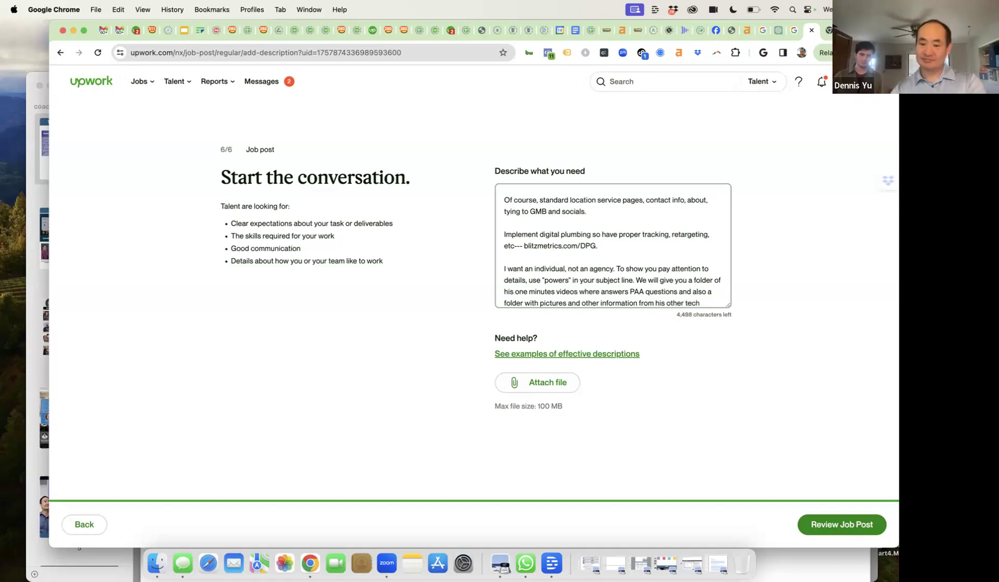
text(, so you can pl)
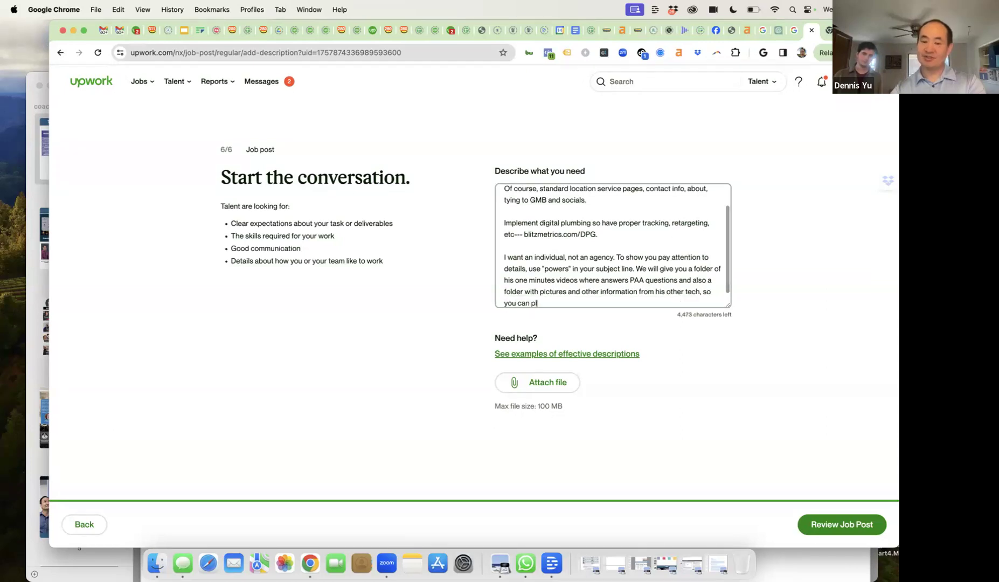
text(ace them in the lo)
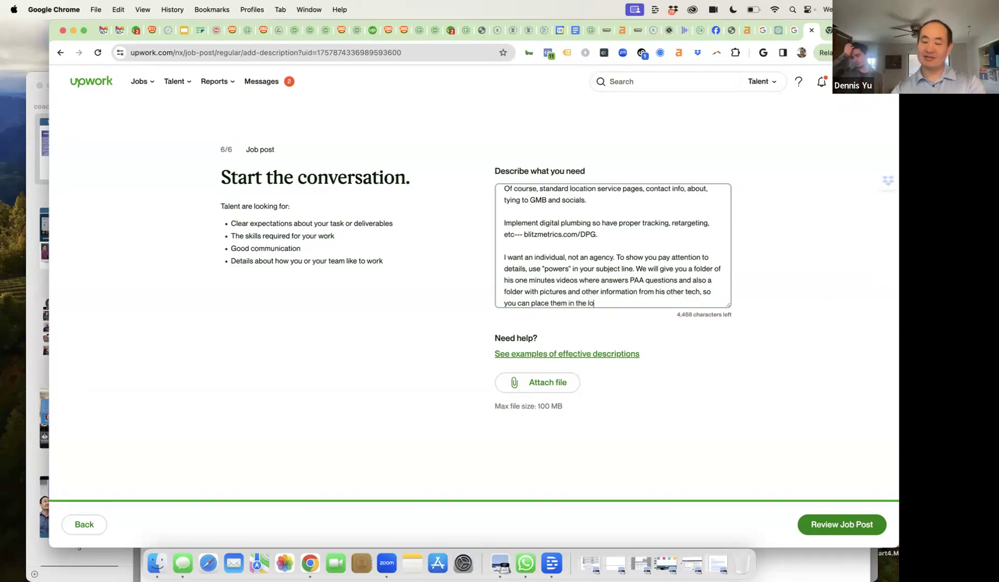
text(cation servi)
key(BackSpace)
text(vice pages.)
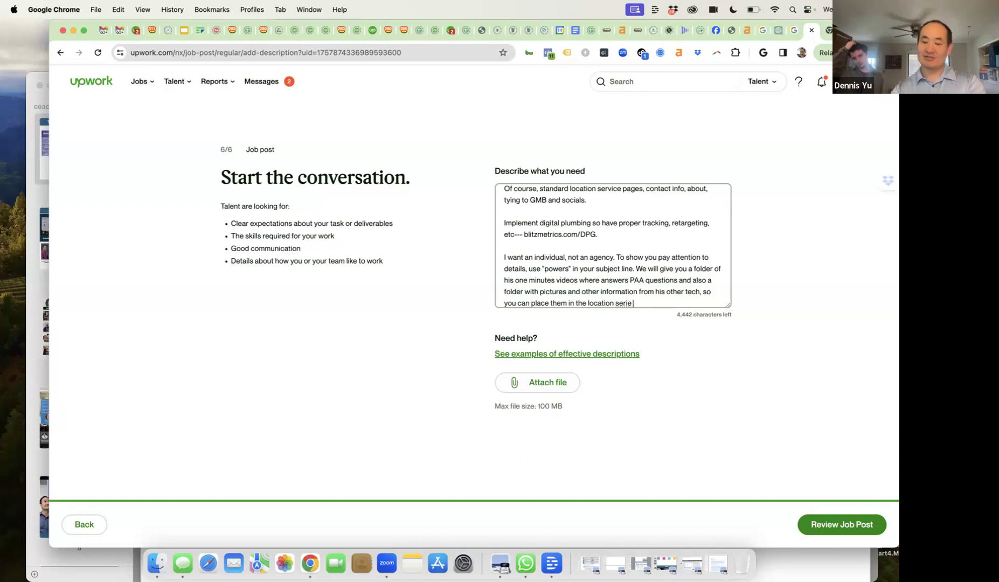
key(Return)
key(Return)
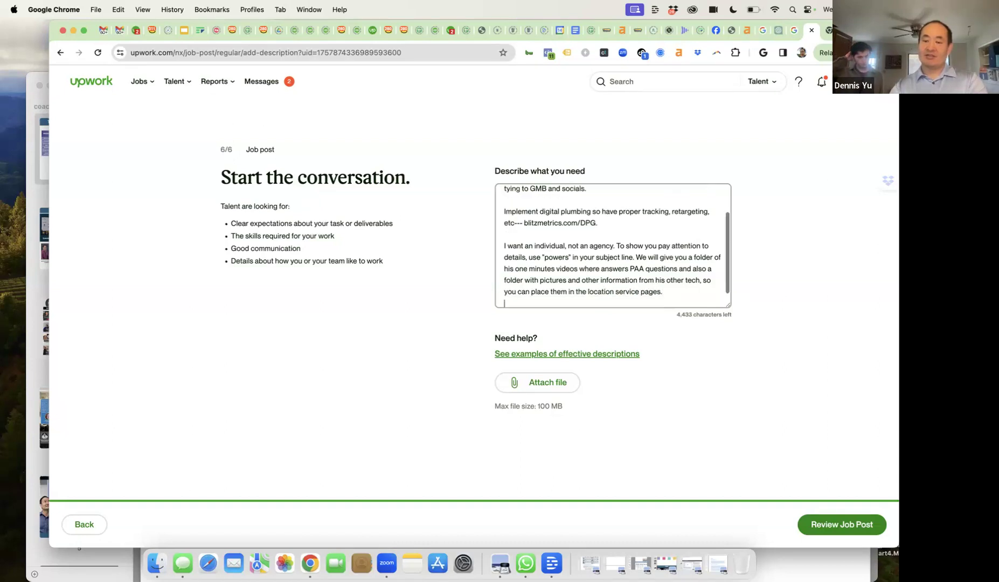
- Add the line 'No urgency, but we do need you to be reliable and engage in basecamp (where we communicate with clients).'
text(N)
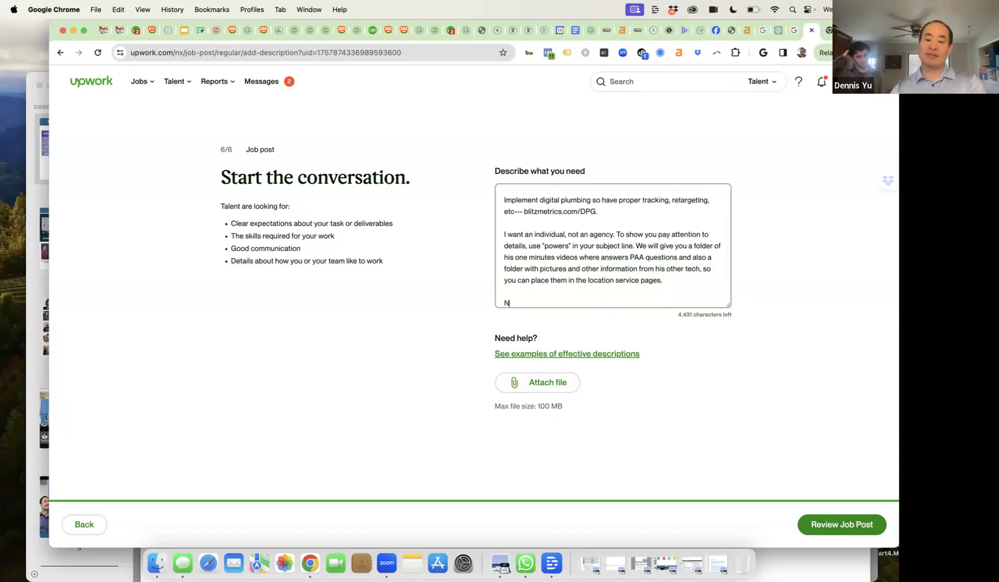
text(o urgency, but)
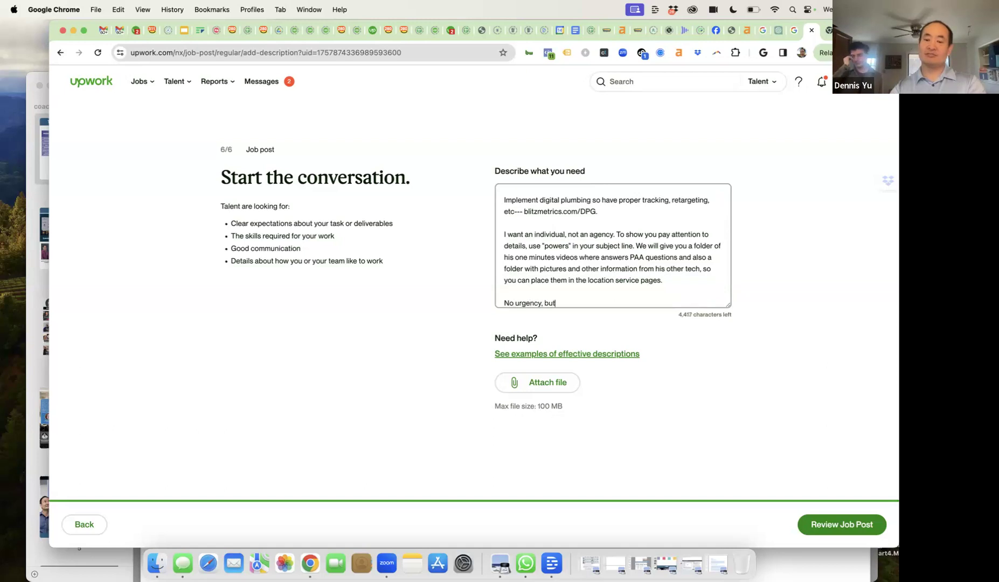
text( we do need you to be reliable and engage)
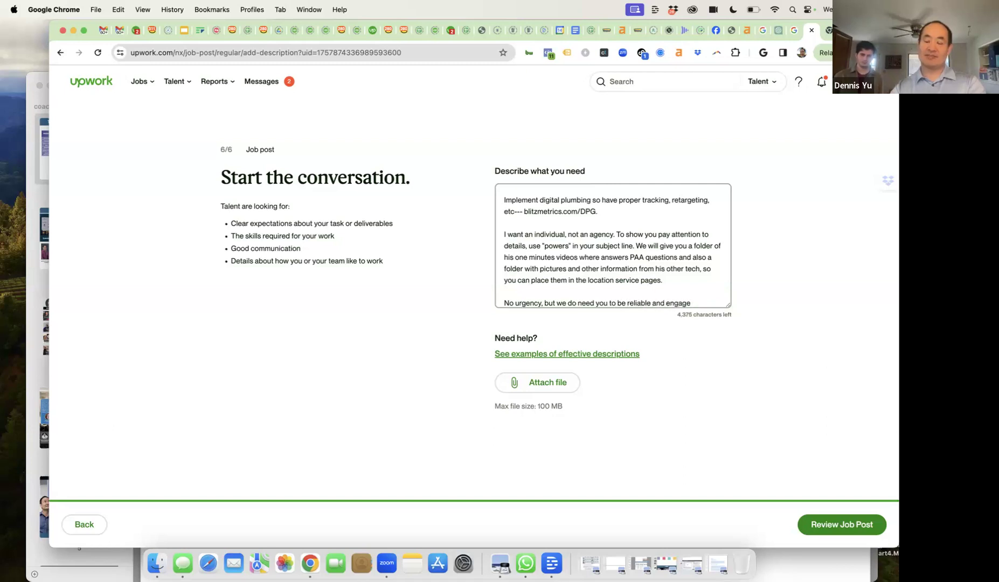
text( in base)
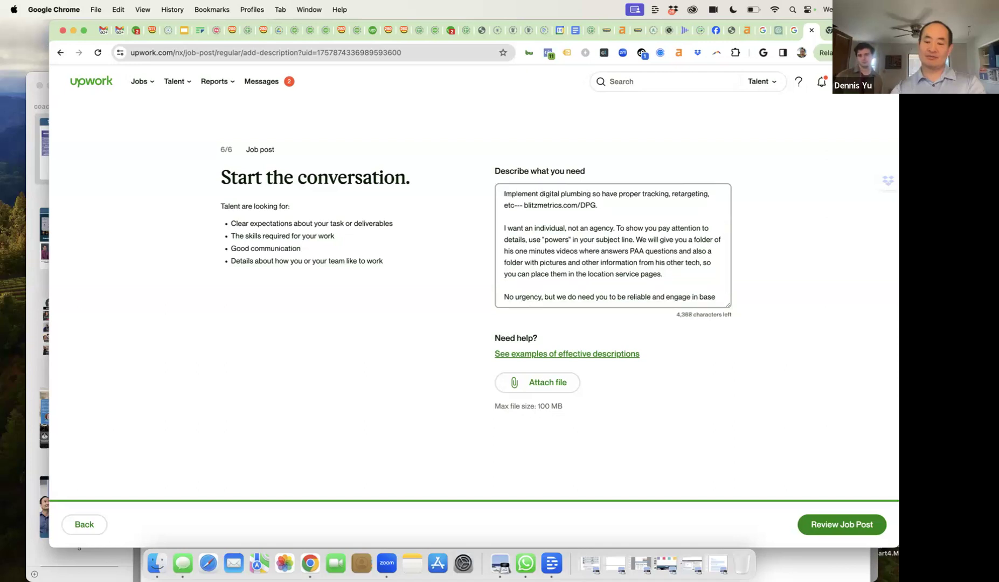
text(mamp)
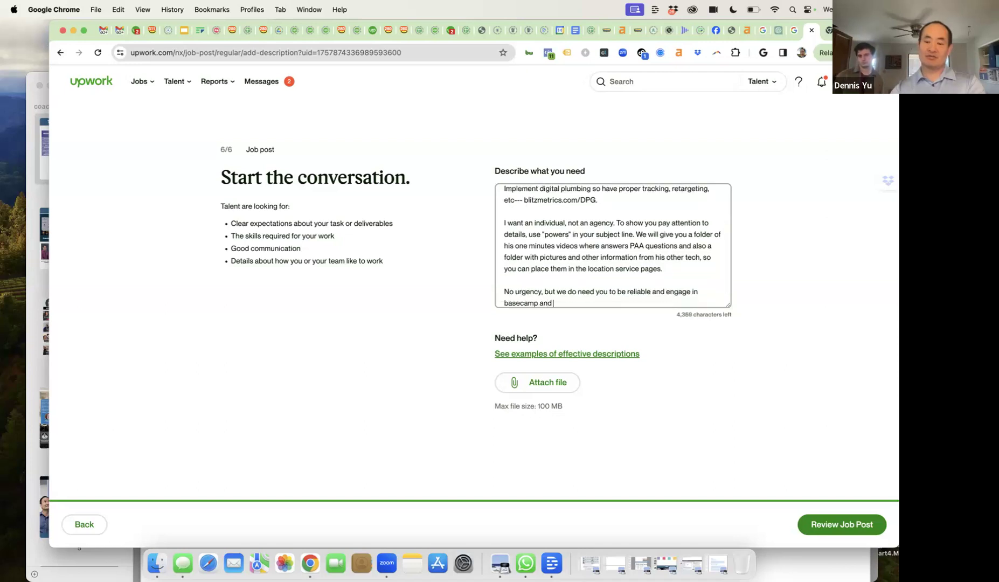
text( and)
key(BackSpace)
key(BackSpace)
key(BackSpace)
key(BackSpace)
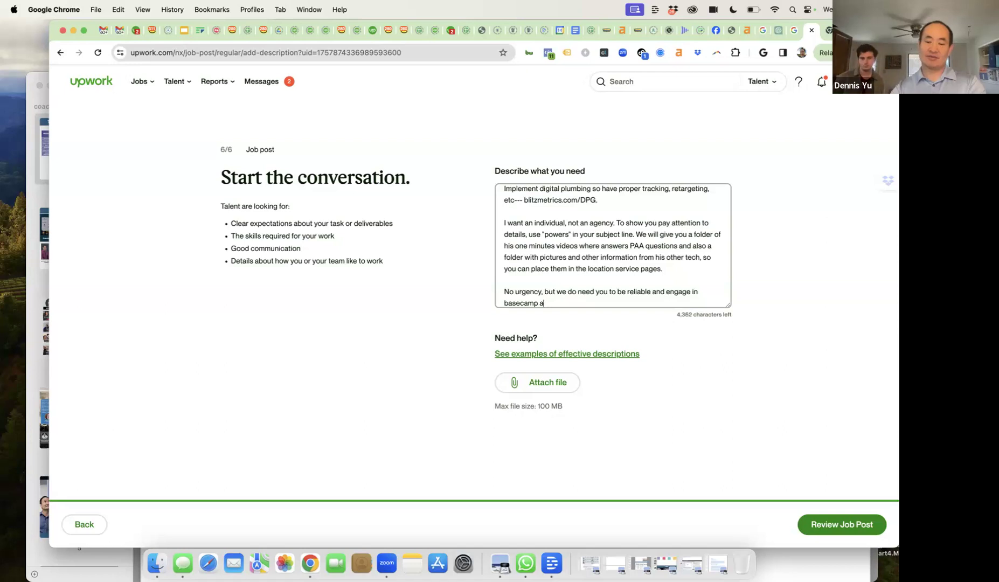
text((where we )
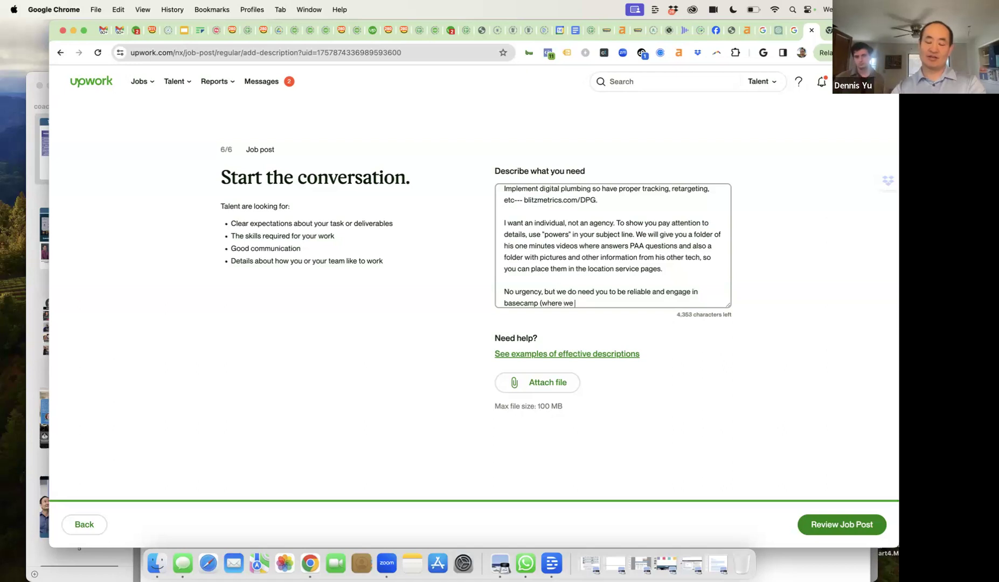
text(communicate )
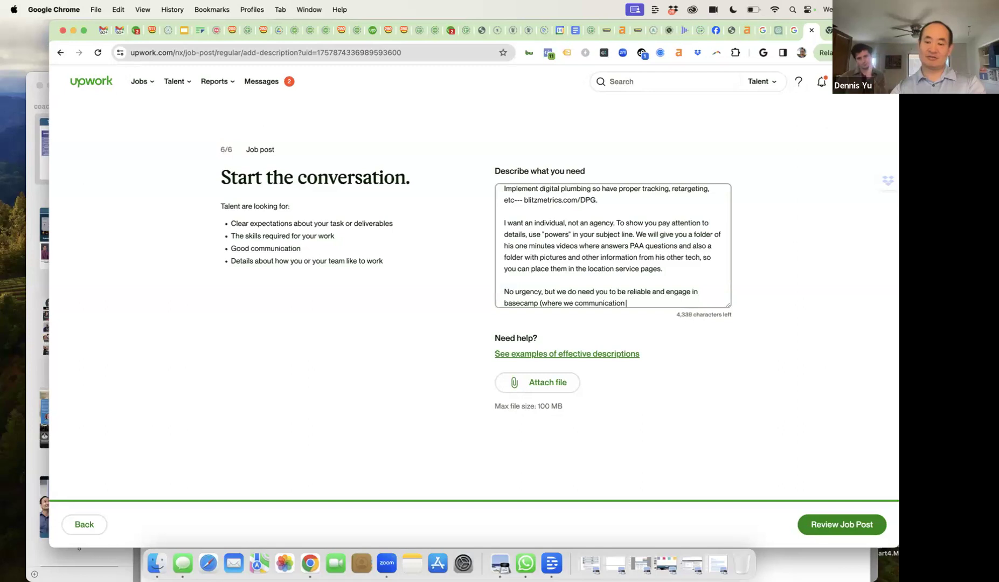
text(with )
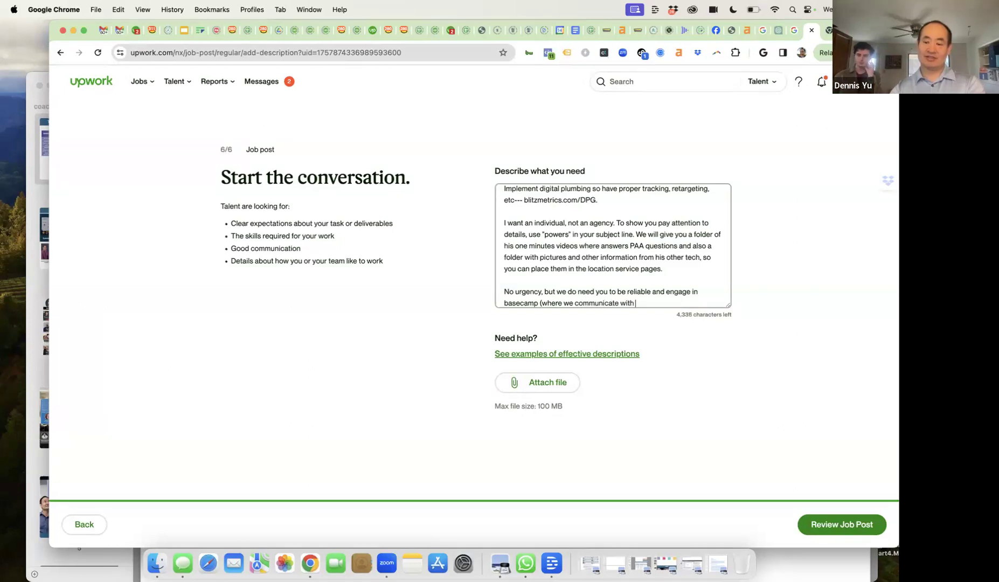
text(clients).)
- Add a paragraph telling applicants not to send site lists or ask for a call
key(Return)
key(Return)
text(Do not reply with your )
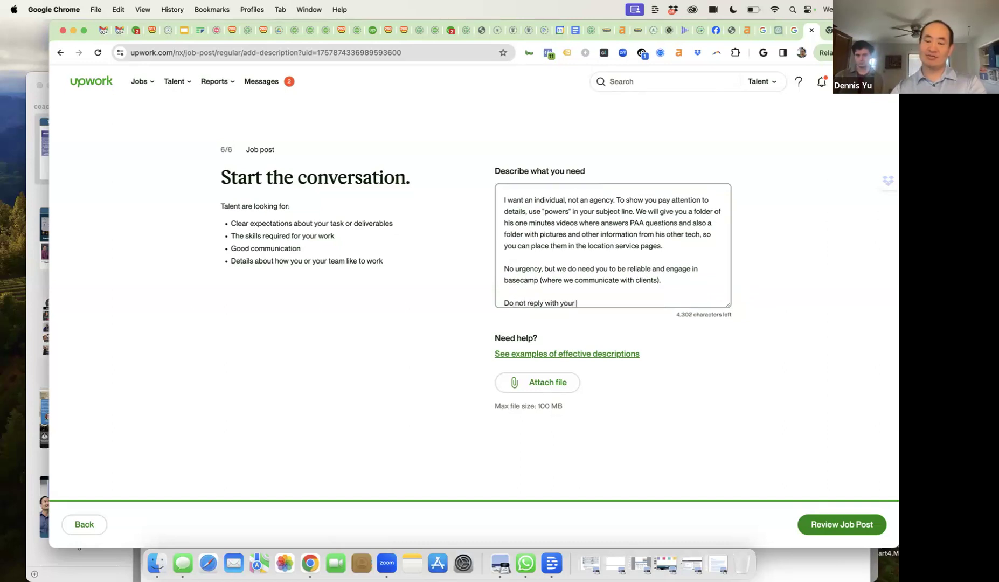
text(list of site)
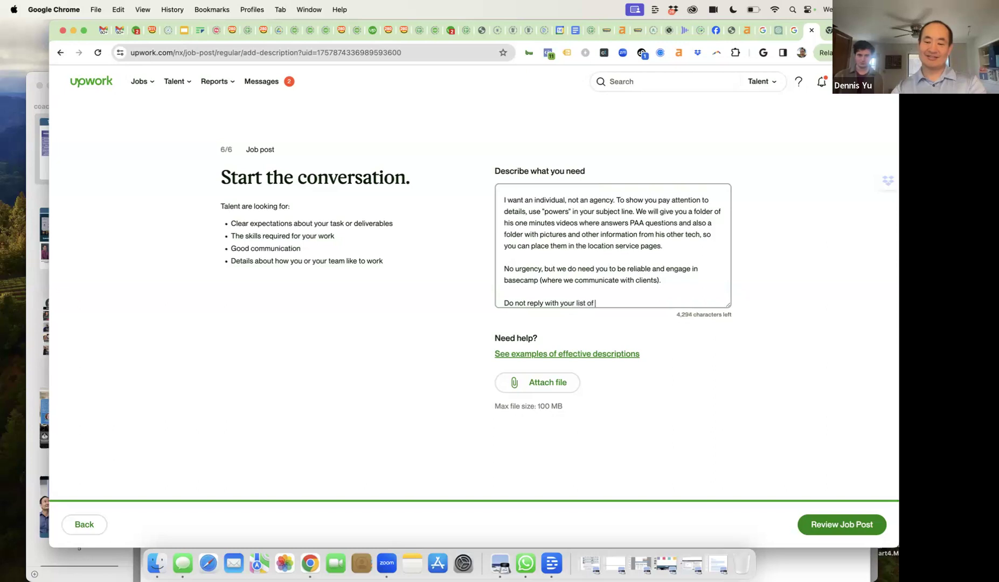
text(ou )
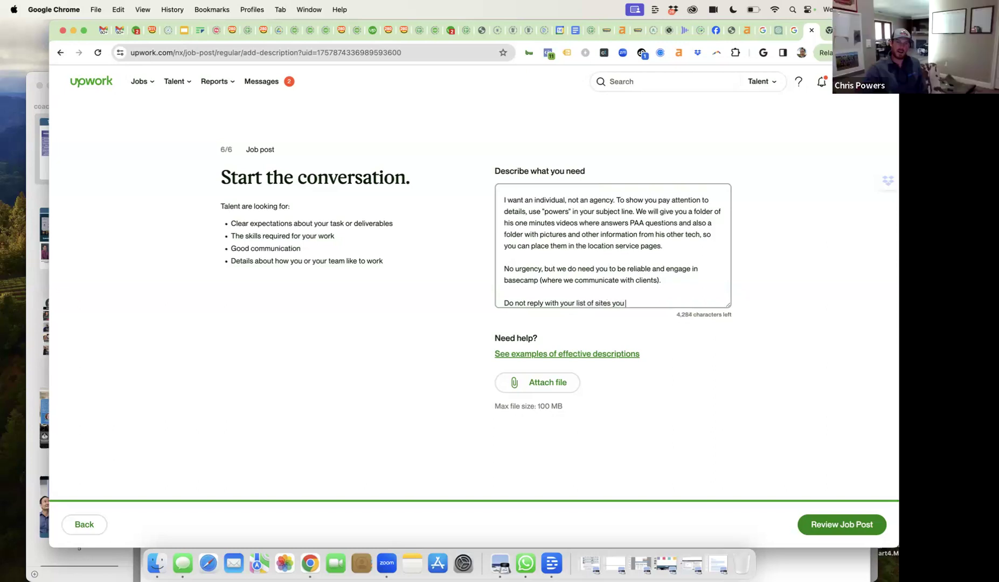
text(built or ask)
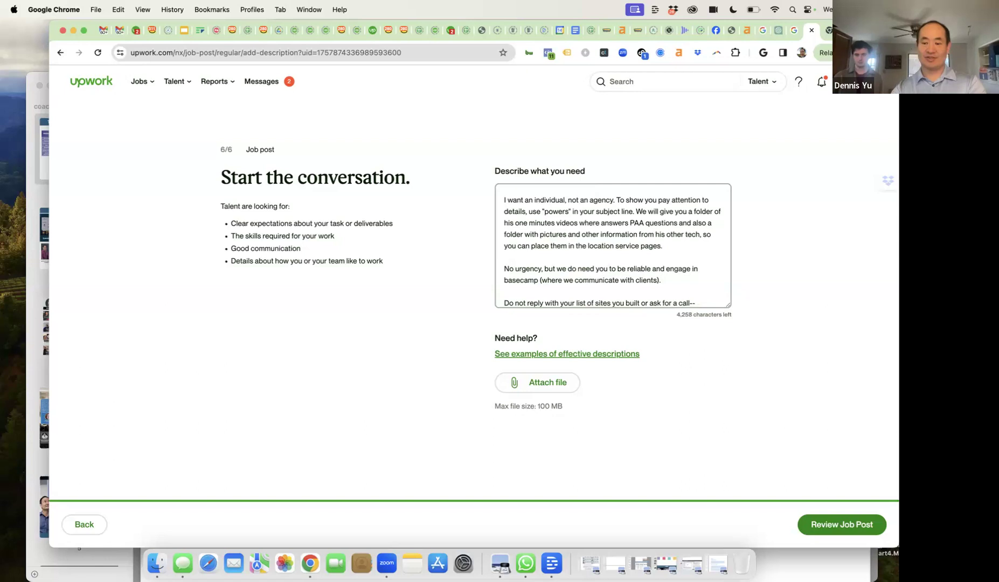
text(for a call-- we are scr)
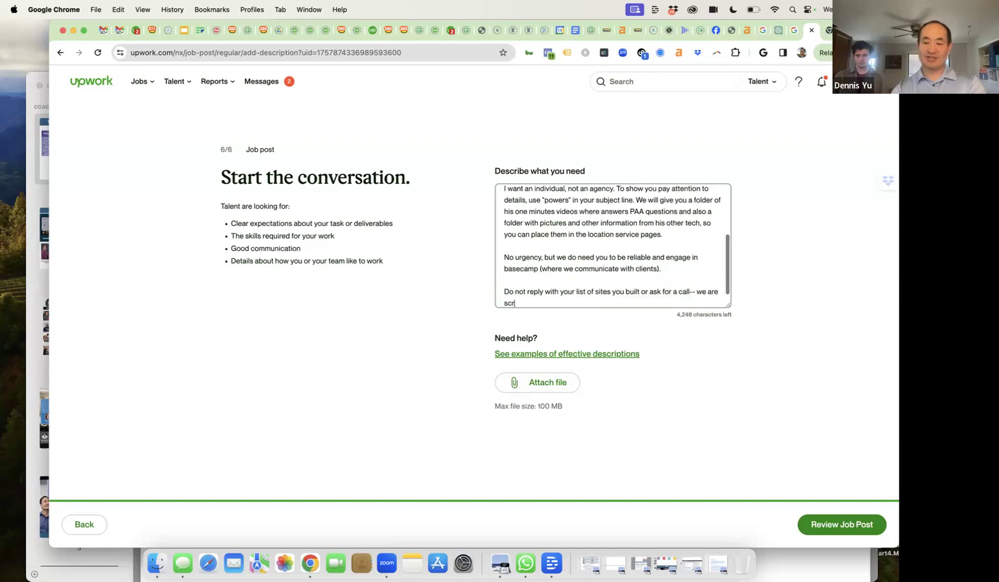
text(eening based on )
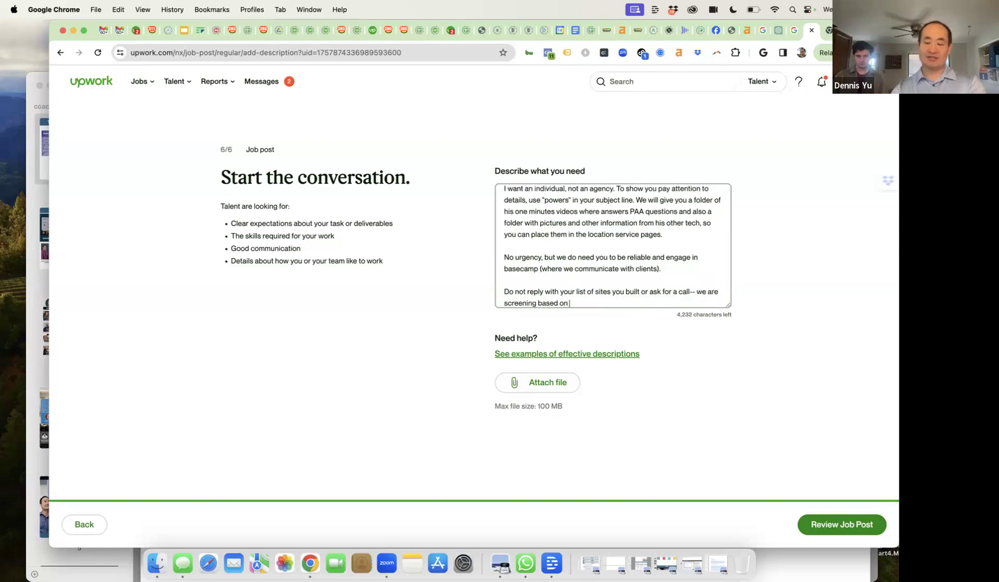
text(whether you actually understand what)
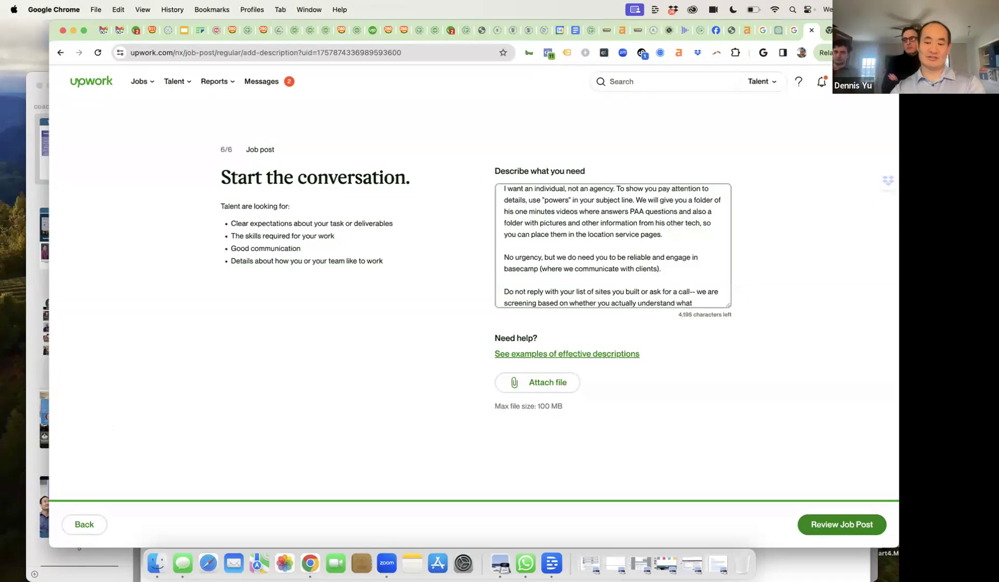
text( we asking for)
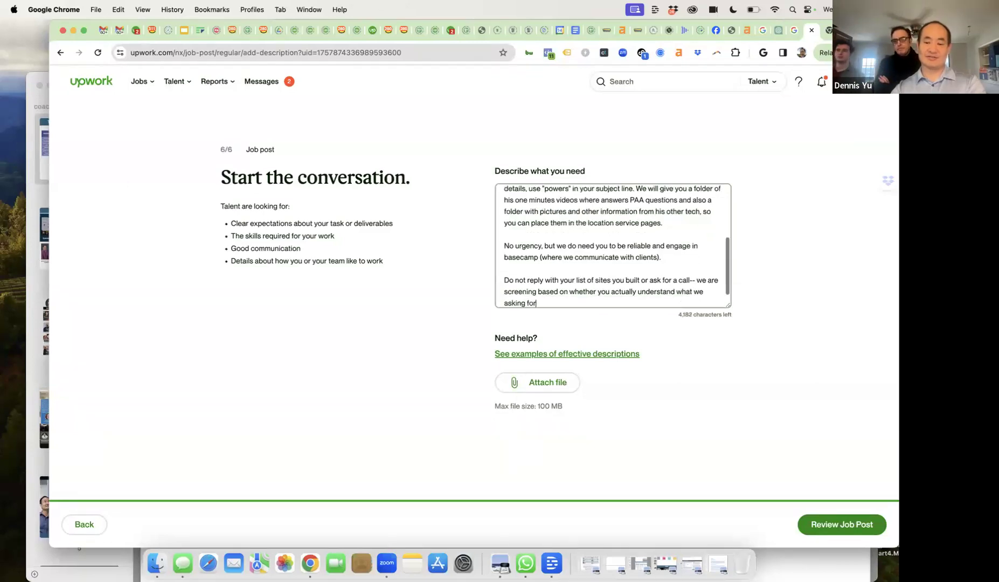
text(. especia)
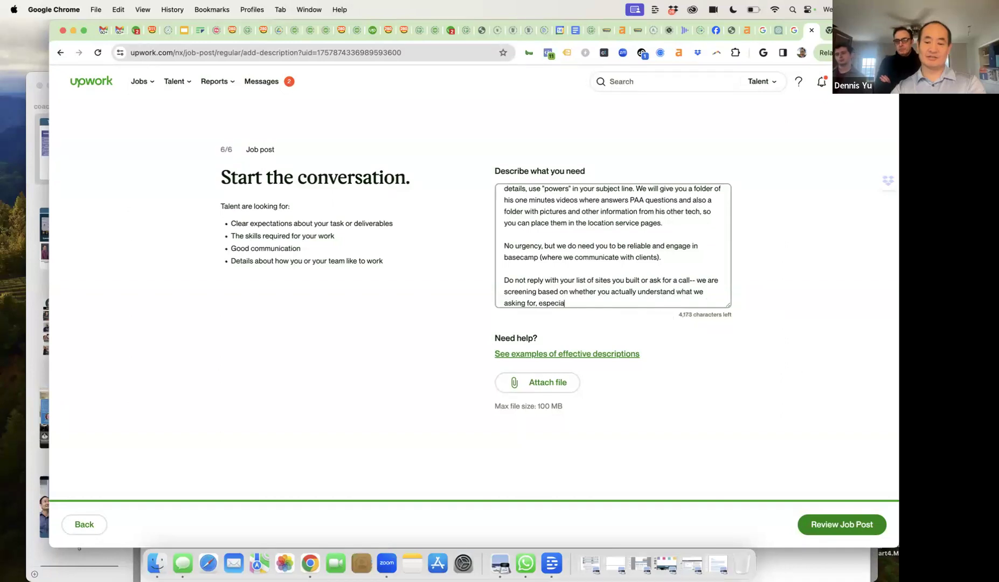
text(lly if you've build local ser)
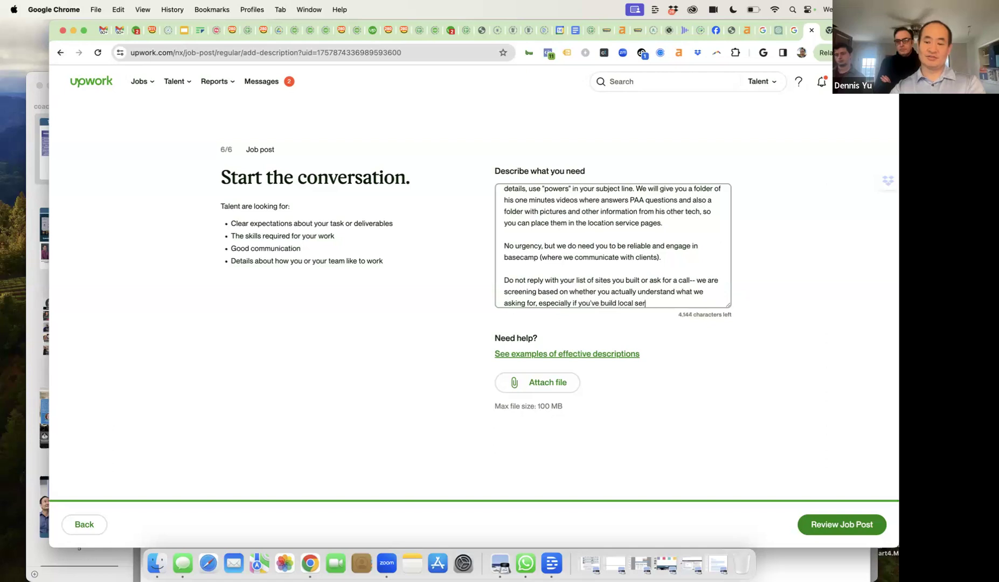
text(vice sites that )
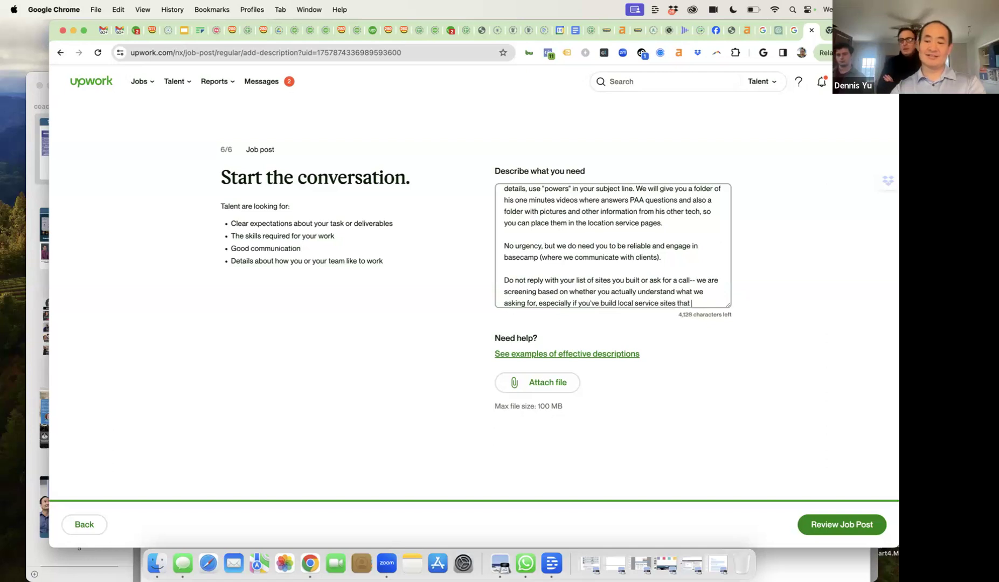
text(rank.)
- Add a paragraph saying newcomers without history are okay but must show more work and personalized responses
key(Return)
key(Return)
text(If)
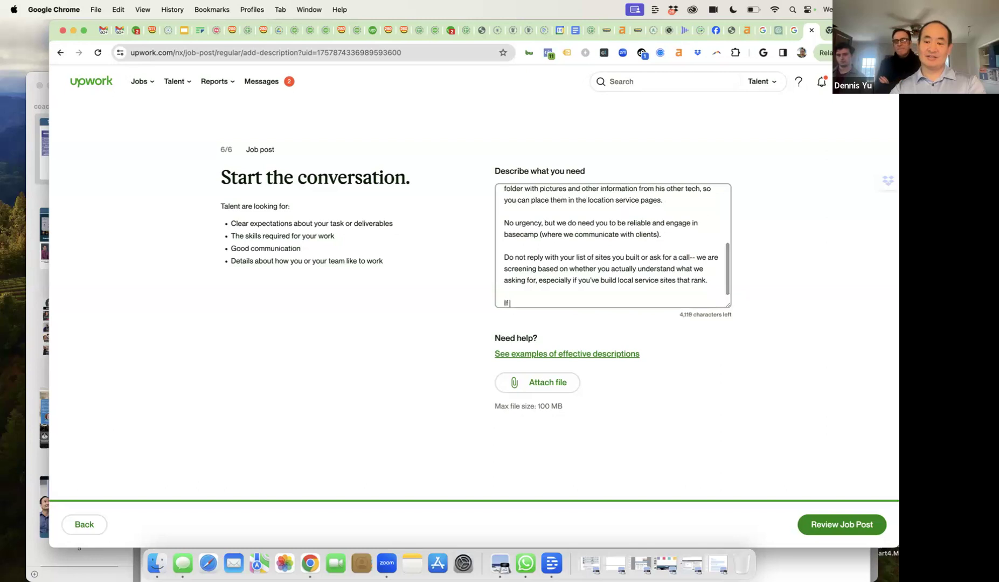
text( you have no )
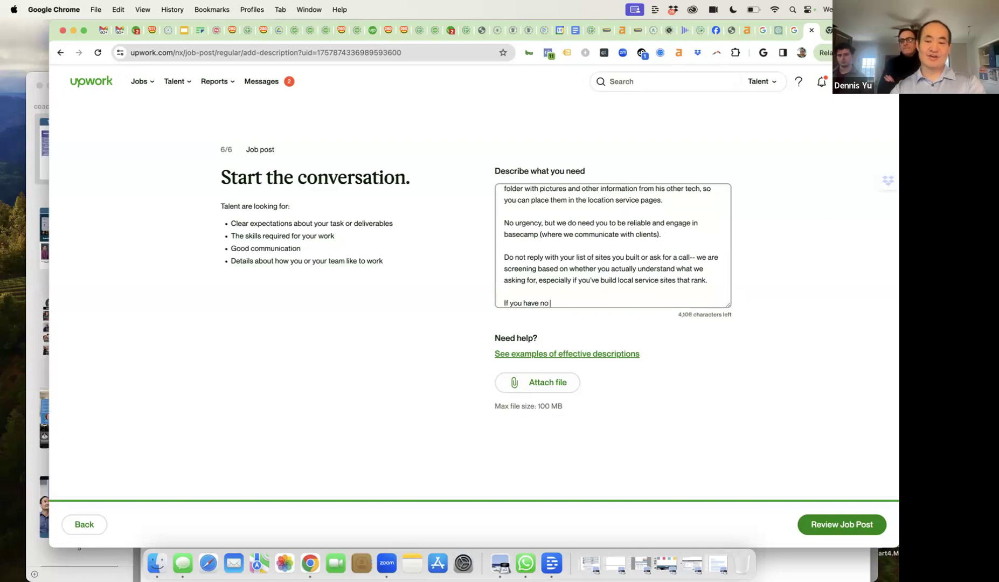
text(history here on UpWork, that)
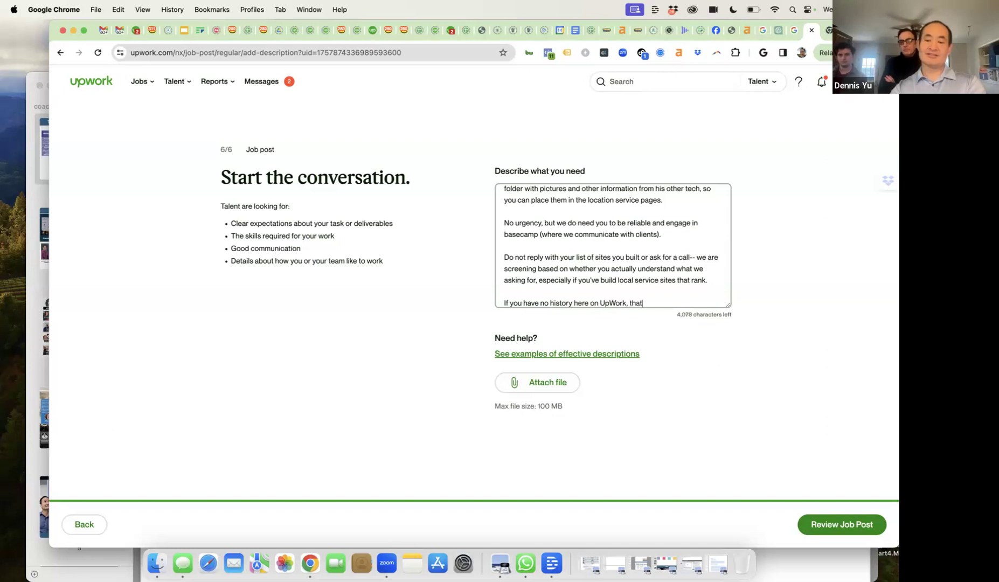
text(oka)
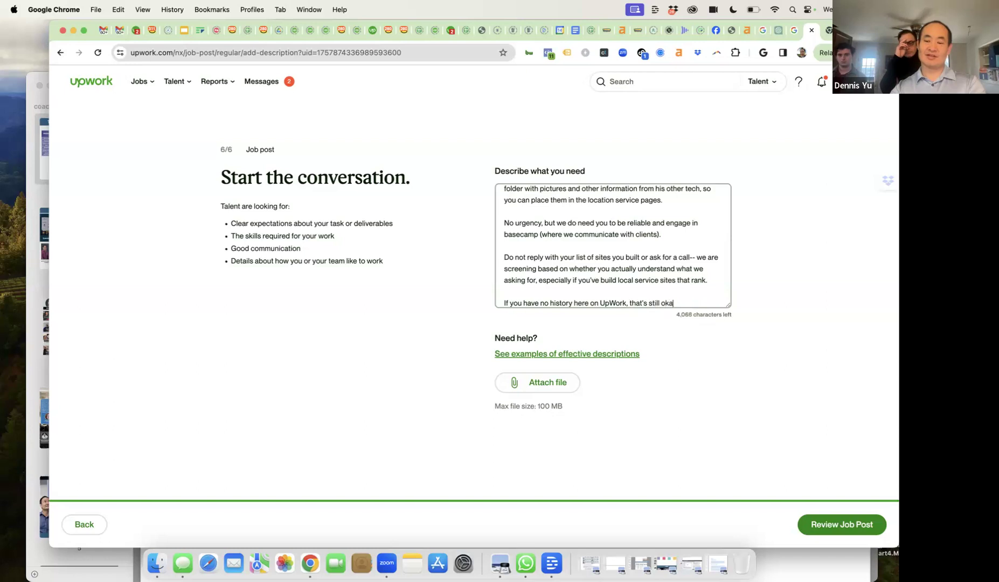
text(y, but you ha)
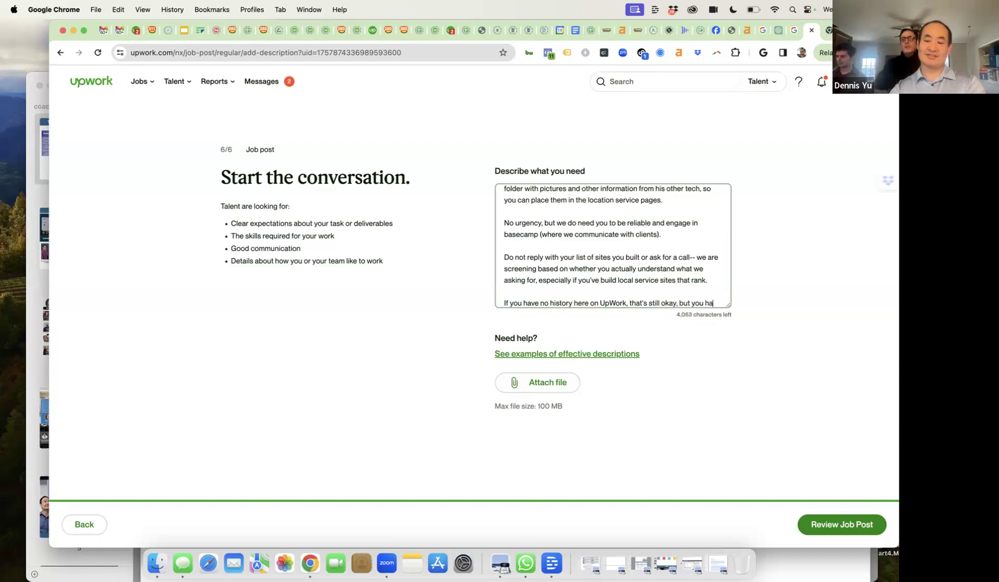
text(ve to show us a lot more work and personali)
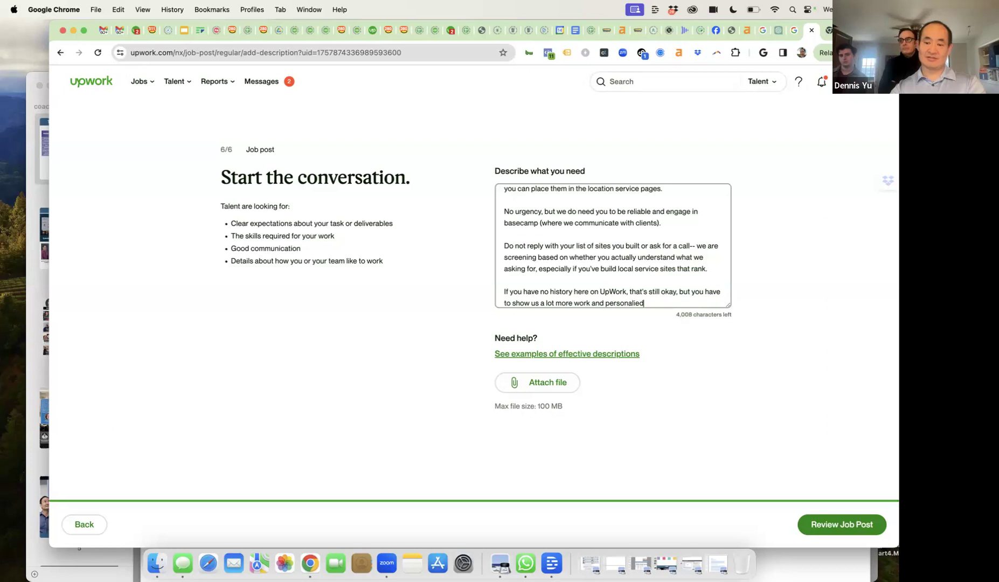
text(zed responses)
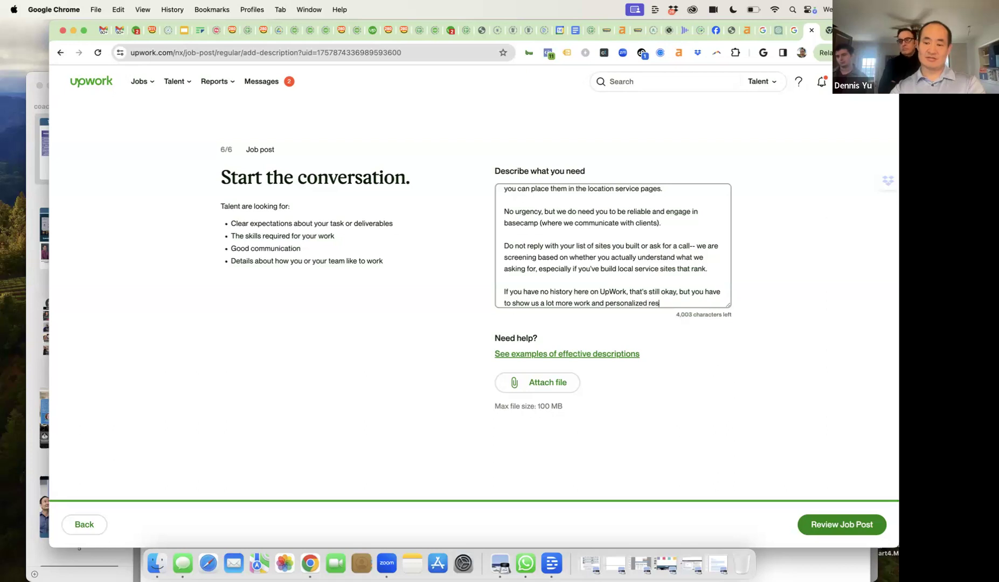
key(BackSpace)
key(BackSpace)
key(BackSpace)
key(BackSpace)
key(BackSpace)
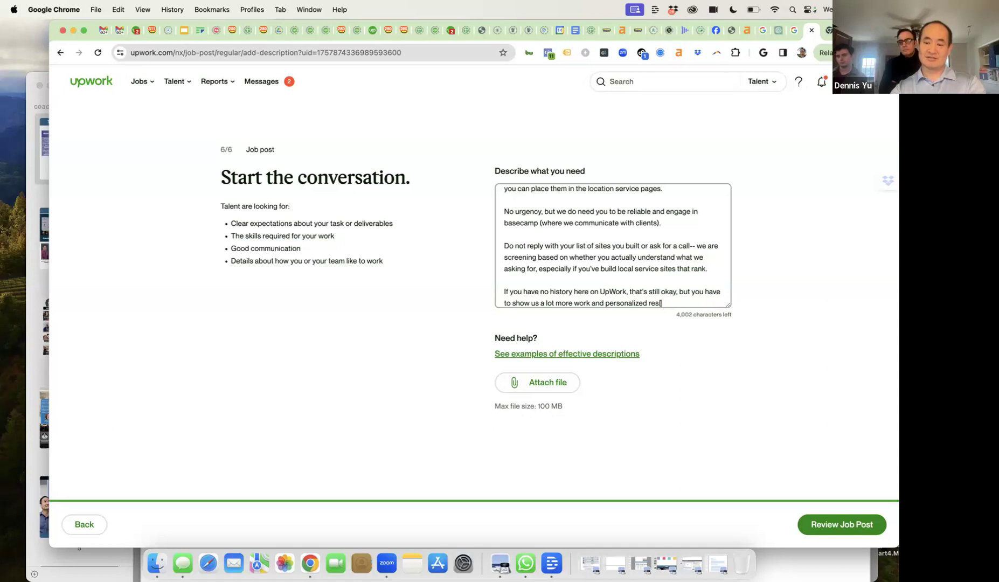
text(ponse.)
- Add the closing line 'We use this as a test project to be able to hire people for many, many websites we need built.'
key(Return)
key(Return)
text(We use this )
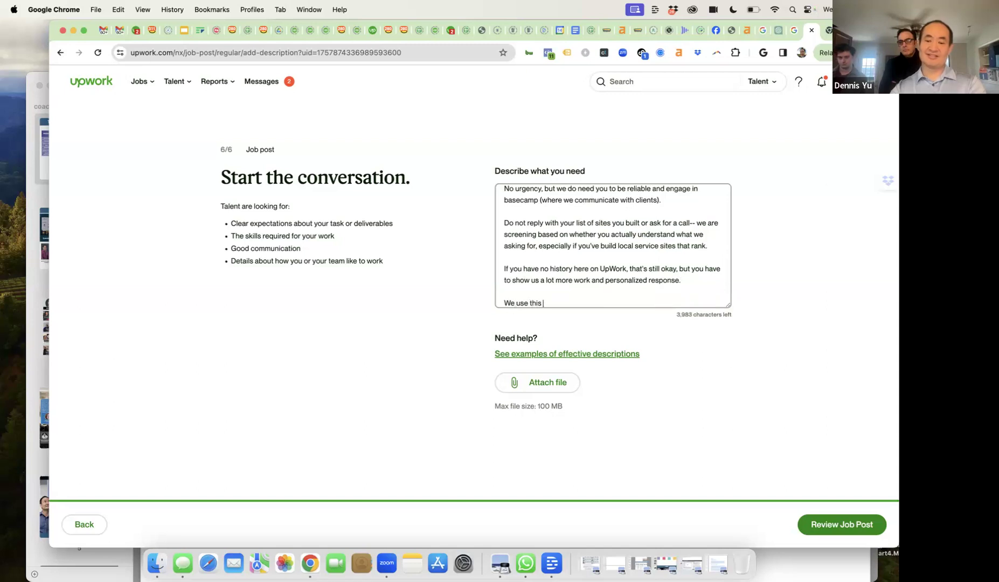
text(as a test project)
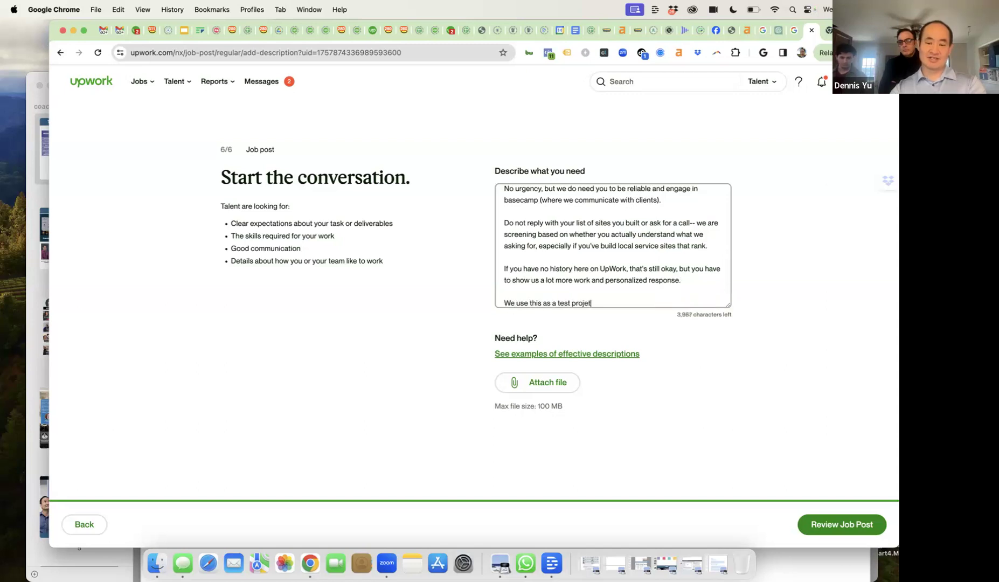
text( to be able o)
key(BackSpace)
text(to hire)
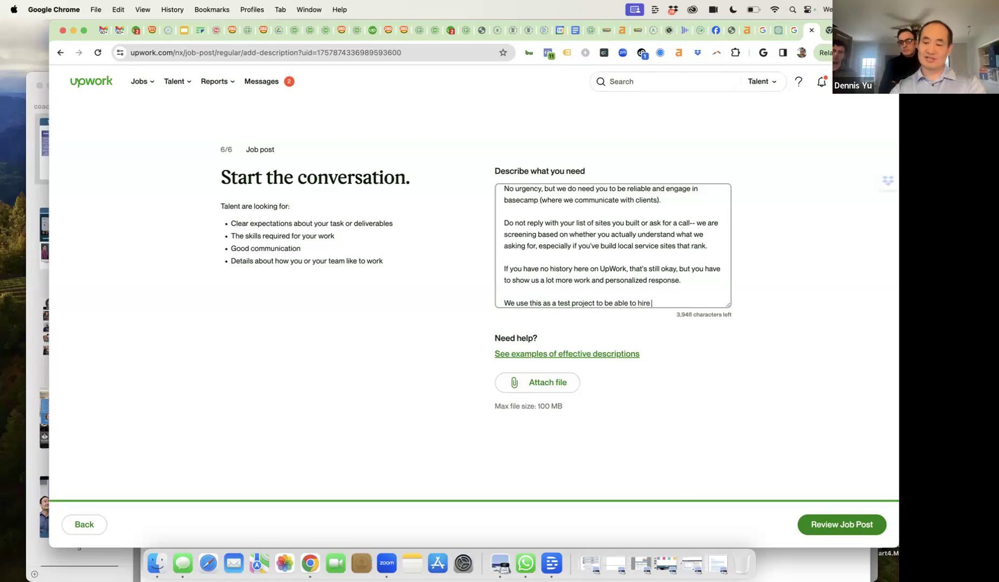
text( people fo)
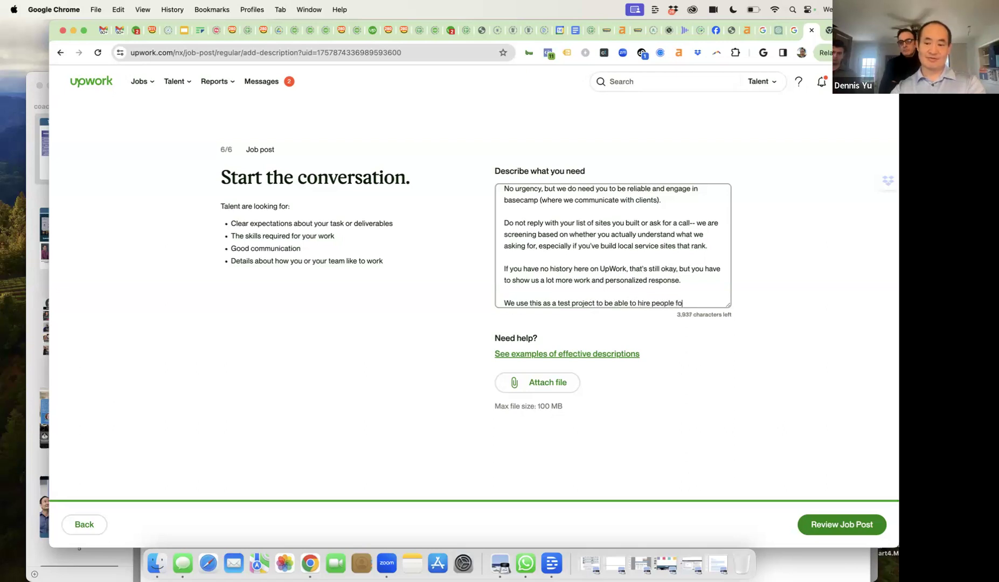
text(r an)
text(many)
text(, many websies)
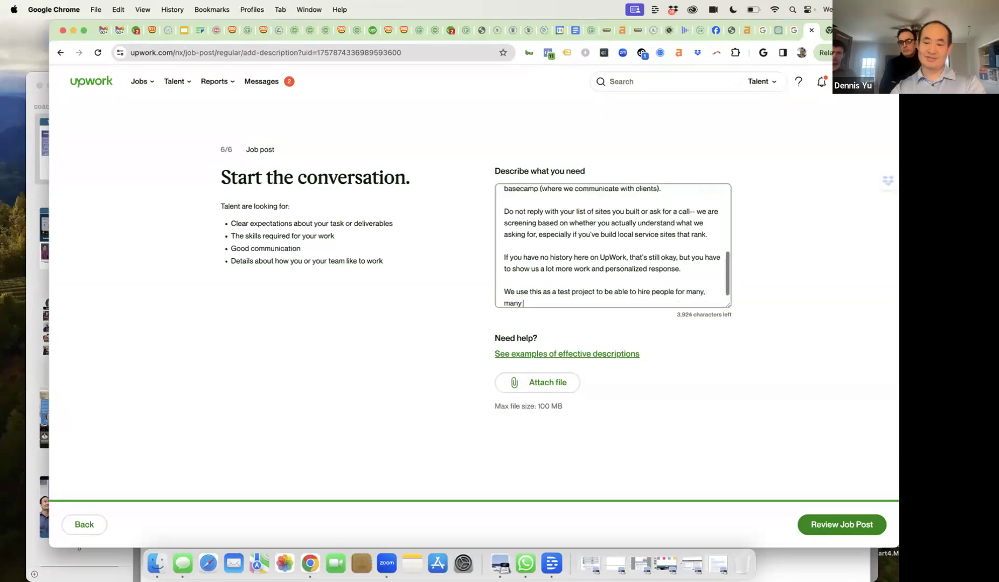
key(BackSpace)
key(BackSpace)
key(BackSpace)
text(tes we need bui)
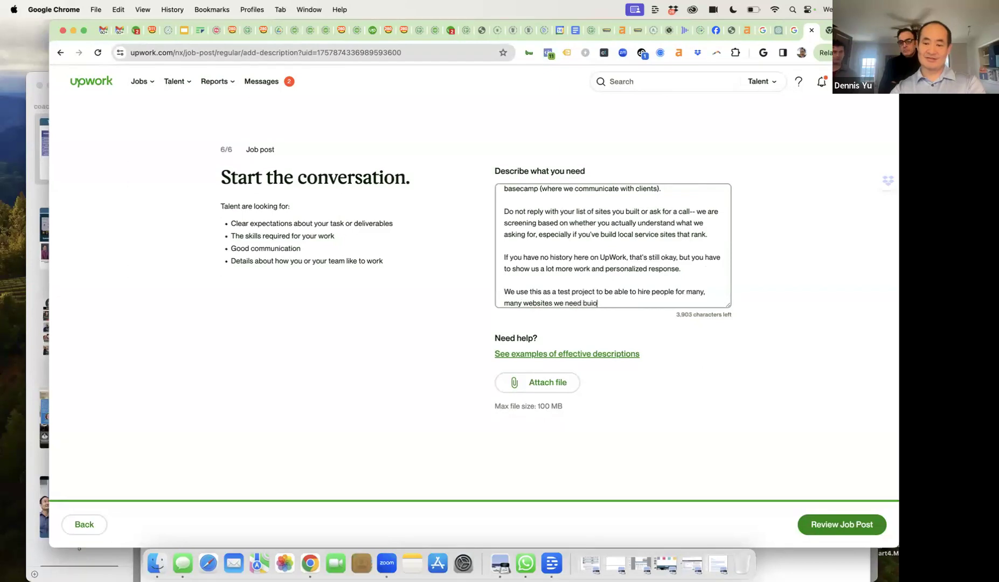
text(lt.)
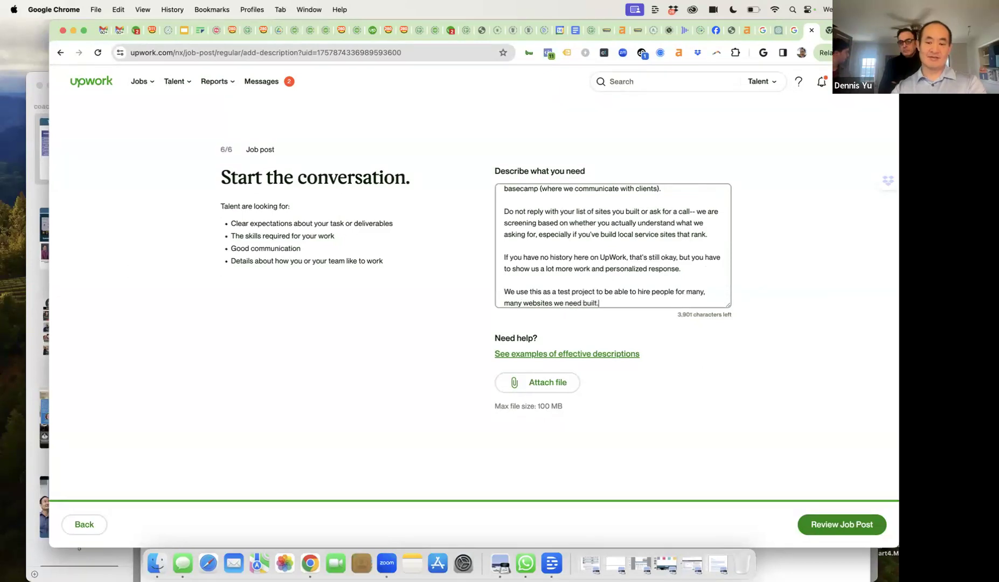
click(833, 525)
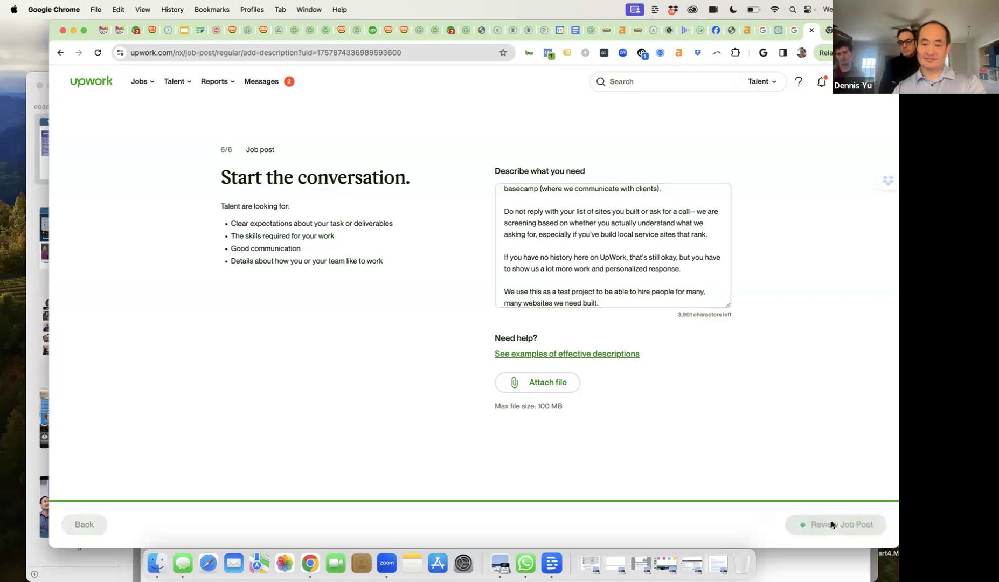
- Scroll down the job post review page to the optional settings sections
scroll(652, 382, down, 7)
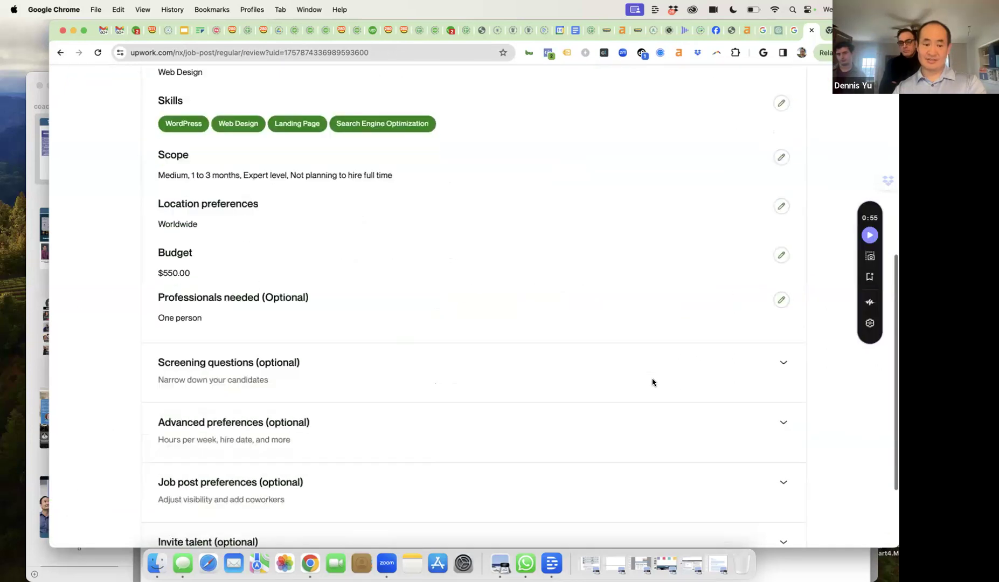
scroll(653, 382, down, 3)
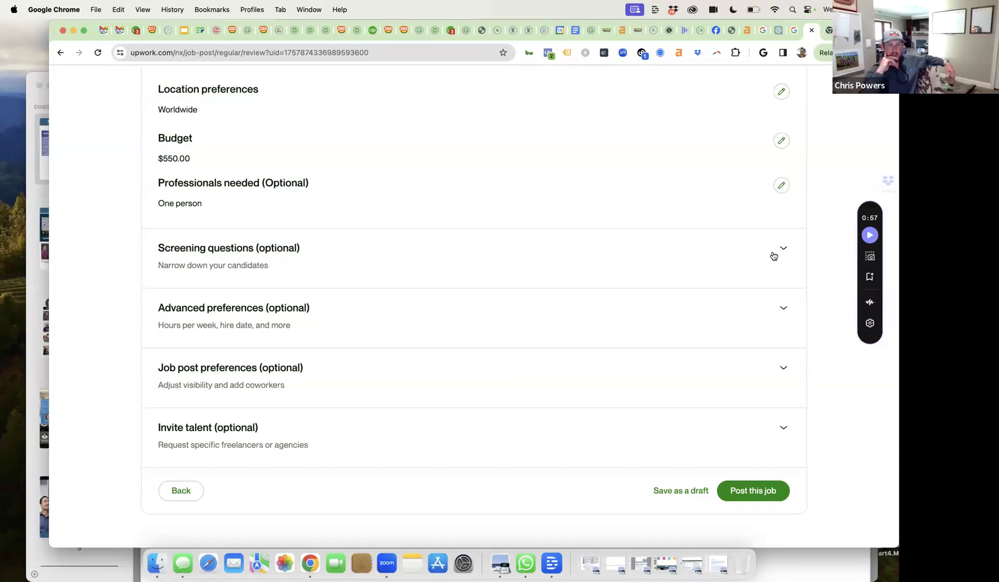
- Write and save the custom screening question 'What is the NFL team in Tampa Bay?'
click(774, 256)
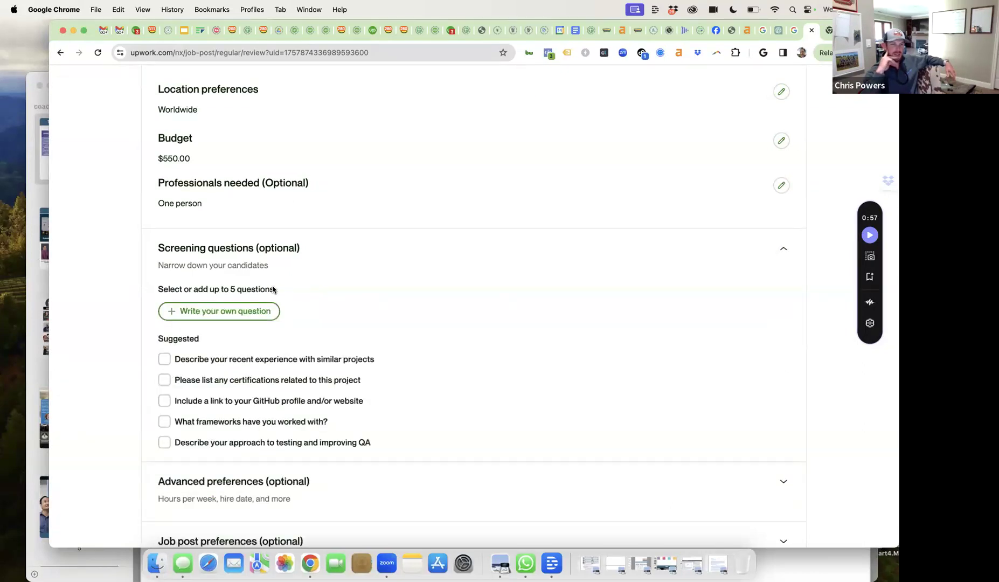
click(235, 314)
click(216, 345)
text(What is )
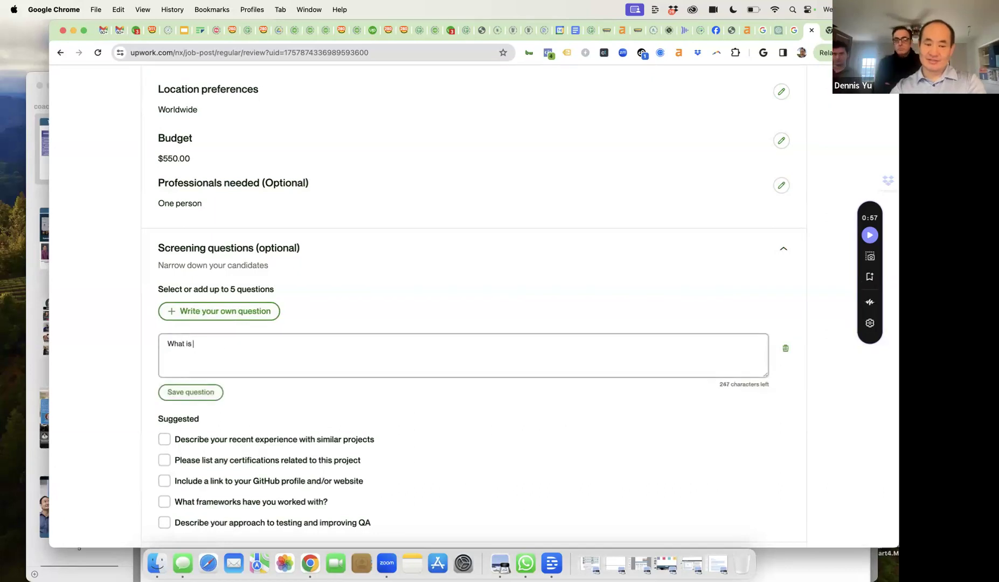
text(the NFL)
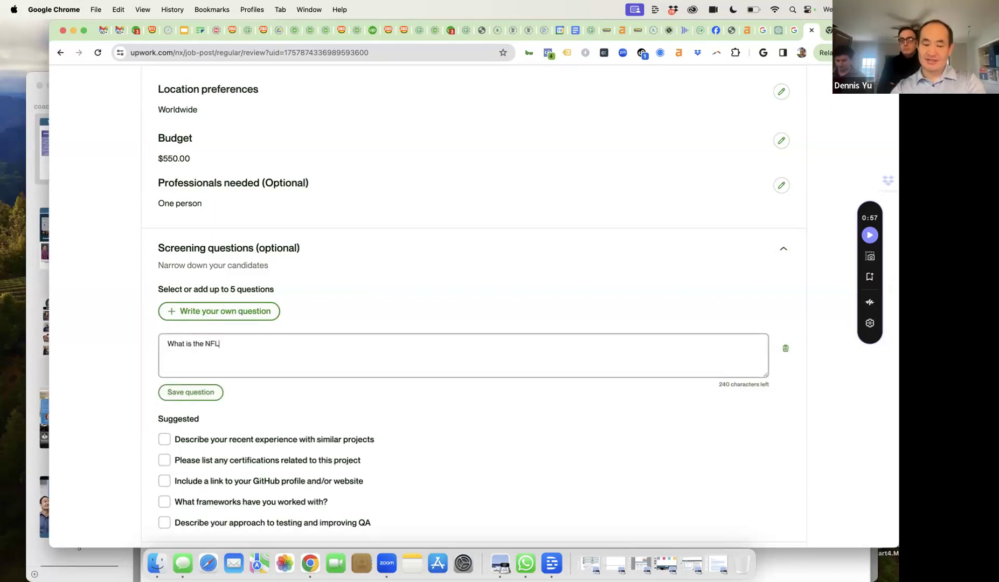
text( team )
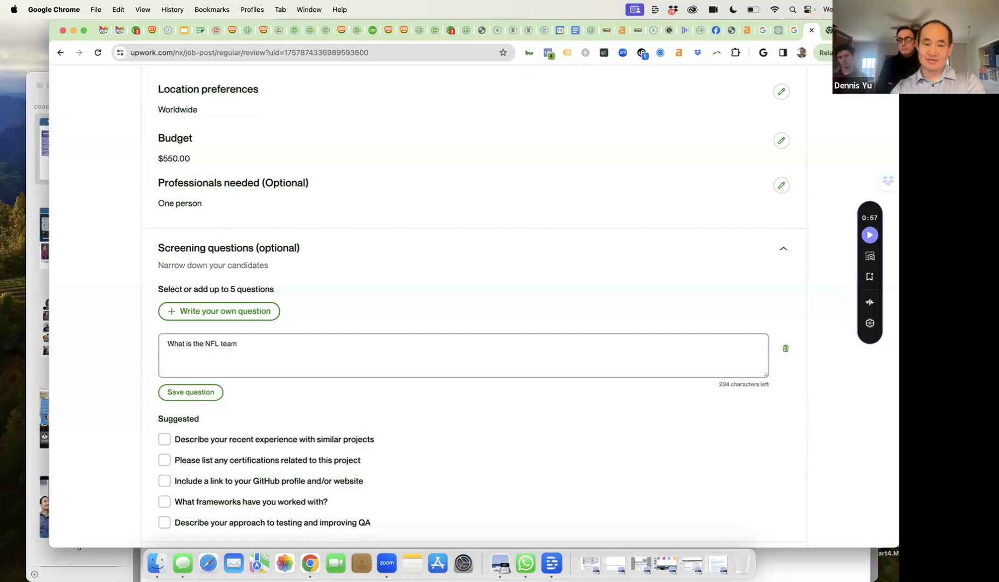
text(in Tampa)
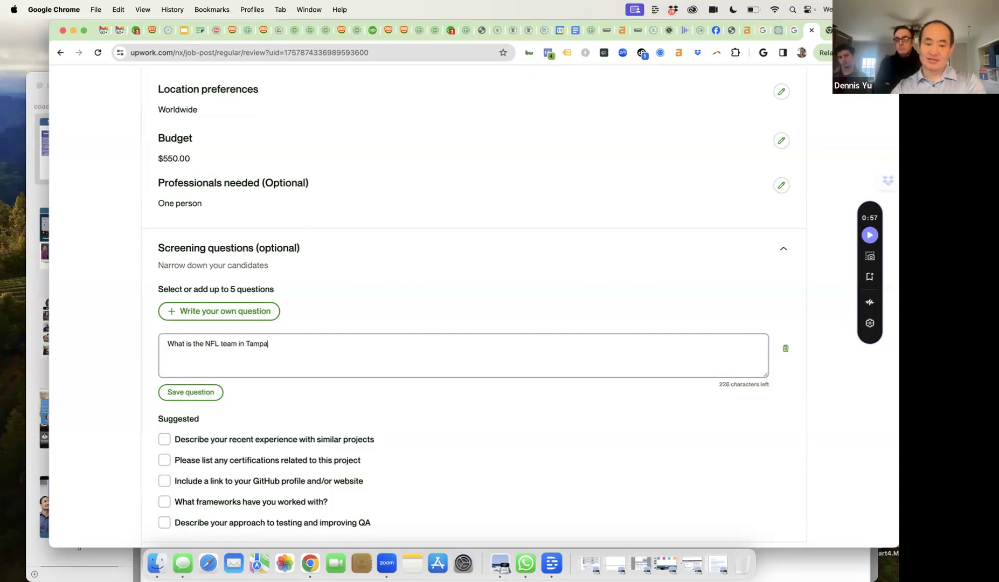
text( Bay?)
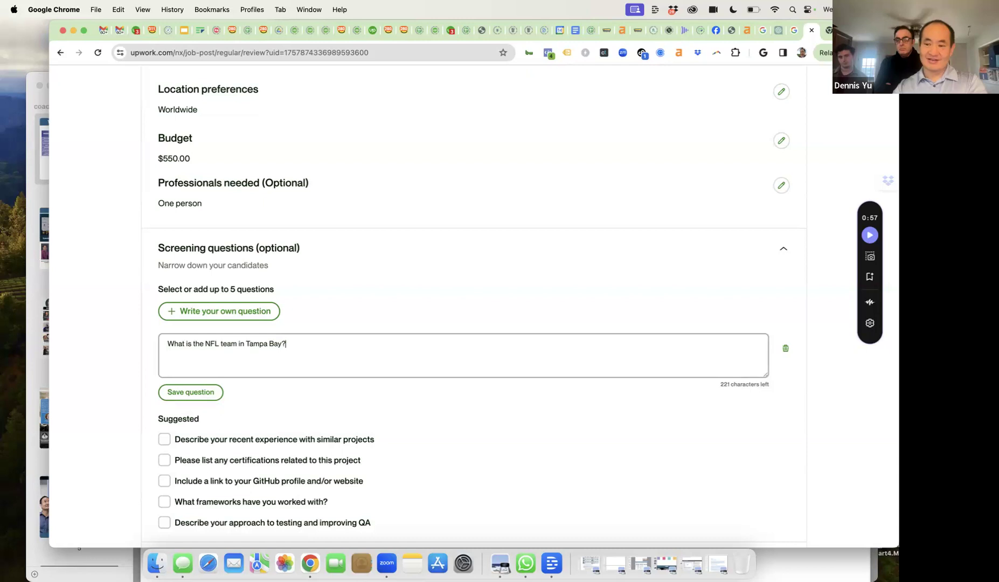
click(190, 392)
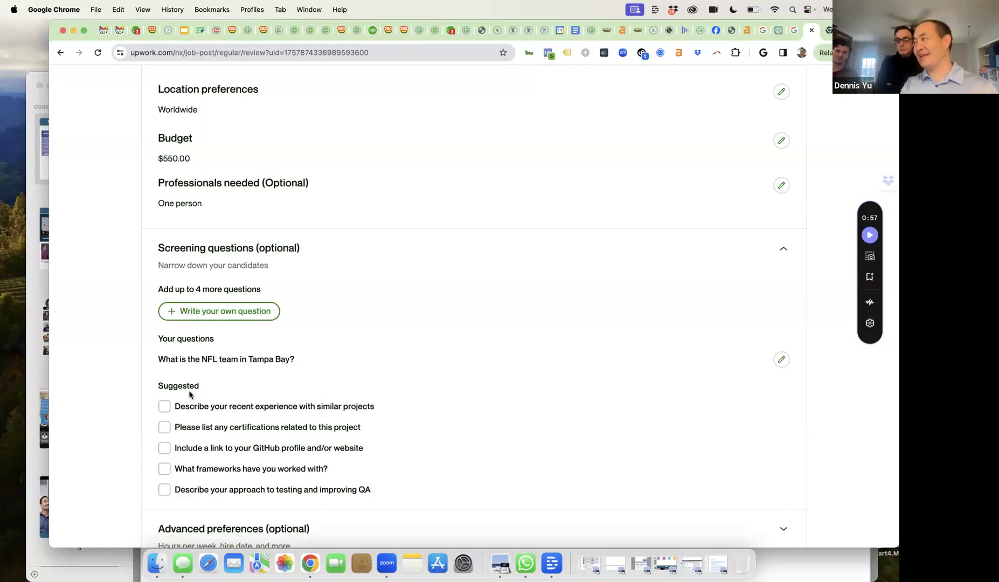
scroll(348, 395, down, 5)
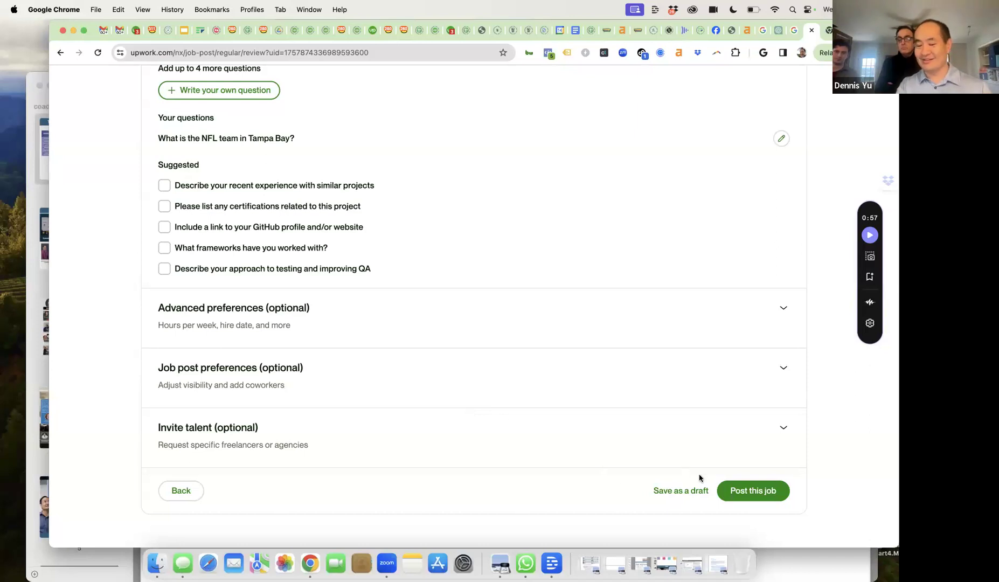
- Post the job, accept the Terms of Service, and pay the $29.99 boost to feature it
click(739, 495)
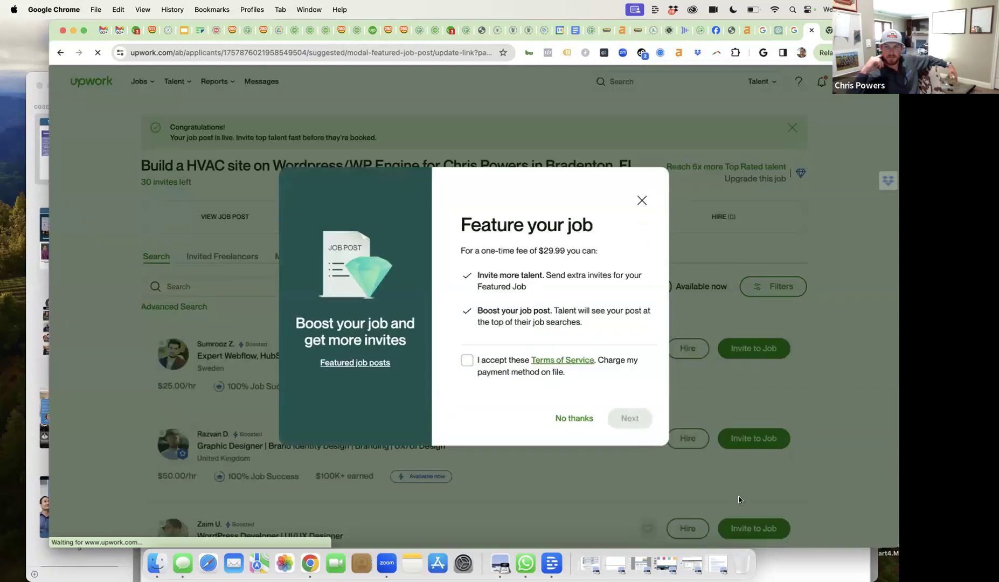
click(469, 363)
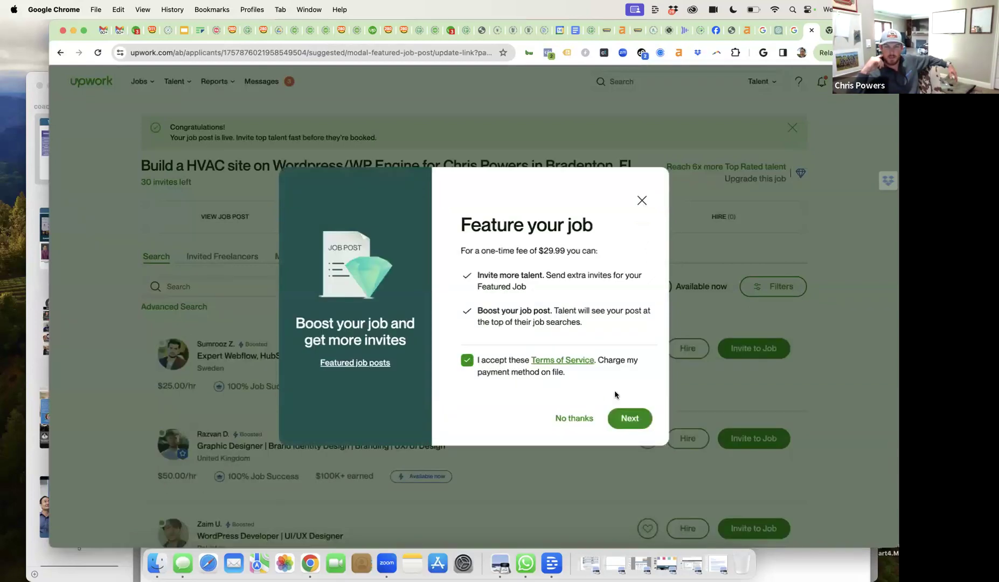
click(629, 420)
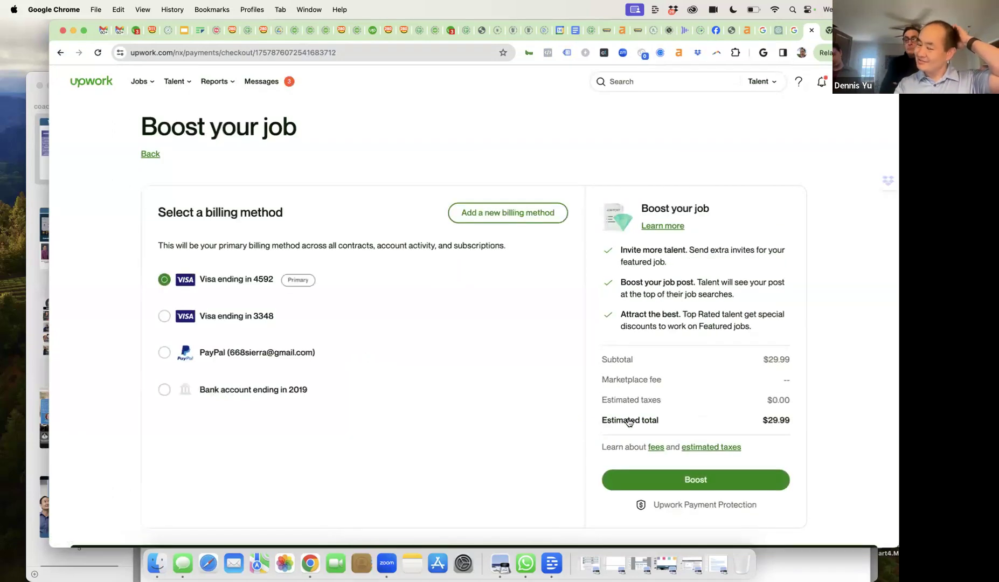
click(678, 479)
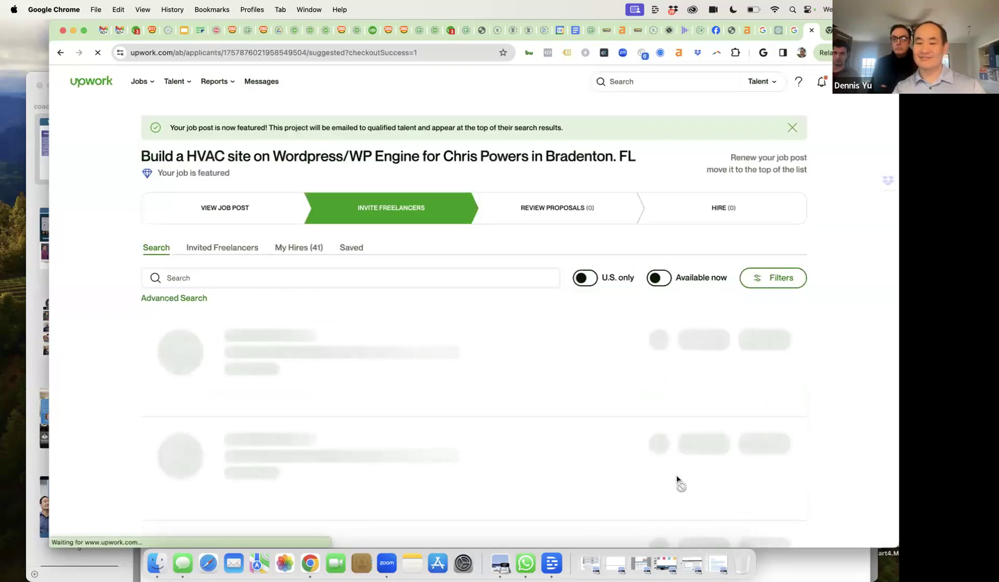
- Open the posted job's details and copy its job link
click(249, 210)
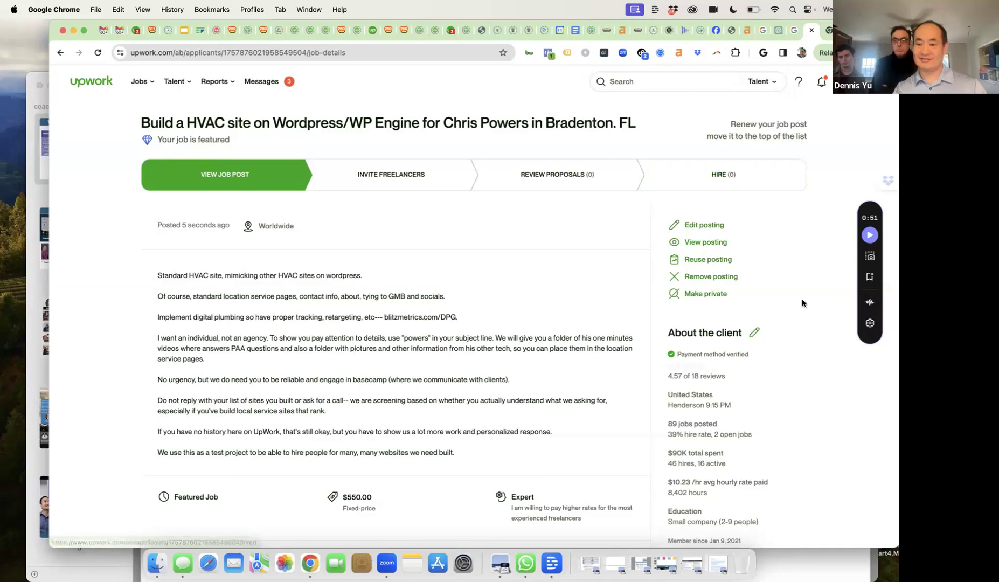
scroll(803, 303, down, 2)
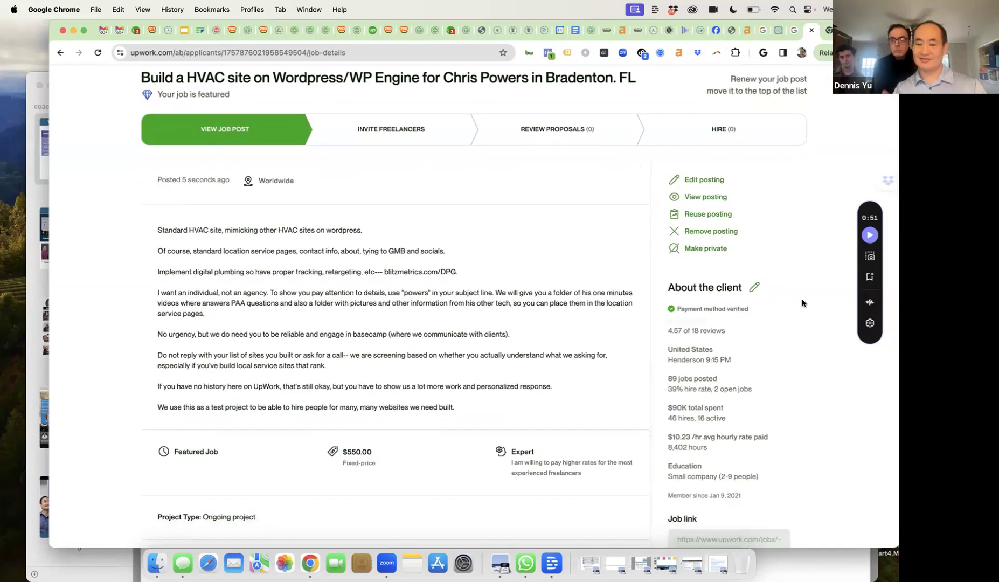
scroll(802, 301, down, 10)
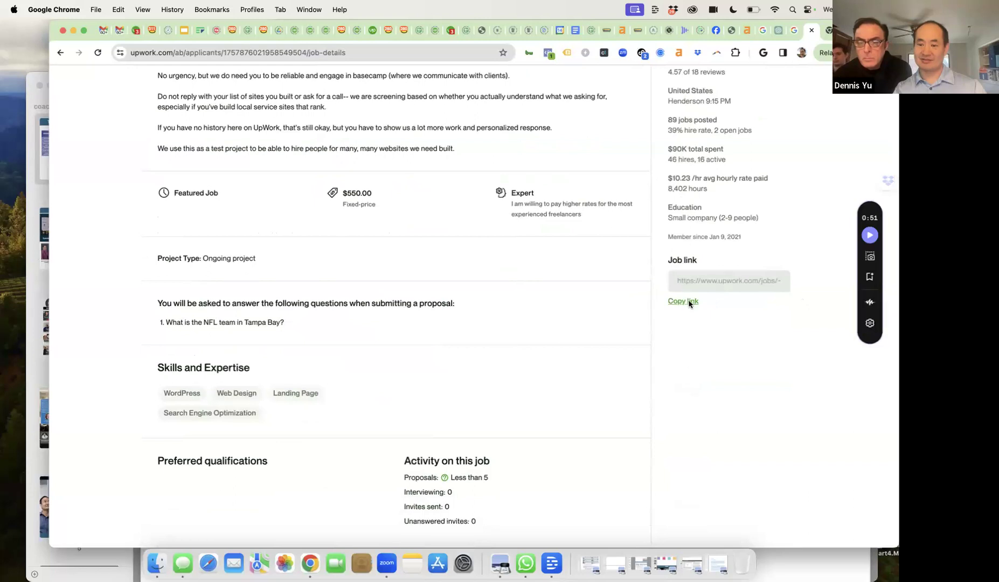
click(689, 303)
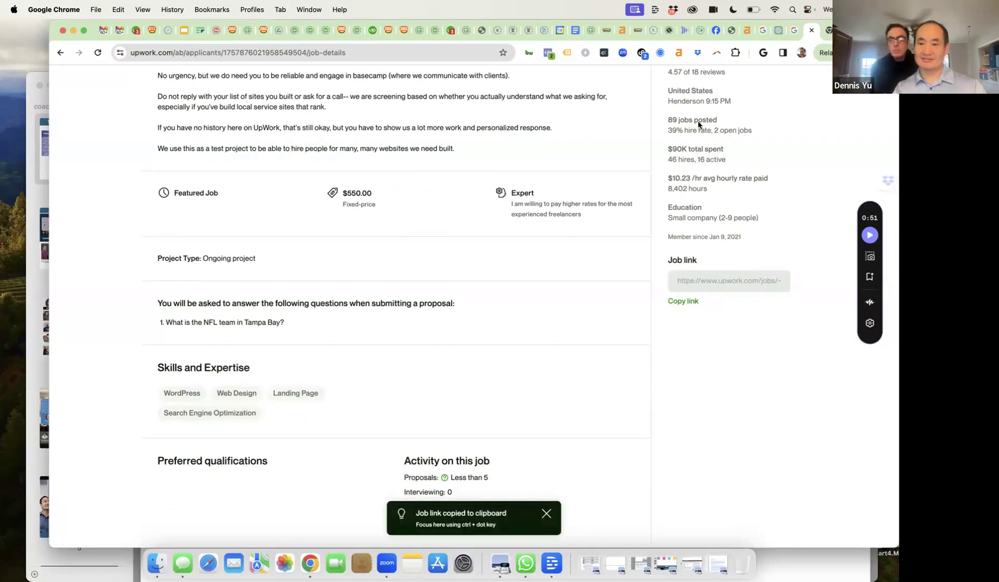
- Paste and send the job link in the Facebook Messenger chat, then return to Upwork
click(712, 30)
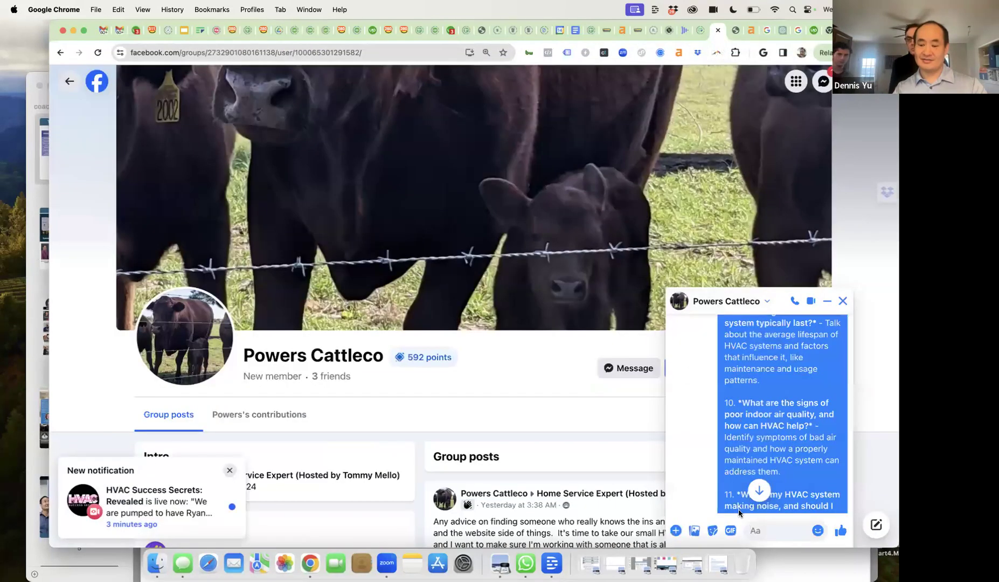
key(super+v)
key(Return)
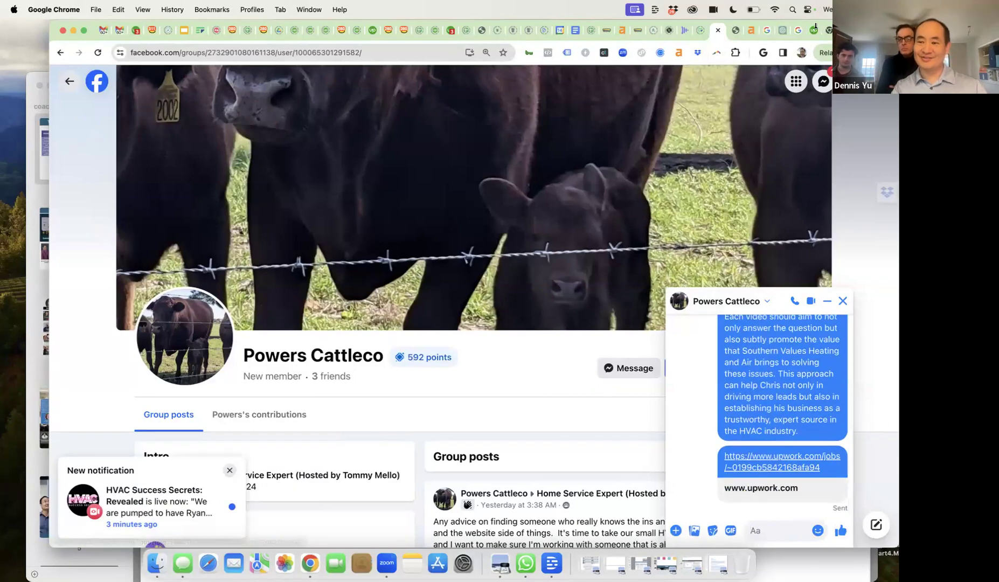
click(813, 31)
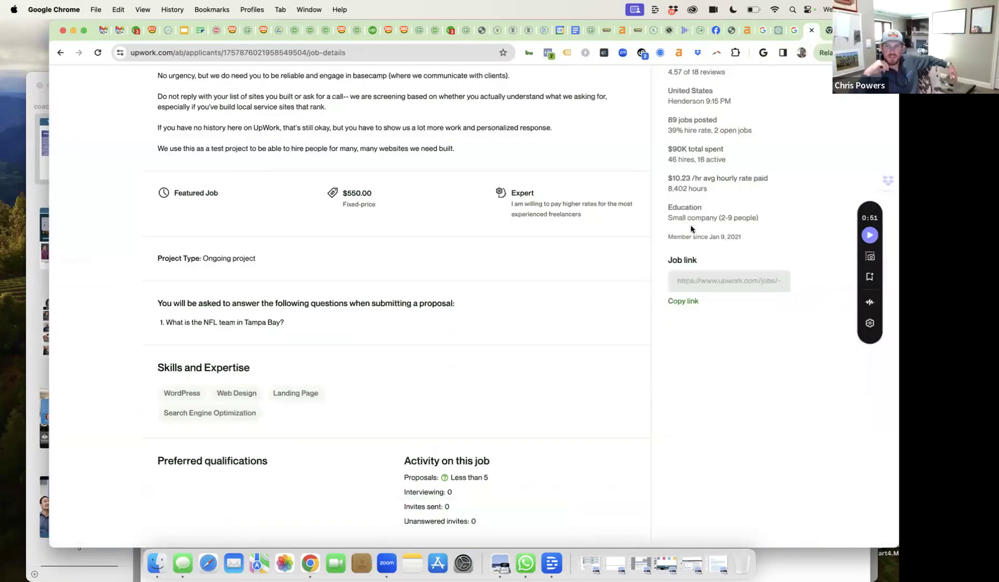
scroll(687, 237, up, 3)
scroll(687, 252, up, 5)
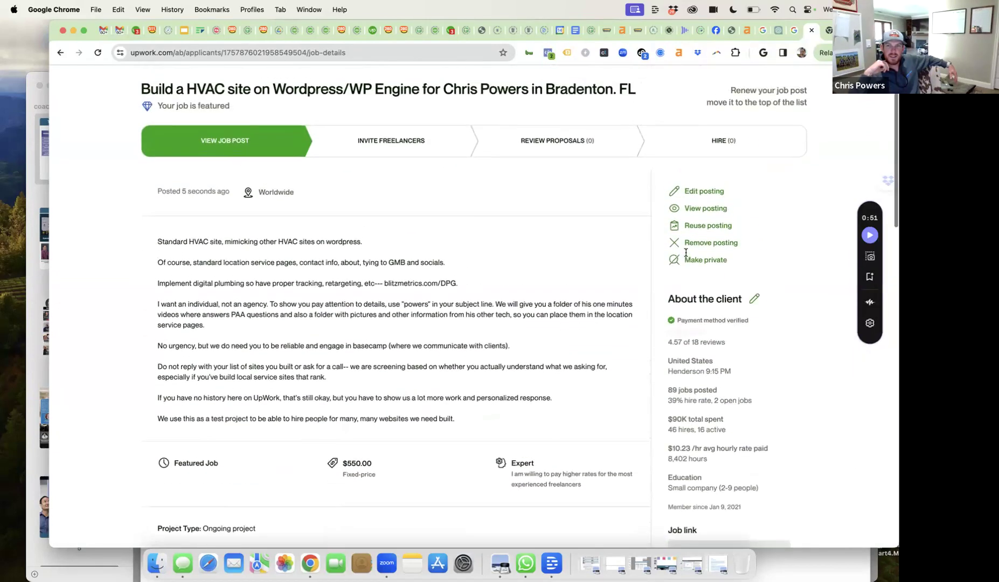
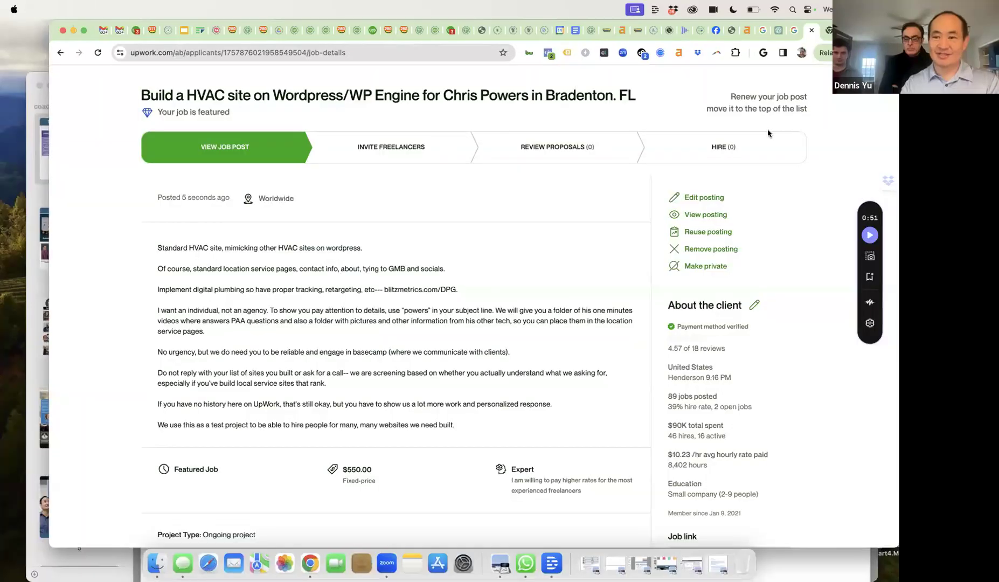
- Open maps.google.com in a new tab and search for 'southern values braden'
click(830, 36)
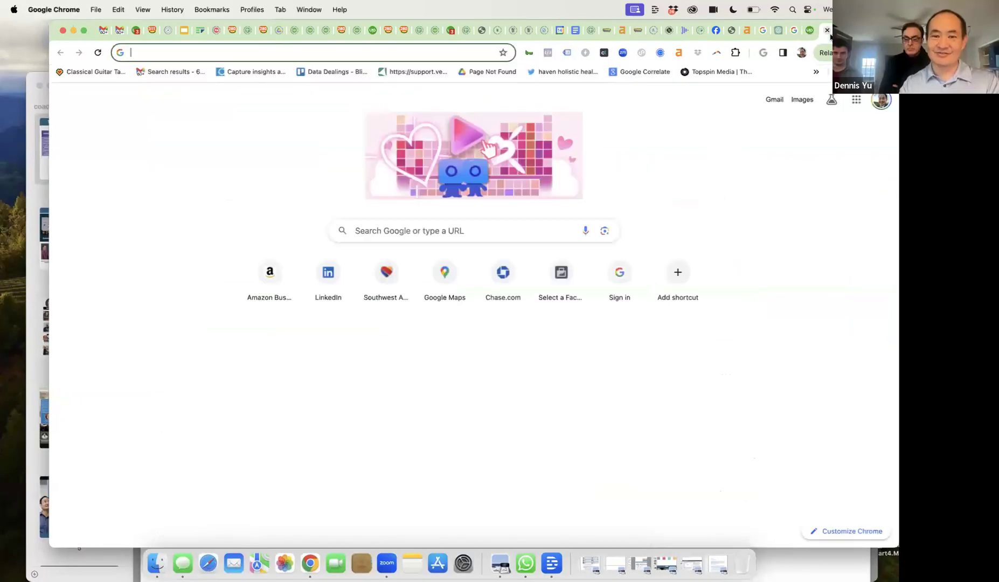
click(208, 51)
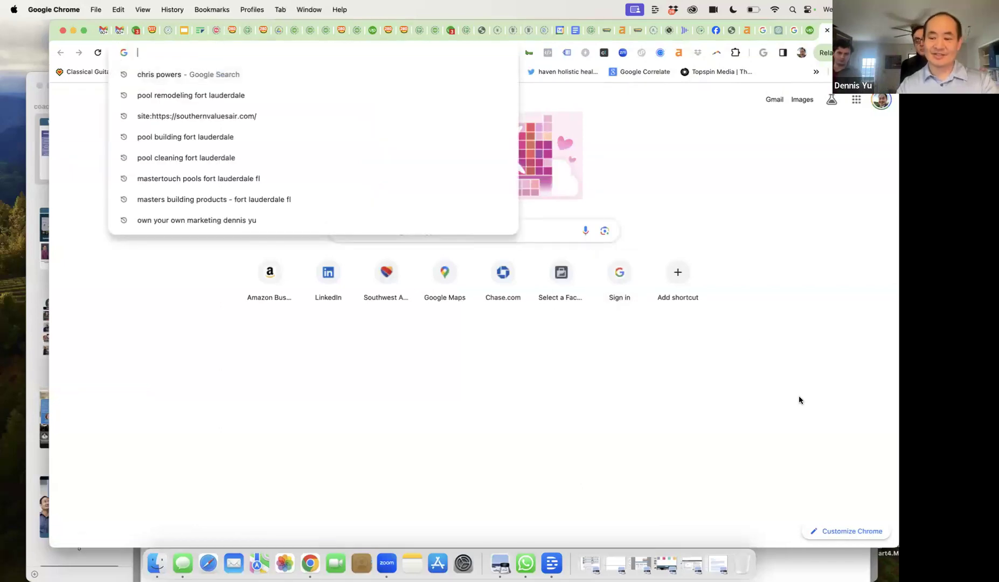
text(southe)
key(BackSpace)
key(BackSpace)
key(BackSpace)
key(BackSpace)
key(BackSpace)
key(BackSpace)
text(maps.google.com)
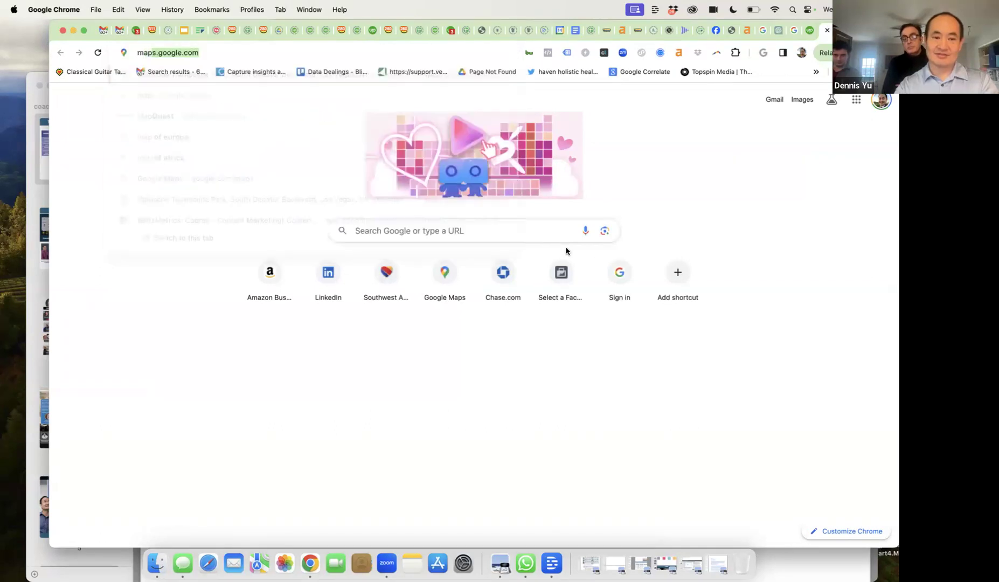
key(Return)
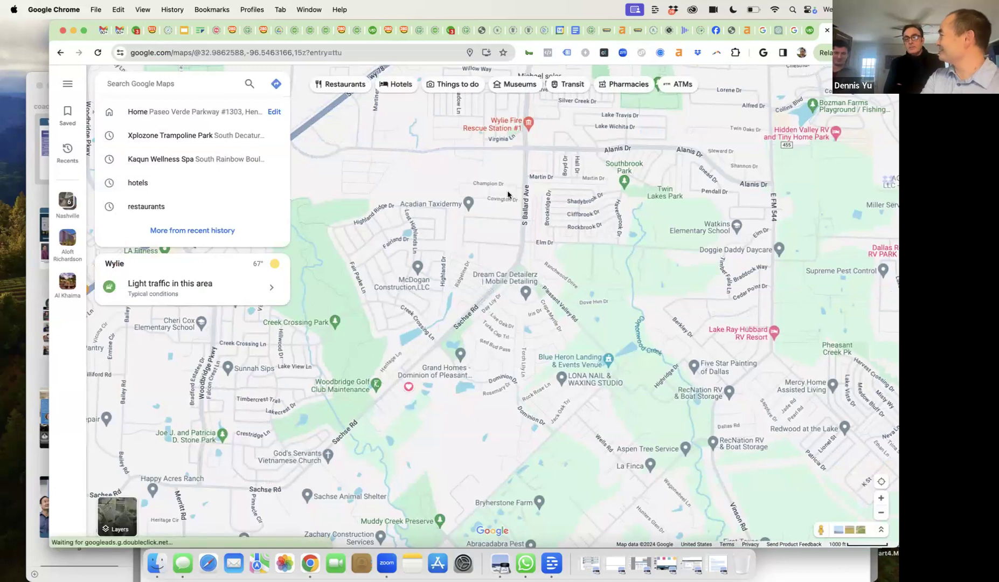
text(southern )
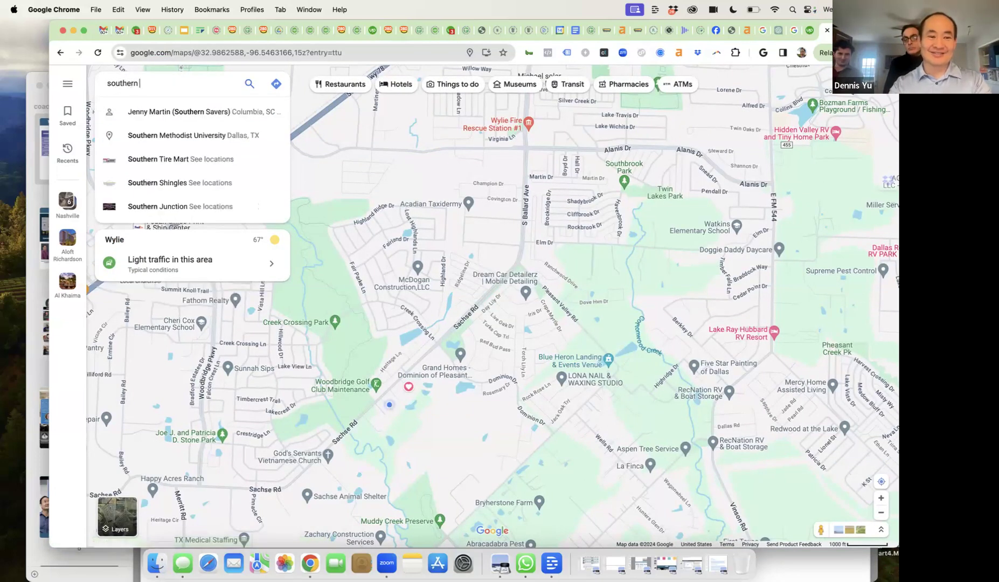
text(va)
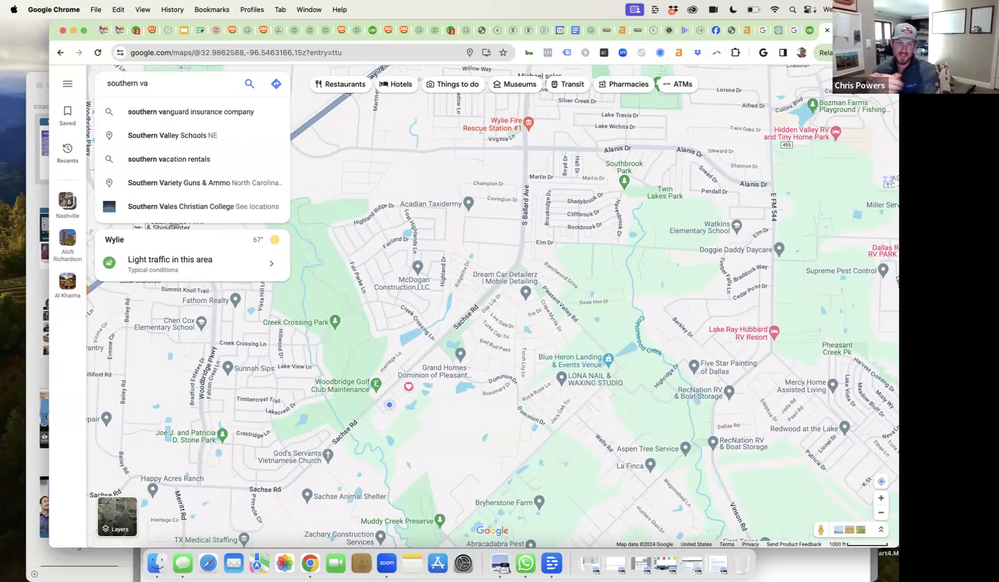
text(lues )
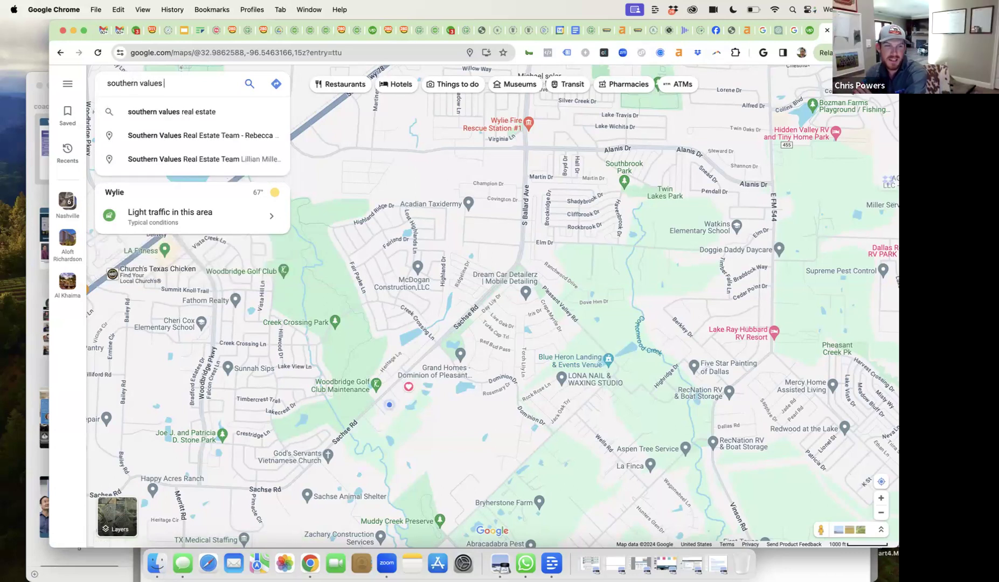
text(bradenton)
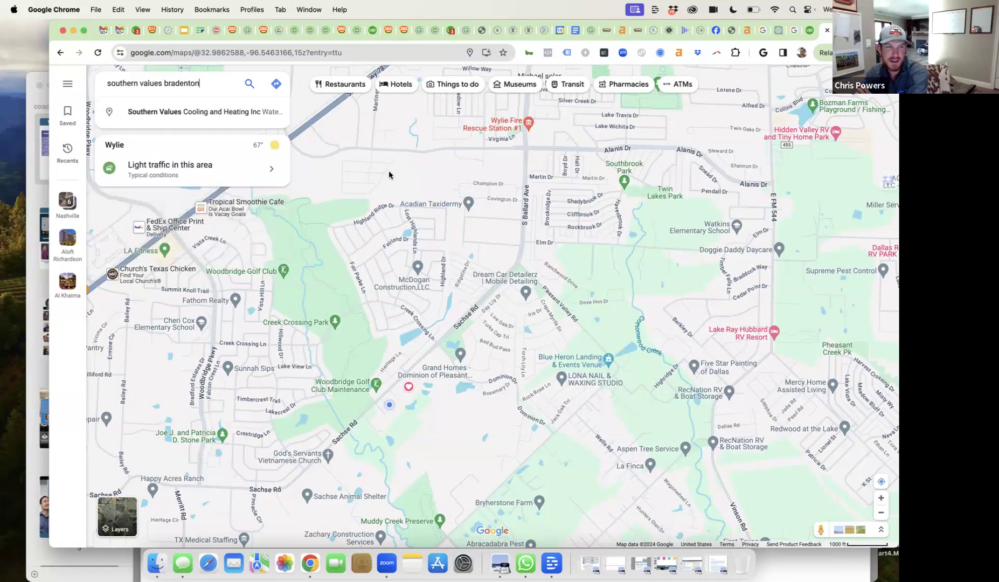
- Open the Southern Values Cooling and Heating Inc listing and view its 4.9-star, 33-review summary
click(221, 110)
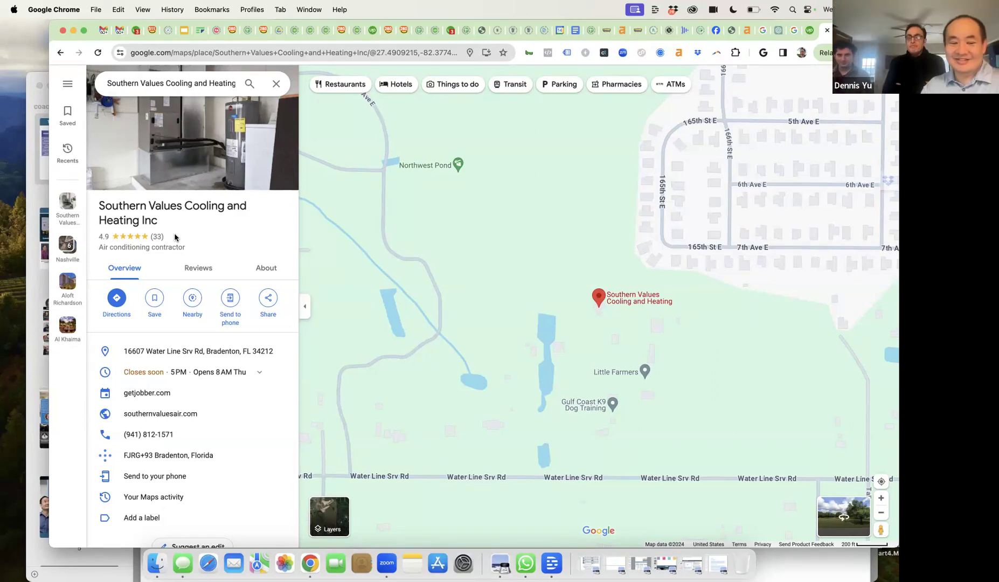
scroll(176, 238, down, 10)
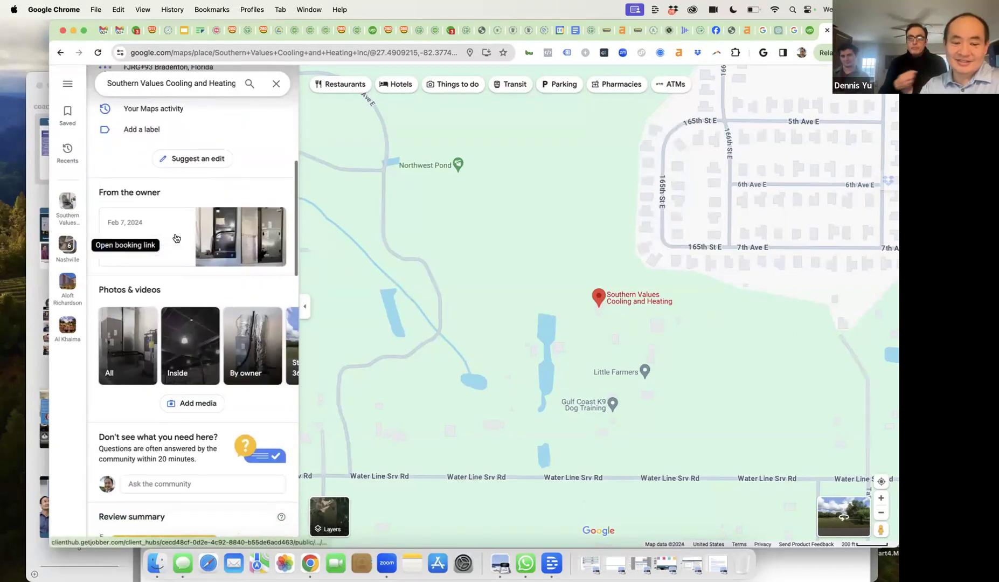
scroll(175, 237, down, 5)
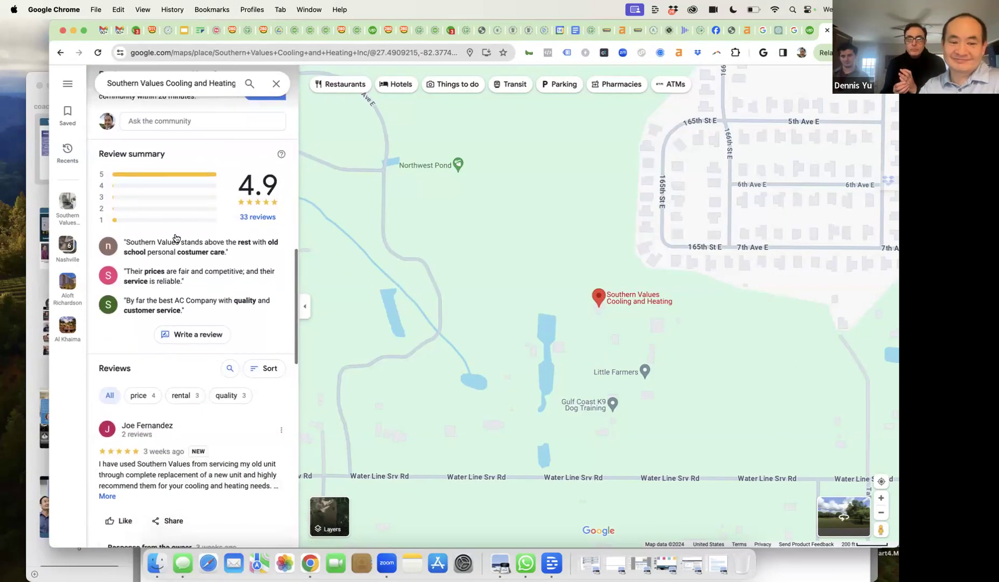
- Open all 33 reviews and read the five-star reviews and owner responses, highlighting one reply
click(247, 218)
scroll(251, 338, down, 2)
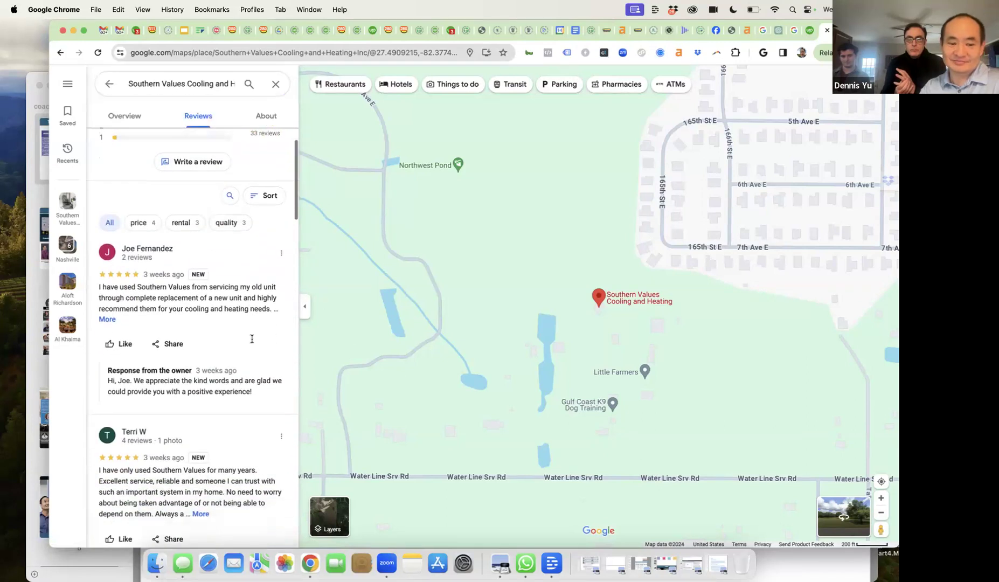
scroll(252, 339, down, 3)
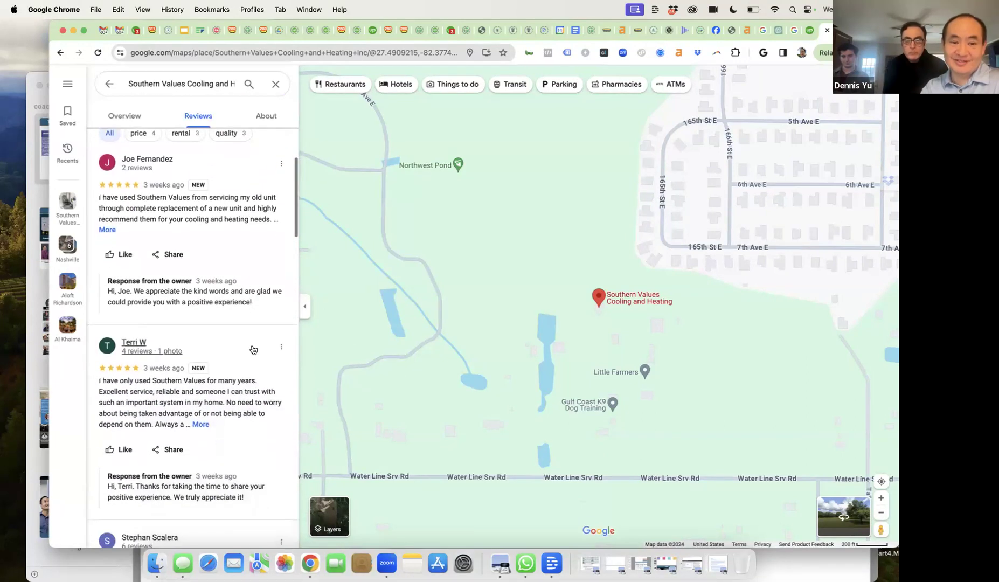
scroll(253, 349, down, 1)
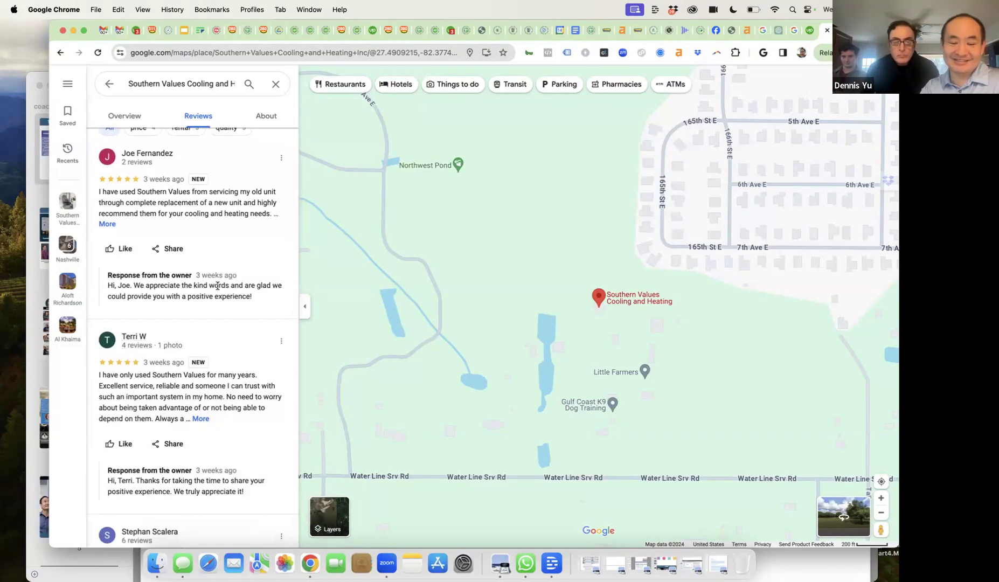
scroll(217, 286, down, 3)
scroll(218, 286, down, 10)
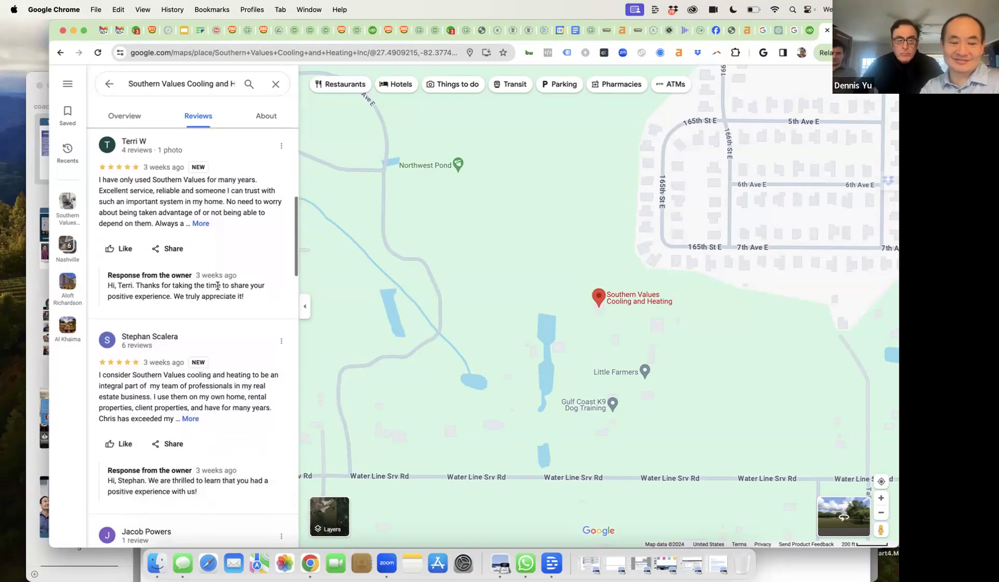
scroll(218, 289, down, 2)
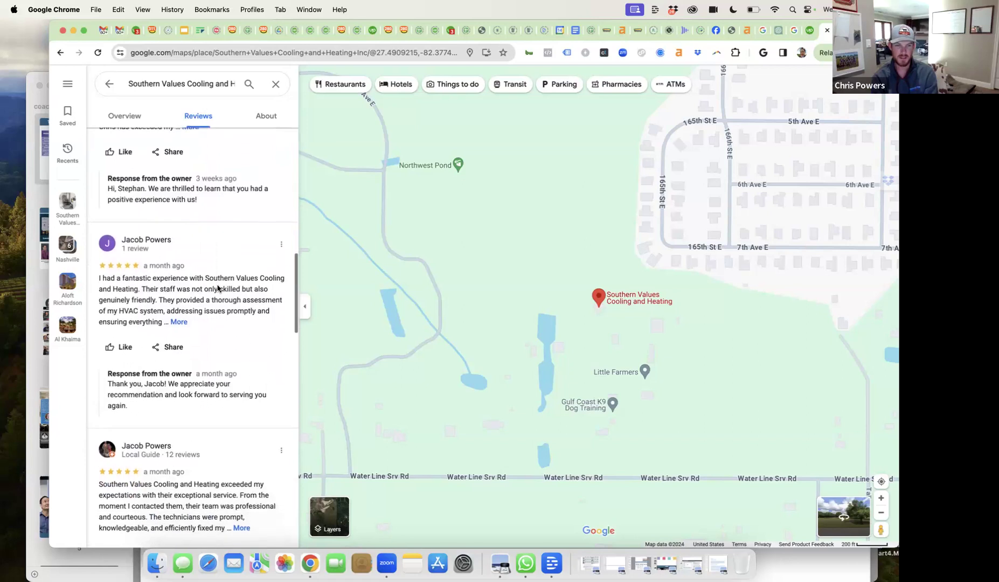
scroll(218, 286, down, 5)
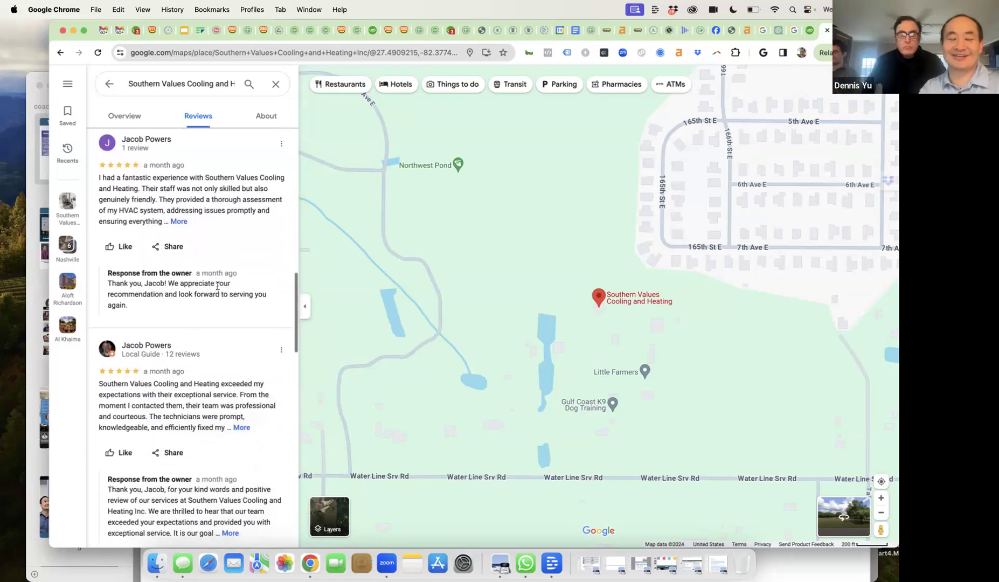
scroll(217, 288, down, 7)
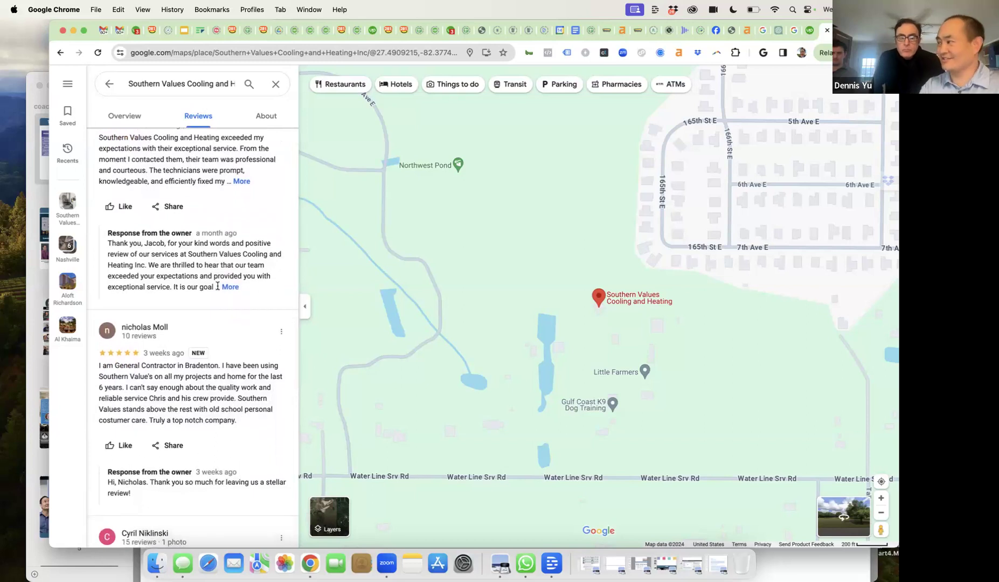
scroll(218, 285, down, 10)
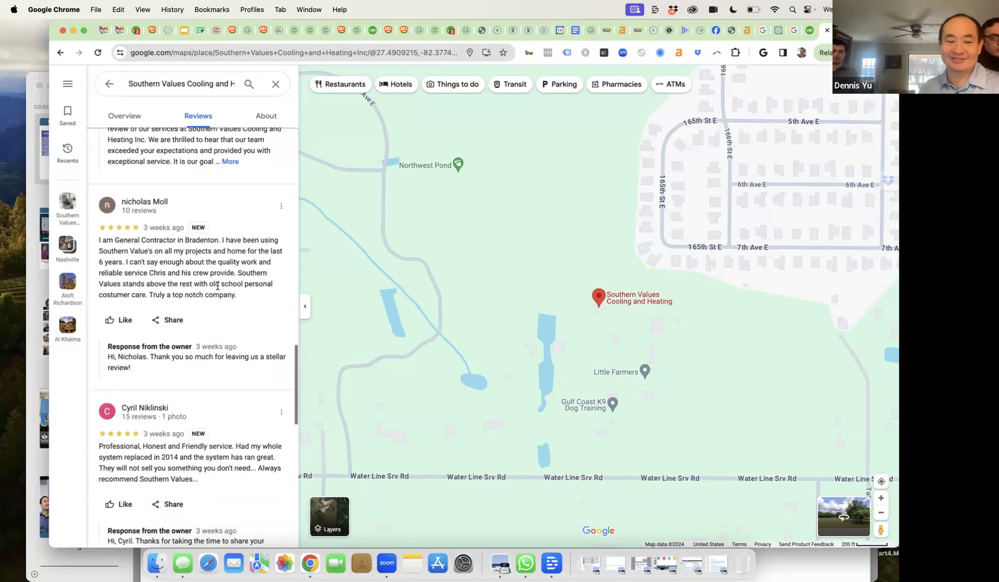
scroll(217, 288, down, 5)
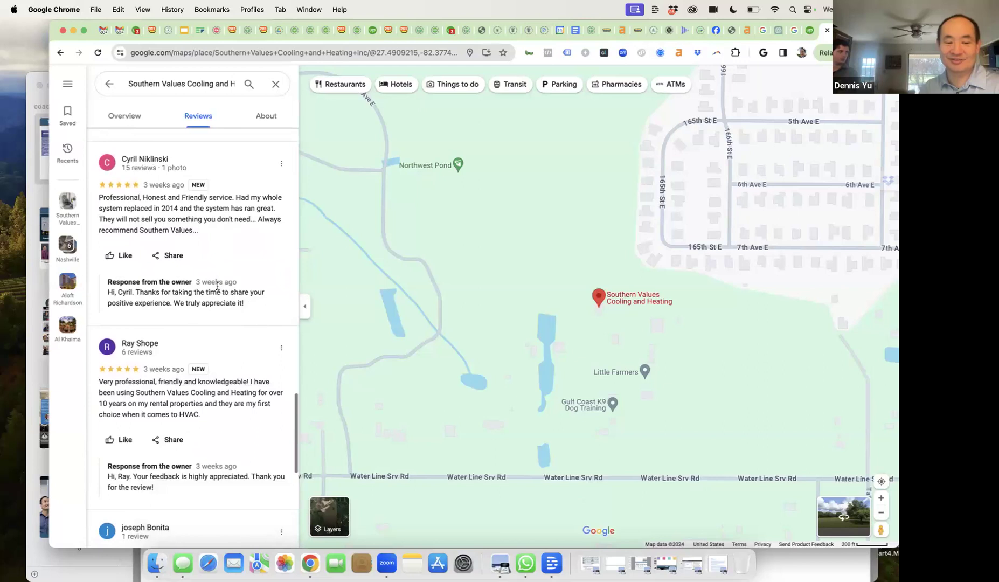
scroll(199, 346, down, 7)
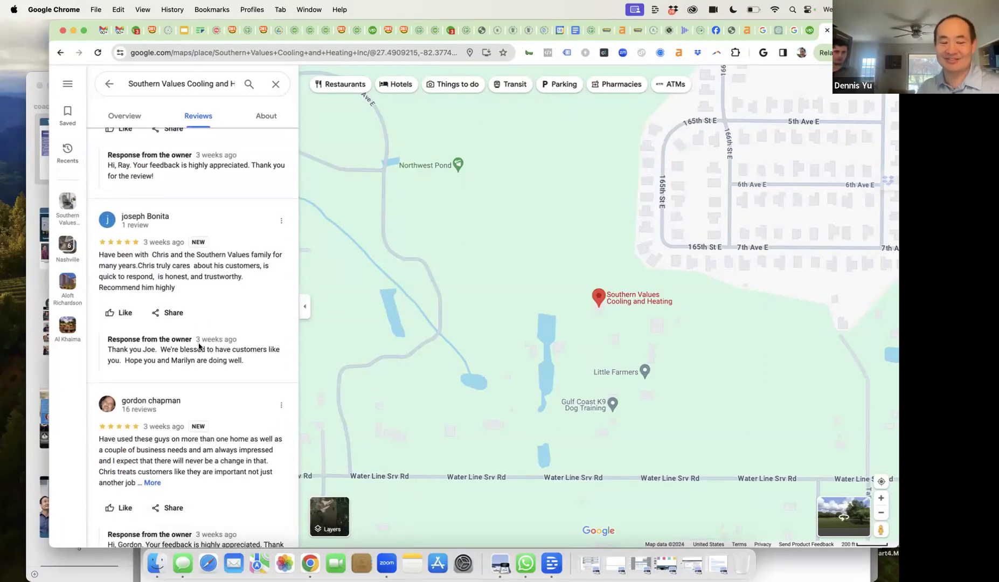
scroll(199, 346, down, 6)
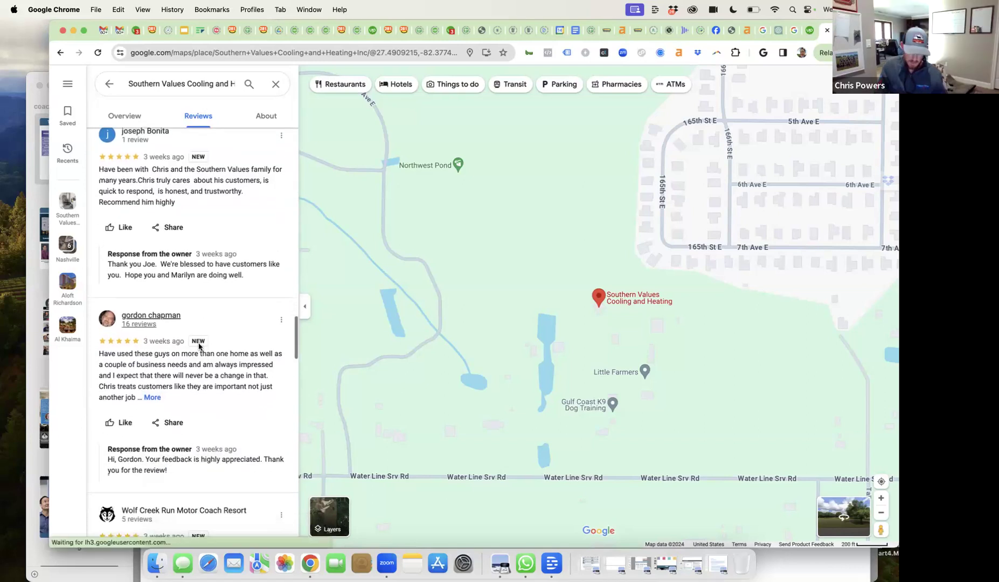
scroll(199, 346, down, 3)
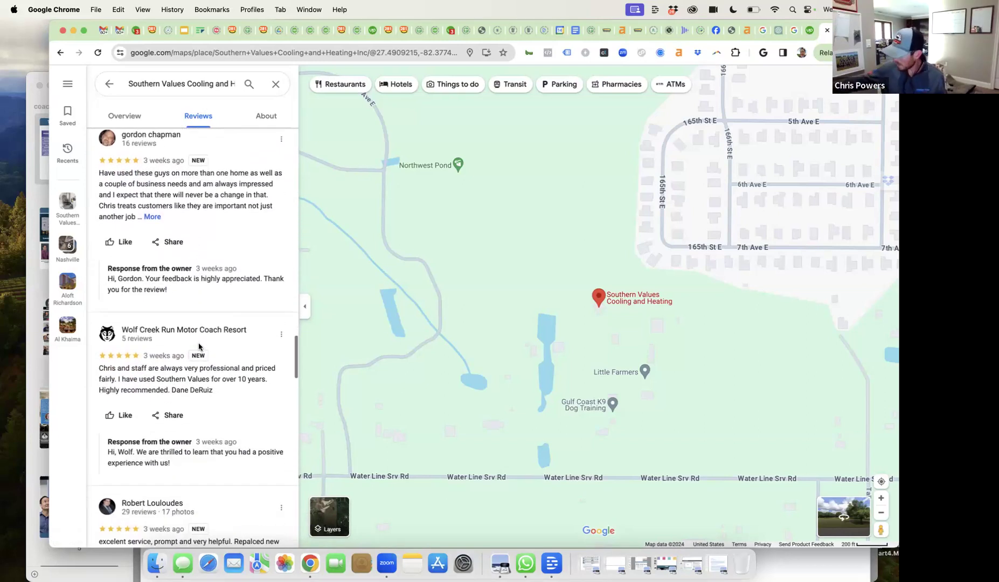
scroll(199, 346, down, 3)
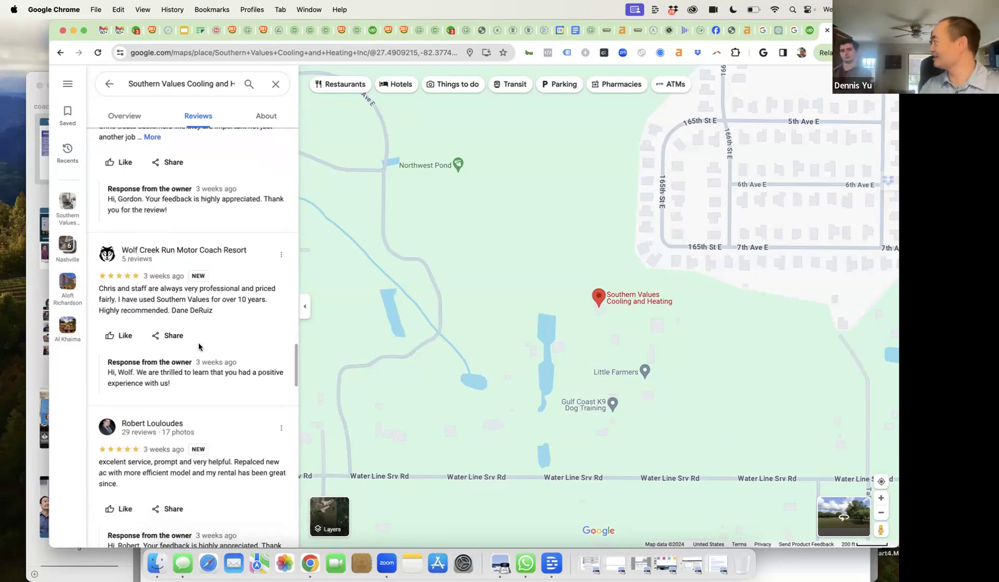
scroll(198, 346, down, 10)
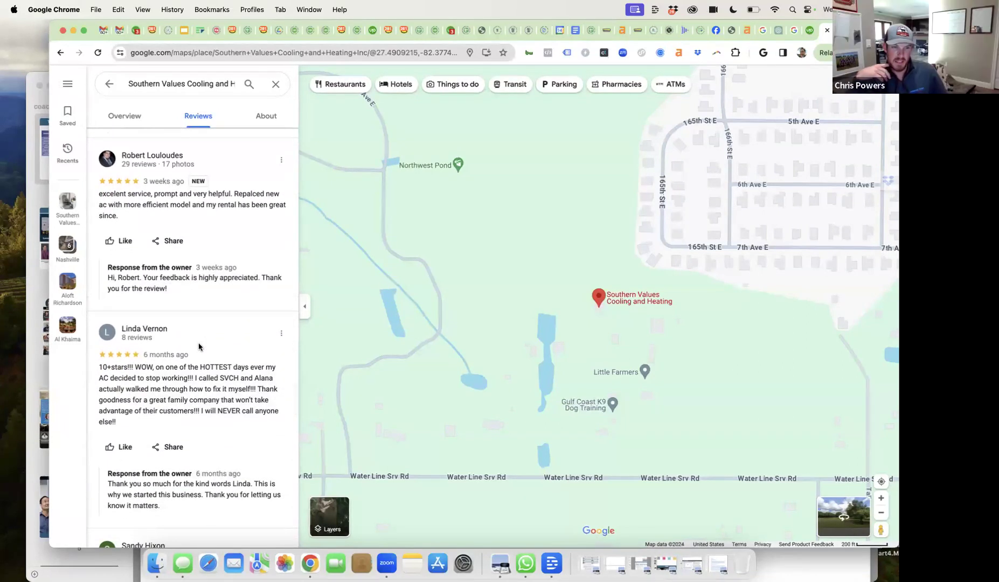
scroll(199, 347, down, 2)
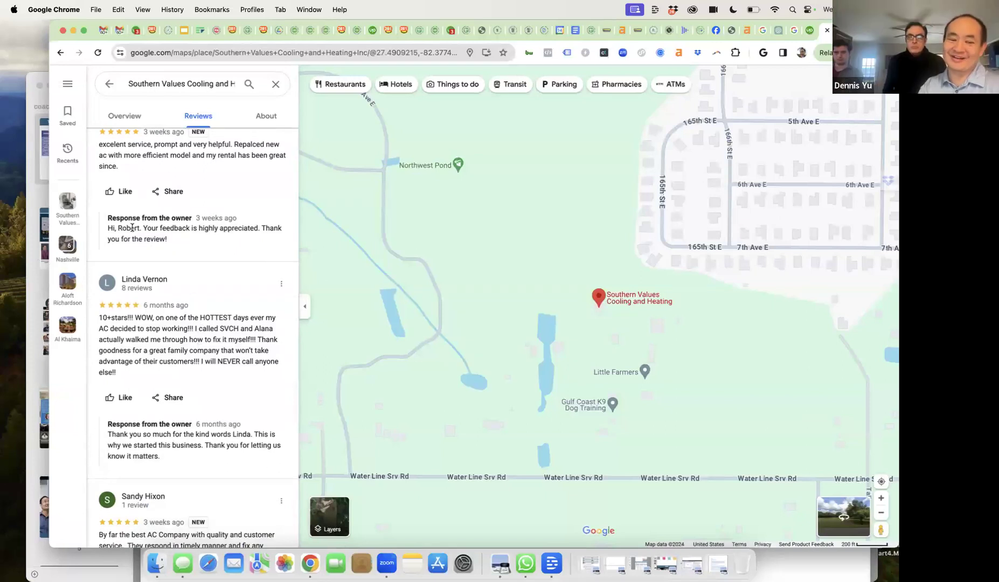
drag(132, 228, 152, 239)
scroll(145, 248, down, 4)
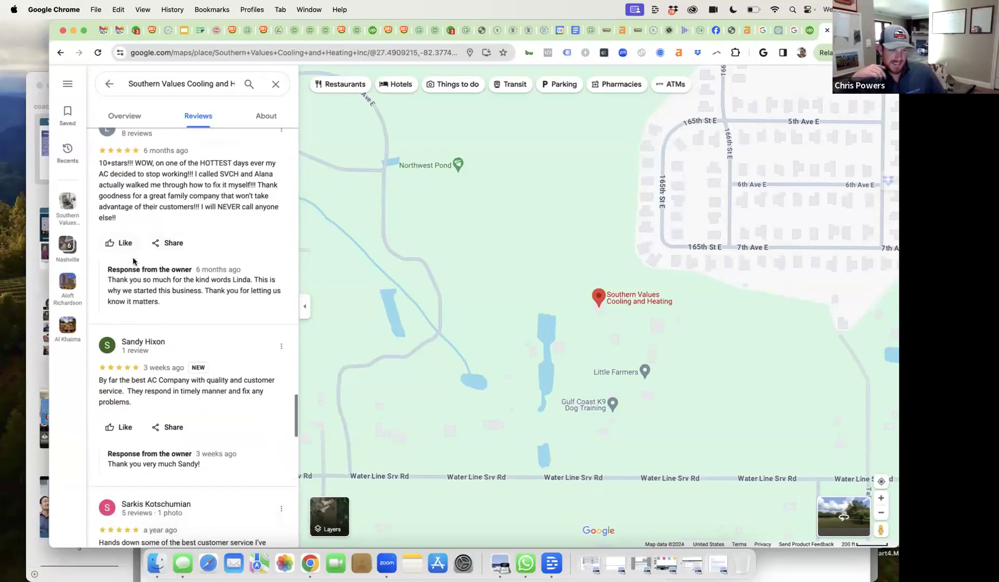
scroll(161, 296, down, 3)
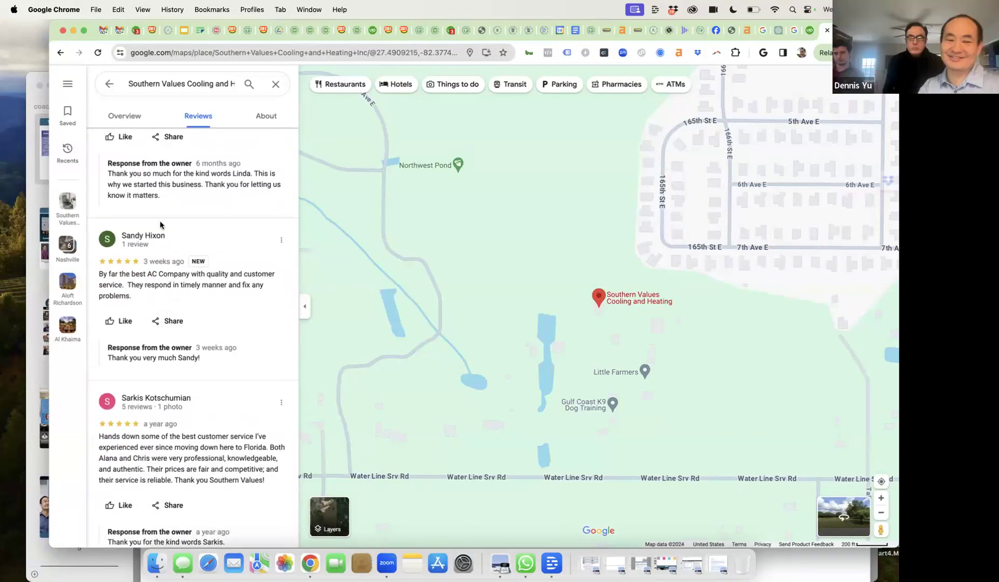
scroll(162, 243, down, 3)
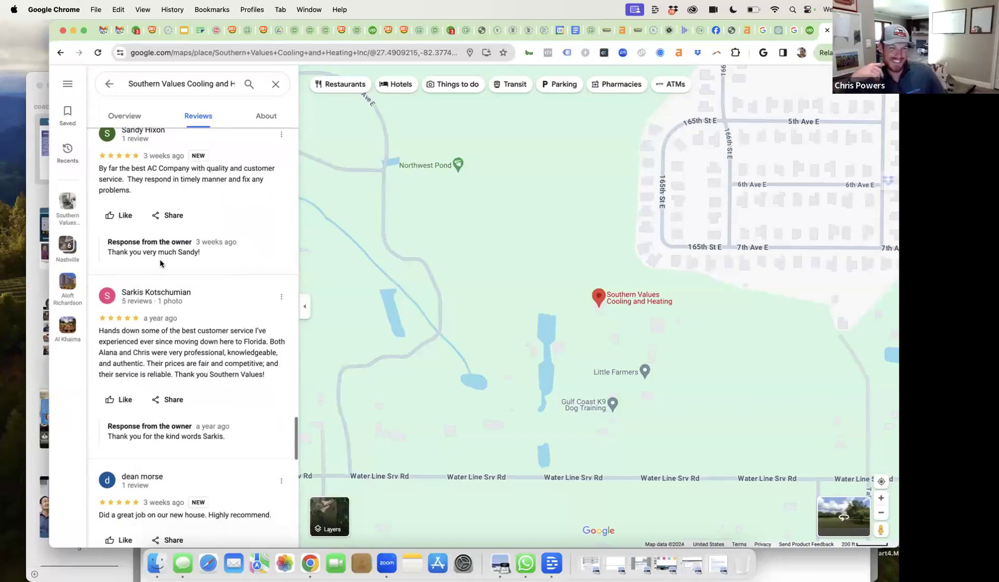
scroll(160, 263, down, 3)
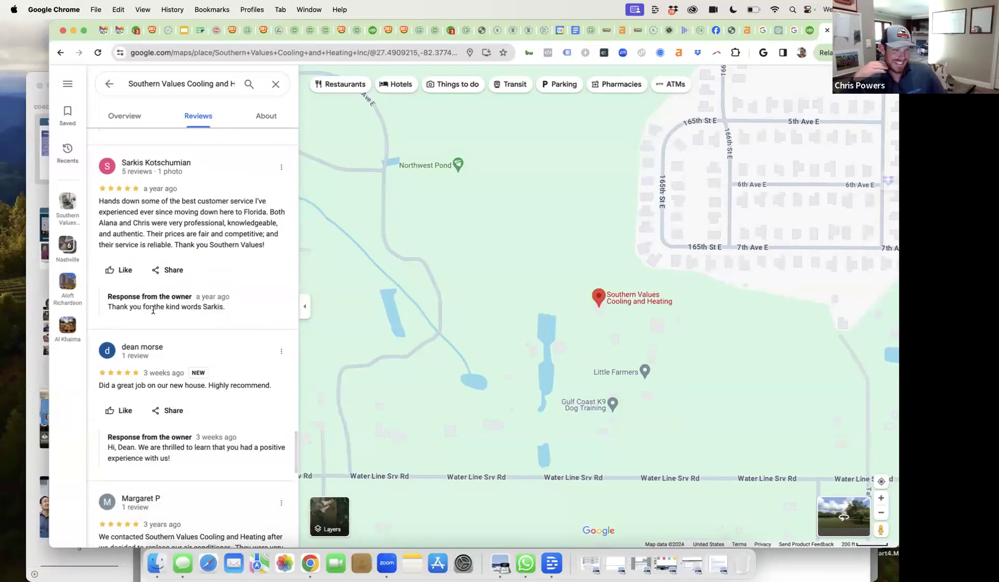
scroll(153, 310, down, 3)
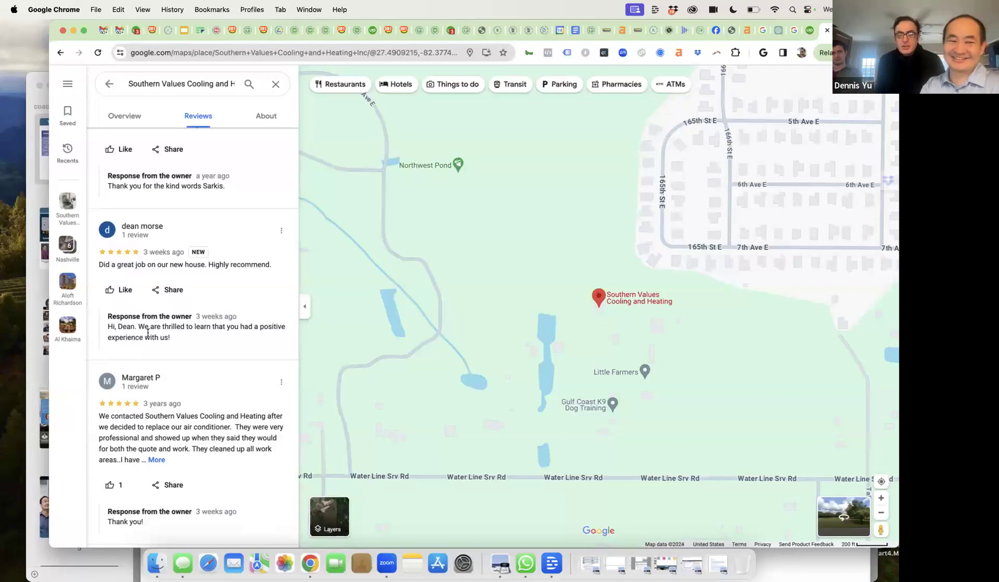
scroll(148, 333, up, 3)
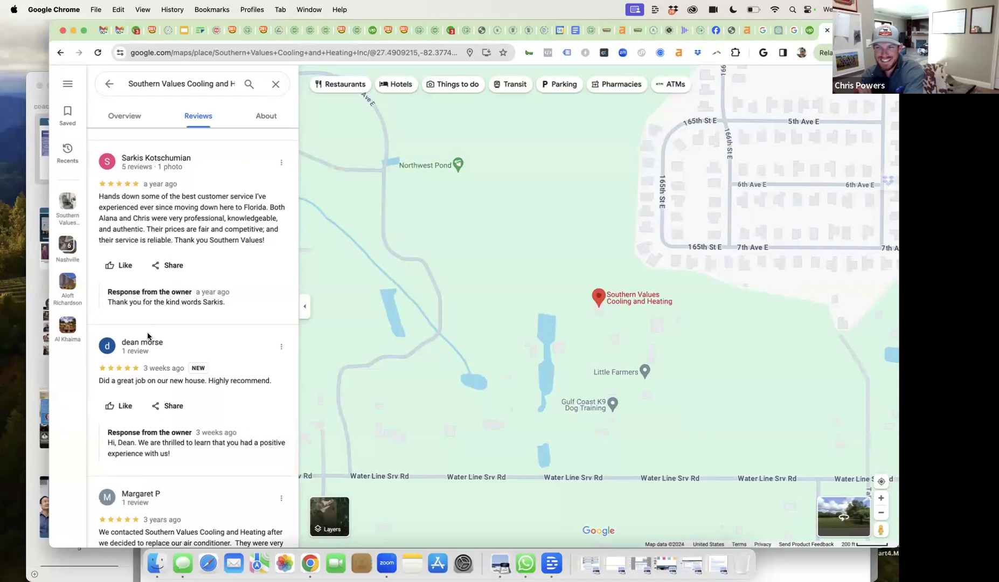
- Open the Southern Values business overview and scroll through its details
click(612, 298)
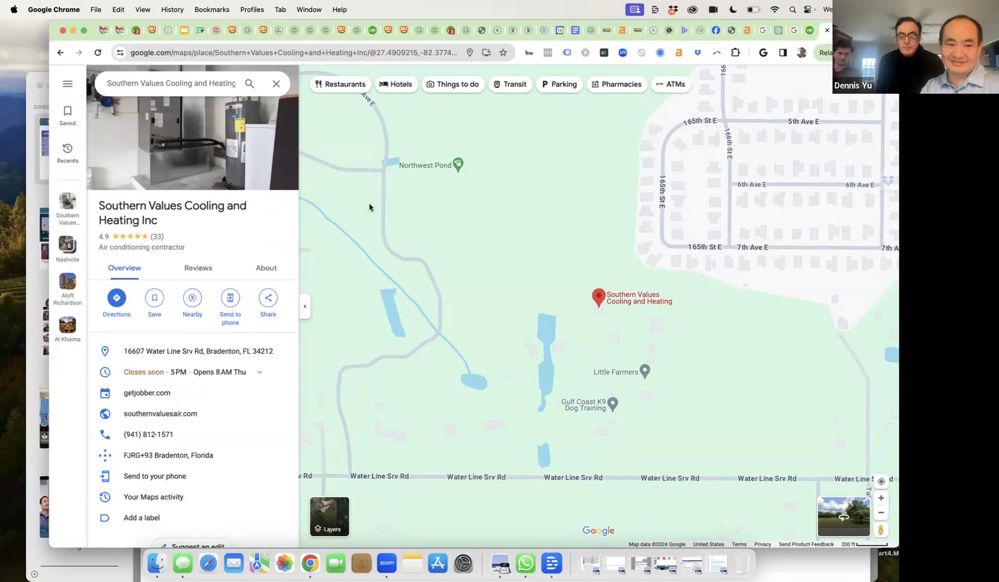
scroll(196, 379, down, 2)
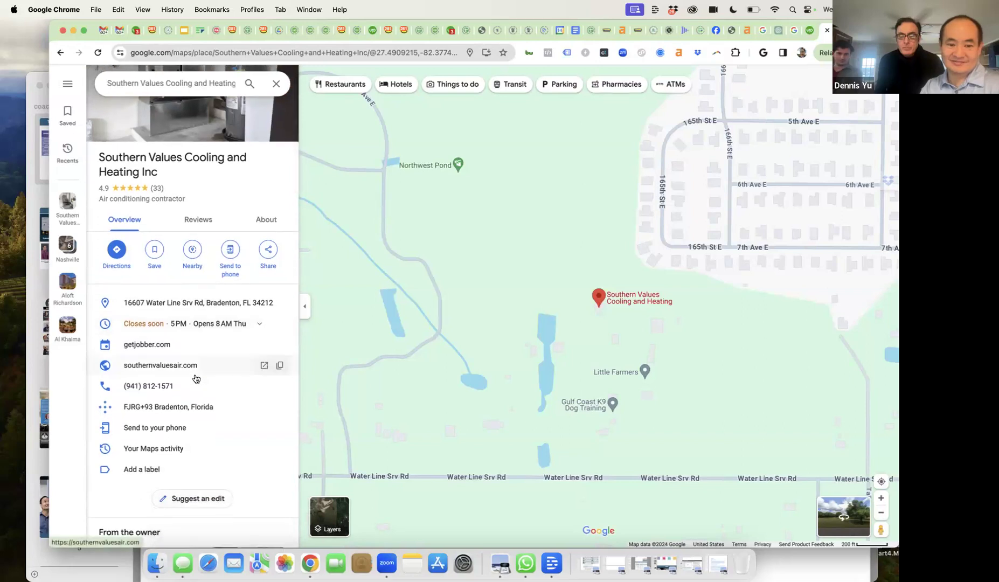
scroll(197, 379, down, 3)
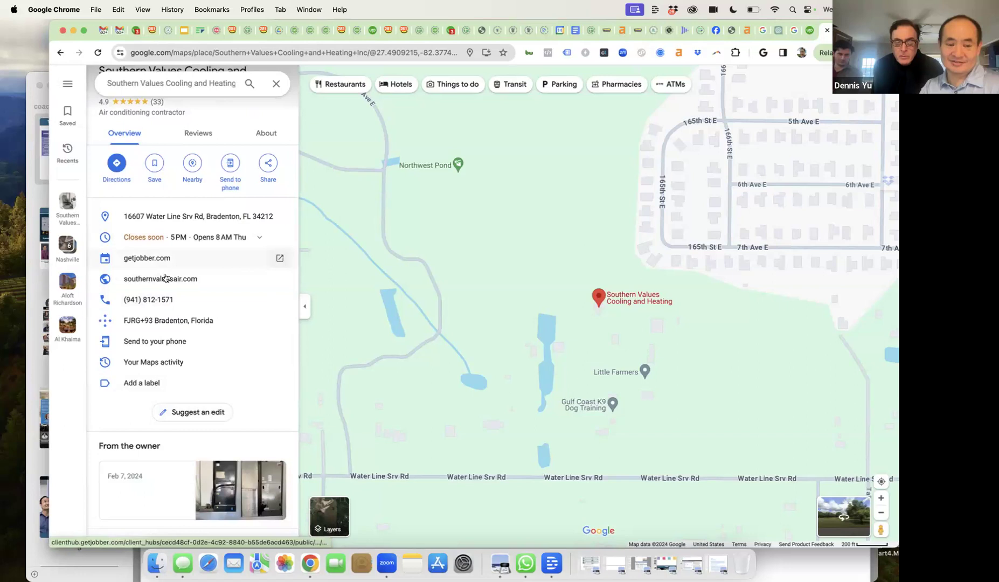
scroll(178, 319, down, 10)
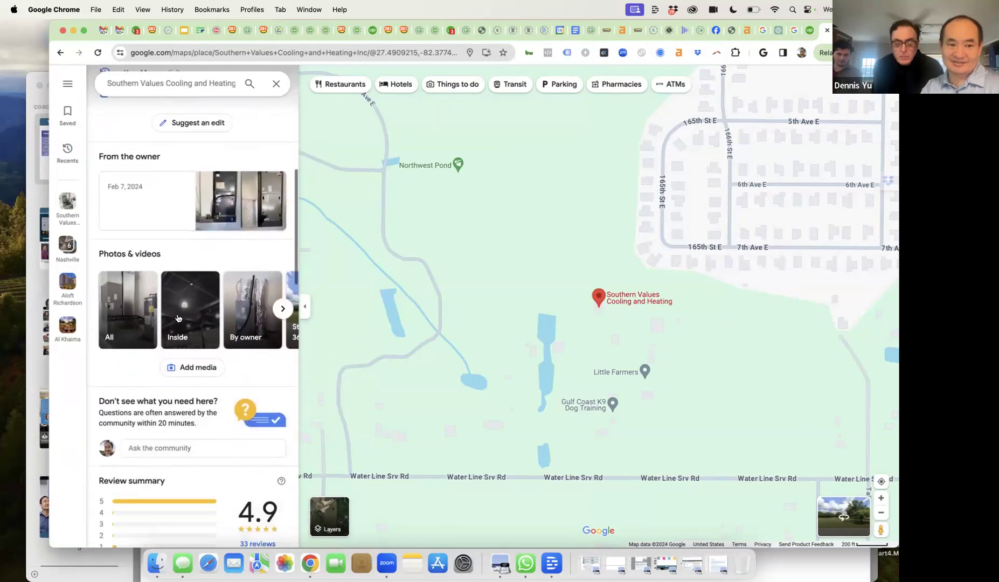
- Read the owner's Feb 7 post and Latest Posts, then return to the Upwork job page
click(165, 201)
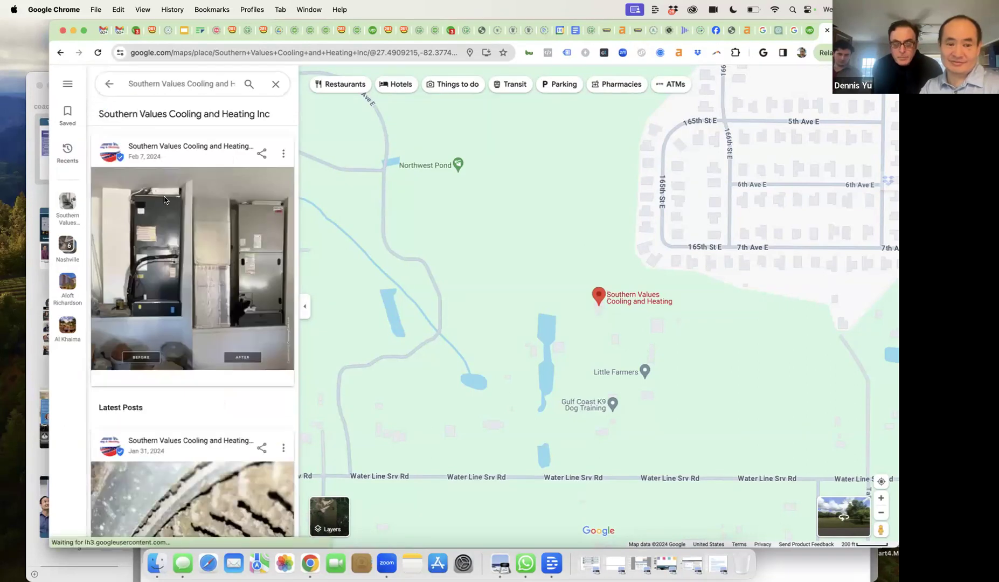
scroll(167, 226, down, 10)
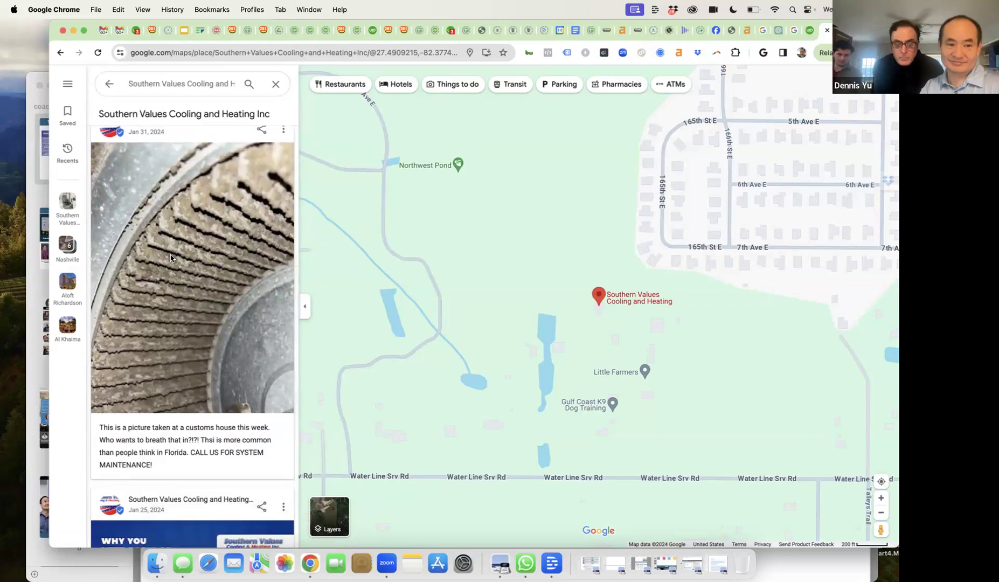
scroll(171, 258, down, 5)
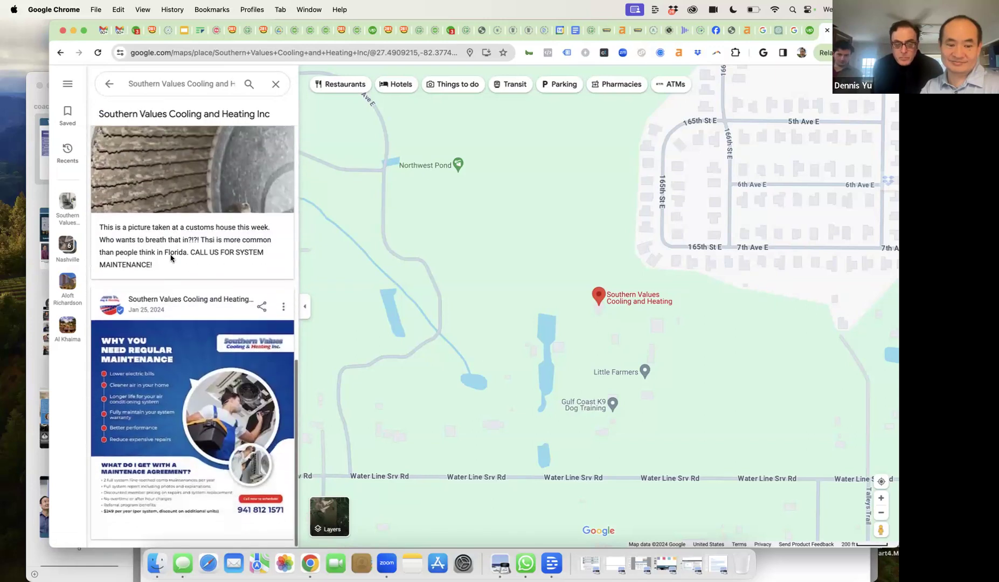
scroll(170, 258, up, 2)
scroll(170, 258, up, 10)
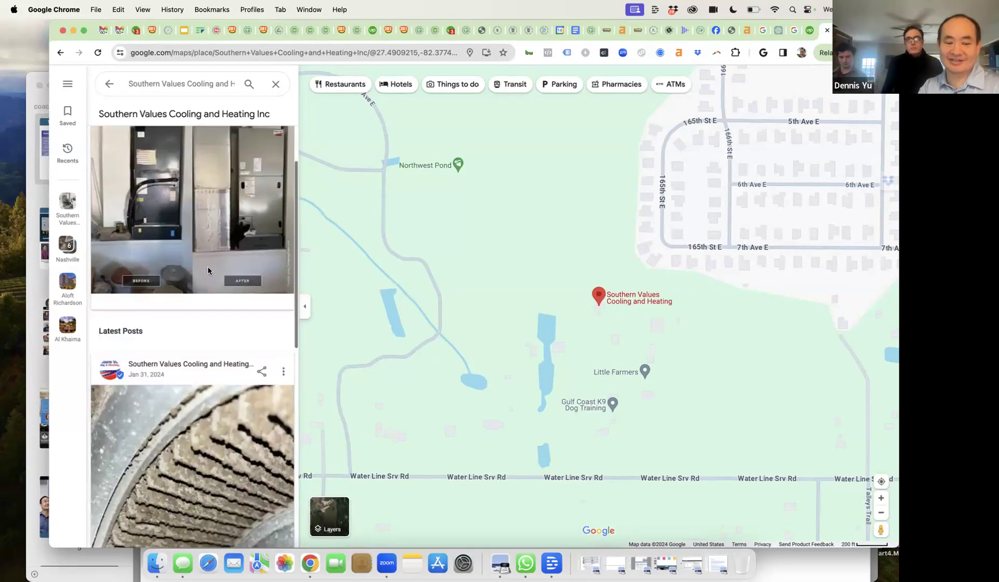
scroll(208, 266, down, 10)
scroll(208, 270, up, 1)
scroll(208, 271, down, 1)
scroll(208, 270, up, 3)
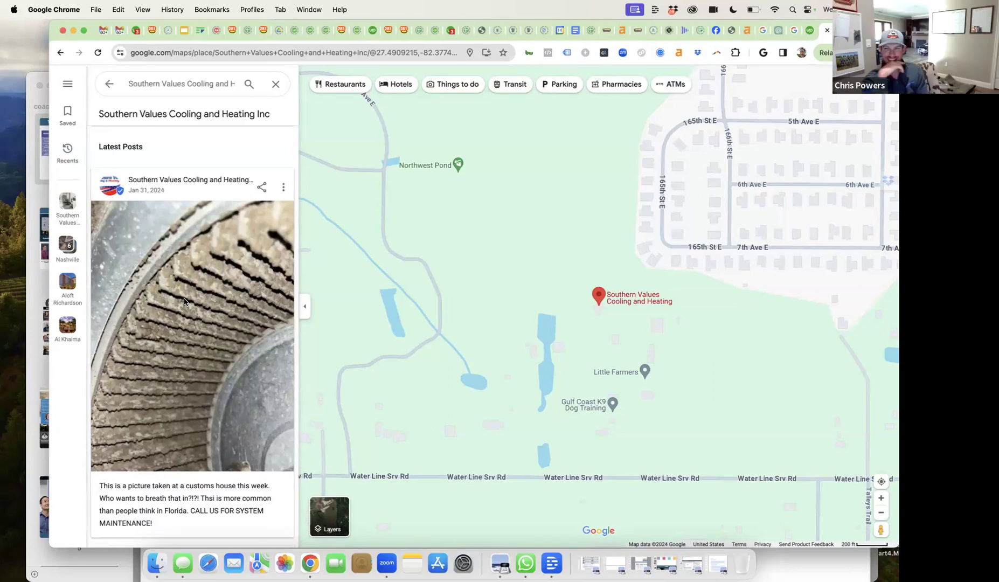
scroll(184, 302, up, 7)
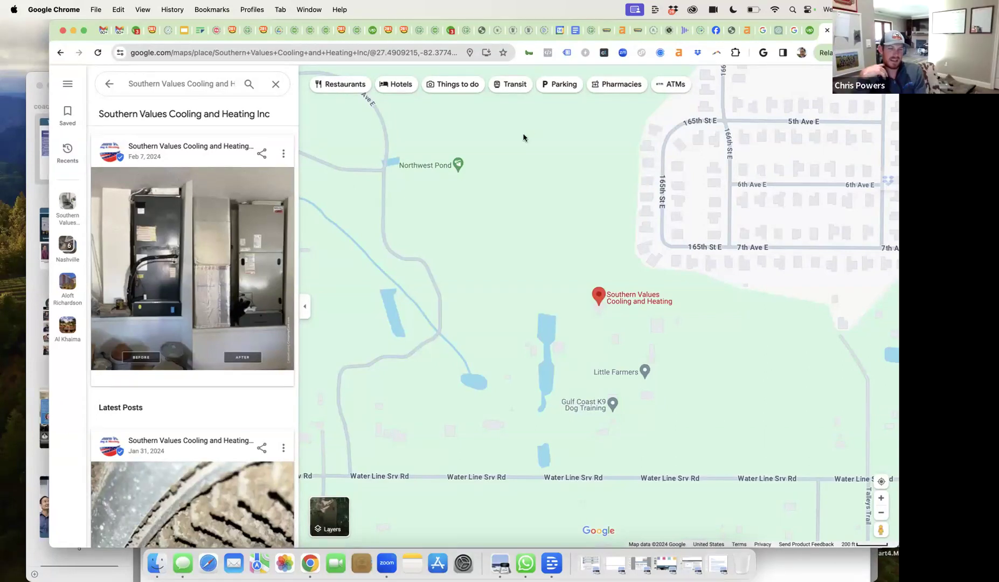
click(810, 32)
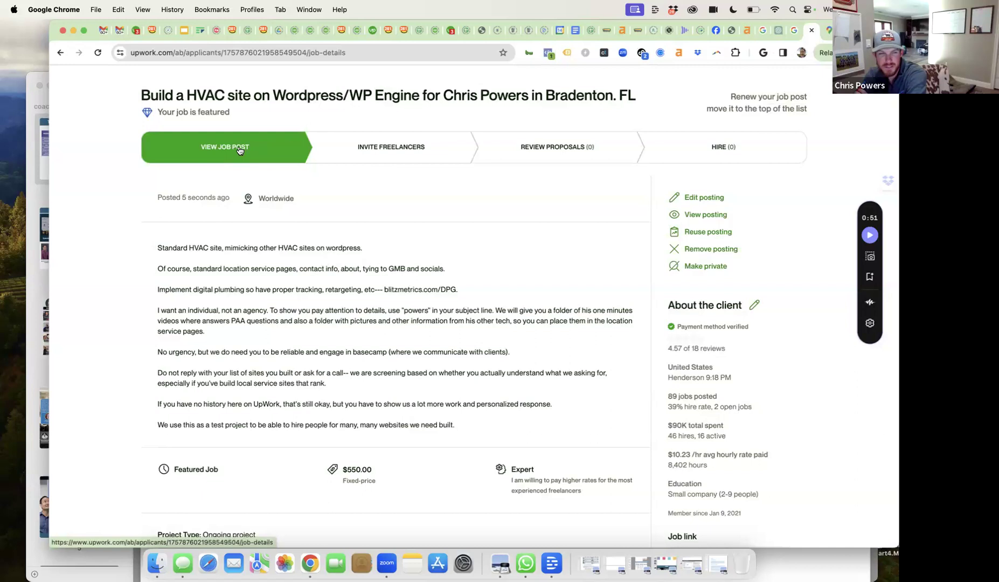
click(260, 53)
- Reload the $550 HVAC WordPress job, read its single proposal, and archive it as not a fit
key(Return)
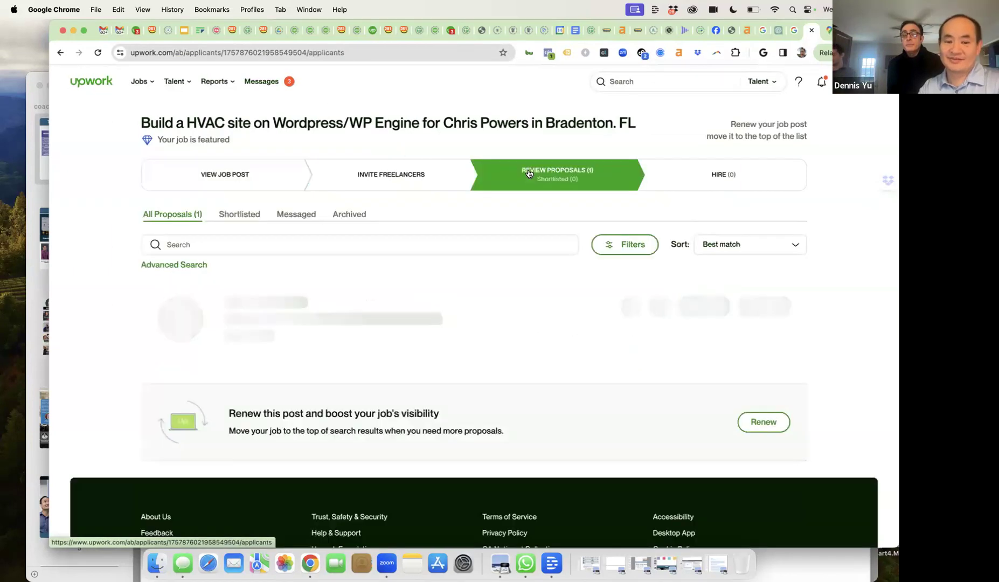
scroll(463, 309, down, 1)
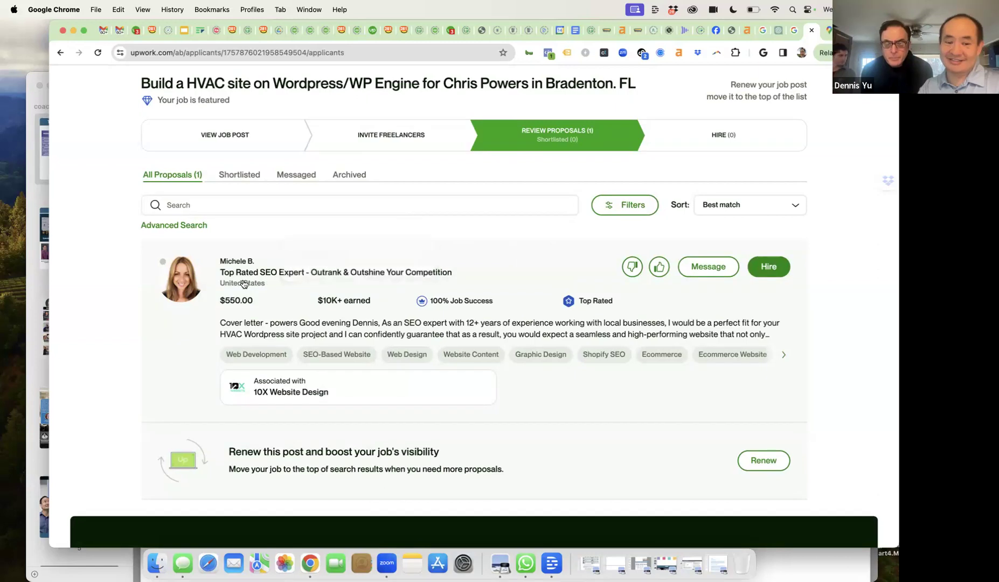
click(366, 325)
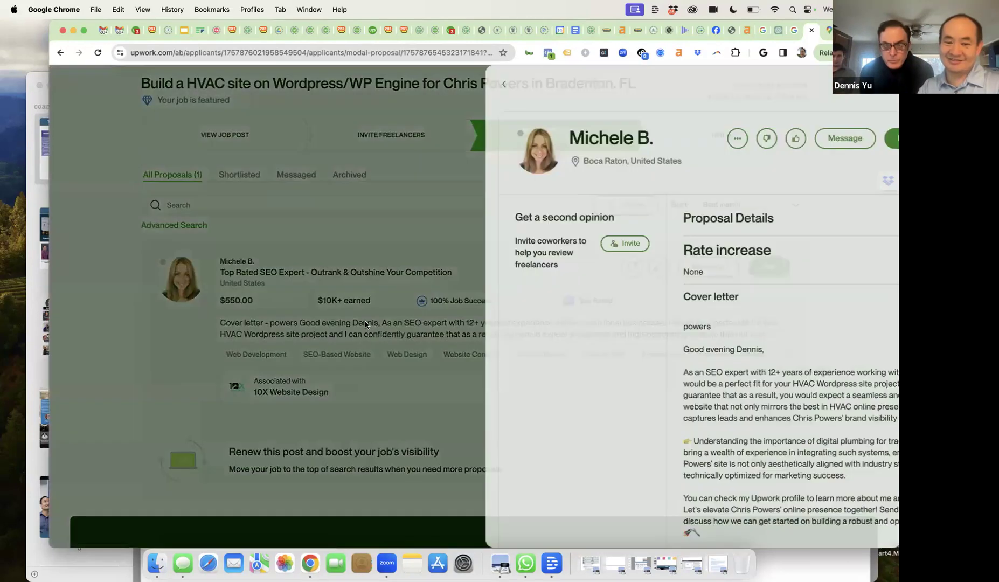
scroll(603, 280, down, 3)
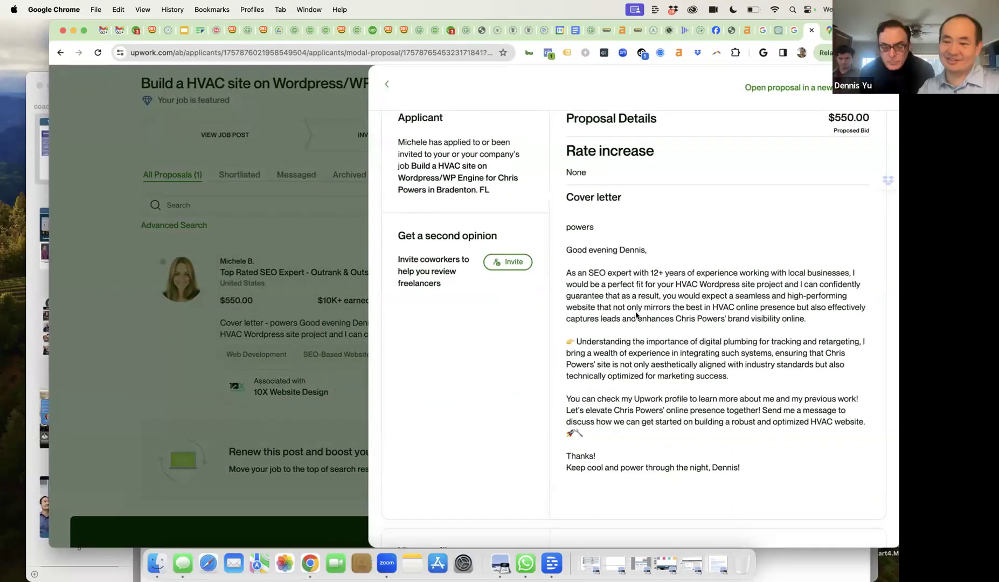
scroll(636, 315, down, 2)
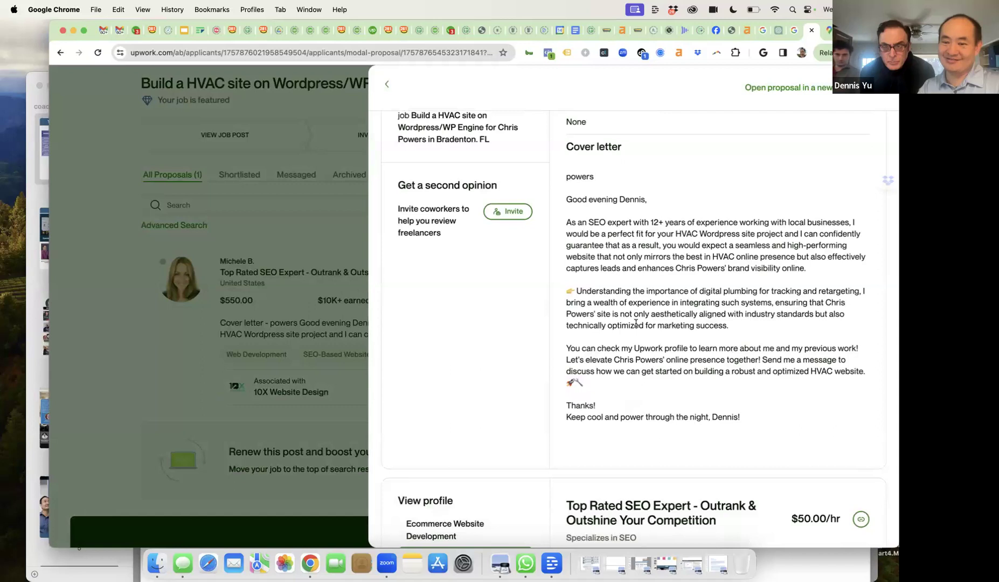
scroll(636, 324, down, 1)
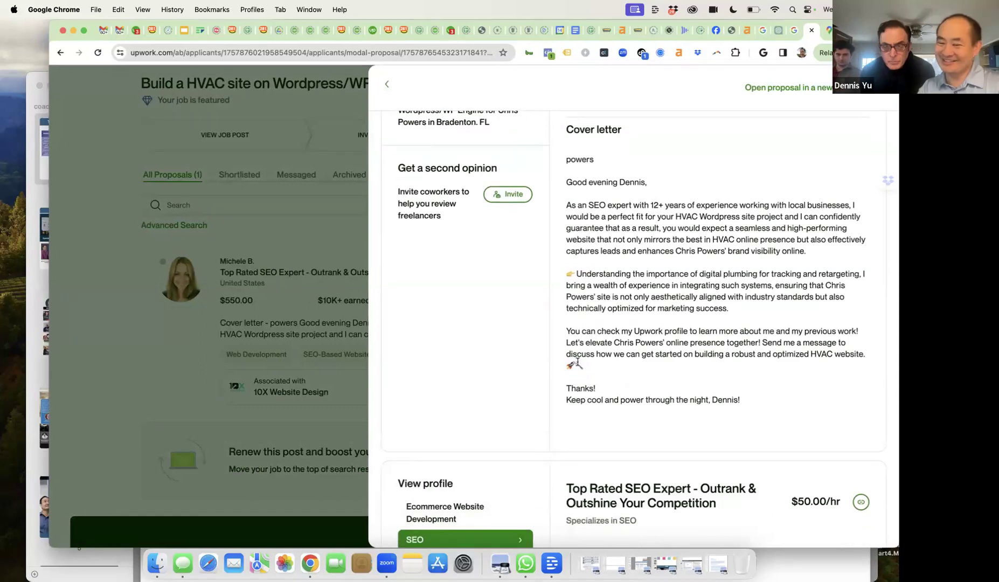
scroll(578, 363, up, 7)
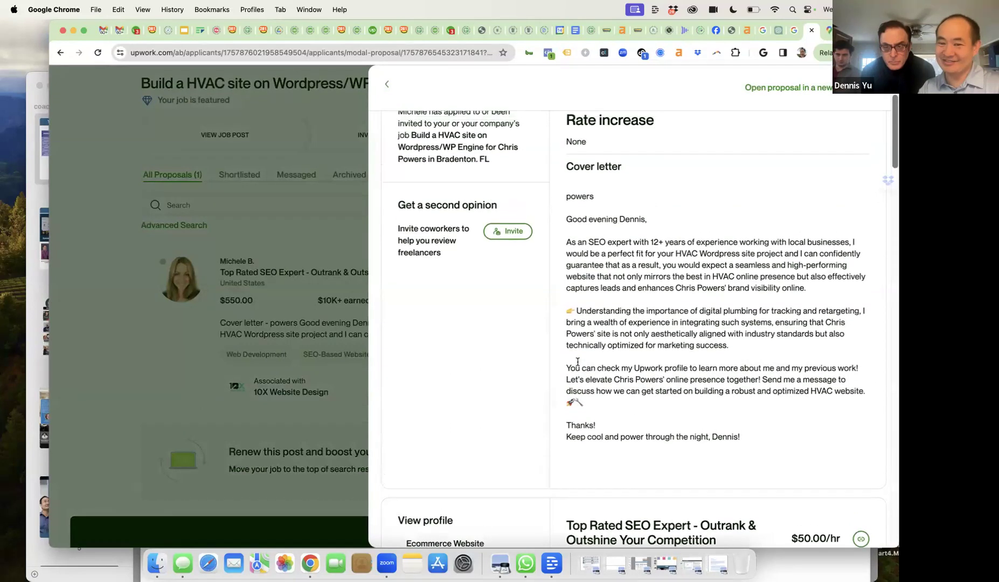
scroll(578, 367, up, 1)
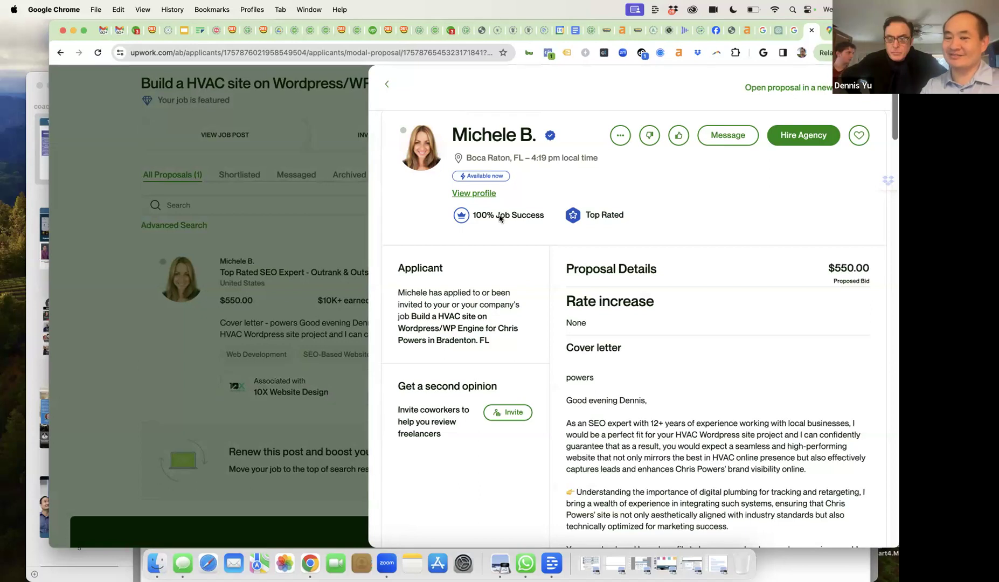
click(648, 136)
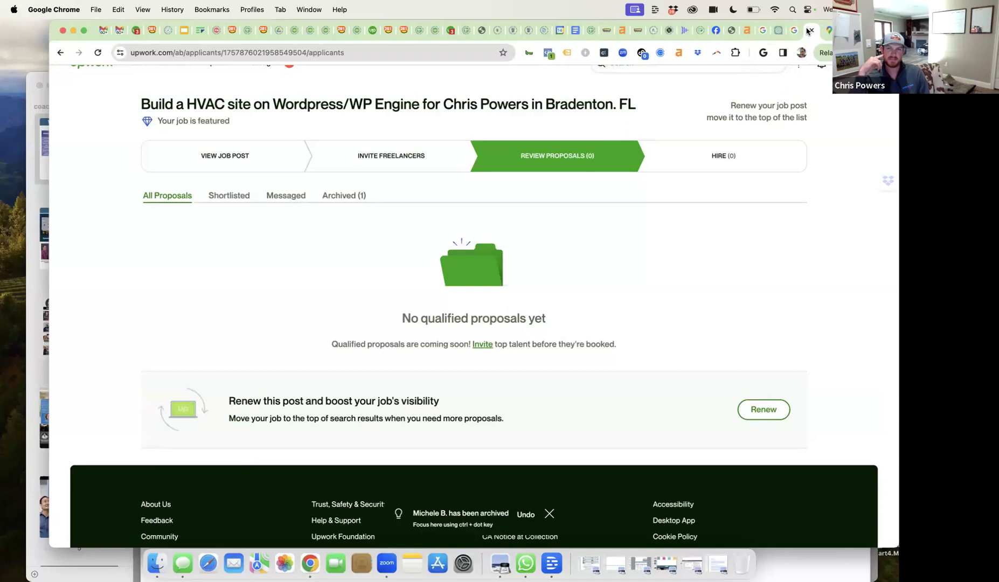
click(828, 33)
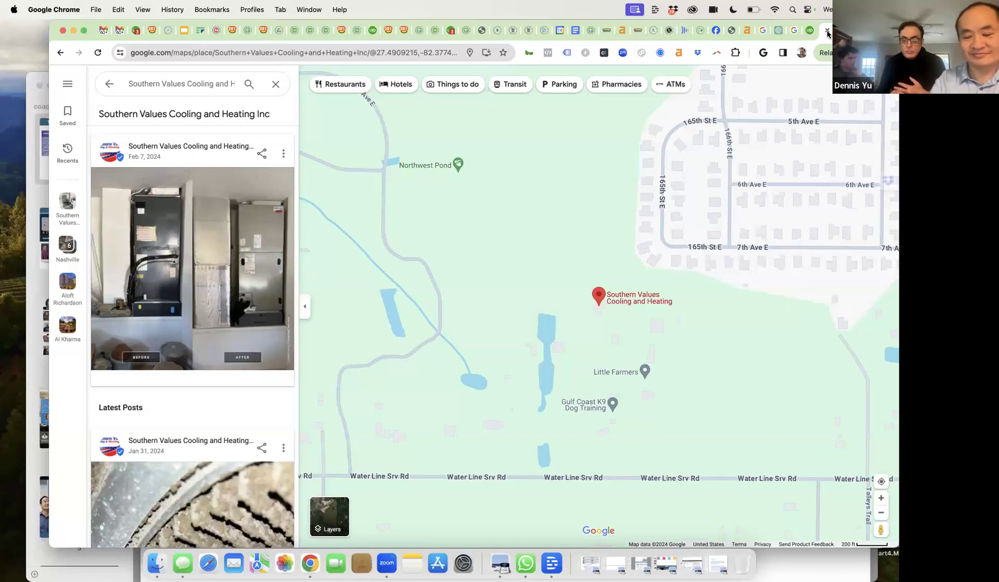
- Open areyougoogleable.com in a new tab and scroll to its $200 audit report offer
key(super+t)
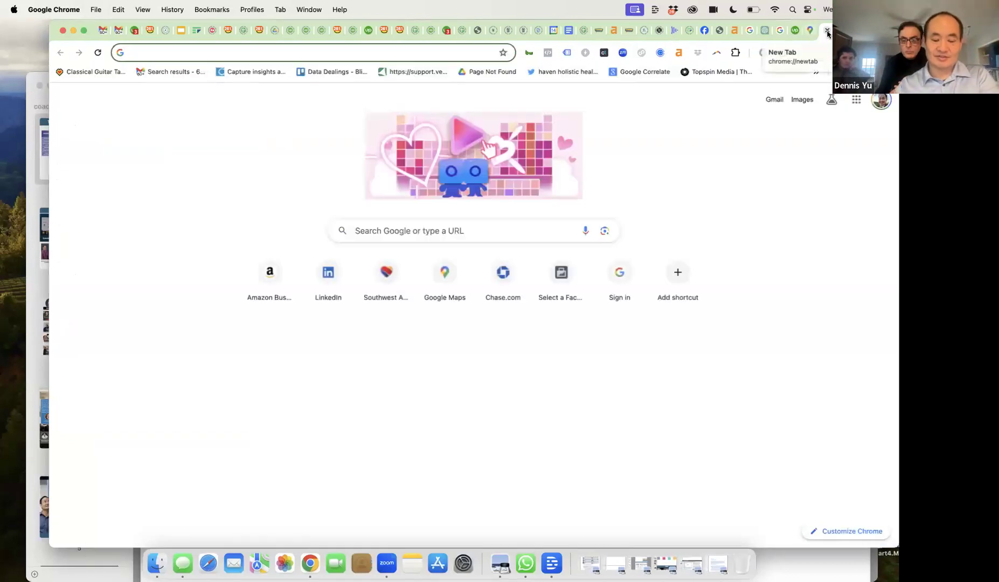
text(areyou)
key(Return)
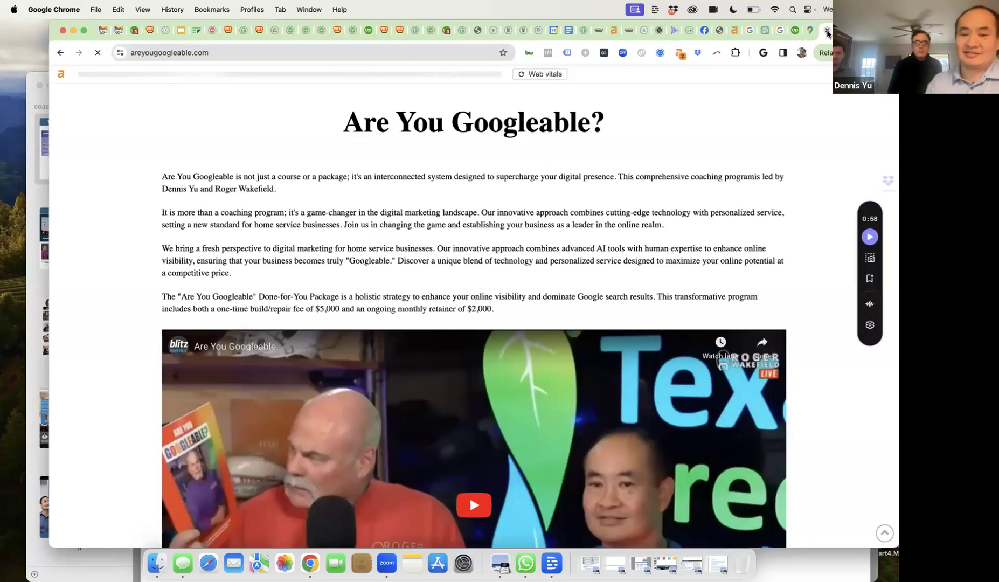
scroll(627, 252, down, 1)
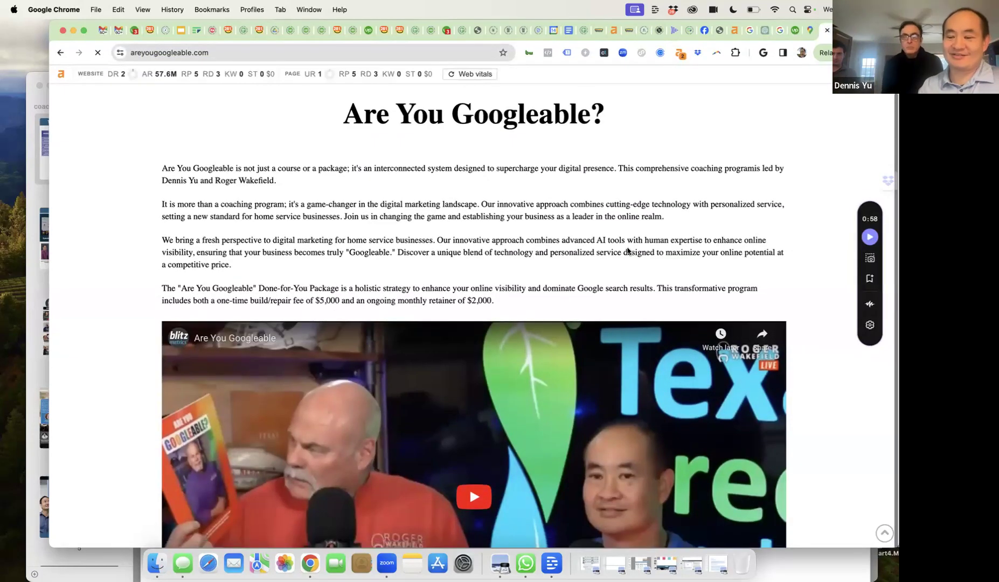
scroll(599, 303, down, 8)
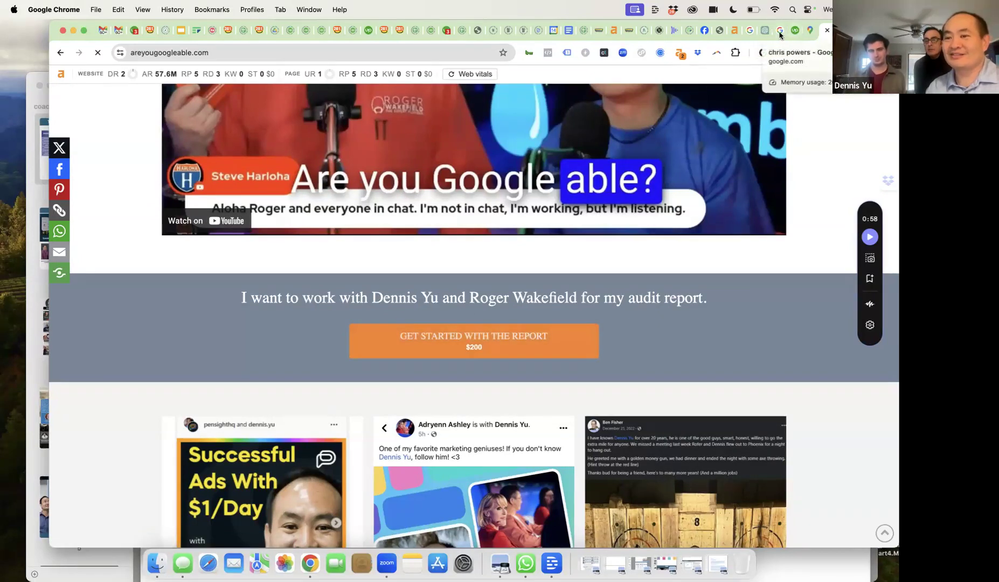
click(719, 31)
- Check the southernvaluesair.com photo gallery and its Ahrefs domain rating of 0
mouse_move(113, 77)
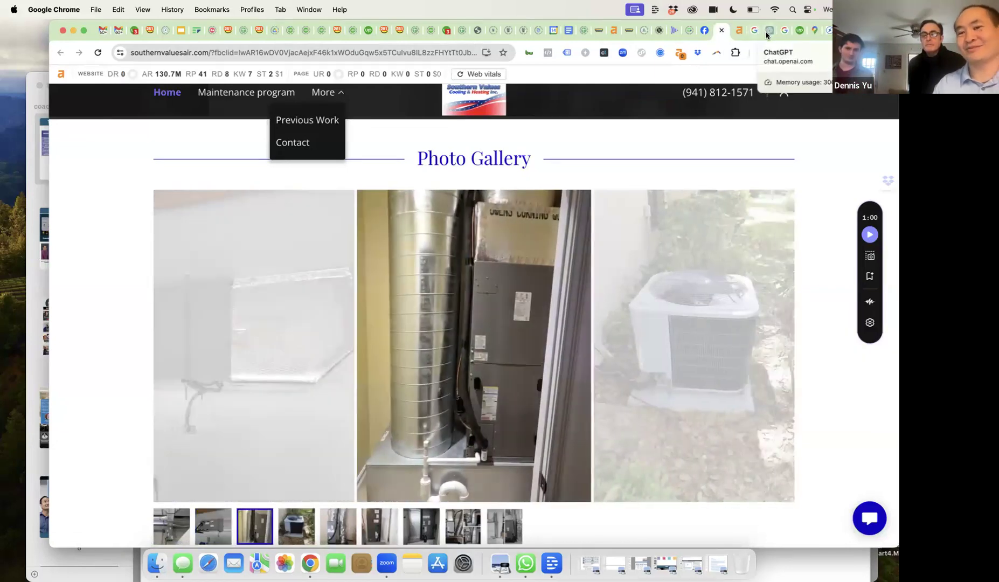
click(767, 31)
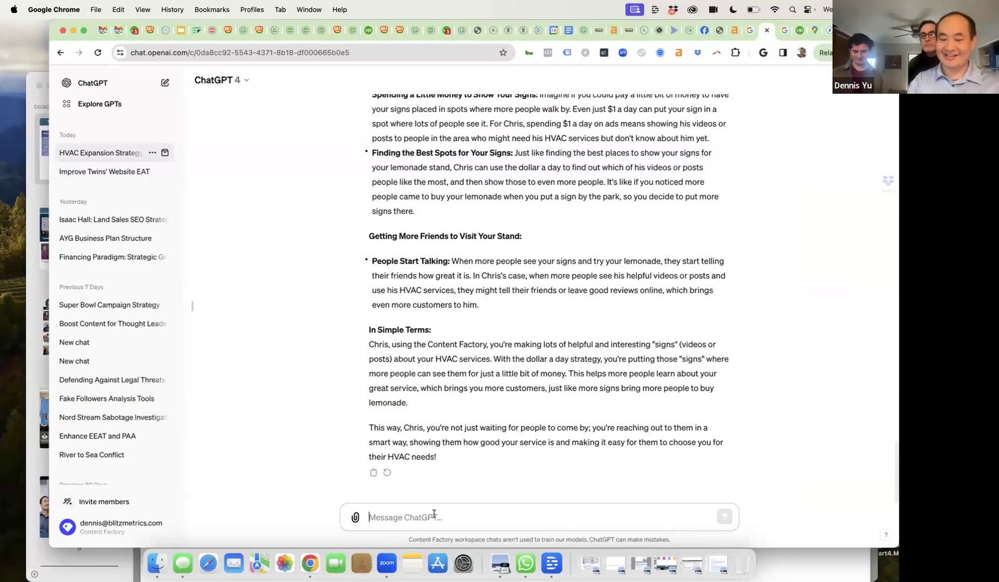
- Ask ChatGPT 'His site has a domain rating of zero. Please explain what this is and why it matters.'
text(His )
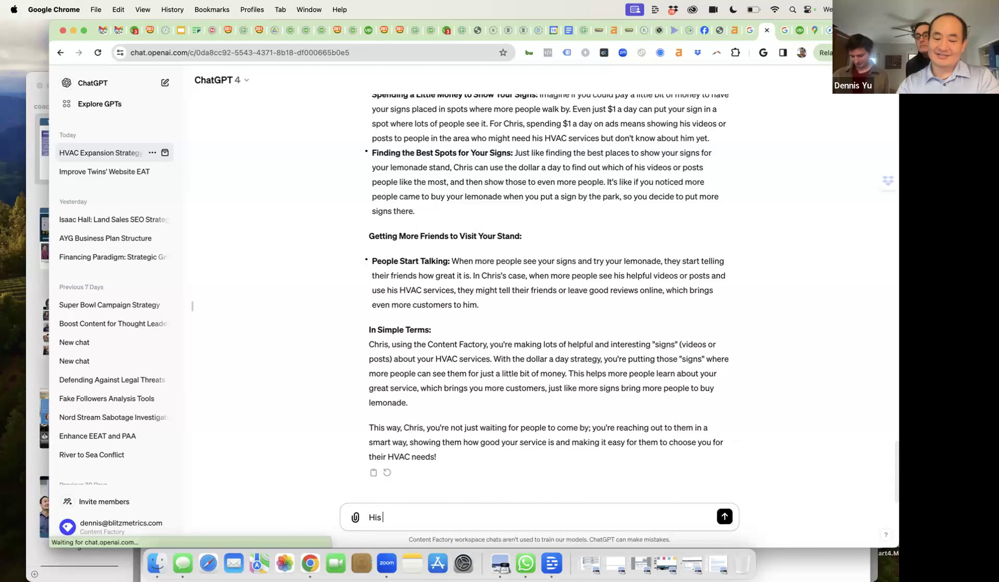
text(site has a do)
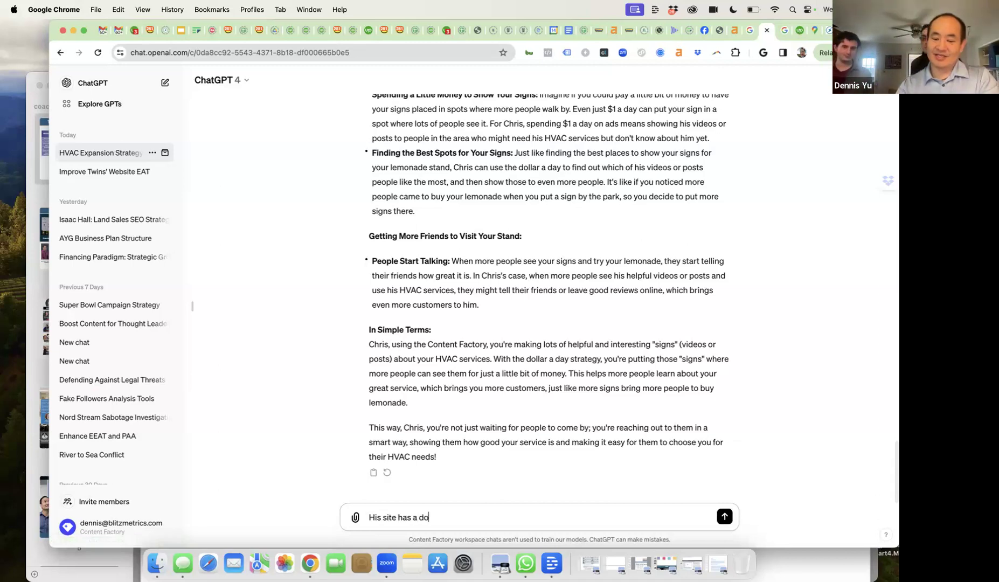
text(main rat)
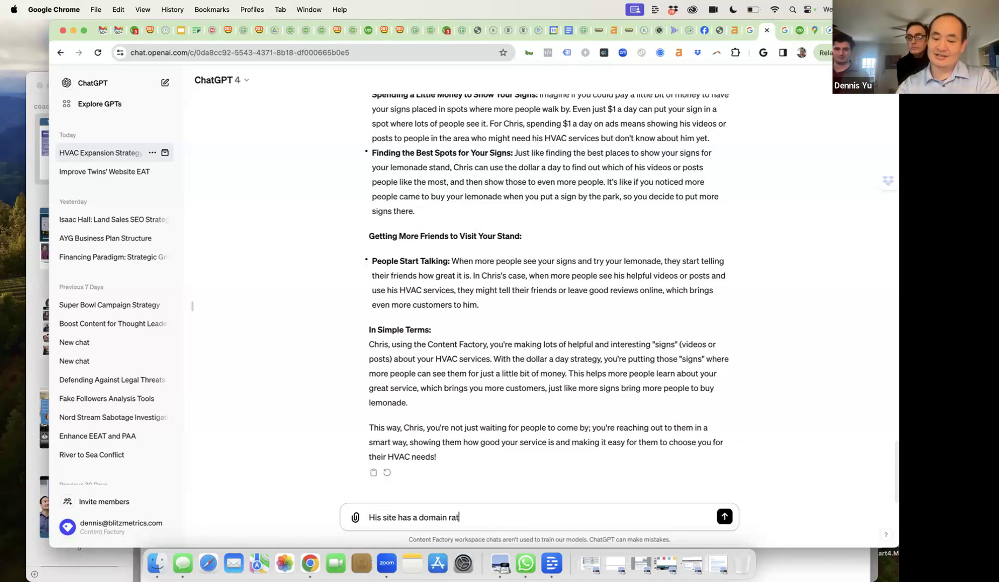
text(ing of z)
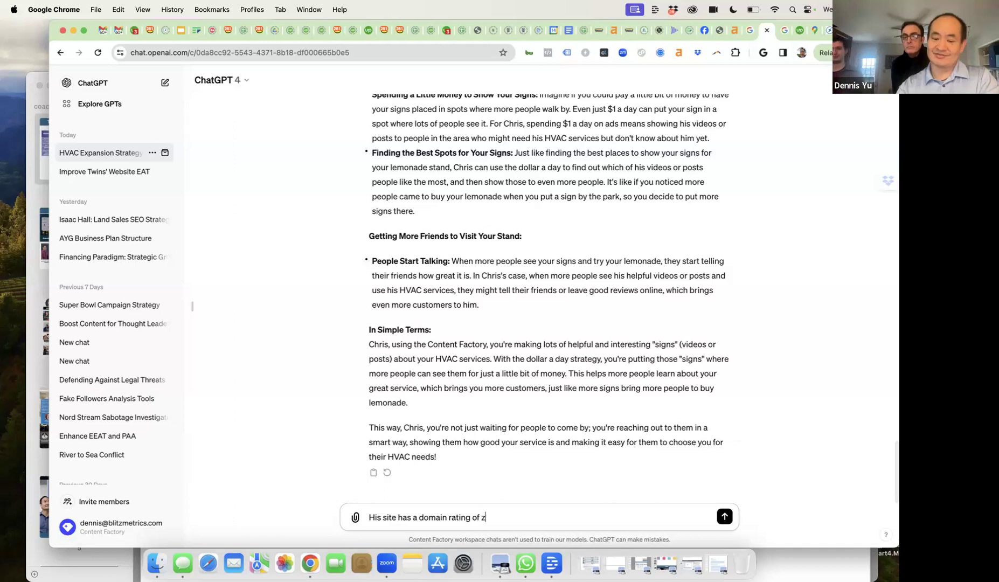
text(ero. Please)
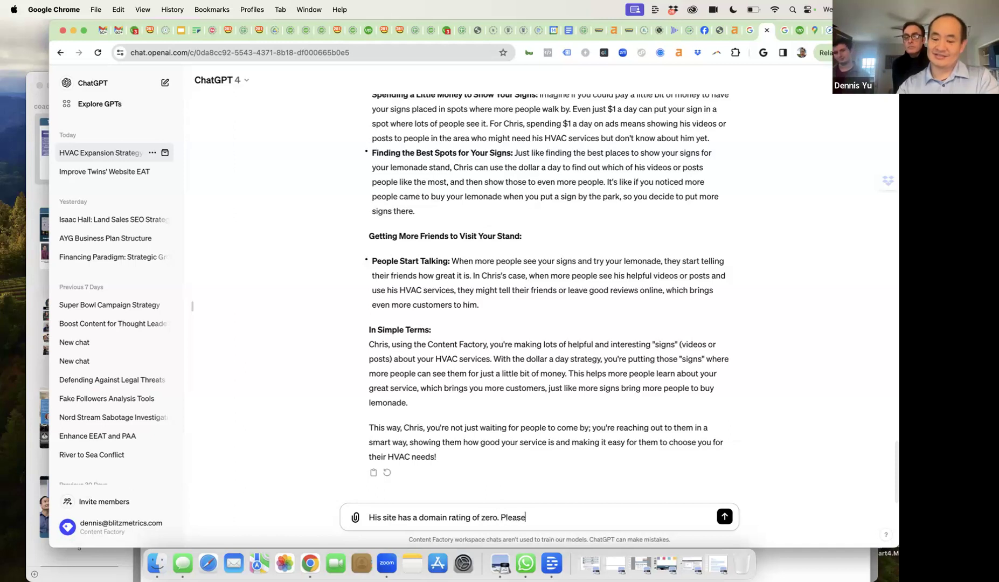
text( explain whay)
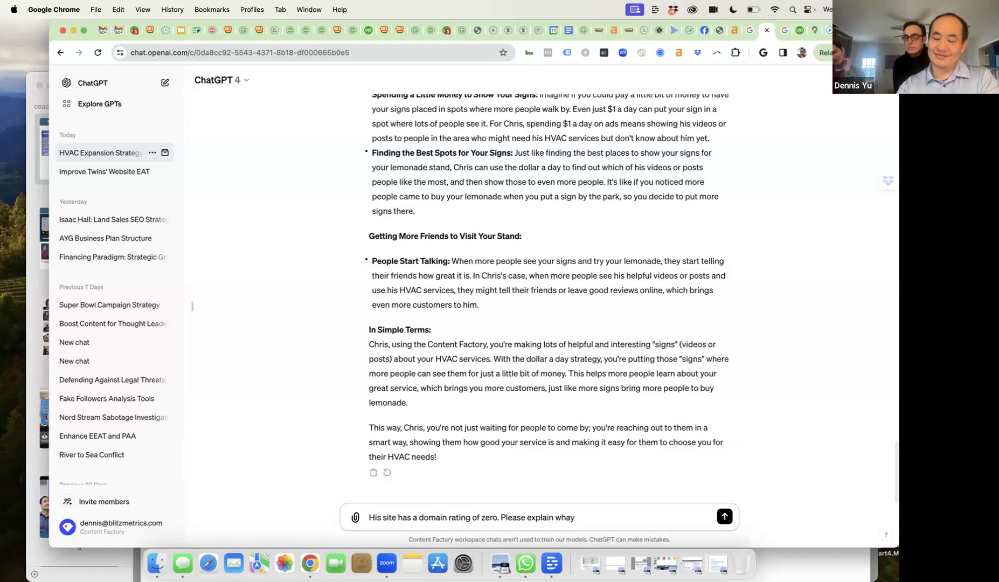
key(BackSpace)
text(t )
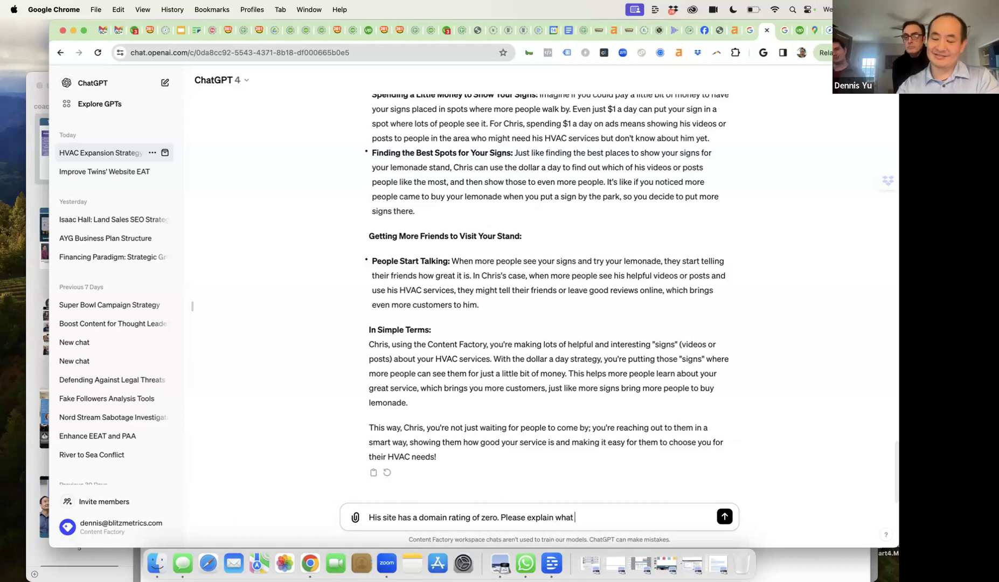
text(this is )
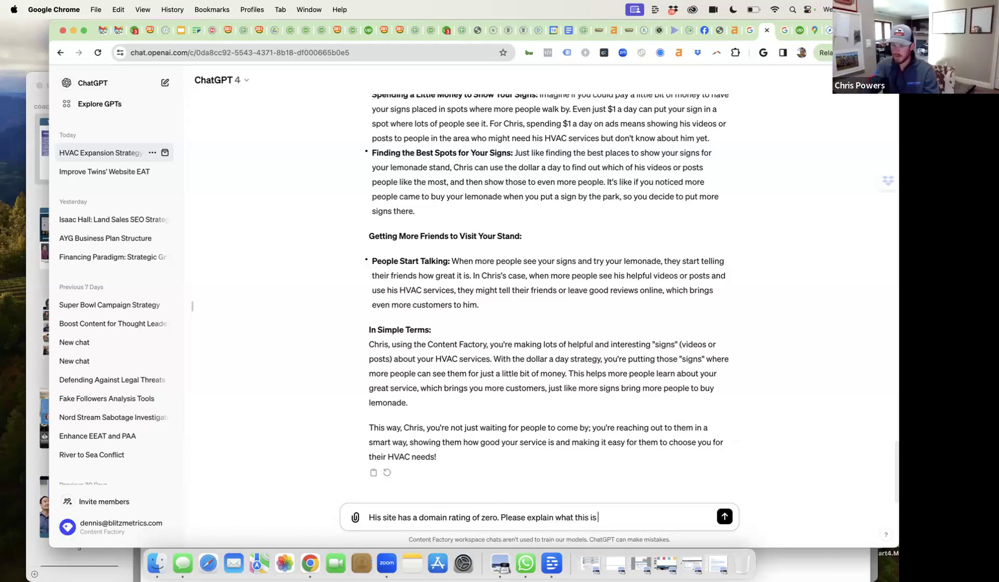
text(and why it)
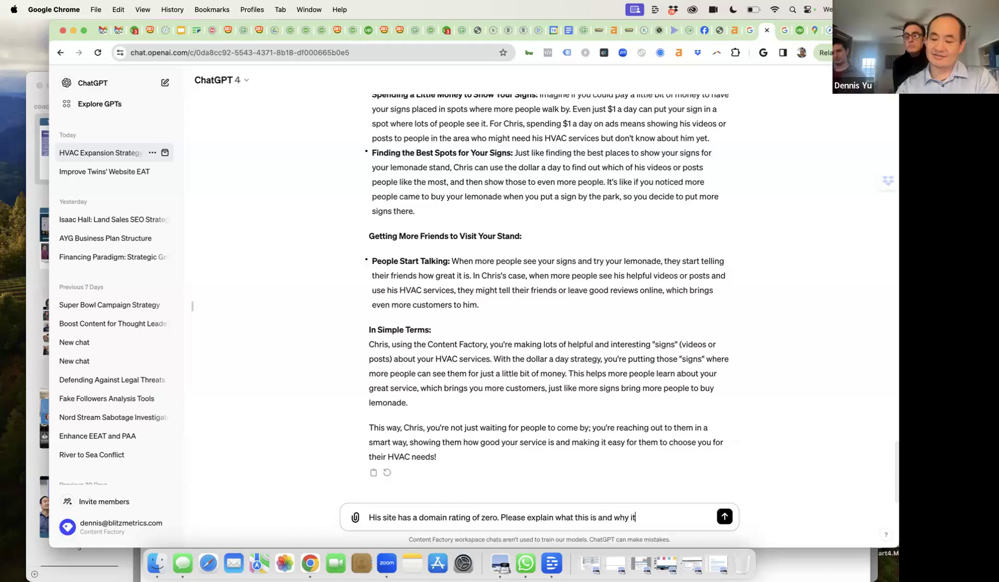
text( matters)
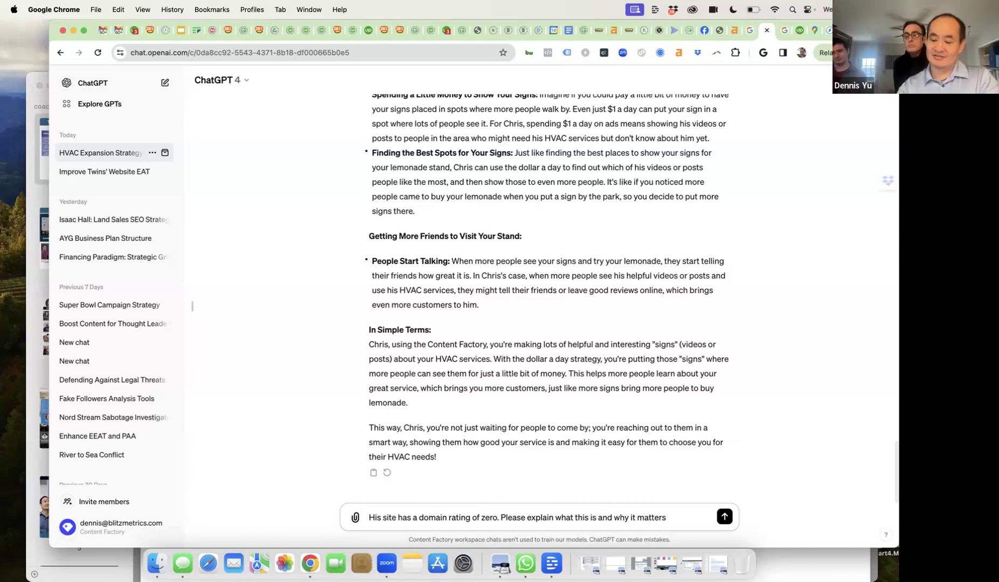
text(.)
key(Return)
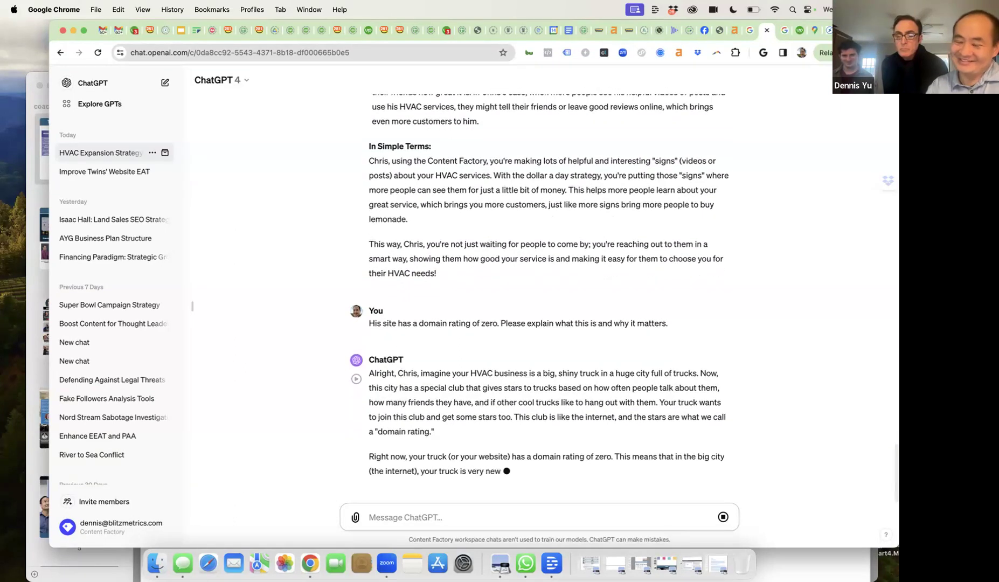
key(super+equal)
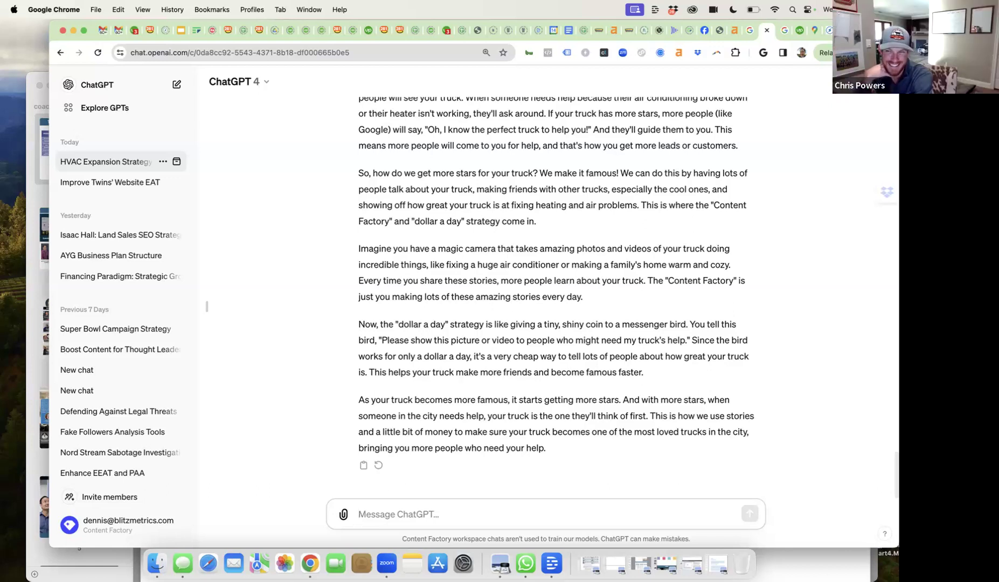
- Draft a prompt about a friend's one-minute Bradenton video visit and a DR75 article linking to the client's site
text(now I)
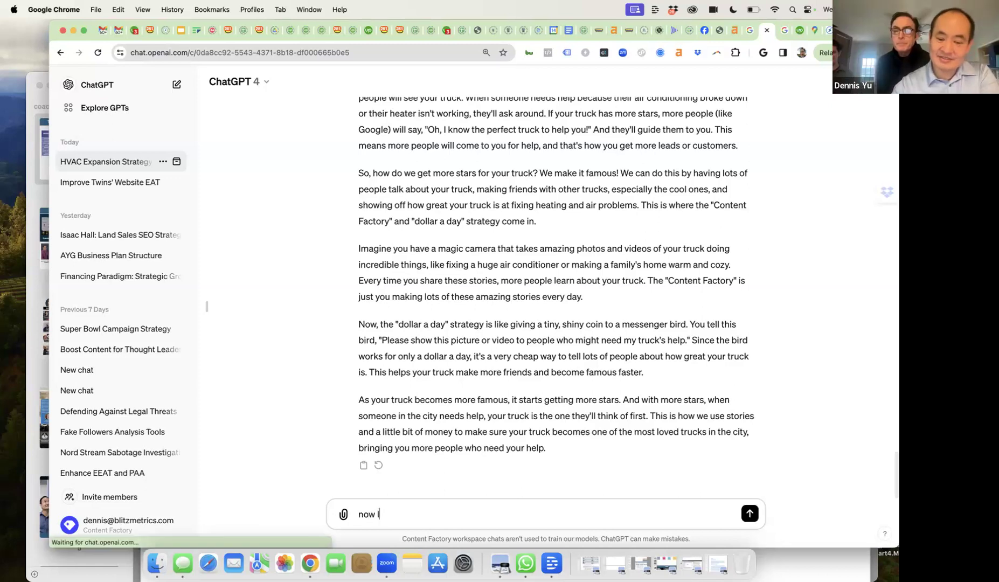
text( want to send )
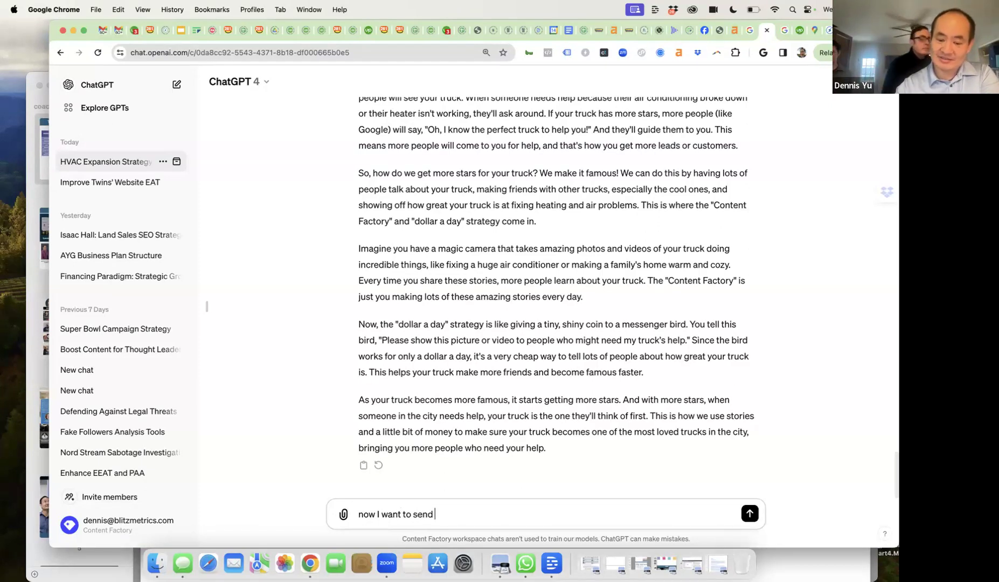
text(my buddy Par)
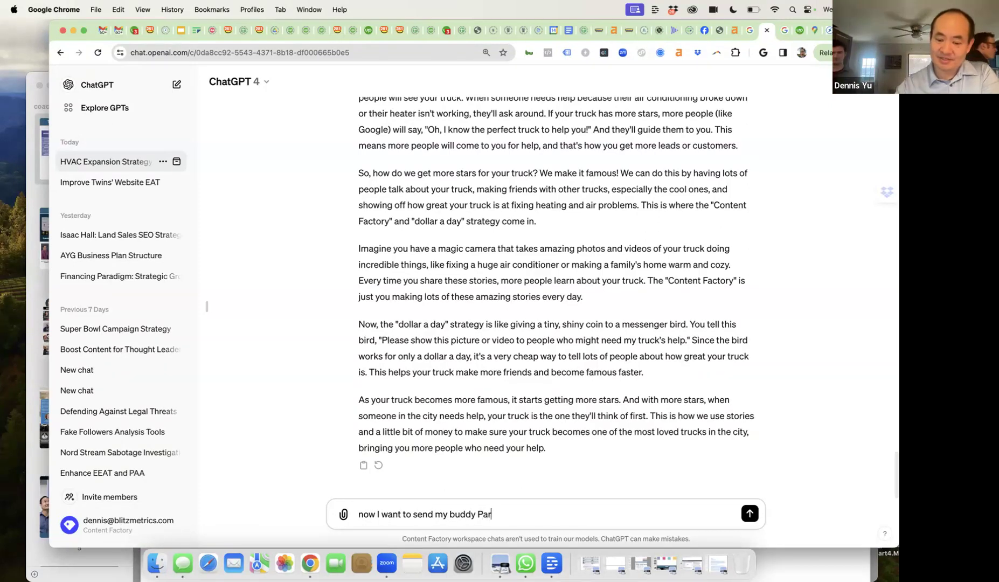
text(ker to see )
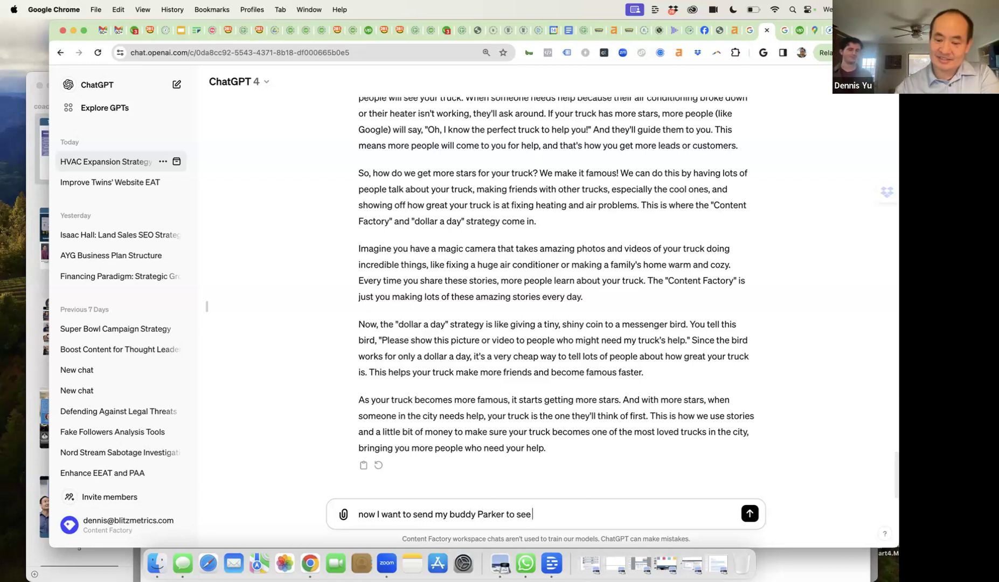
text(Chris in person )
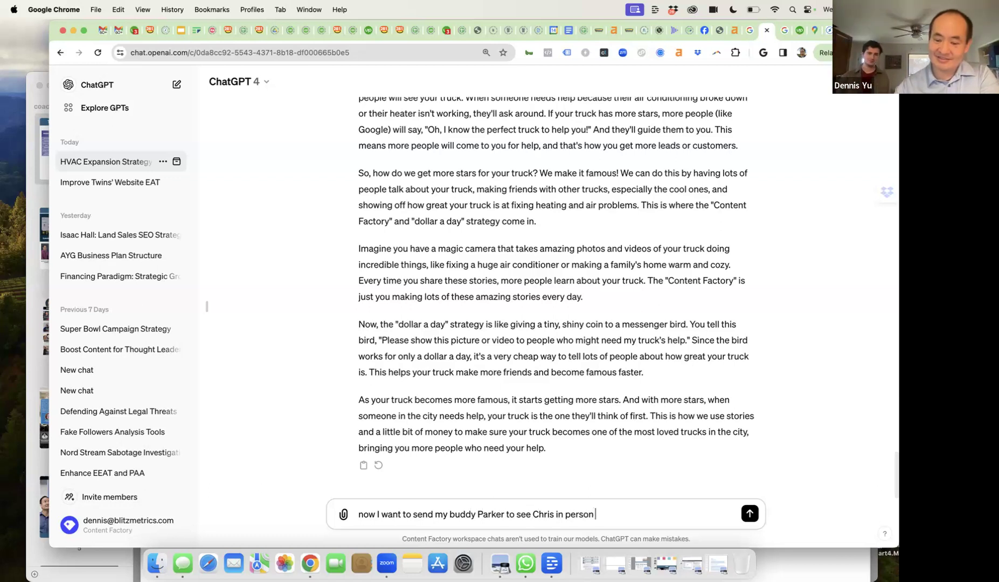
text(in Bradenton to ma)
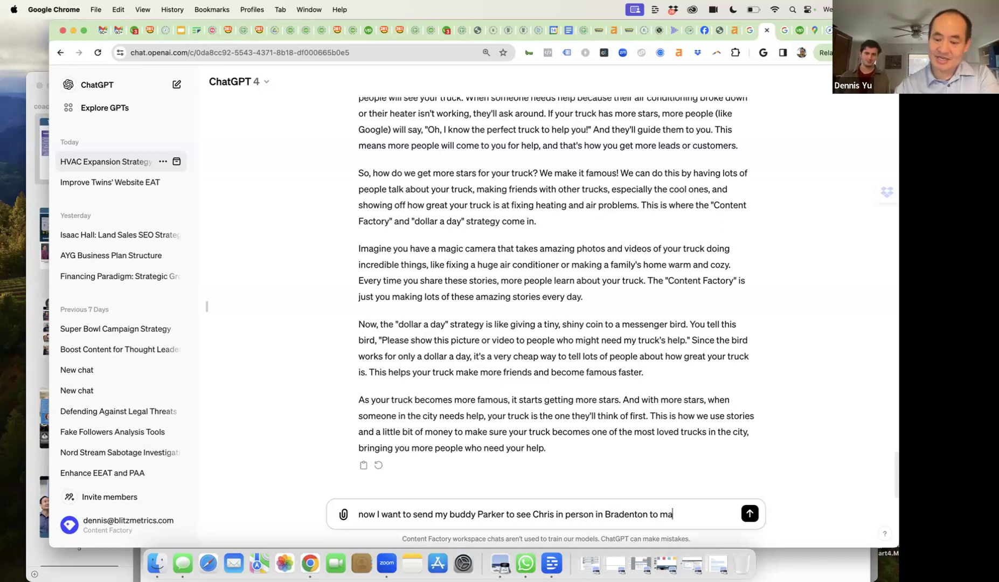
text(ke one minutes)
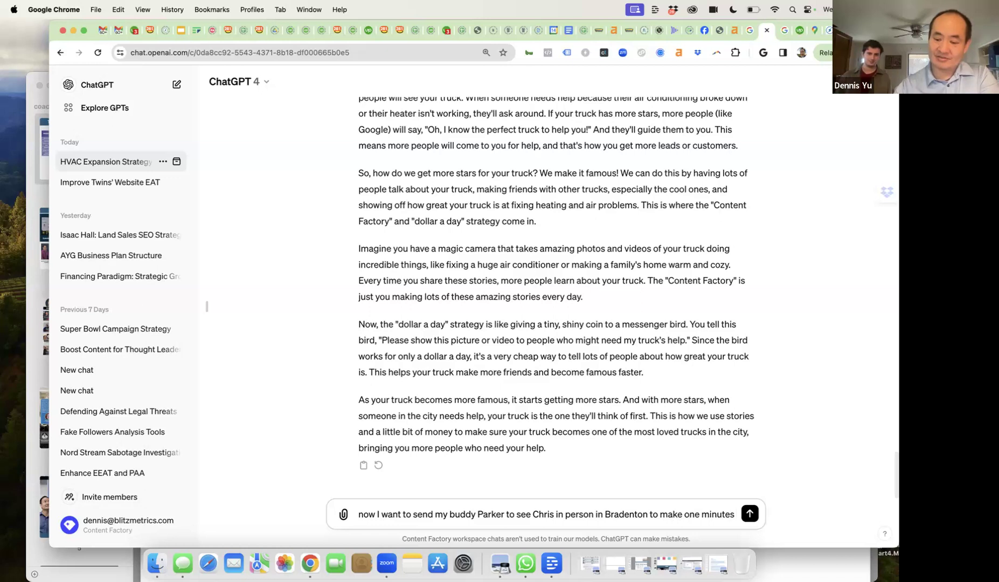
key(BackSpace)
text( vid)
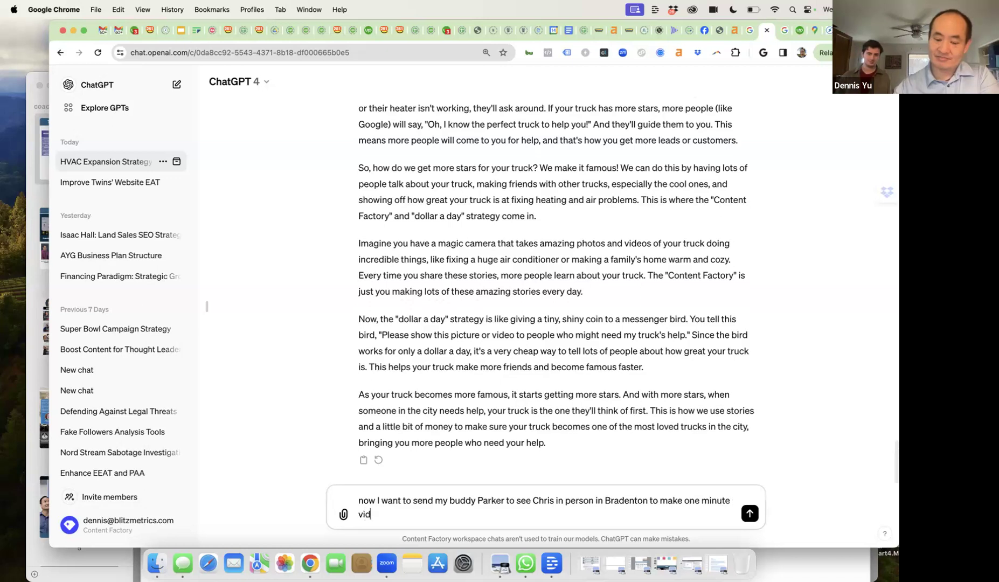
text(eo and do)
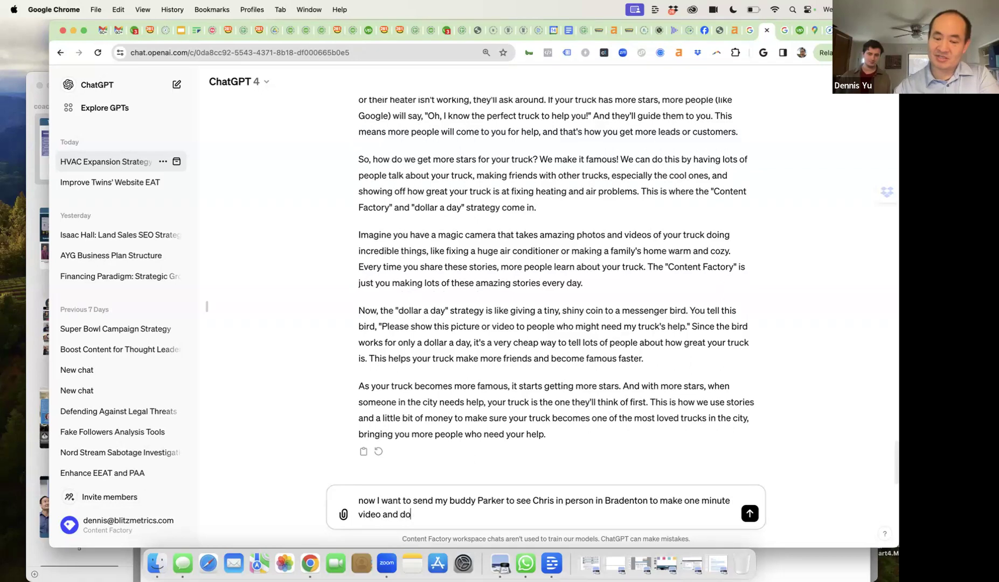
text(cument the )
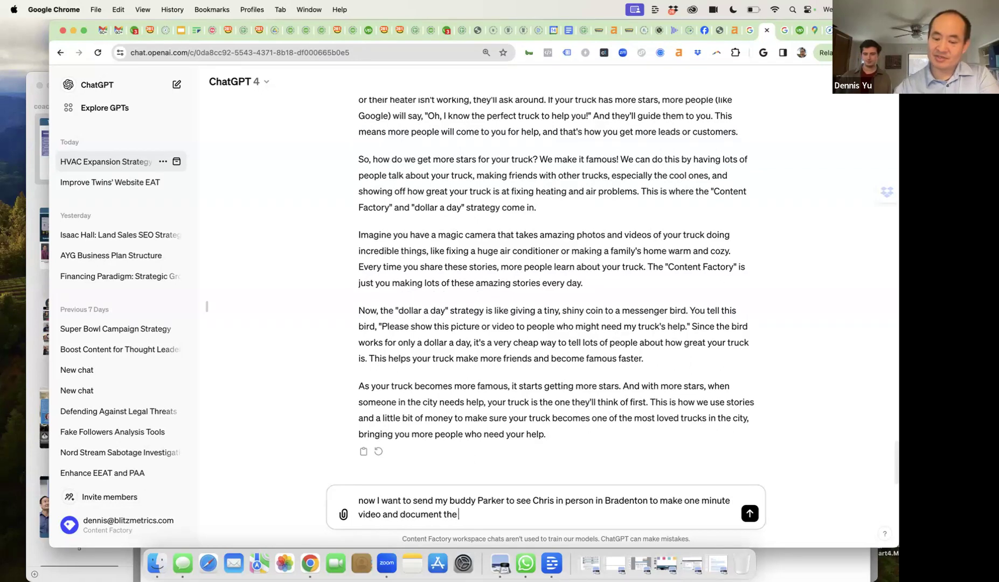
text(process os th)
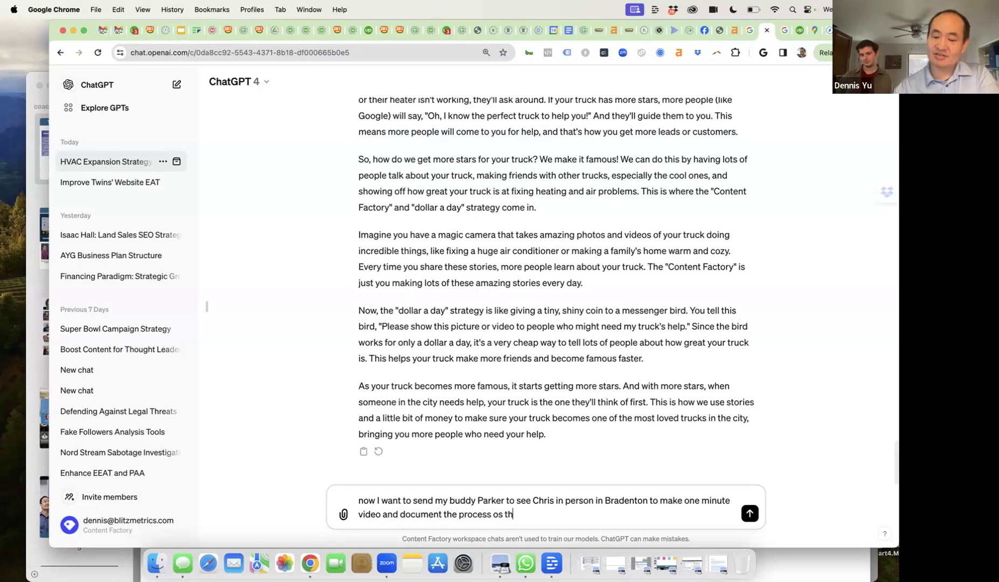
key(BackSpace)
key(BackSpace)
key(BackSpace)
key(BackSpace)
key(BackSpace)
text(so that ot)
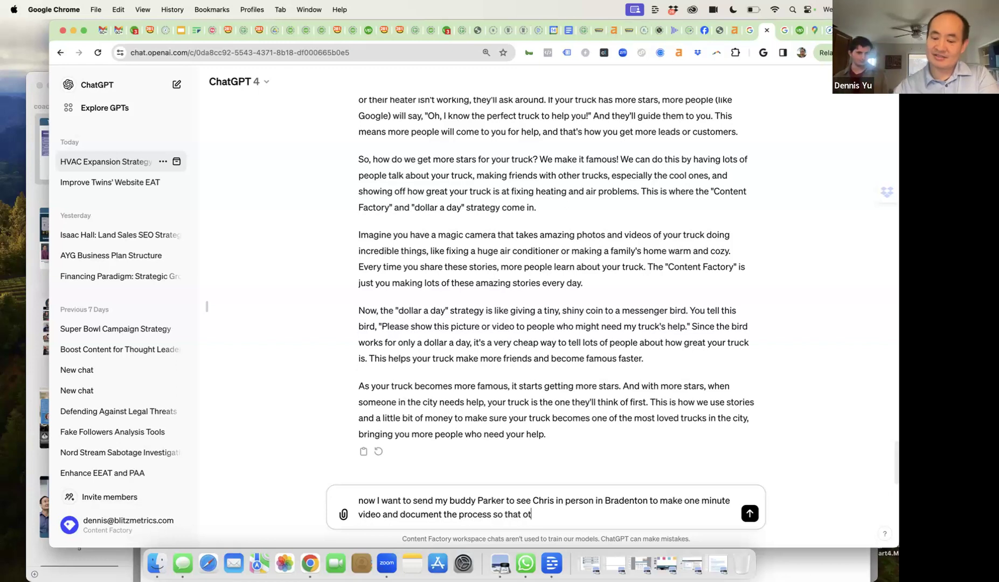
text(her HVAC)
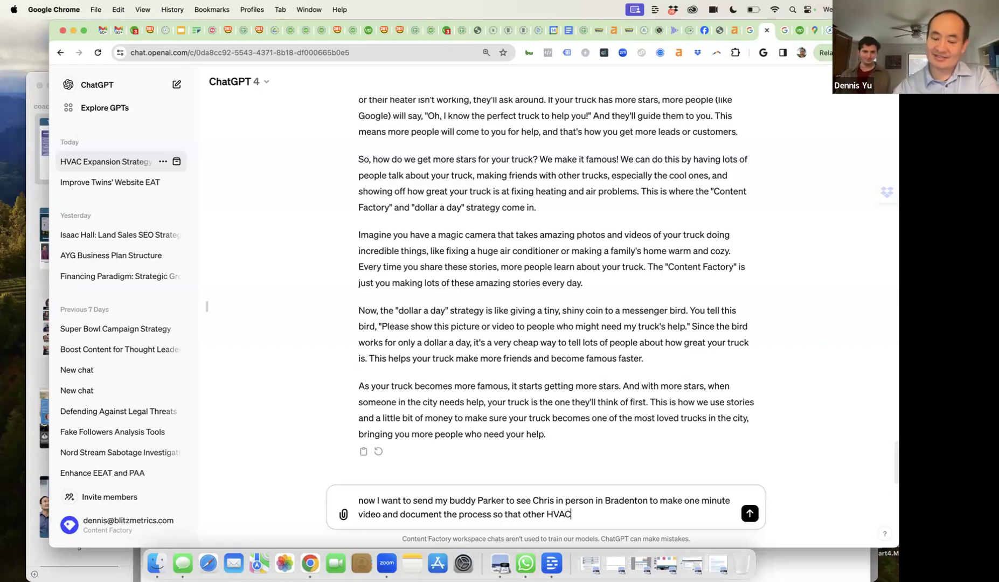
text( tech)
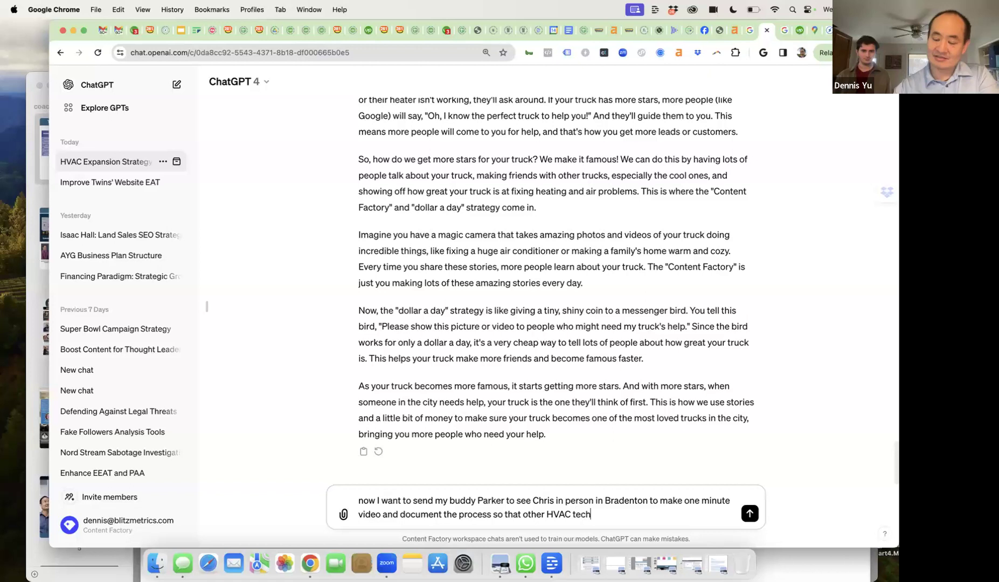
text(s can und)
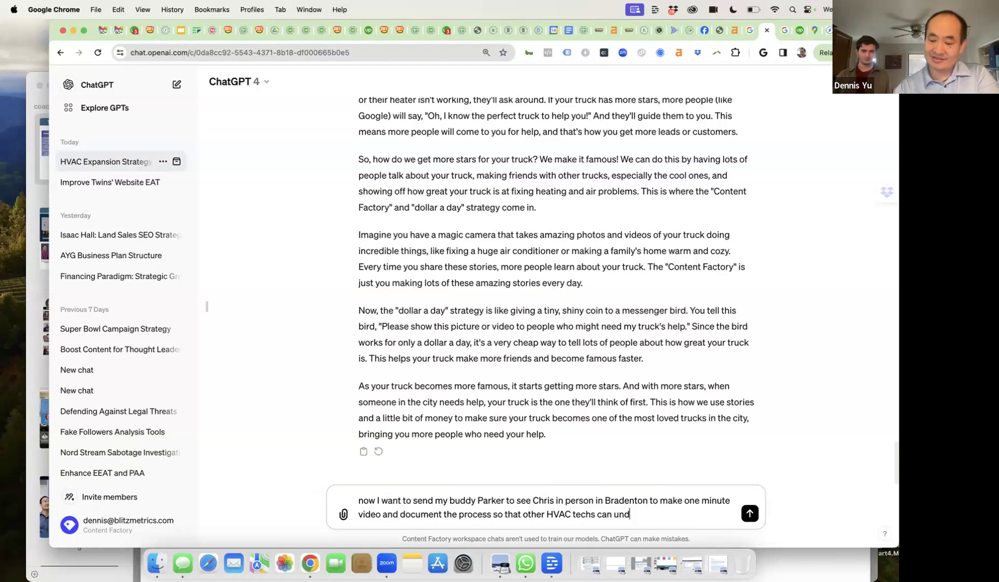
text(erstand SEO and)
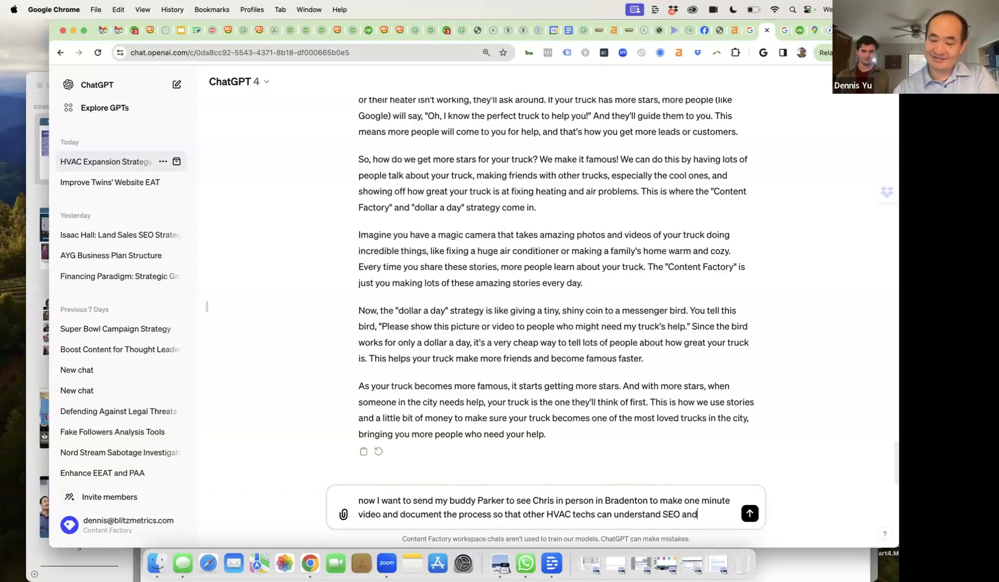
text( digital, h)
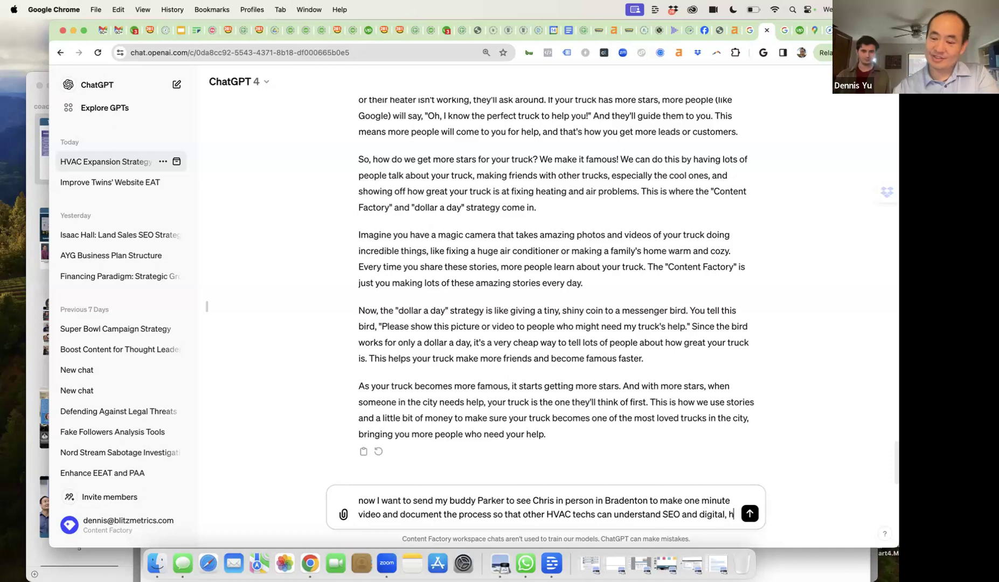
text(ich is super confusing to them. We want to pu)
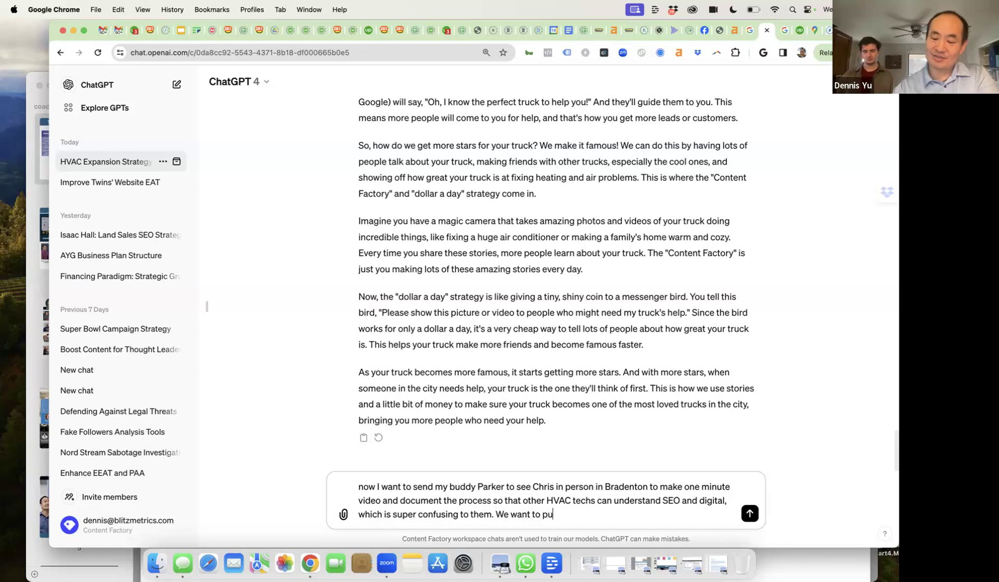
text(blish an aritc)
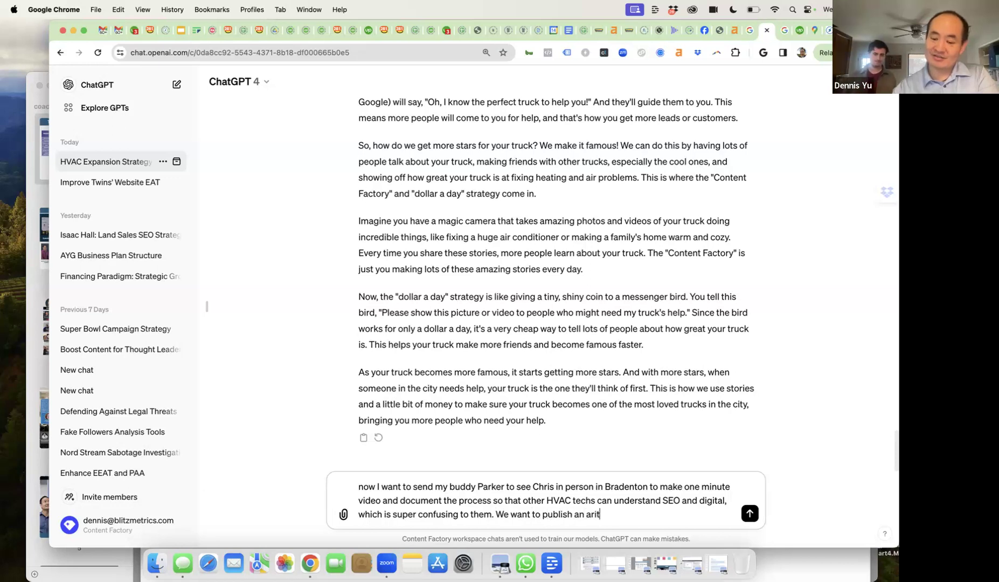
key(BackSpace)
key(BackSpace)
text(icle on my DR75 site)
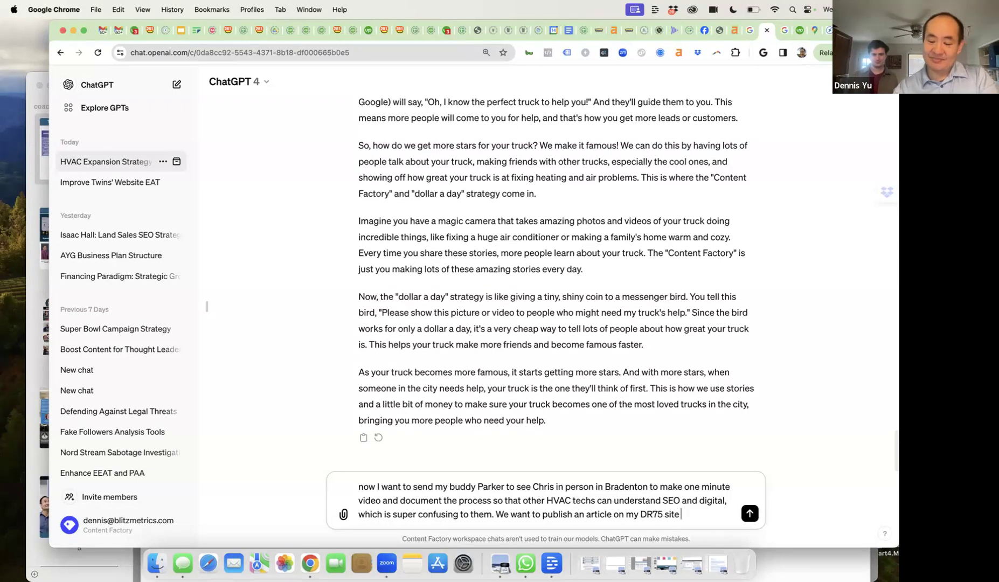
text(lnik)
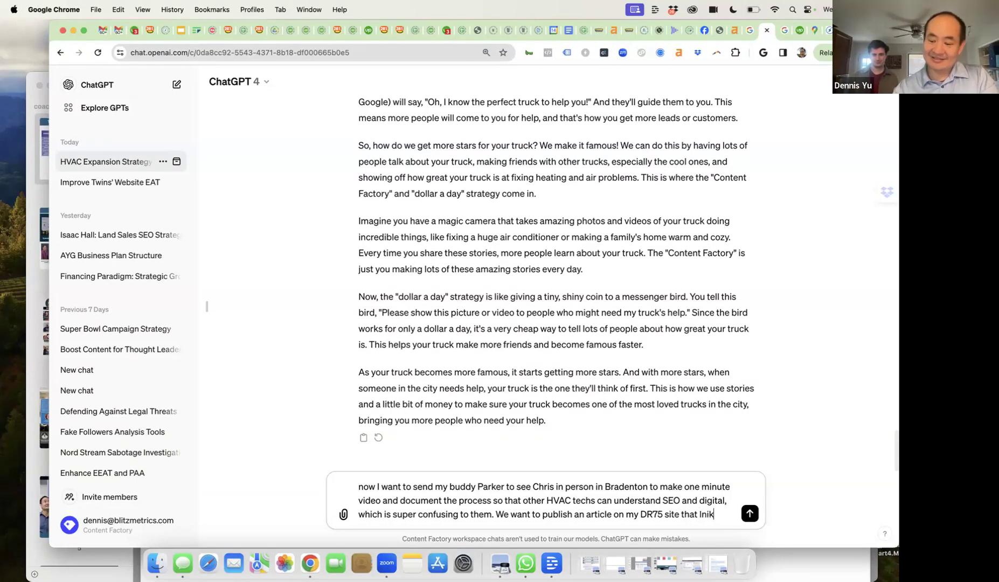
text(s to Chris)
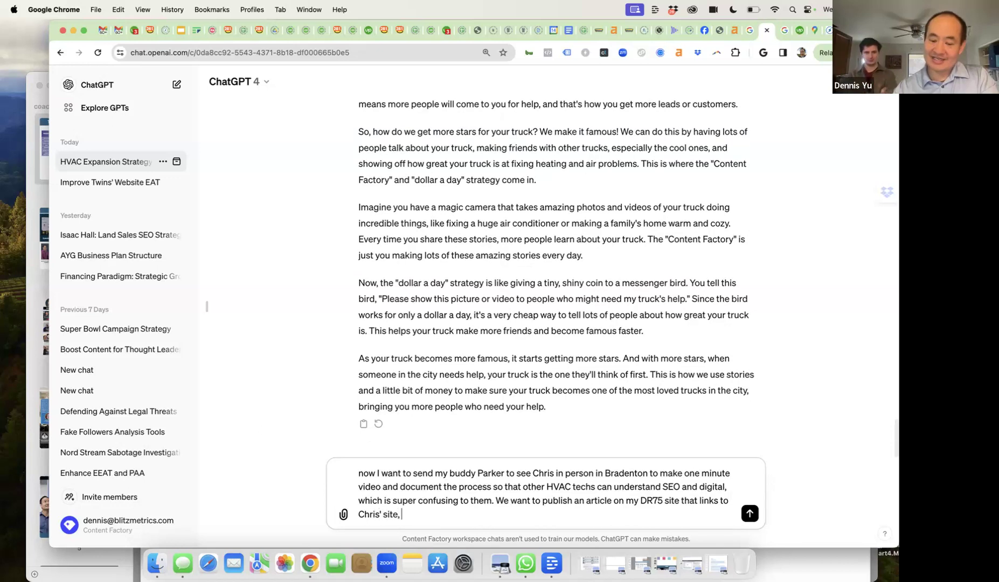
text(' site, GMB, social m)
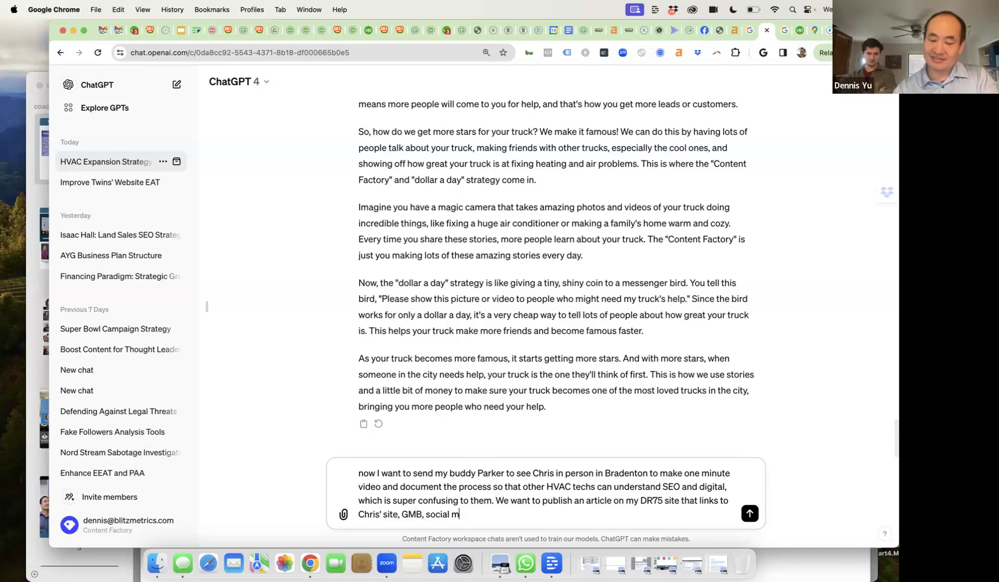
text(edia, etc. Exp)
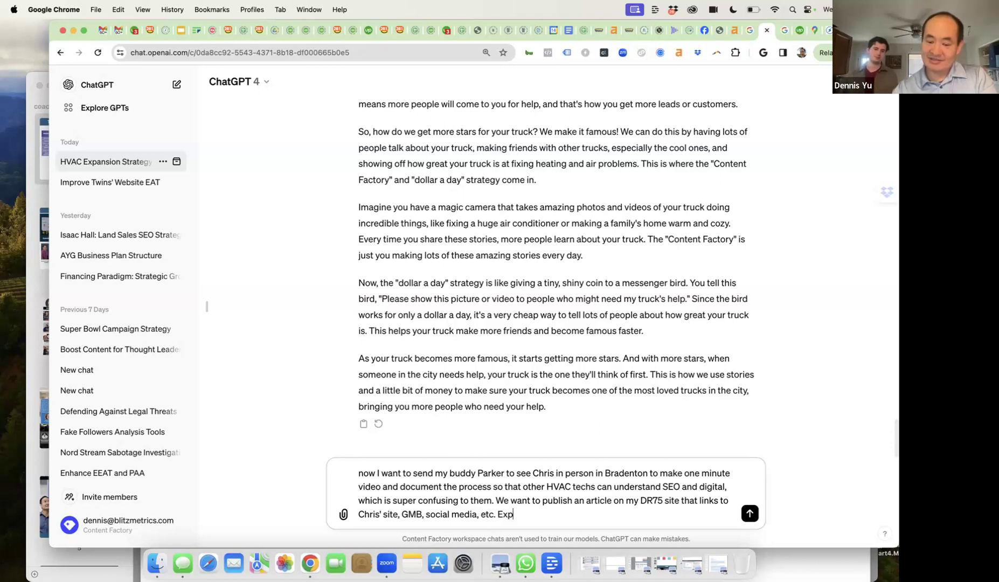
text(lain the value to Chris on wha)
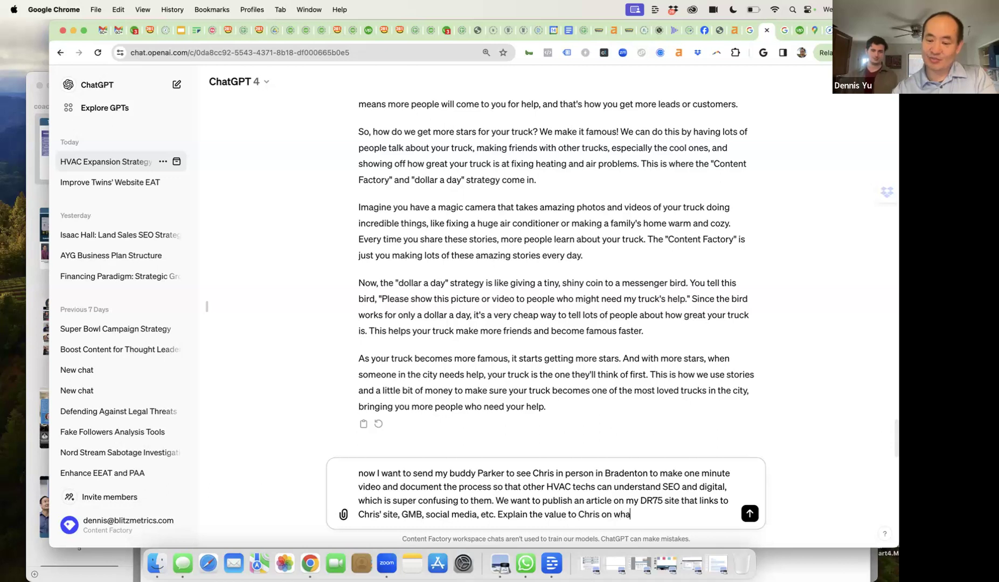
key(BackSpace)
text(y we w)
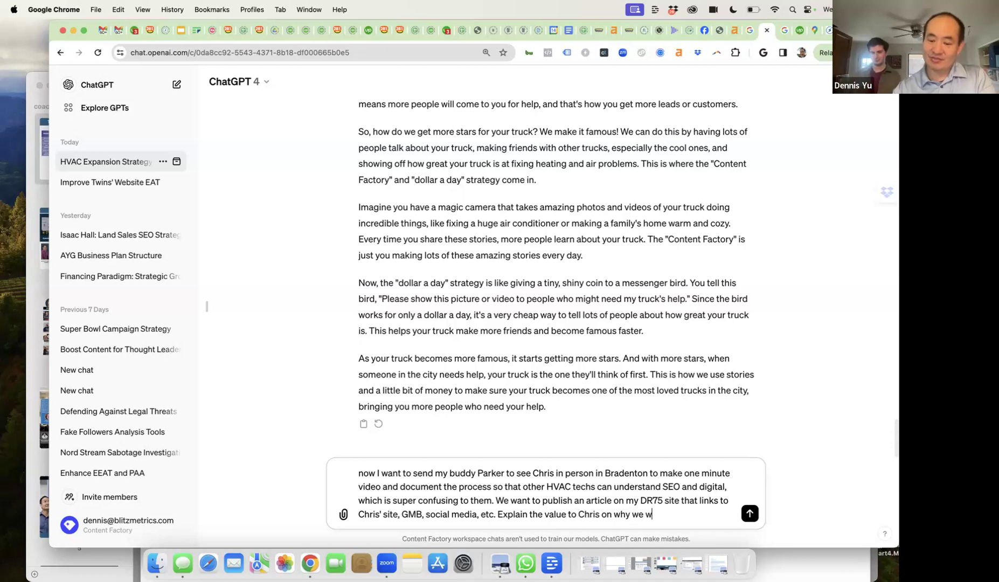
text(ould do this.)
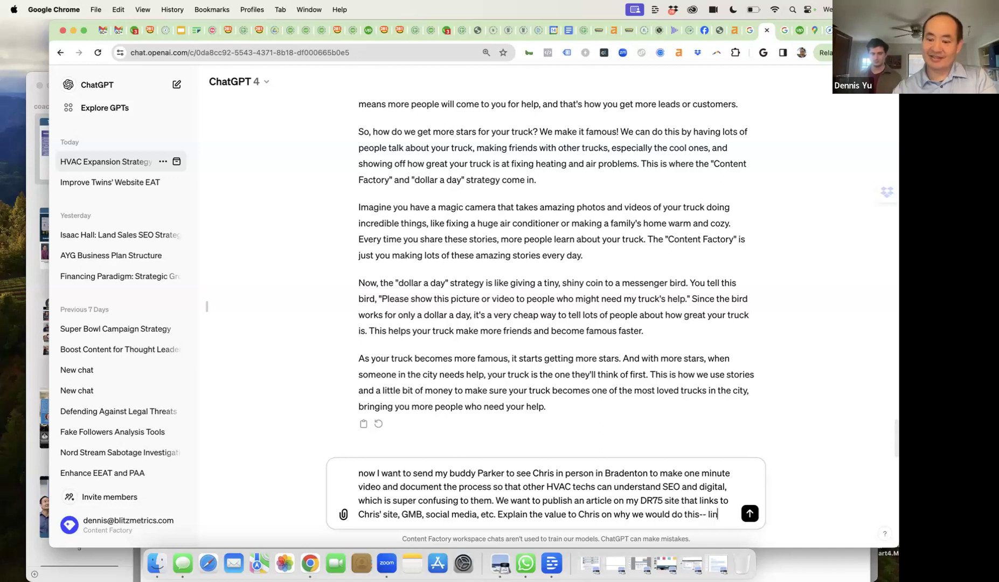
text(- link to him.)
- Send the finished prompt about the Bradenton video visit and DR75 linking article
key(Return)
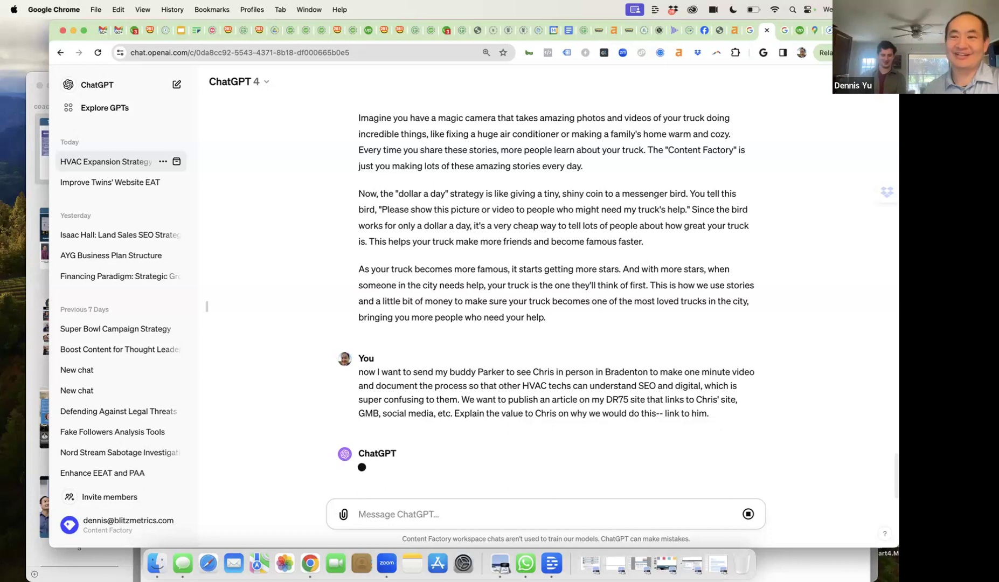
- Reload the HVAC job's proposals so six appear, then open the top best-match applicant's proposal
click(799, 29)
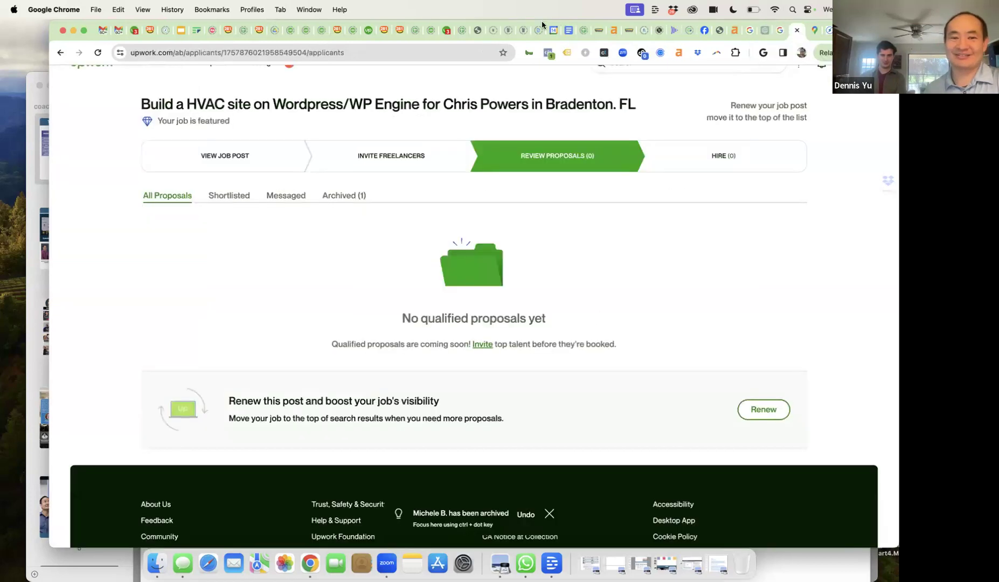
click(346, 54)
key(Return)
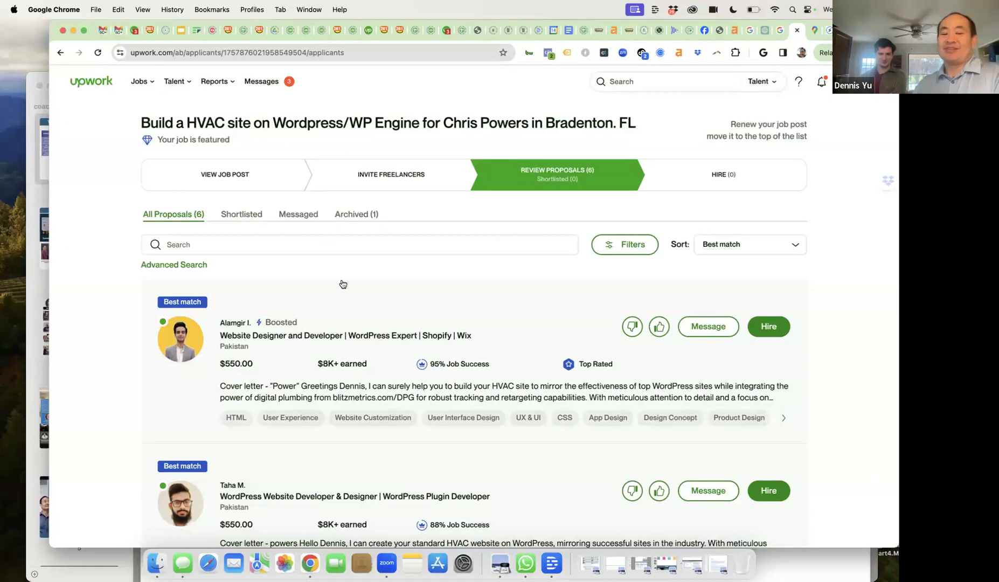
scroll(341, 283, down, 5)
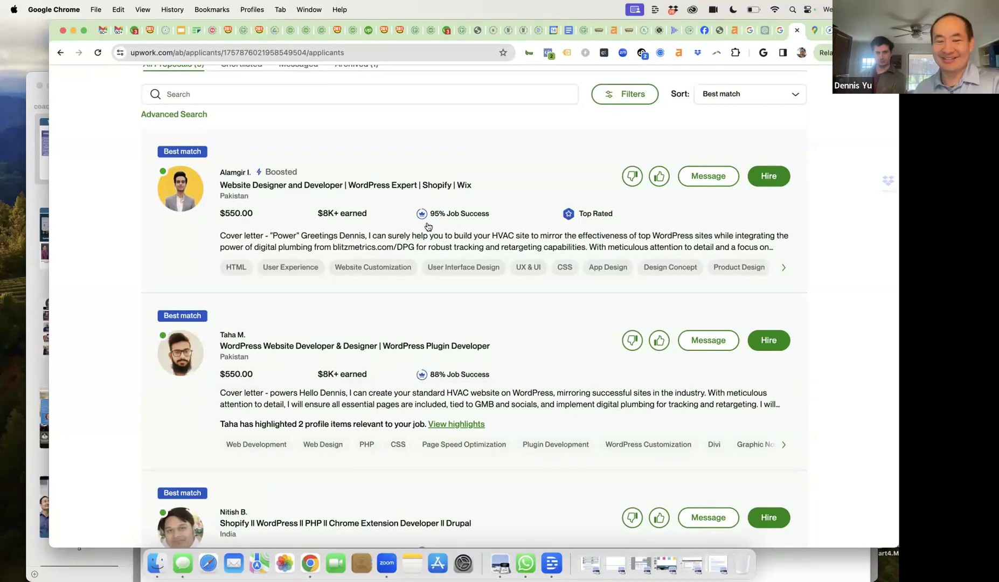
mouse_move(452, 220)
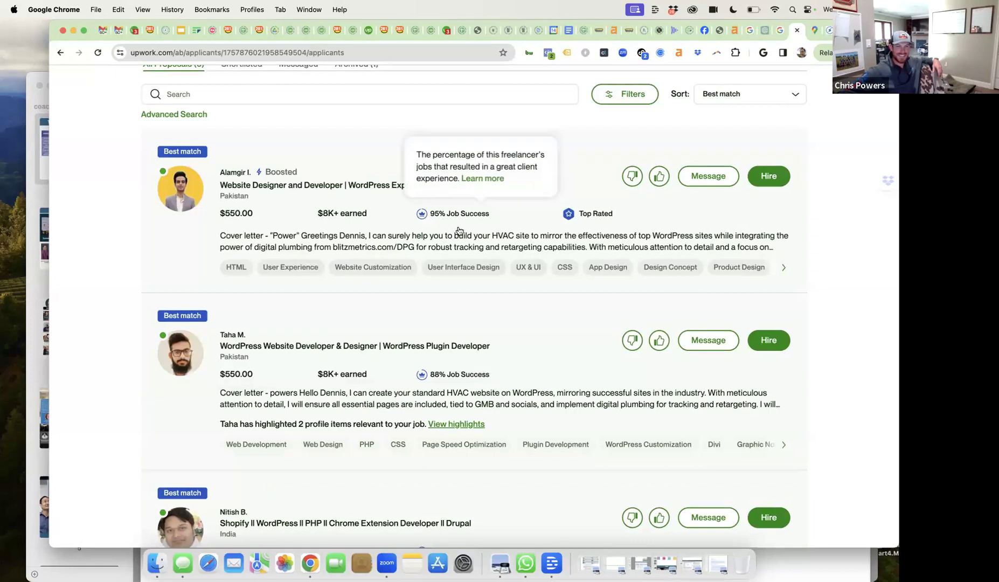
click(437, 237)
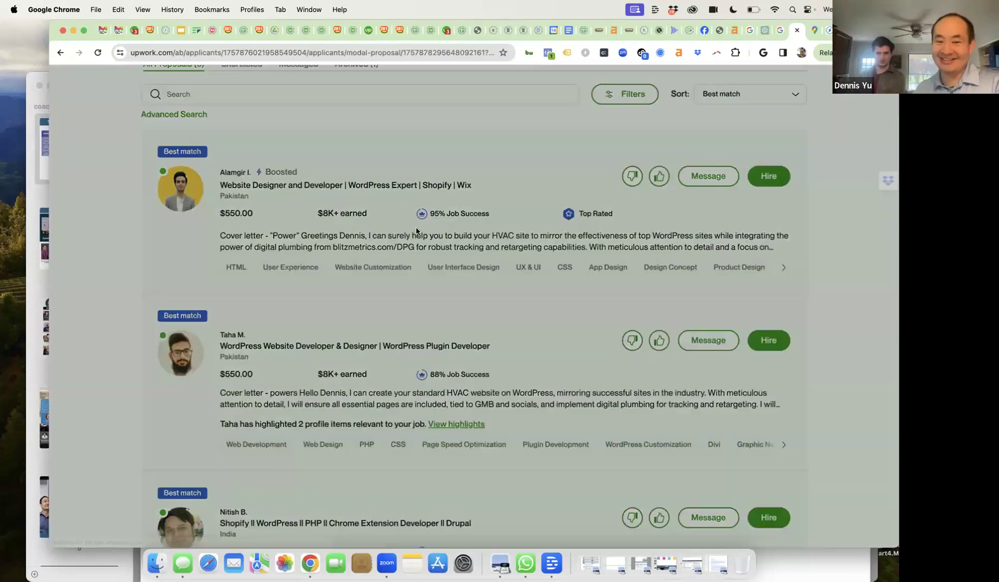
scroll(585, 341, down, 3)
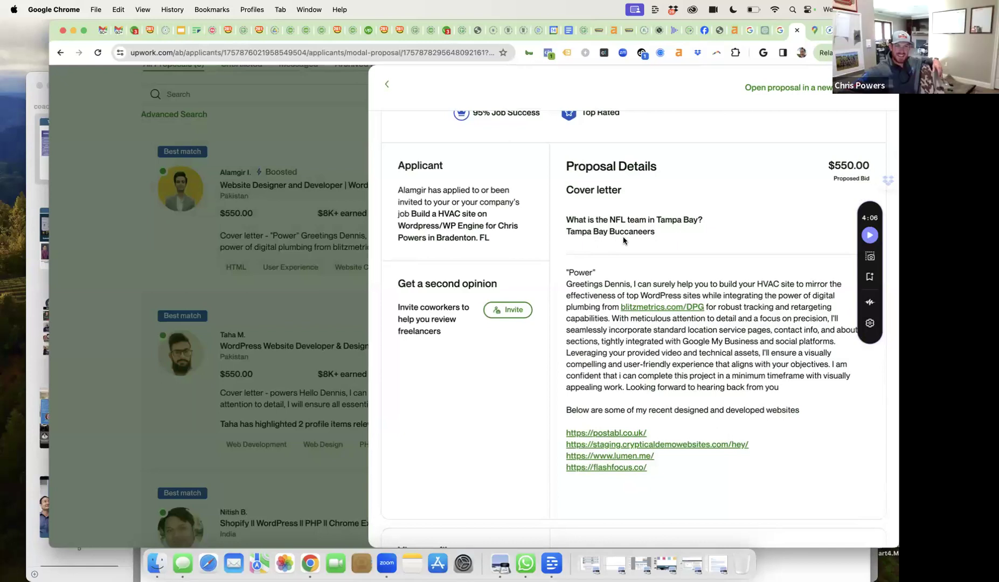
scroll(624, 240, down, 1)
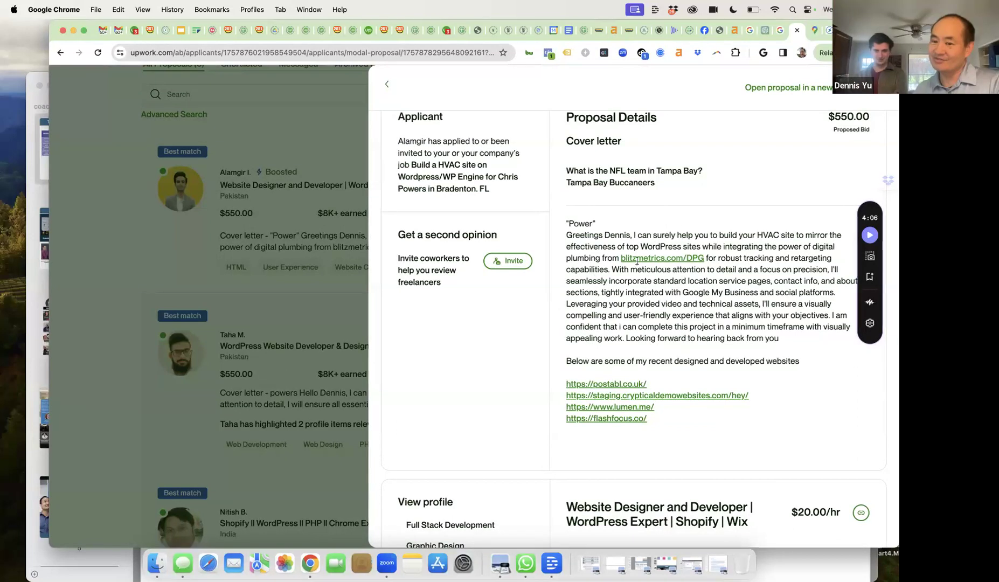
scroll(636, 275, down, 2)
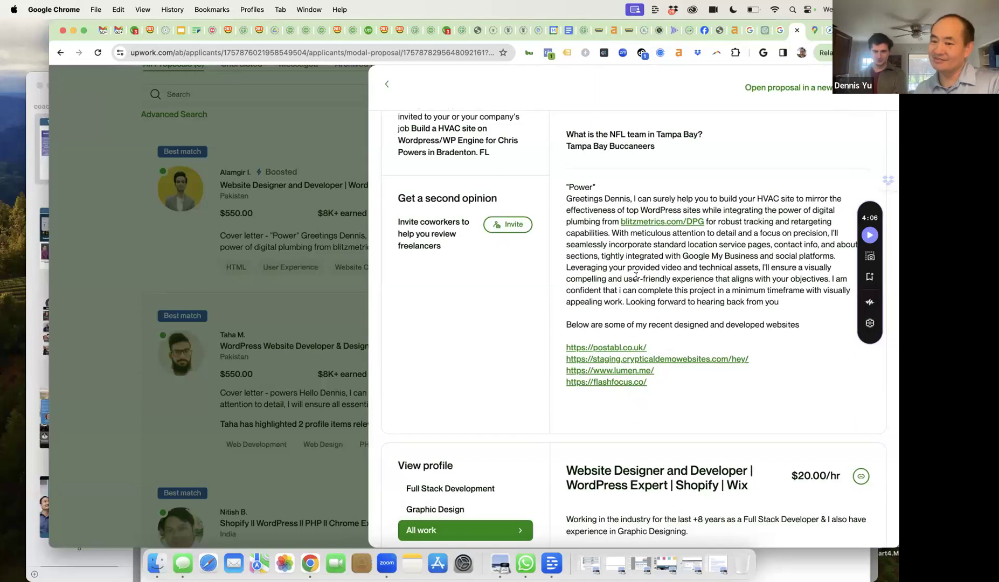
scroll(636, 276, down, 2)
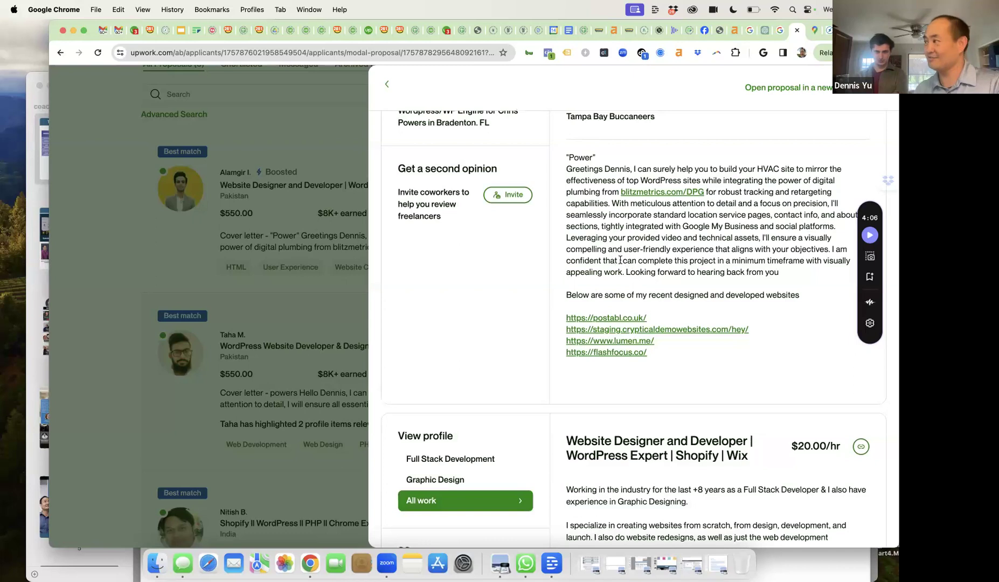
drag(609, 261, 640, 257)
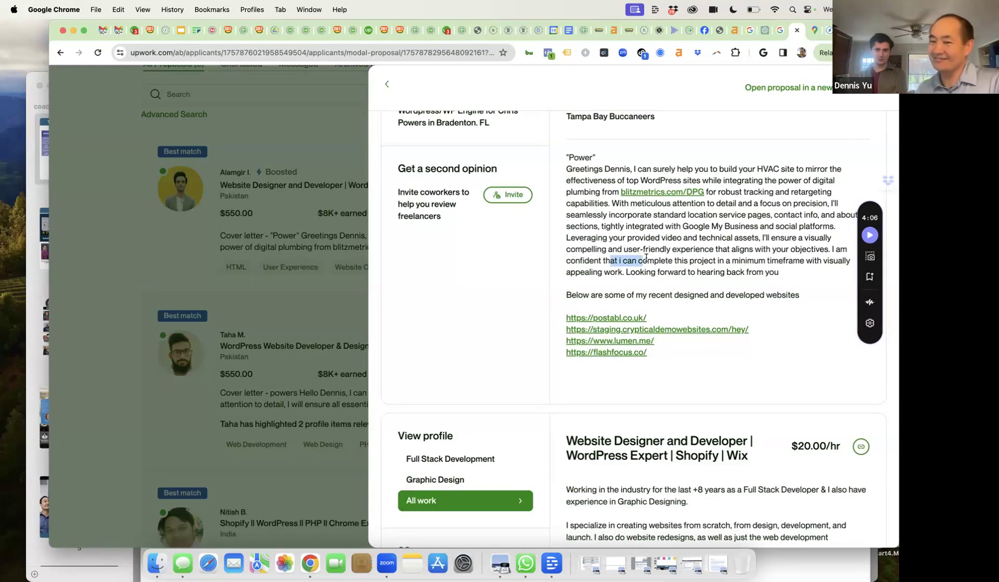
click(646, 259)
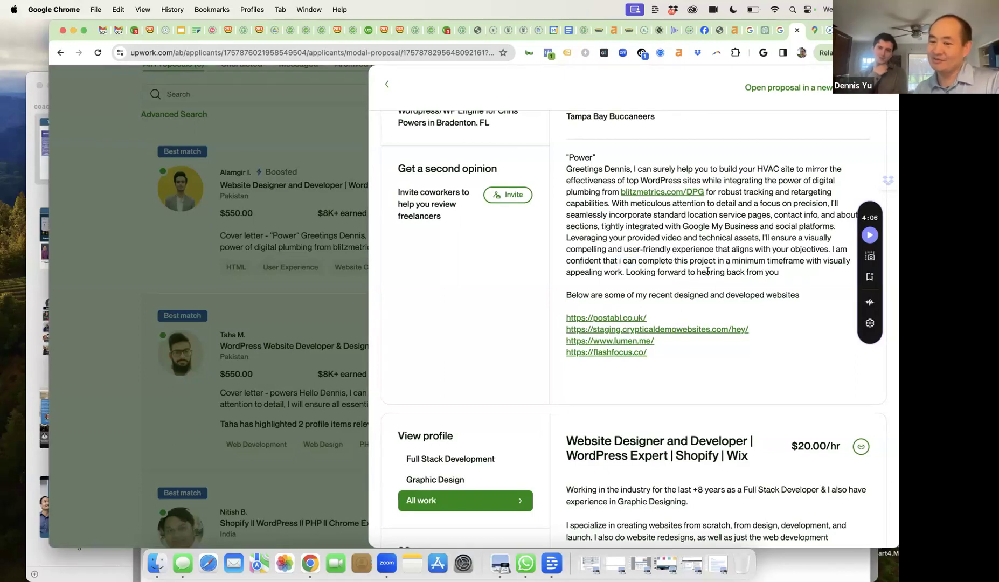
scroll(708, 272, up, 5)
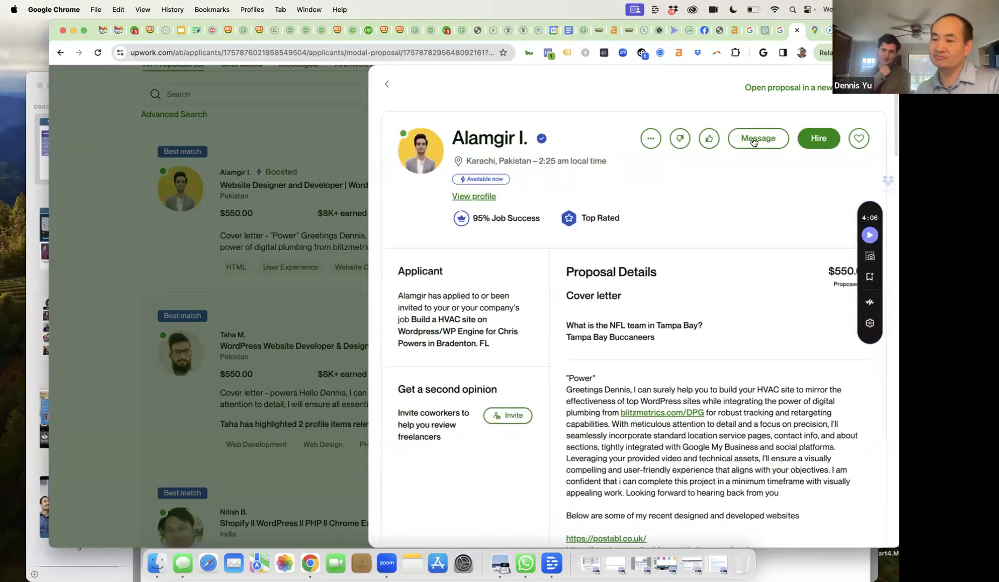
- Message the top applicant asking about home service business experience and making his phone ring
click(755, 139)
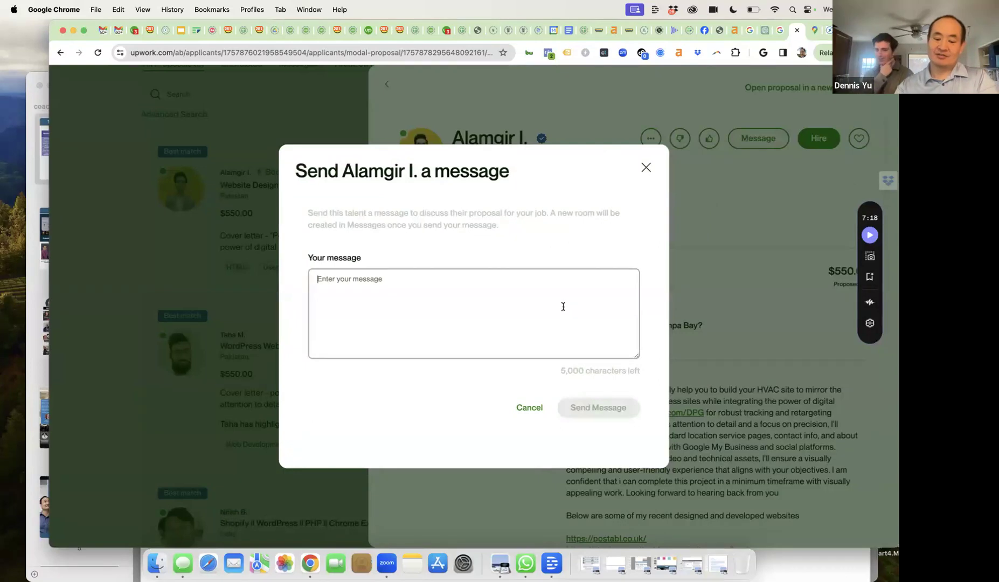
text(But what about)
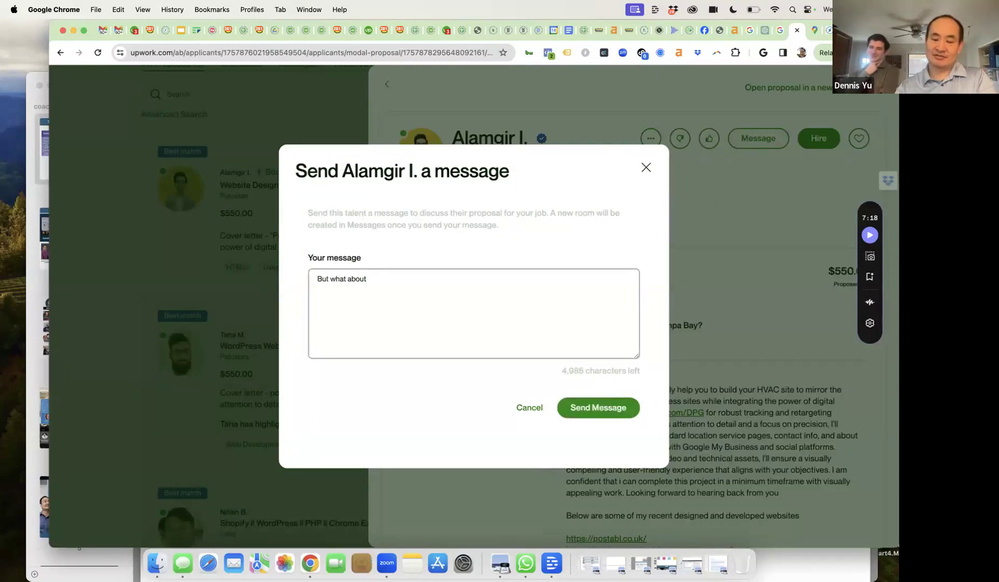
text( your experience wiht )
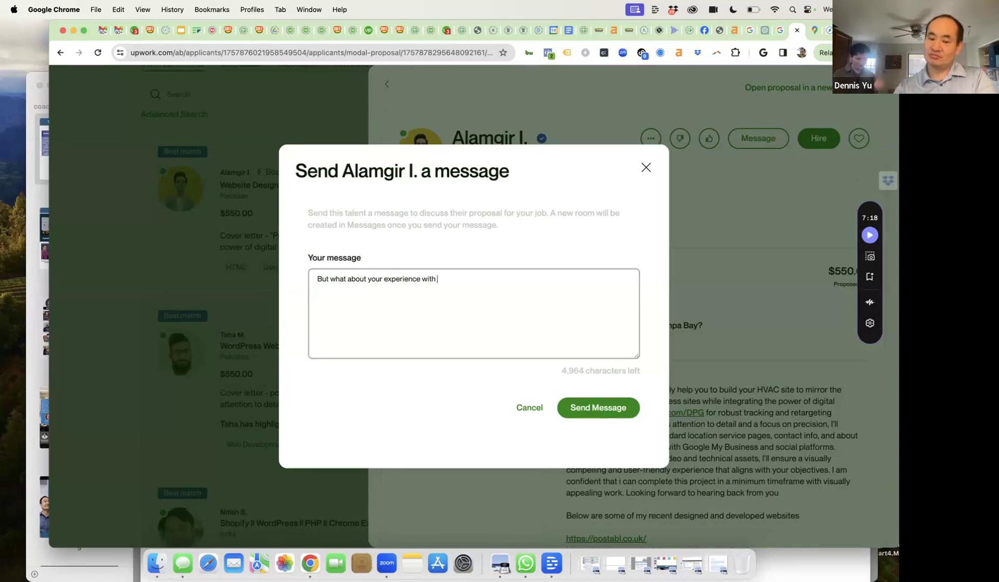
text(home service businesses?)
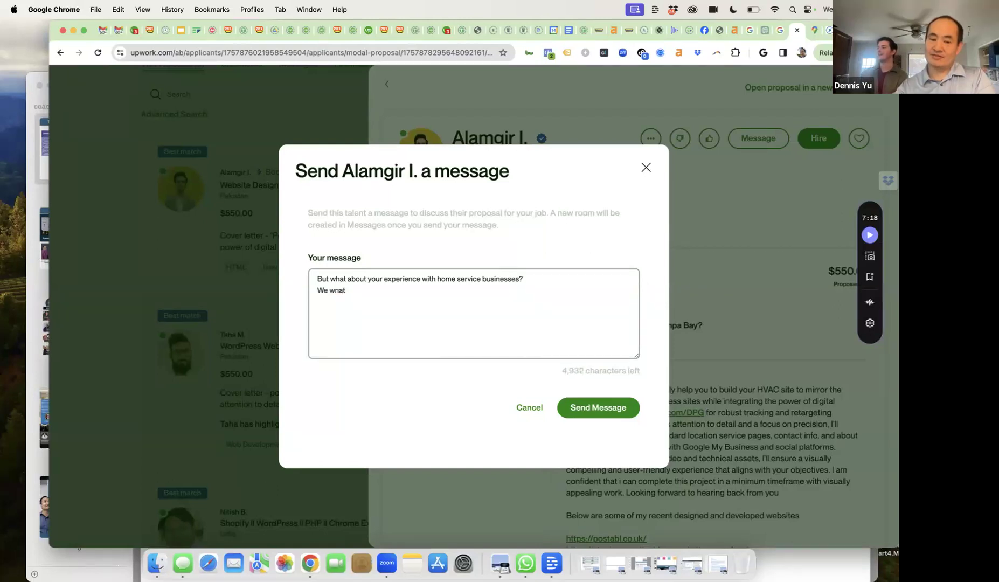
text(nt ot)
key(BackSpace)
text(to make hsi p)
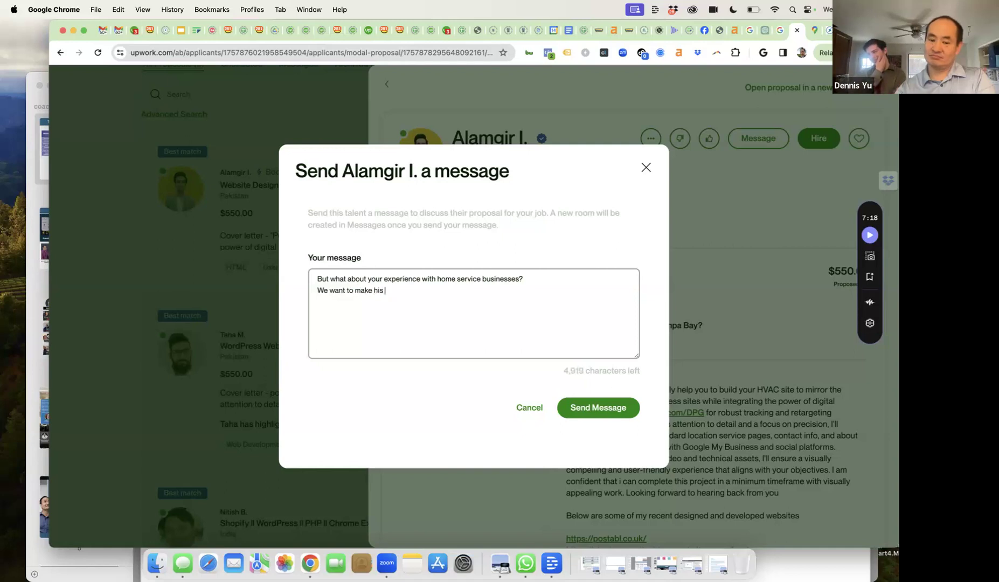
text(ring)
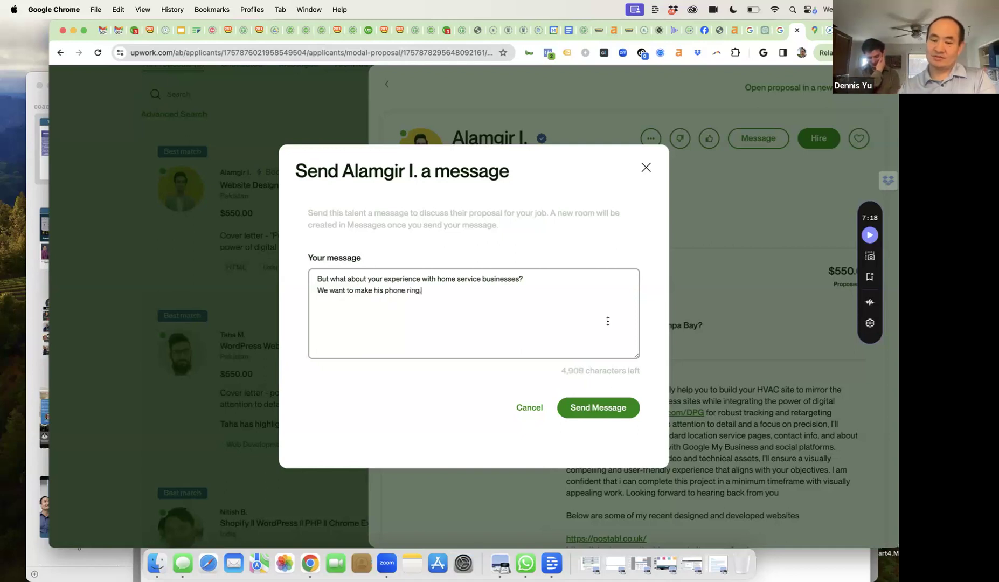
text(.)
click(589, 408)
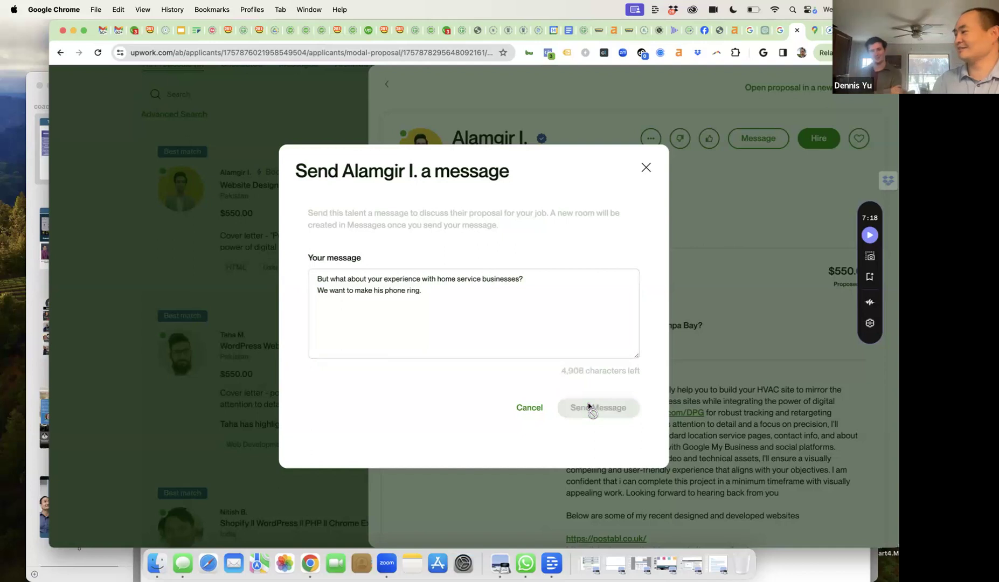
click(646, 167)
click(384, 88)
scroll(351, 246, down, 3)
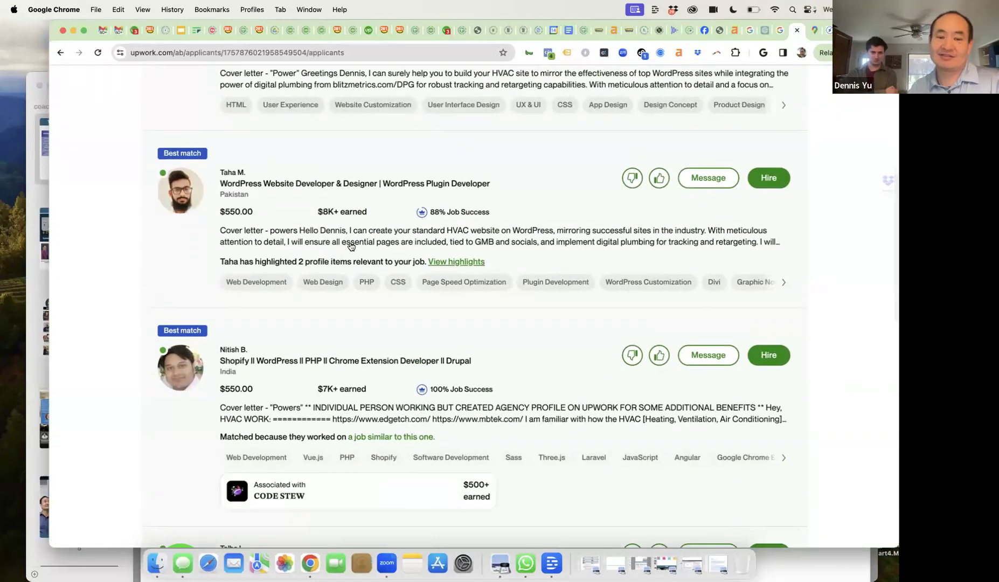
click(329, 241)
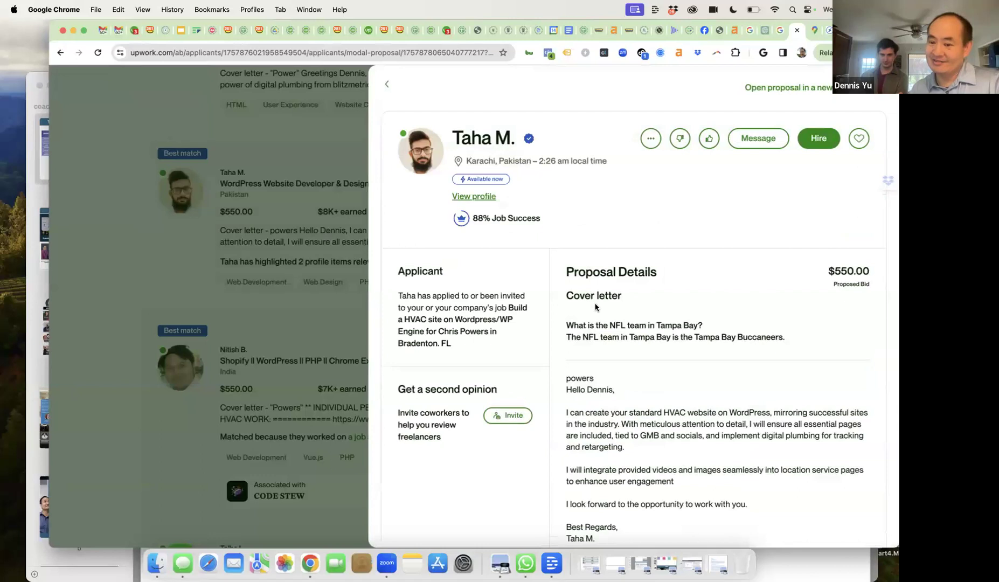
scroll(619, 312, down, 2)
scroll(657, 326, down, 2)
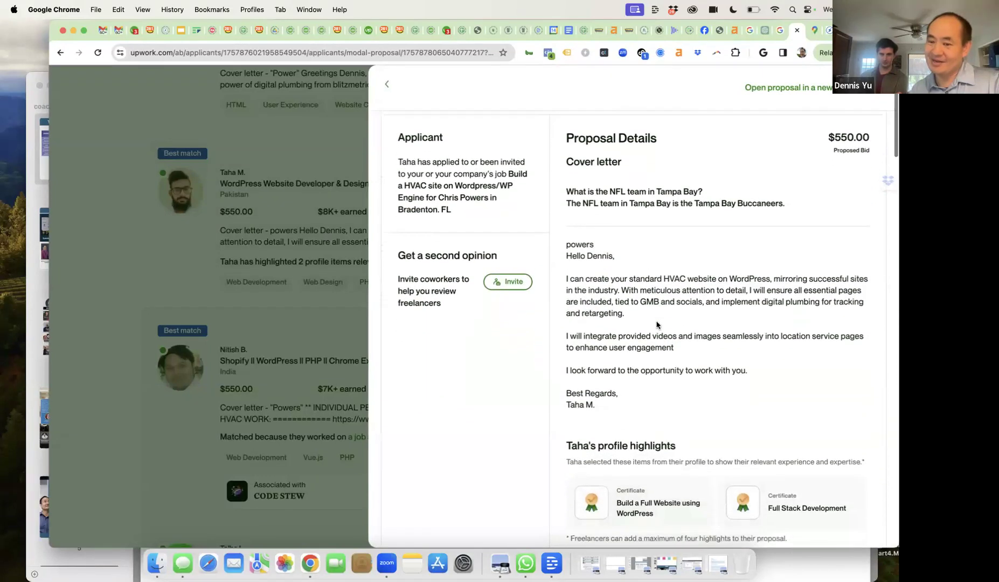
scroll(657, 325, down, 1)
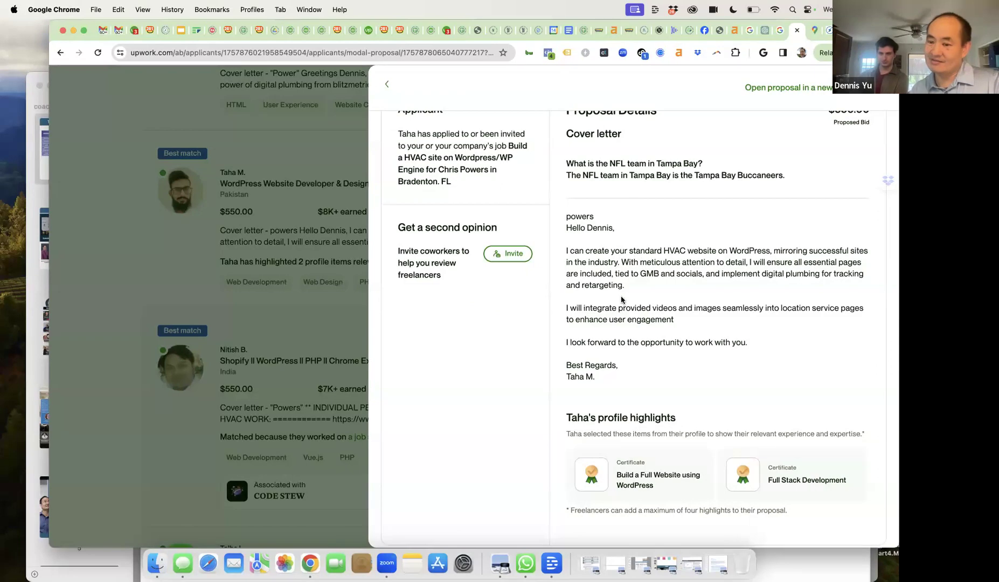
scroll(621, 323, up, 5)
scroll(622, 325, down, 10)
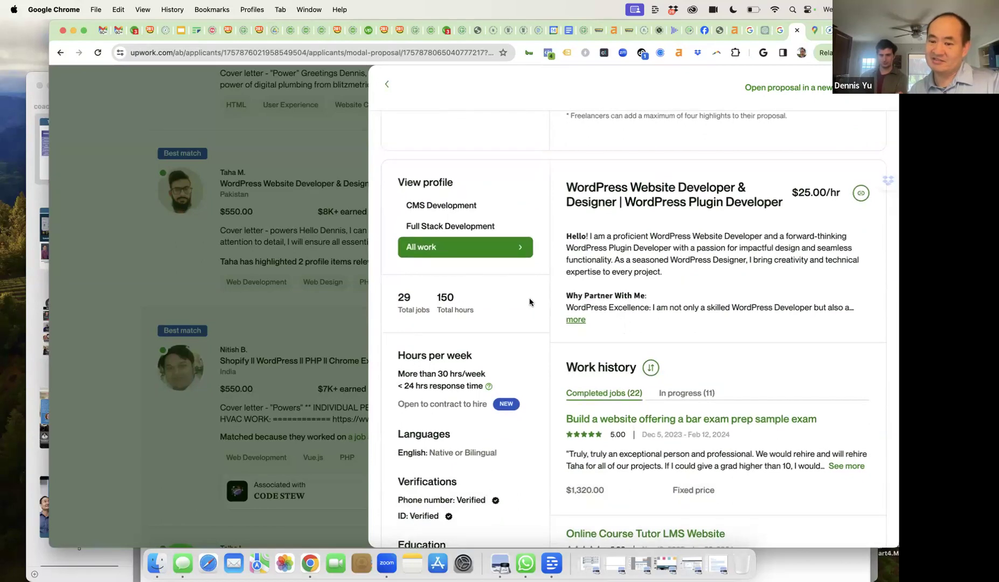
scroll(531, 335, down, 5)
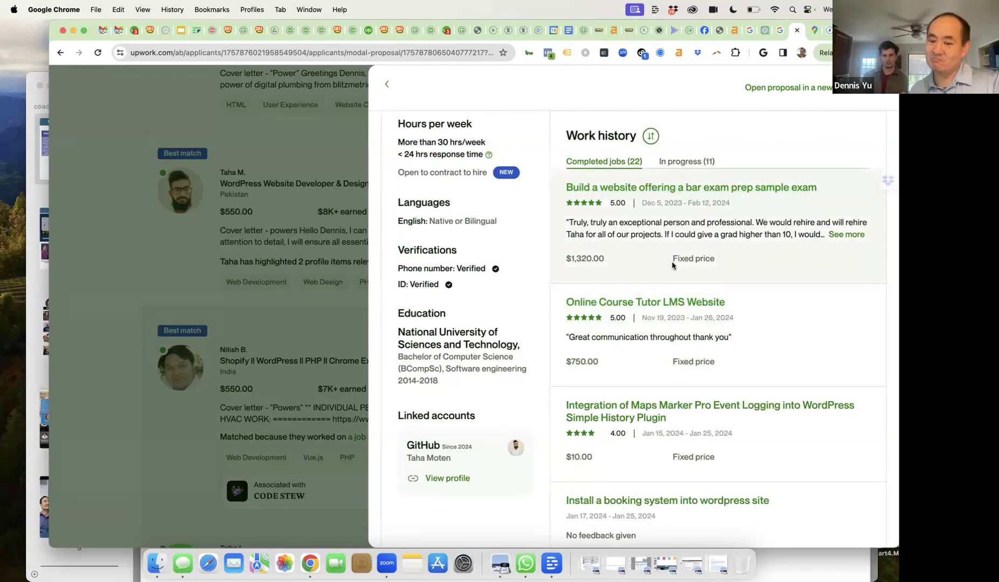
scroll(674, 266, down, 3)
scroll(673, 264, down, 2)
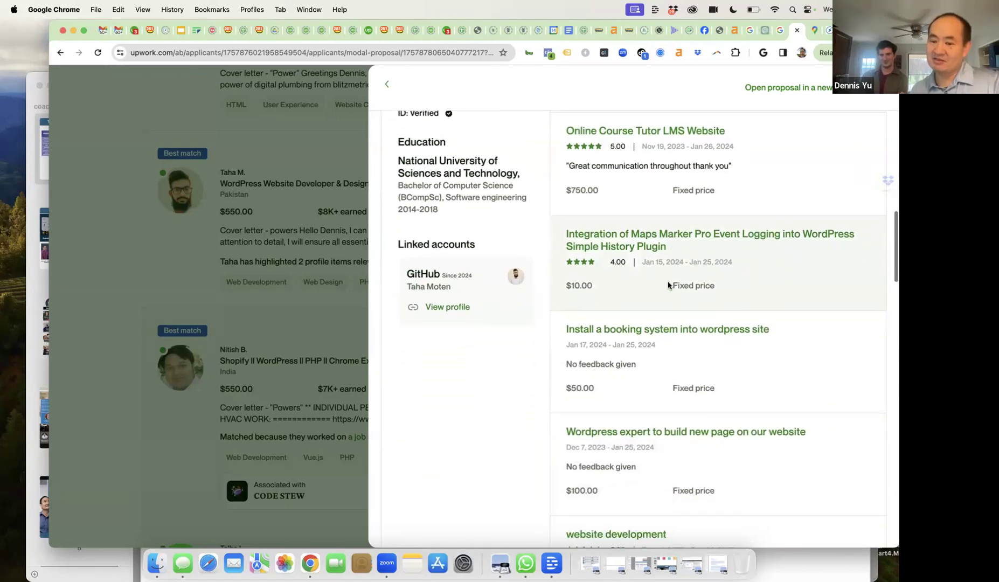
scroll(670, 285, down, 2)
scroll(670, 286, down, 7)
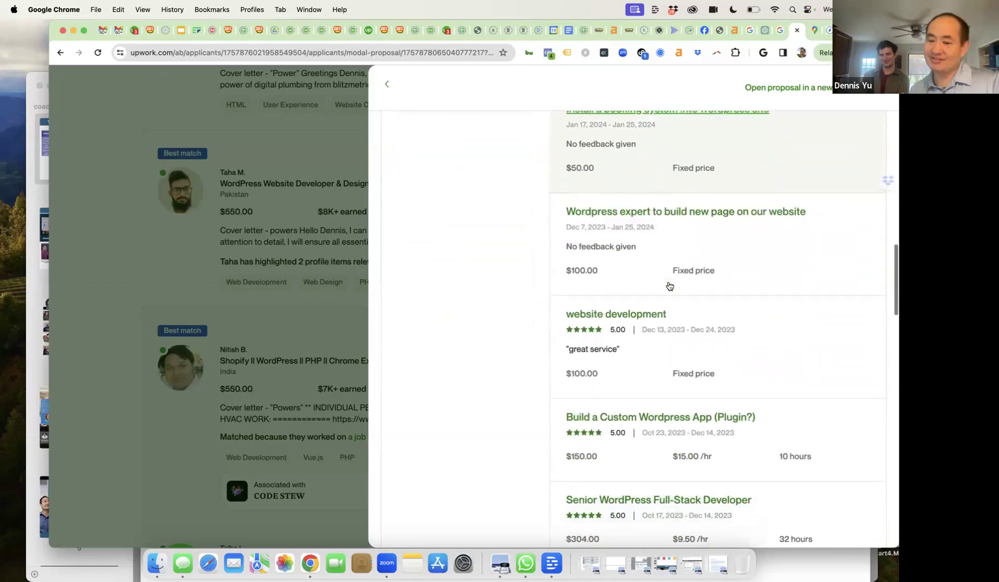
scroll(669, 286, down, 9)
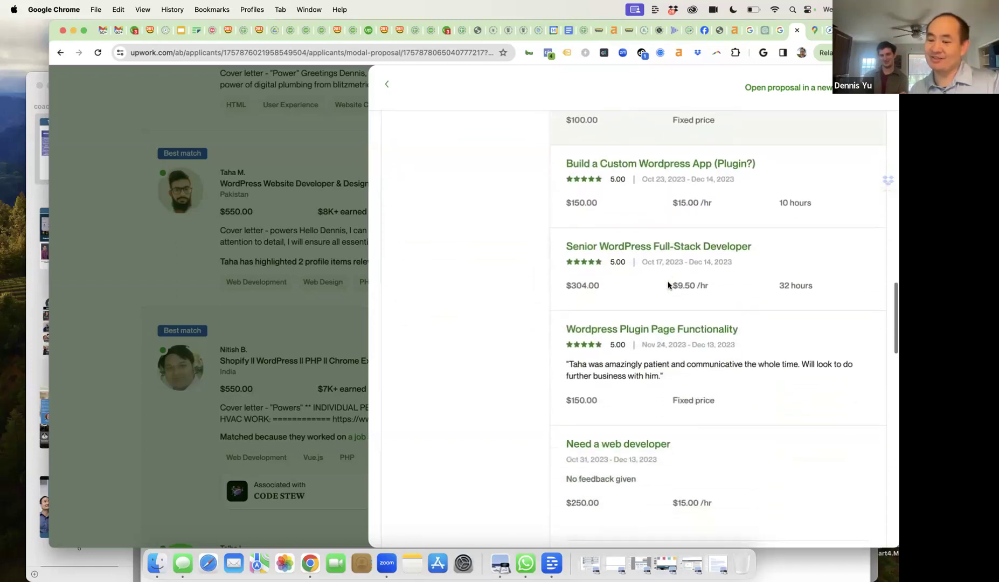
scroll(669, 286, up, 18)
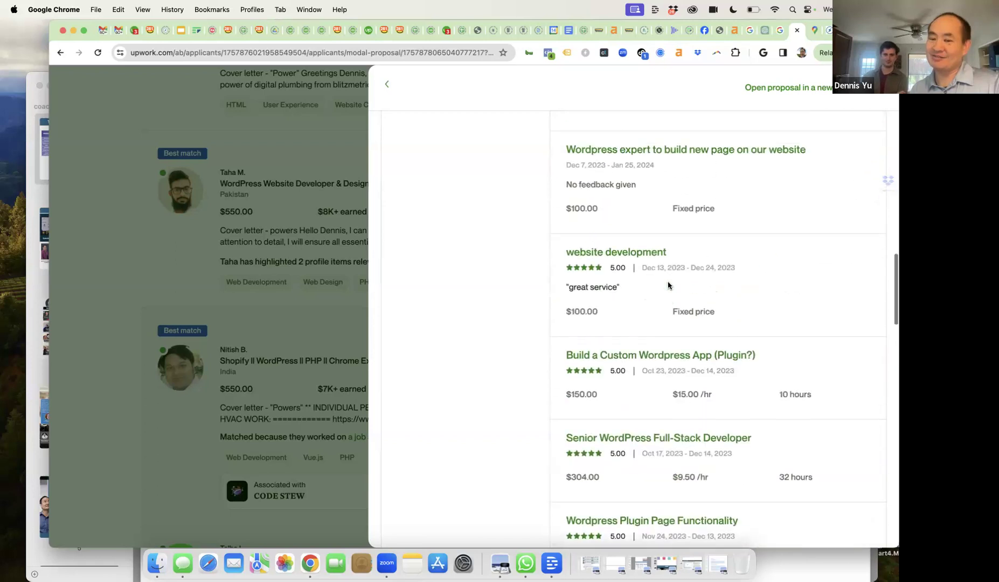
scroll(668, 283, up, 12)
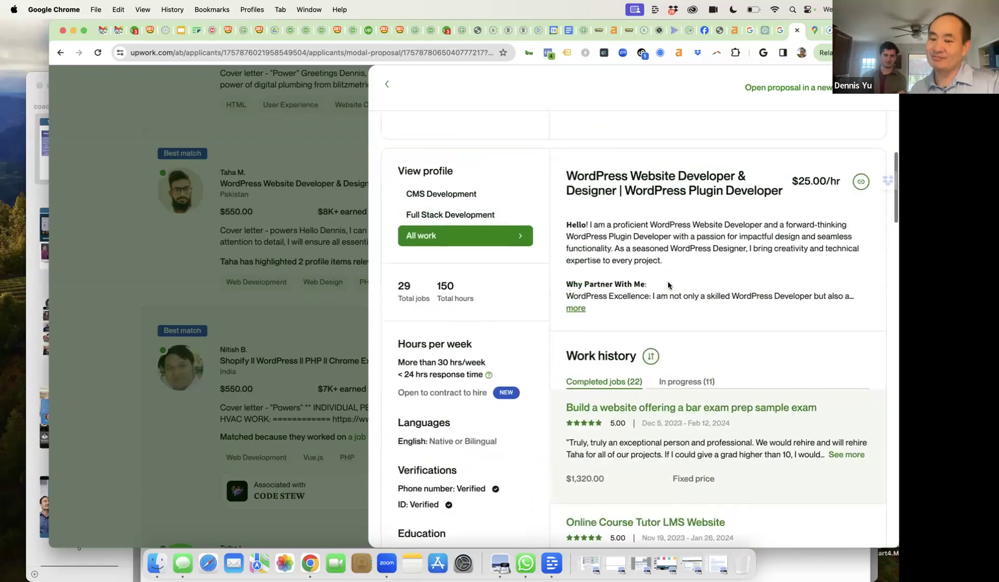
scroll(668, 285, up, 2)
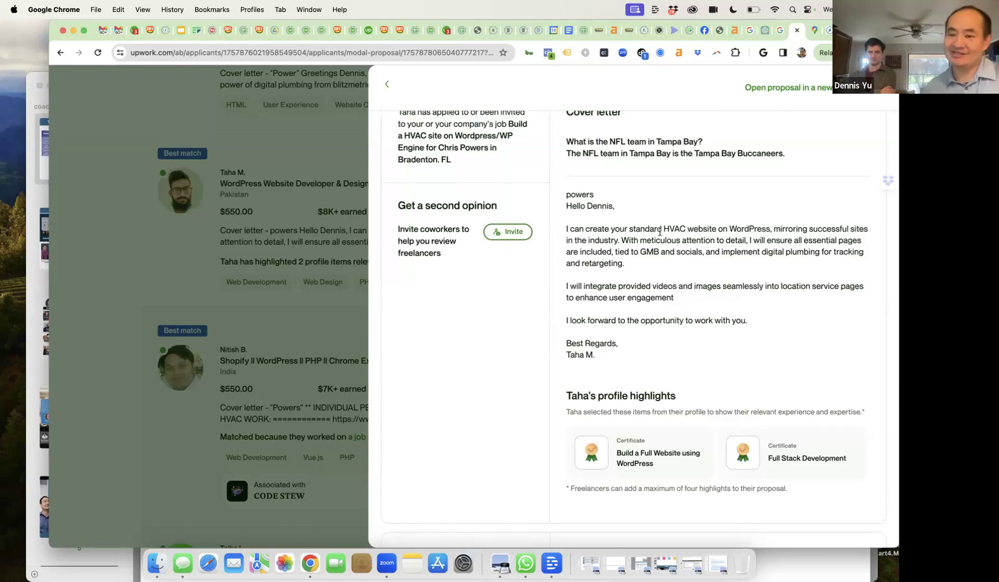
scroll(660, 232, up, 5)
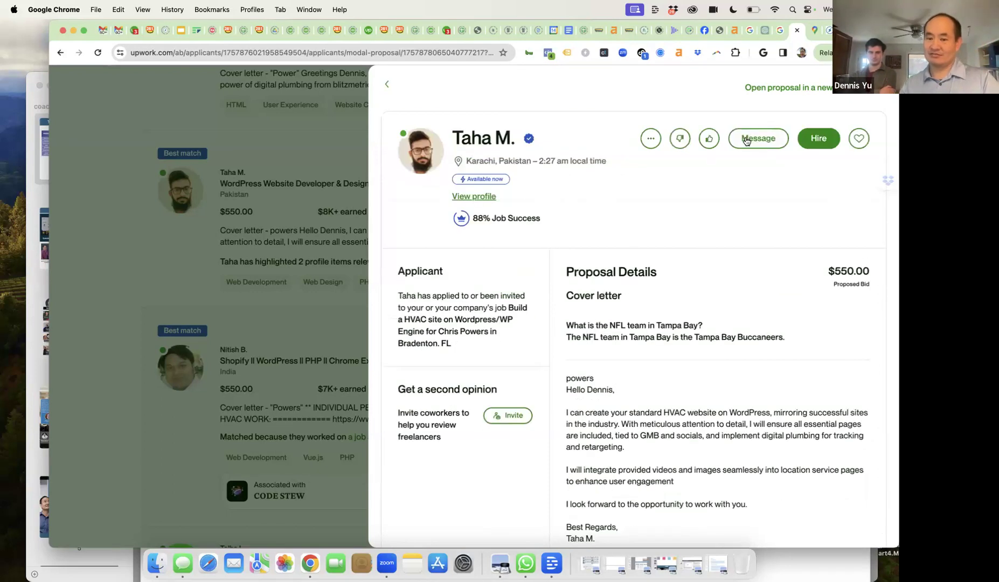
- Send the WordPress developer a greeting asking 'what about digital plumbing', then return to the applicants
click(745, 140)
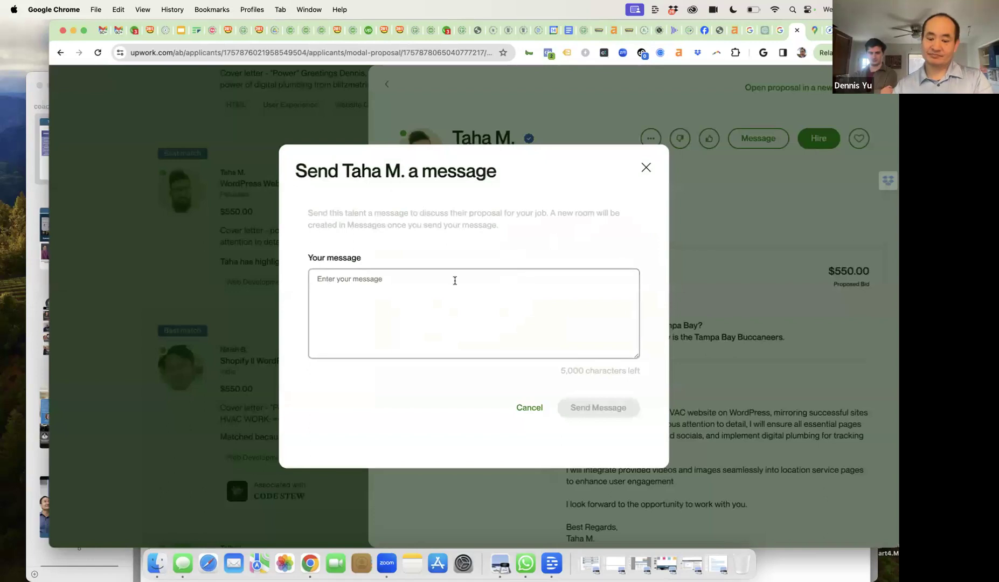
click(455, 280)
text(Hi Taha-- what about digital)
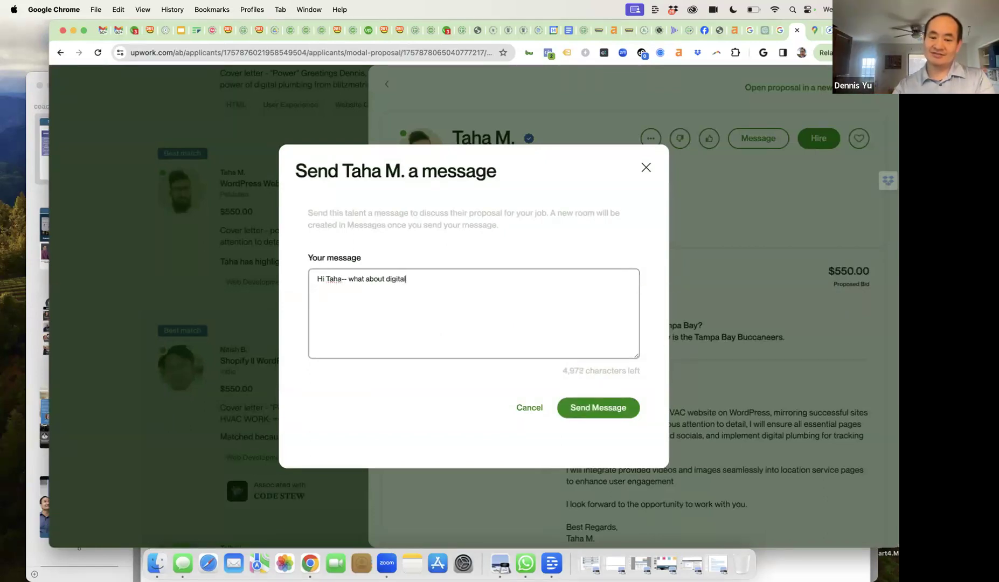
text( plumbing?)
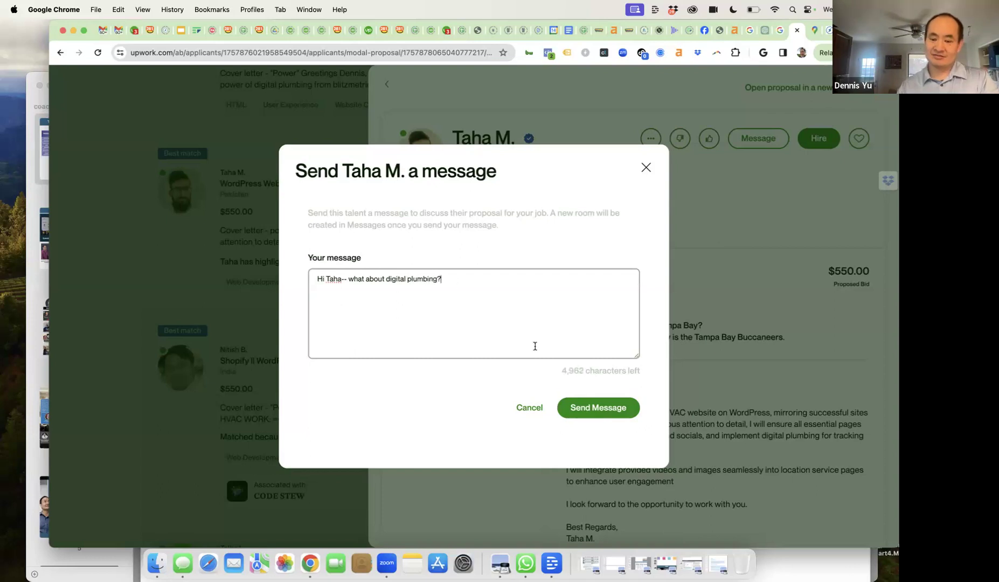
click(574, 405)
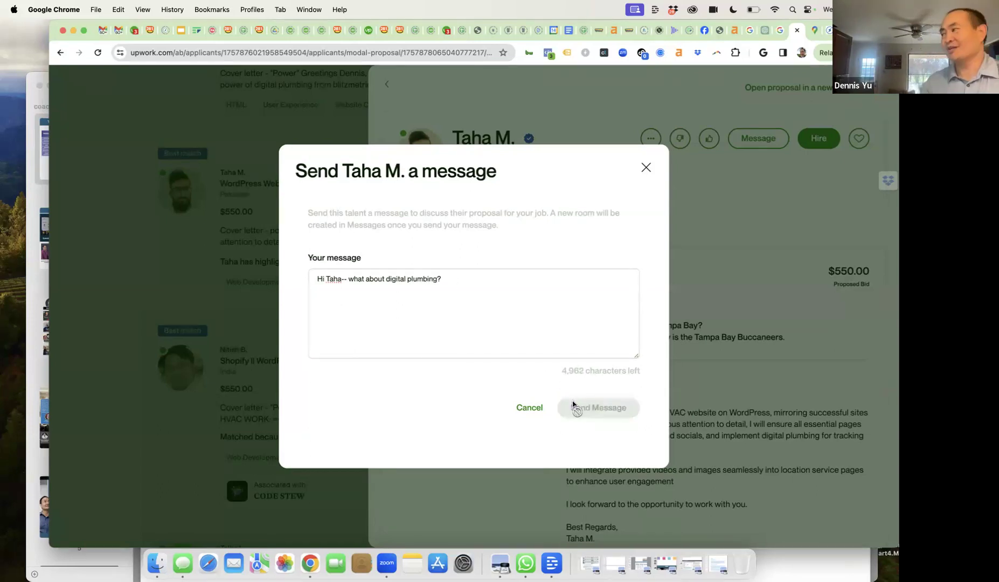
click(646, 163)
click(387, 87)
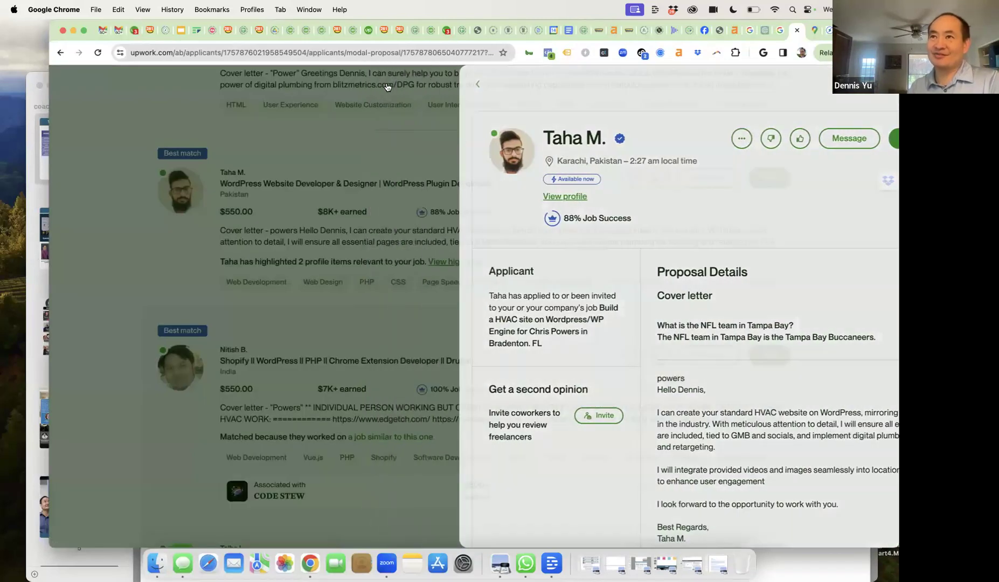
scroll(480, 292, down, 4)
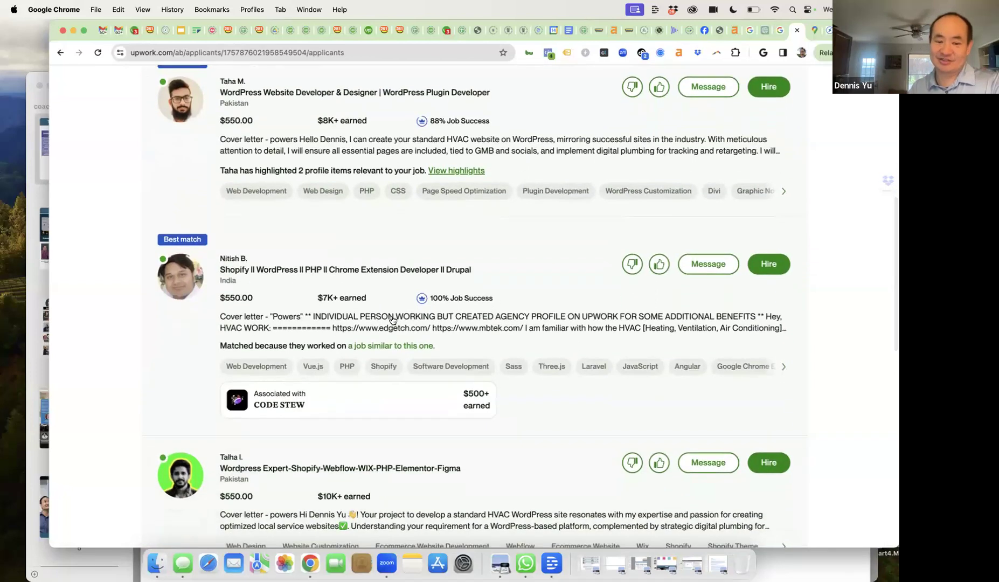
- Open the next applicant's $550 proposal and read through the cover letter and profile
click(389, 321)
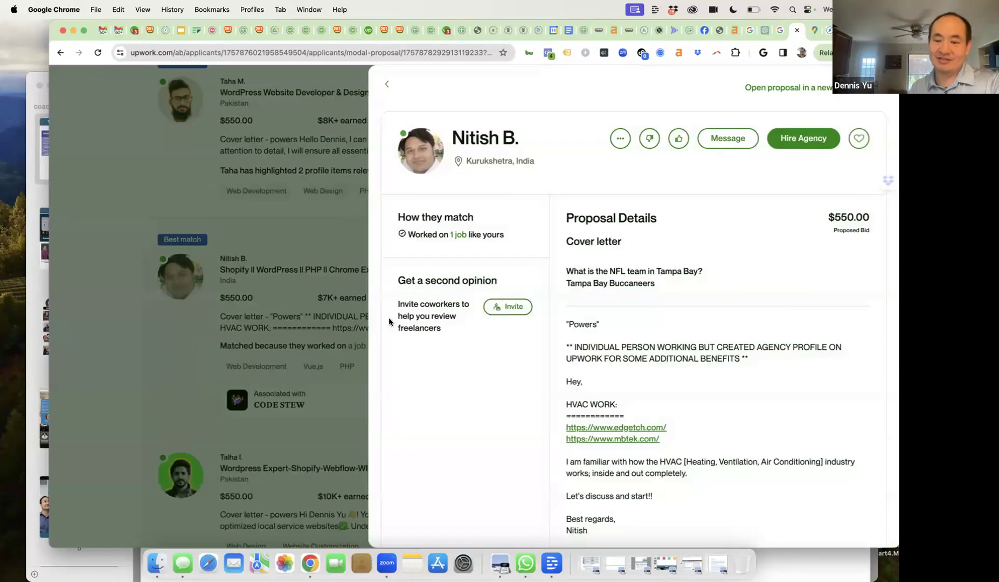
scroll(605, 368, down, 2)
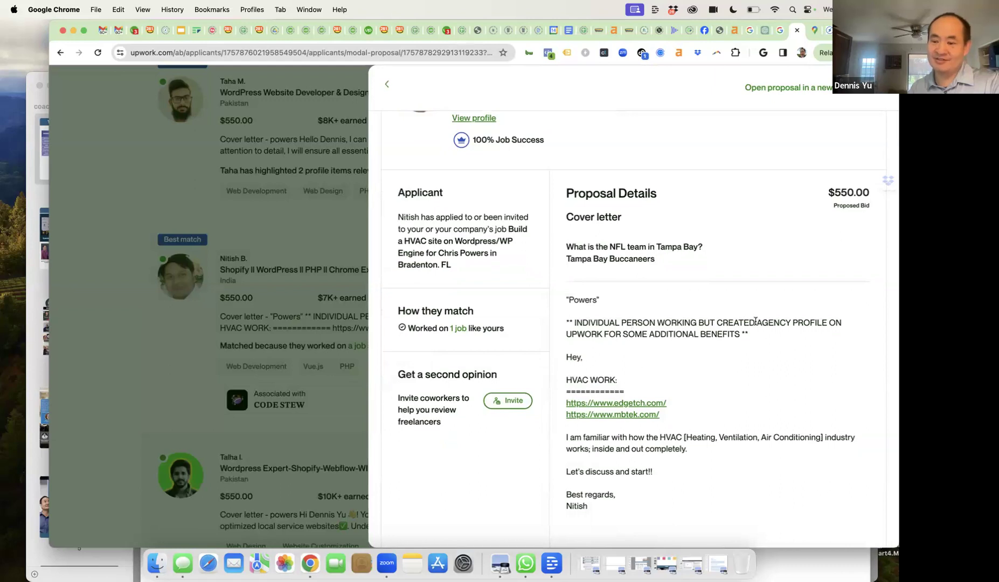
scroll(755, 321, down, 2)
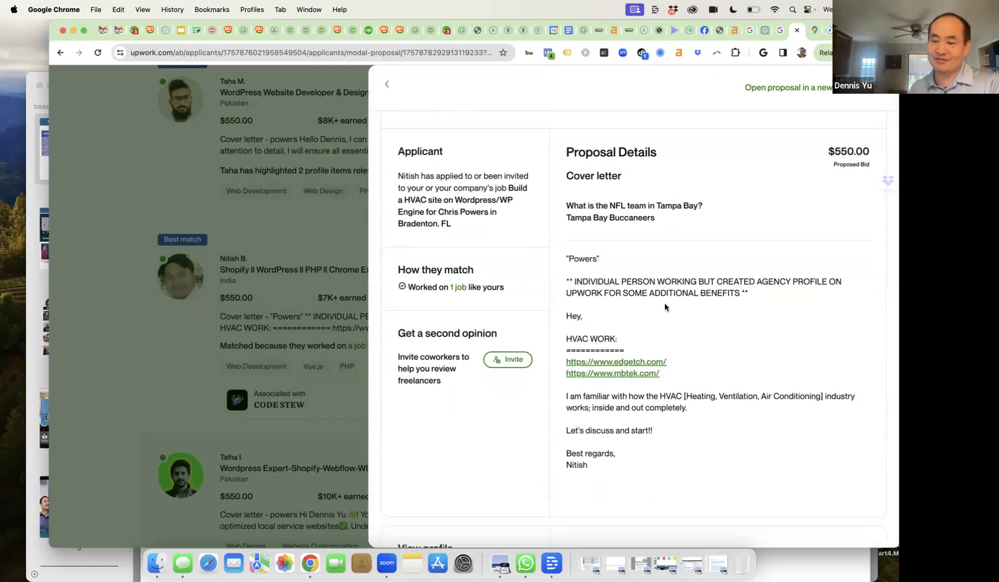
scroll(665, 307, down, 4)
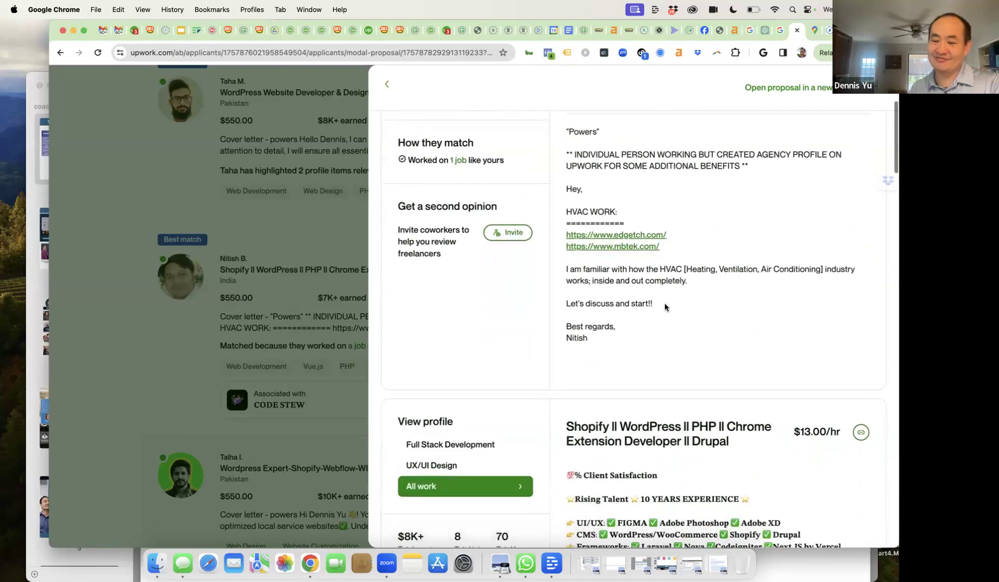
scroll(665, 307, down, 1)
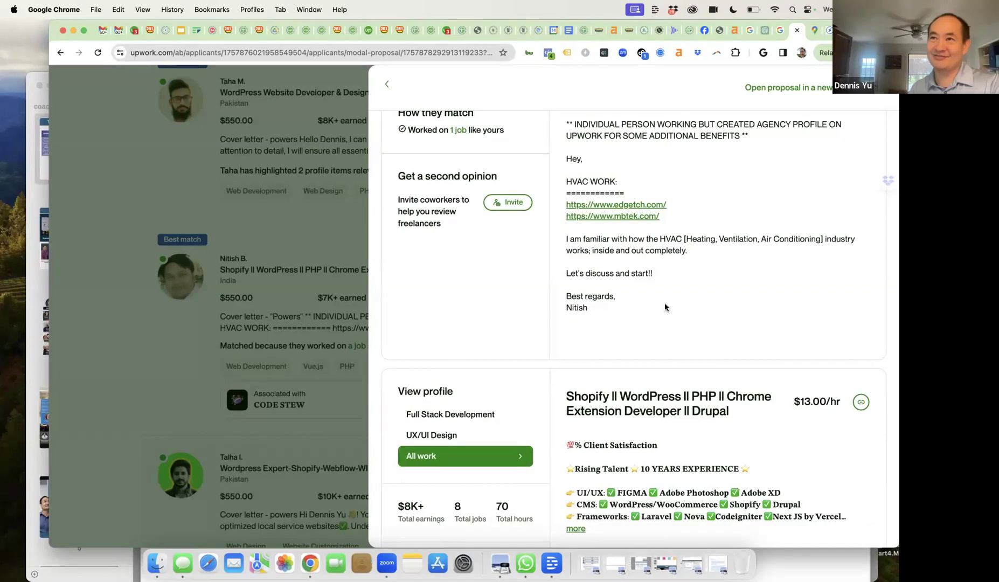
scroll(665, 307, down, 4)
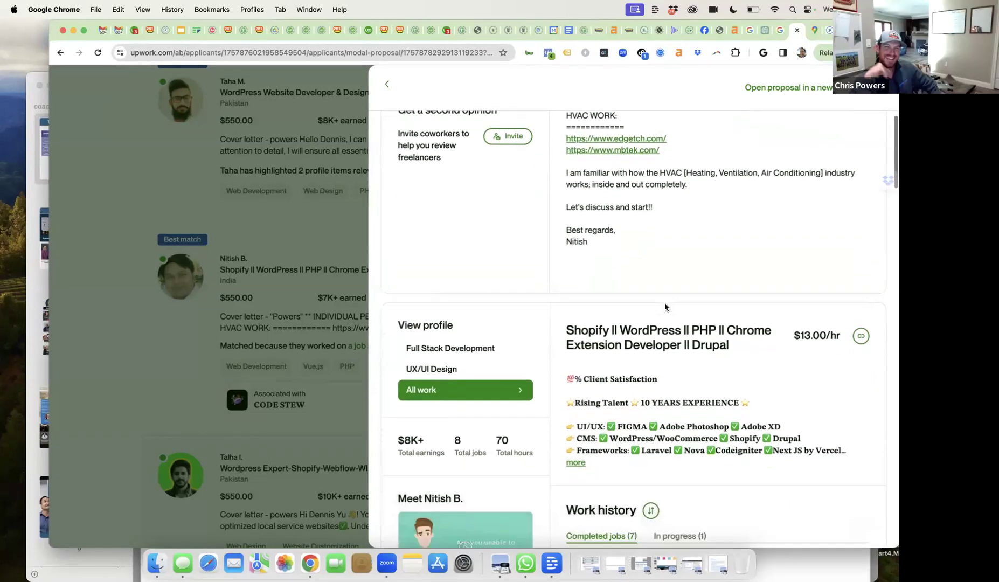
scroll(665, 304, down, 3)
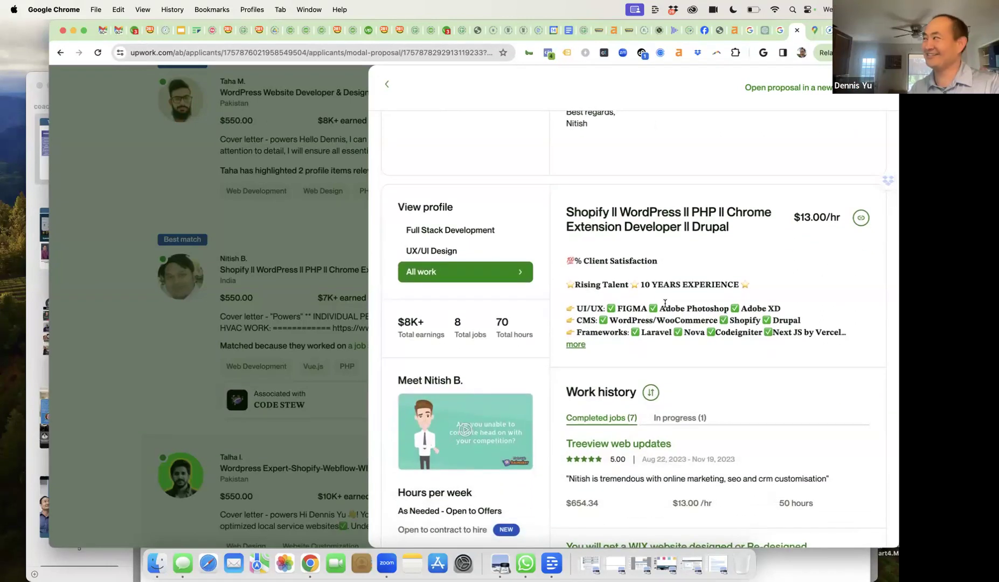
scroll(665, 303, up, 1)
scroll(665, 305, up, 12)
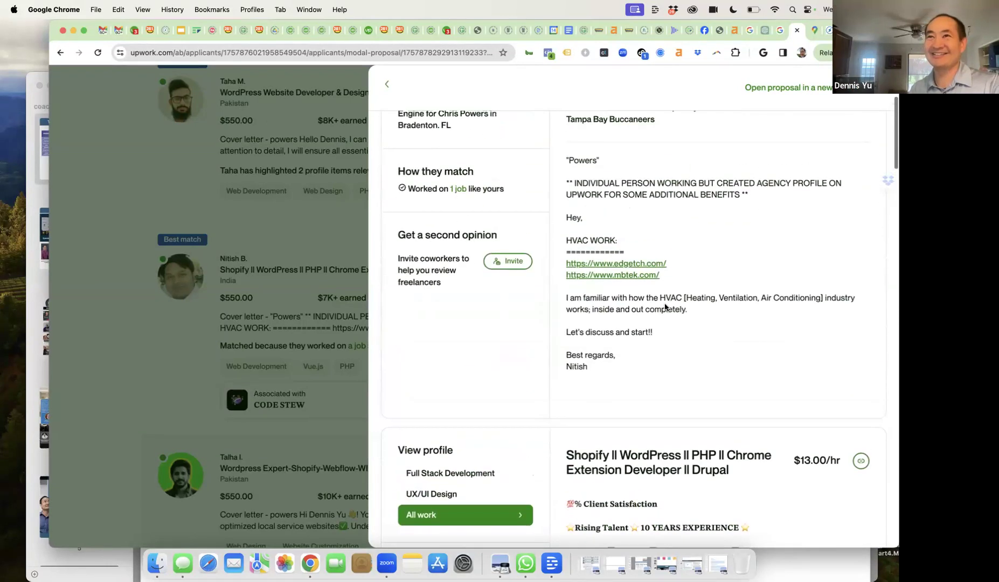
scroll(665, 306, up, 3)
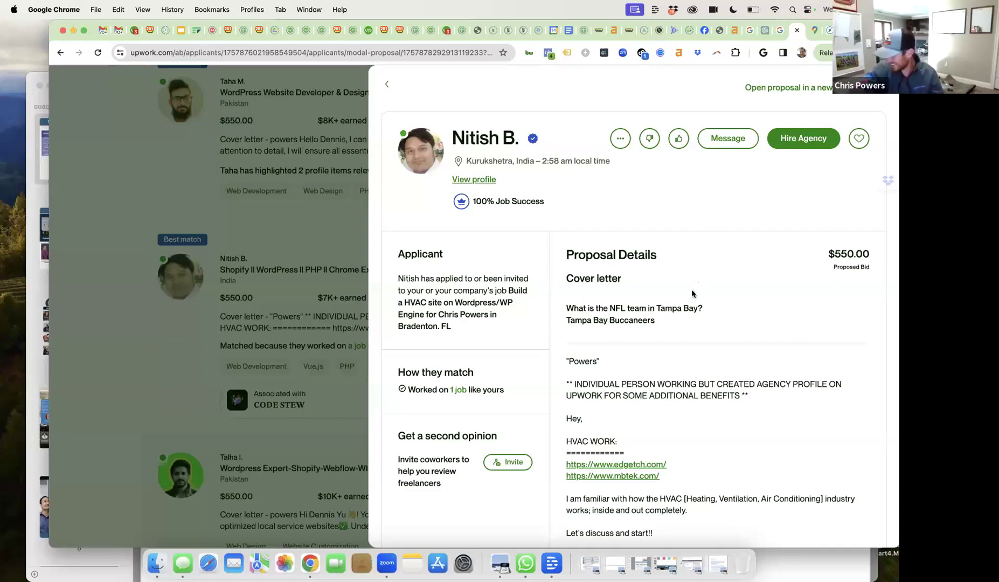
scroll(668, 313, down, 5)
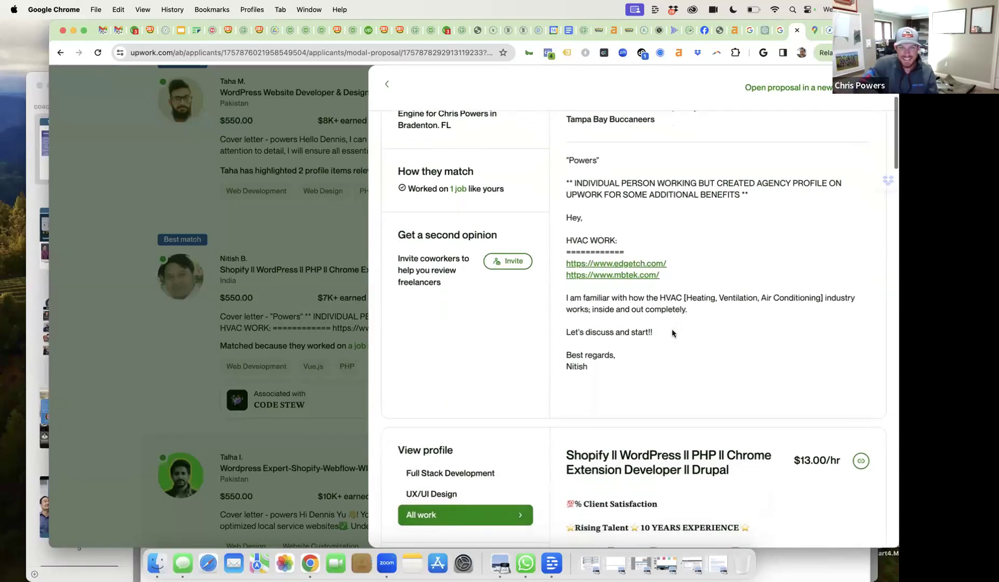
scroll(679, 313, up, 5)
- Send the third applicant 'You said so little.' and go back to the applicants list
click(733, 141)
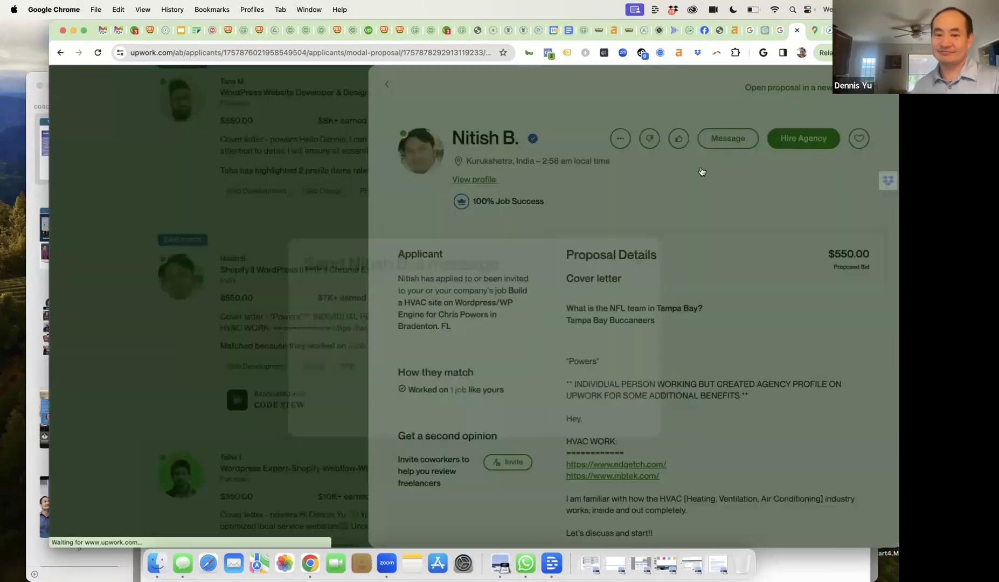
text(You said s)
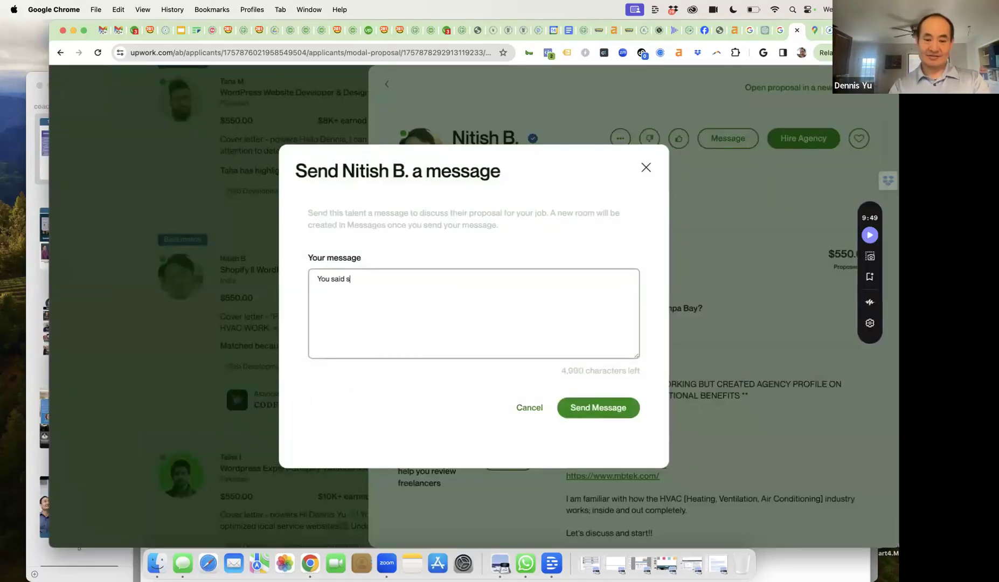
text(o little.)
click(573, 407)
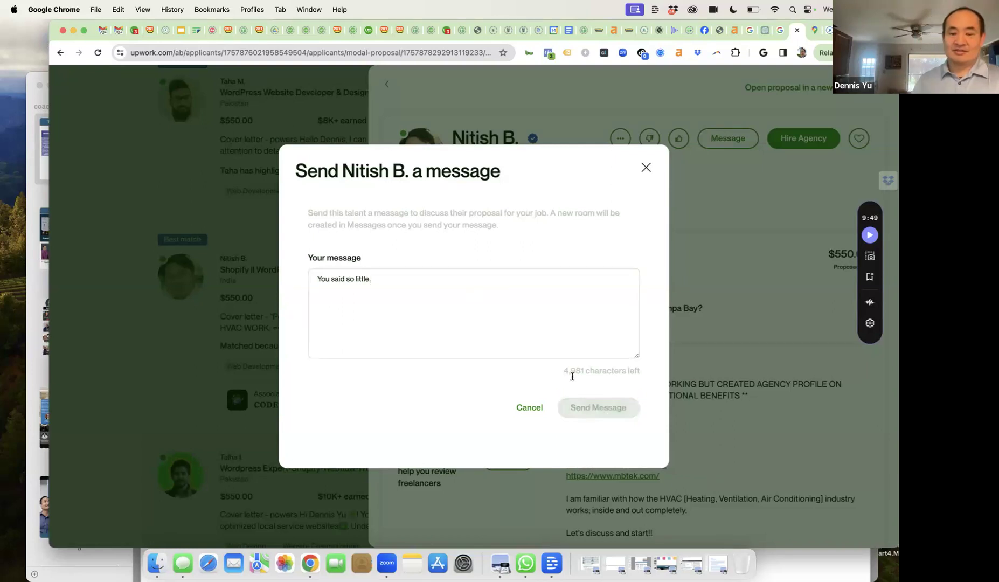
click(646, 167)
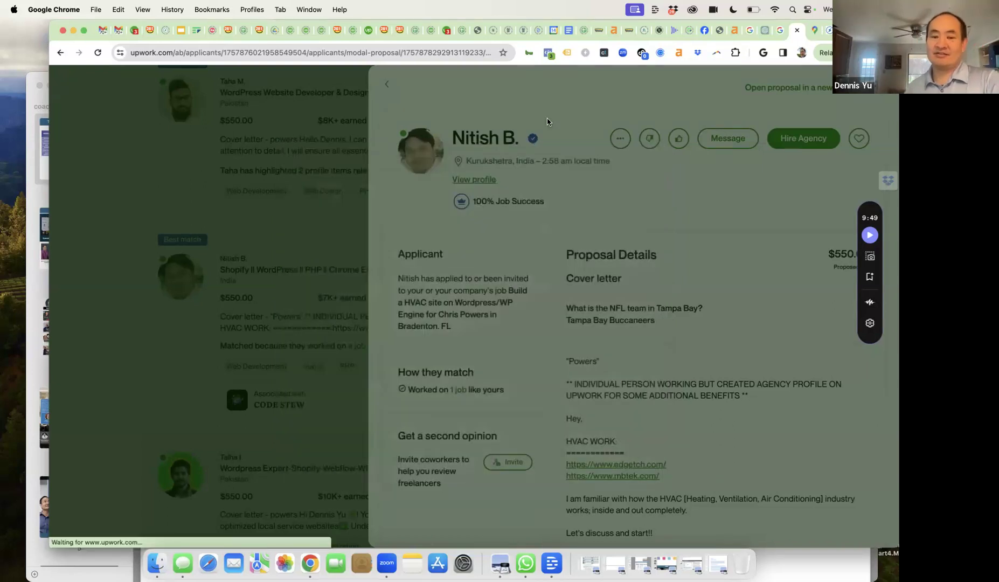
click(386, 83)
scroll(498, 369, down, 3)
scroll(499, 369, down, 1)
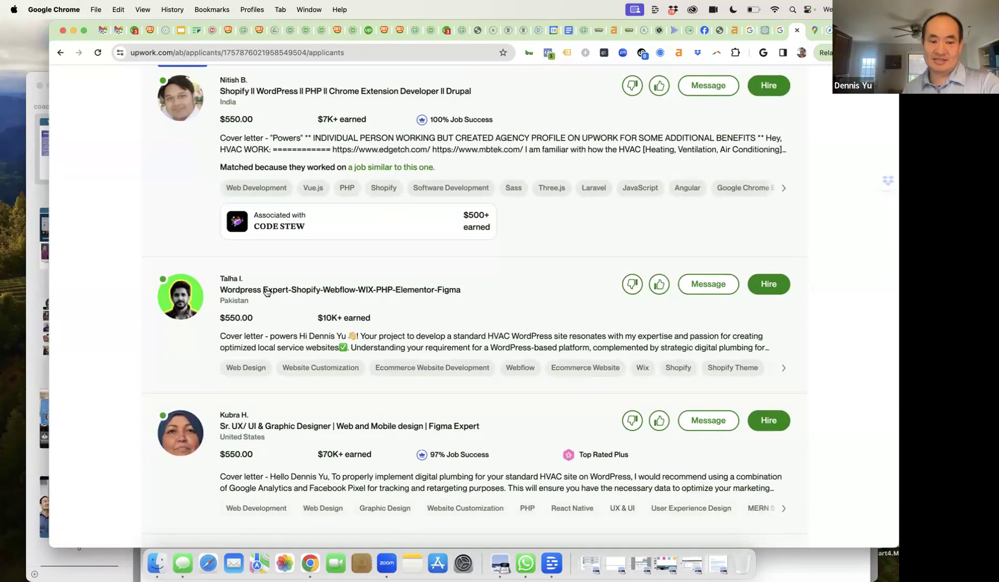
click(426, 338)
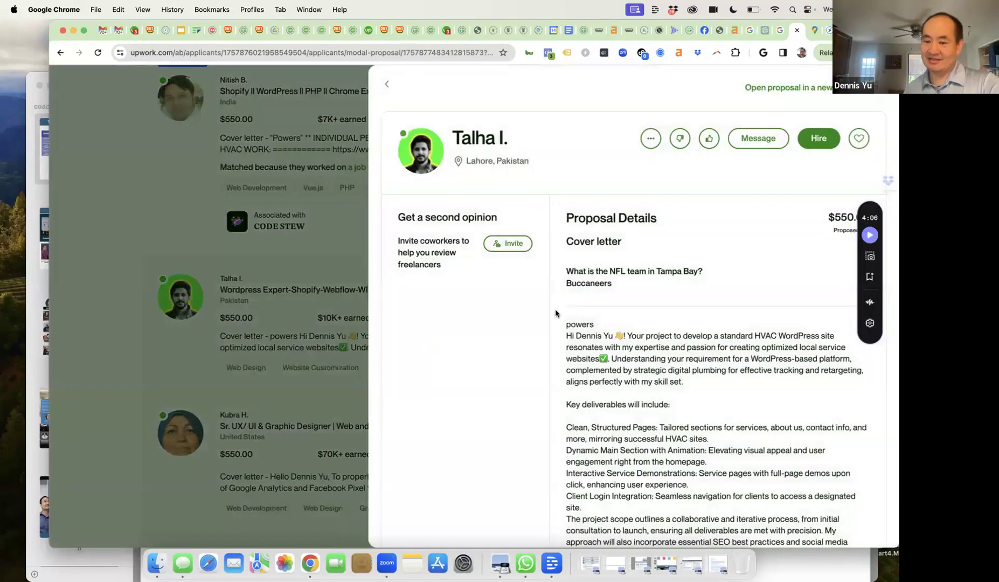
scroll(614, 308, down, 3)
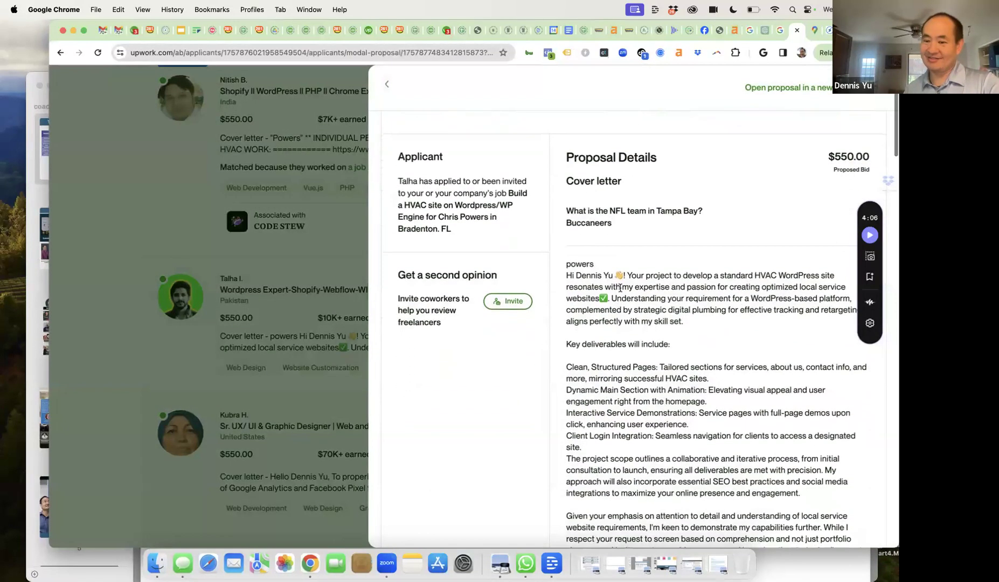
scroll(597, 304, down, 10)
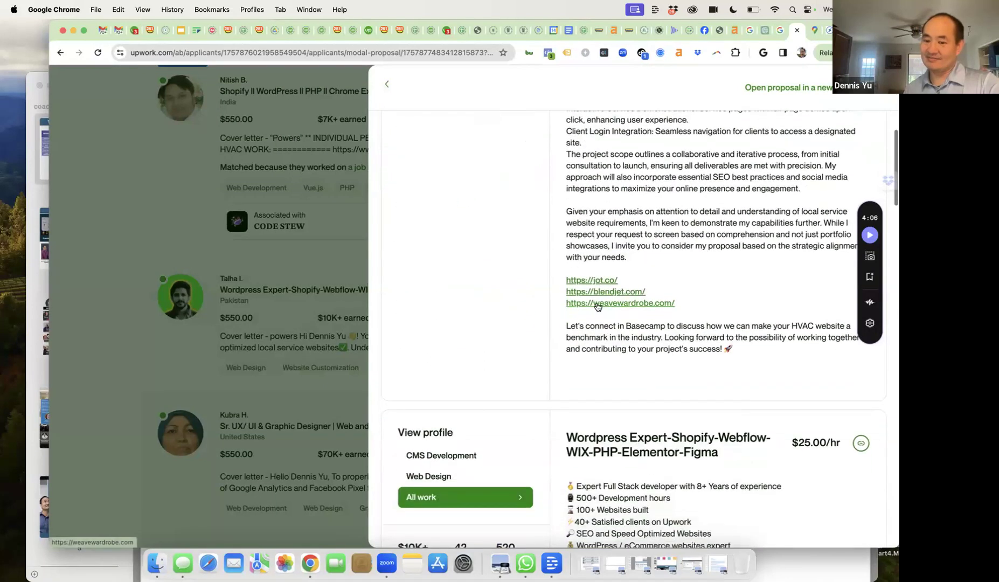
scroll(597, 306, down, 6)
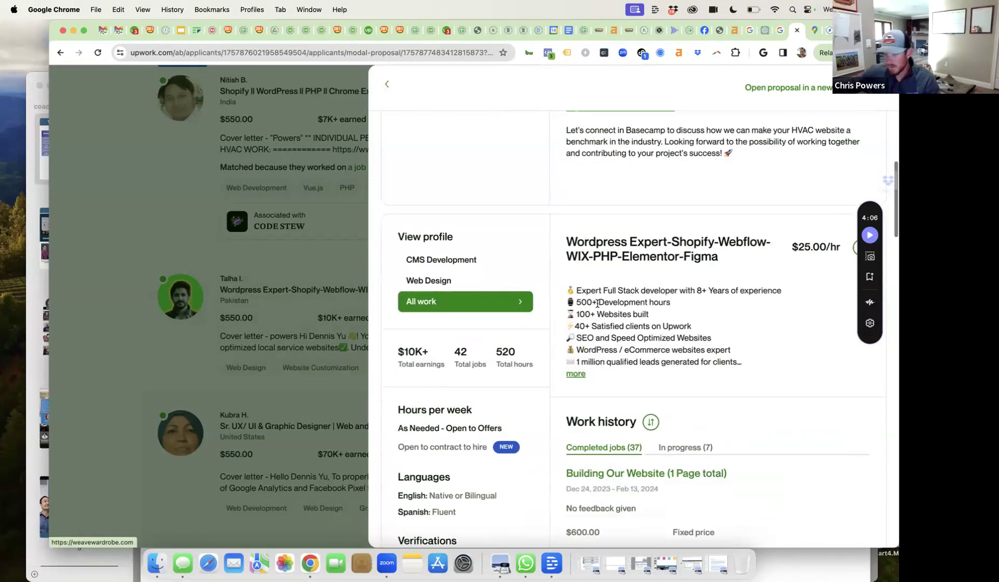
scroll(597, 303, down, 3)
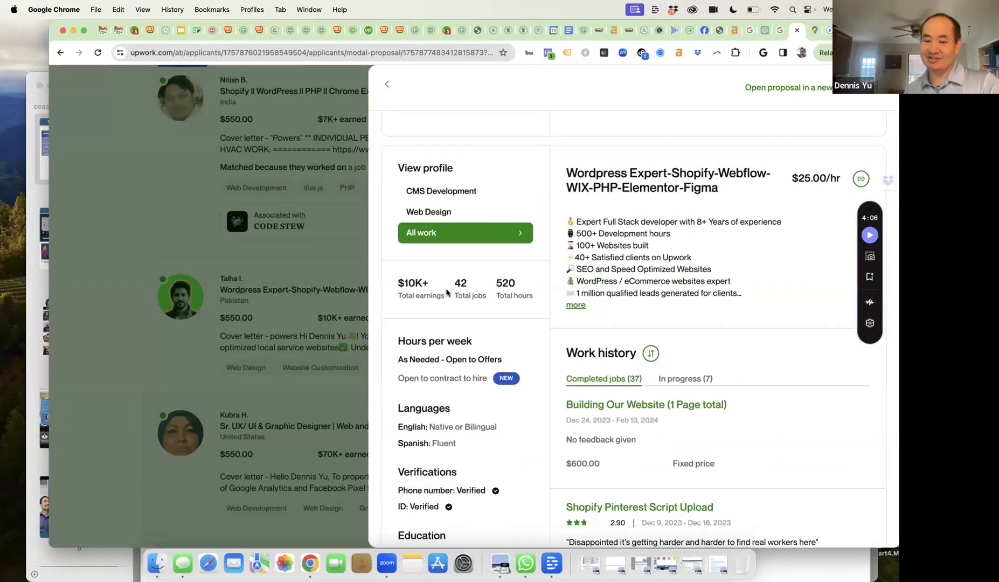
scroll(582, 303, down, 10)
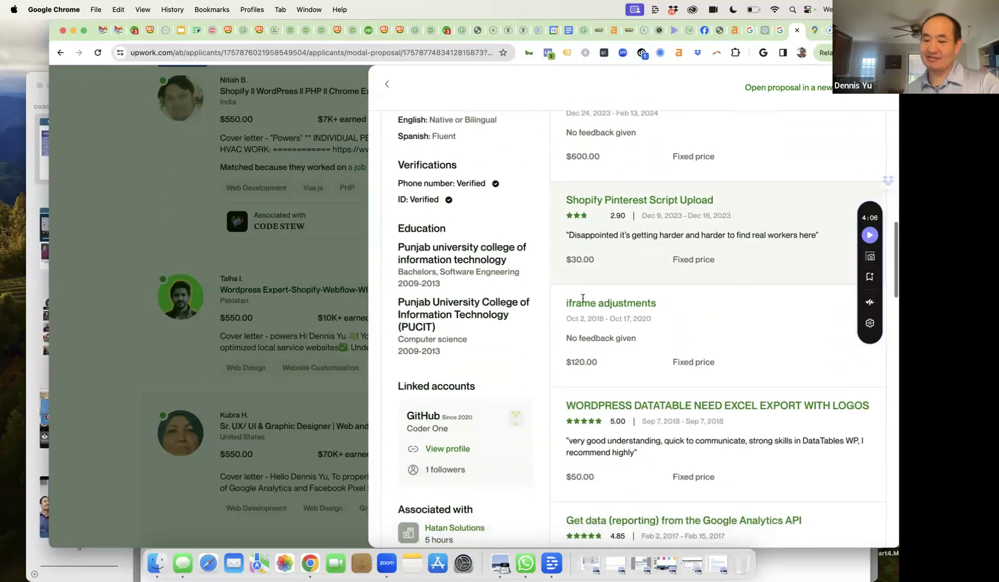
scroll(583, 302, down, 6)
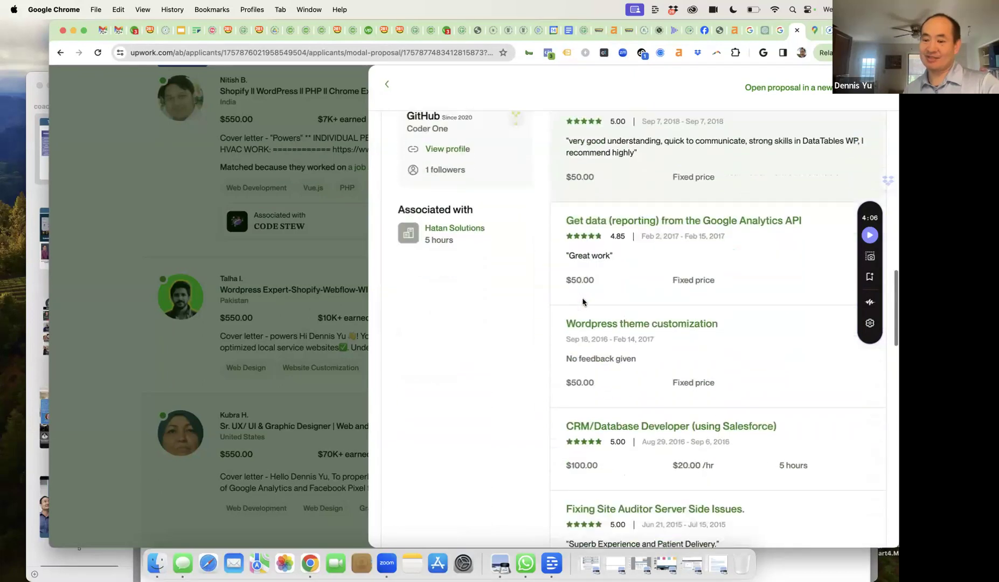
scroll(583, 302, down, 7)
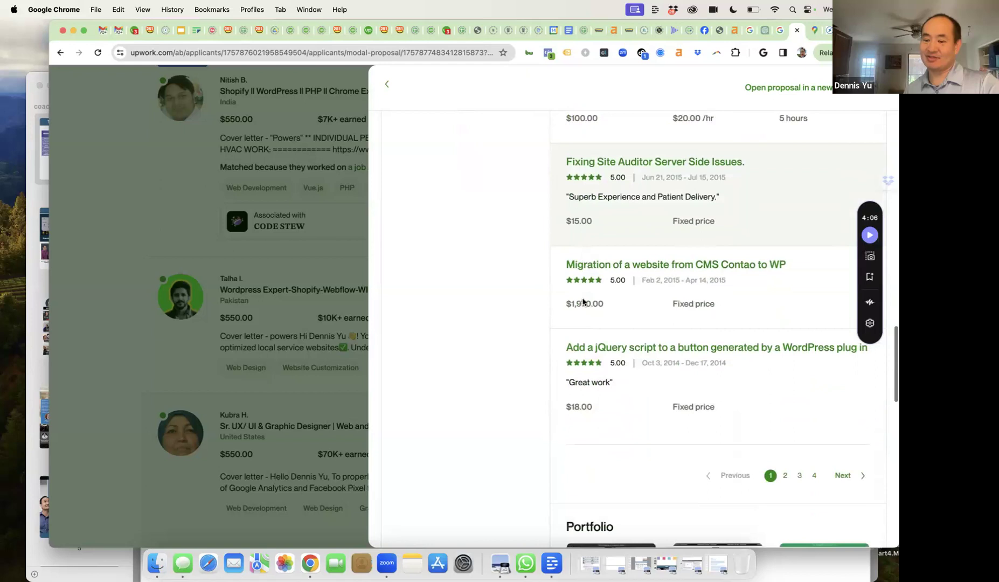
scroll(583, 302, up, 4)
scroll(583, 302, up, 20)
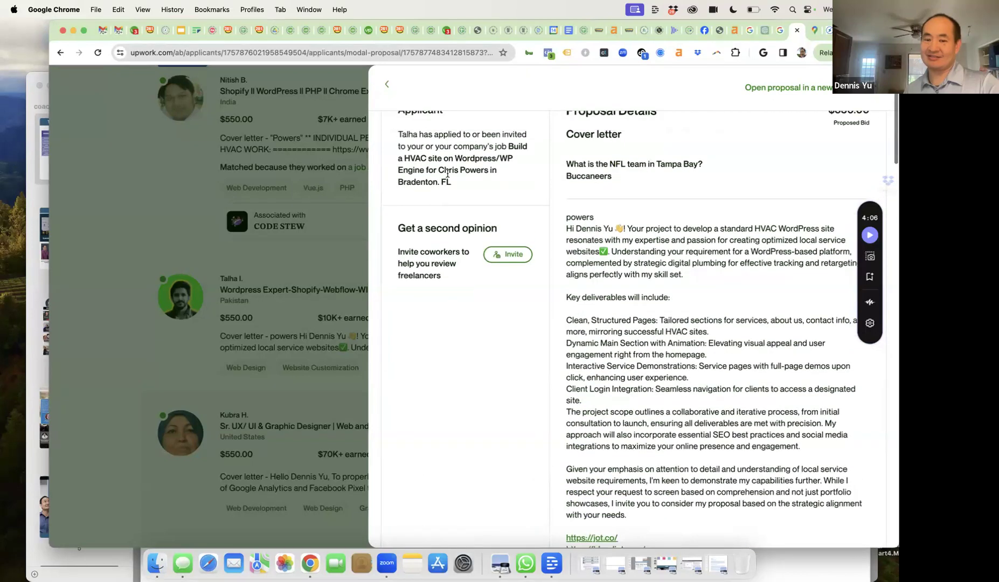
- From the applicants list, message the WordPress Expert applicant 'Your jobs are so small.'
click(392, 90)
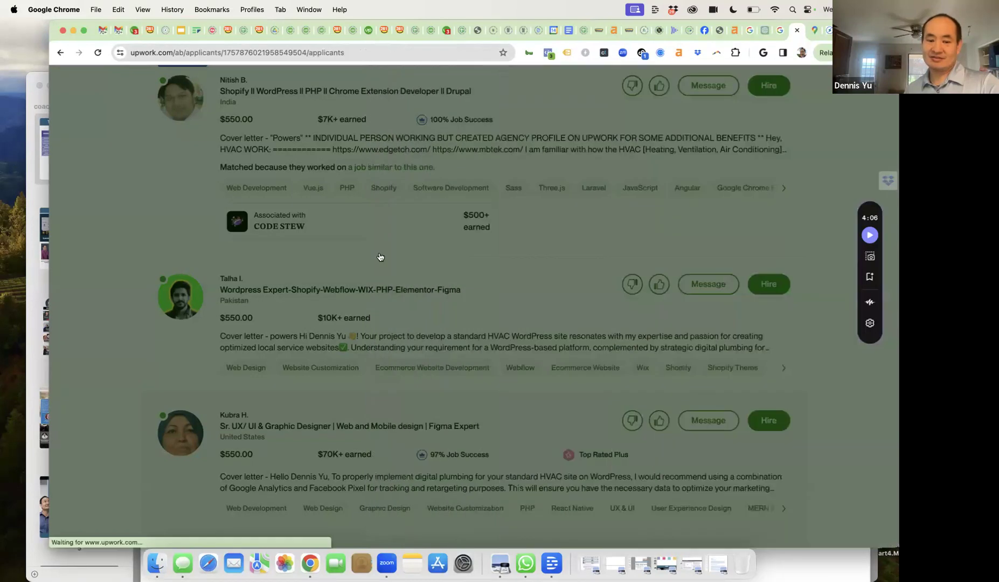
mouse_move(337, 325)
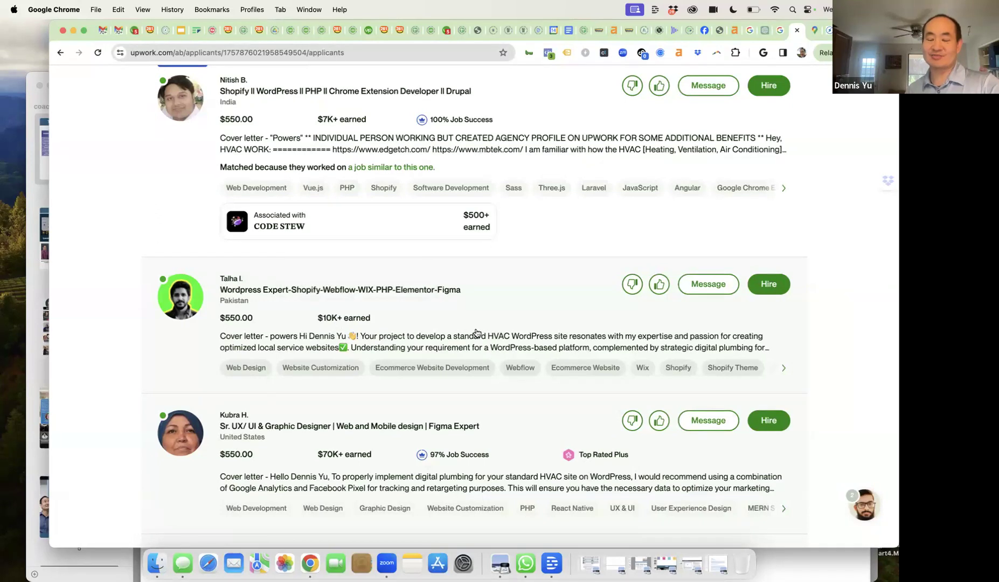
click(697, 286)
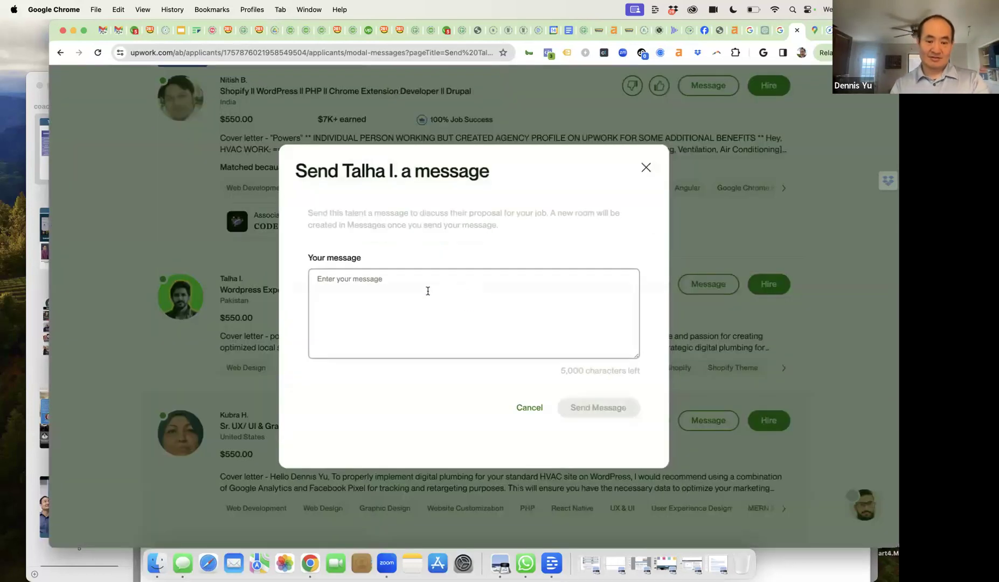
text(Your jobs are so small.)
click(572, 408)
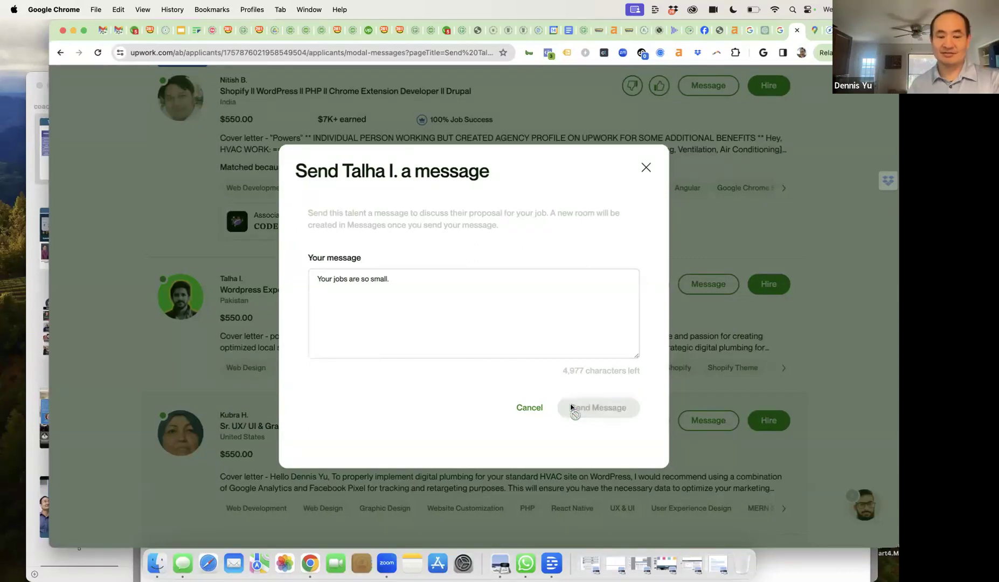
click(645, 165)
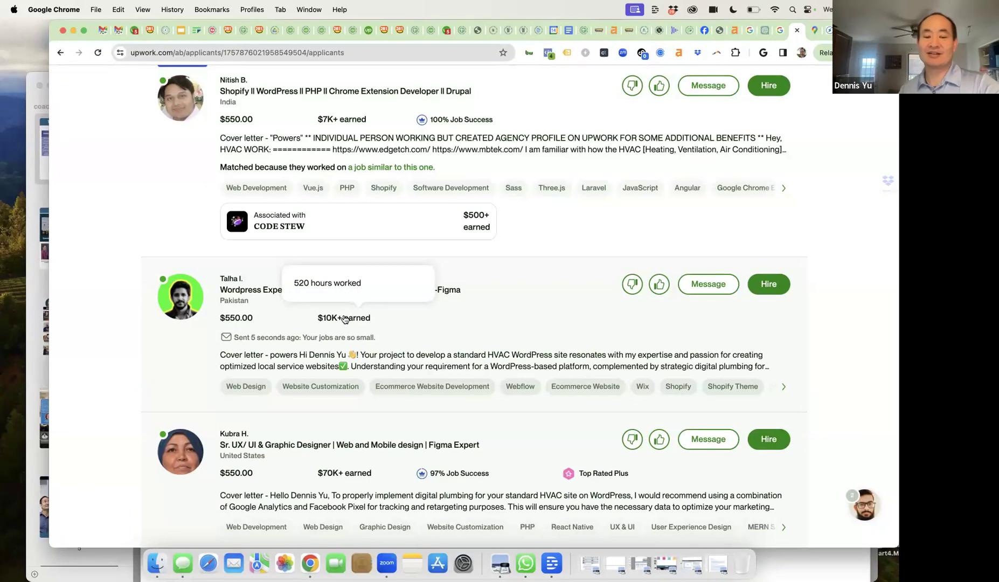
- Open the 97%-success UX/UI designer's $550 proposal
scroll(451, 345, down, 5)
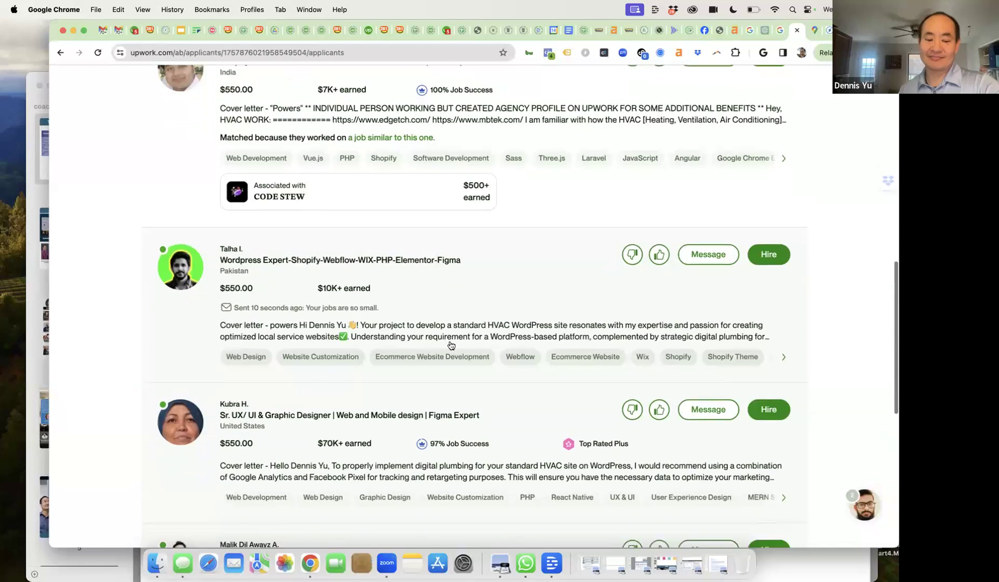
scroll(451, 345, down, 1)
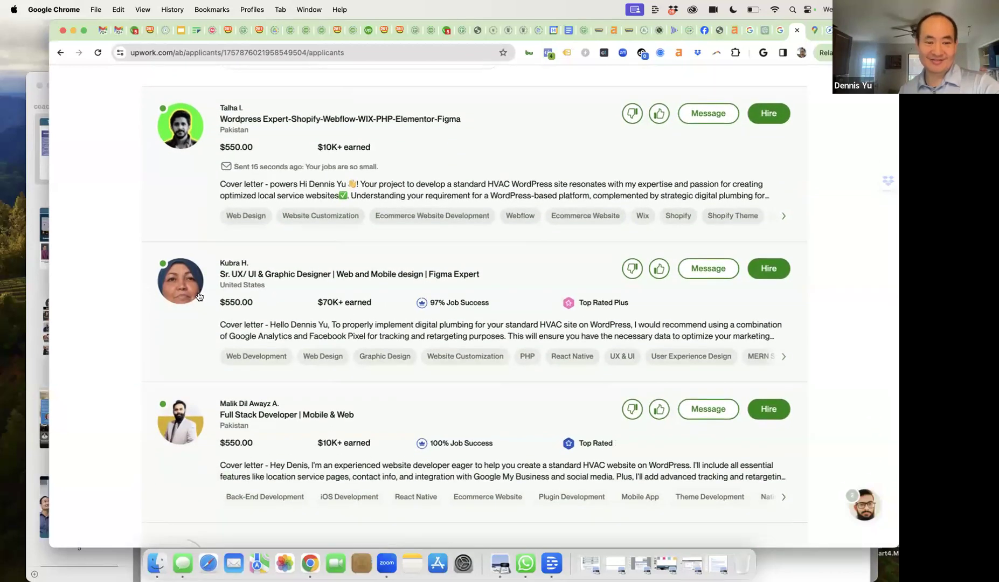
mouse_move(440, 308)
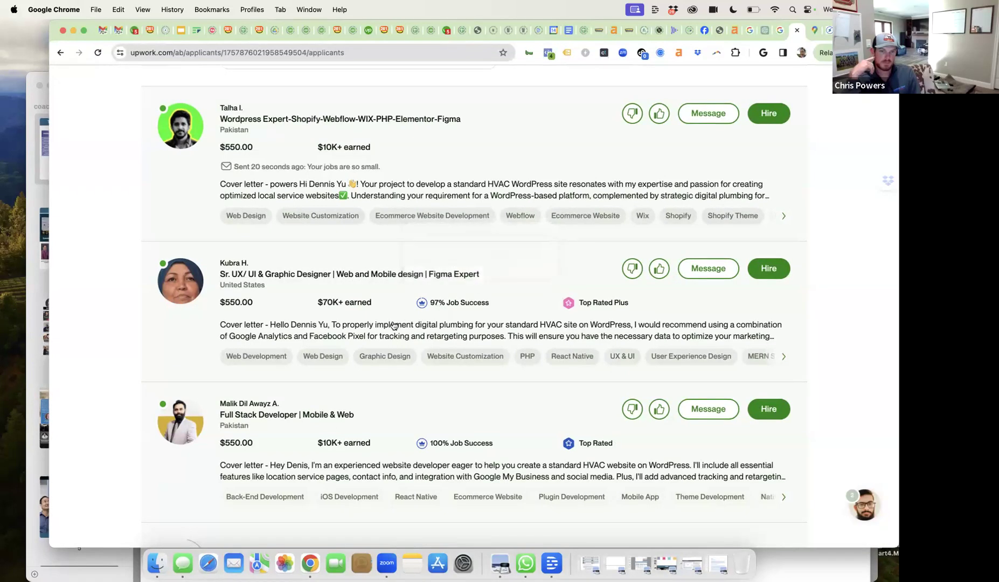
click(415, 327)
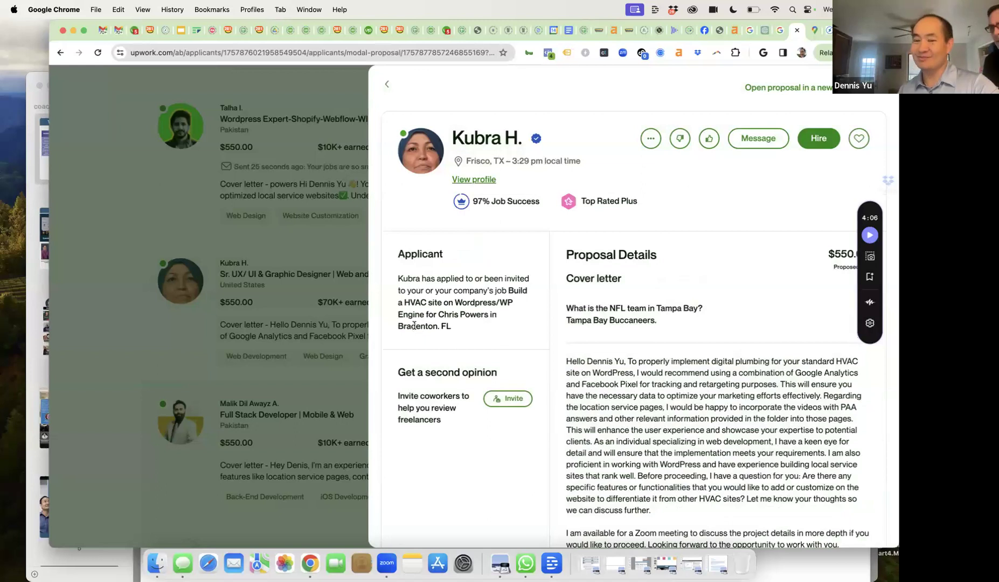
- Read the designer's cover letter and highlight the 'keen eye for detail' claim
scroll(414, 326, down, 2)
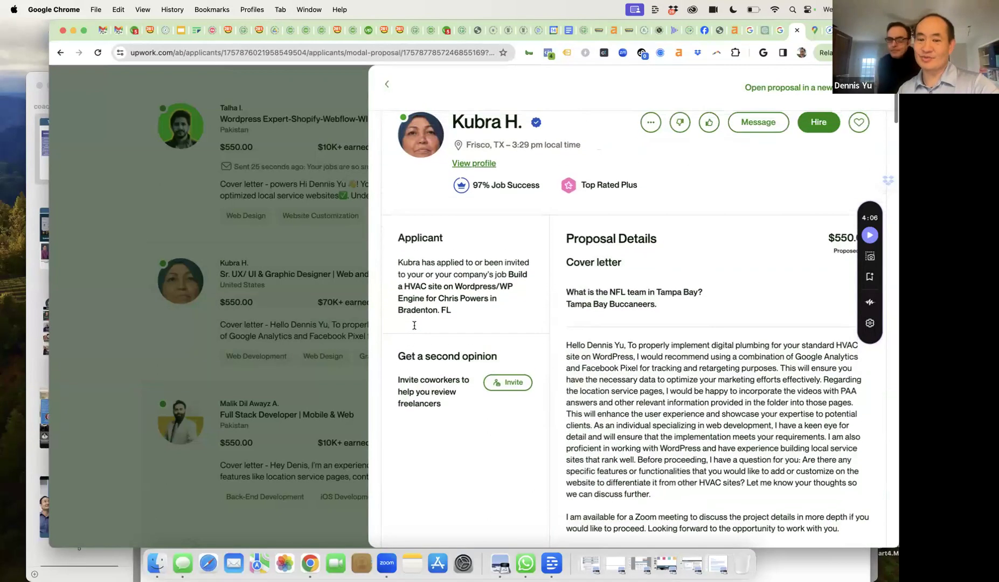
scroll(414, 327, up, 1)
scroll(414, 327, down, 2)
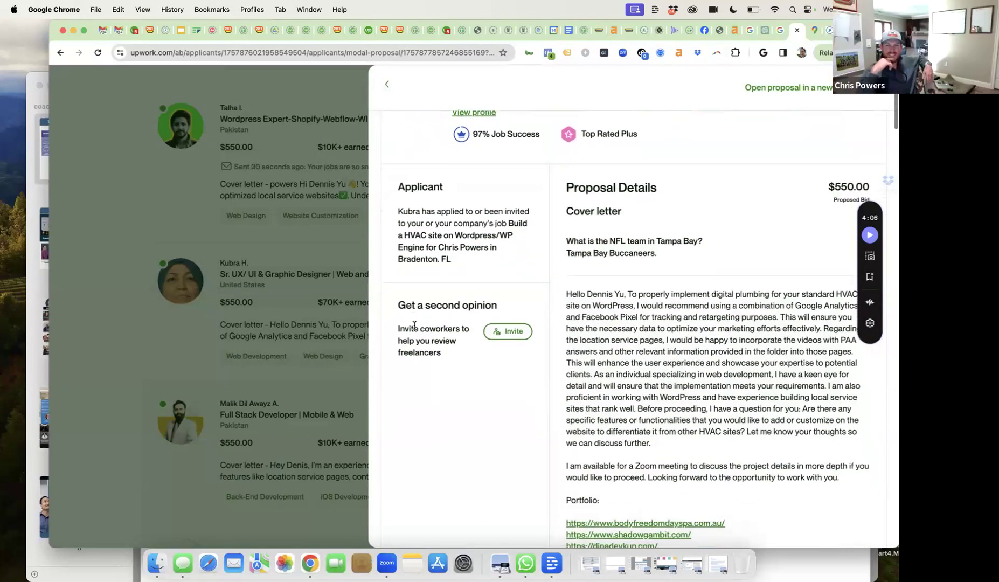
scroll(607, 305, down, 5)
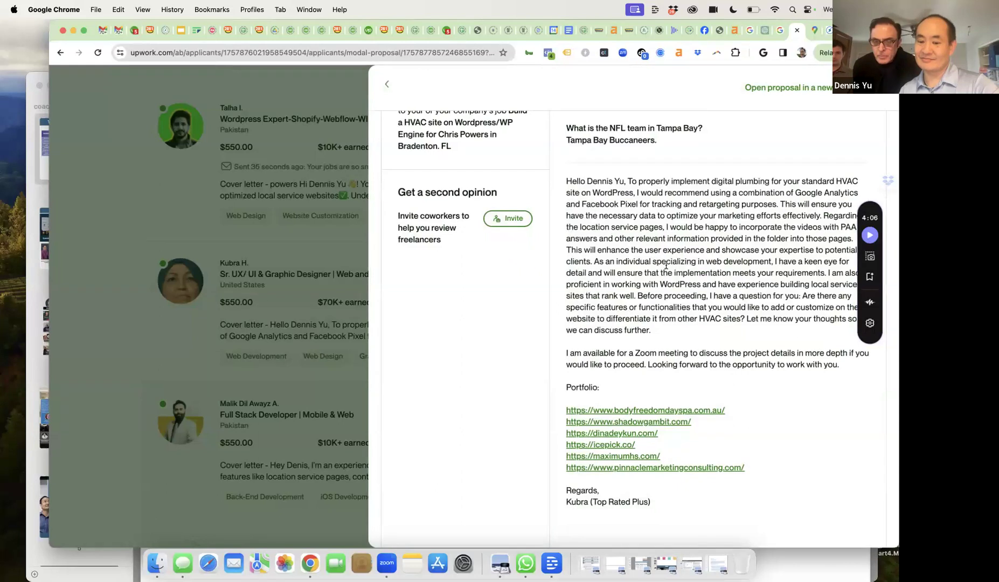
scroll(666, 264, down, 1)
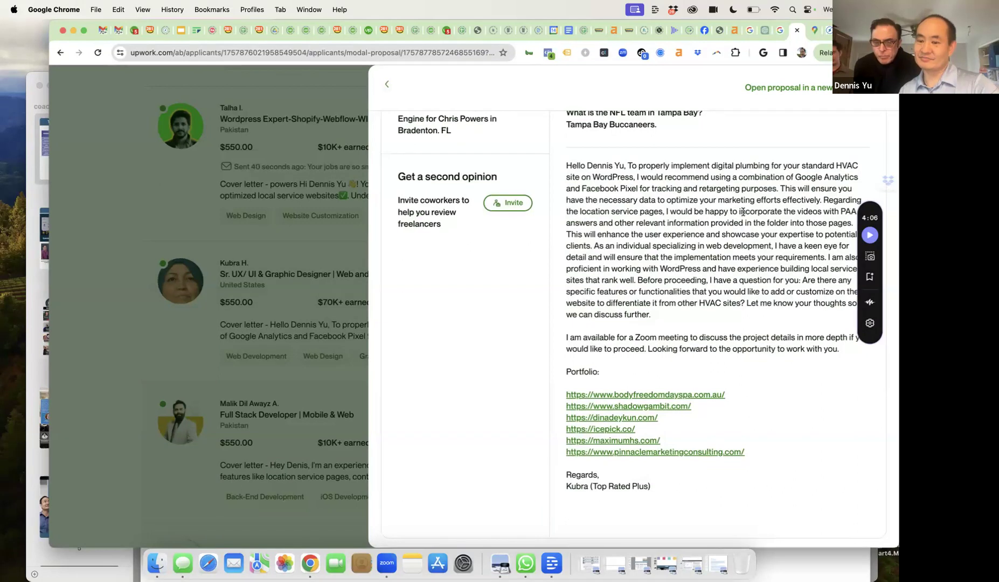
scroll(743, 212, down, 2)
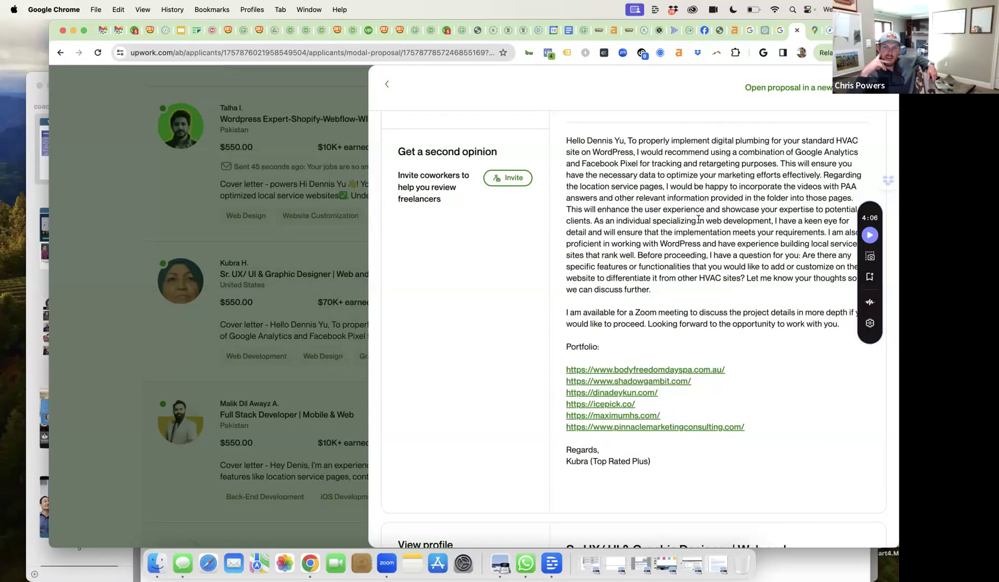
drag(634, 220, 657, 254)
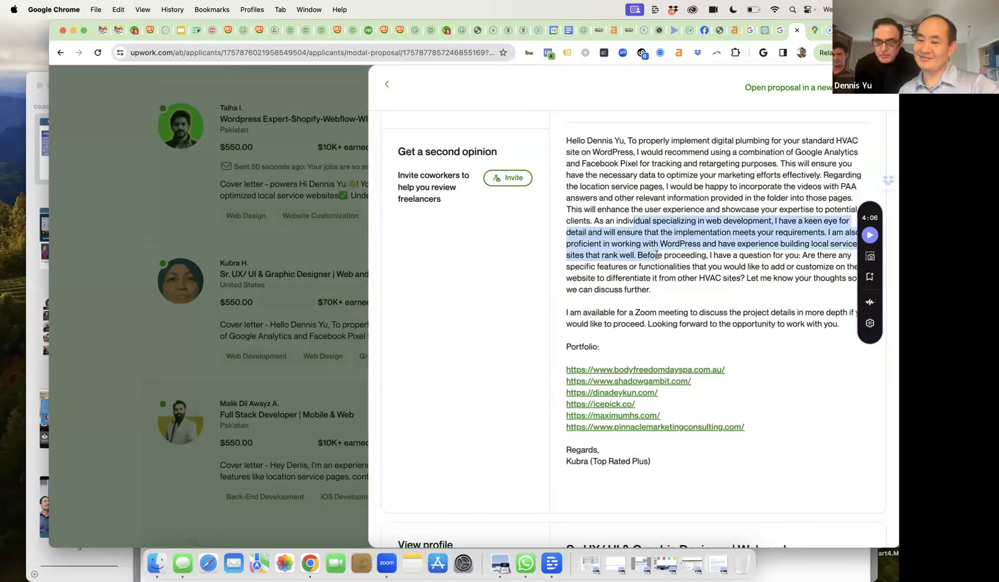
scroll(657, 255, down, 5)
scroll(657, 258, up, 9)
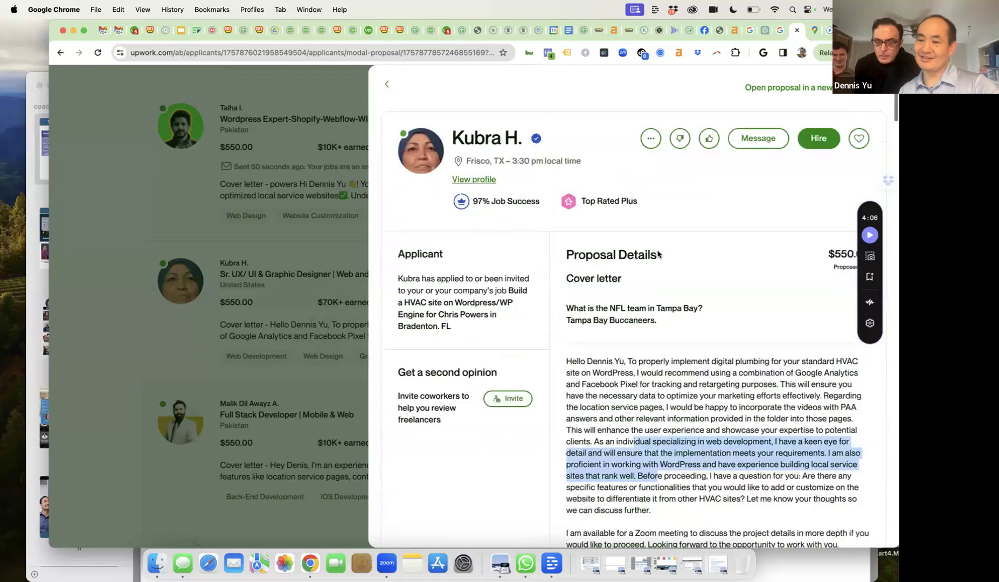
- Send the designer 'Keen eye for detail, but did you miss some things?'
click(750, 141)
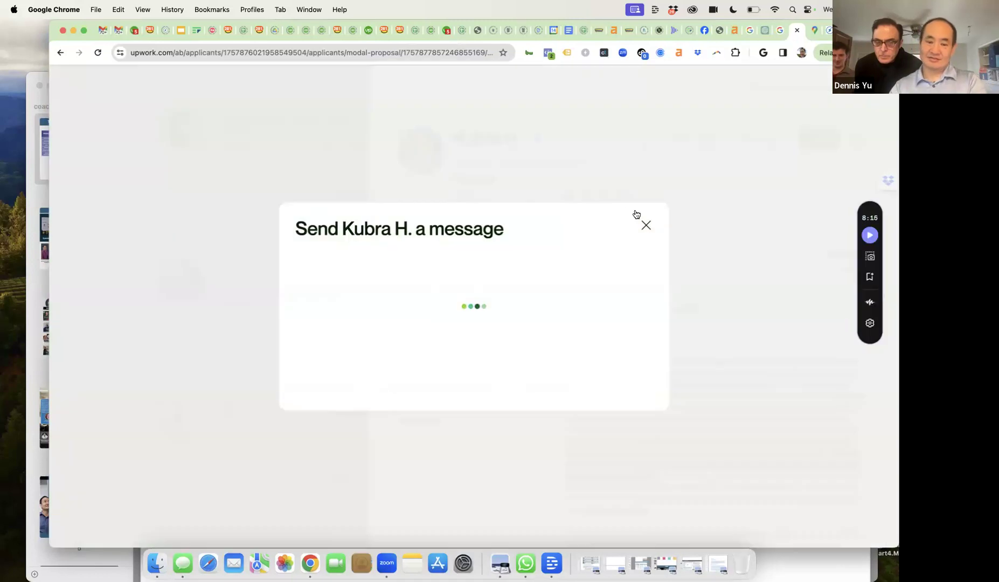
text(Keen eye for detail, but did you )
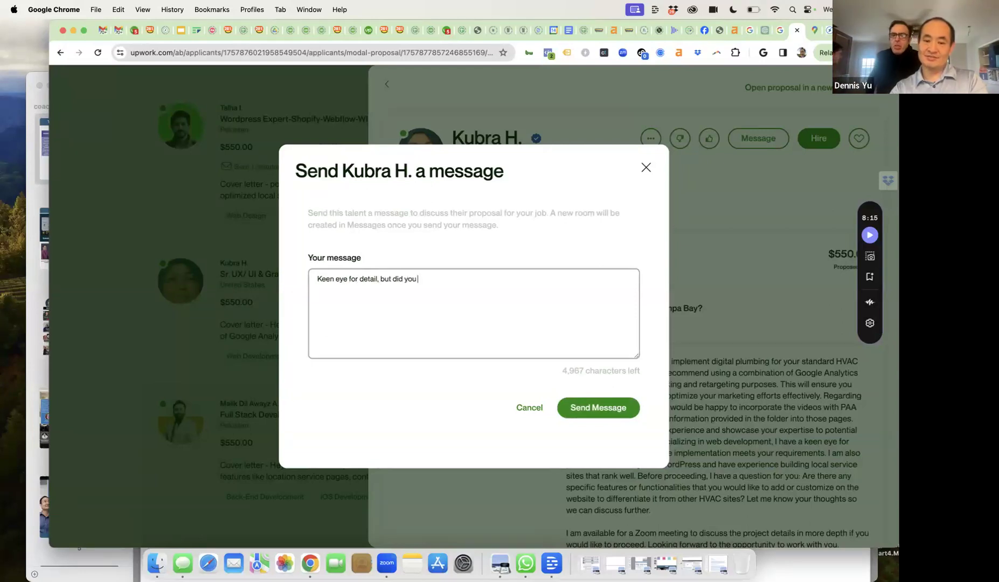
text(miss some things?)
click(617, 408)
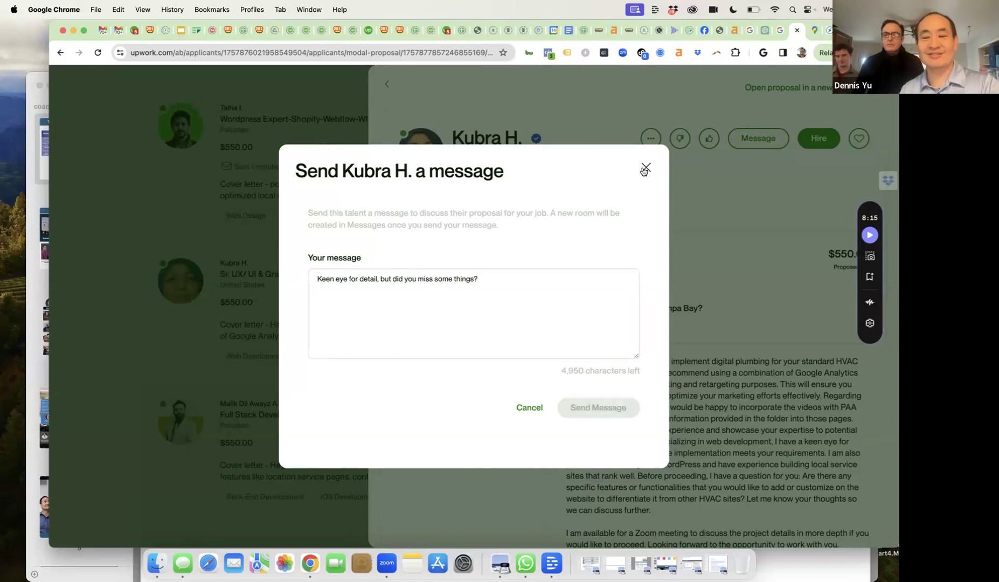
click(645, 165)
- Open the Full Stack Developer's proposal and highlight the misspelled greeting name and NFL answer
click(381, 244)
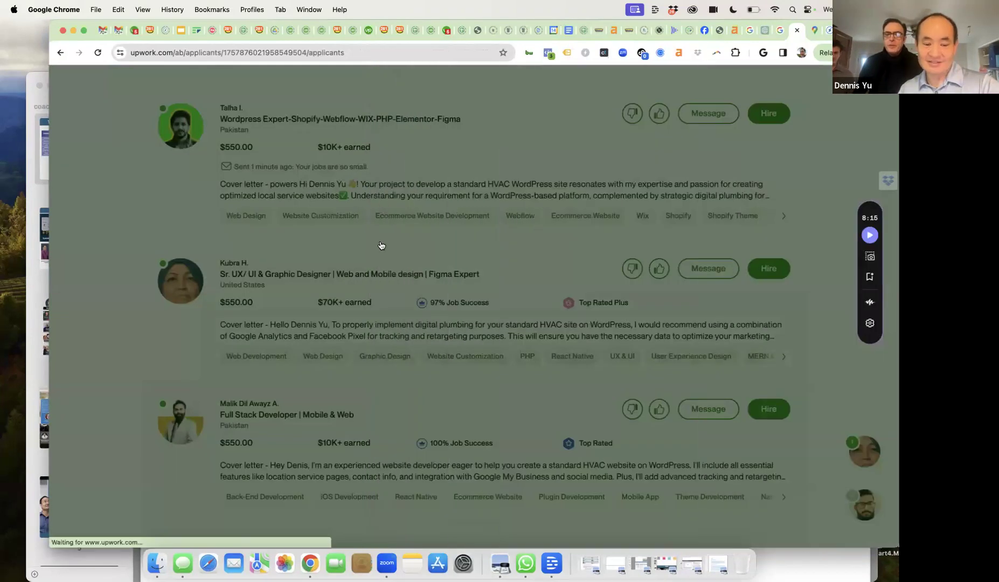
scroll(430, 221, down, 5)
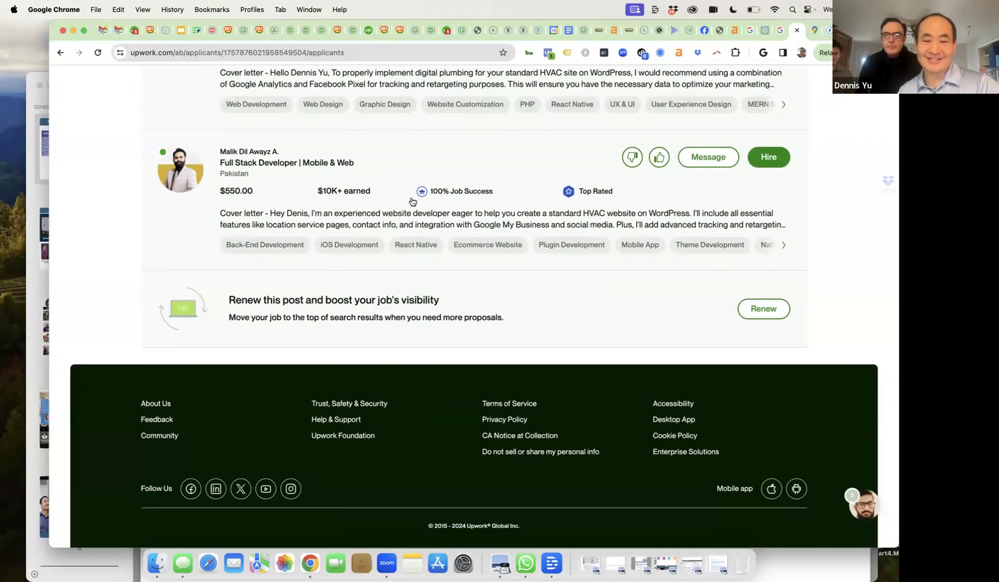
click(403, 227)
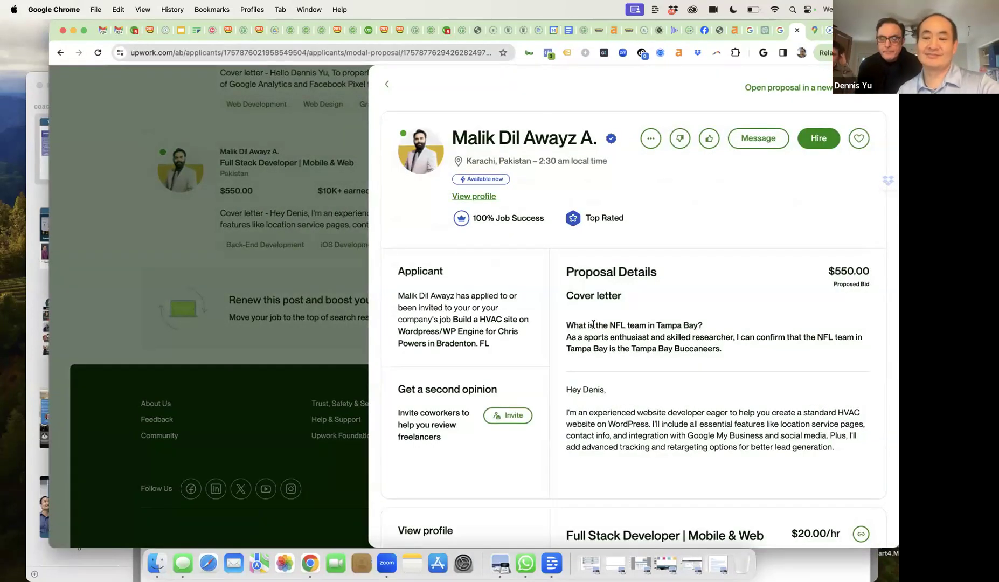
scroll(593, 324, down, 3)
scroll(592, 324, up, 3)
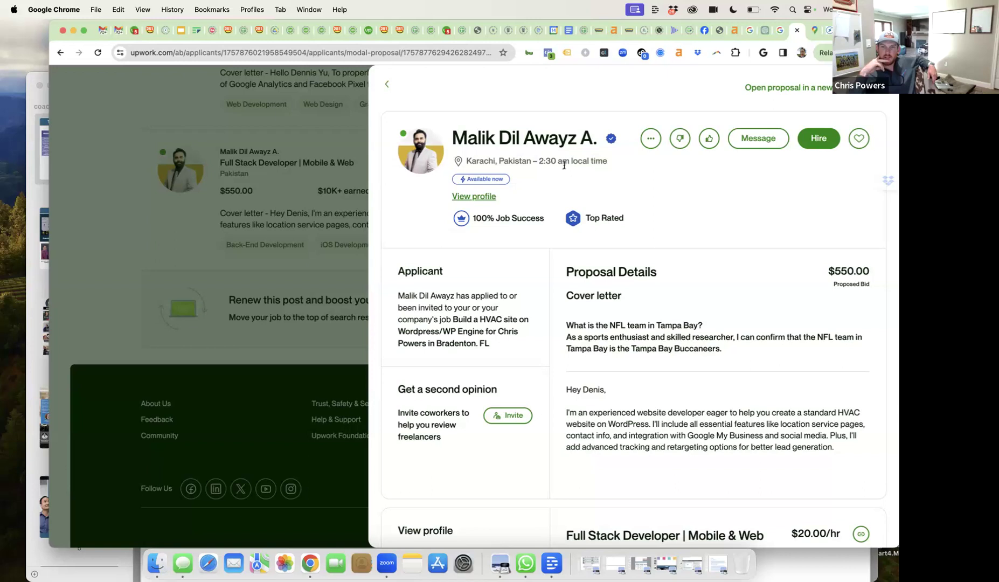
scroll(589, 235, down, 5)
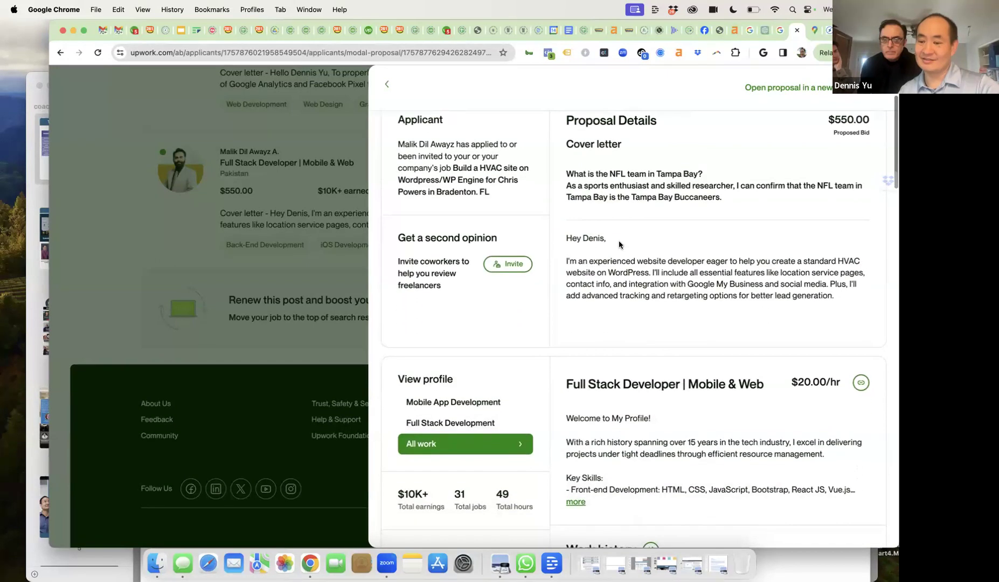
drag(589, 236, 601, 237)
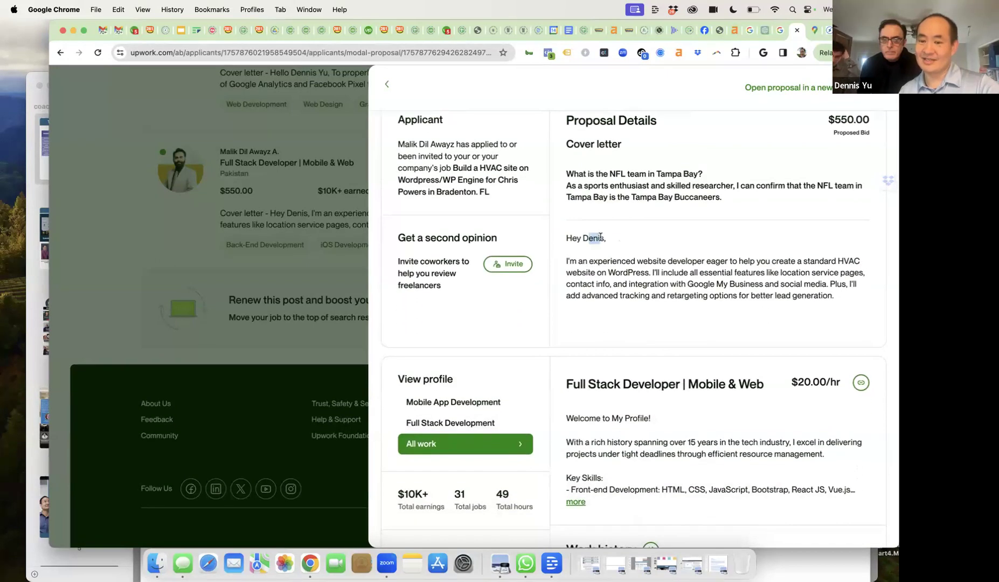
drag(627, 185, 691, 197)
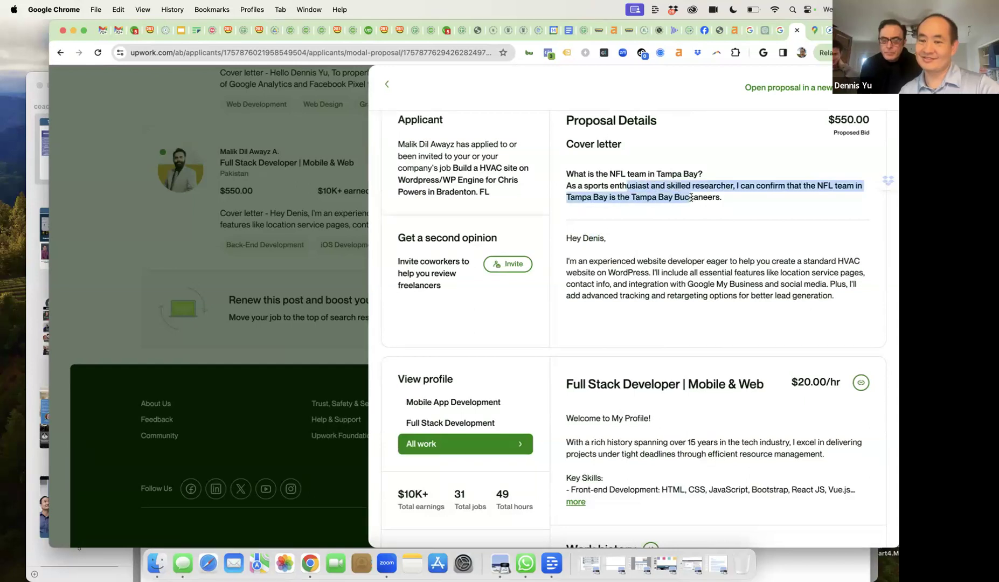
scroll(691, 197, down, 2)
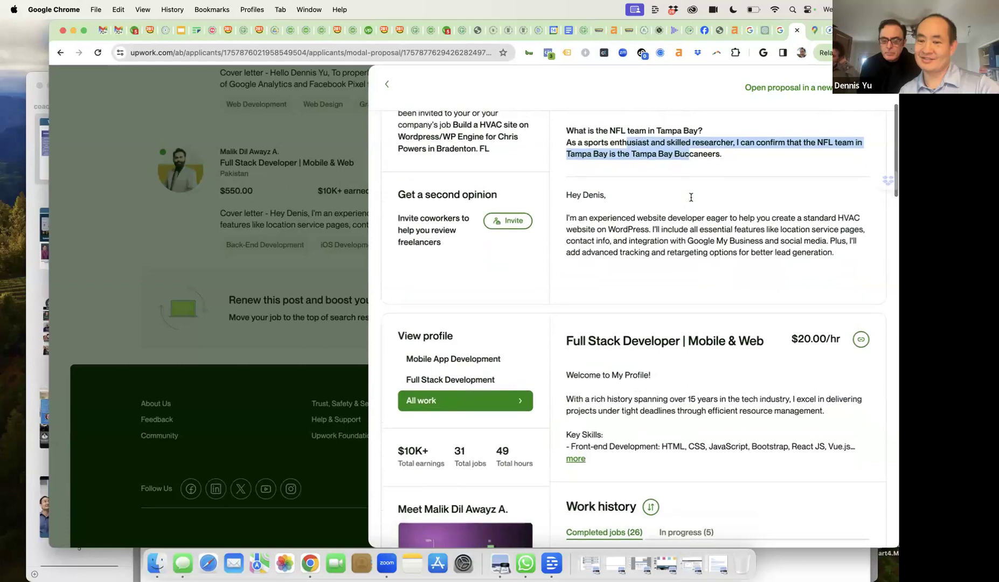
scroll(638, 318, up, 4)
scroll(631, 344, up, 3)
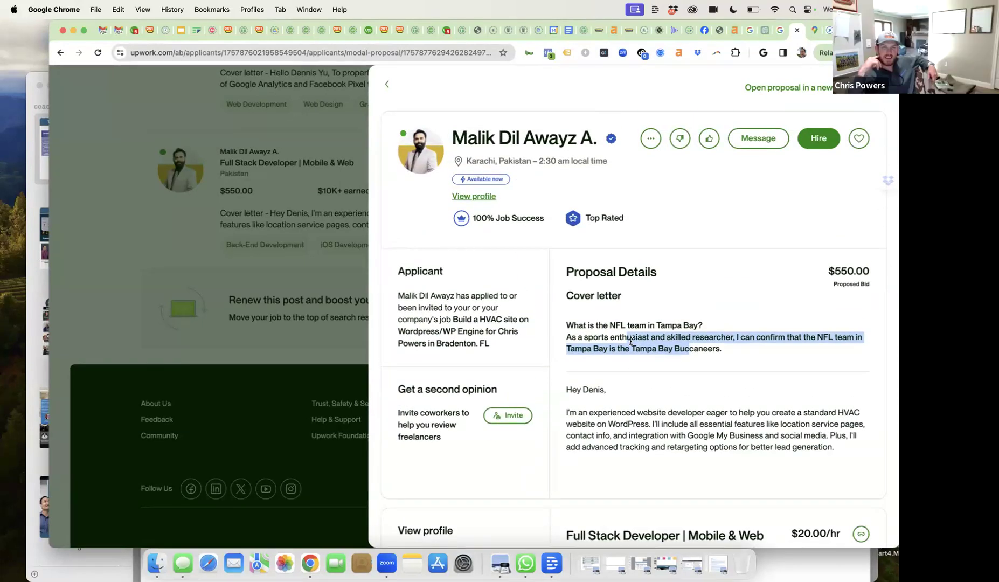
- Archive the Full Stack Developer and reload the list, now showing 9 proposals, 2 archived
click(680, 142)
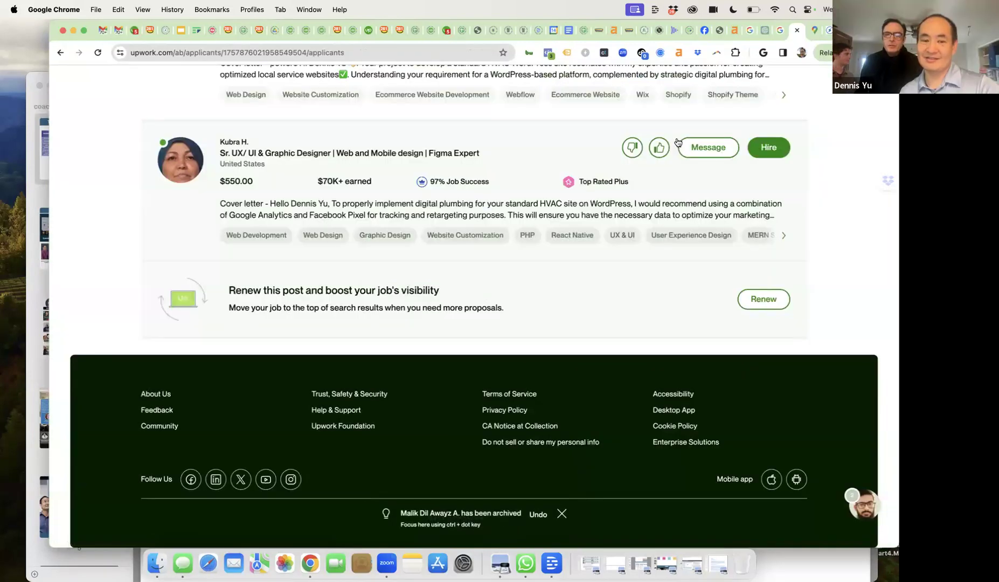
scroll(664, 182, up, 10)
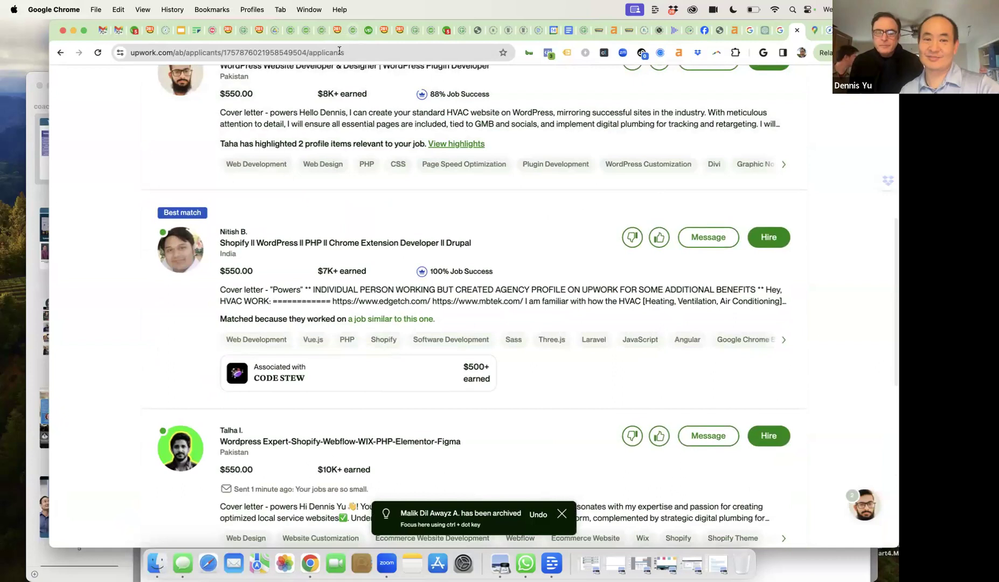
click(339, 50)
key(Return)
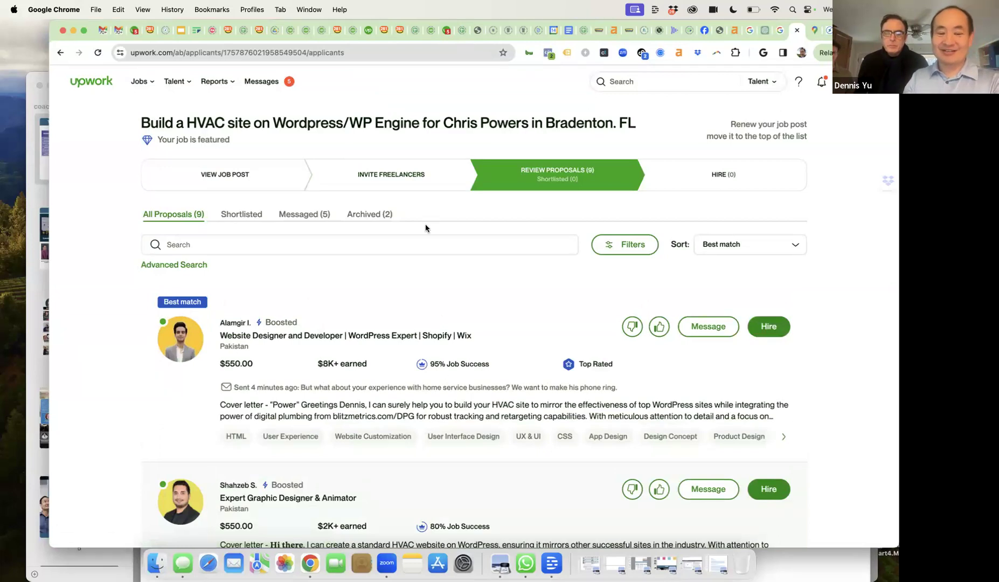
scroll(428, 266, down, 3)
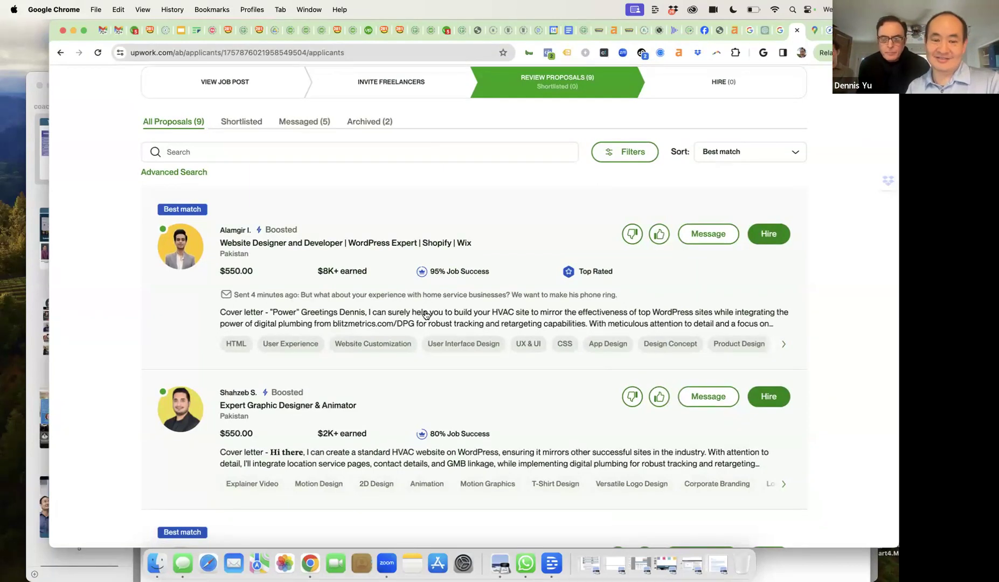
click(426, 315)
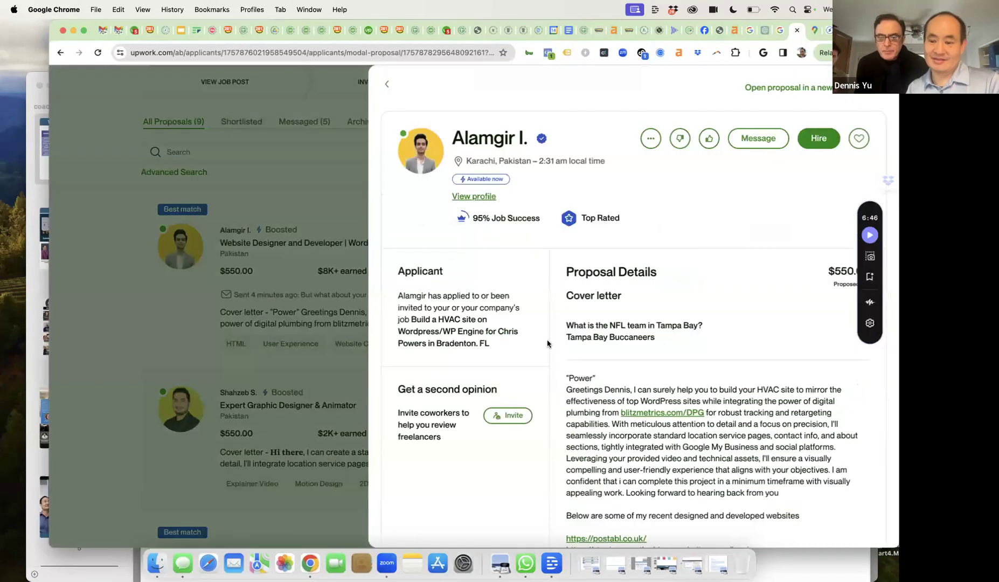
scroll(549, 346, down, 5)
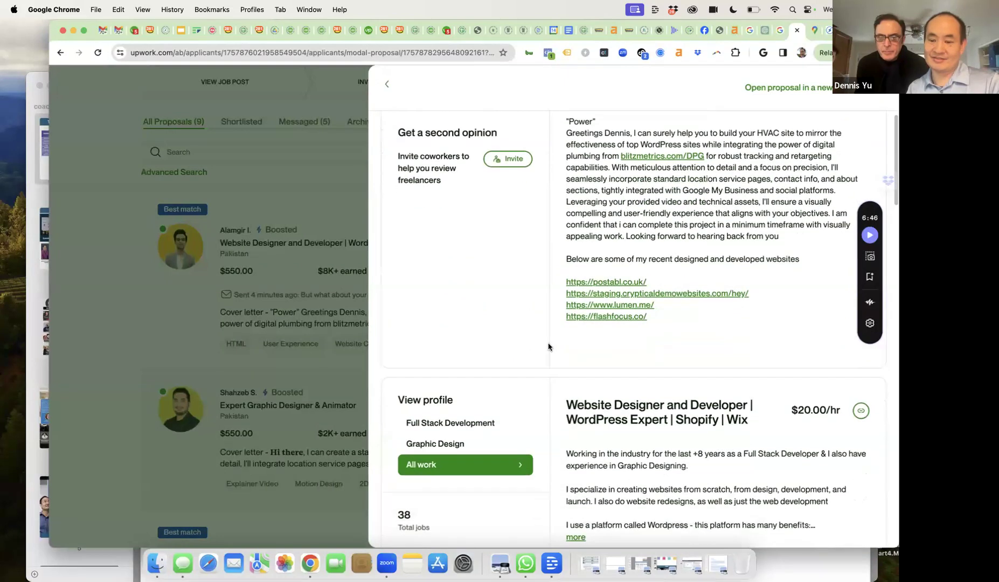
scroll(549, 346, up, 5)
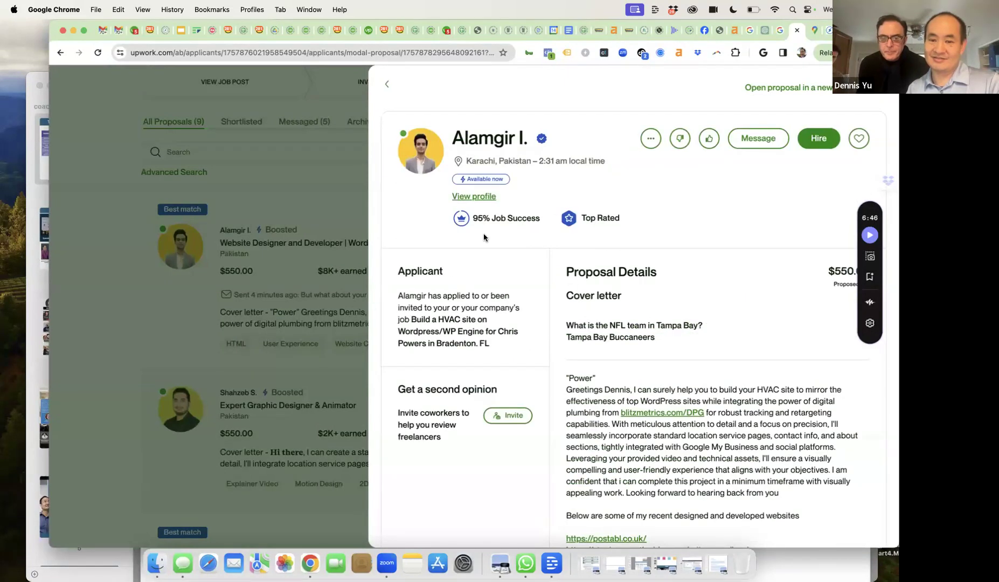
click(382, 84)
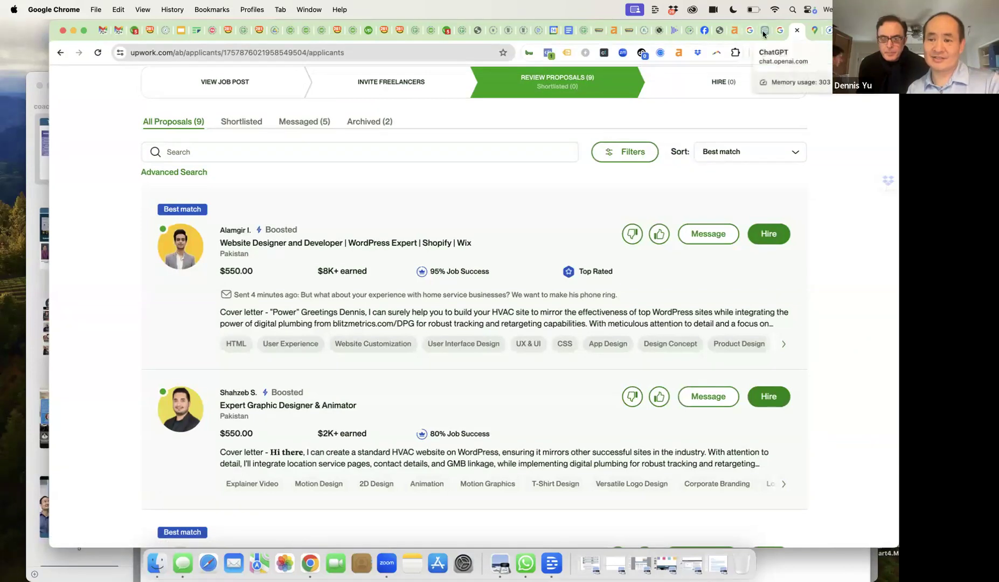
click(764, 32)
- Scroll to ChatGPT's truck-analogy reply about the video visit and article
scroll(636, 206, up, 5)
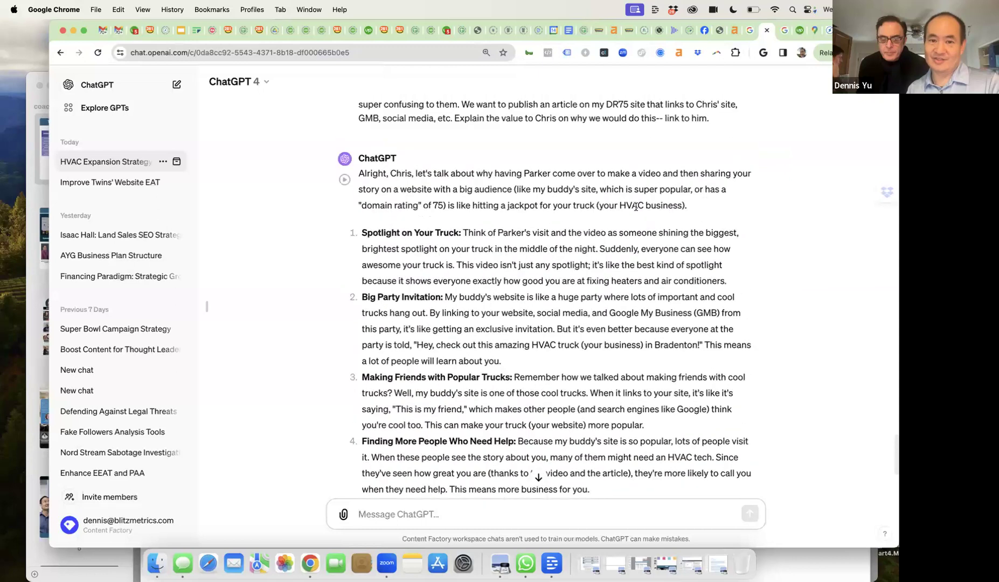
scroll(636, 206, down, 1)
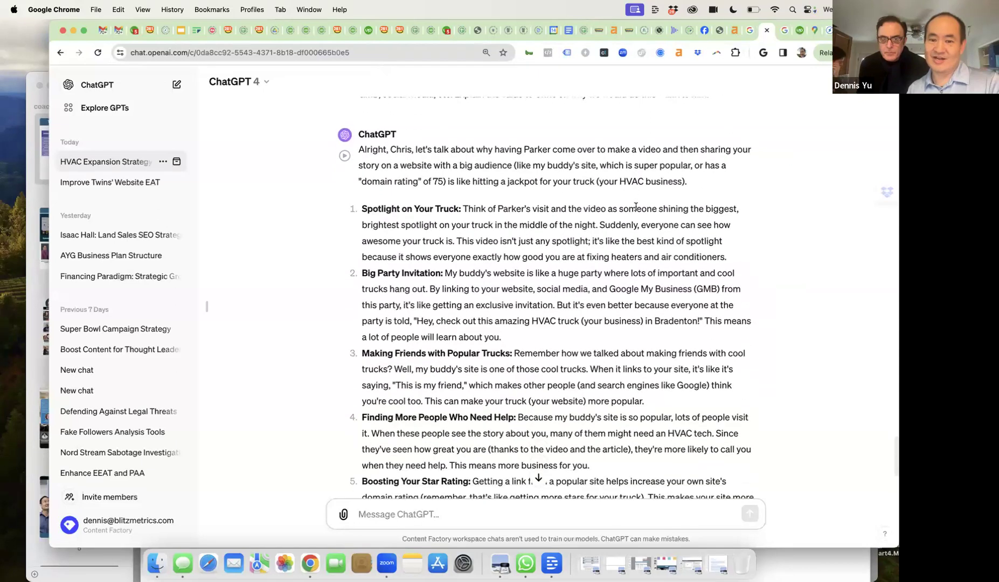
scroll(636, 207, up, 1)
scroll(636, 207, down, 2)
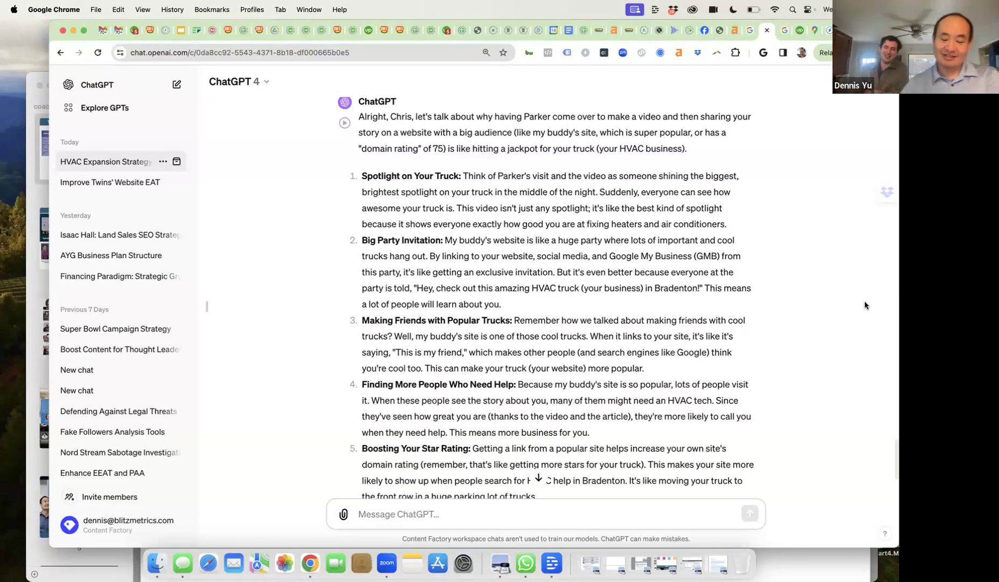
- Ask ChatGPT: 'can you use a different analogy other than trucks?'
text(can you use a different ana)
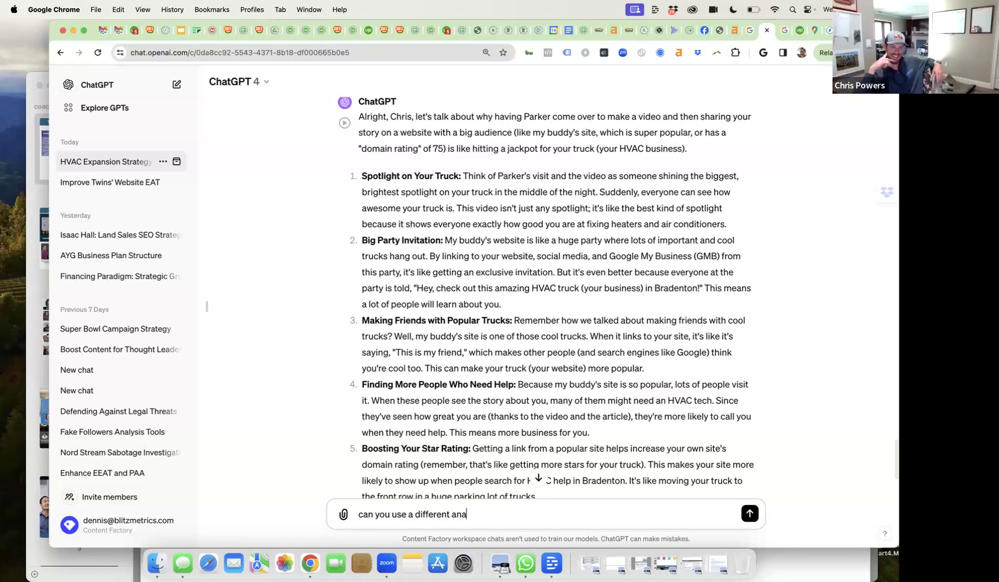
text(logy other )
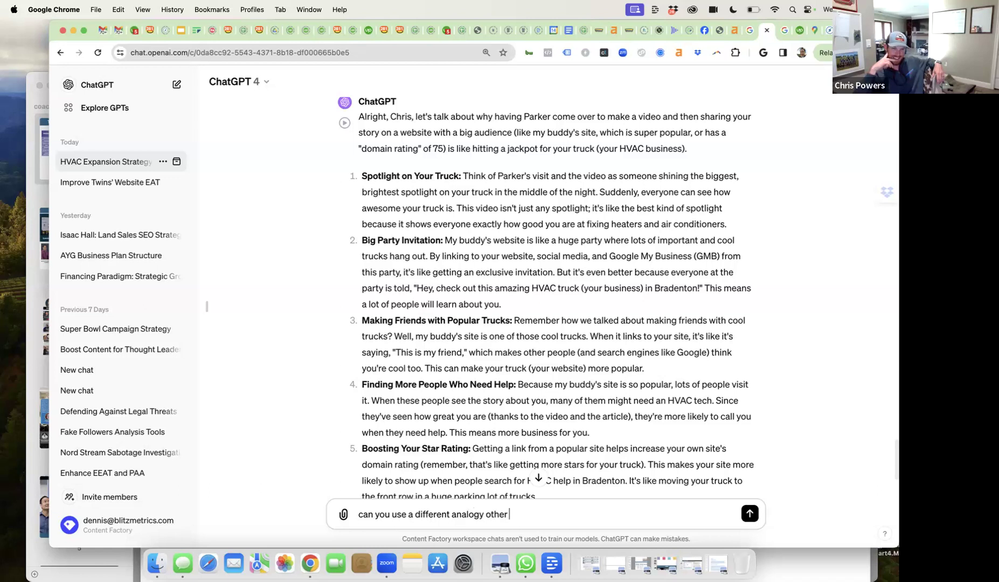
text(than truc)
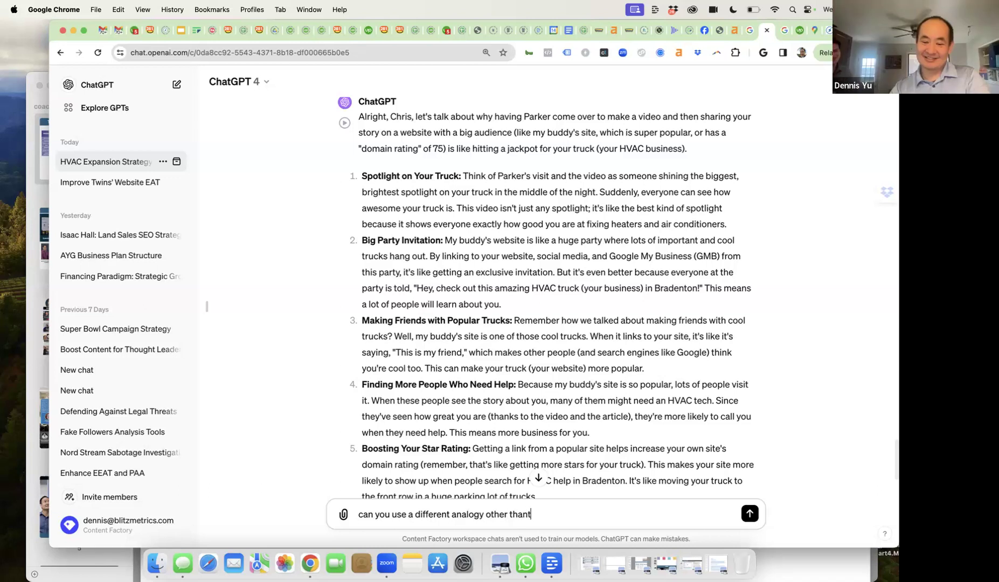
text(ks?)
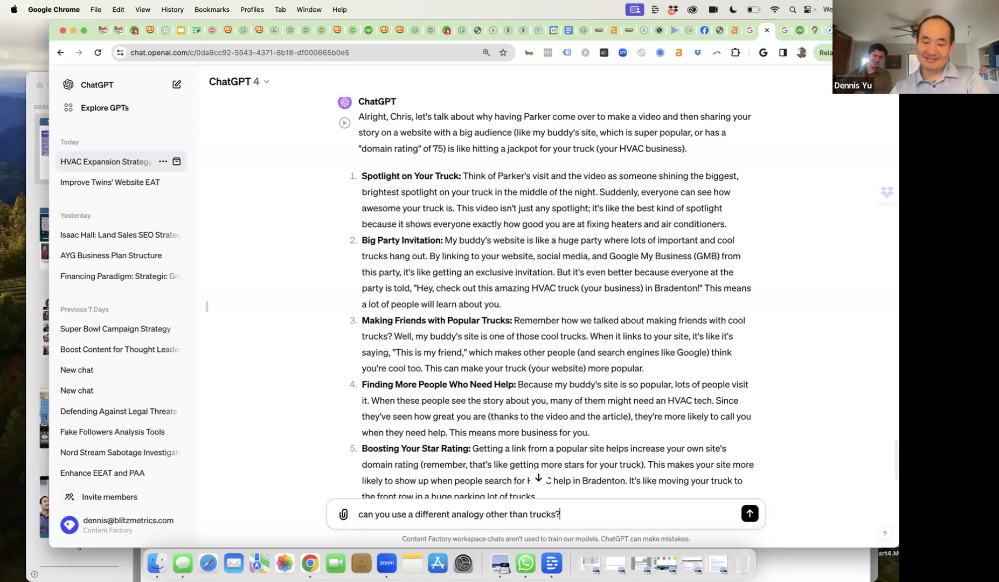
key(Return)
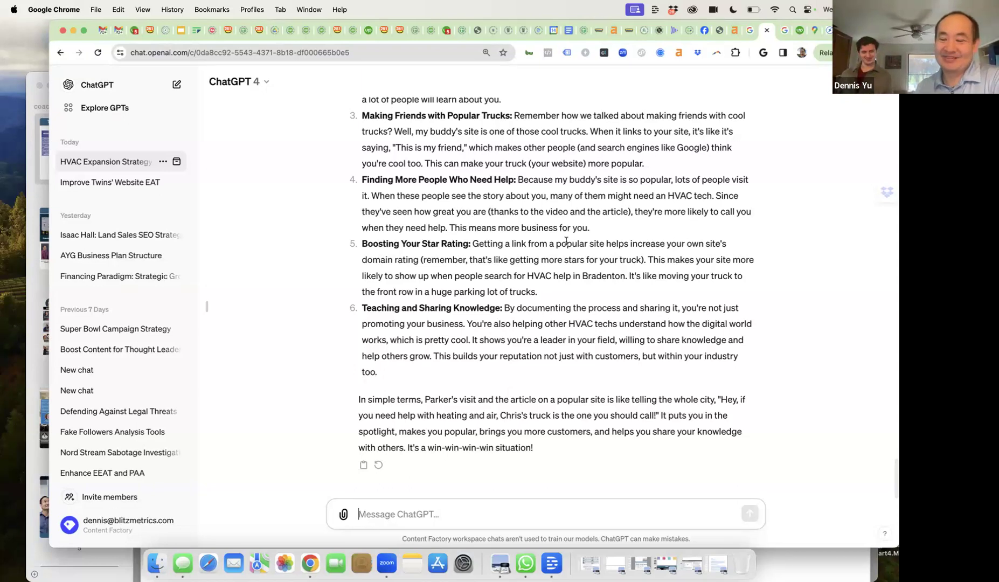
click(800, 30)
- Reload the HVAC job's proposals list and scroll to find the WordPress developer's new reply
click(398, 50)
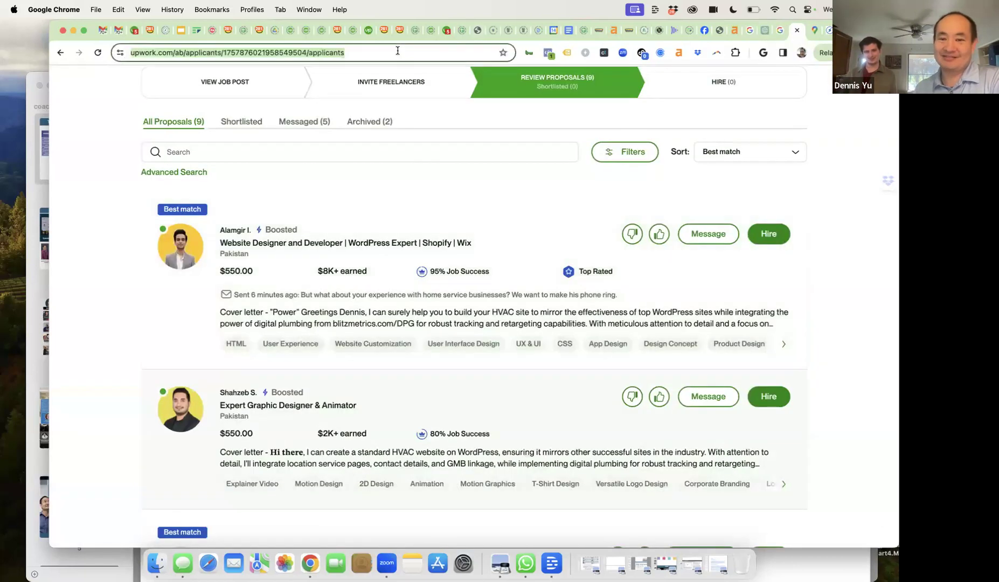
key(Return)
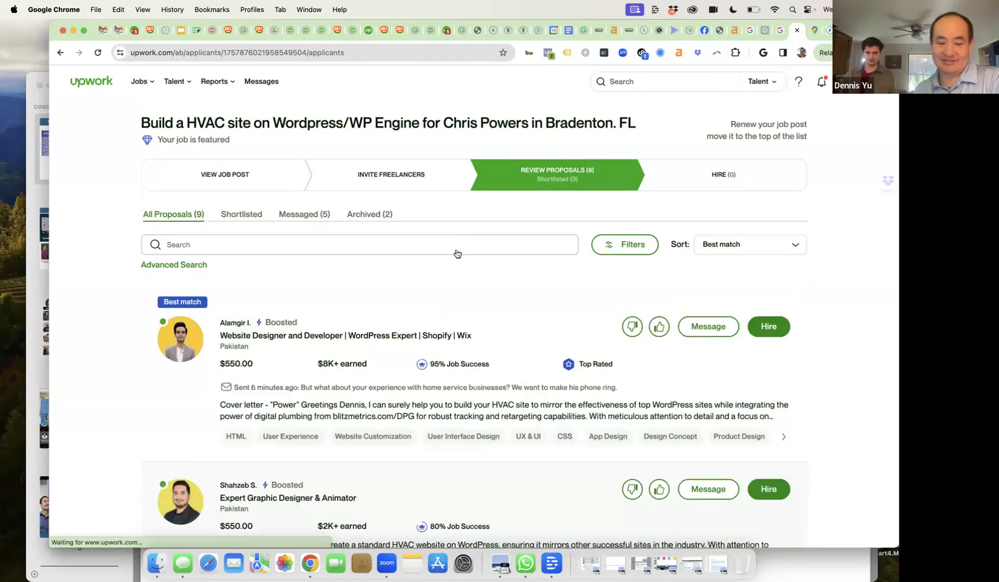
scroll(452, 312, down, 5)
scroll(452, 311, down, 3)
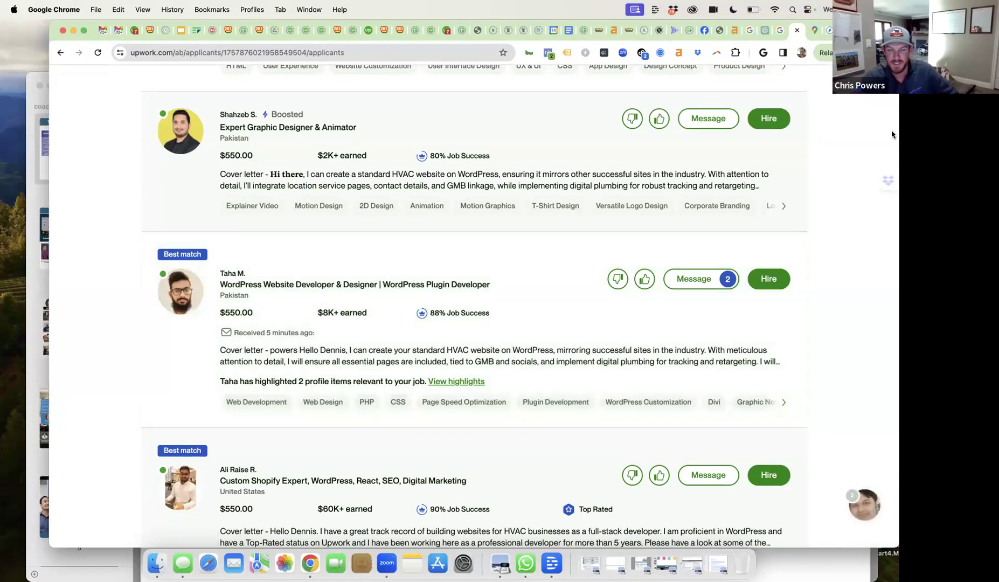
- Read ChatGPT's garden-and-bees analogy reply through its fifth point, 'Learning and Sharing'
click(766, 30)
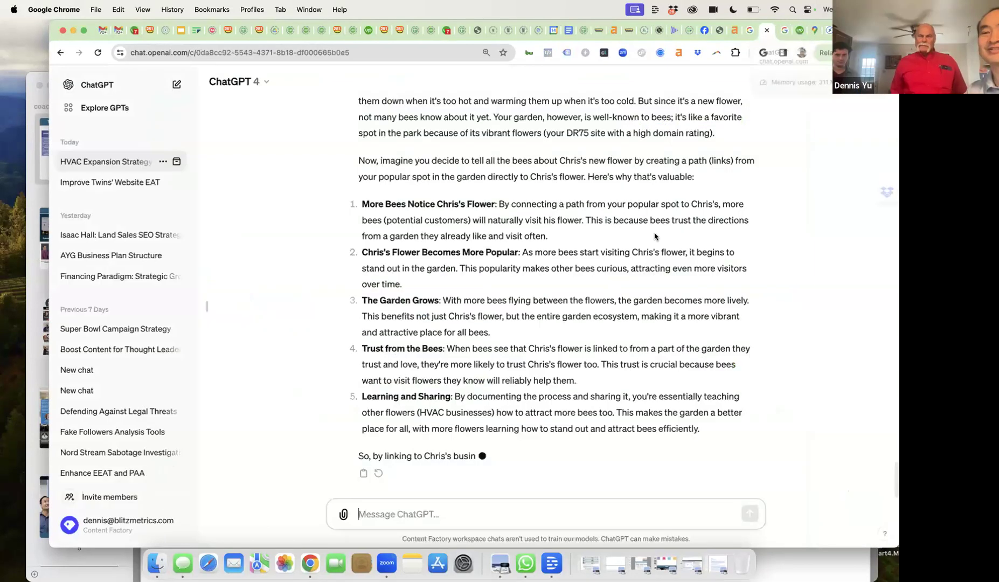
scroll(639, 316, up, 5)
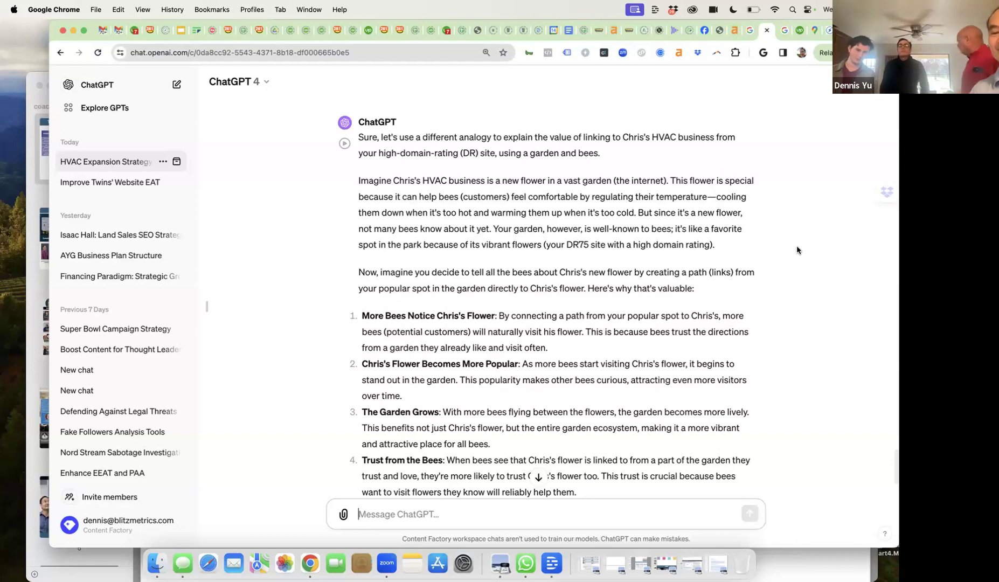
scroll(712, 291, down, 3)
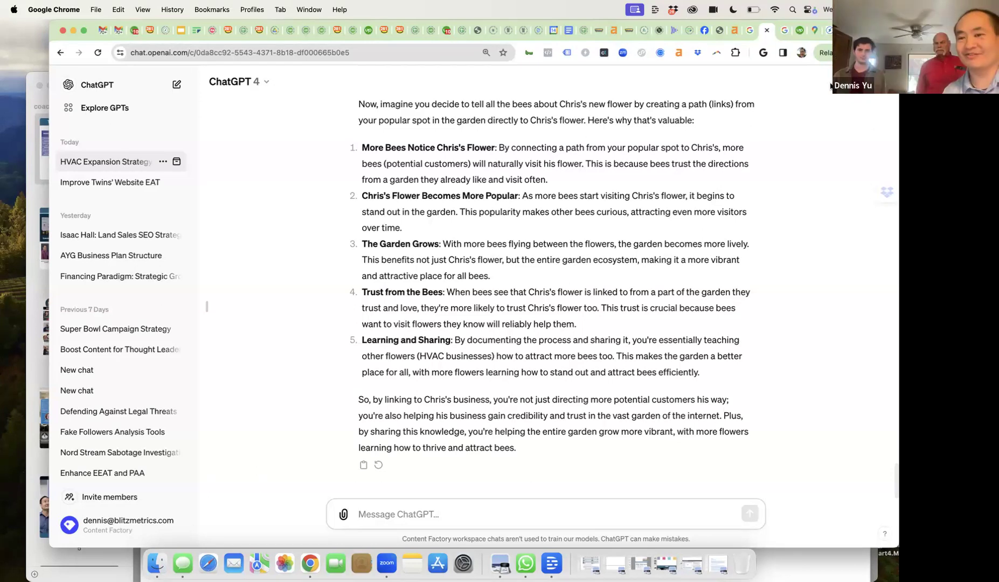
- Back in Upwork, reload the HVAC job's proposals list and scroll down the applicants
click(801, 31)
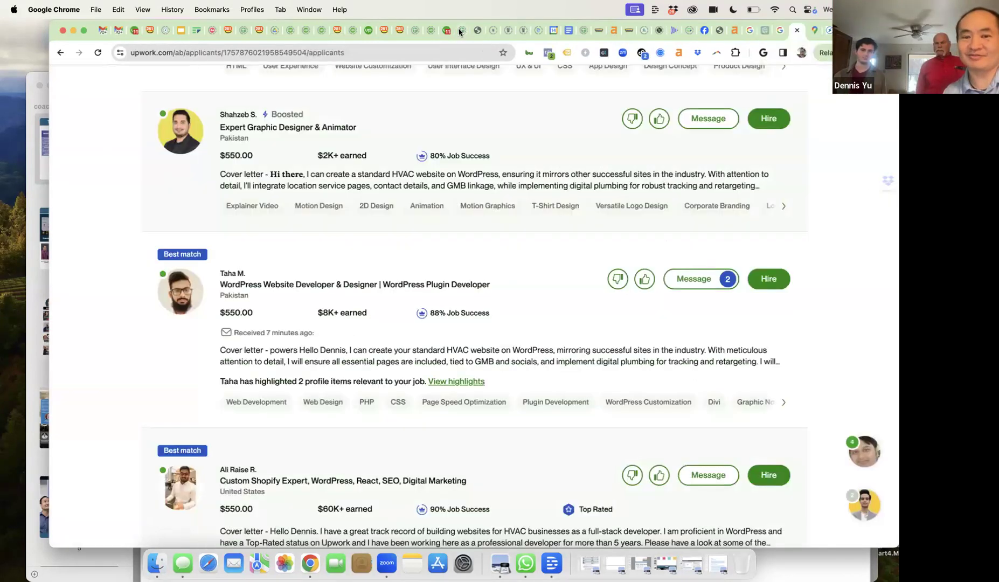
click(371, 49)
key(Return)
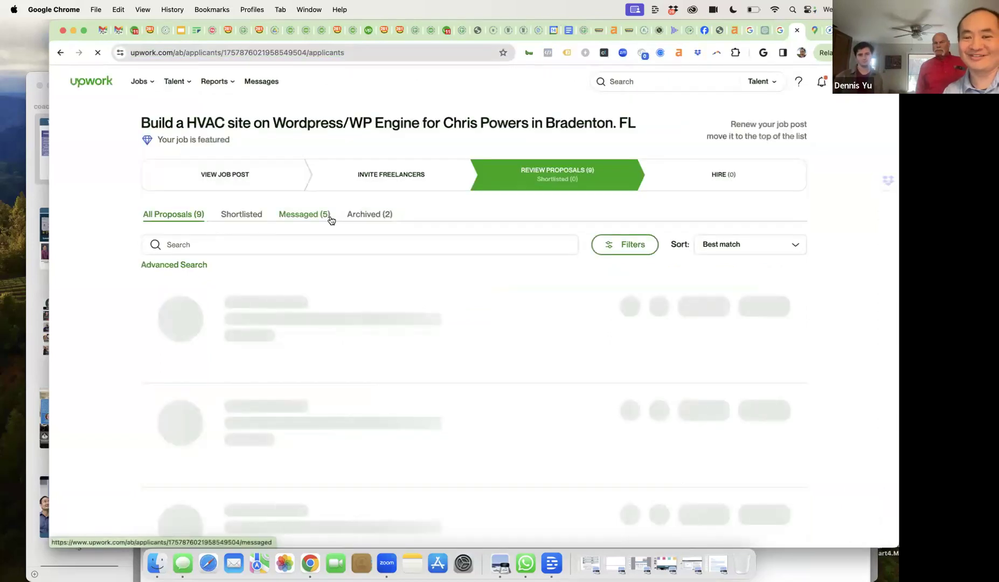
scroll(385, 313, down, 2)
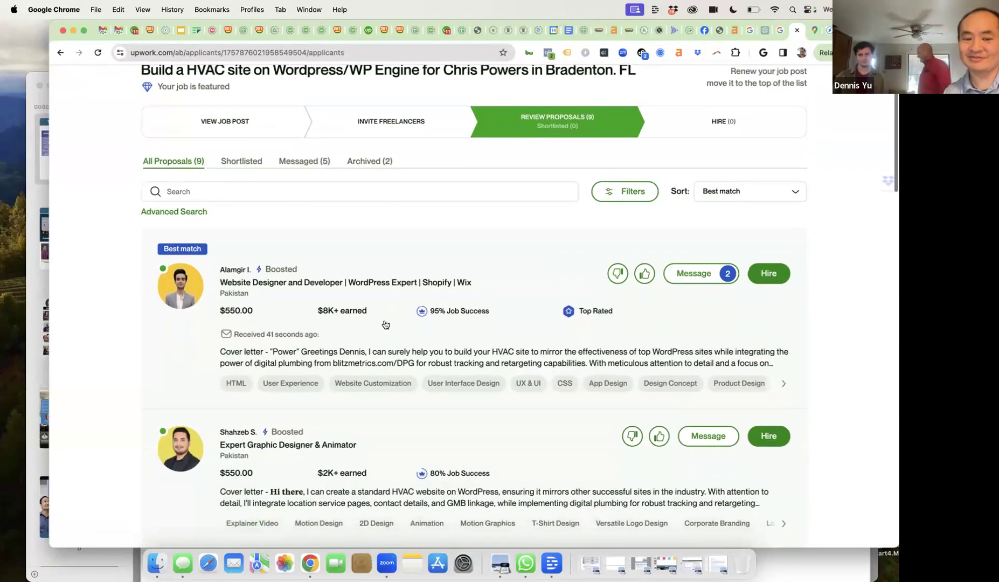
scroll(385, 324, down, 8)
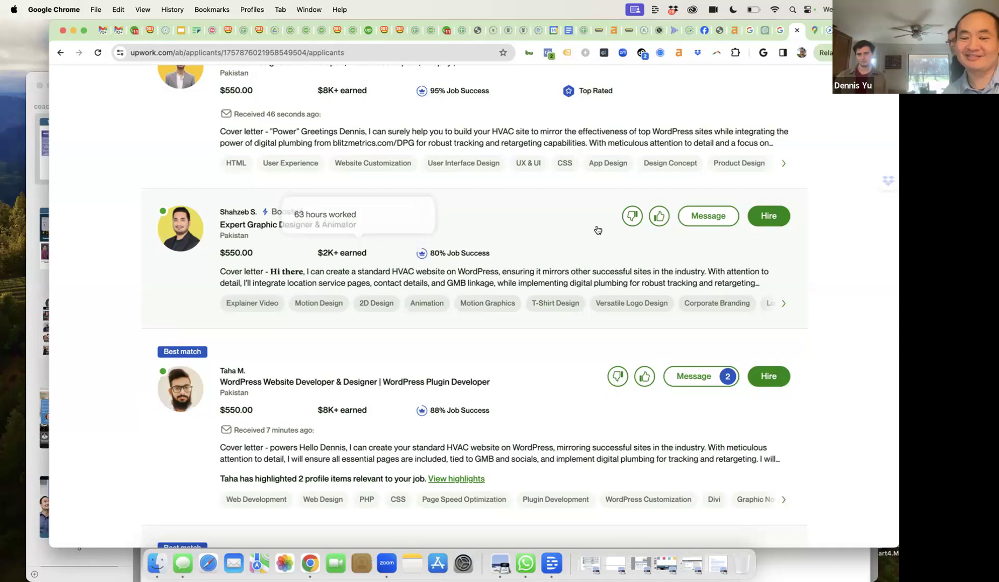
- Archive the graphic designer and animator's proposal and check the Shopify developer's 795 hours worked
click(634, 218)
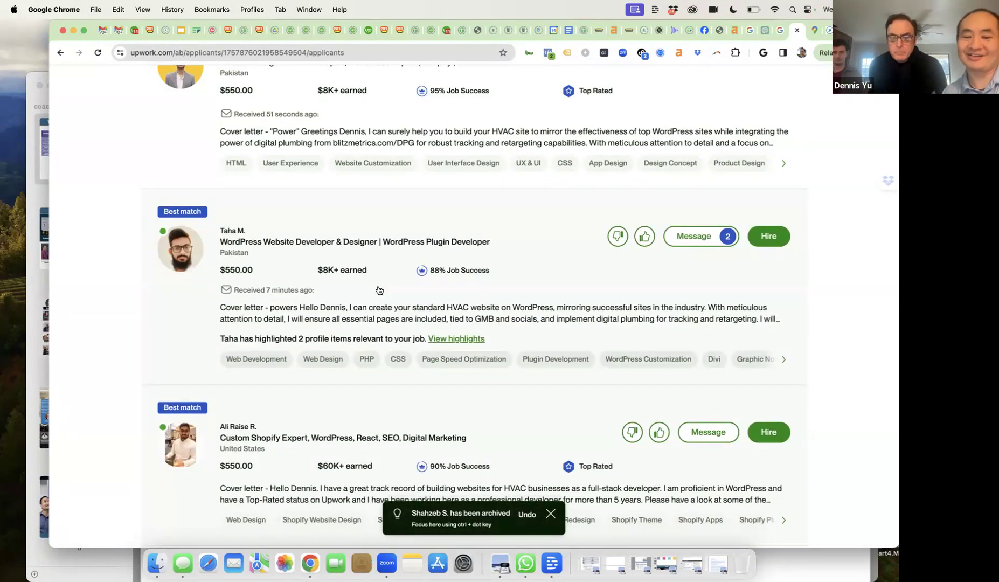
scroll(379, 290, down, 5)
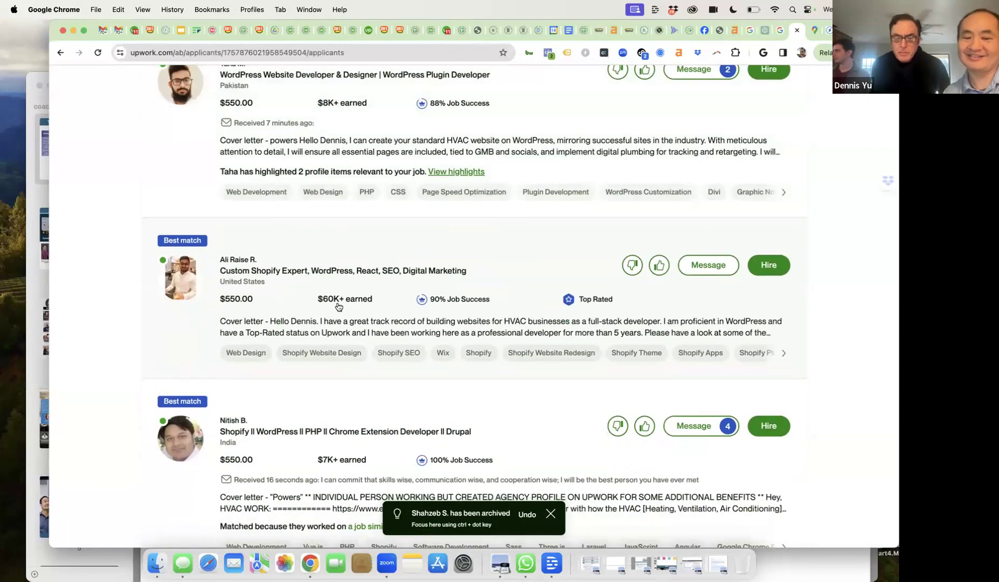
mouse_move(348, 307)
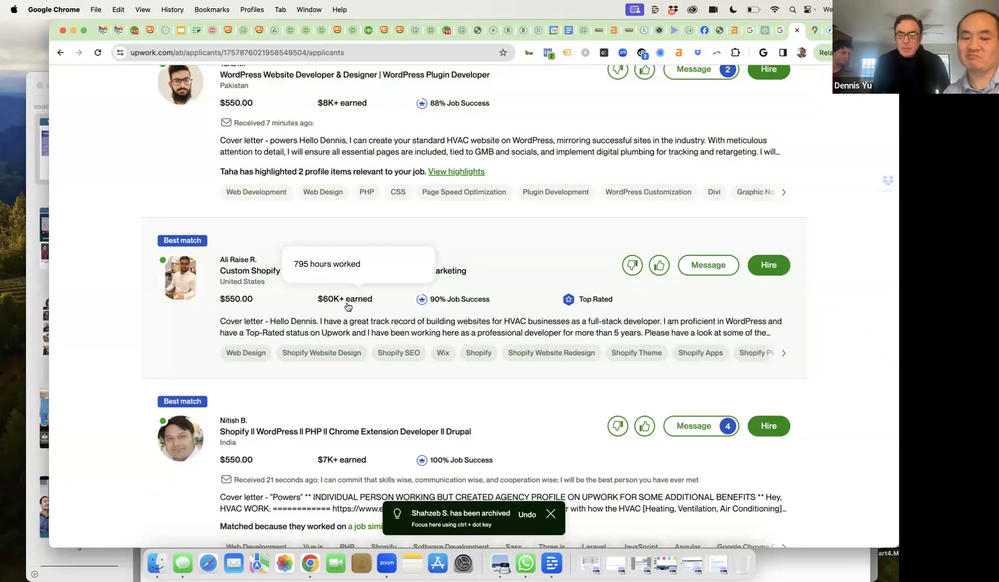
- Open the US Shopify developer's $550 proposal and read his cover letter's three HVAC sample sites
click(345, 324)
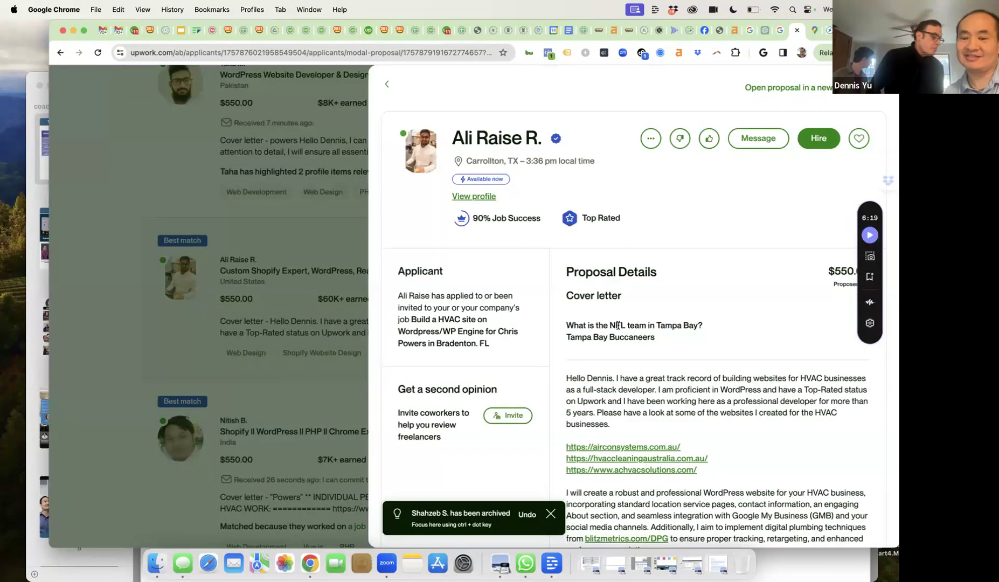
scroll(622, 327, down, 5)
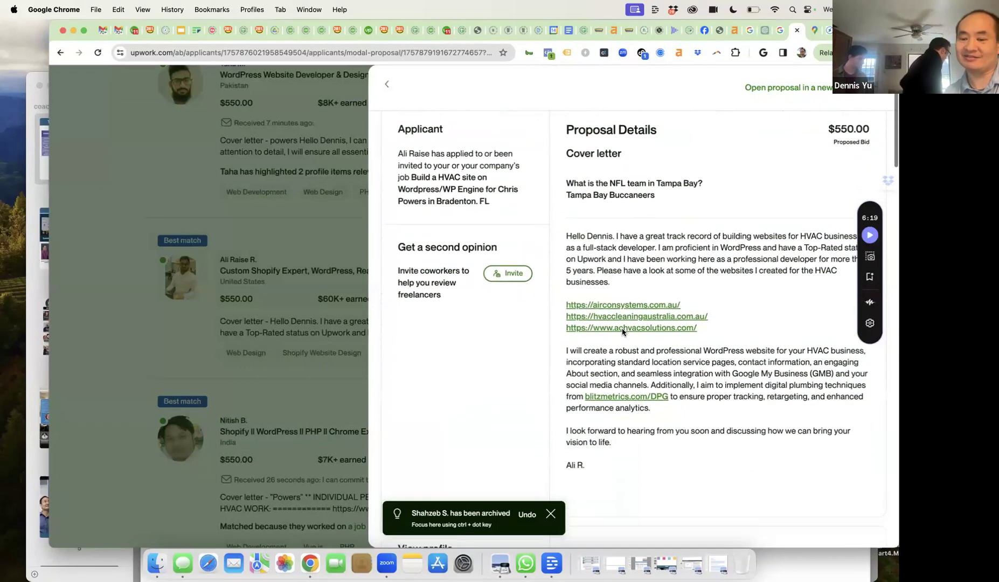
scroll(623, 328, down, 1)
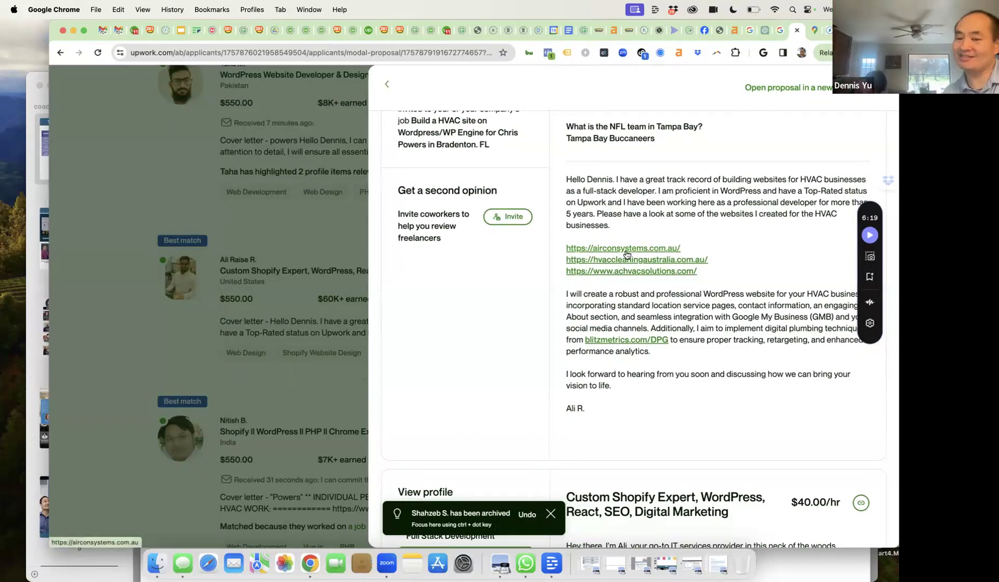
scroll(623, 273, down, 1)
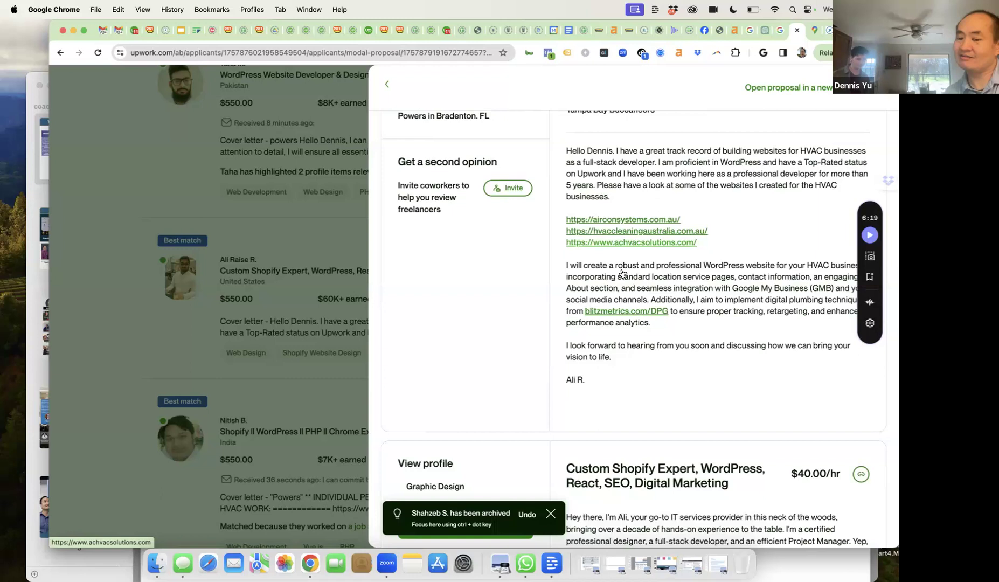
scroll(623, 274, down, 2)
scroll(622, 273, up, 5)
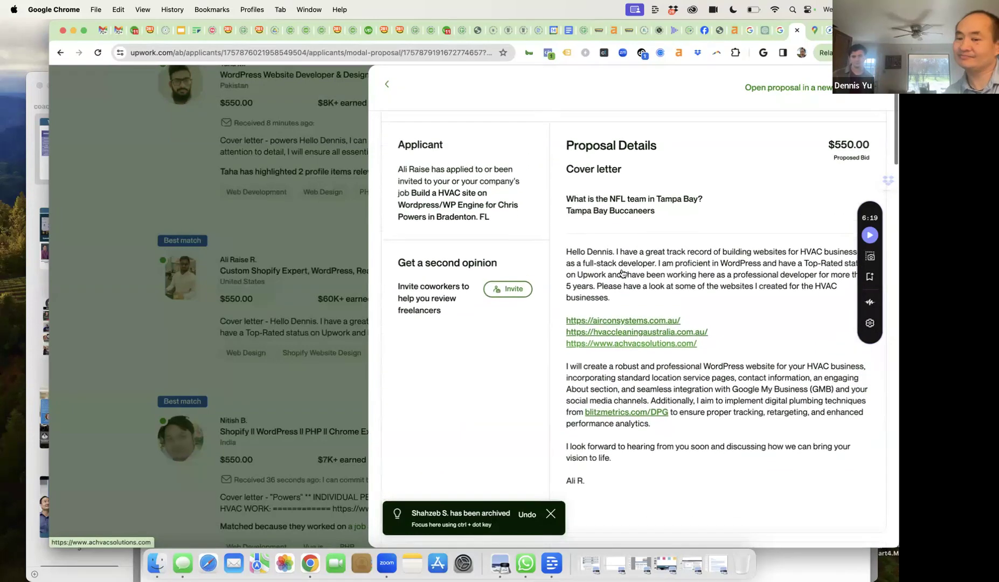
scroll(623, 273, down, 2)
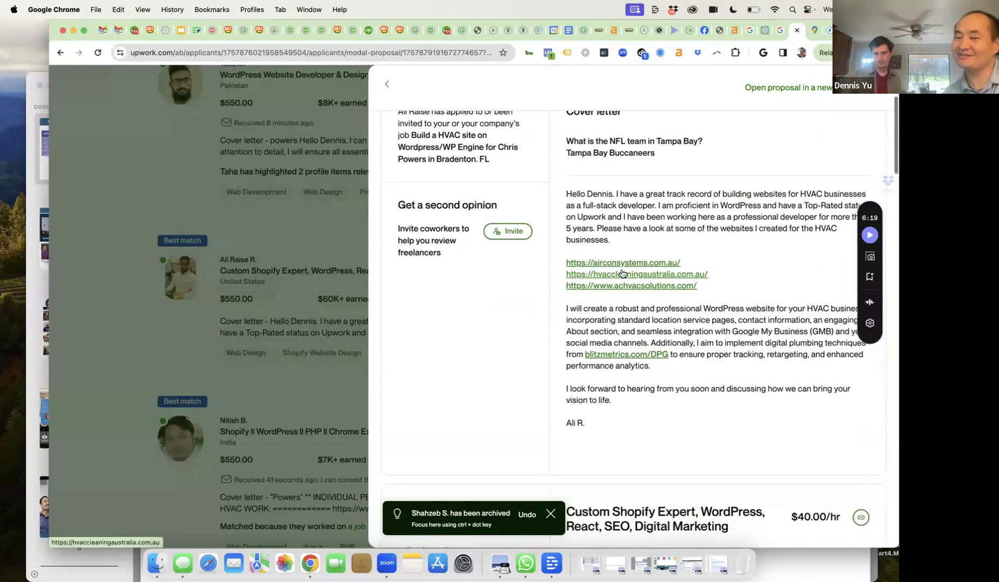
scroll(623, 274, up, 1)
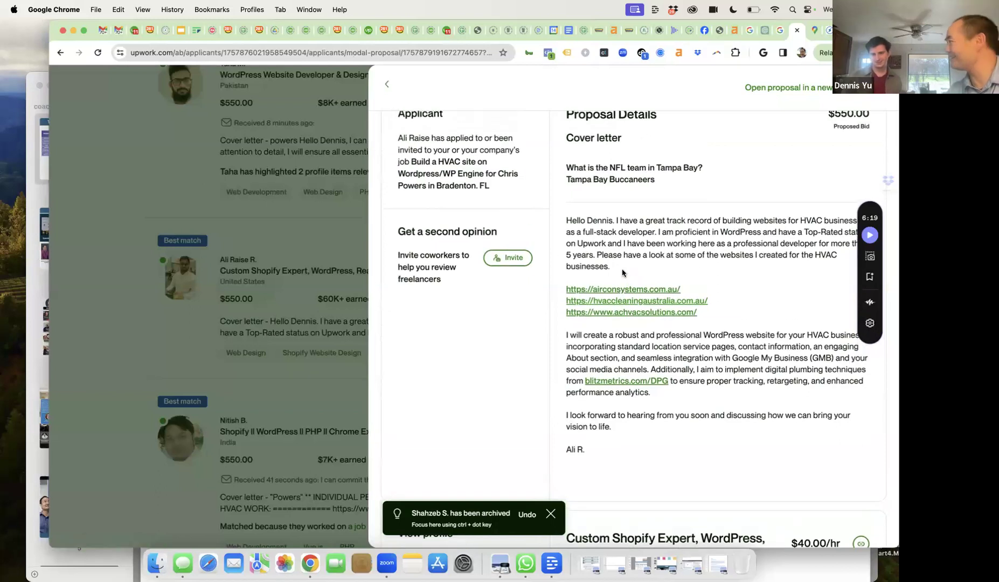
scroll(622, 274, up, 6)
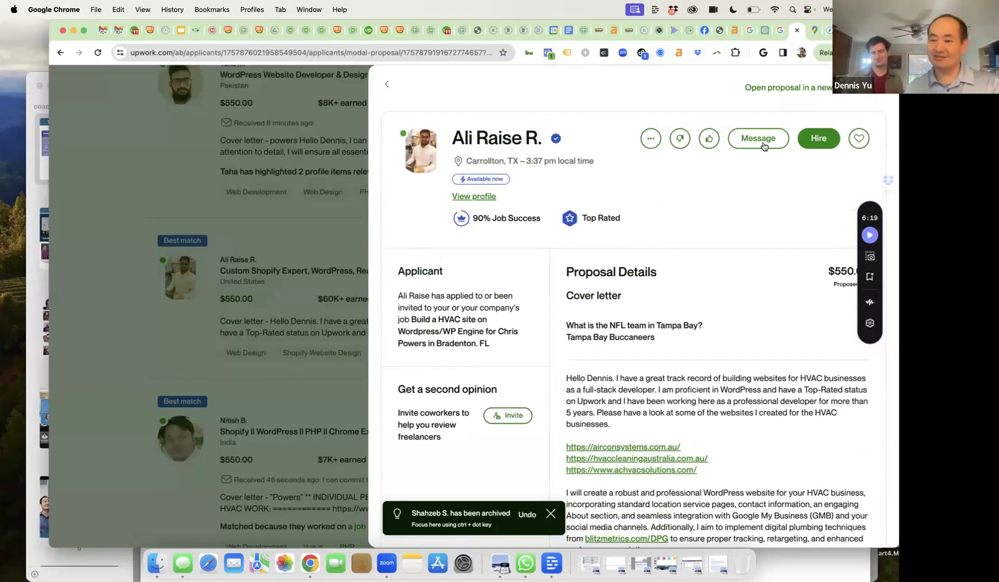
- Send the US Shopify developer the message 'Did you miss a key detail in the posting'
click(765, 141)
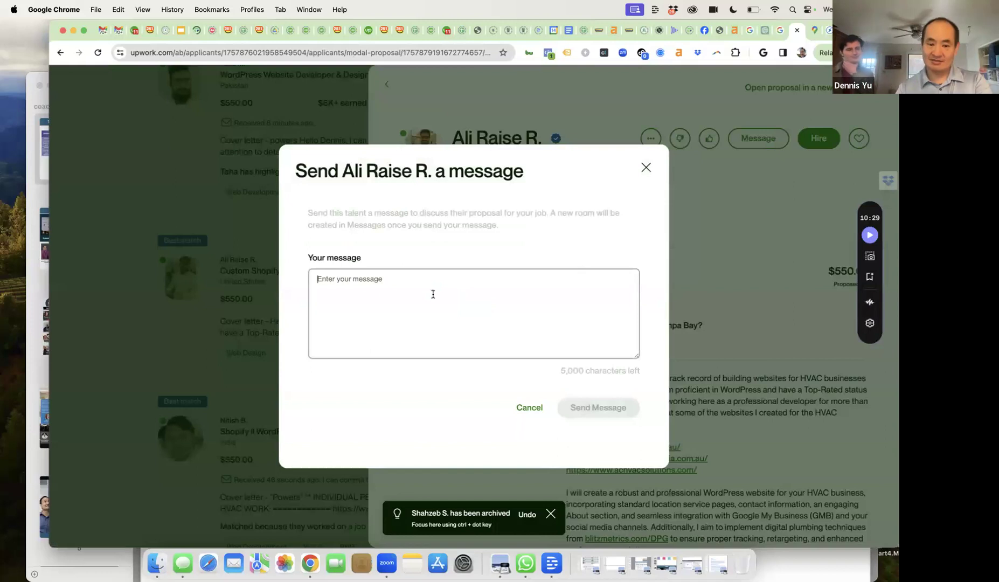
text(Did you mis)
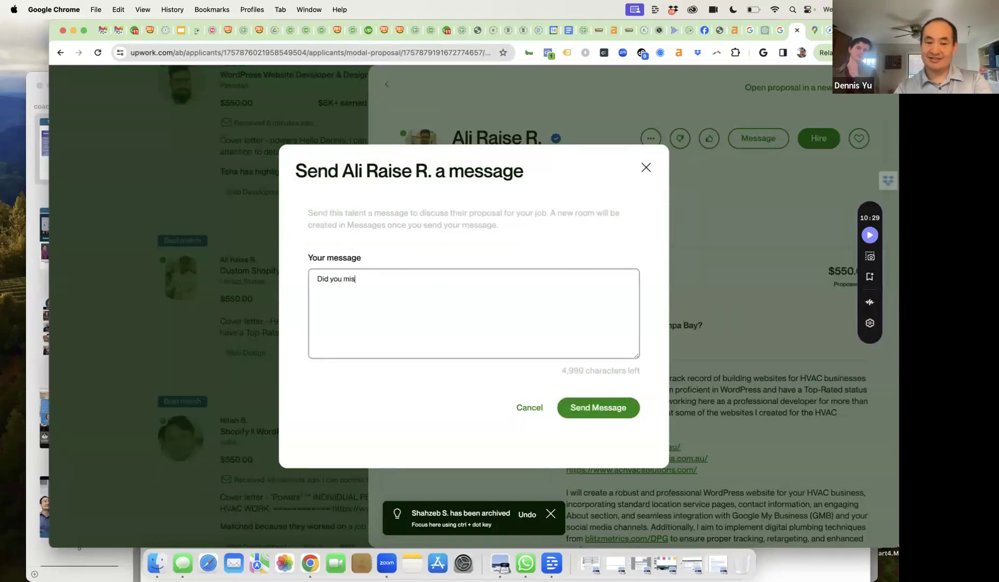
text(s a )
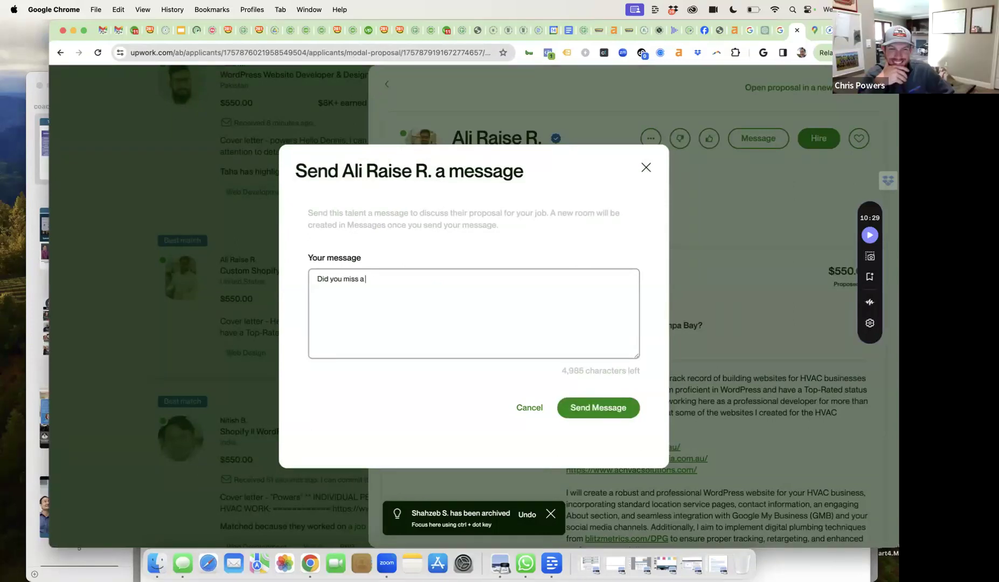
text(key detail)
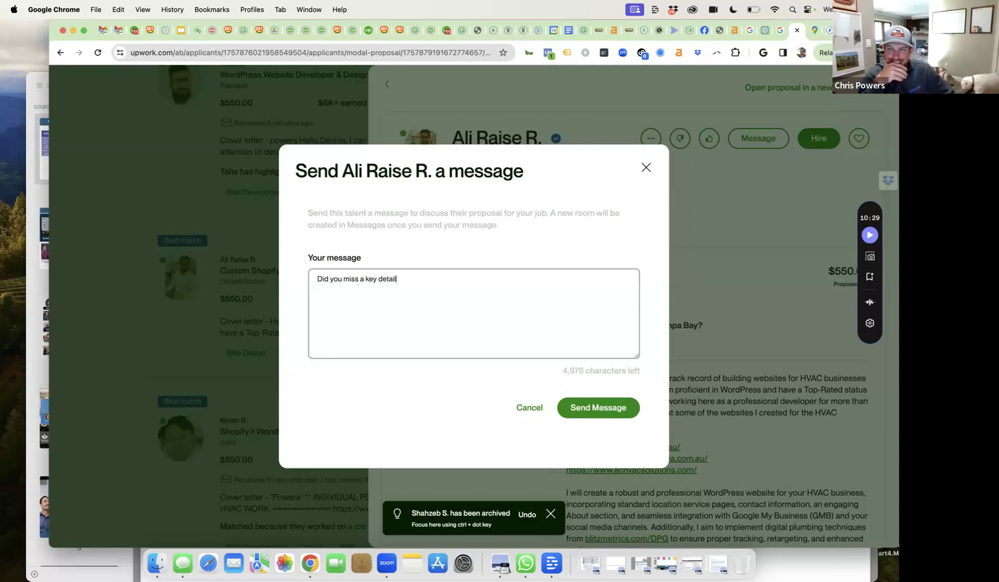
text( in the posting?)
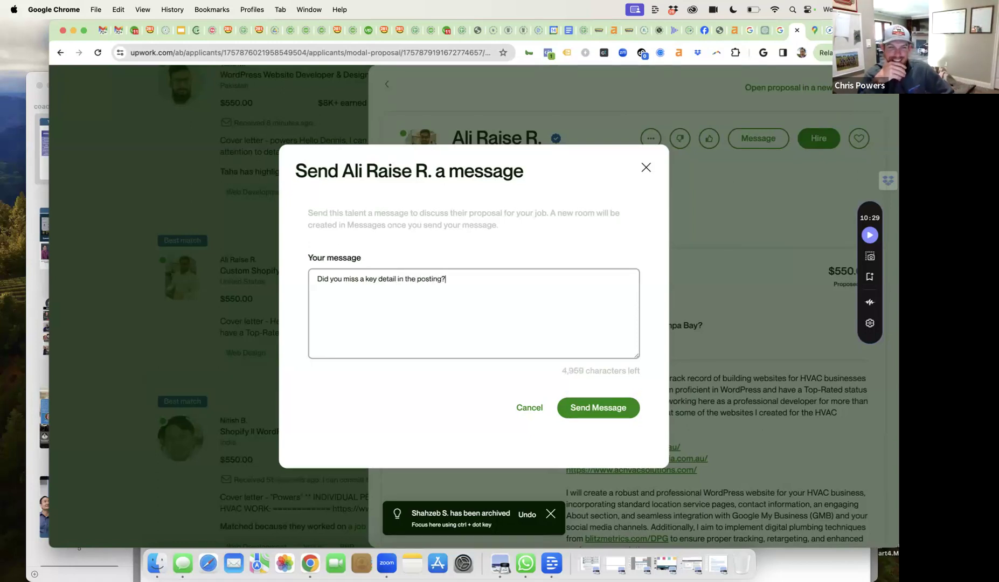
click(577, 405)
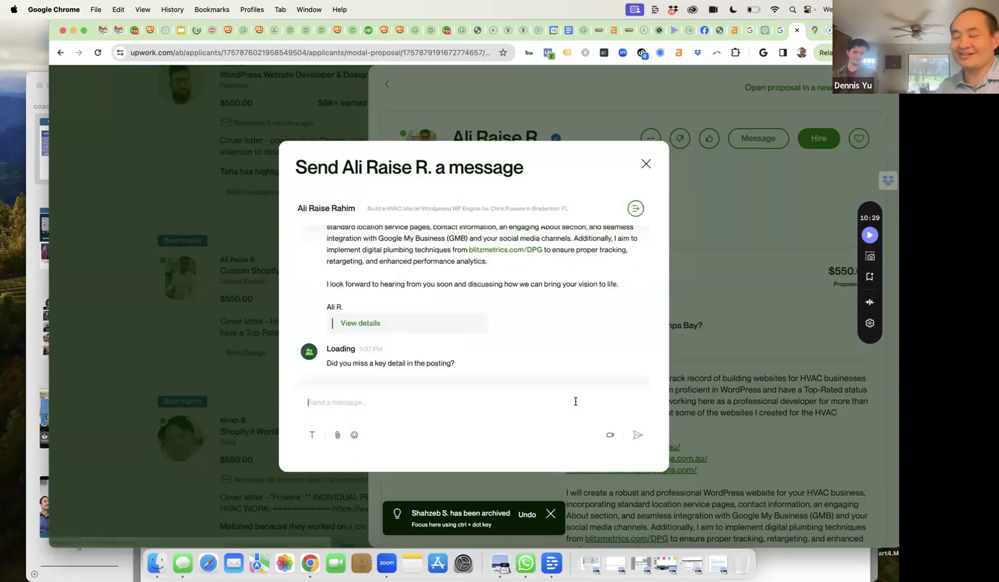
click(646, 165)
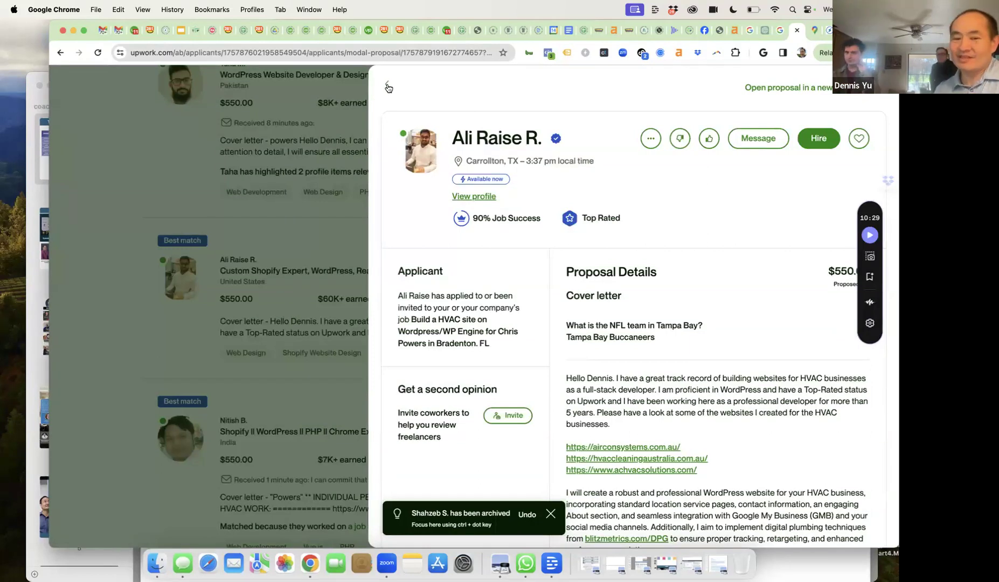
- Return to the applicants list and open the WordPress plugin developer's conversation with 2 unread messages
click(386, 87)
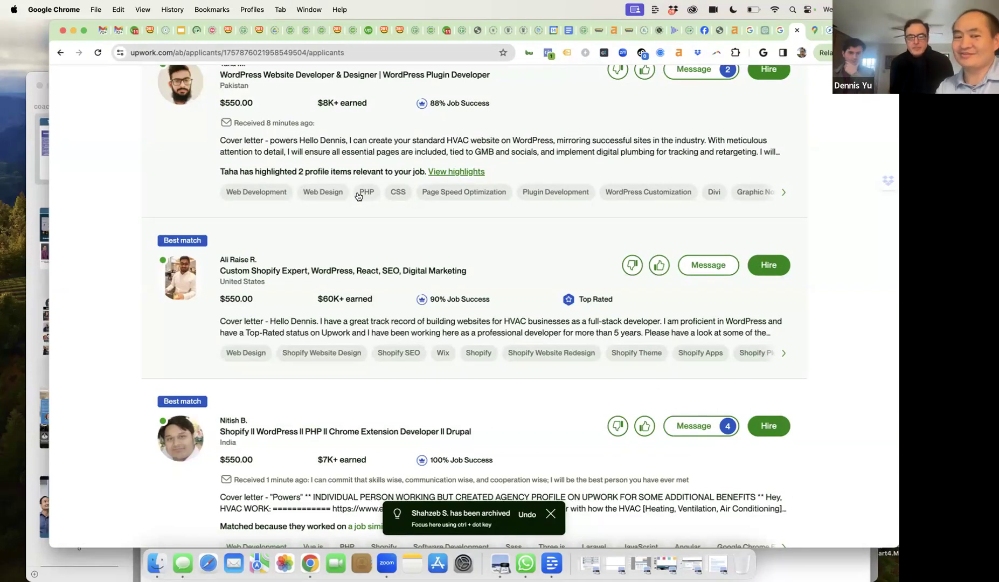
scroll(408, 232, up, 5)
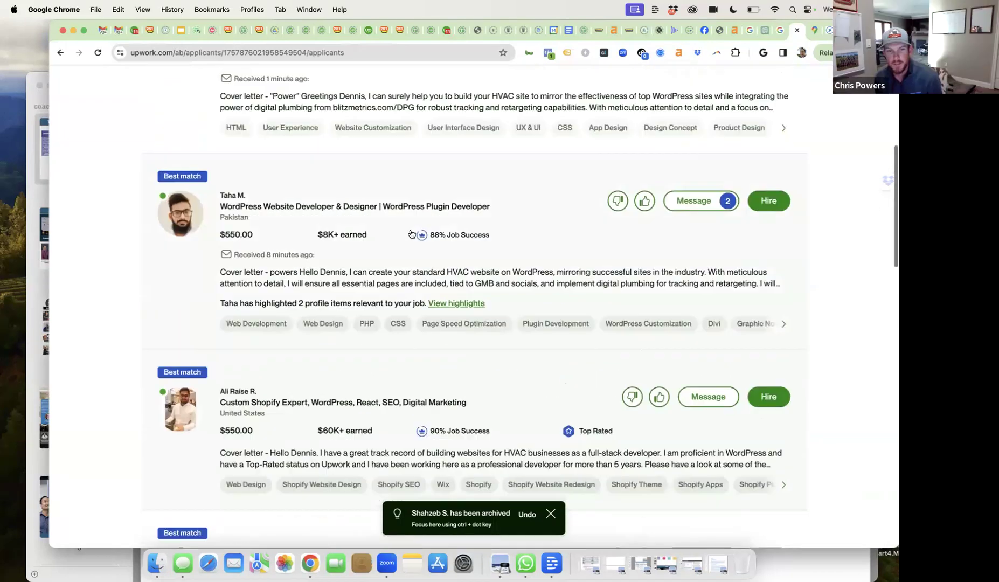
click(694, 201)
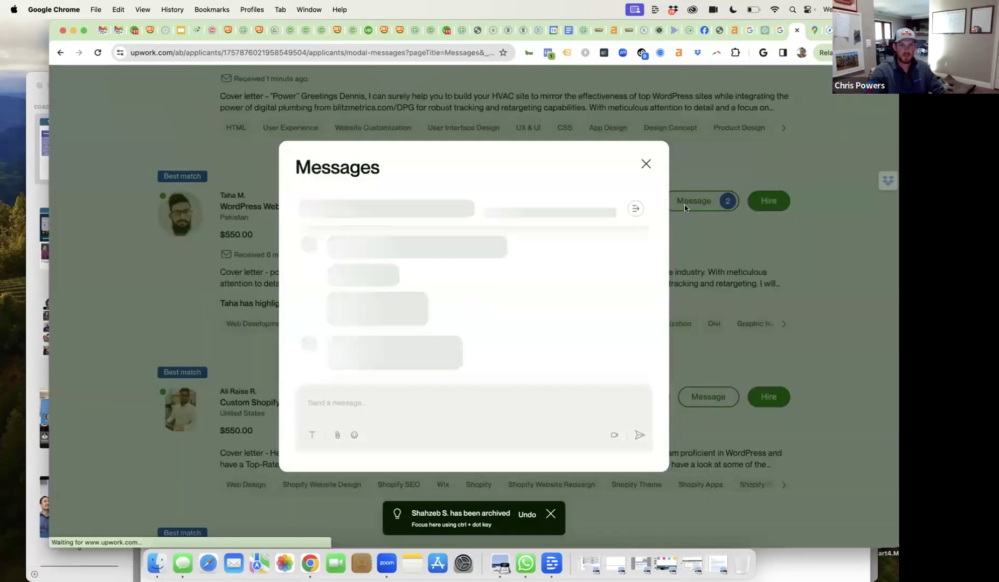
- Read the WordPress plugin developer's greeting-only reply, then archive his proposal
scroll(553, 268, up, 5)
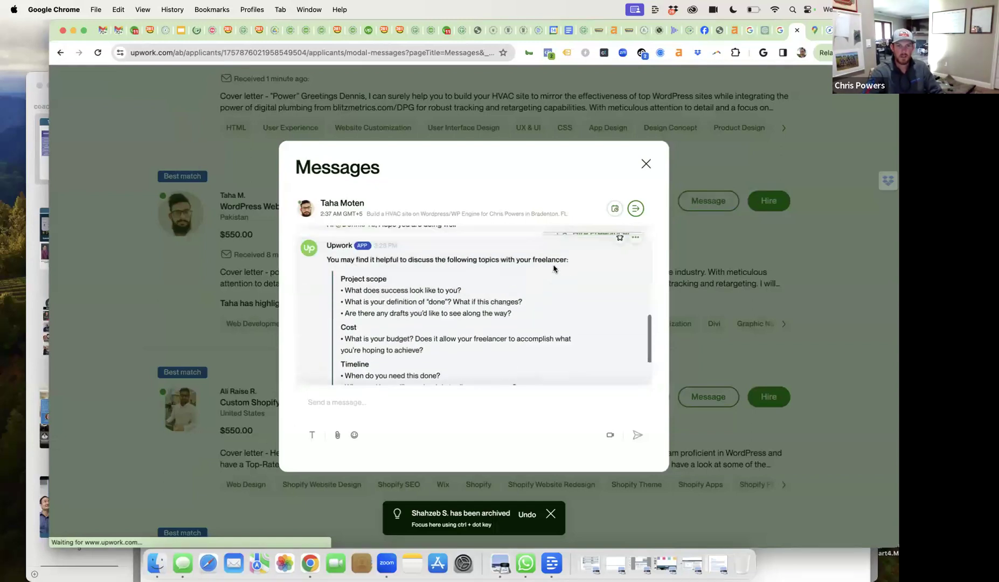
scroll(554, 268, up, 2)
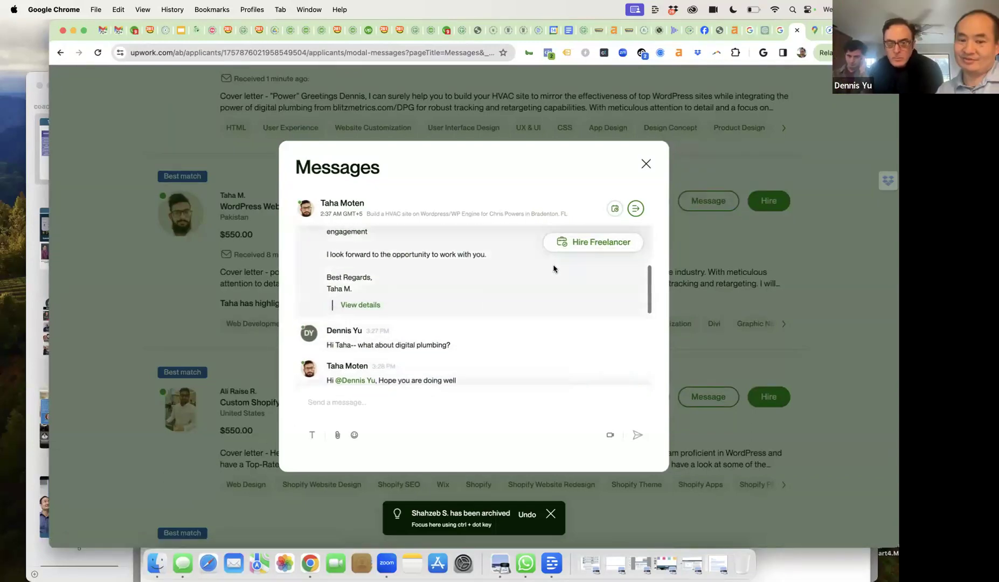
scroll(553, 269, down, 1)
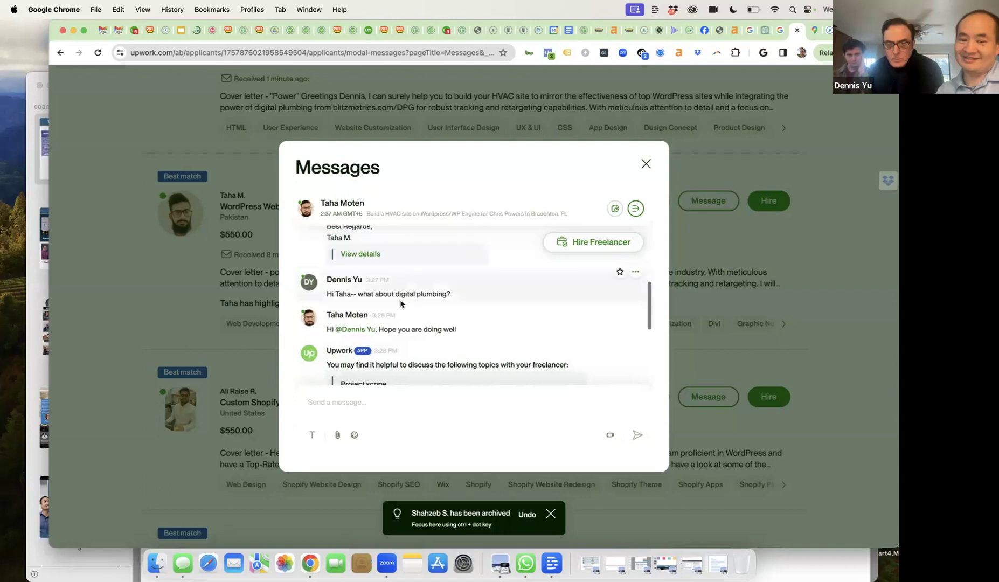
scroll(411, 333, down, 7)
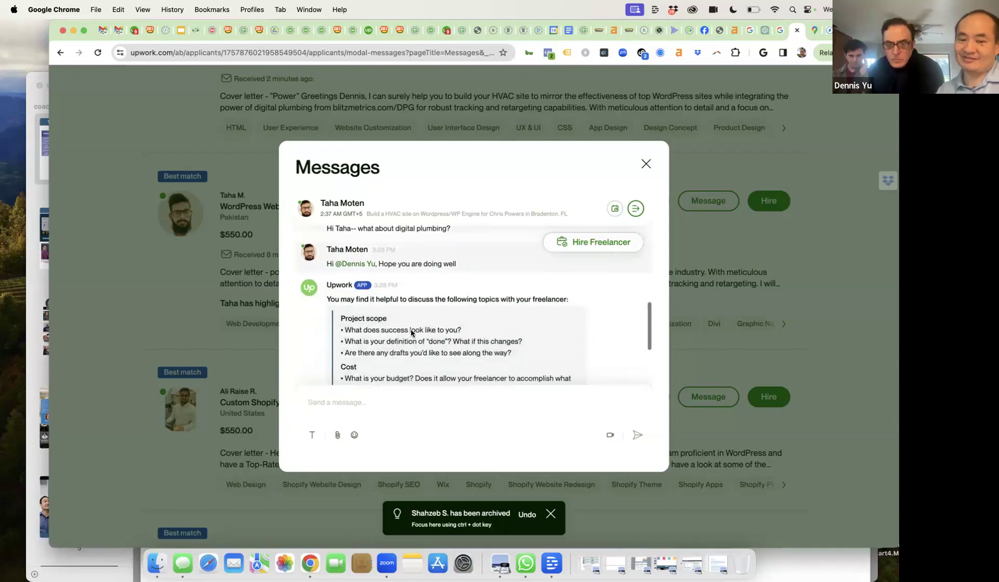
scroll(411, 333, up, 8)
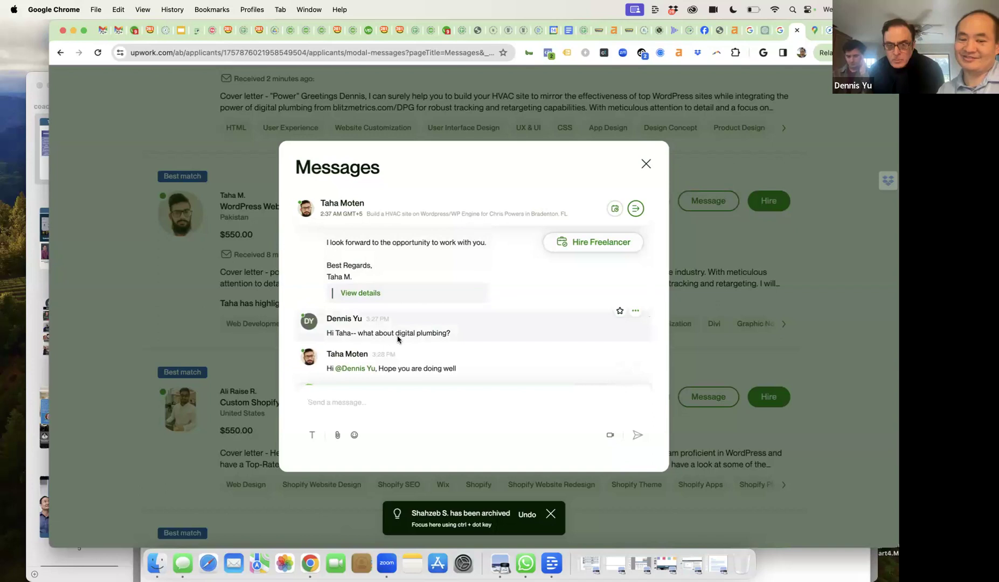
scroll(398, 338, down, 2)
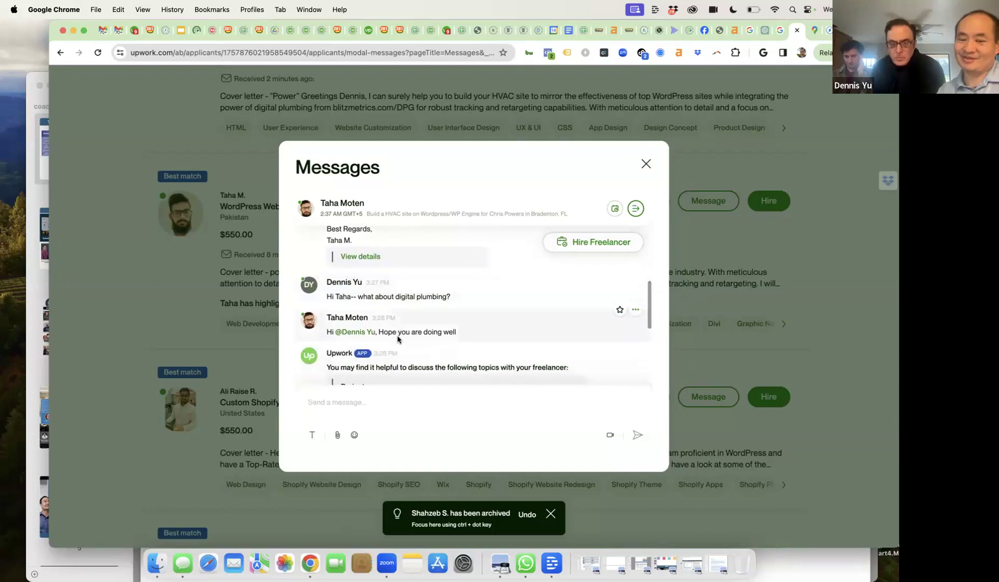
click(646, 165)
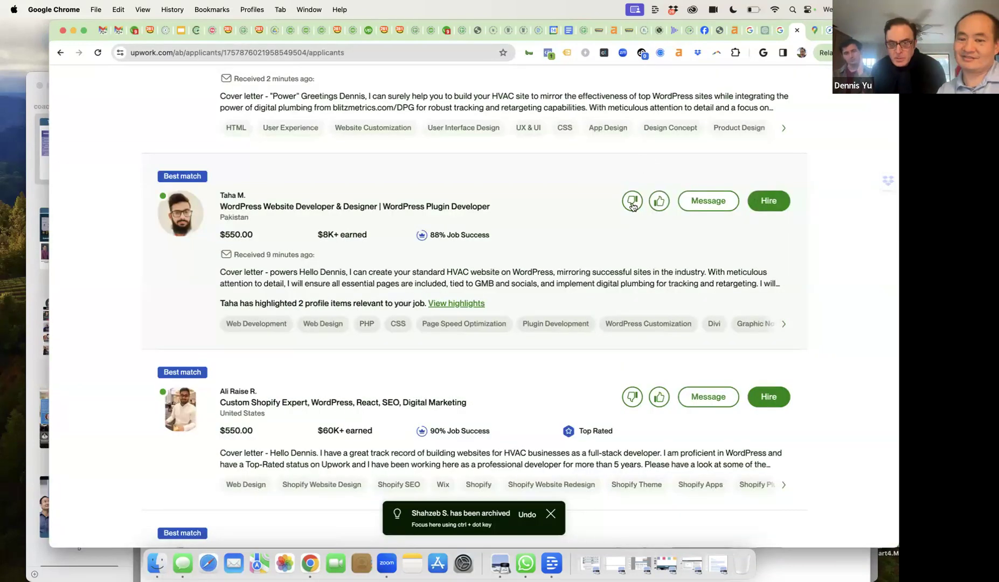
click(632, 201)
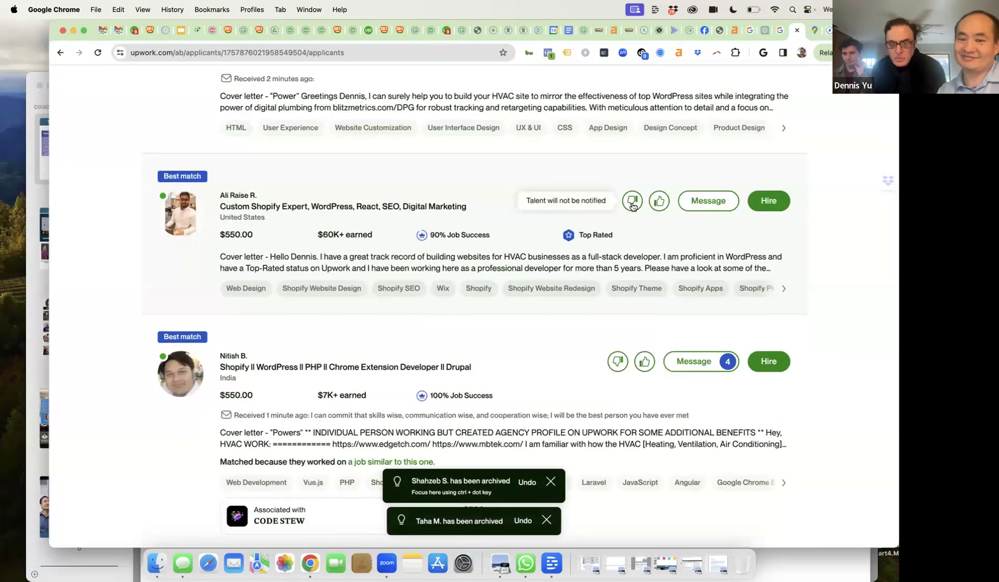
- Open the India-based Shopify/Drupal developer's conversation and read his long reply about HVAC familiarity
click(690, 364)
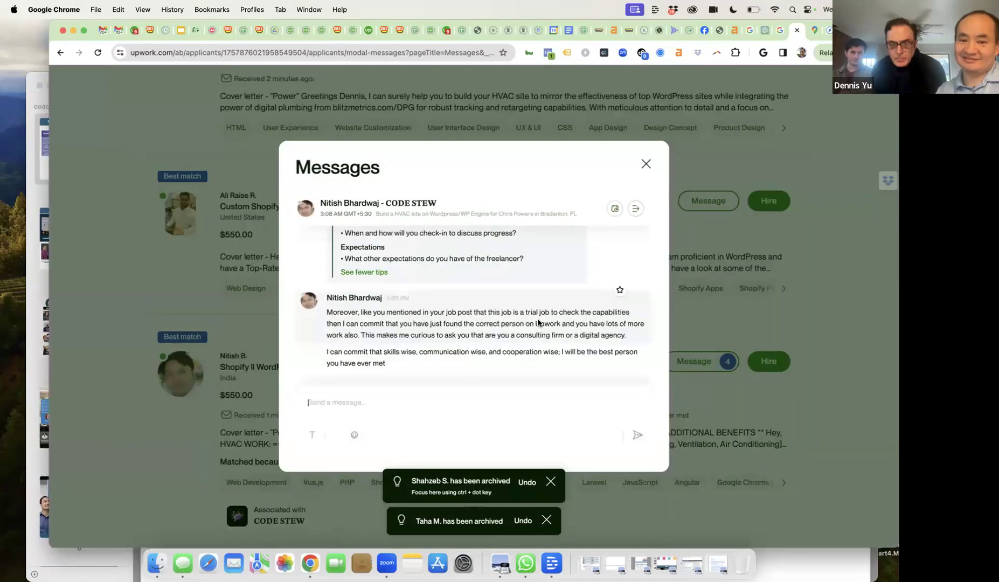
scroll(538, 322, up, 10)
scroll(538, 323, up, 10)
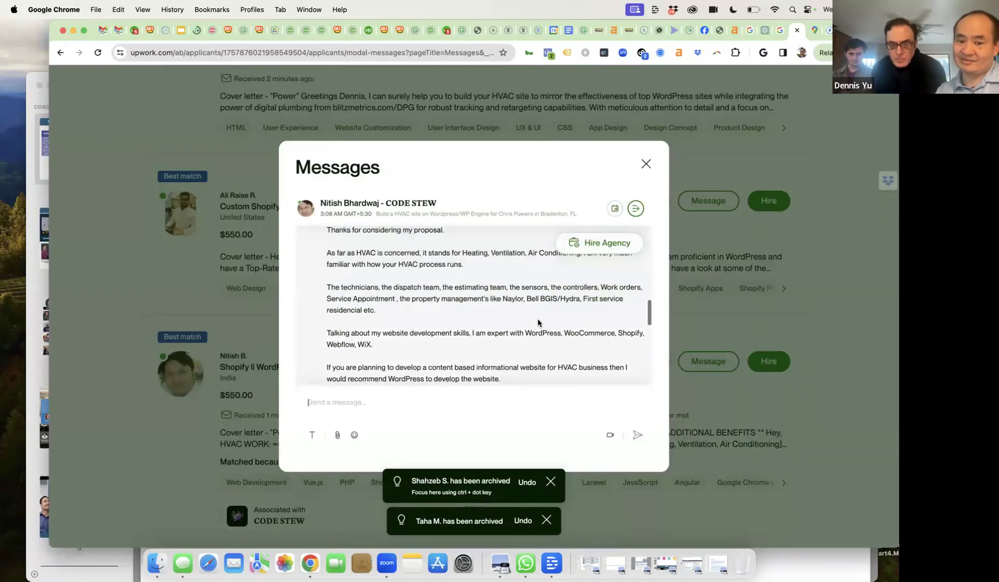
scroll(538, 322, down, 5)
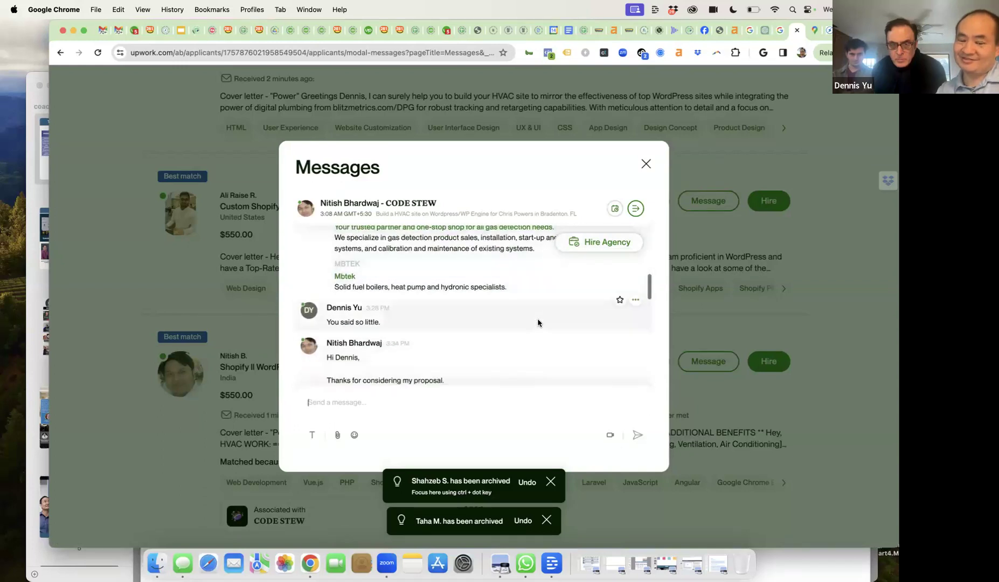
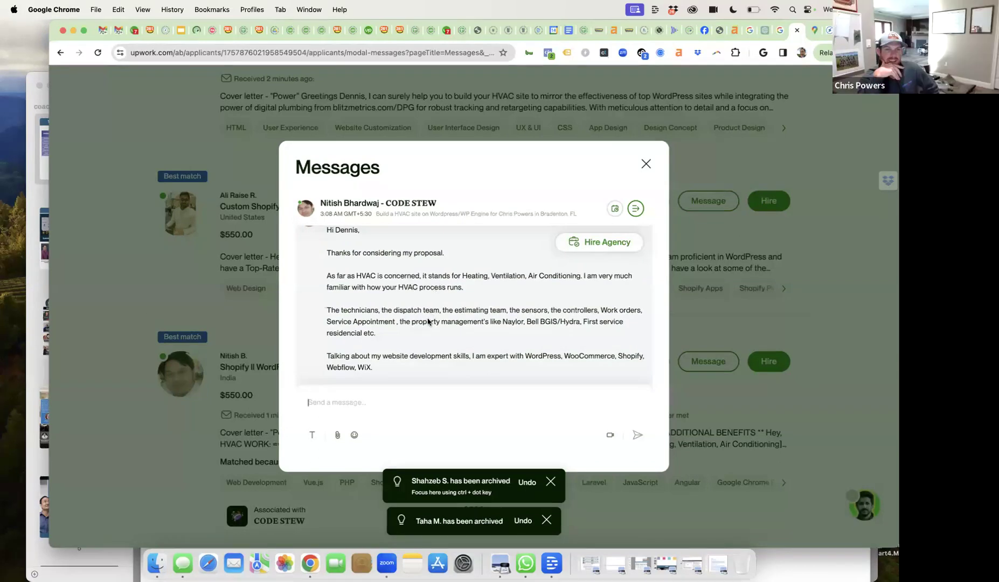
- Finish reading the India-based developer's reply and close his conversation
scroll(428, 321, down, 2)
scroll(428, 322, down, 3)
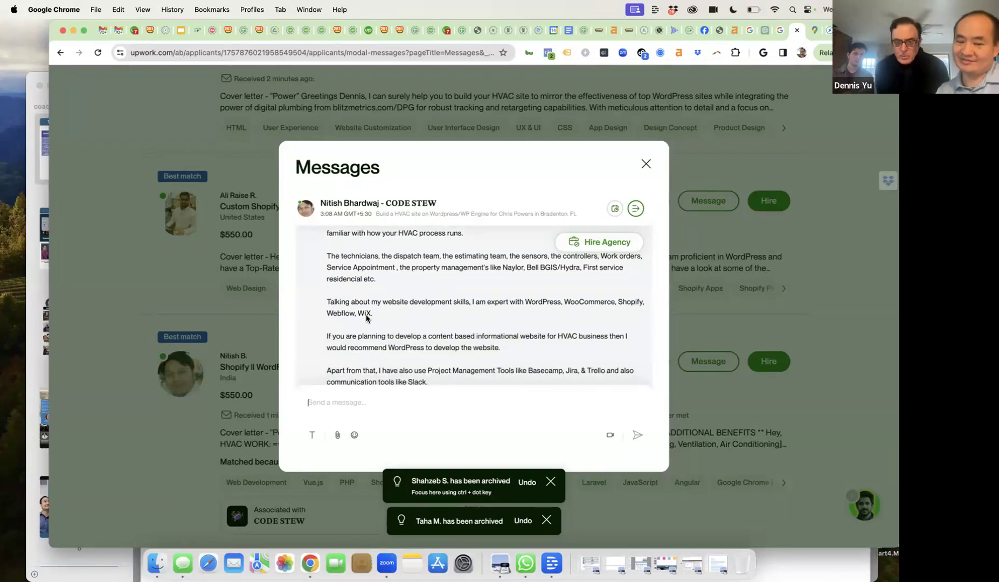
scroll(366, 318, down, 5)
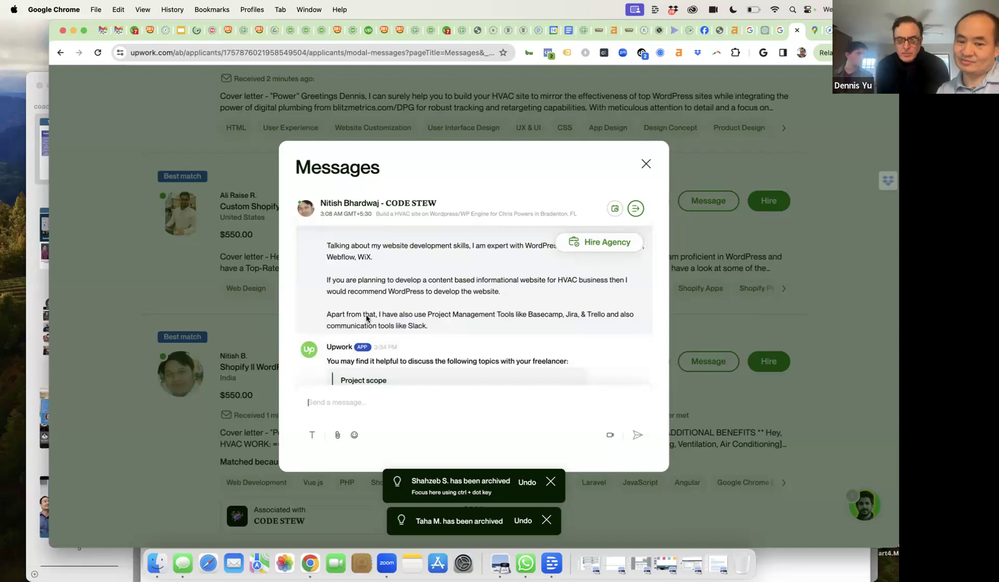
scroll(367, 318, down, 10)
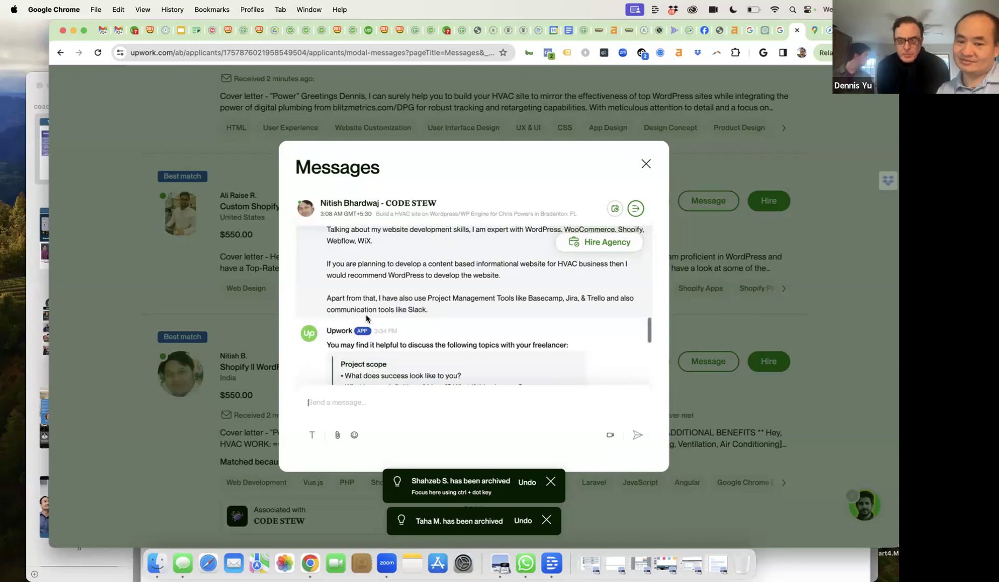
click(645, 164)
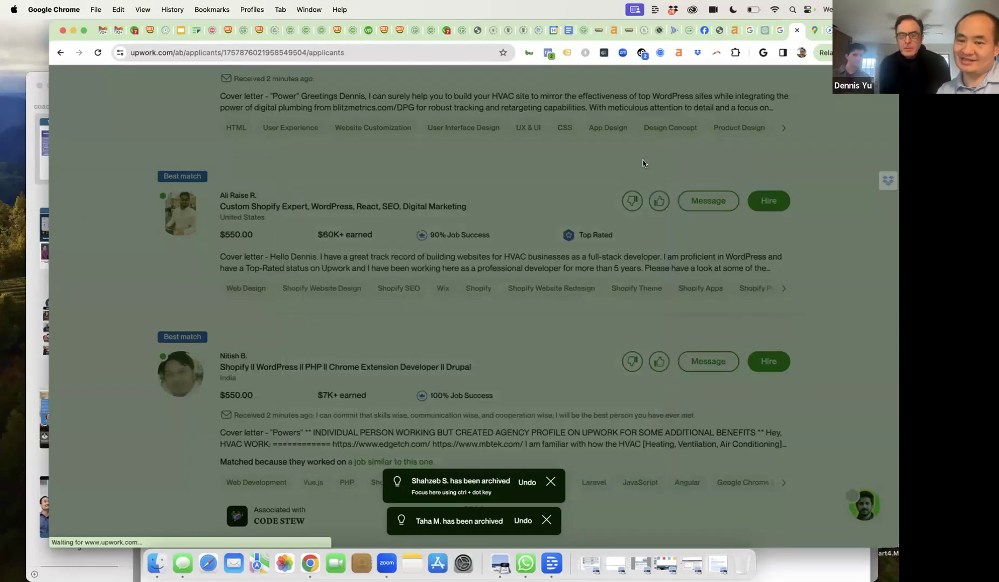
- Archive the Shopify/WordPress developer's proposal and open the Pakistani WordPress expert's conversation
scroll(626, 314, down, 2)
click(626, 314)
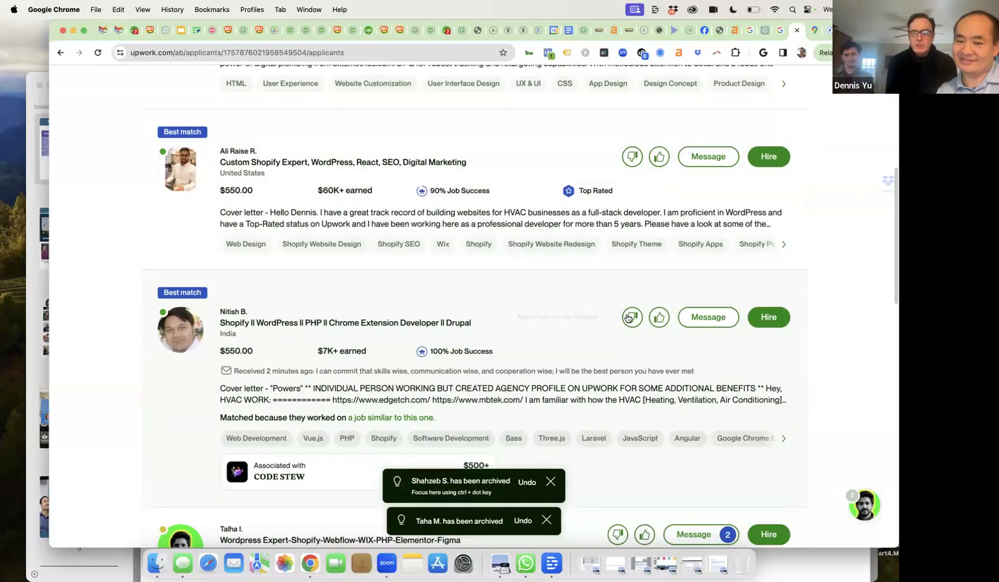
scroll(595, 336, down, 1)
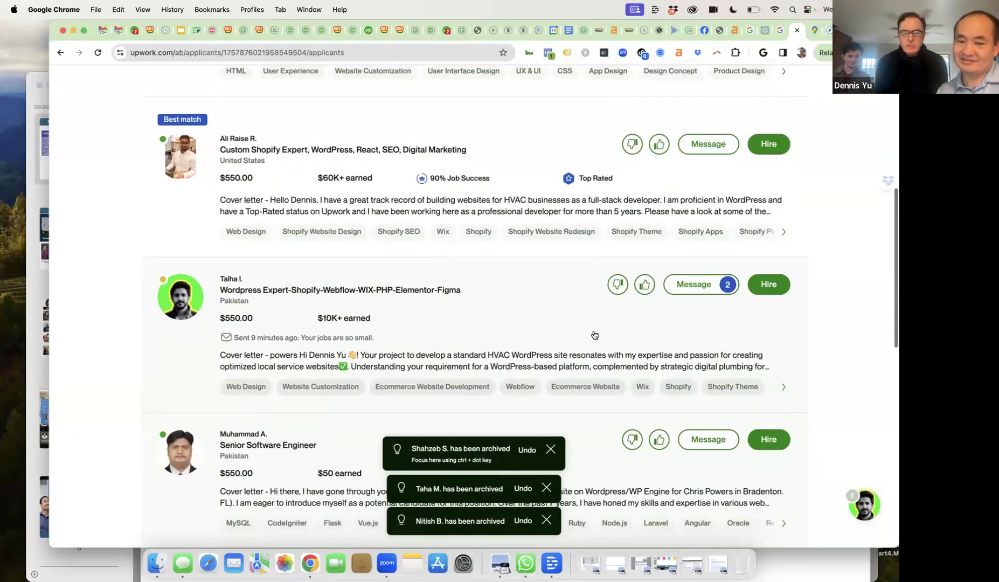
click(682, 287)
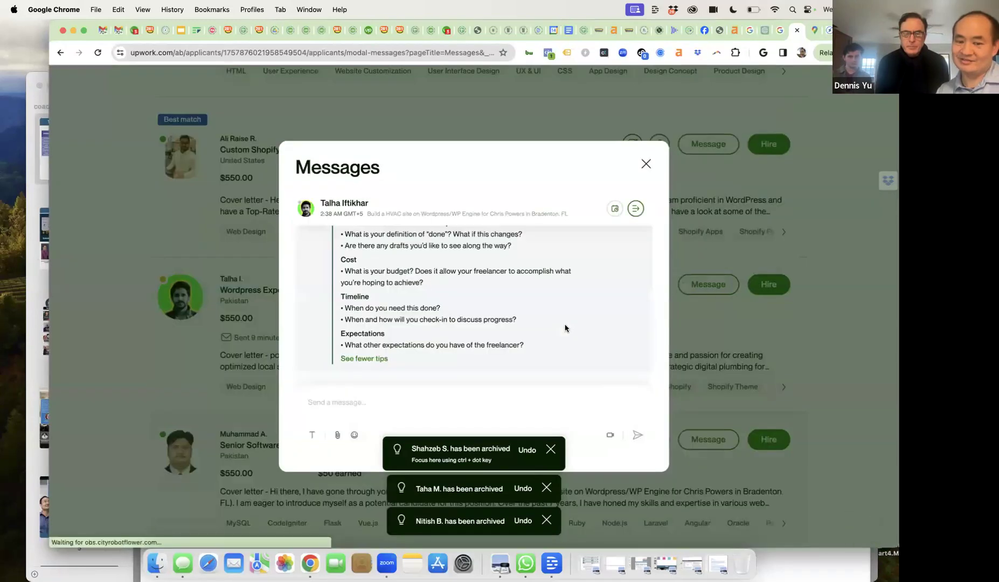
- Read back through the Pakistani WordPress expert's messages, then close the thread and return to the applicants
scroll(565, 327, up, 2)
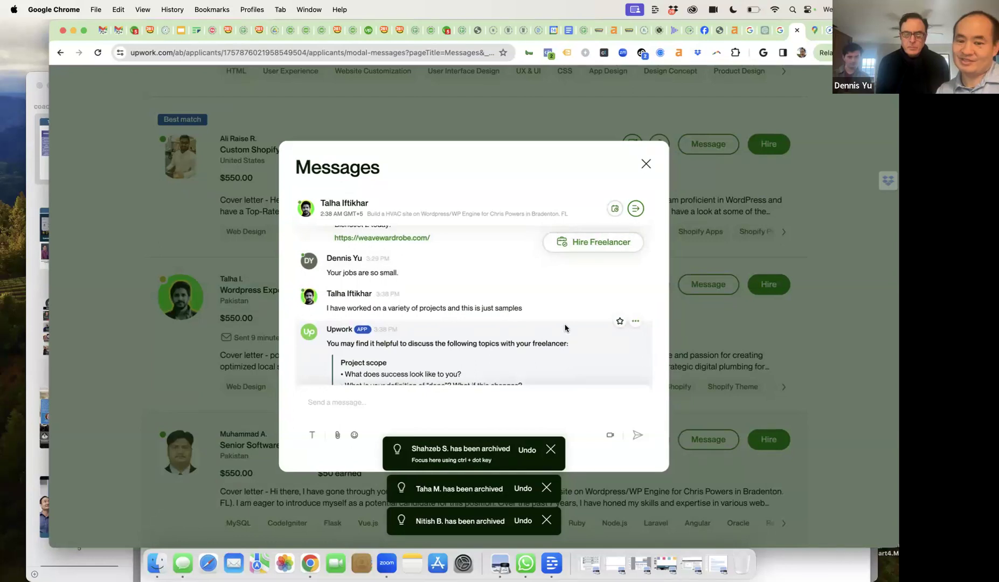
scroll(564, 327, up, 5)
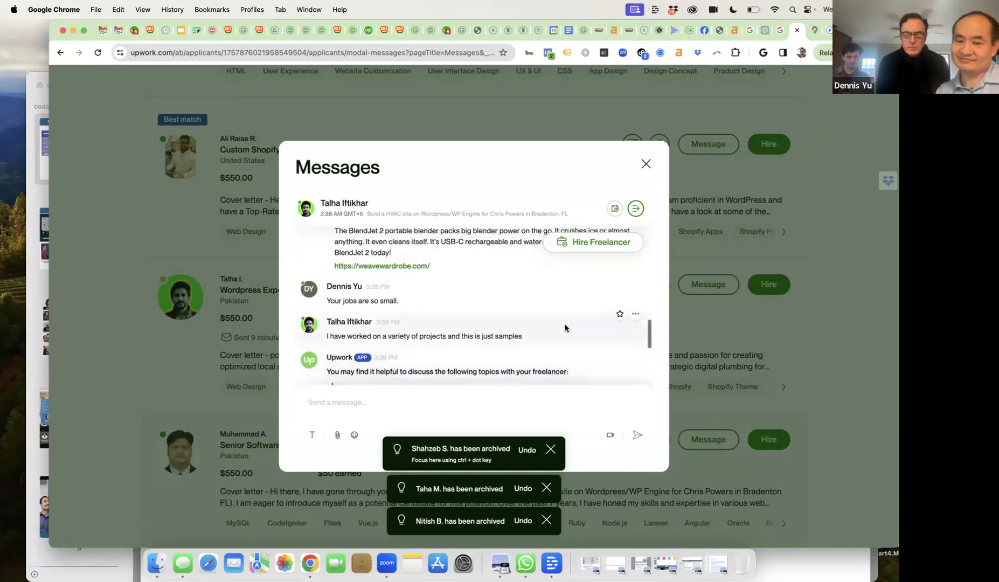
scroll(565, 328, up, 5)
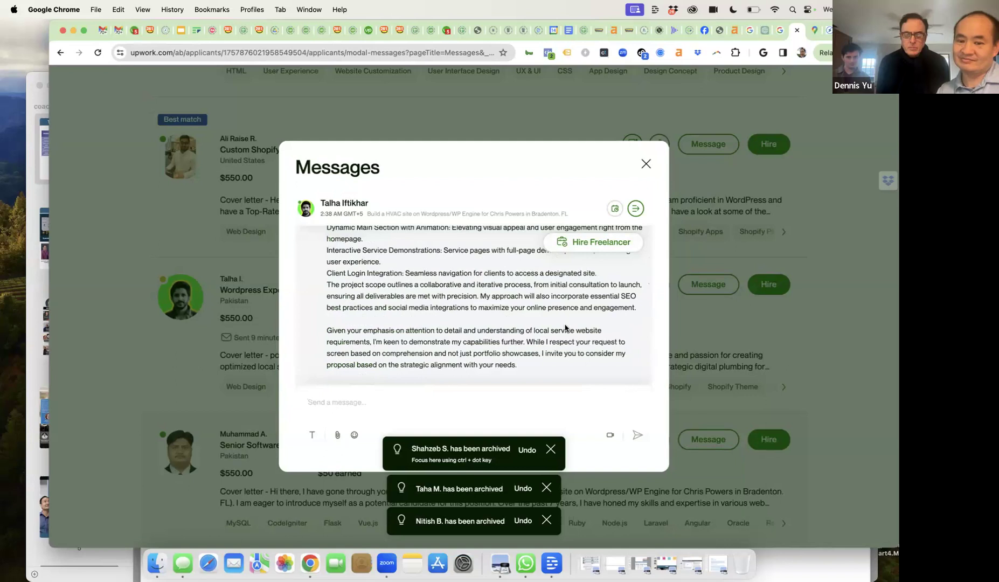
scroll(565, 326, up, 6)
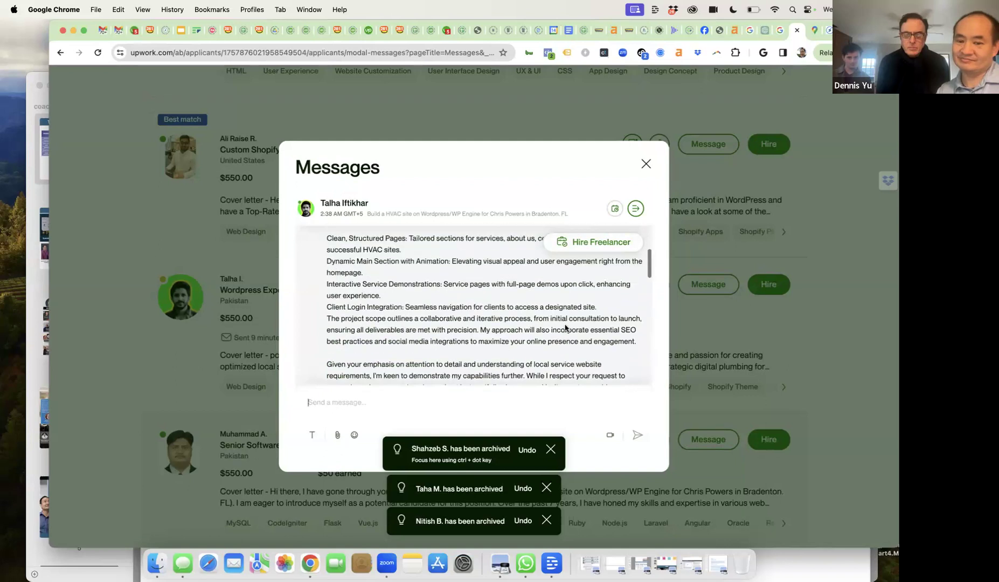
click(646, 165)
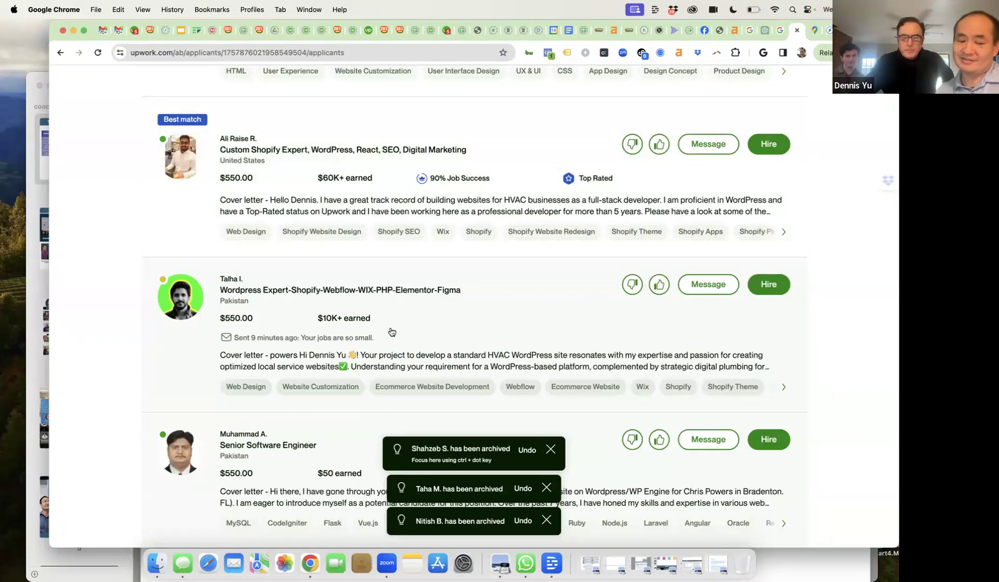
scroll(309, 334, down, 3)
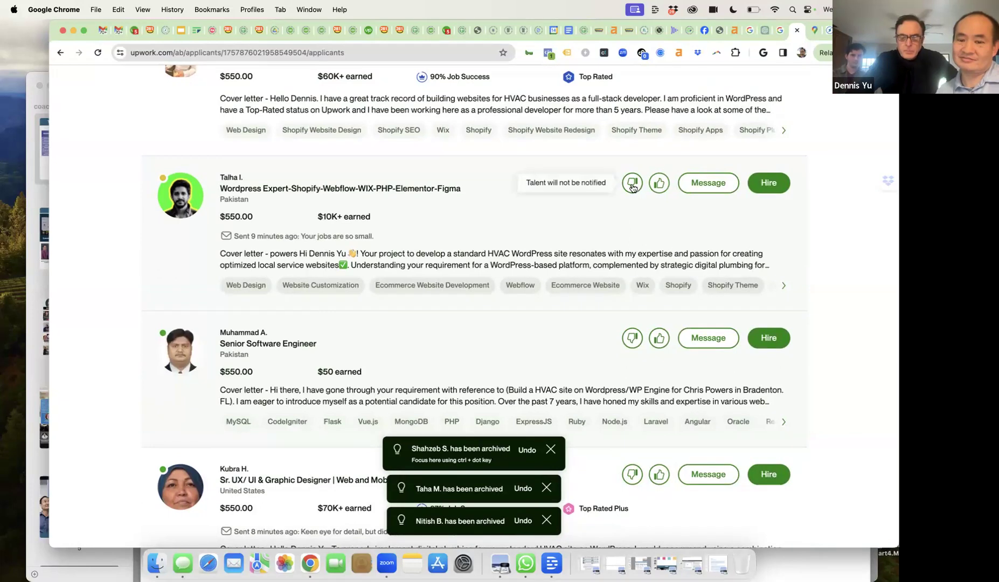
- Archive the WordPress expert, then read the Senior Software Engineer's full cover letter and close it
click(632, 184)
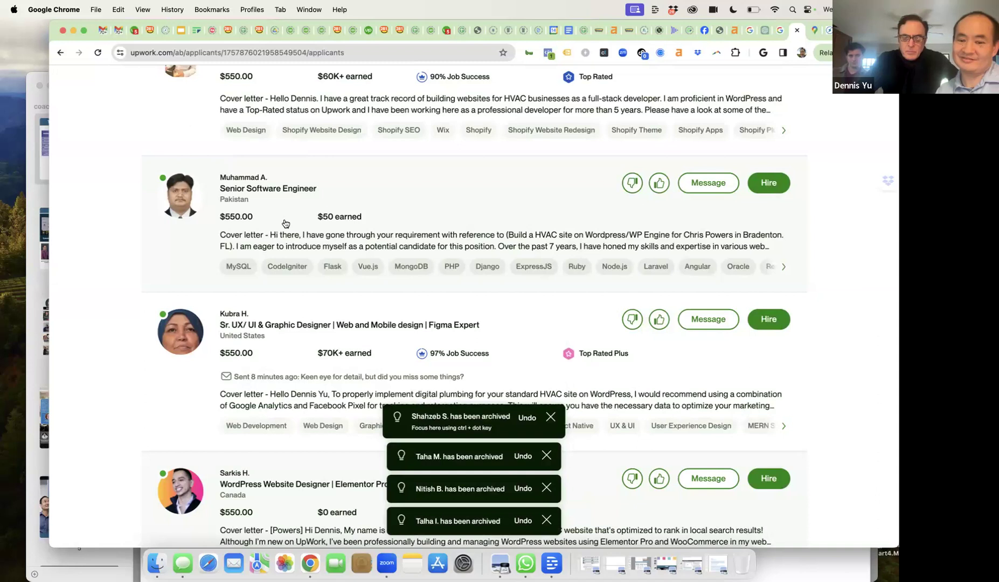
click(292, 238)
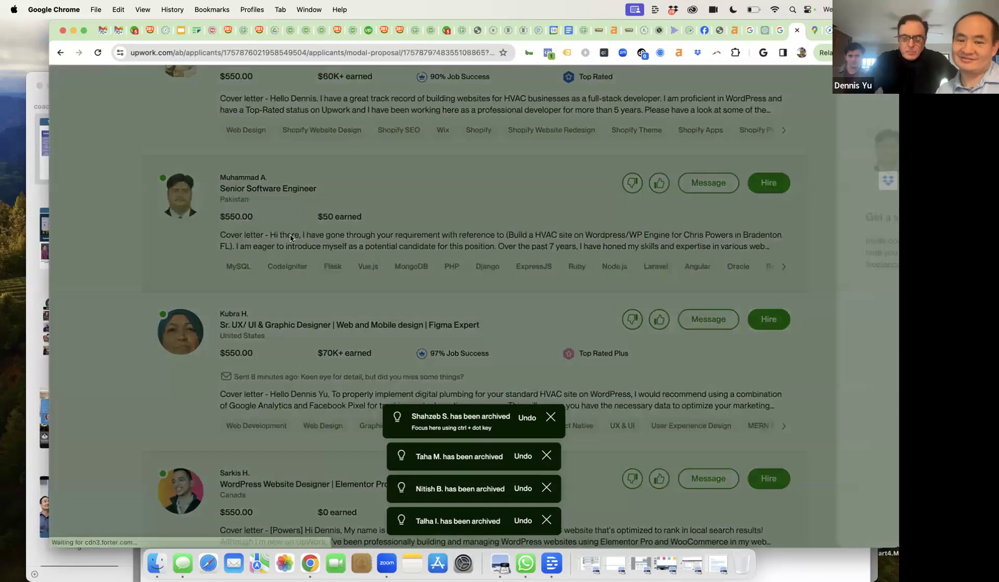
scroll(628, 277, down, 2)
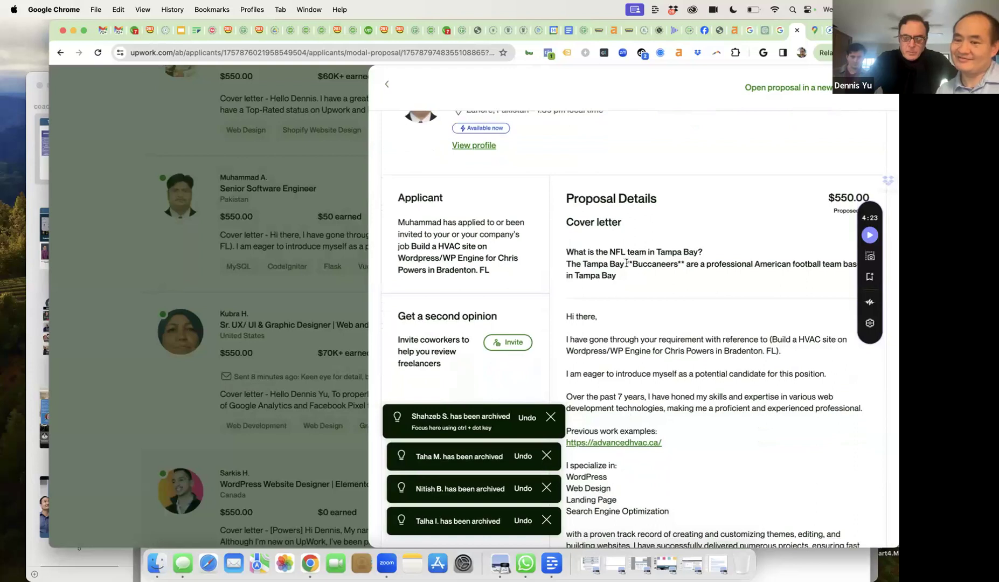
scroll(656, 261, down, 2)
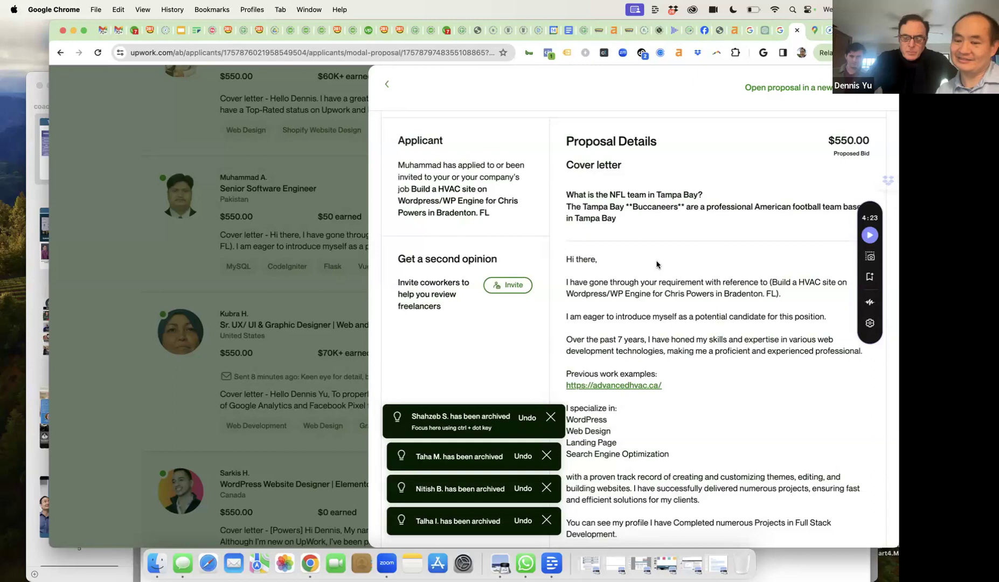
scroll(656, 265, down, 7)
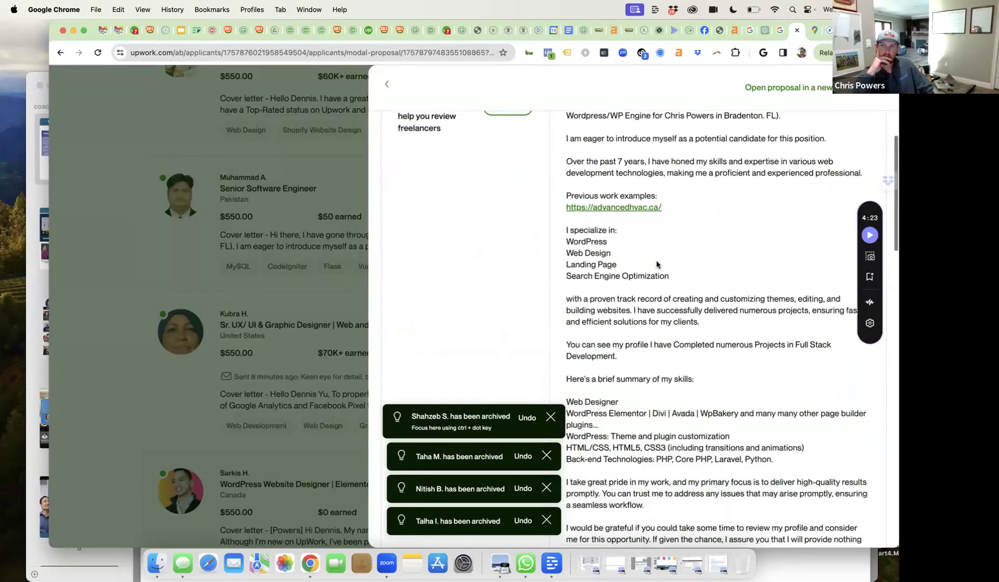
scroll(669, 243, up, 9)
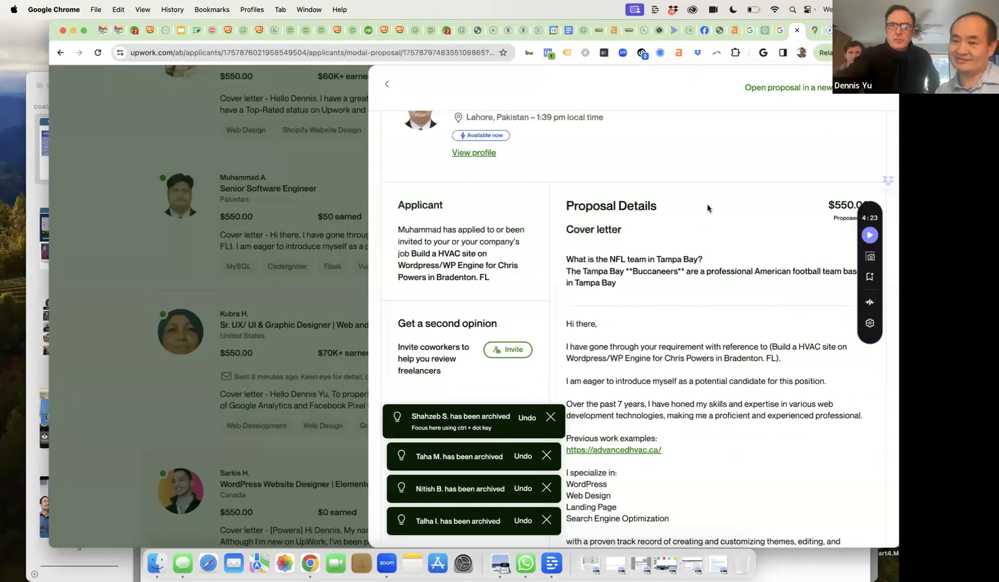
click(386, 85)
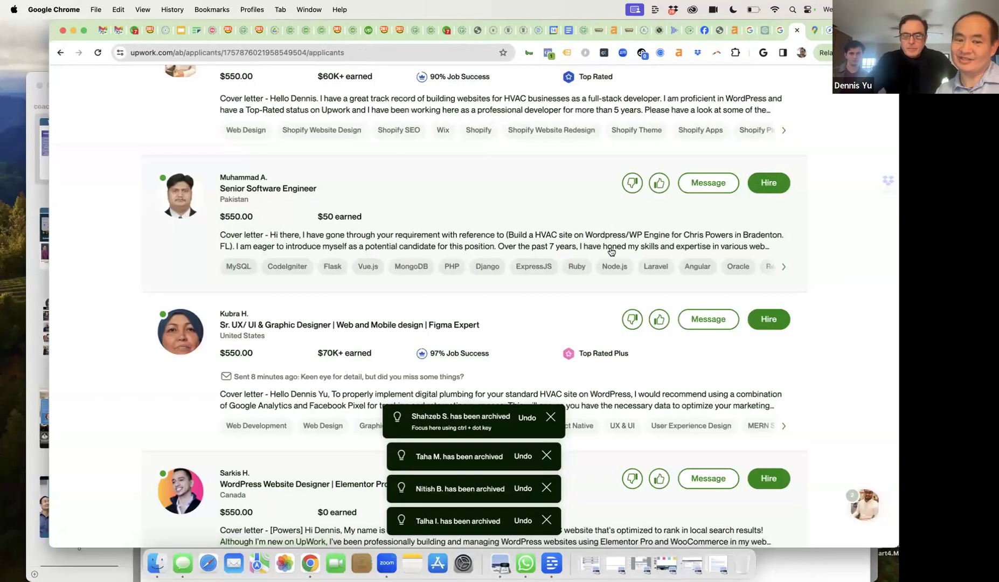
- Archive the Senior Software Engineer's proposal
click(632, 184)
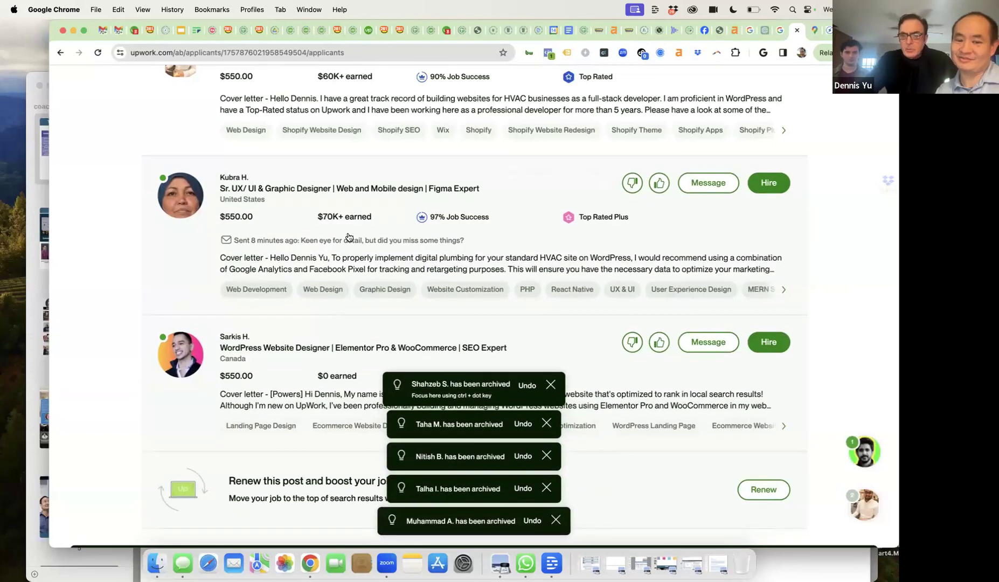
scroll(345, 238, down, 3)
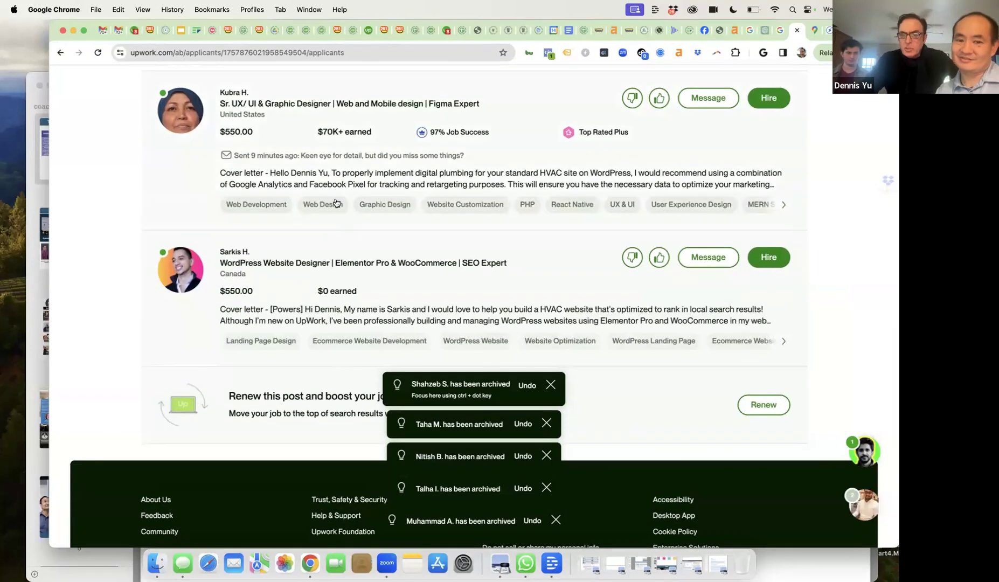
mouse_move(349, 135)
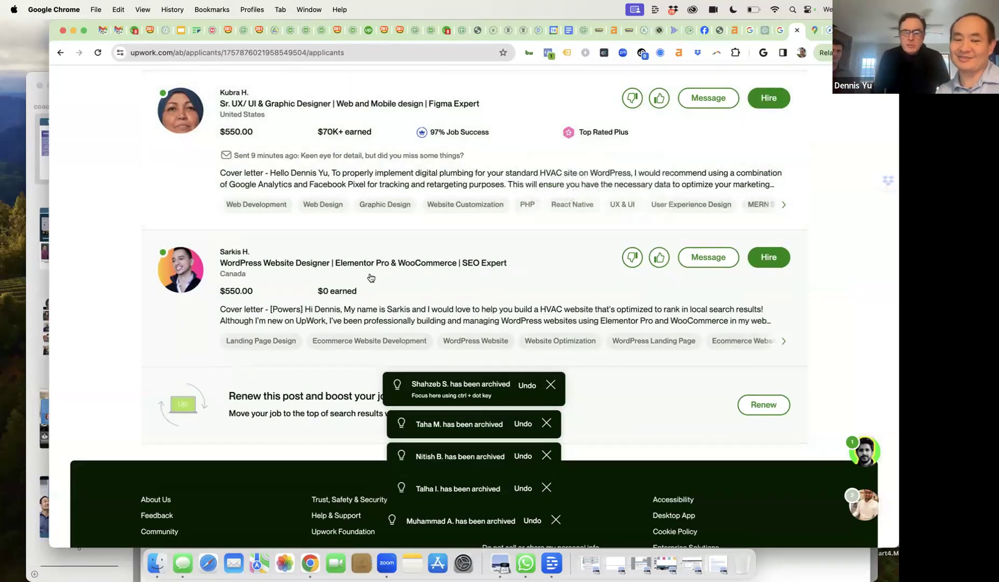
- Review the Canadian zero-earnings WordPress designer's proposal, close it, and archive him
click(338, 311)
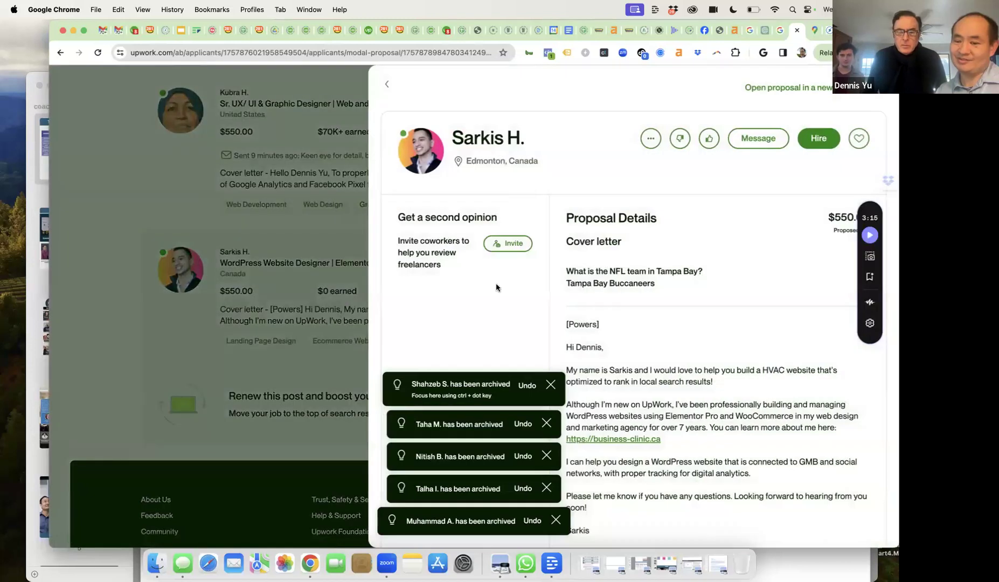
scroll(525, 294, down, 2)
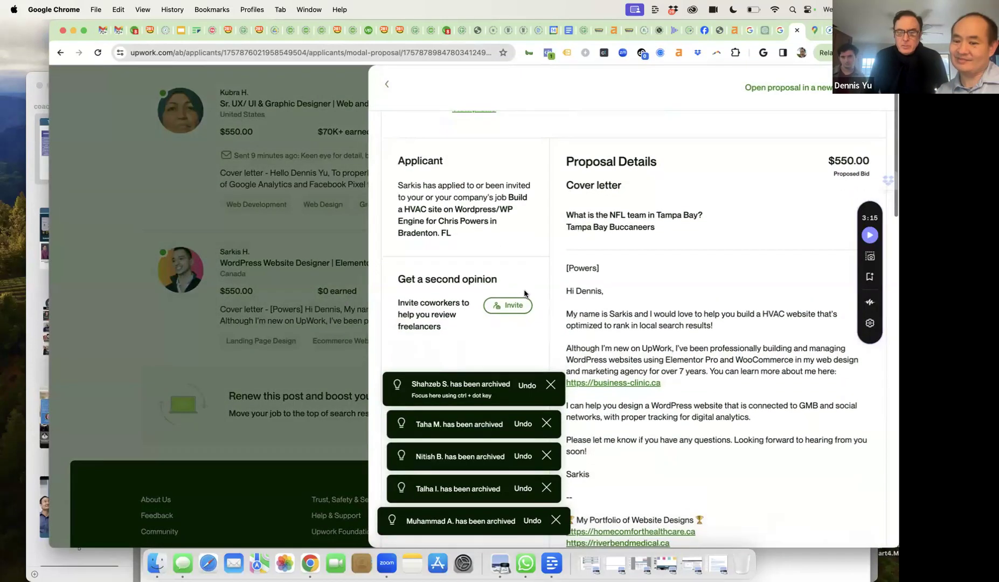
scroll(525, 294, down, 12)
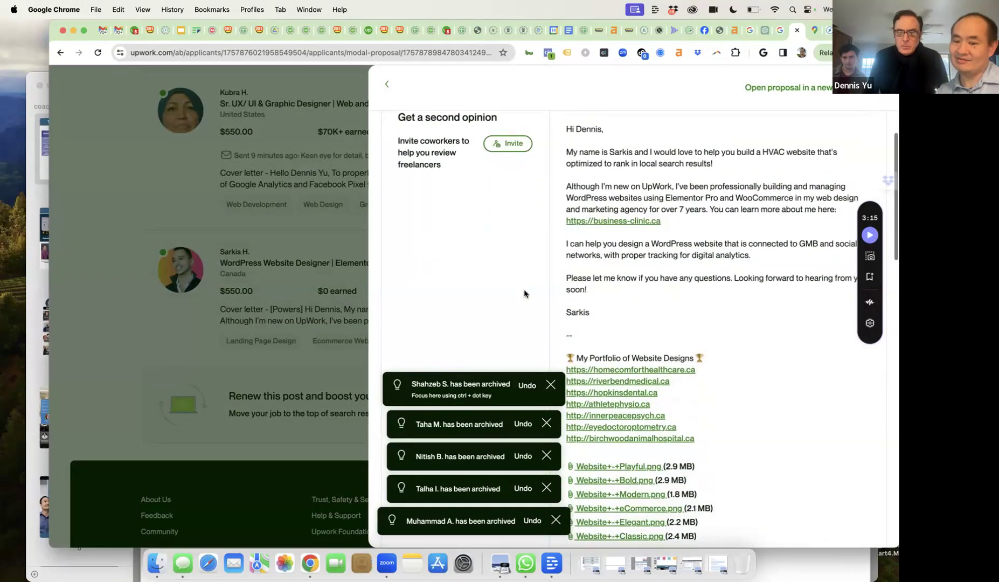
scroll(524, 294, down, 4)
scroll(525, 294, down, 5)
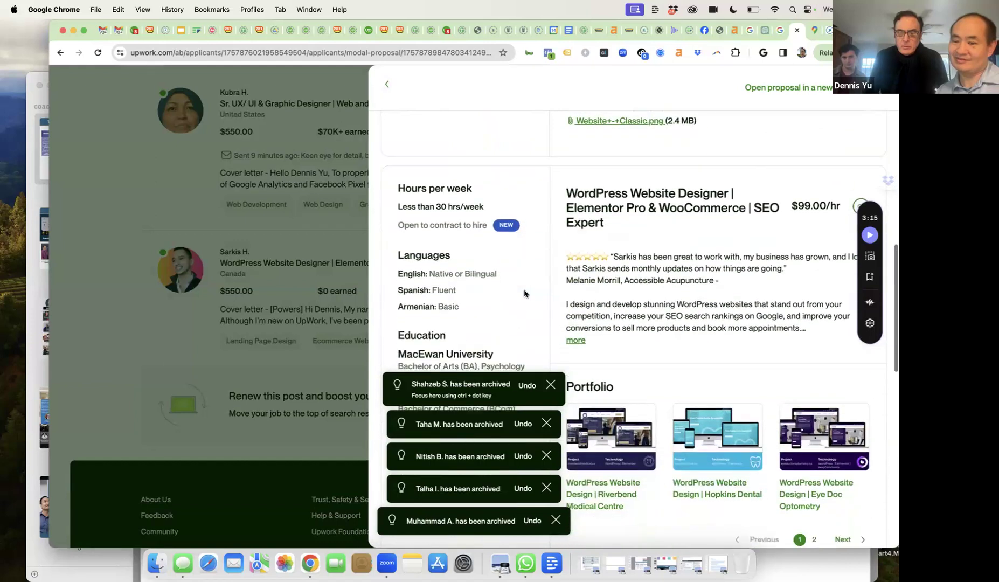
scroll(525, 294, up, 18)
scroll(525, 294, up, 5)
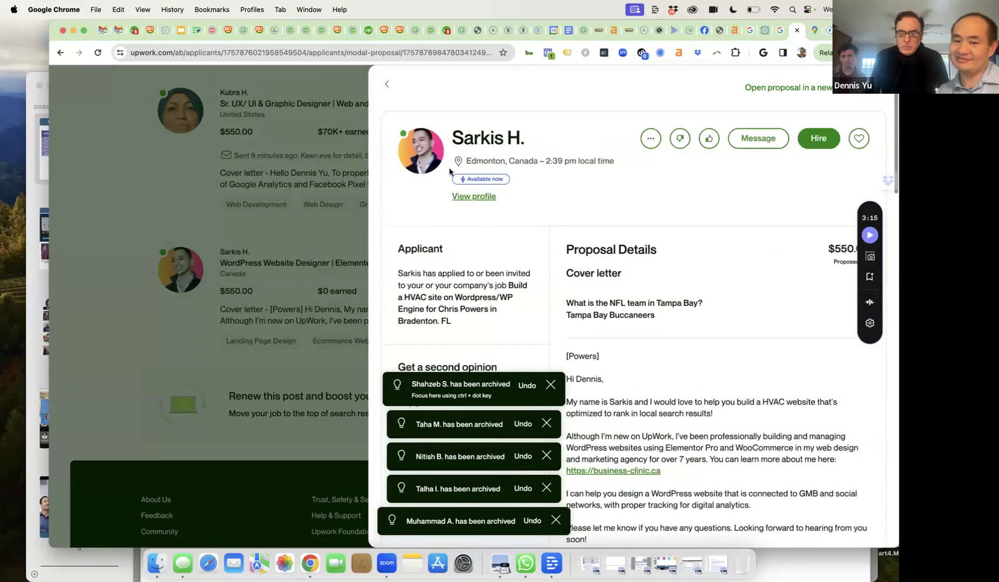
click(389, 85)
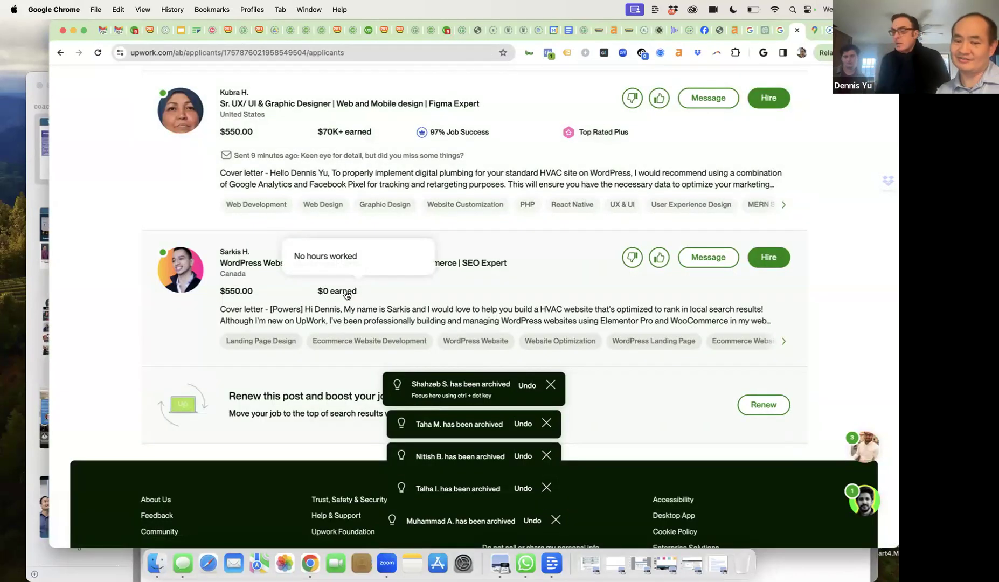
click(631, 257)
- Open the top best-match applicant's conversation and read his reply about HVAC and home-service sites
scroll(539, 259, up, 5)
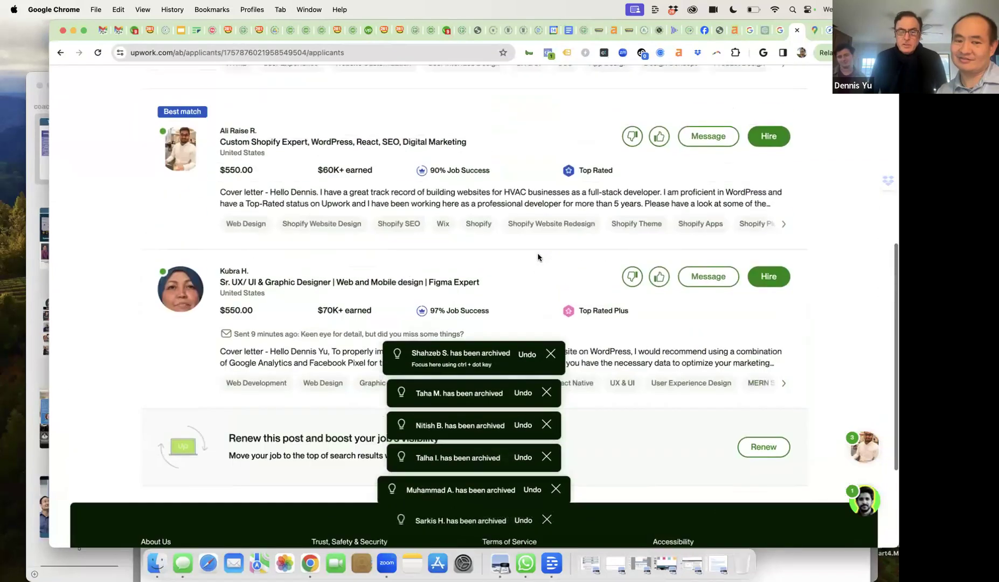
scroll(538, 258, up, 5)
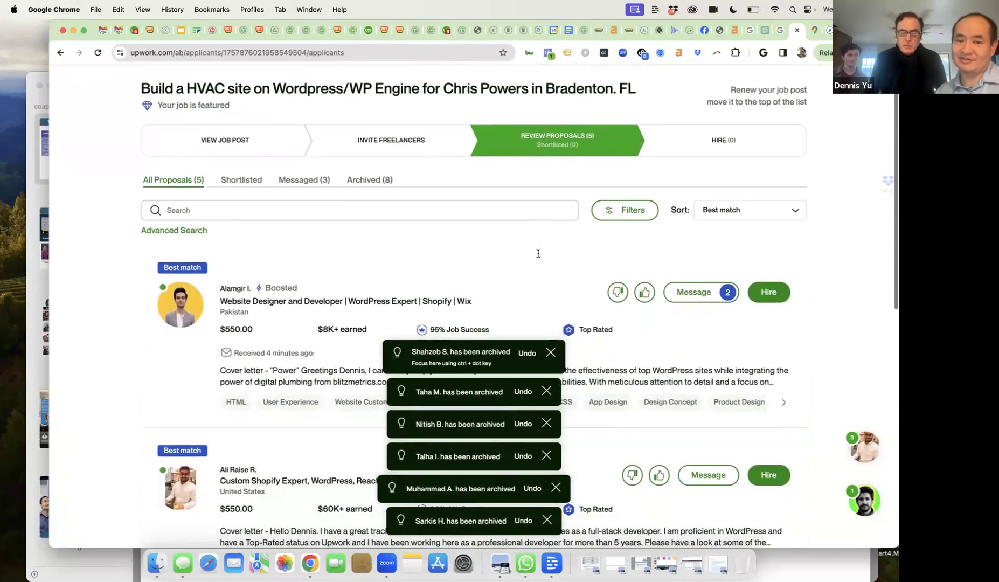
scroll(538, 258, down, 3)
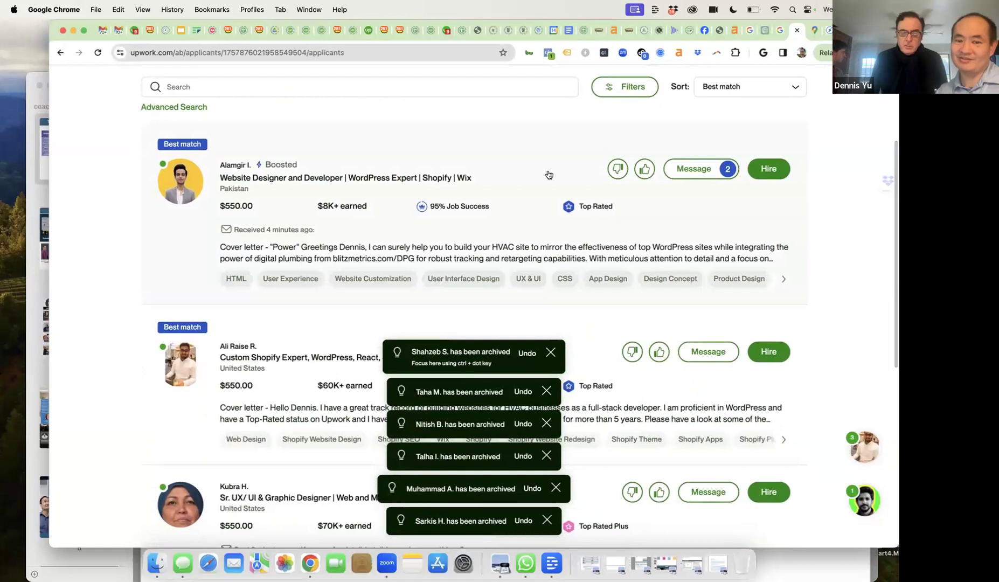
click(683, 171)
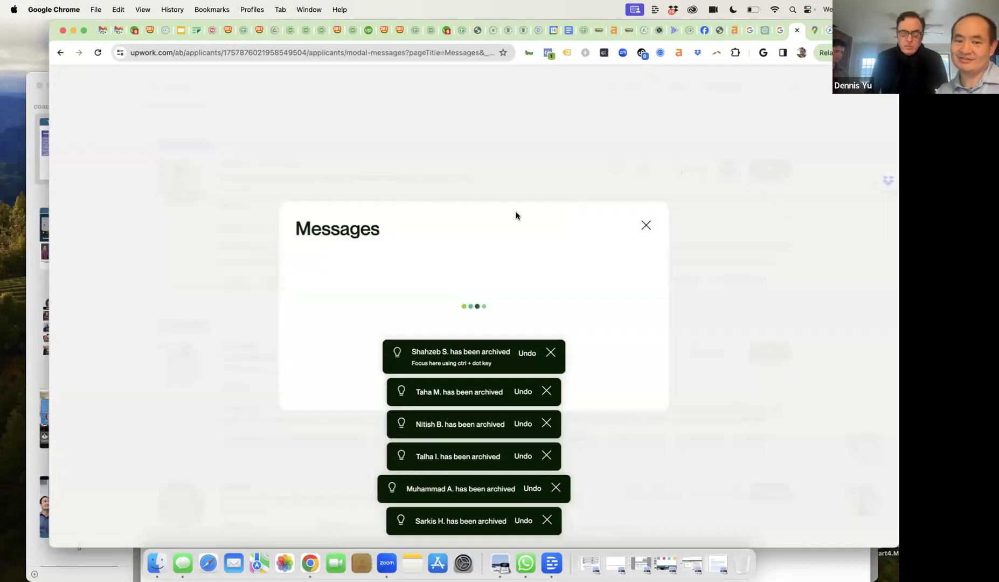
scroll(480, 246, up, 3)
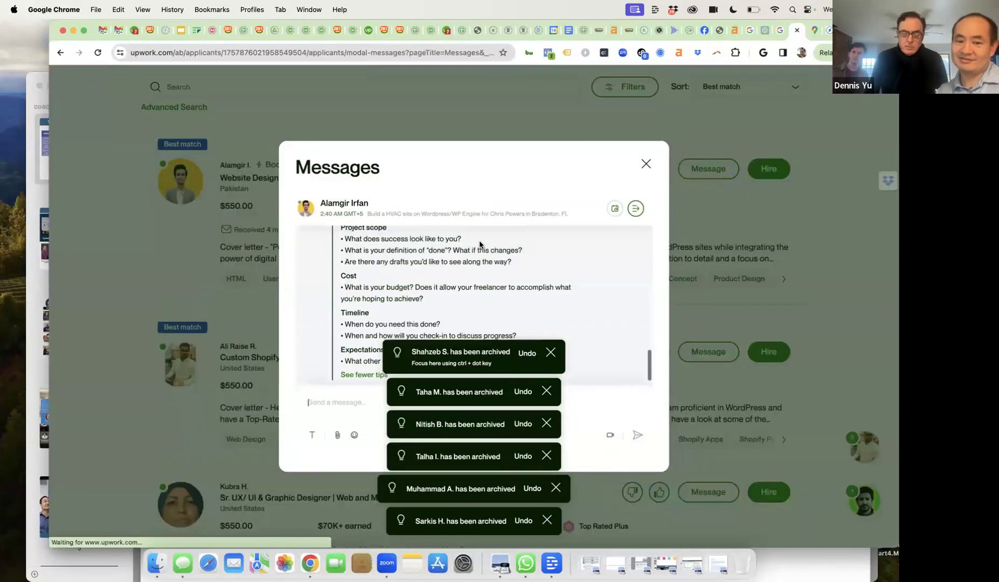
scroll(480, 244, up, 1)
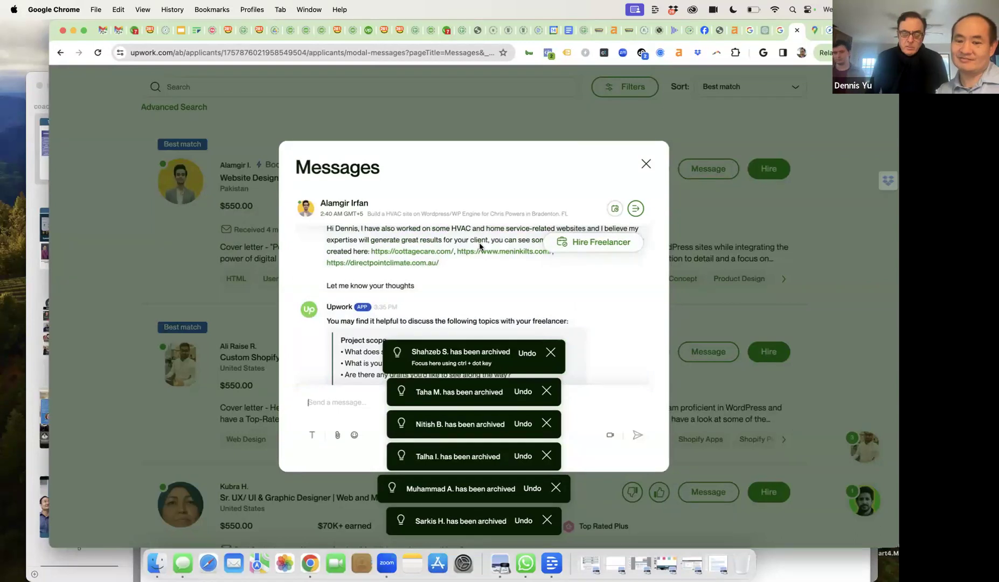
scroll(480, 247, up, 3)
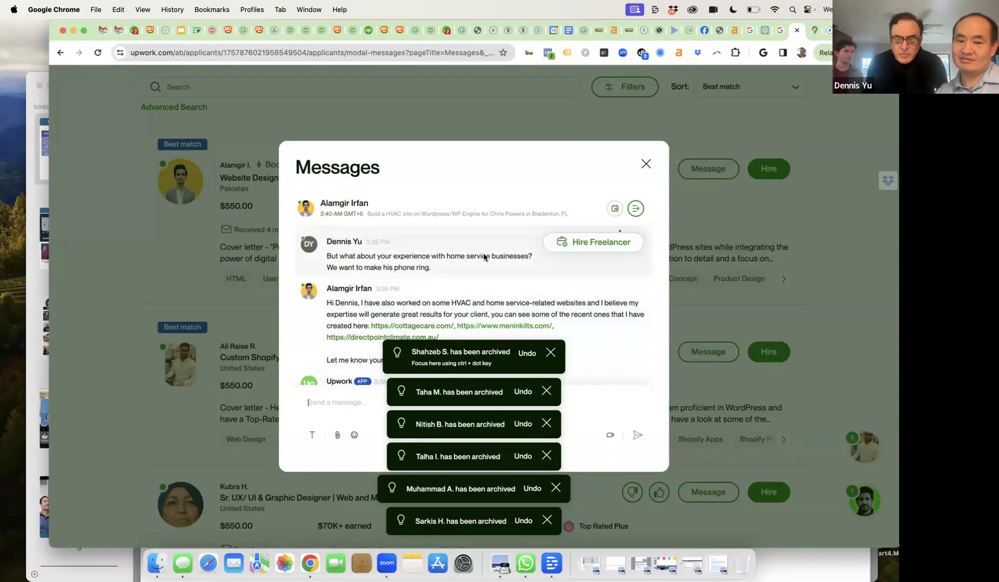
scroll(484, 258, down, 2)
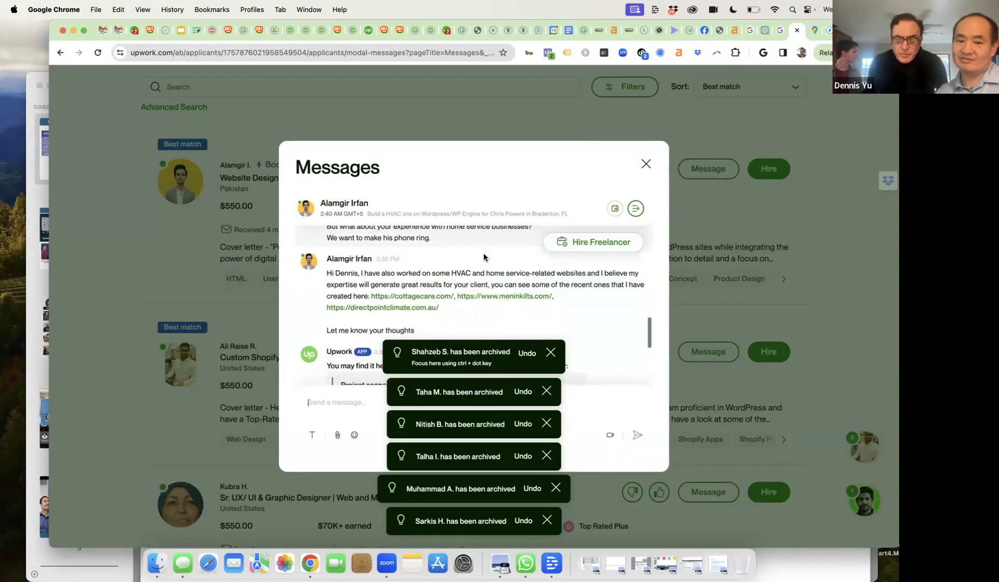
- Dismiss the two archive notifications and open the cottagecare.com sample link
click(550, 352)
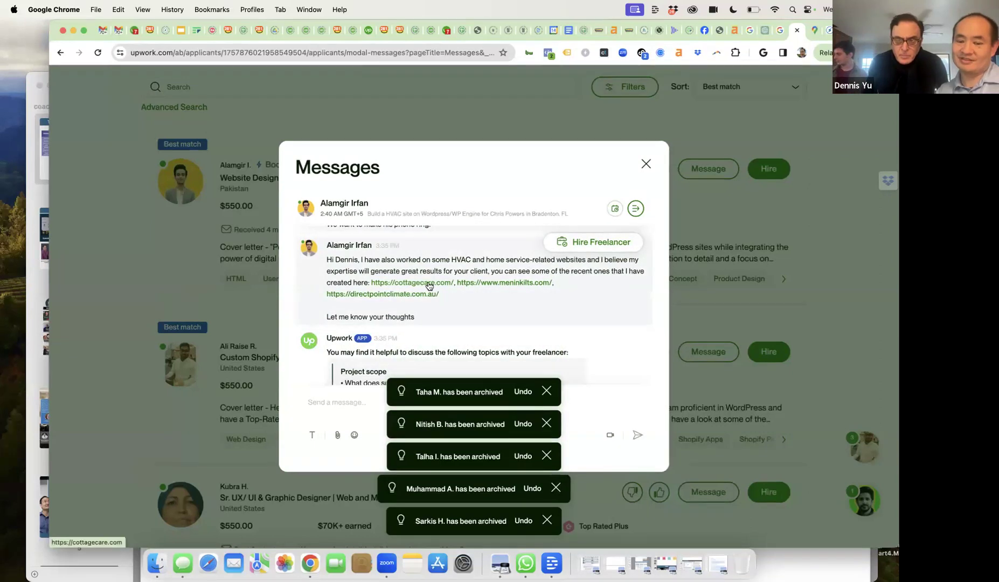
click(545, 391)
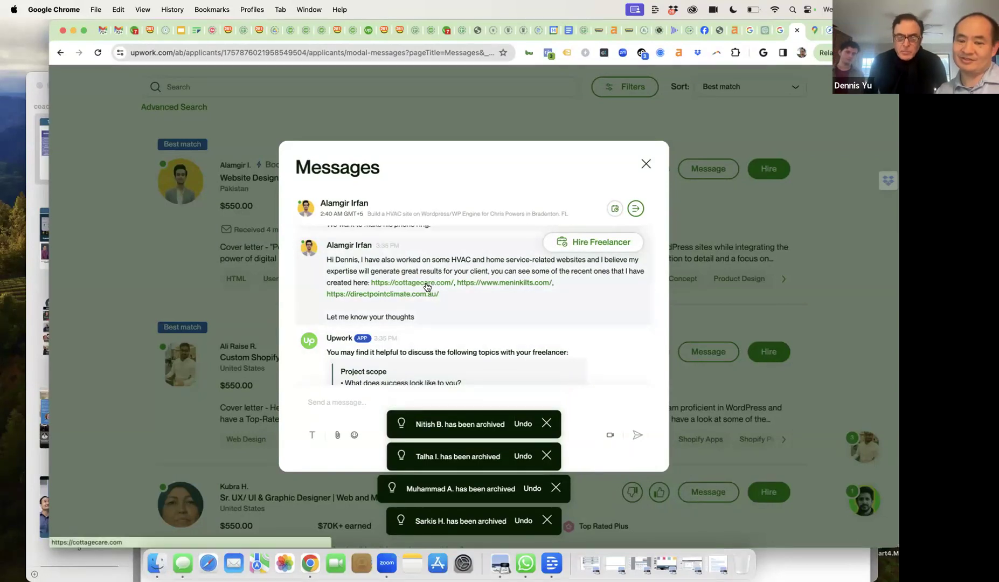
click(428, 286)
- Continue to cottagecare.com and scroll the sample site down to the footer and back up
click(546, 359)
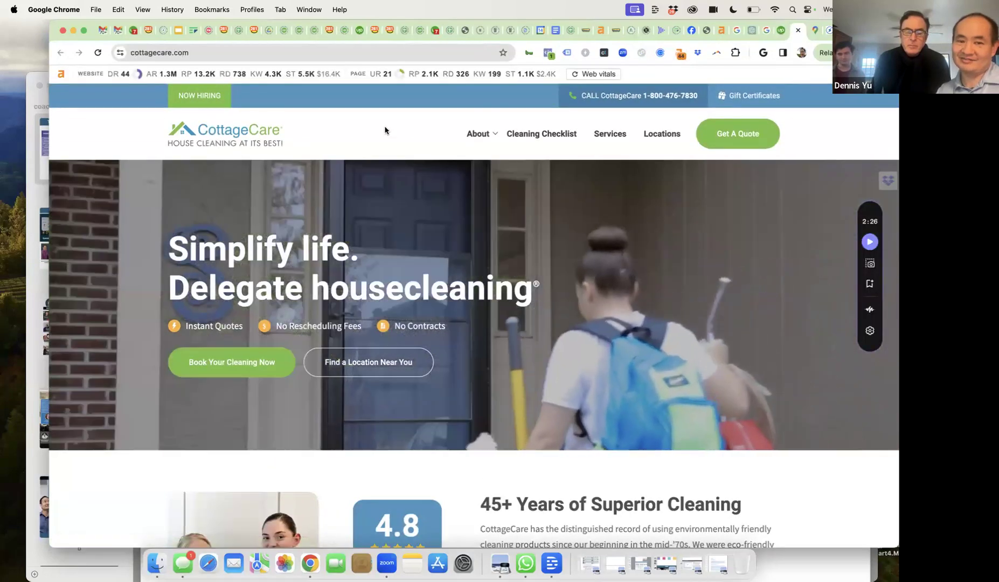
mouse_move(270, 79)
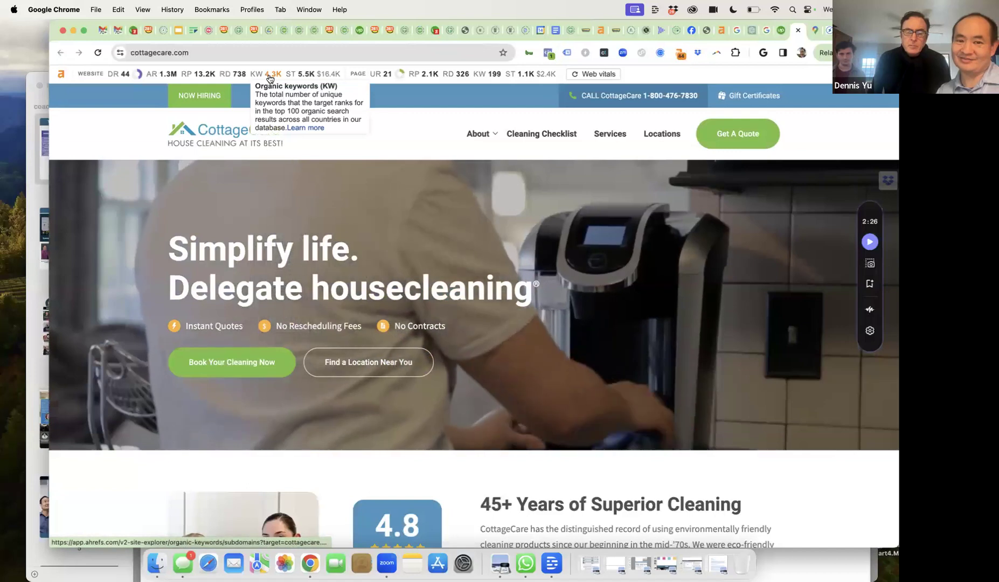
scroll(406, 268, down, 2)
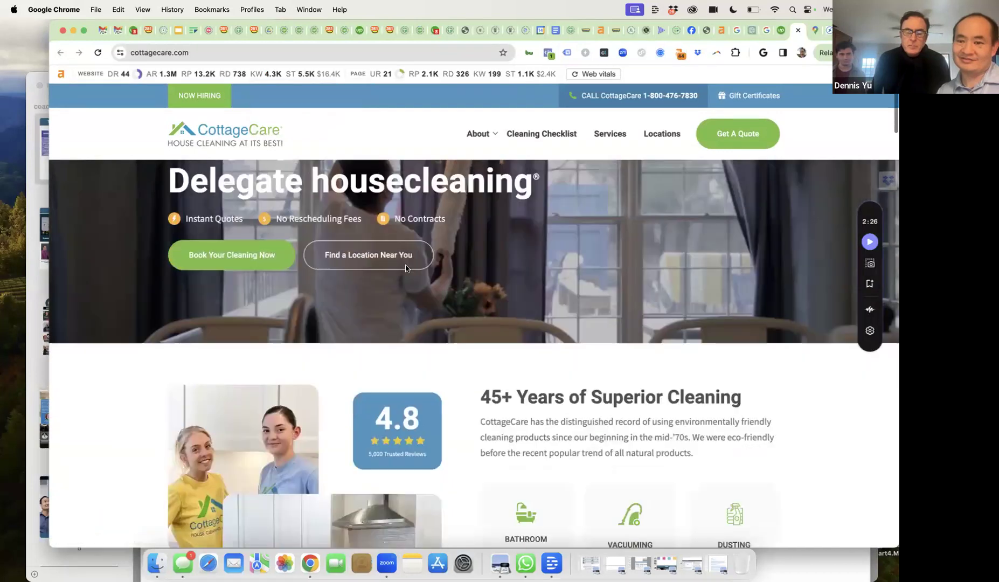
scroll(406, 267, down, 20)
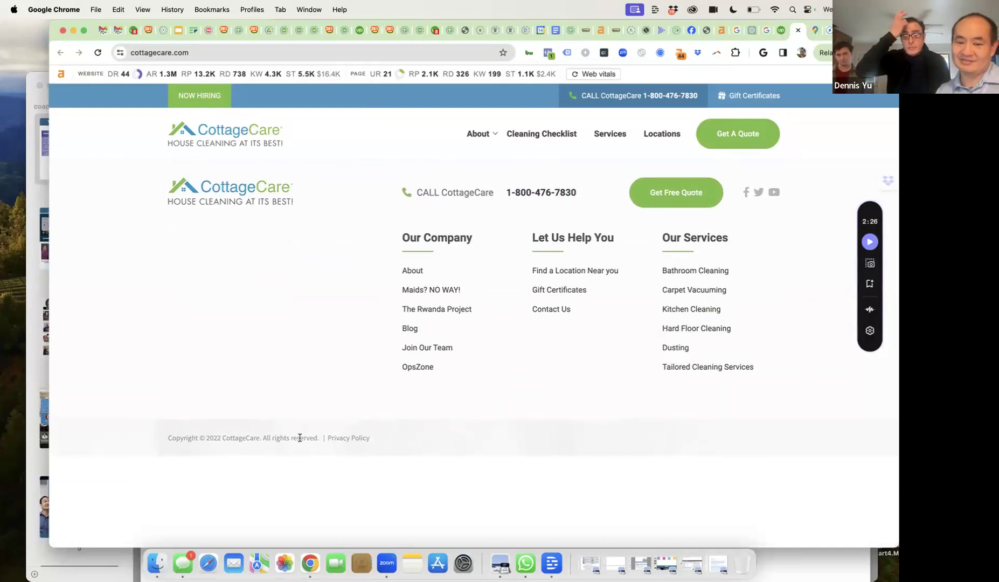
scroll(595, 405, up, 15)
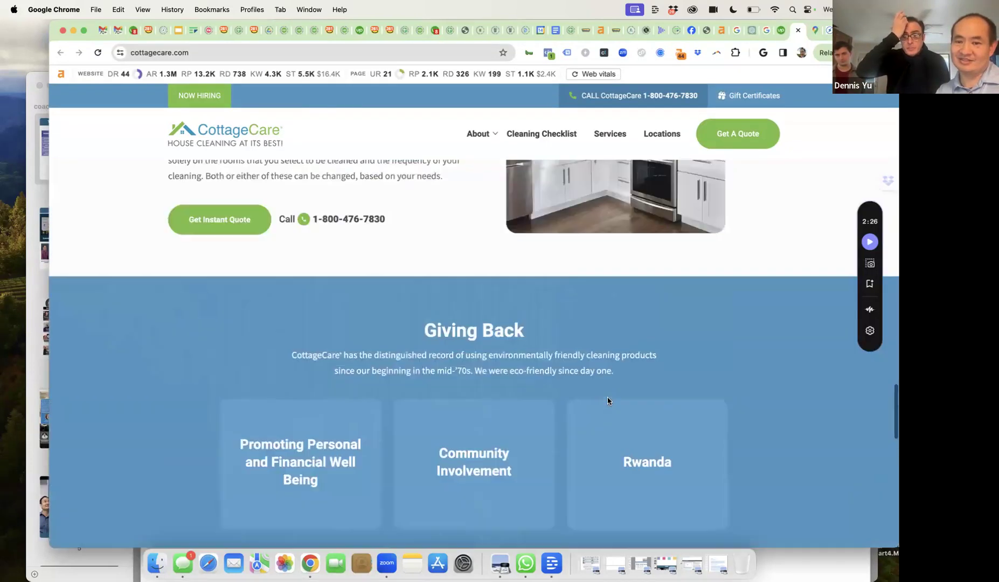
scroll(473, 226, up, 10)
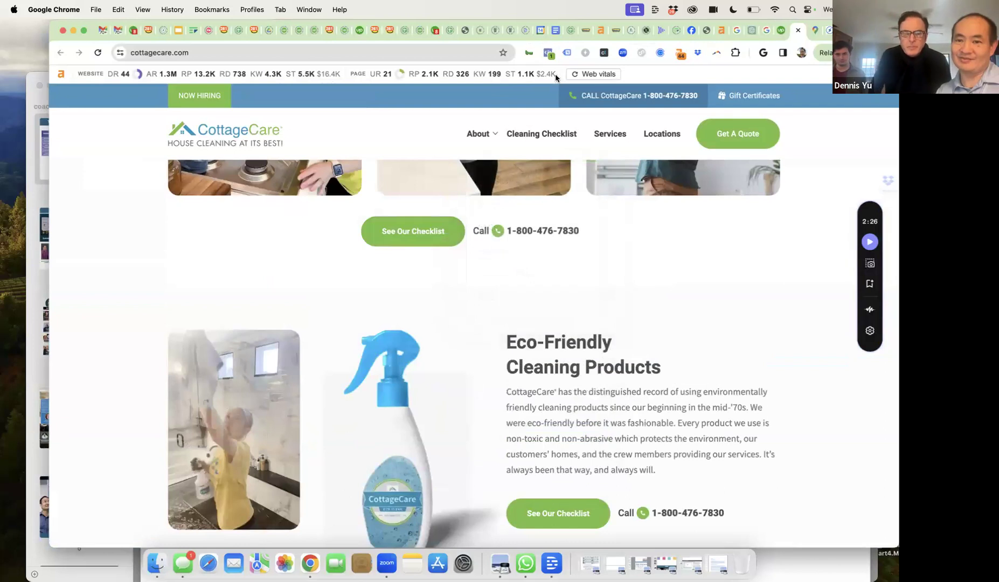
- Run BuiltWith on cottagecare.com and review CallRail, WP Rocket, Cloudflare Bot Manager and schema types
click(529, 53)
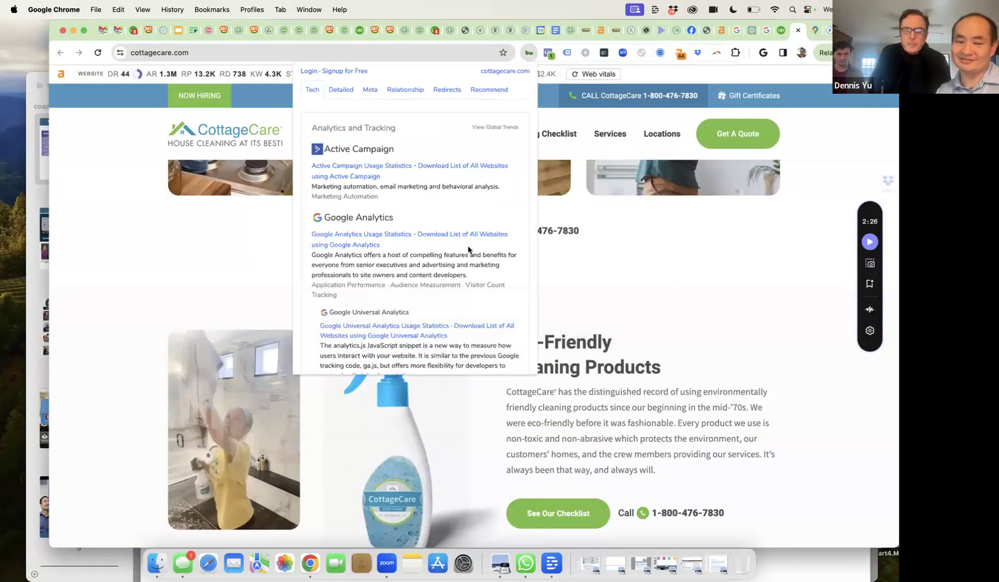
scroll(469, 249, down, 10)
scroll(468, 249, down, 5)
scroll(398, 266, down, 3)
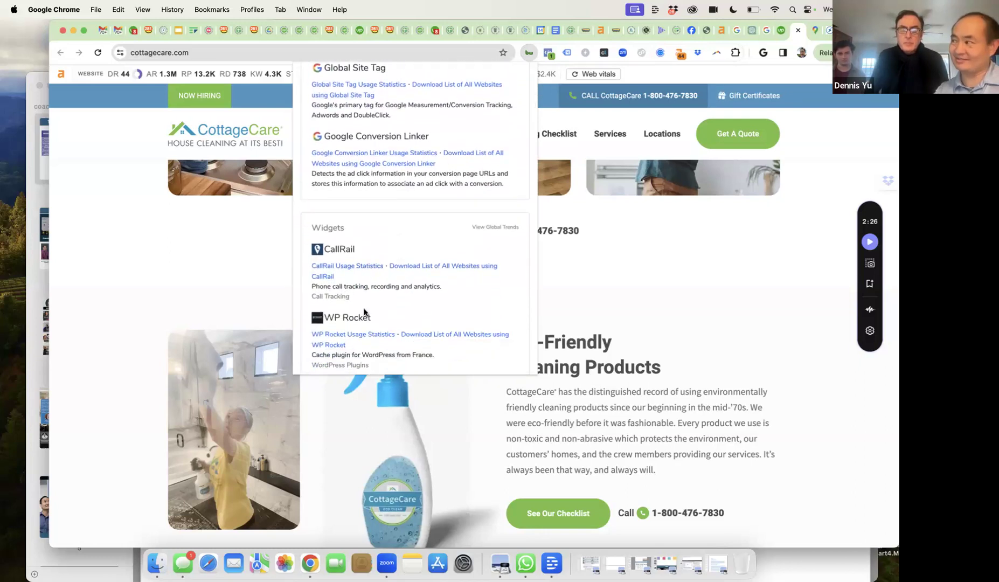
scroll(364, 312, down, 8)
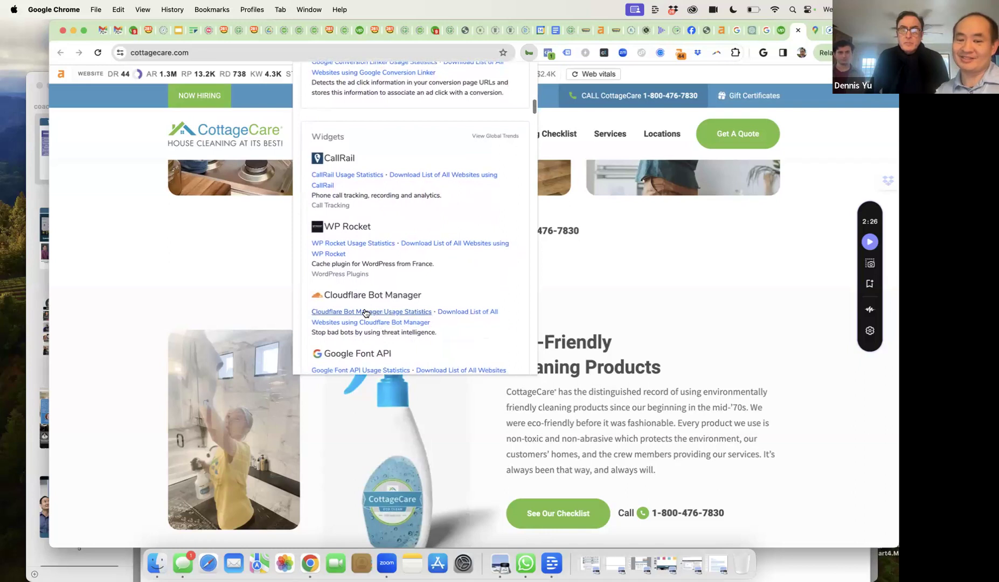
scroll(364, 308, up, 3)
scroll(373, 226, down, 6)
scroll(374, 225, down, 10)
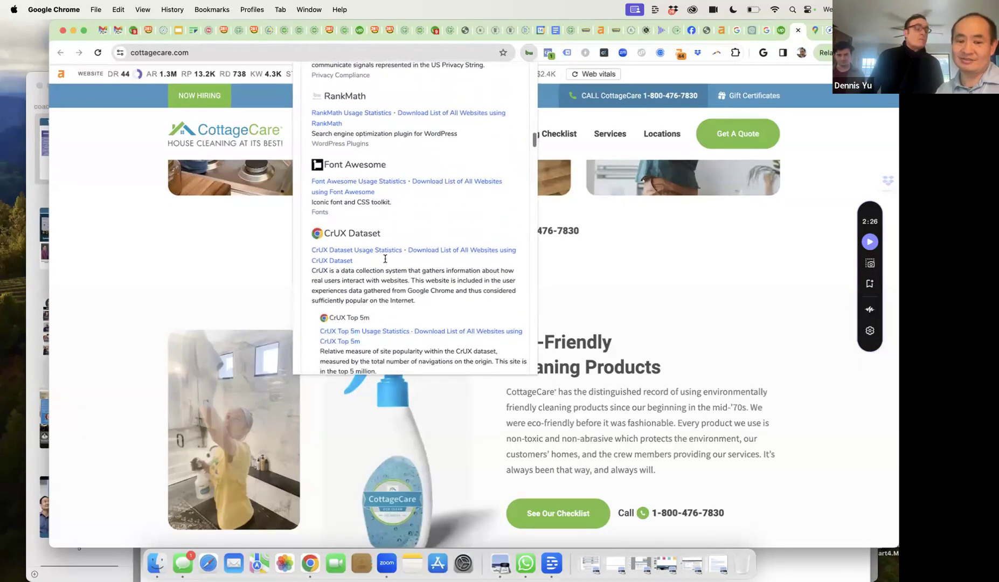
scroll(385, 261, down, 8)
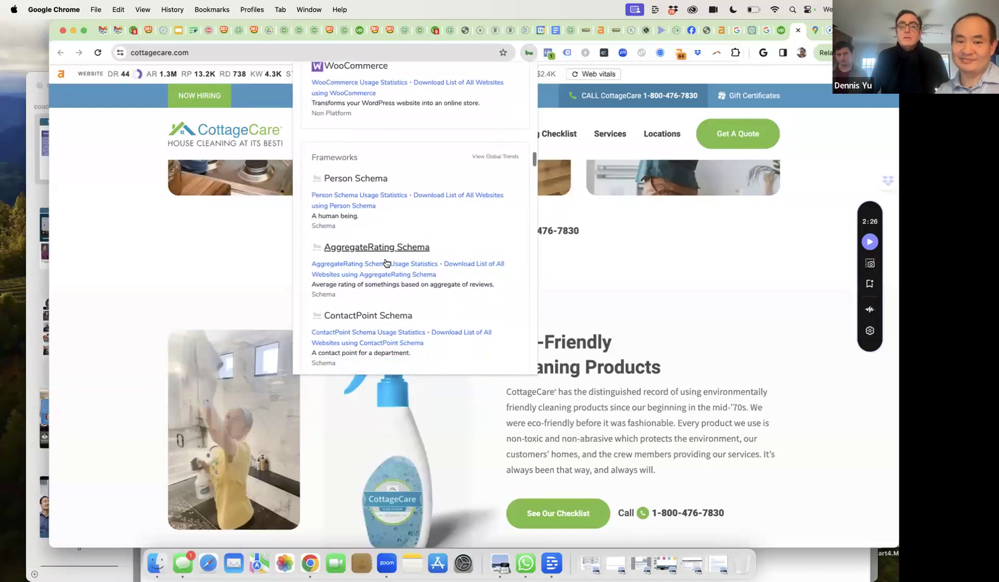
scroll(385, 311, down, 6)
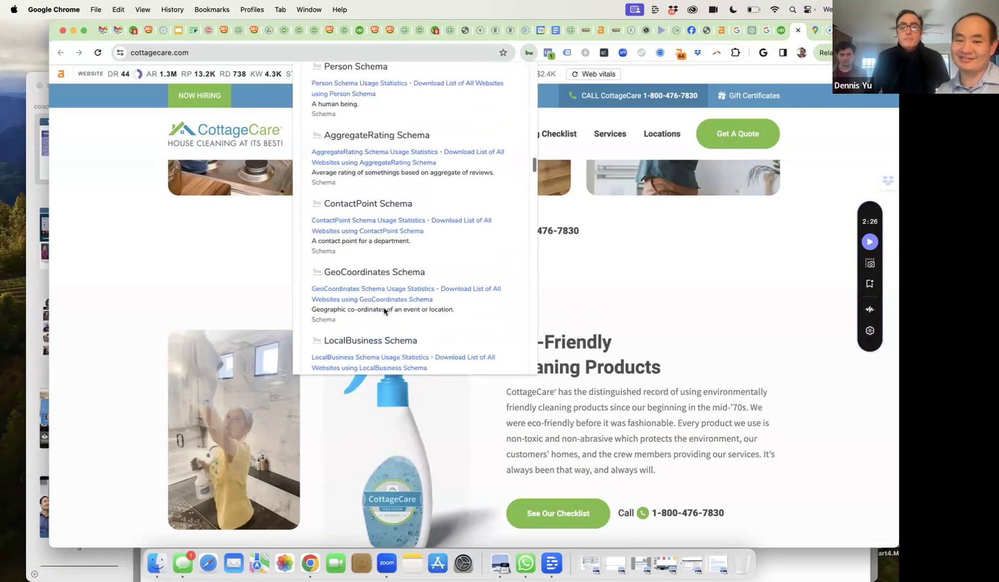
scroll(384, 310, down, 2)
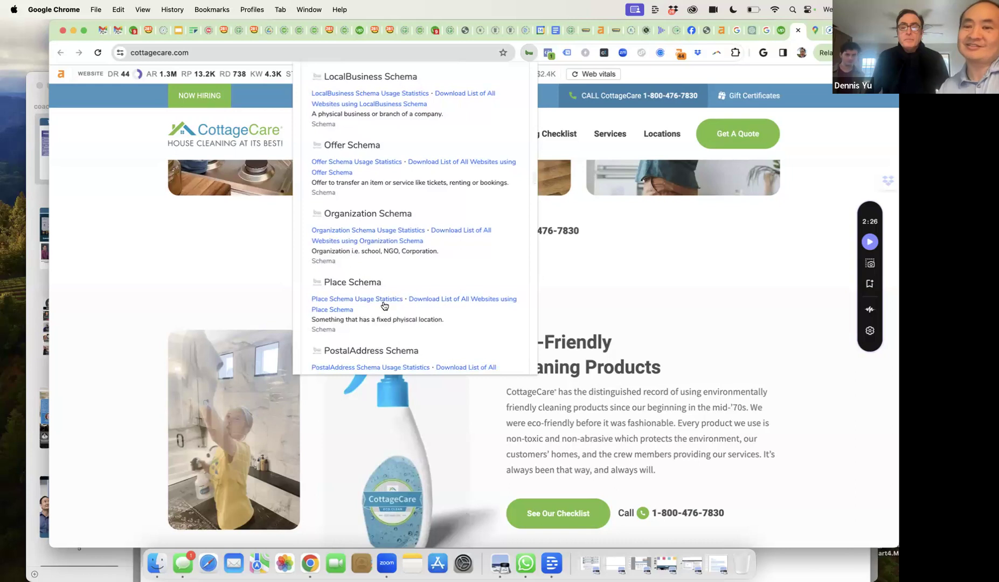
- Back in the Upwork thread, send the applicant a question about schema
click(780, 30)
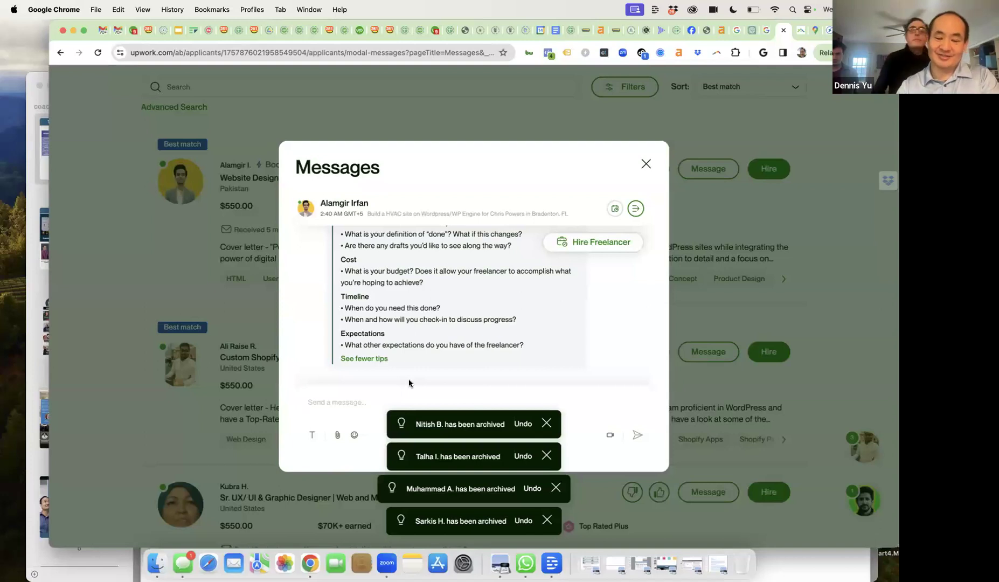
text(Wh)
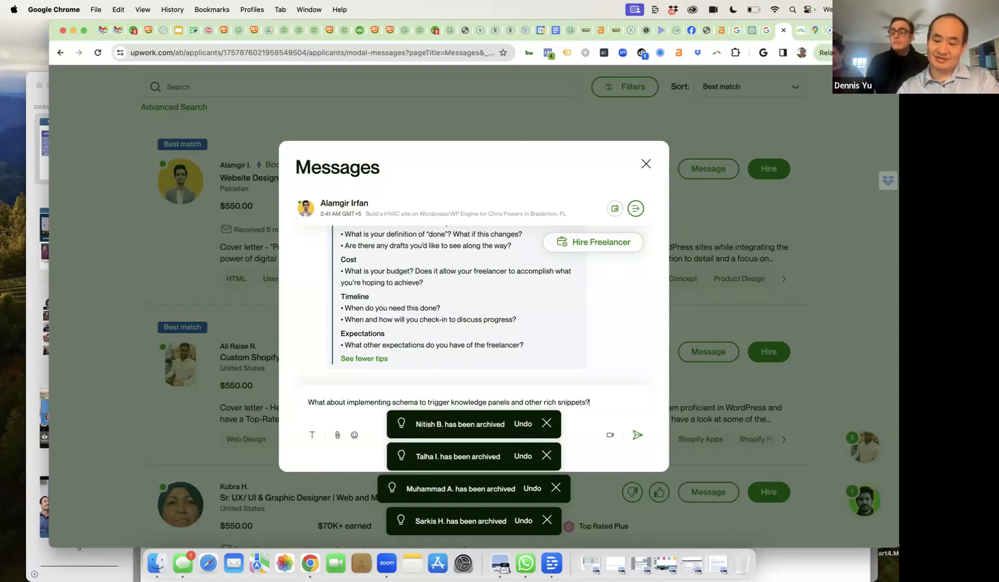
key(Return)
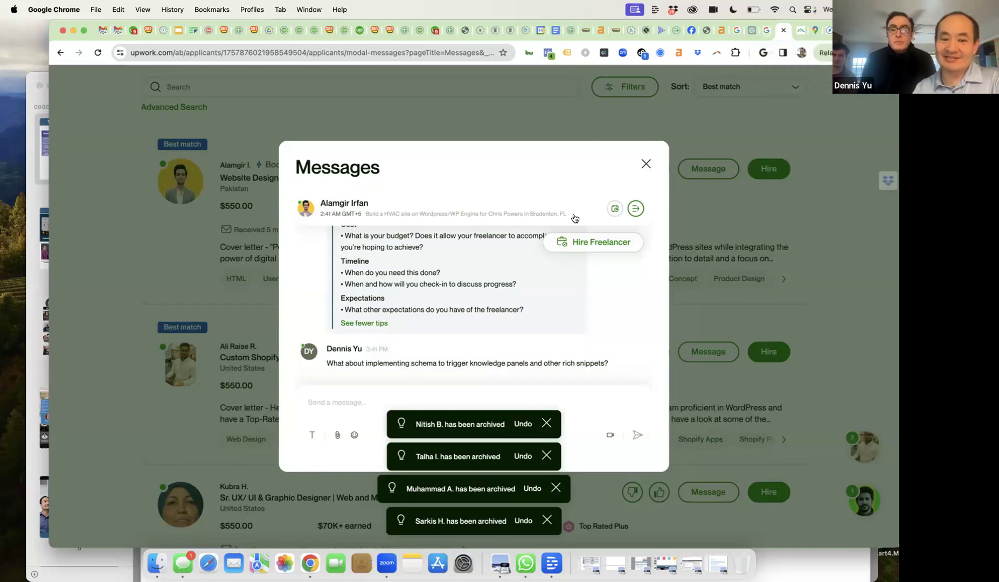
- Find his reply listing HVAC sites and open the directpointclimate.com.au link
scroll(487, 279, up, 10)
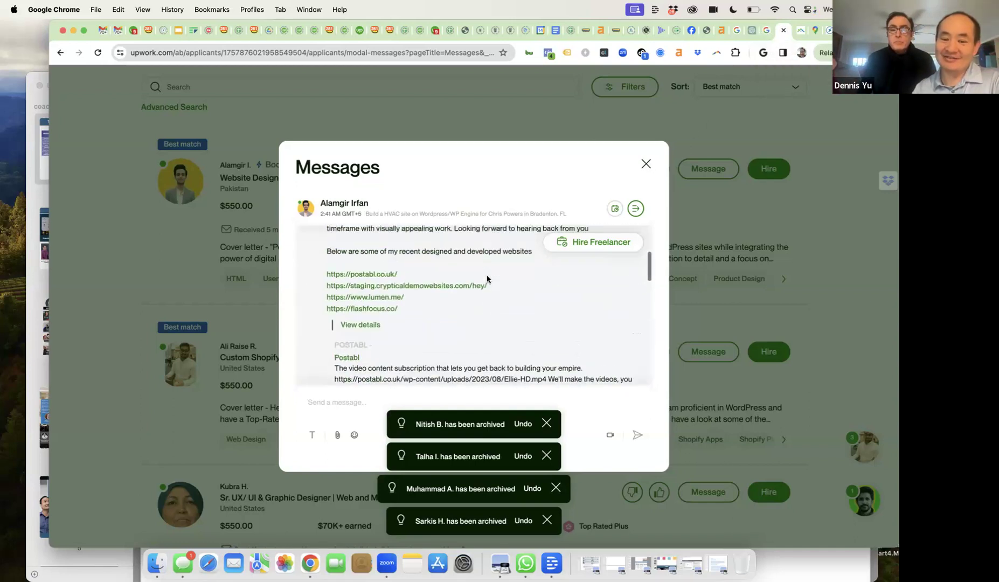
scroll(487, 279, down, 10)
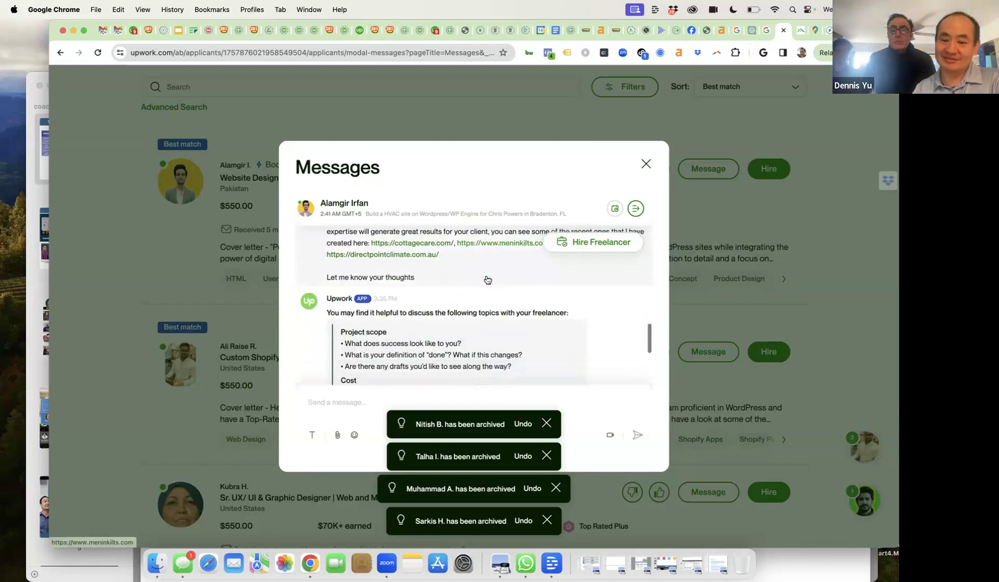
scroll(488, 279, up, 8)
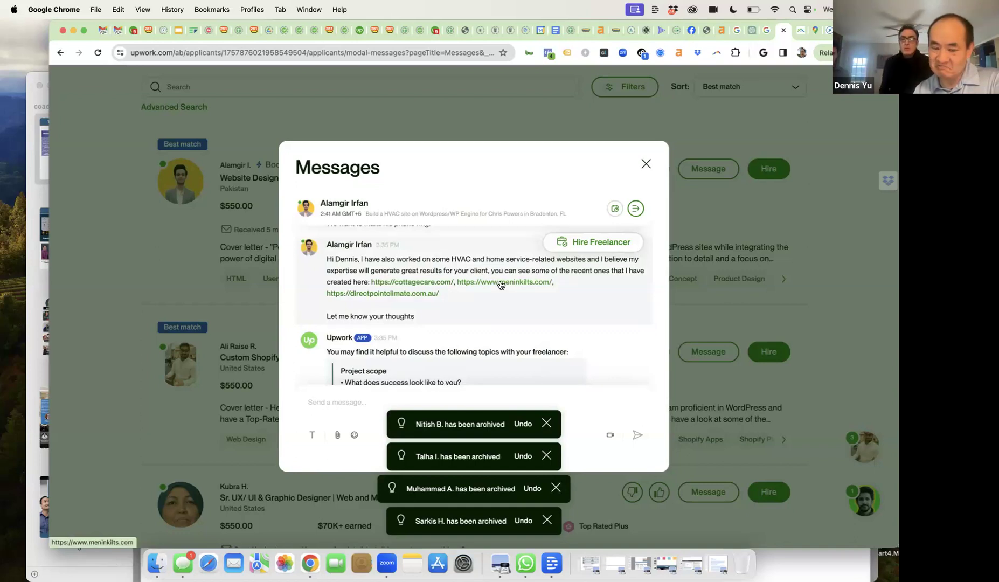
click(390, 294)
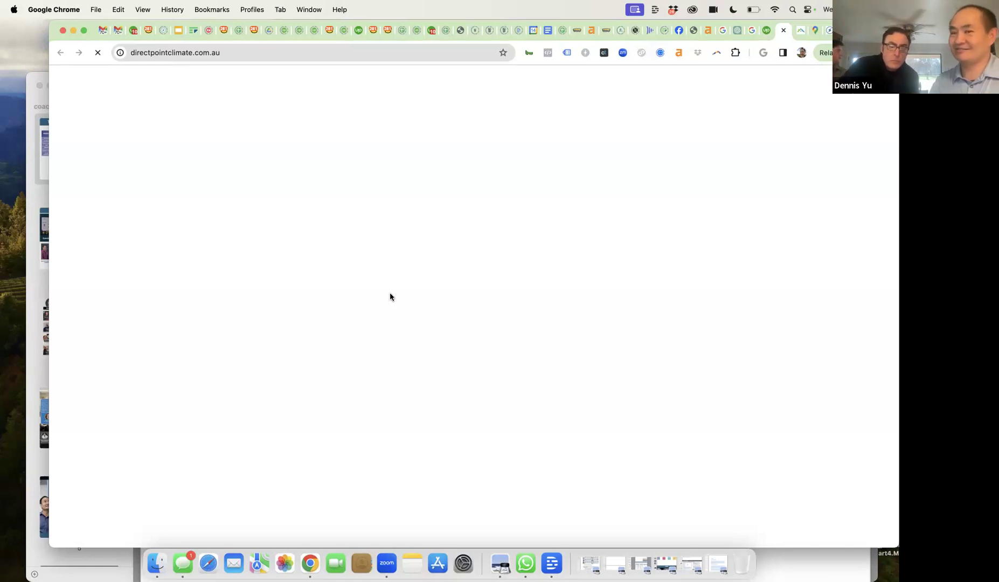
- Select the address bar while directpointclimate.com.au stays blank and keeps loading
click(248, 54)
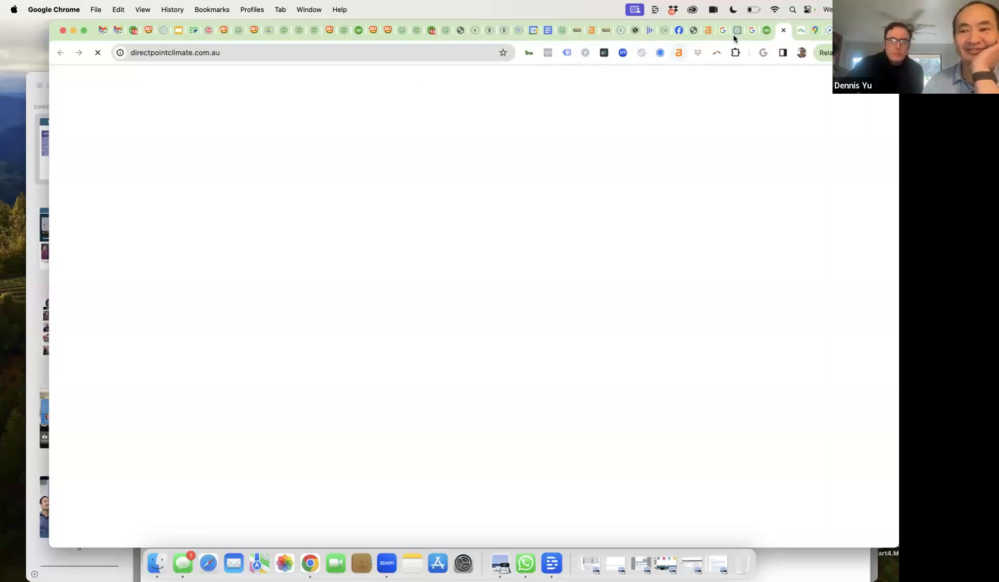
- Search Google for 'down for everyone' and open the Down for Everyone or Just Me site
click(374, 50)
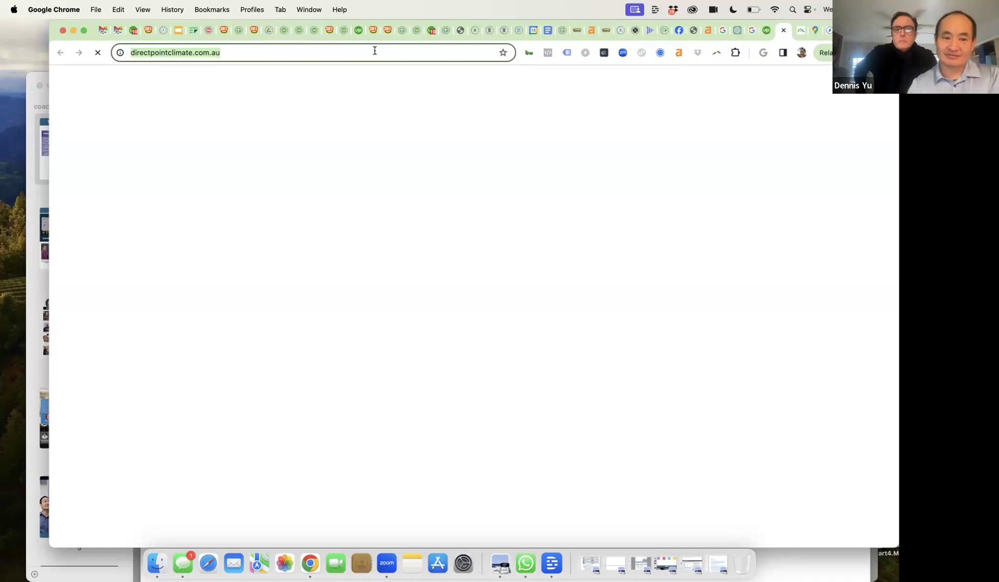
text(down for you)
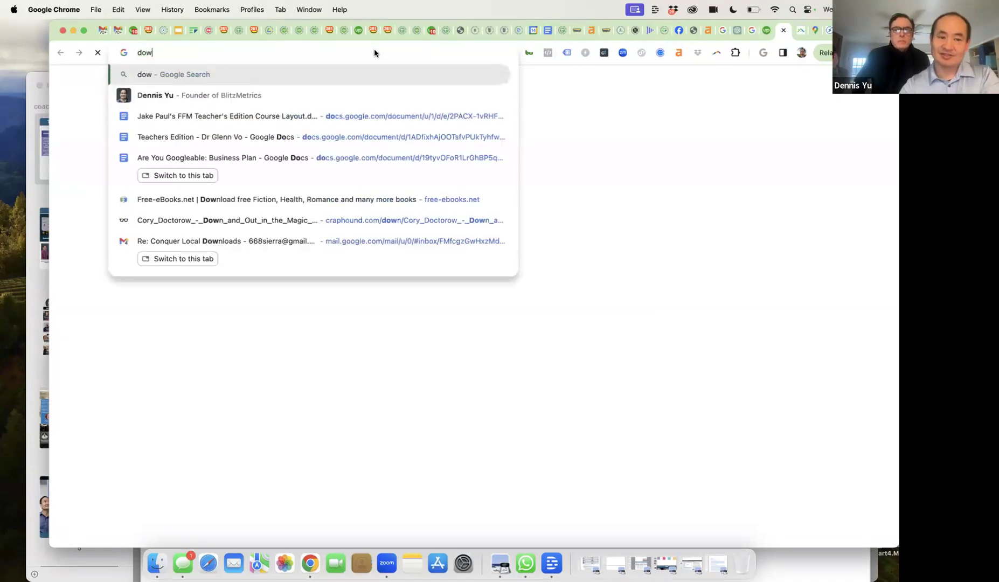
key(BackSpace)
key(BackSpace)
key(BackSpace)
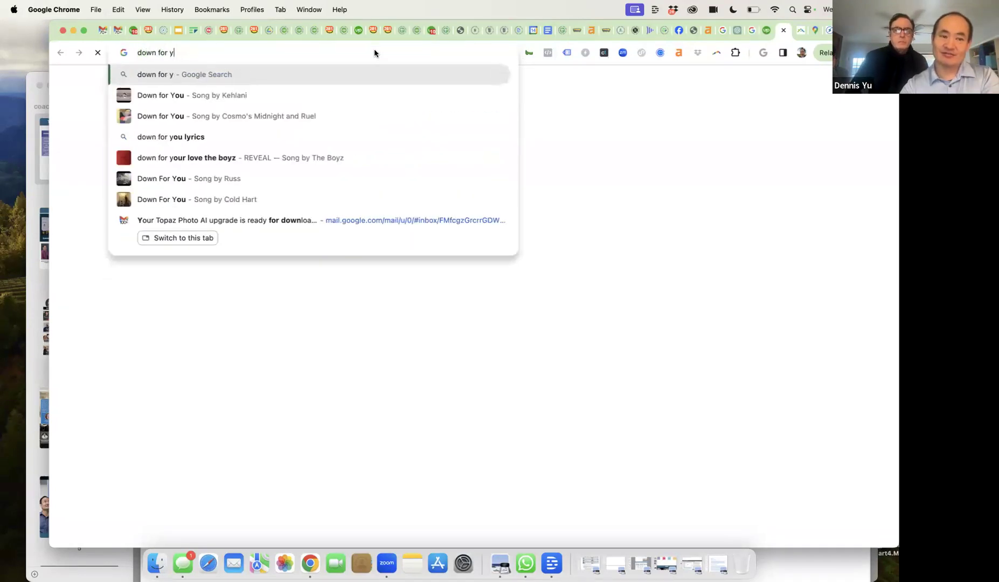
text(ever)
key(Return)
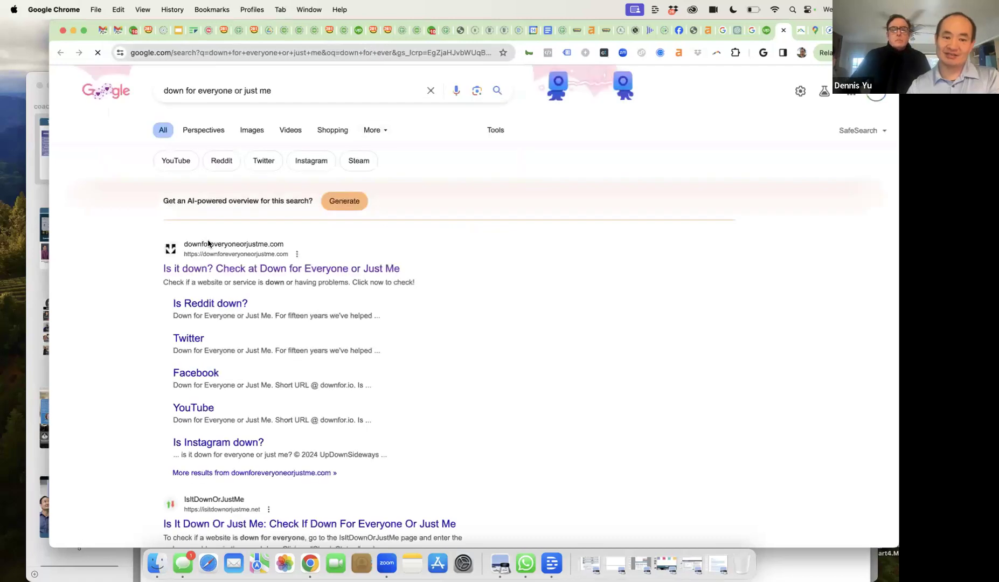
click(244, 269)
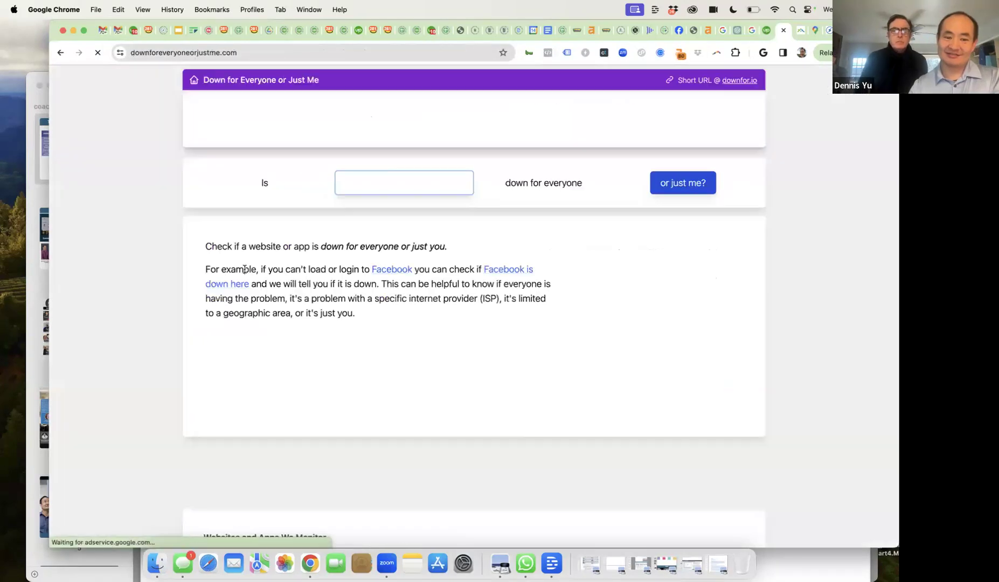
- Check the pasted directpointclimate.com.au address, confirming the site is up and the problem is local
click(376, 195)
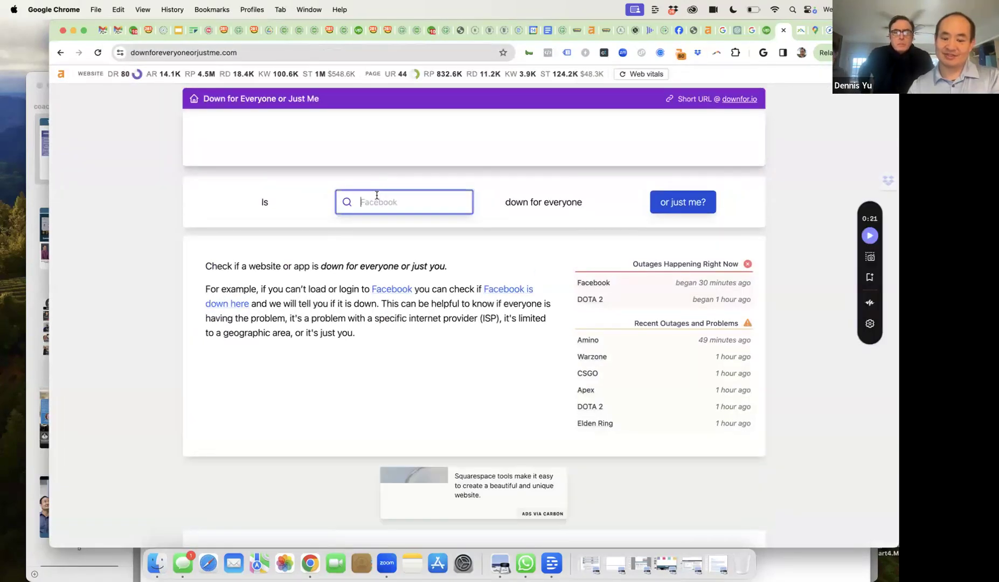
key(super+v)
click(698, 200)
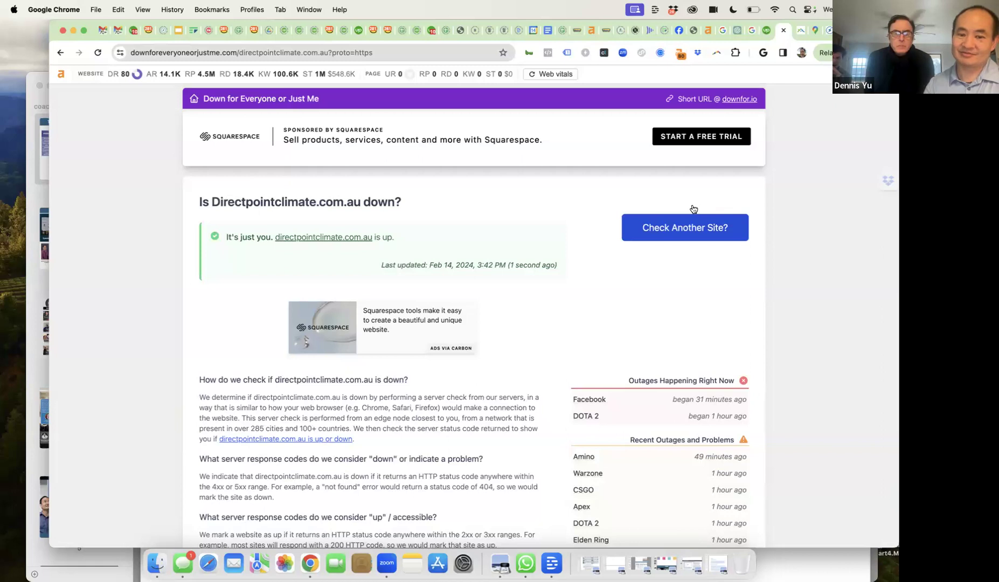
click(355, 239)
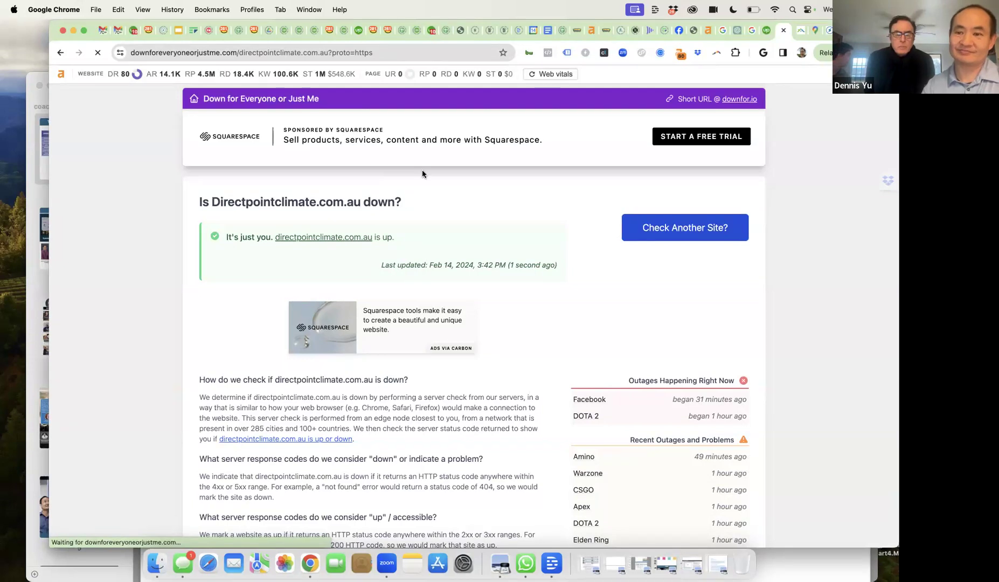
- Close the applicant conversation and reload the HVAC job's proposals page
click(768, 31)
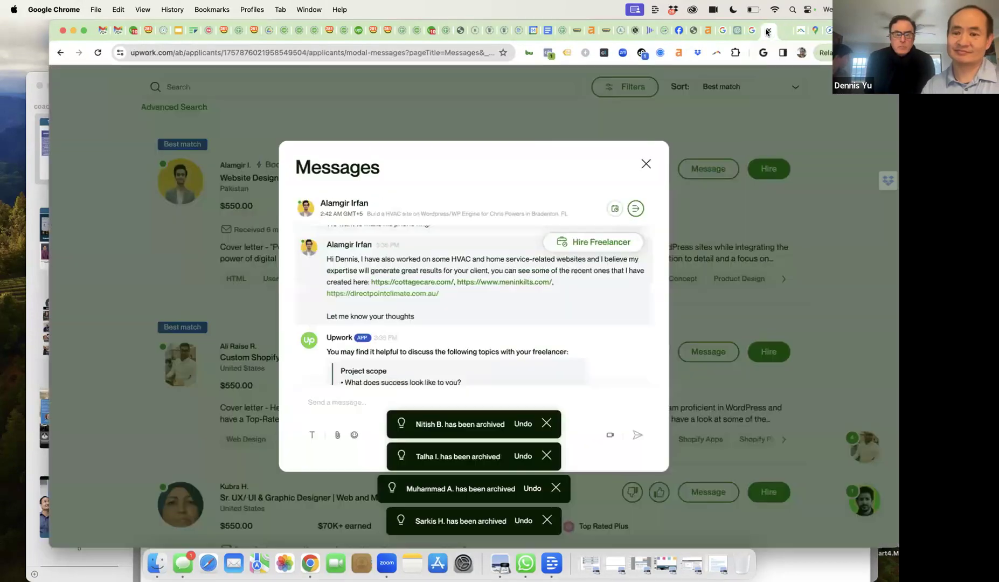
click(646, 163)
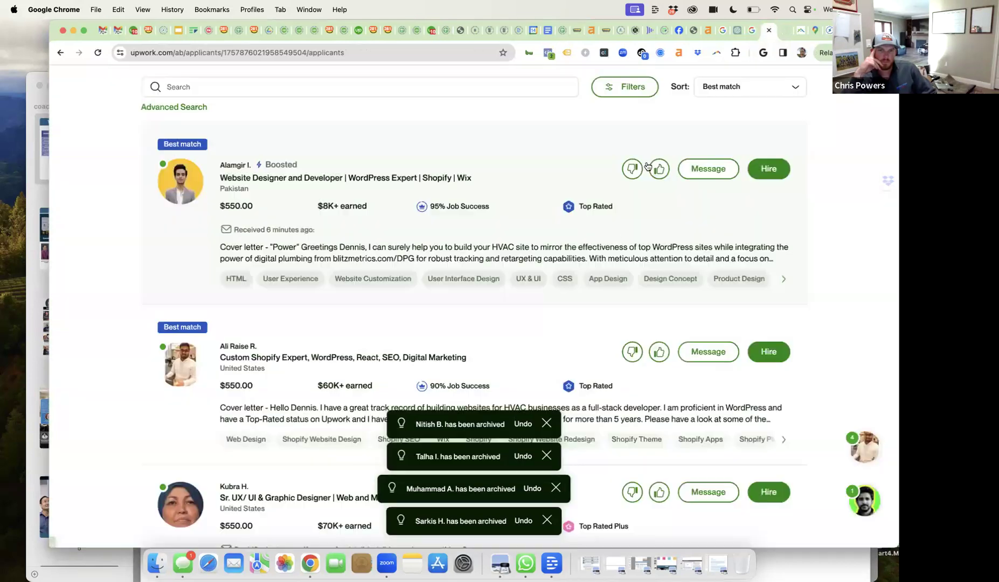
scroll(589, 294, up, 5)
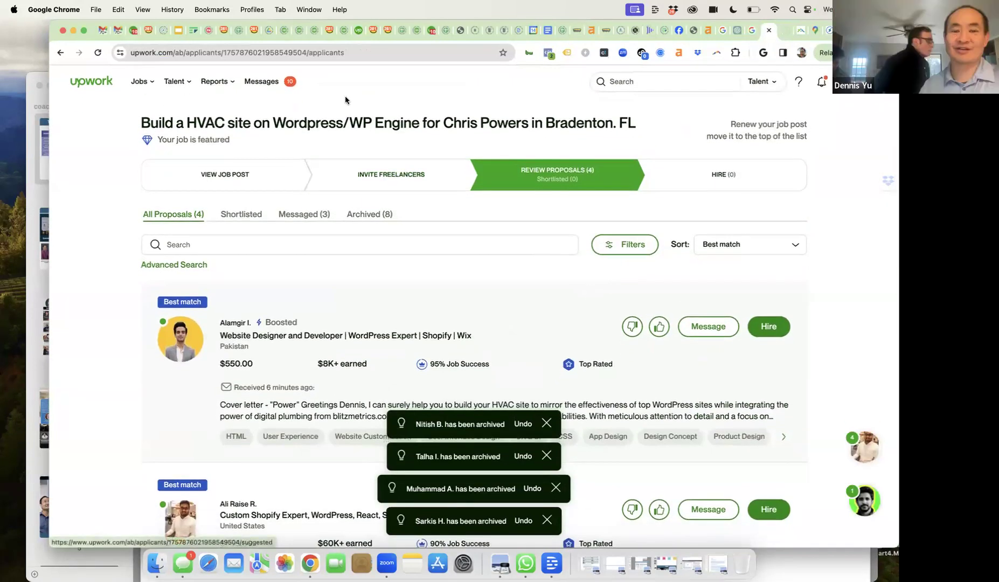
click(341, 53)
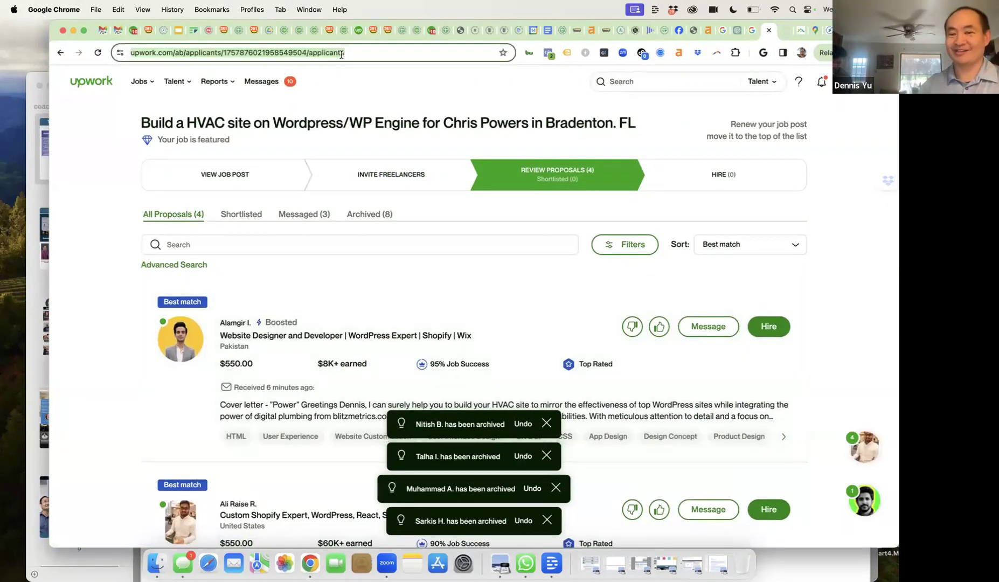
key(Return)
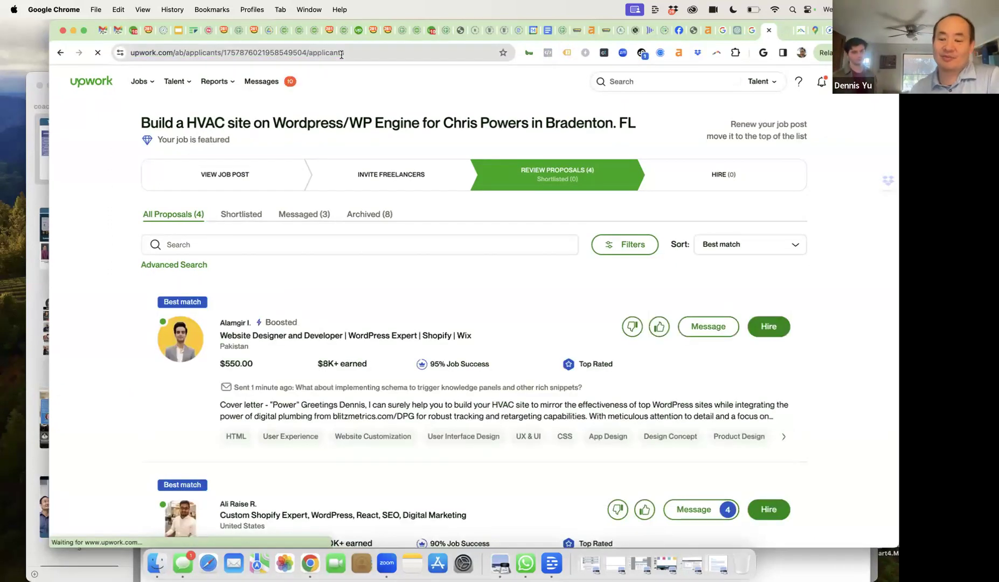
- Read through the conversation with the second applicant, then close it
scroll(374, 237, down, 5)
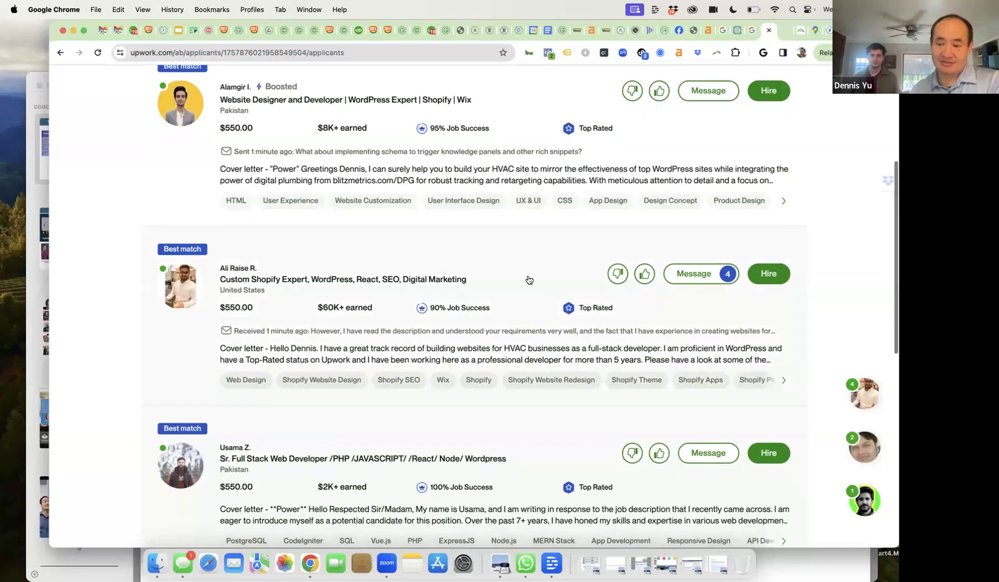
click(685, 275)
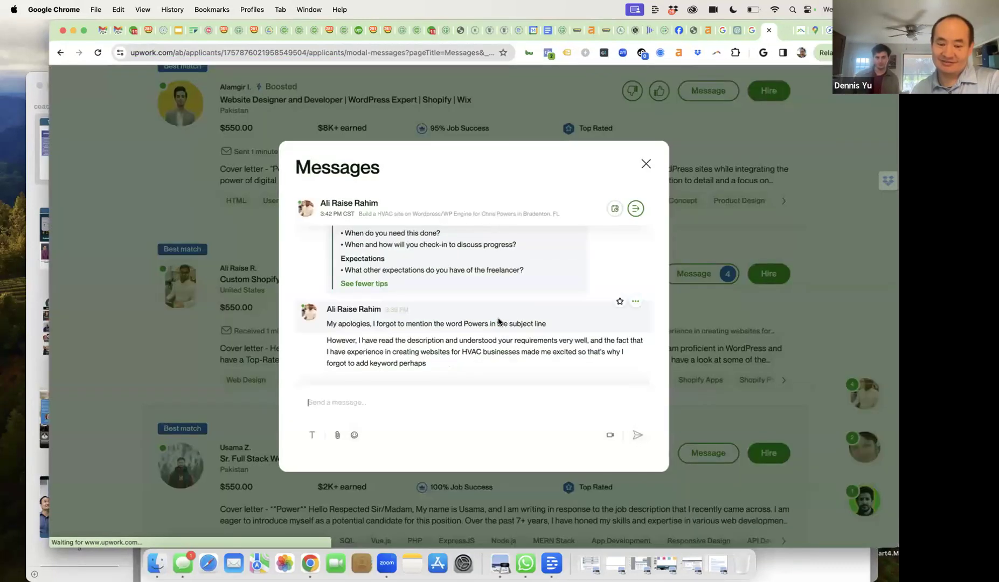
scroll(498, 323, up, 2)
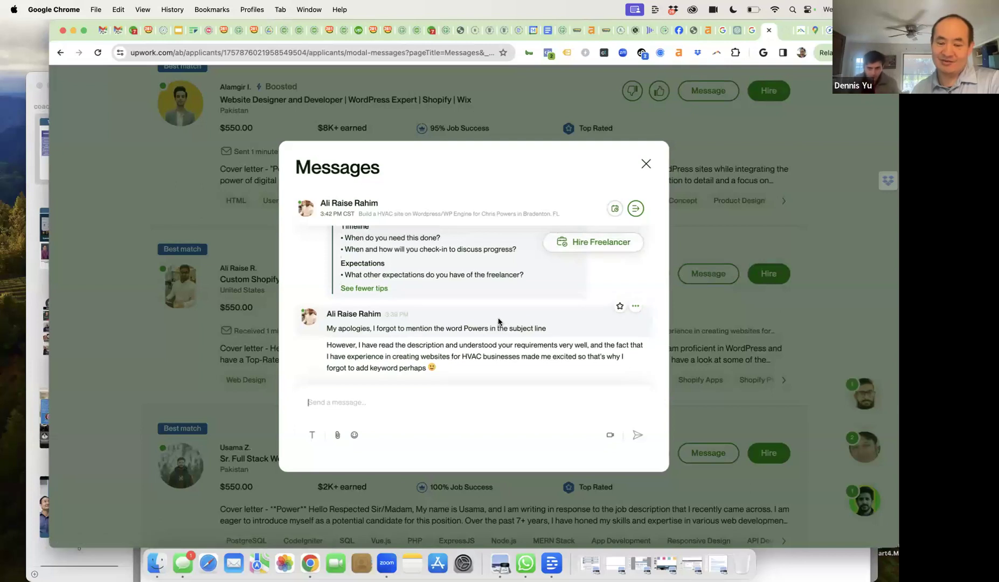
scroll(498, 322, up, 6)
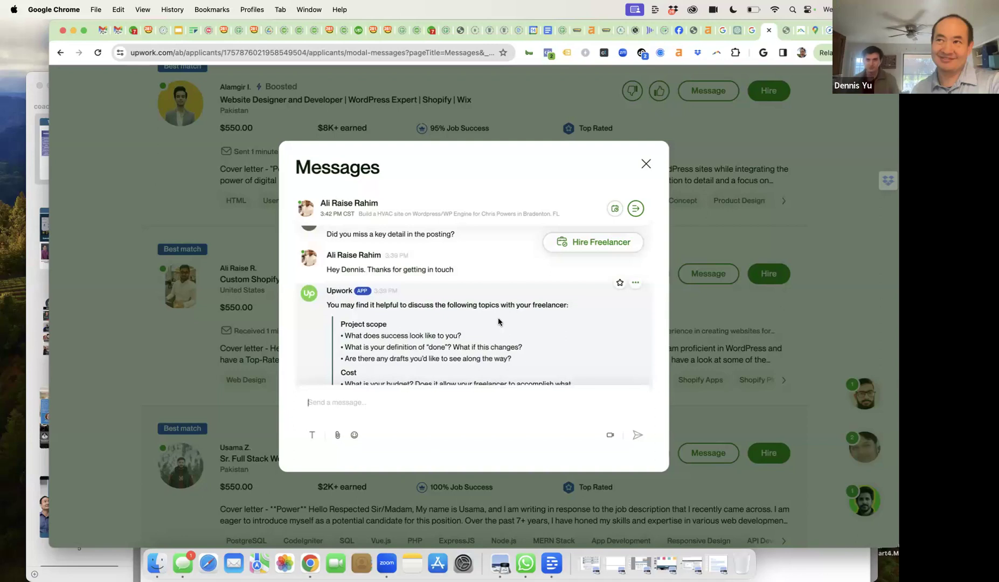
scroll(498, 322, up, 3)
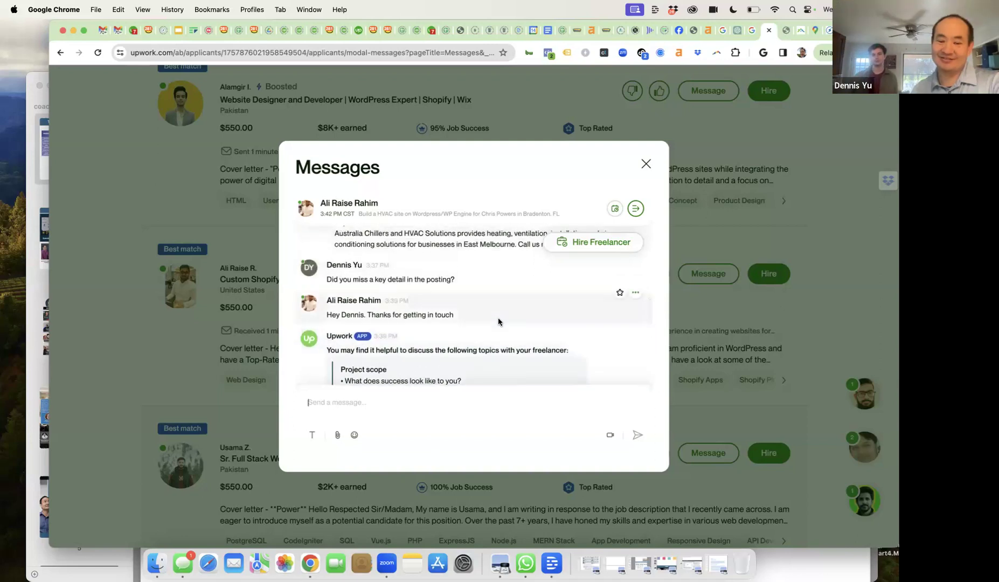
scroll(498, 322, down, 2)
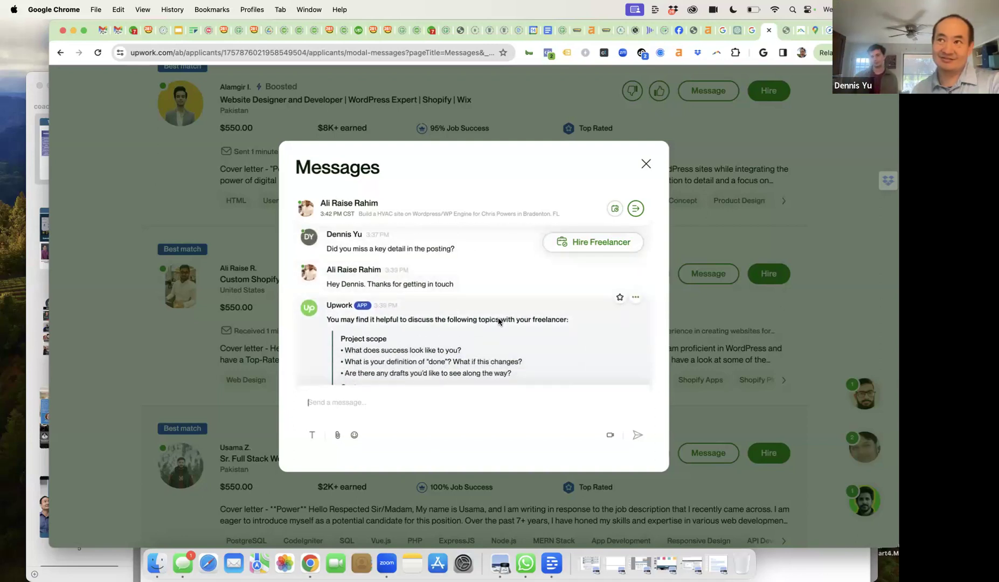
scroll(498, 319, down, 4)
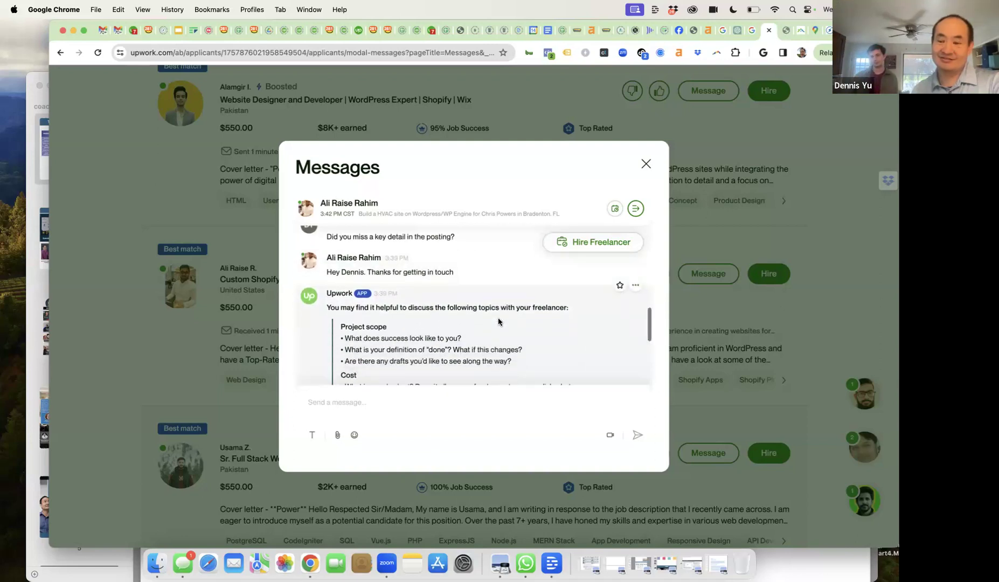
click(646, 165)
- Open the last applicant's proposal, the Sr. UX/UI & Graphic Designer, from the list's bottom
scroll(536, 282, down, 1)
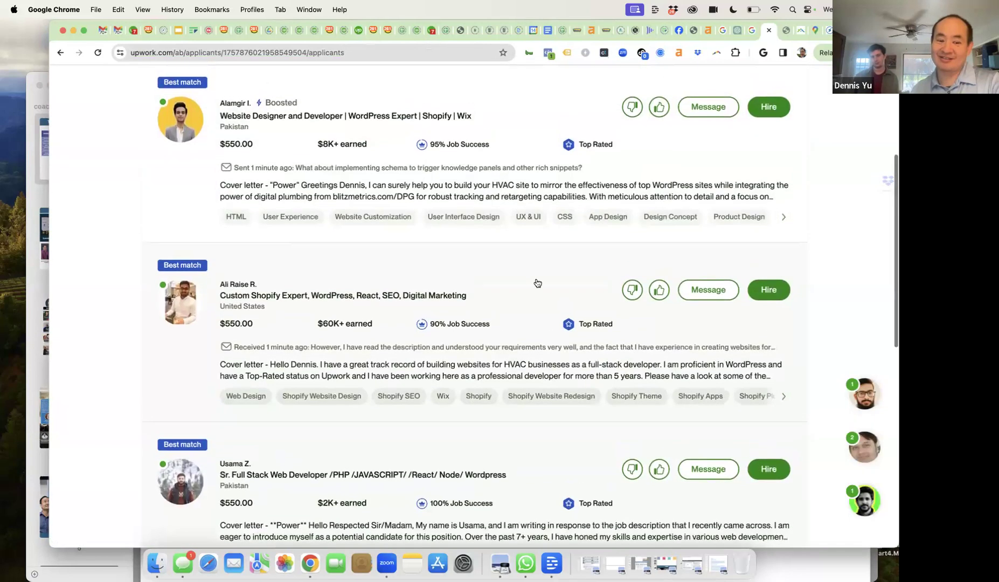
scroll(538, 283, down, 5)
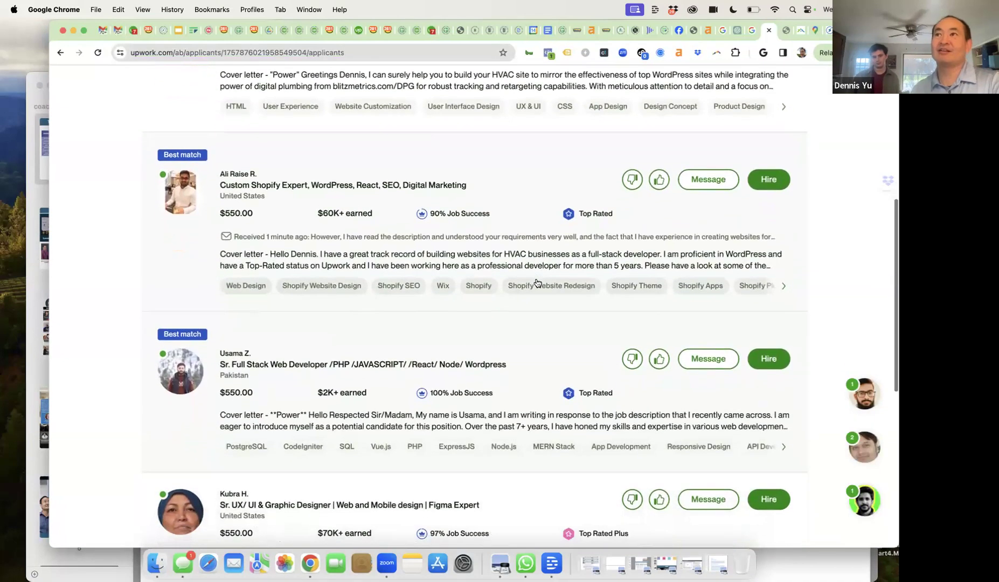
scroll(538, 283, down, 5)
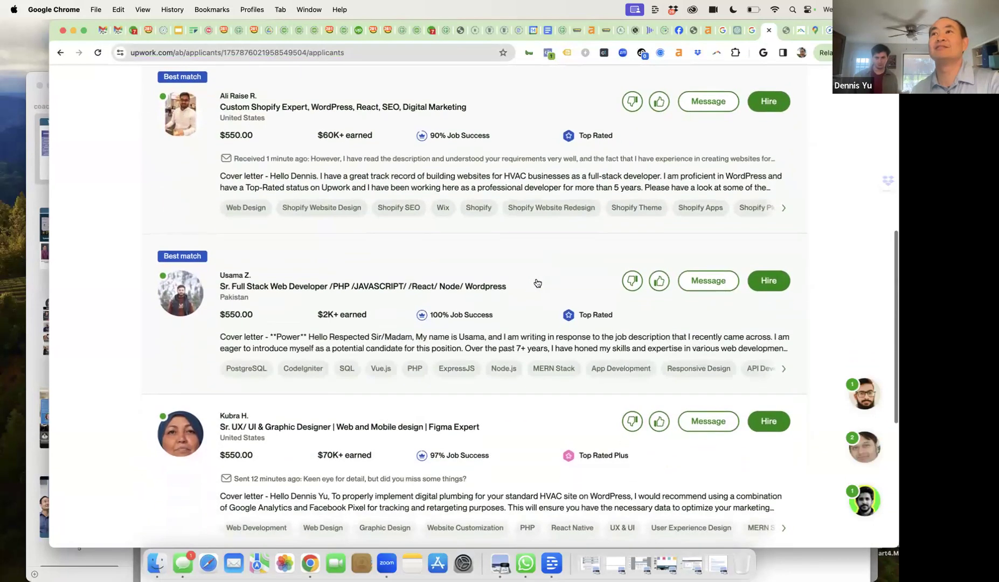
scroll(538, 283, up, 15)
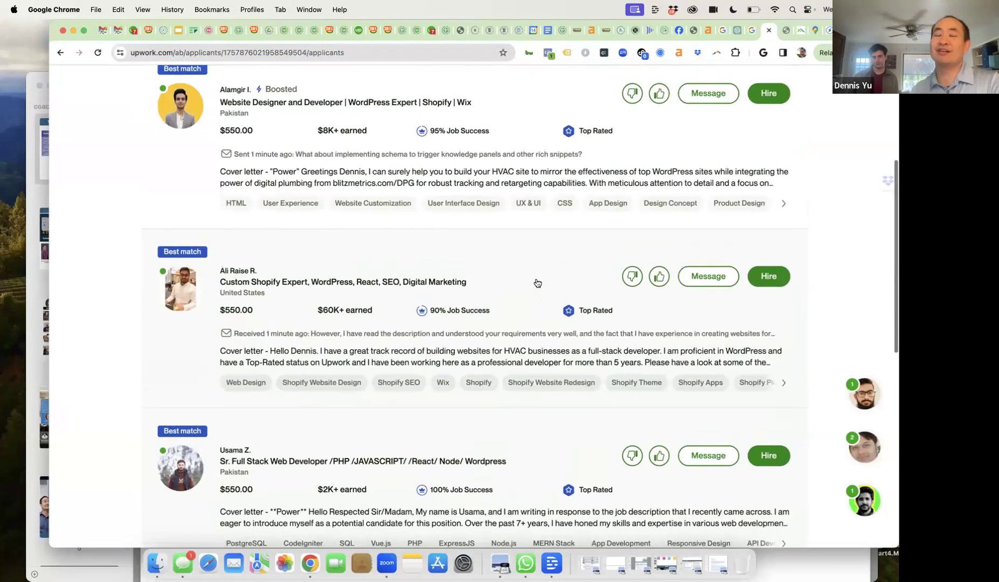
scroll(537, 283, up, 3)
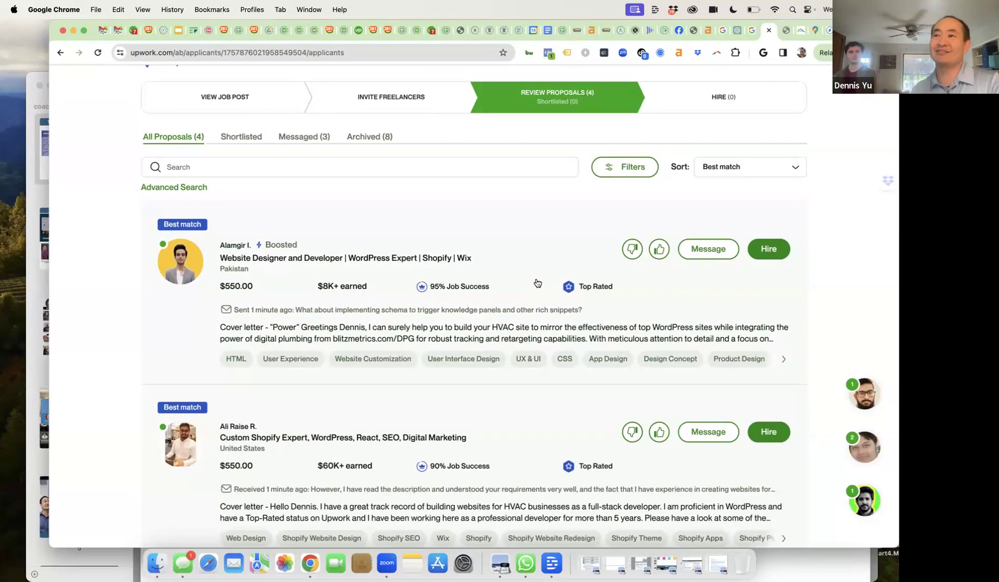
scroll(537, 283, down, 2)
scroll(538, 283, down, 7)
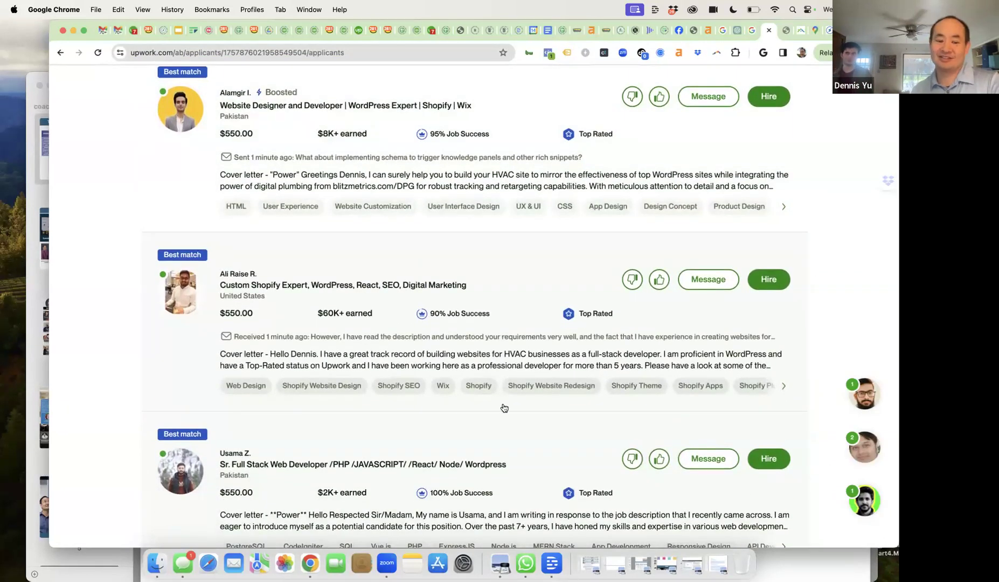
scroll(504, 408, down, 15)
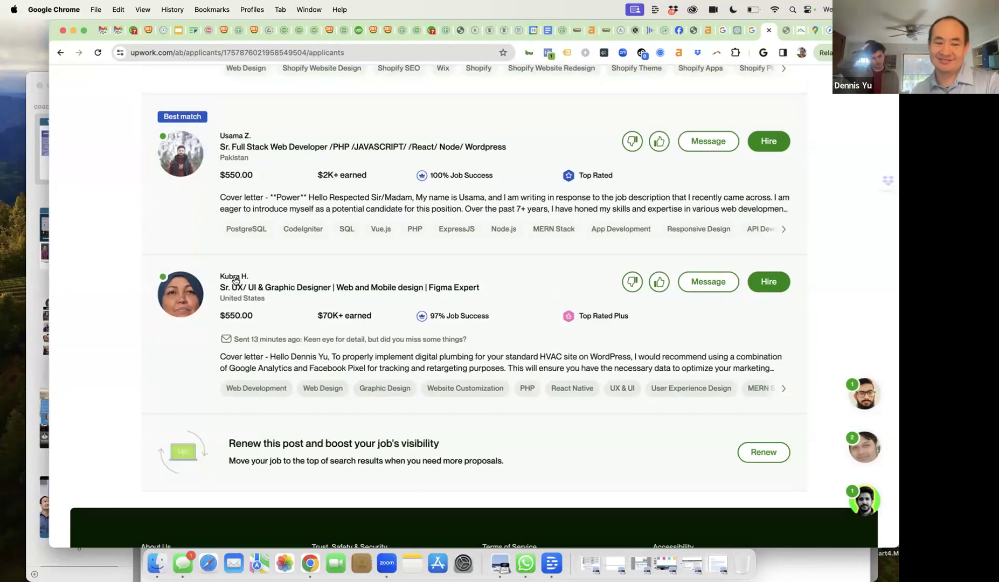
click(236, 280)
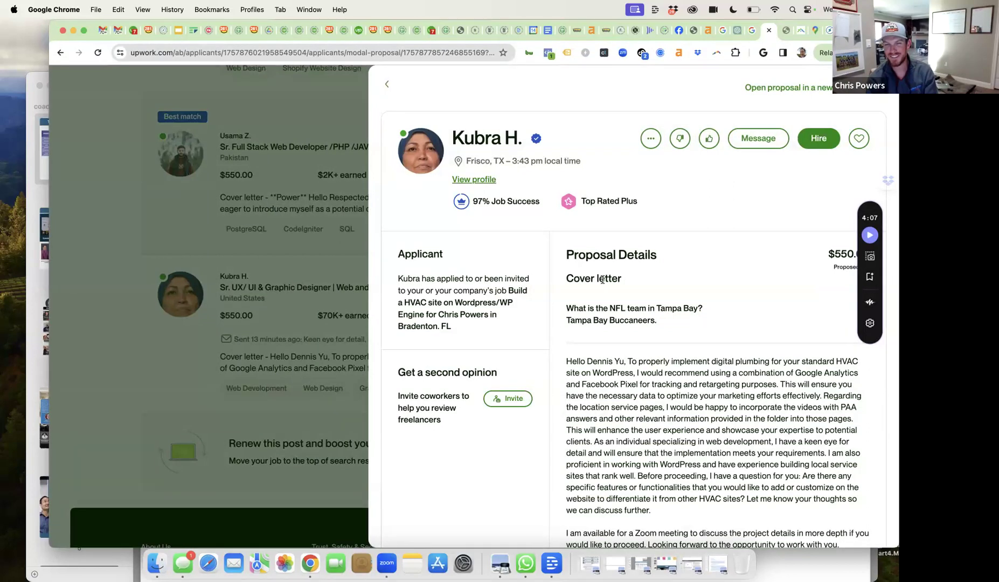
click(751, 141)
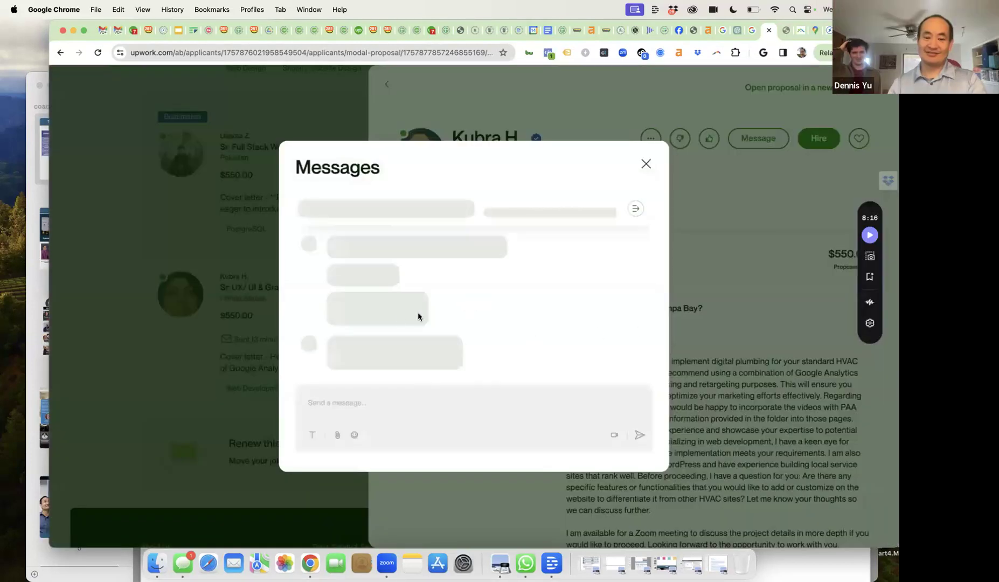
- Message the UX/UI designer asking if she's really in Frisco and inviting her to dinner
click(366, 399)
text(Are you really in Frisco?  I'm in Wylie.)
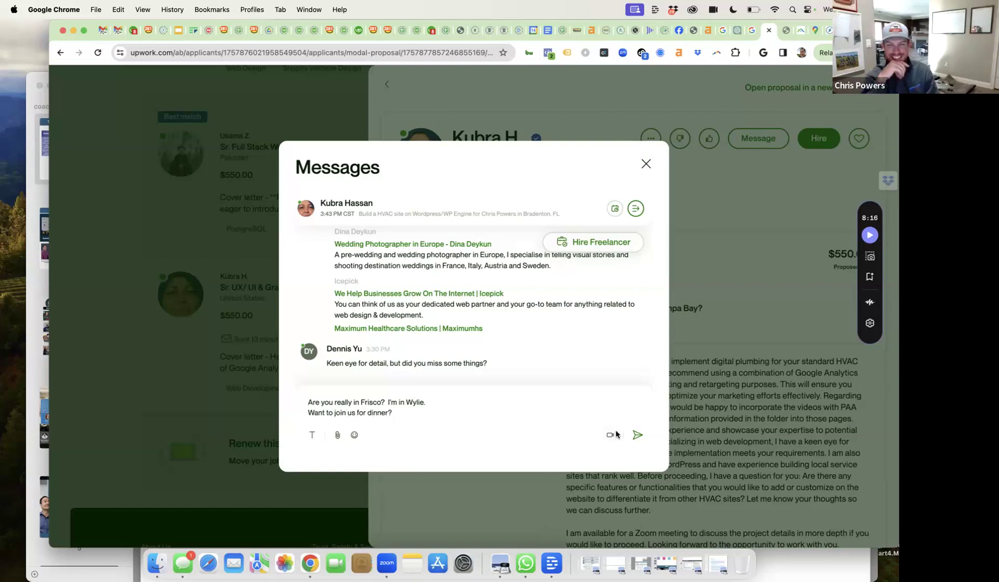
click(635, 439)
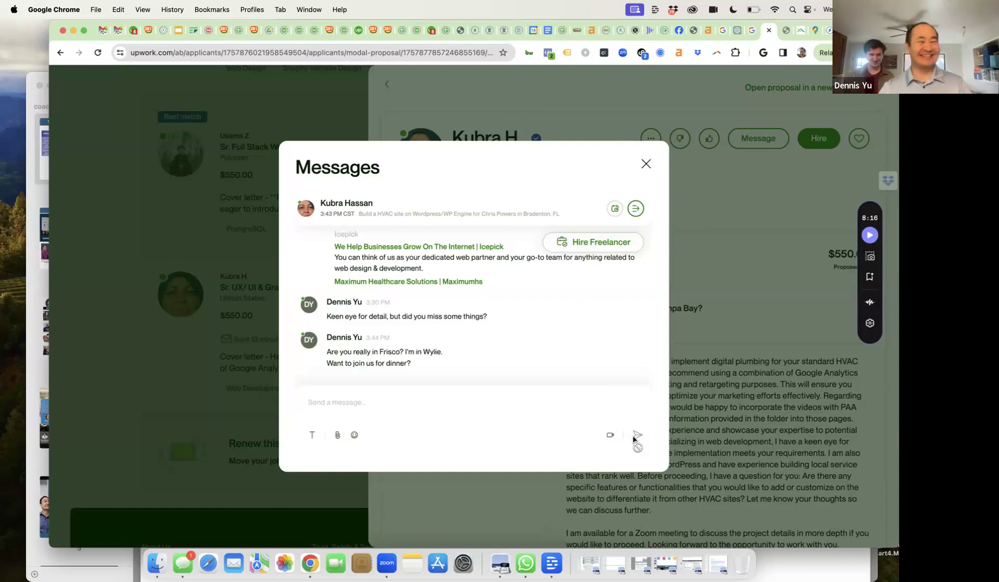
click(647, 164)
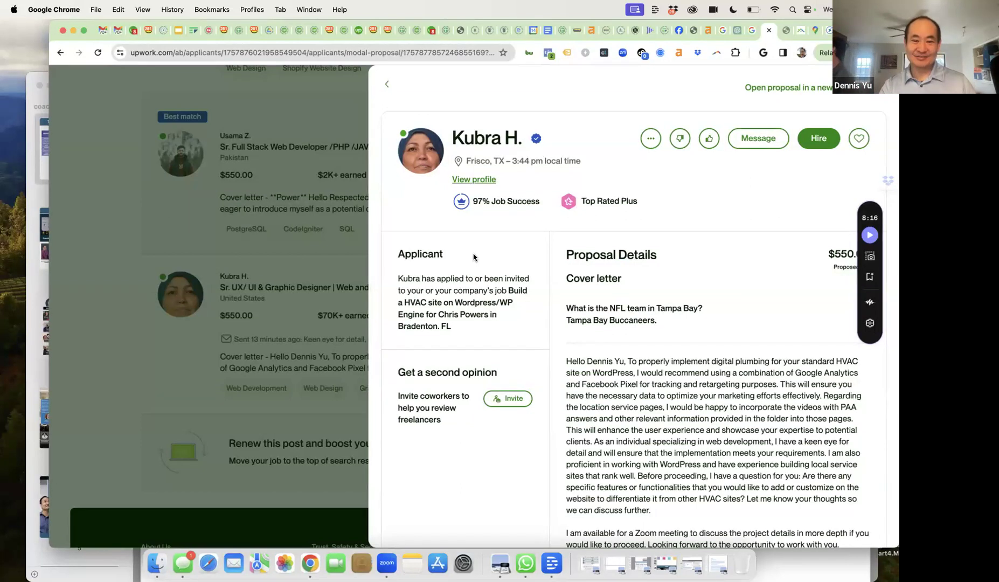
scroll(473, 257, down, 15)
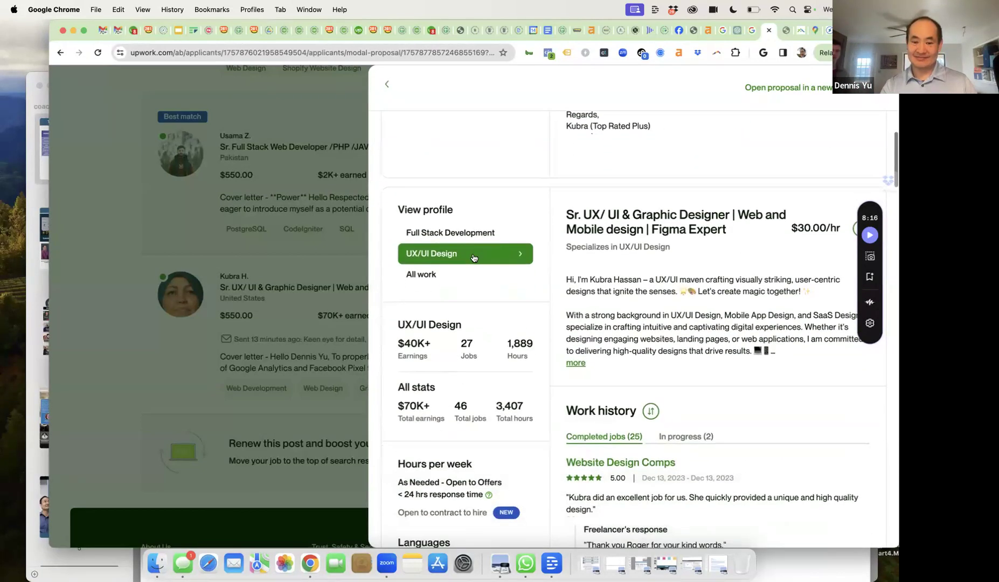
scroll(614, 276, down, 5)
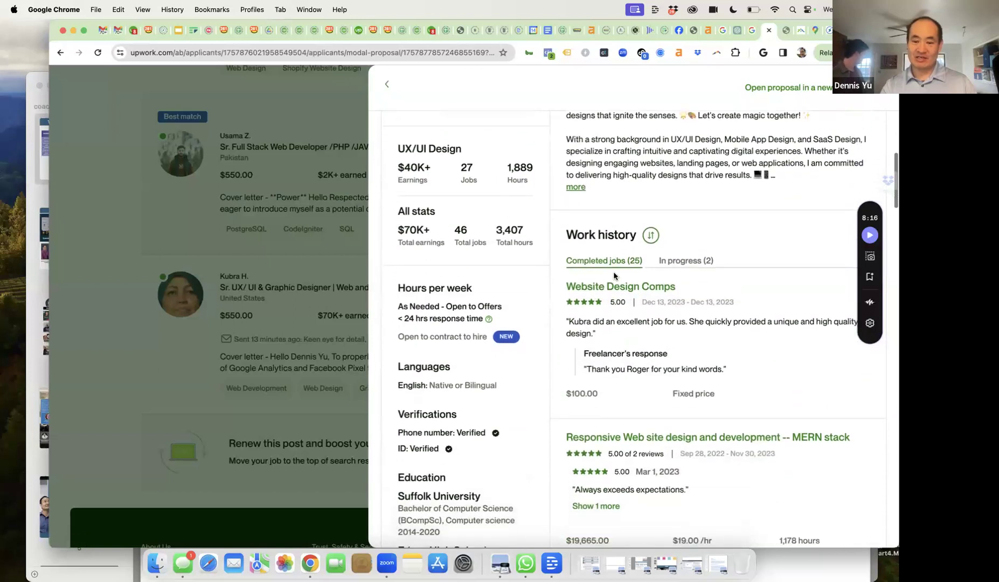
scroll(614, 276, down, 3)
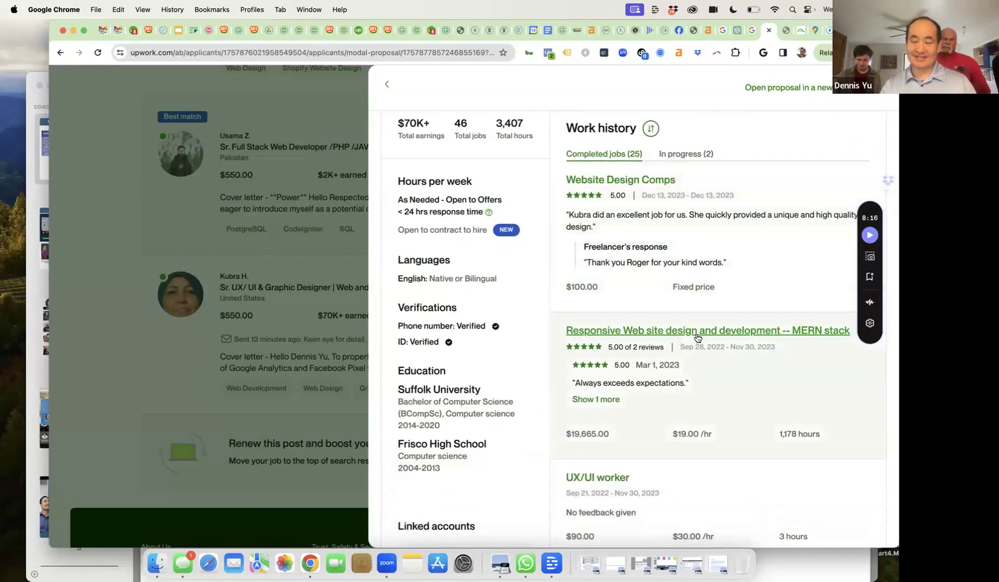
scroll(701, 350, down, 6)
scroll(675, 366, down, 2)
scroll(675, 366, up, 3)
scroll(675, 366, up, 3)
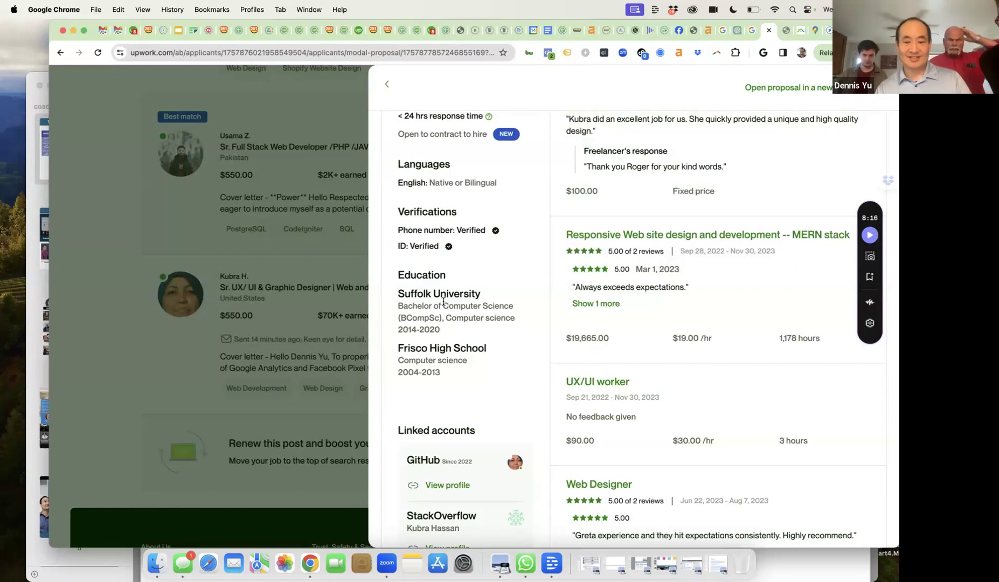
scroll(442, 322, down, 3)
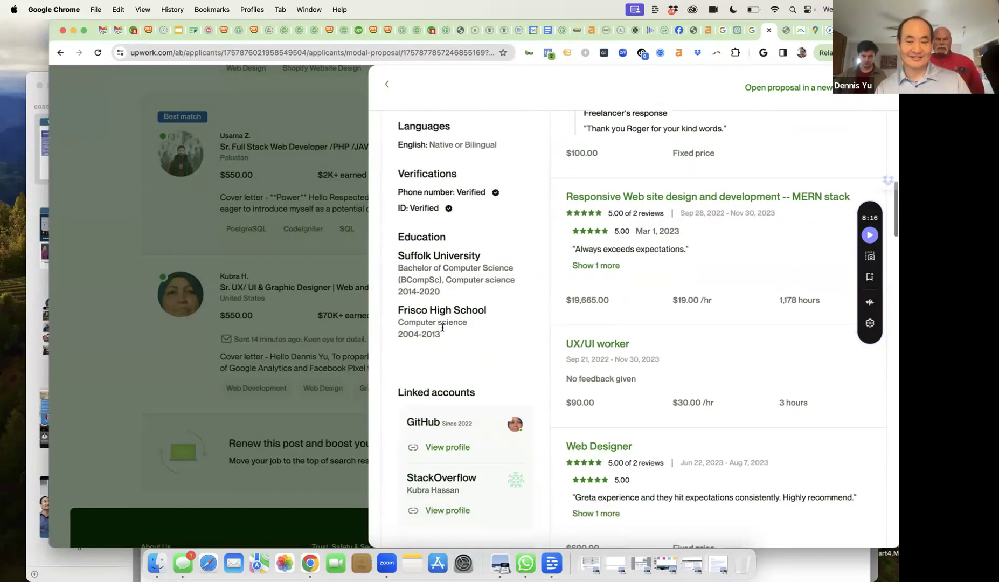
scroll(442, 285, down, 2)
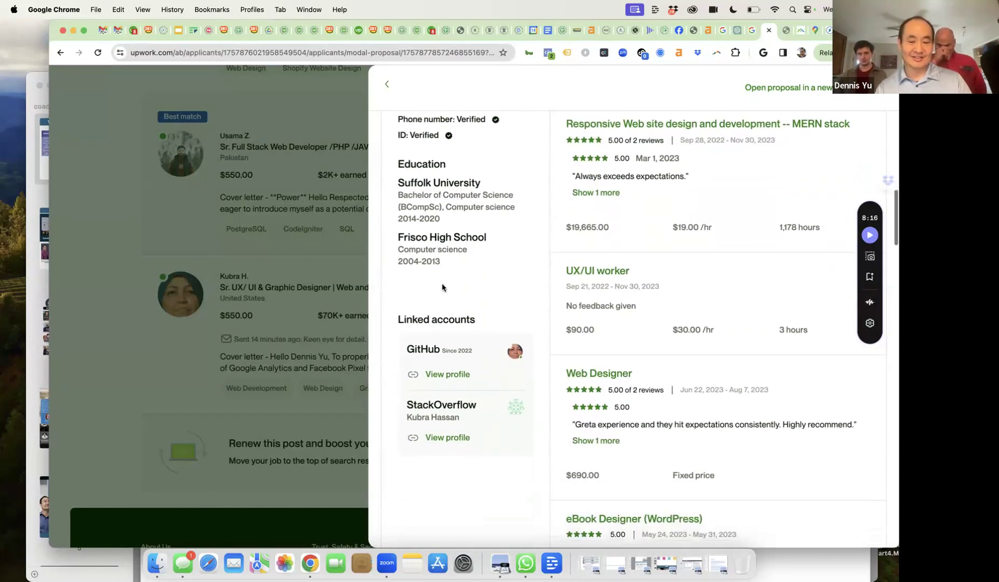
right_click(446, 377)
click(469, 295)
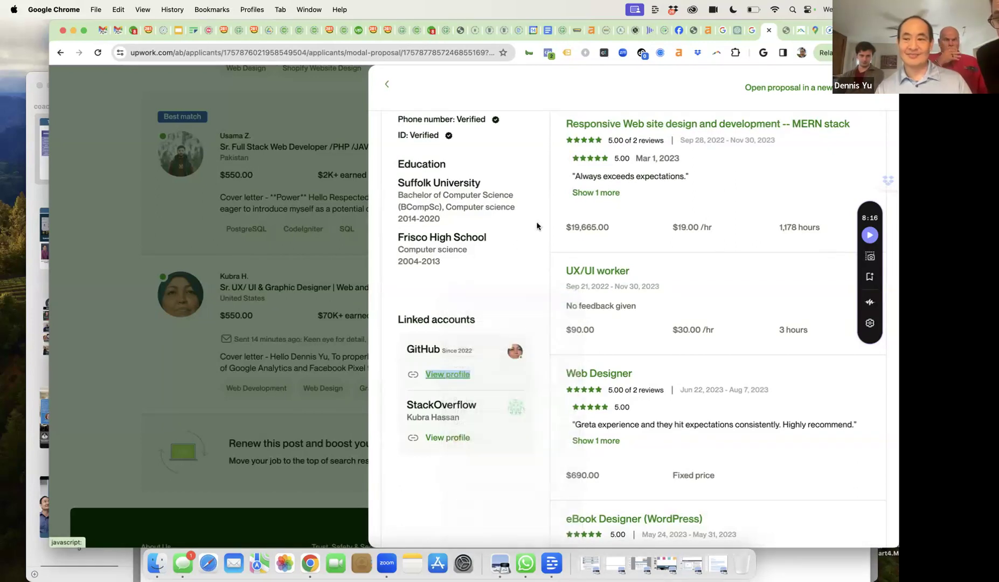
click(771, 33)
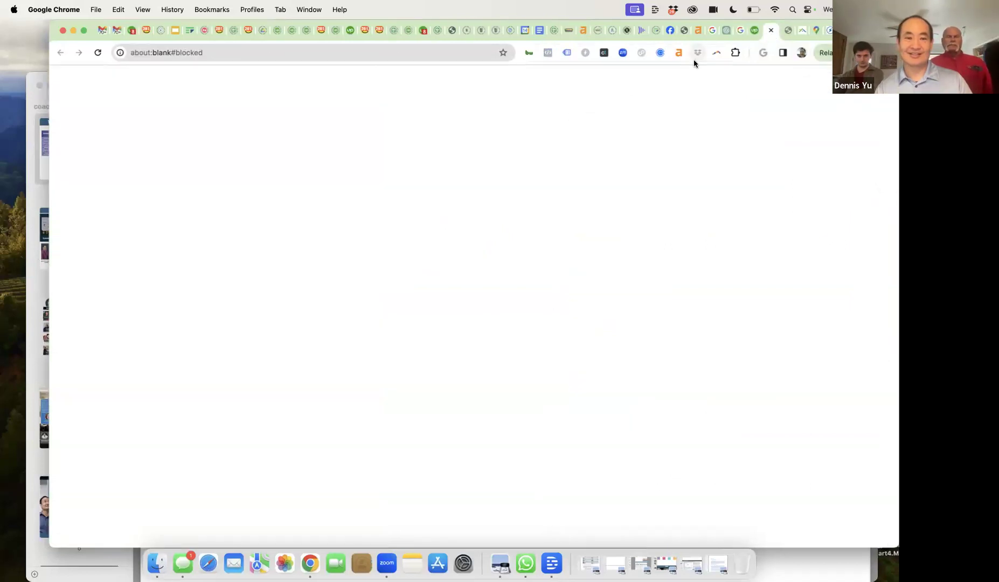
click(771, 30)
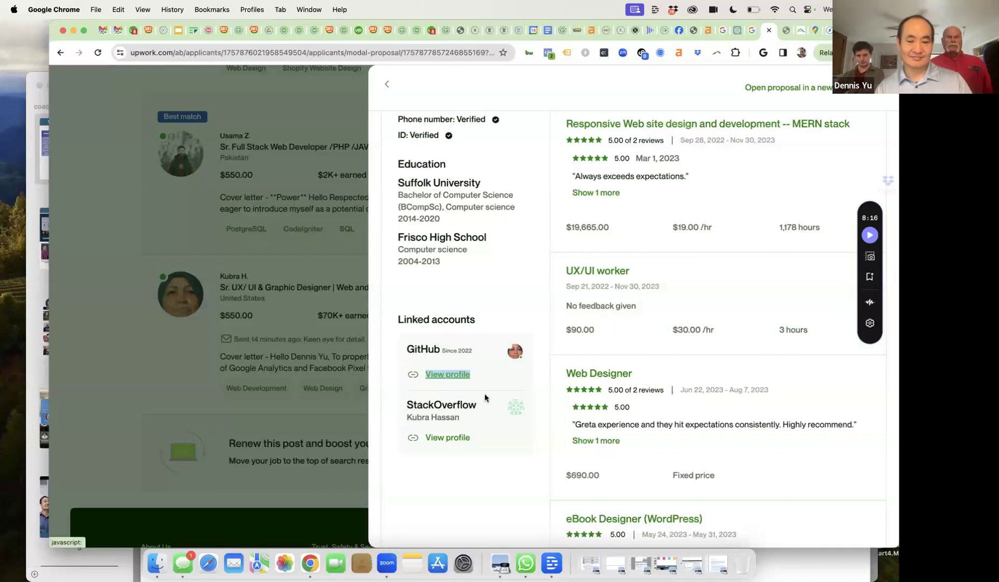
scroll(496, 398, down, 5)
scroll(658, 371, down, 2)
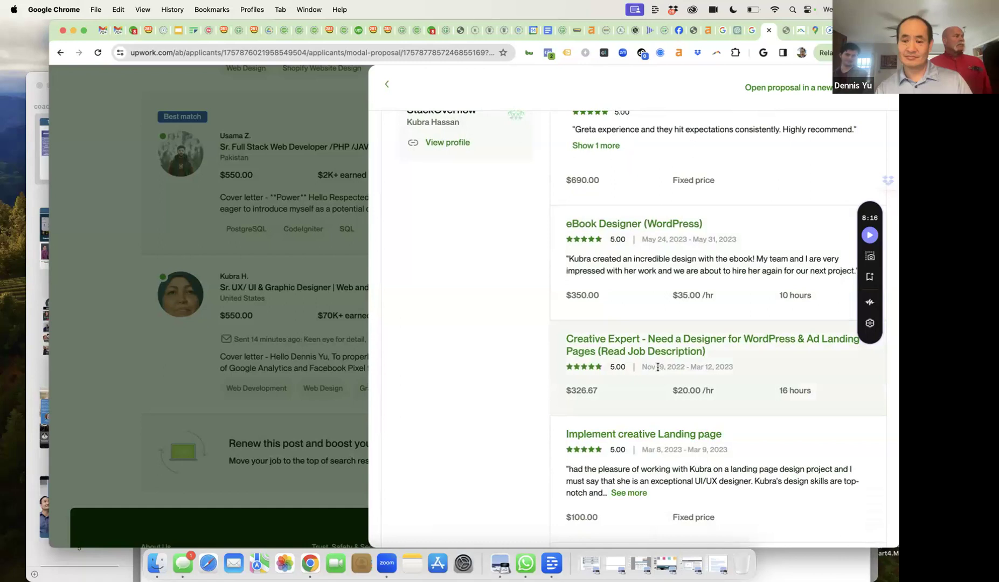
scroll(658, 367, down, 3)
scroll(658, 371, down, 7)
scroll(658, 371, down, 3)
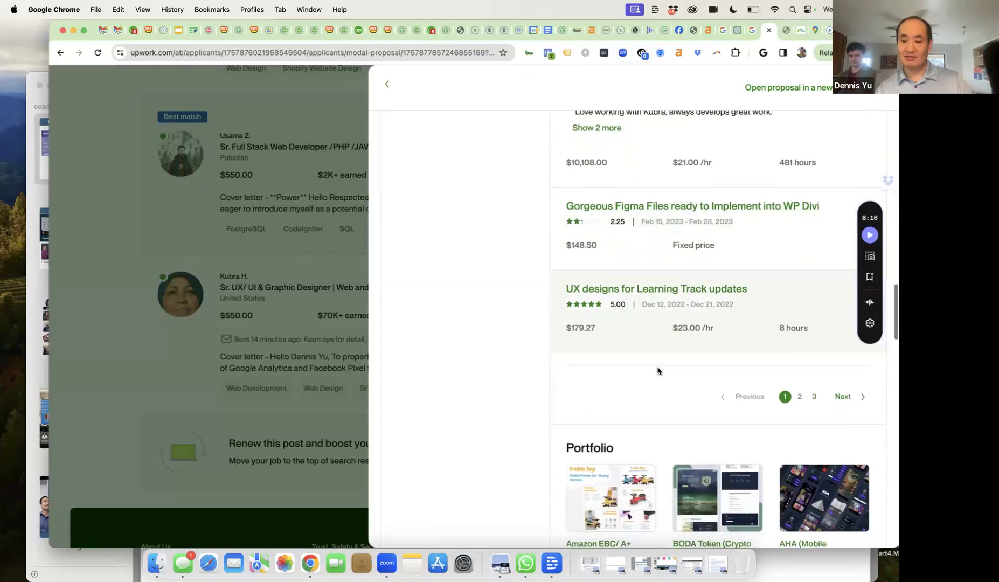
scroll(657, 371, down, 1)
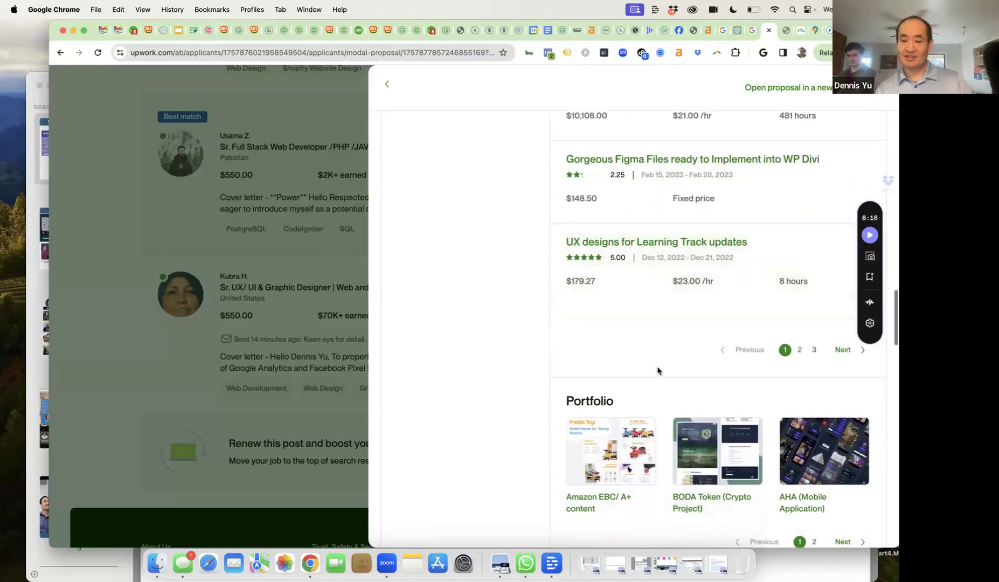
click(800, 351)
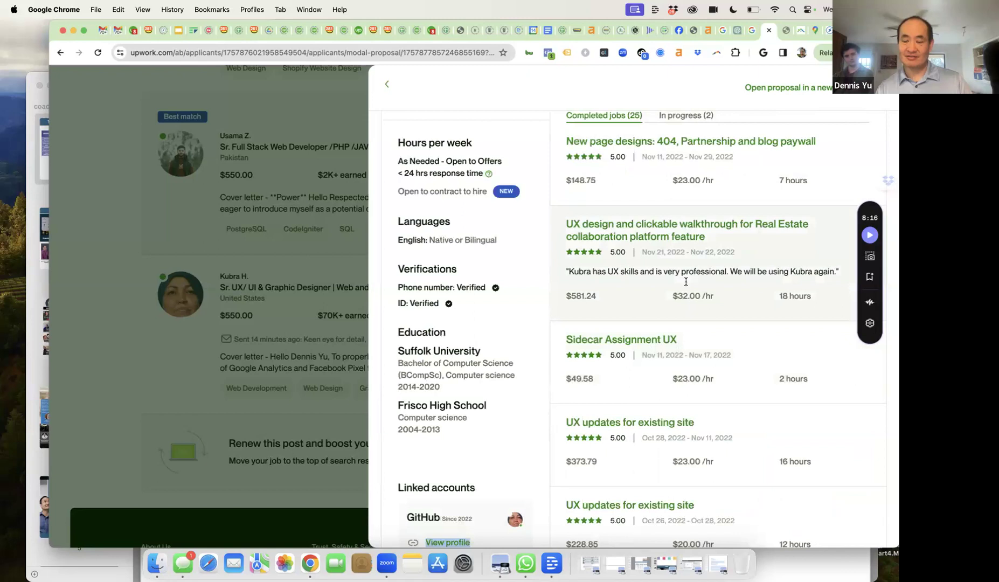
scroll(686, 282, down, 1)
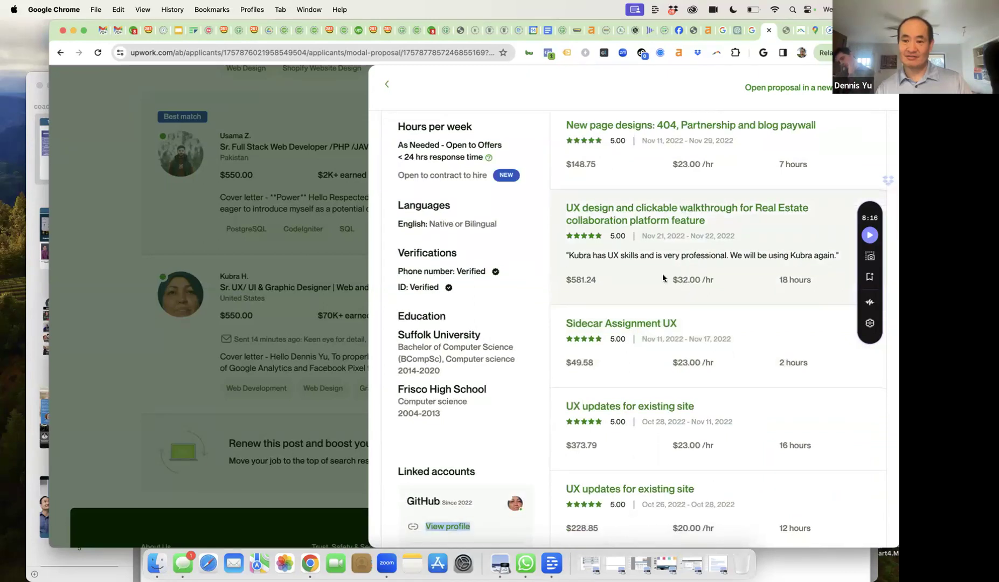
scroll(663, 278, down, 4)
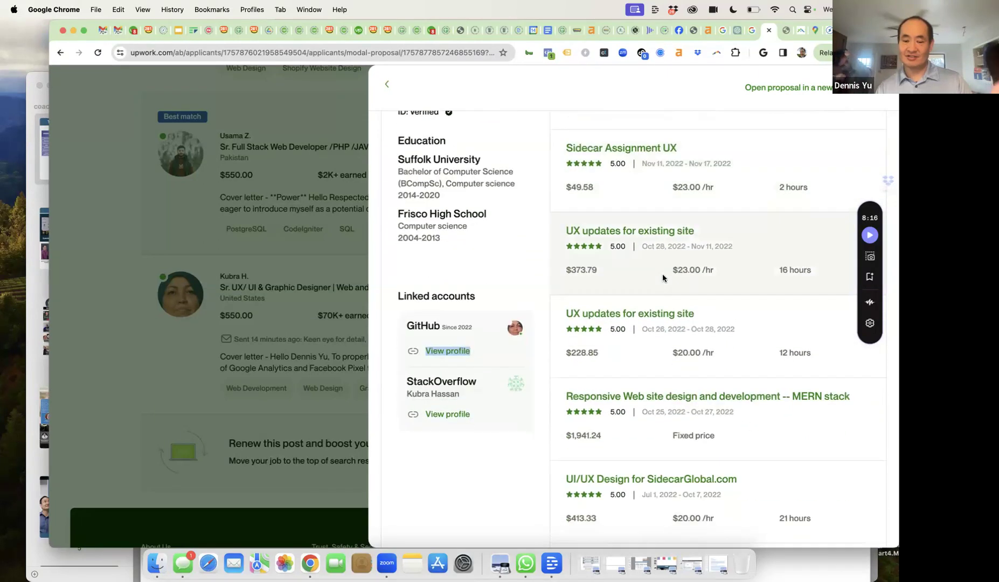
scroll(663, 278, down, 4)
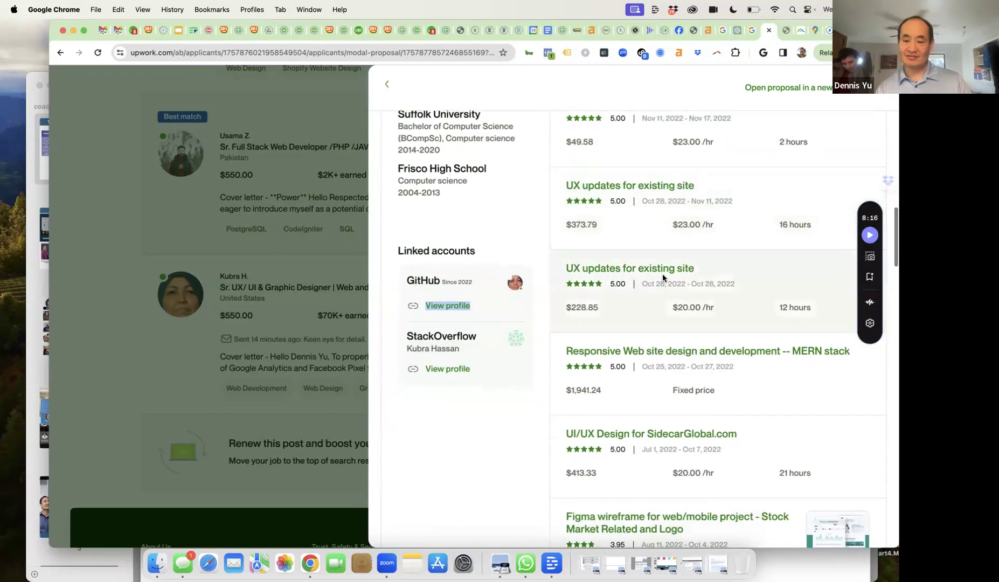
scroll(663, 278, down, 10)
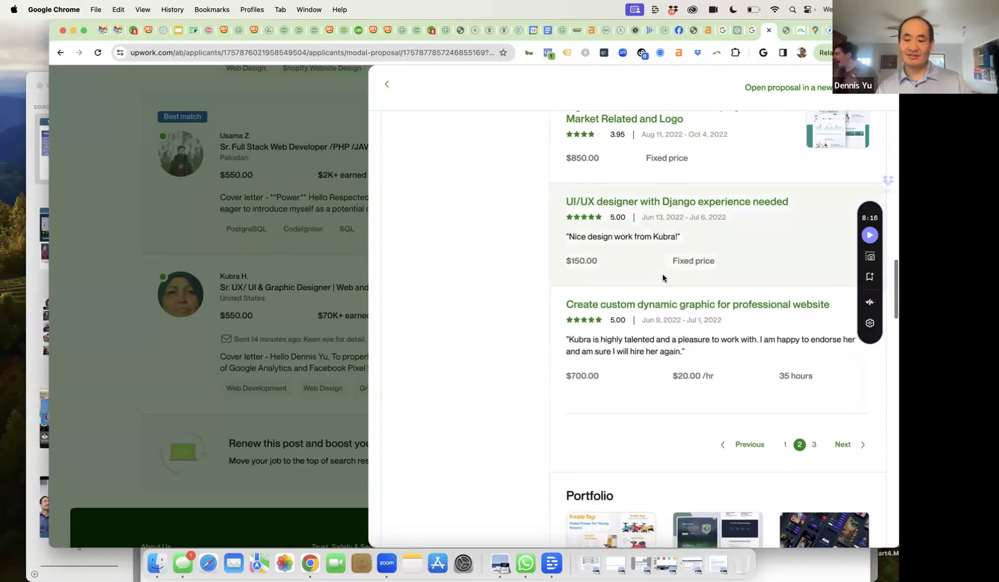
scroll(663, 278, down, 1)
scroll(663, 278, down, 1)
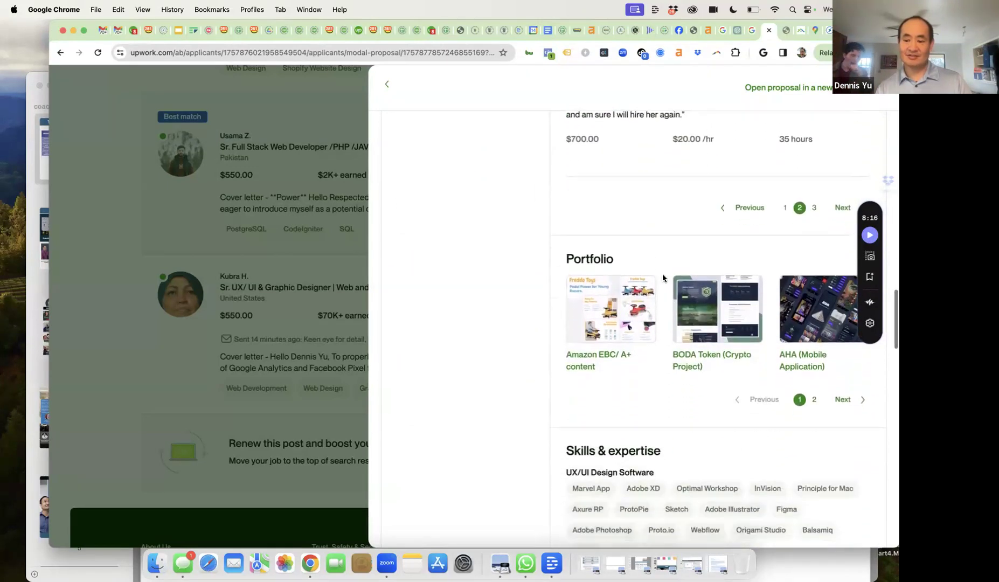
scroll(663, 276, up, 20)
scroll(663, 276, up, 3)
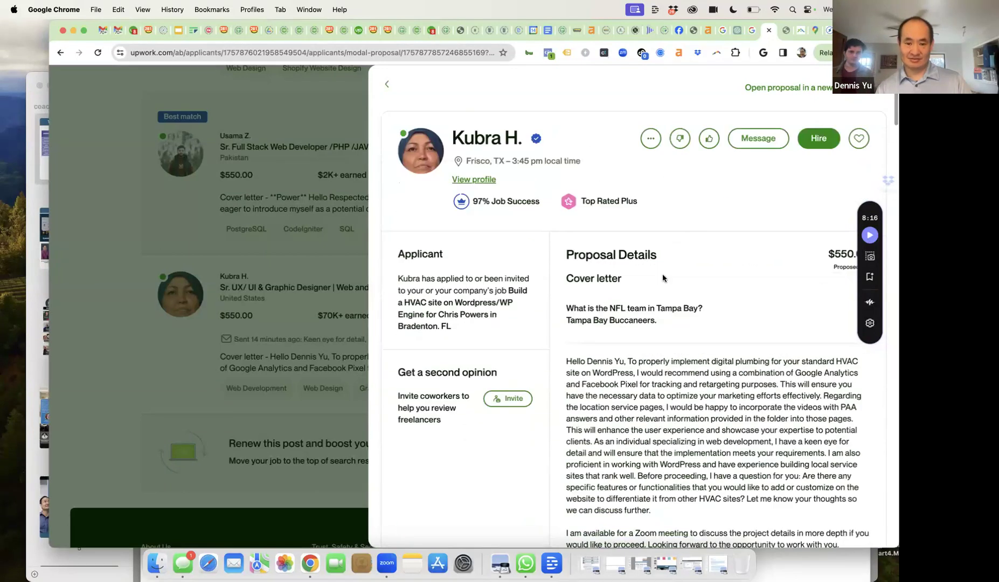
- Close the UX/UI designer's proposal and scroll back to the top of the six applicants
mouse_move(504, 208)
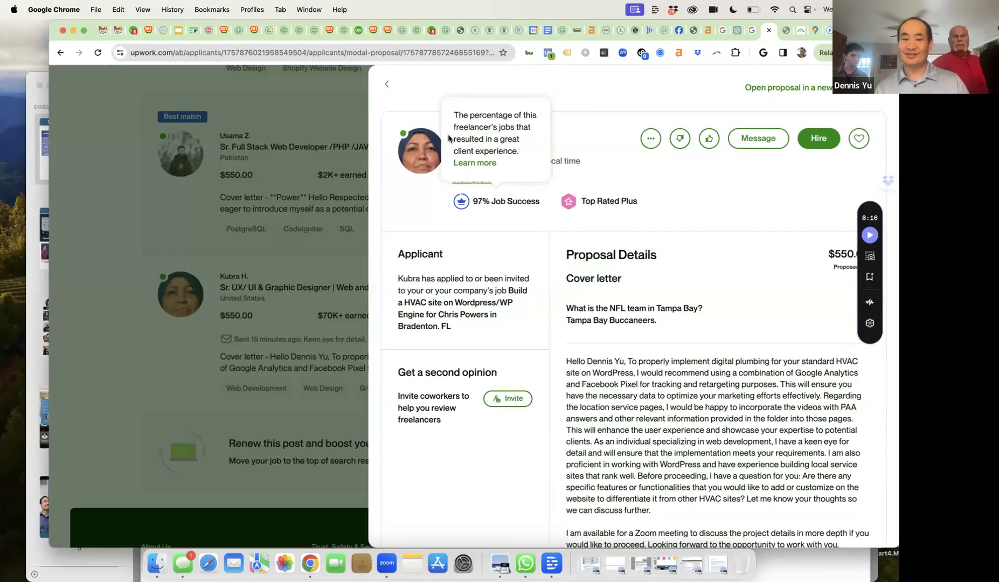
click(387, 87)
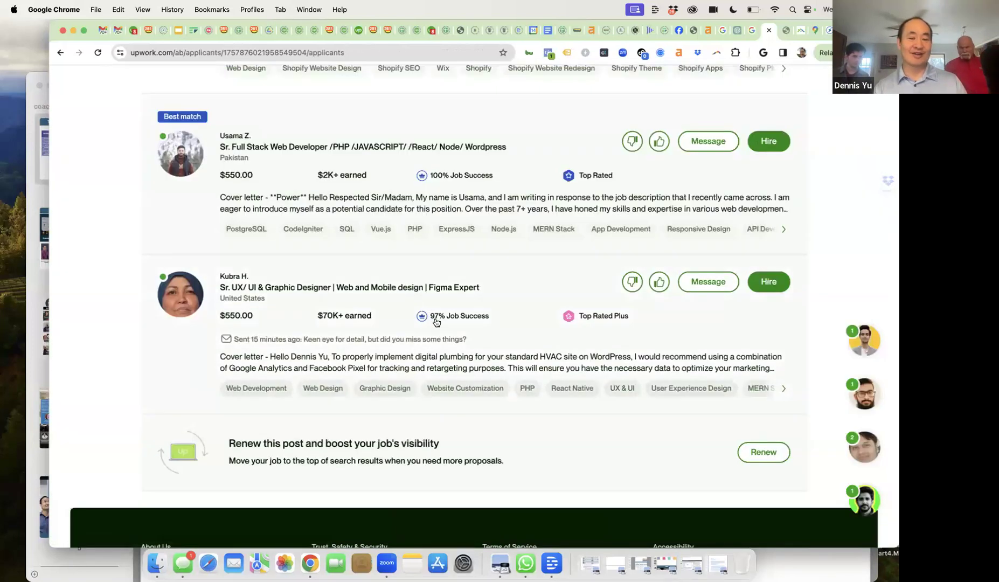
mouse_move(440, 320)
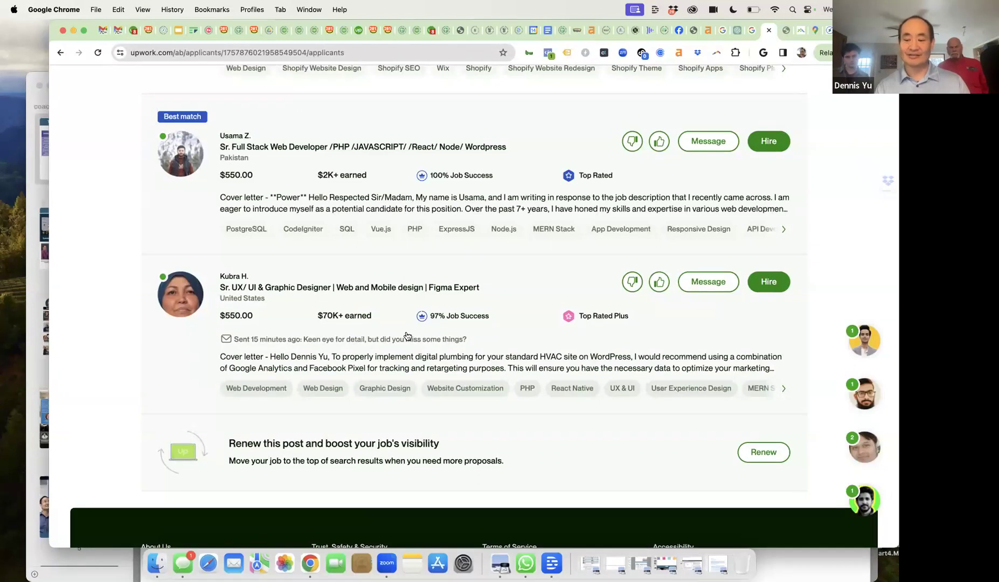
scroll(411, 353, up, 10)
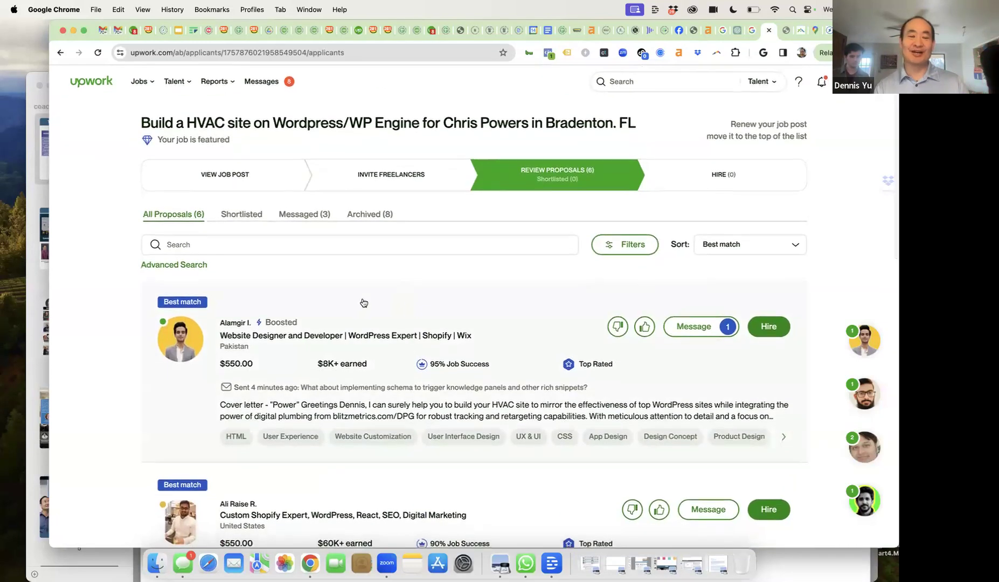
- Read the top applicant's reply that schema is SEO, then reload the proposals list
click(686, 334)
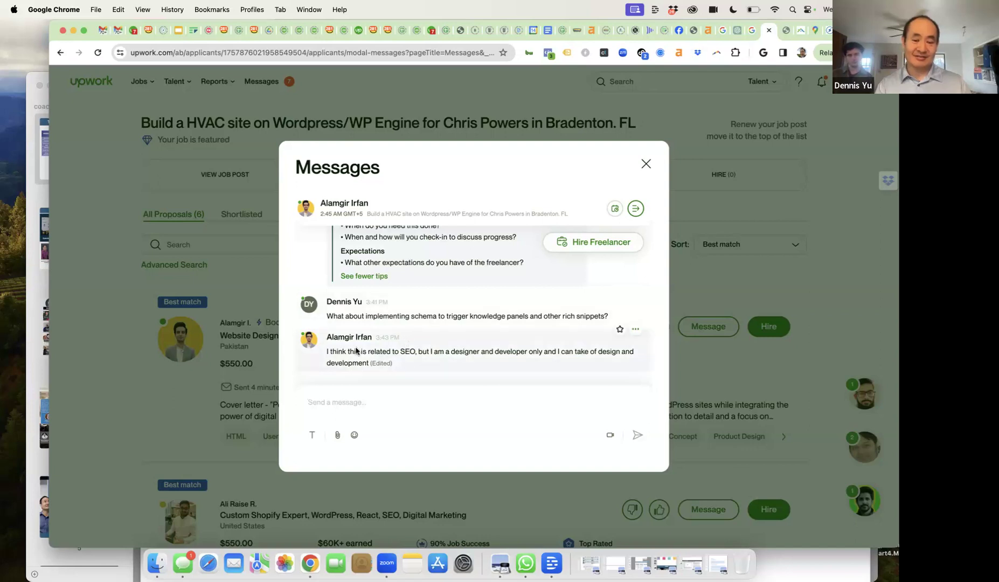
drag(356, 351, 364, 363)
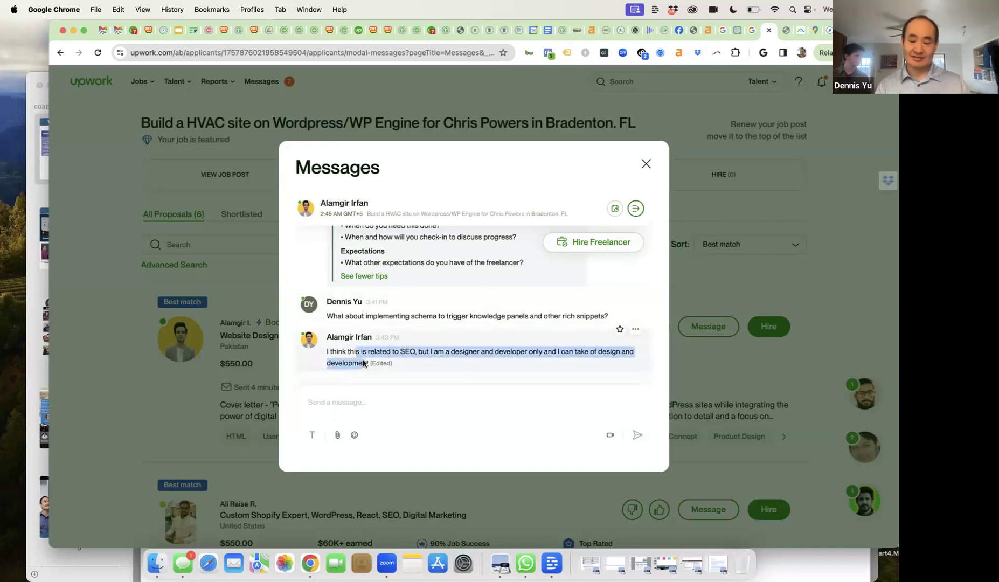
click(646, 166)
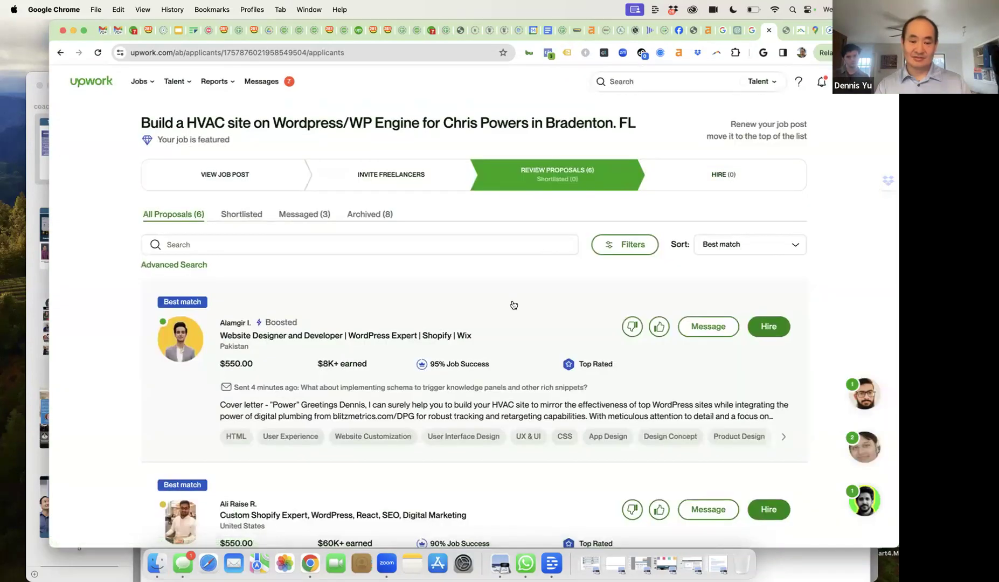
click(403, 51)
key(Return)
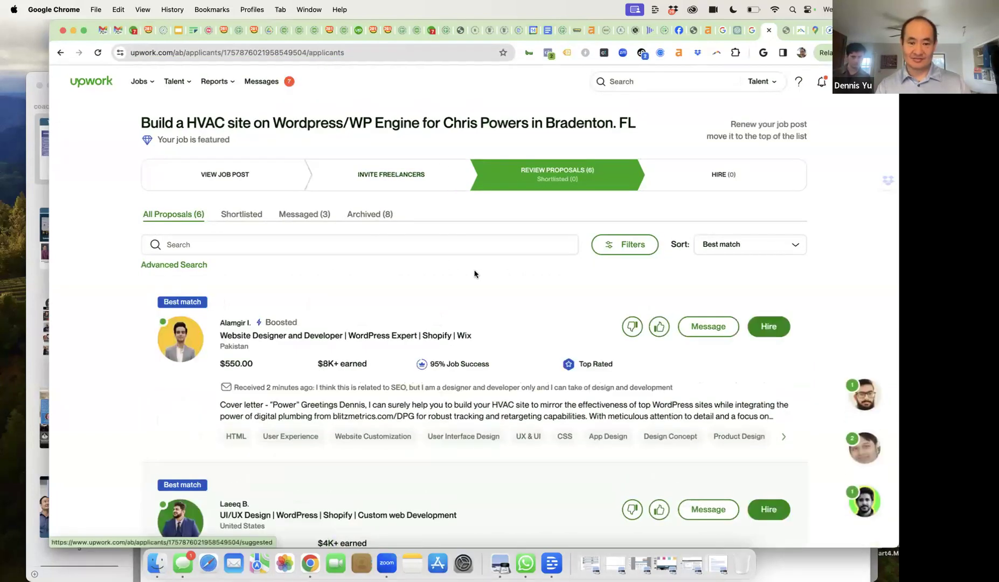
- Open the UI/UX designer's proposal and follow its Mr. Rooter sample link to mrrooter.com
scroll(477, 339, down, 5)
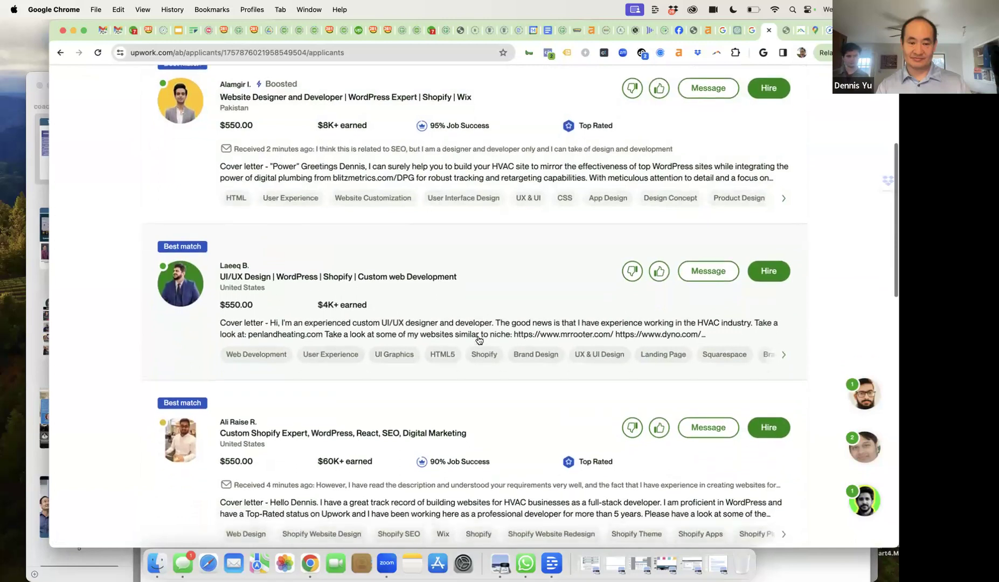
scroll(479, 340, down, 1)
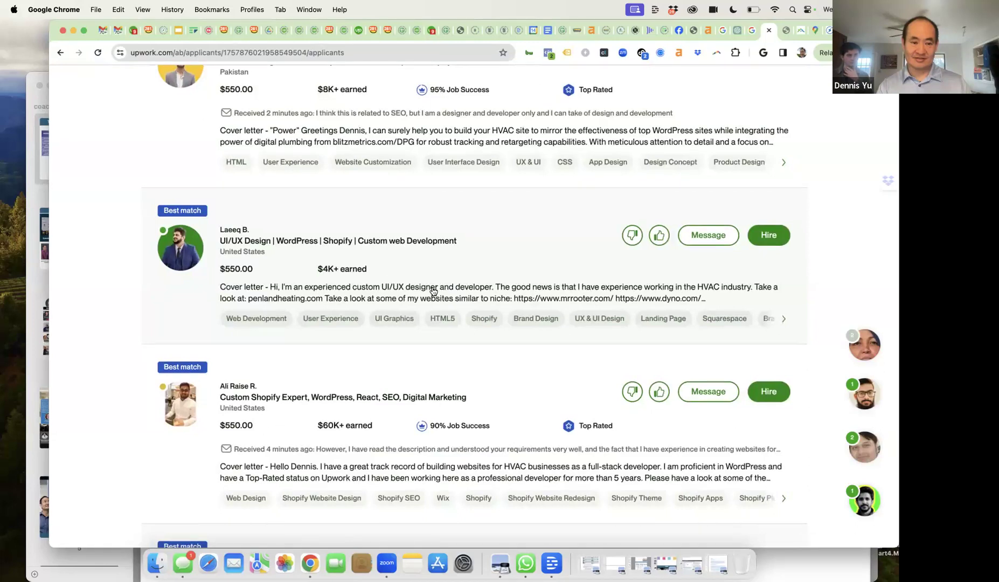
click(434, 292)
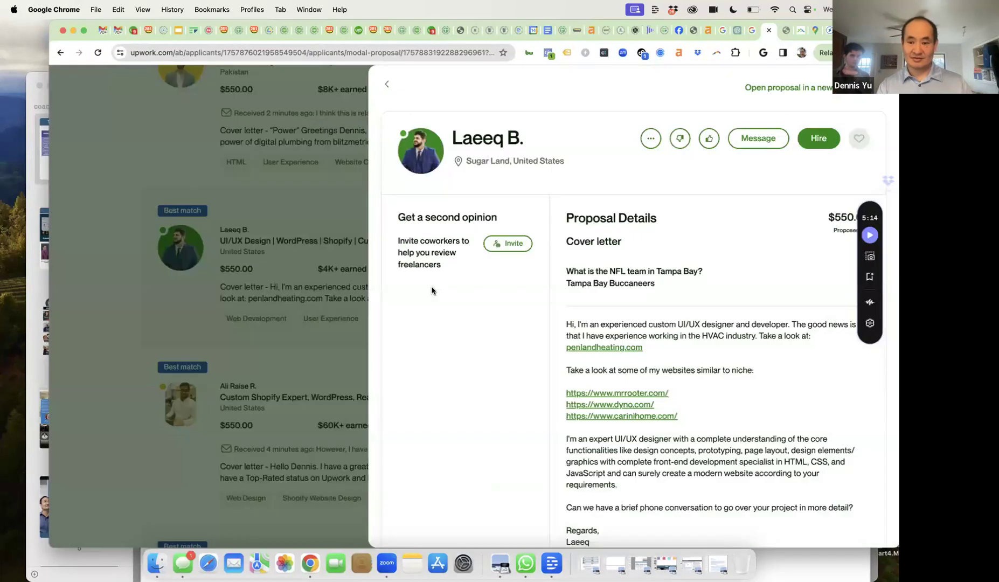
scroll(628, 302, down, 3)
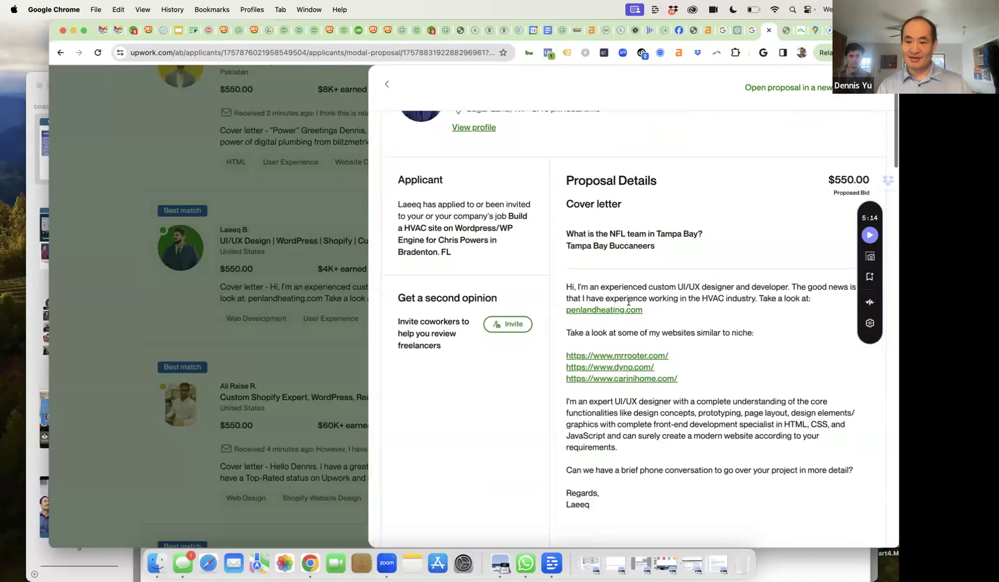
scroll(680, 292, down, 1)
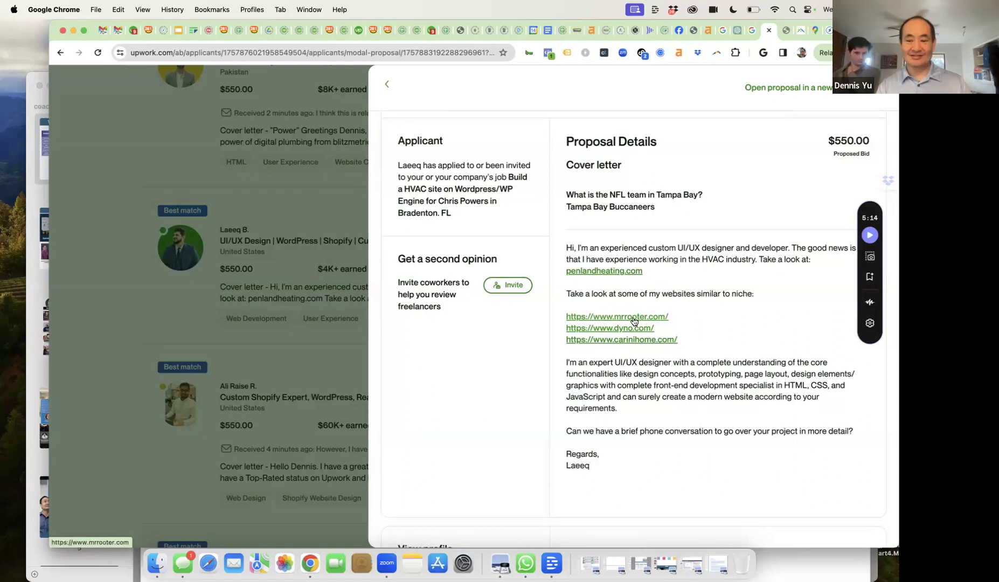
click(635, 320)
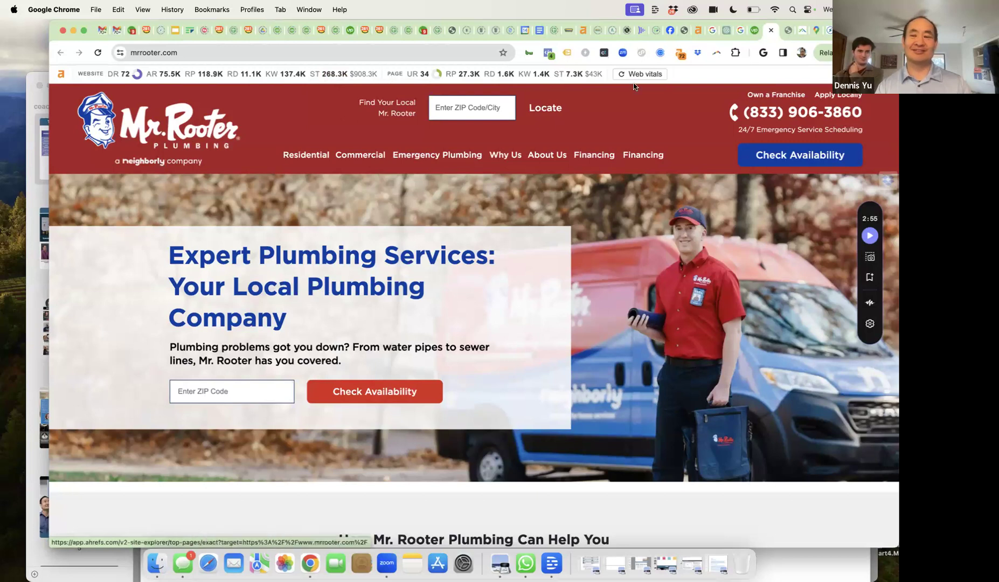
- Ask the UI/UX designer, 'What part of MrRooter.com did you' work on
click(753, 36)
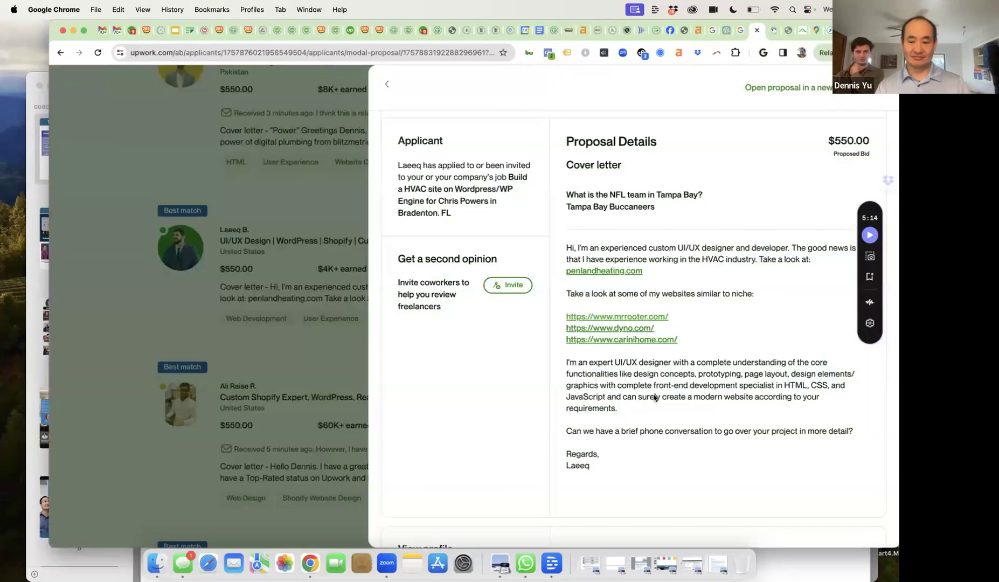
scroll(788, 134, up, 3)
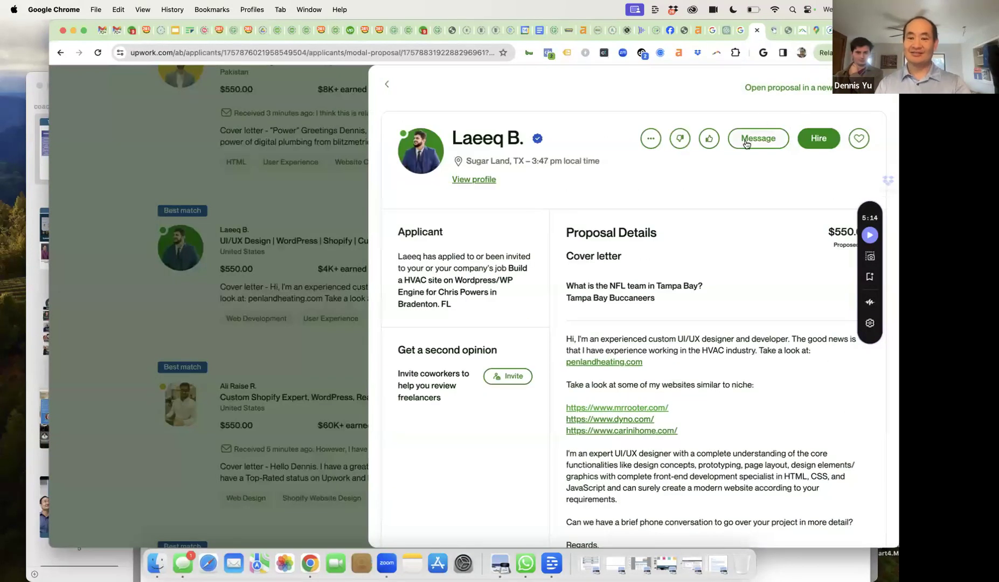
click(747, 143)
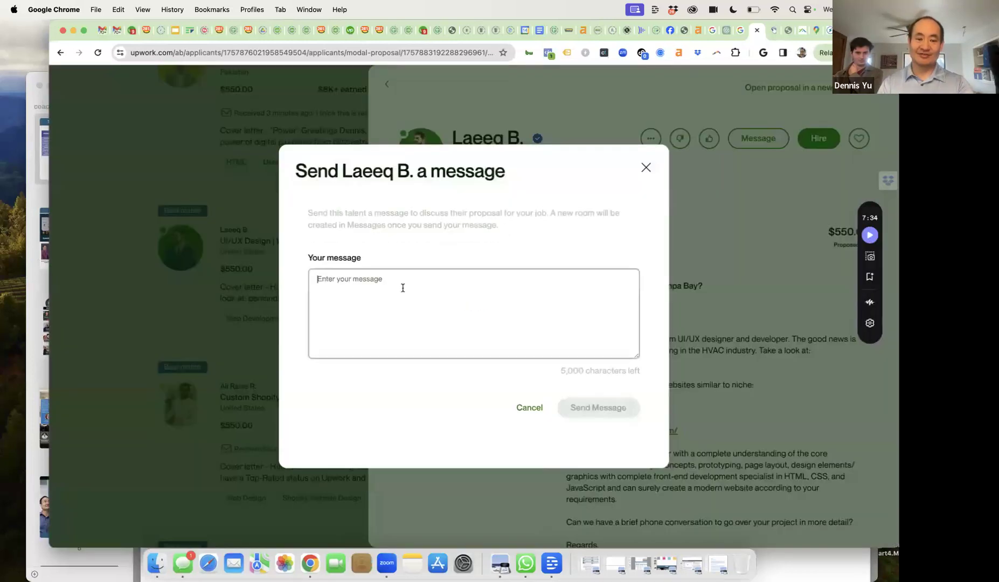
click(398, 285)
text(What )
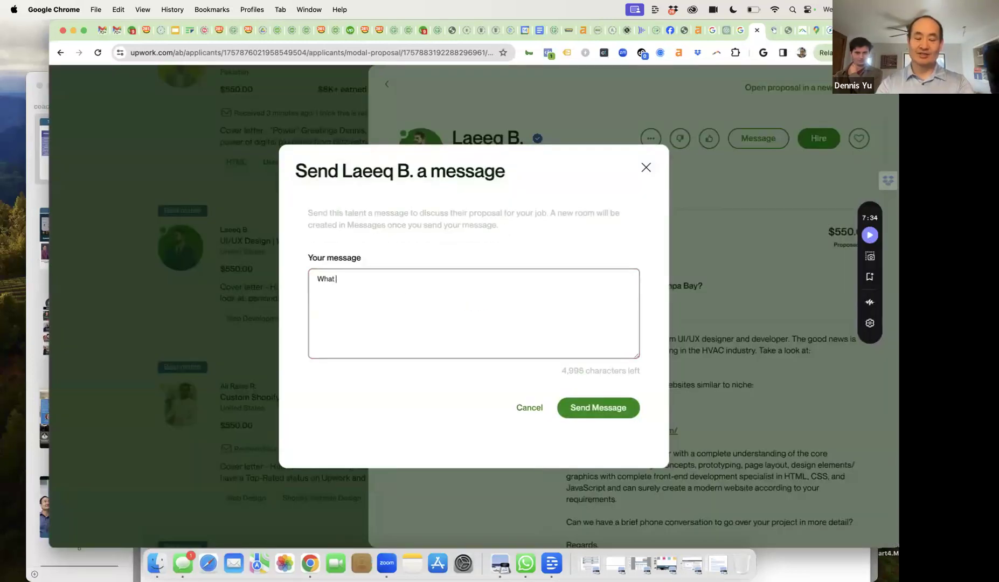
text(part of MrRo)
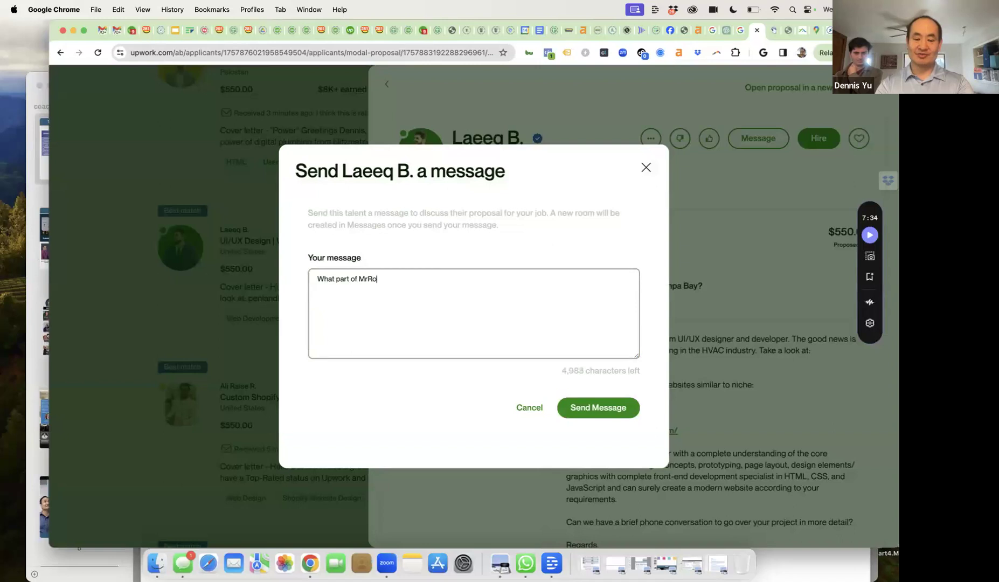
text(oter.com did you do?)
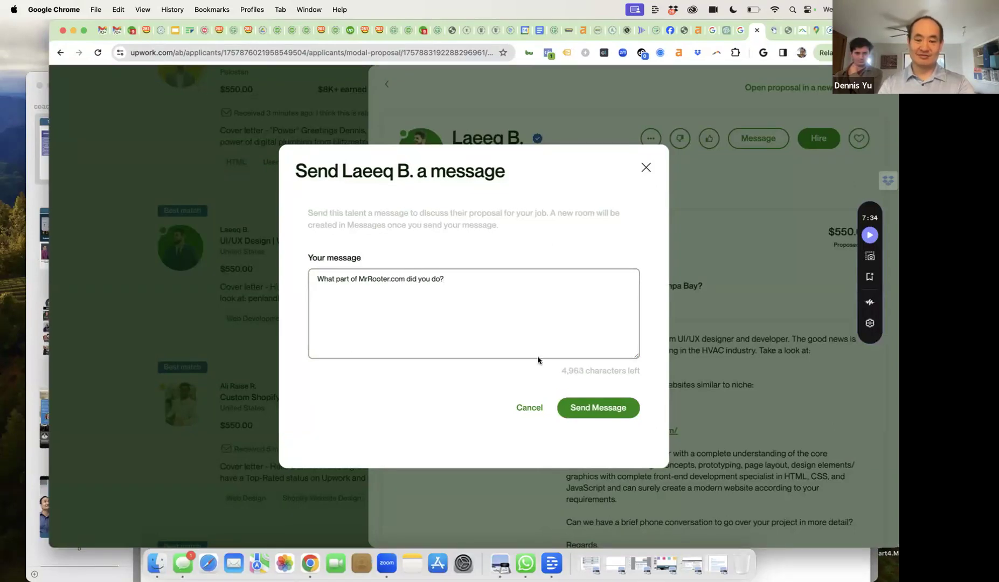
click(607, 412)
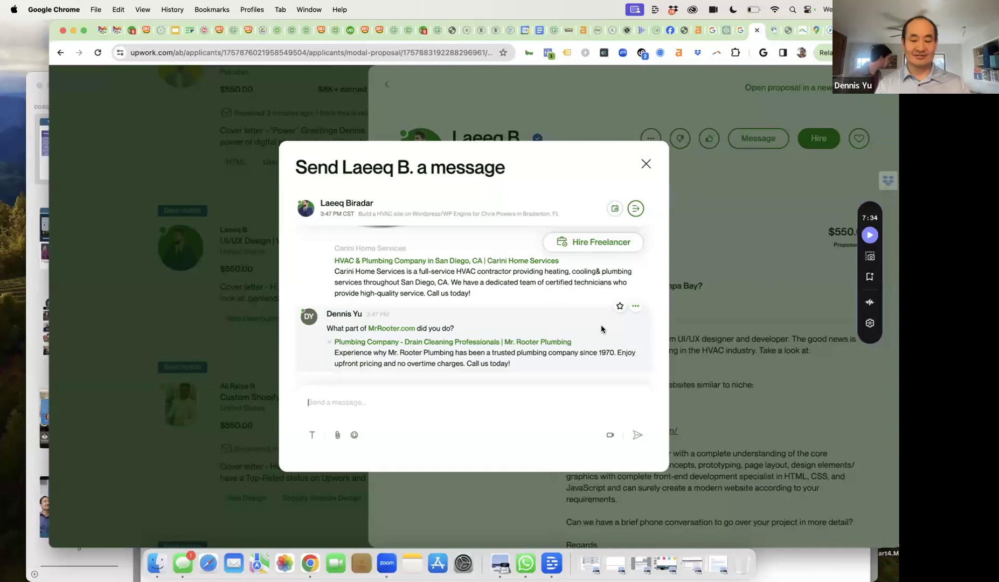
click(645, 164)
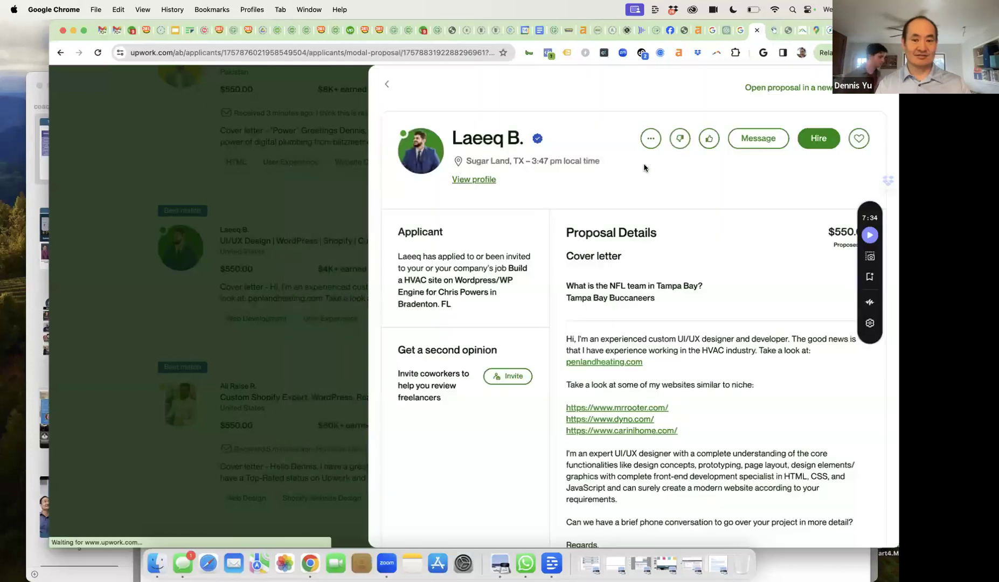
- Look over the dyno.com sample site from the cover letter, then return to the Upwork proposal
click(632, 417)
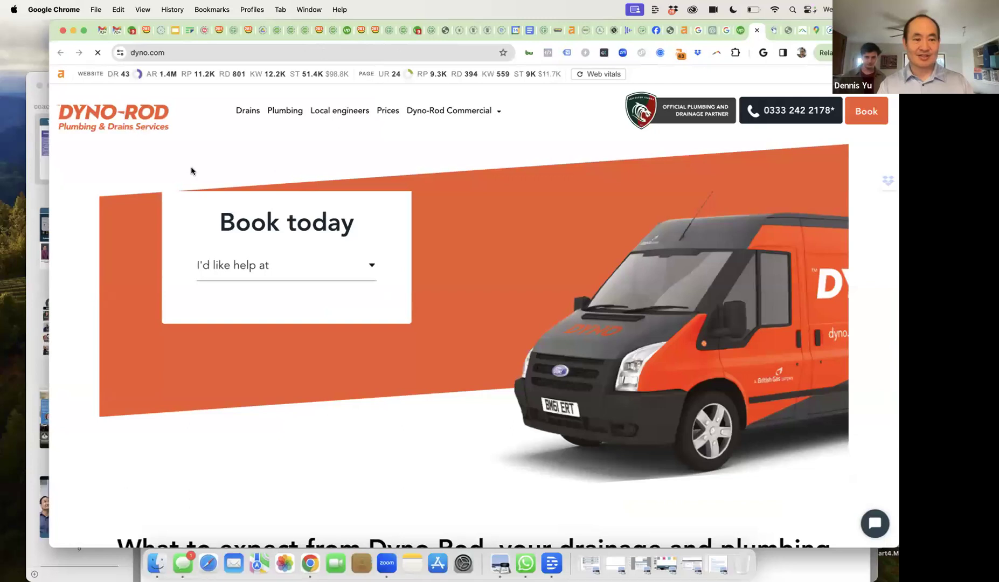
scroll(245, 210, down, 10)
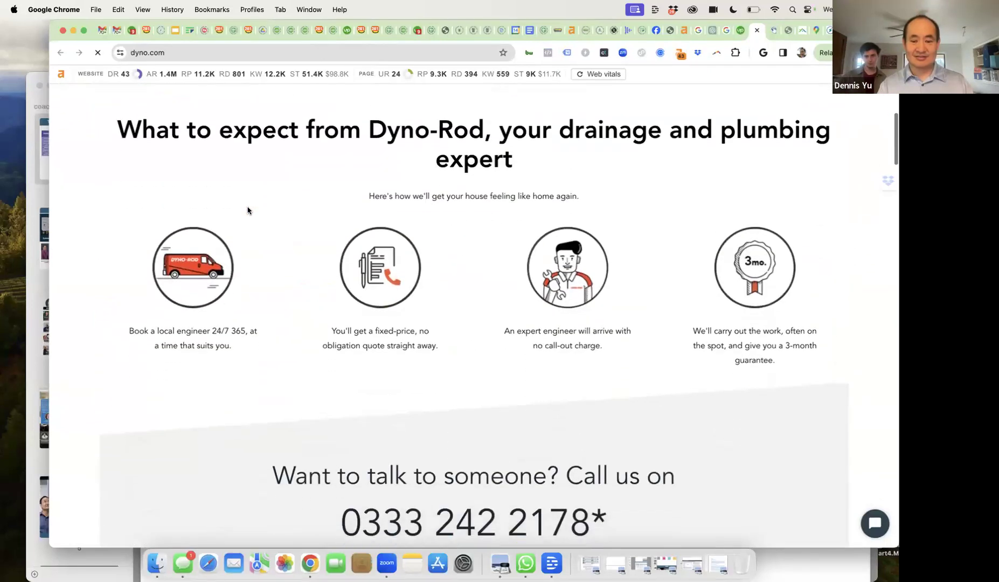
scroll(247, 211, down, 5)
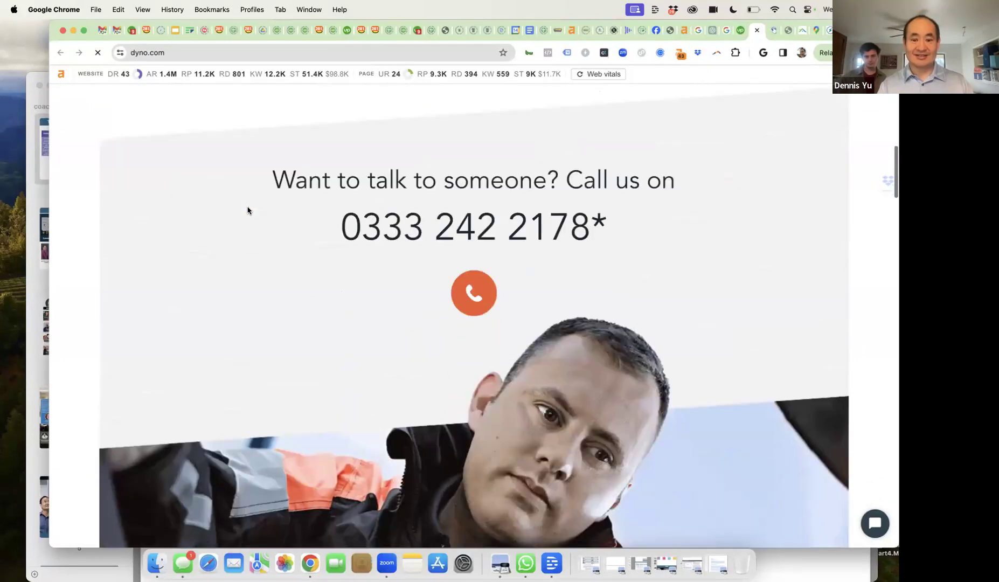
scroll(247, 210, up, 4)
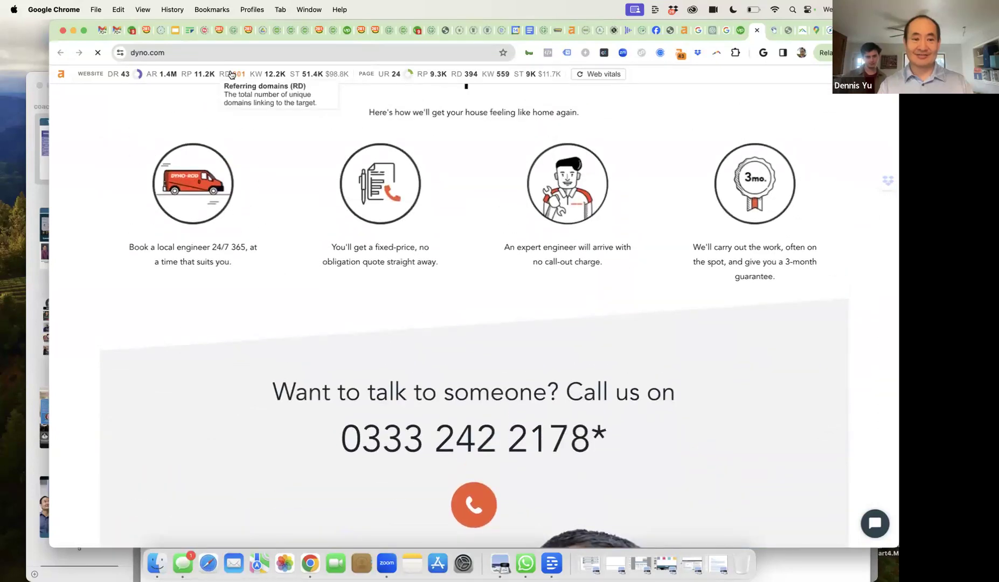
scroll(325, 237, down, 3)
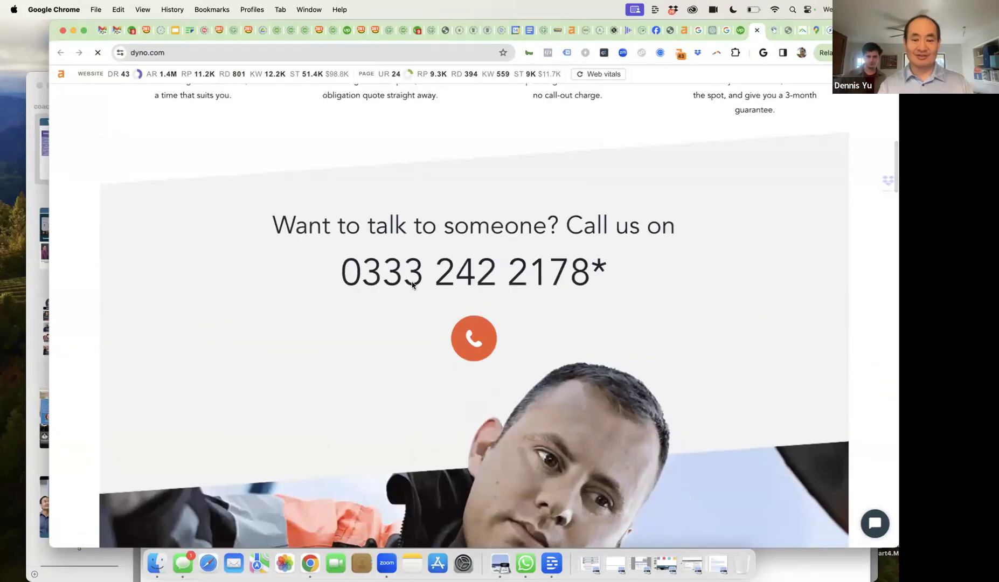
scroll(412, 284, down, 15)
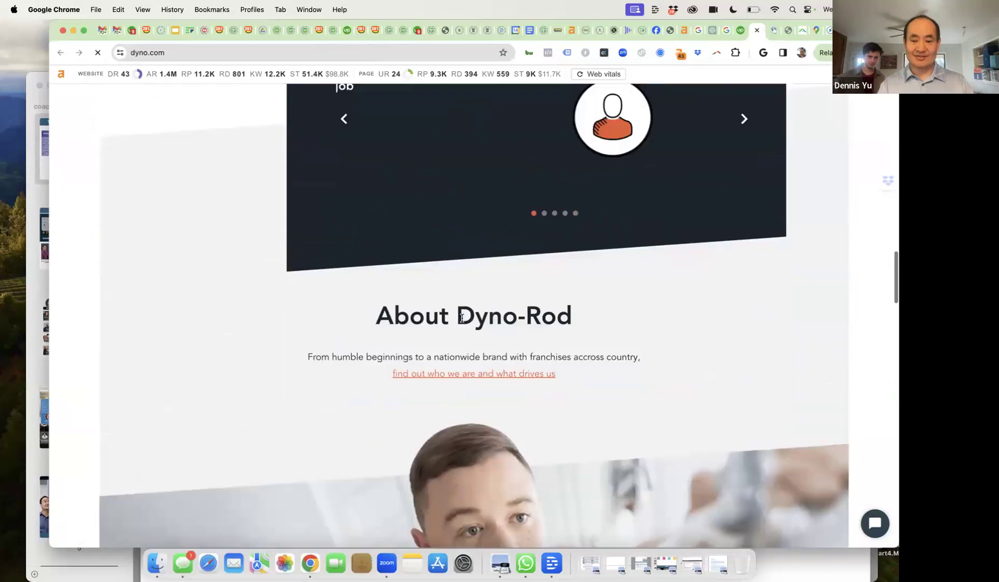
scroll(462, 318, down, 10)
scroll(462, 320, down, 20)
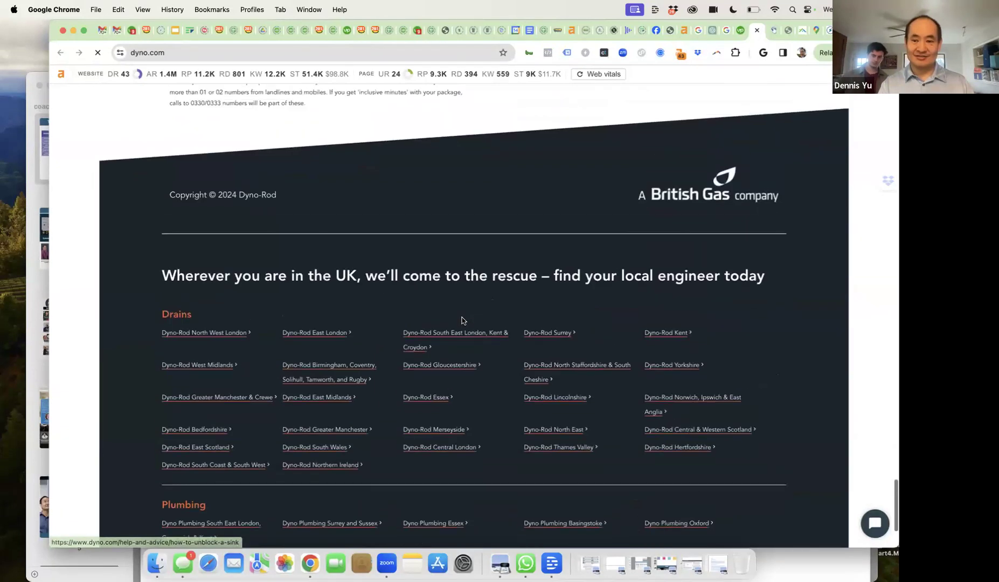
scroll(462, 320, up, 8)
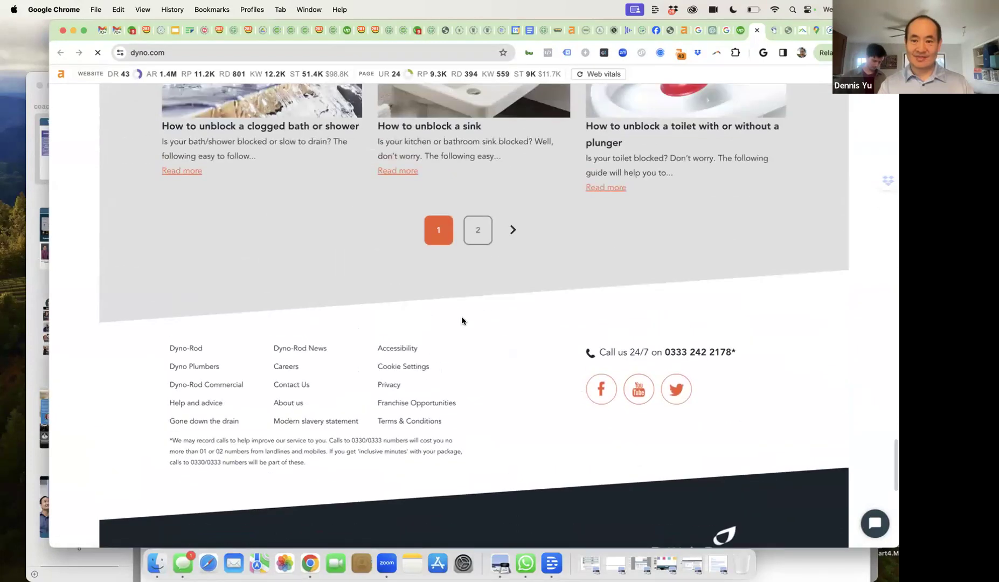
scroll(462, 320, up, 4)
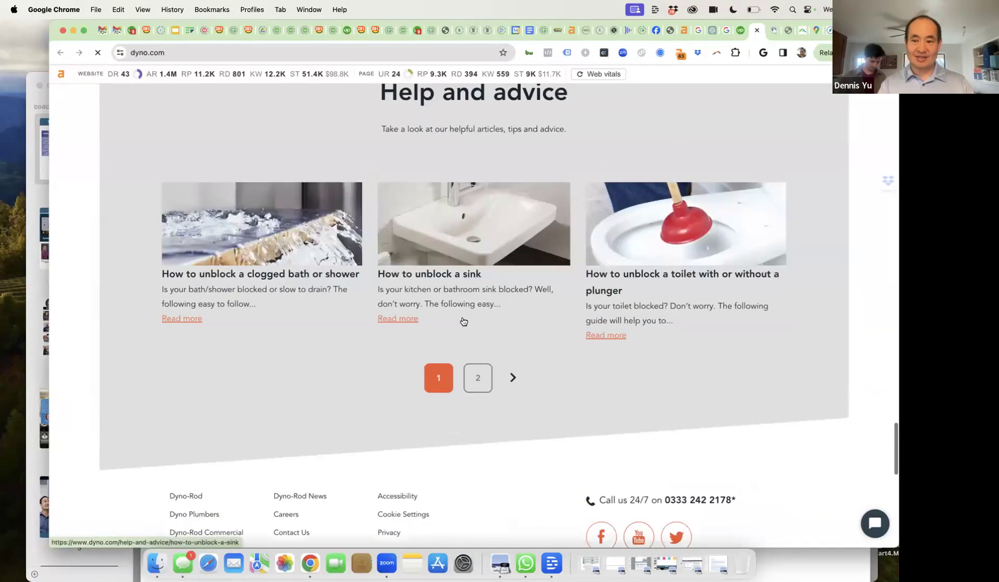
scroll(464, 322, up, 4)
scroll(463, 322, up, 20)
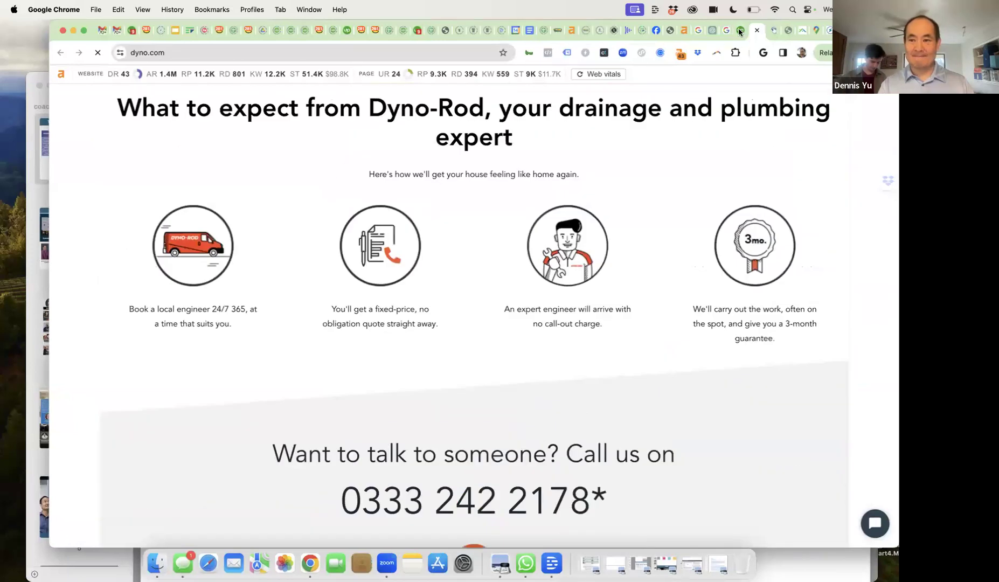
click(741, 31)
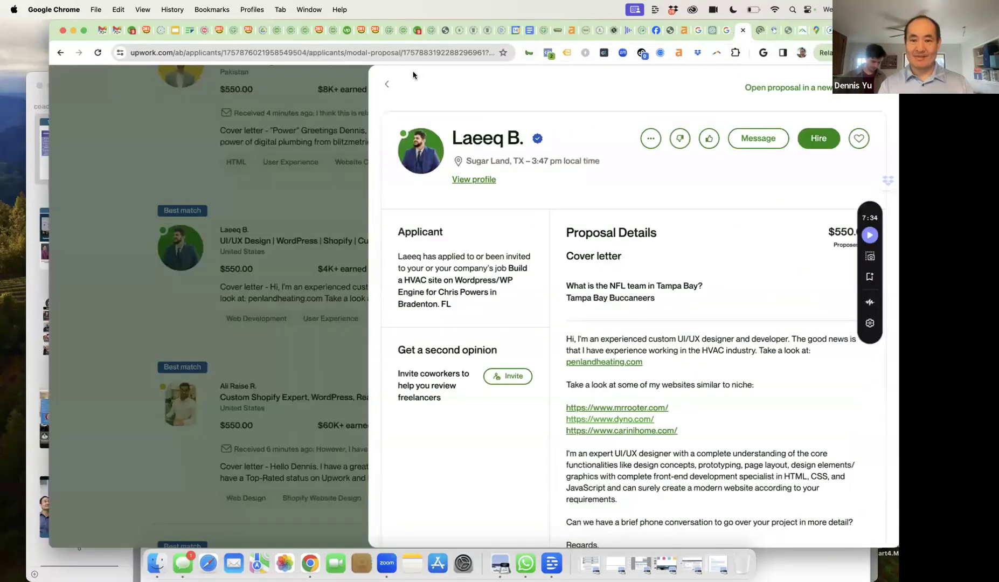
- From the UX/UI designer's conversation, start a $550.00 fixed-price offer to hire her
click(390, 86)
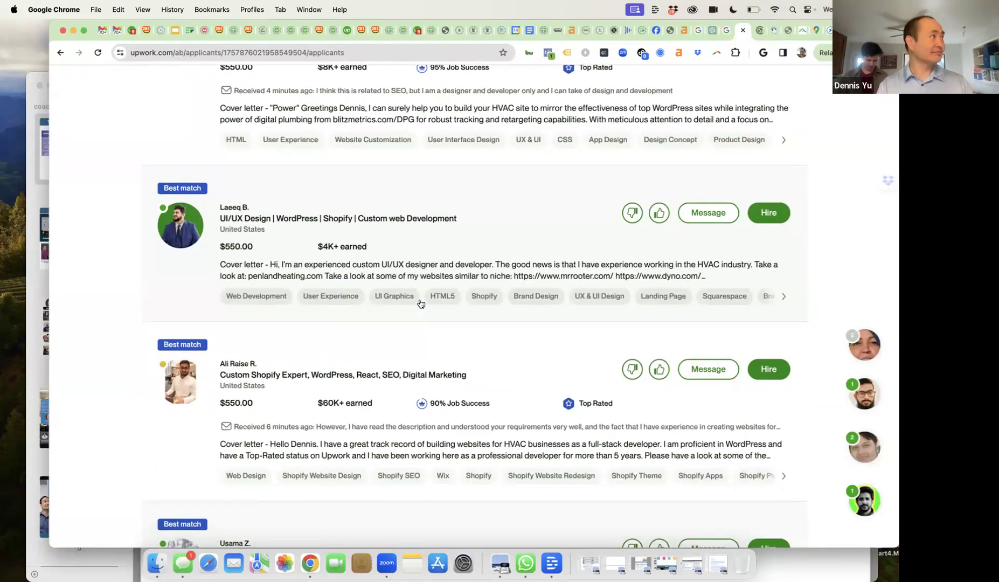
scroll(421, 304, up, 5)
scroll(421, 304, down, 3)
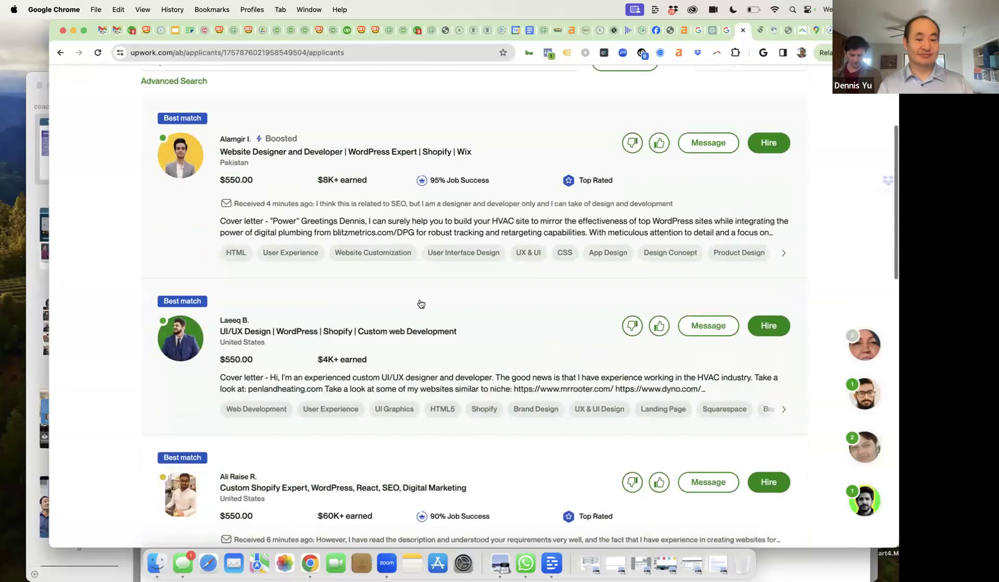
scroll(421, 304, down, 8)
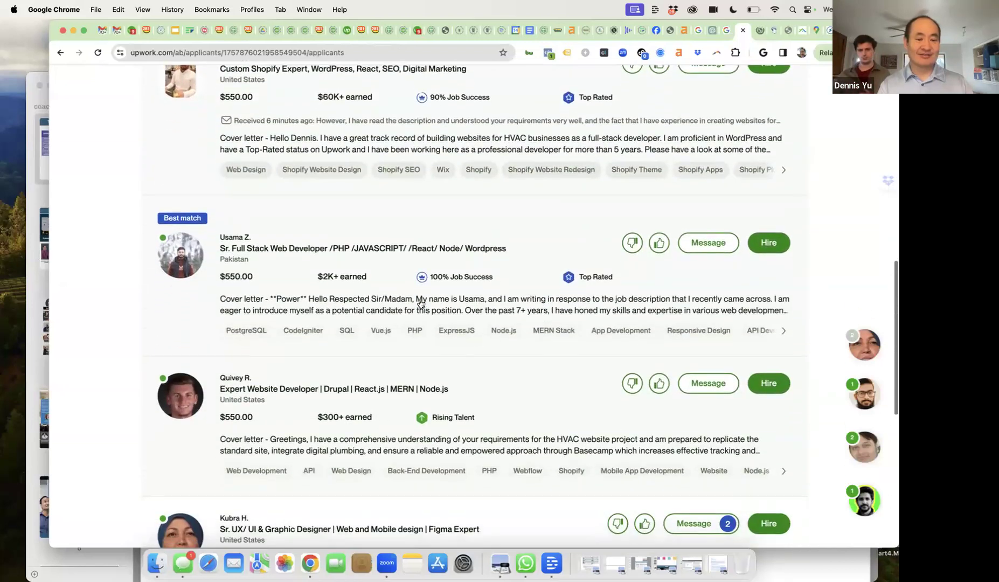
scroll(421, 304, down, 4)
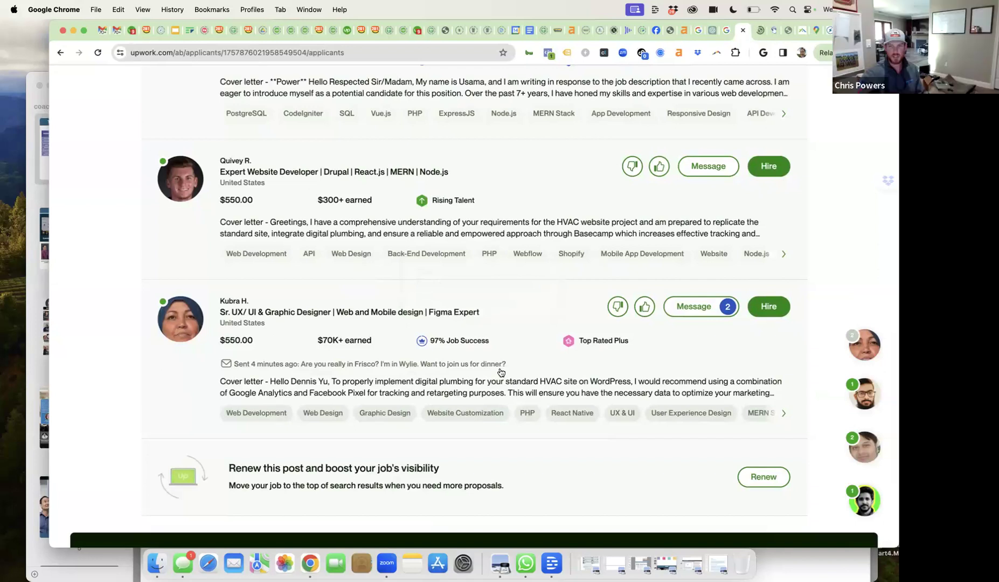
click(677, 312)
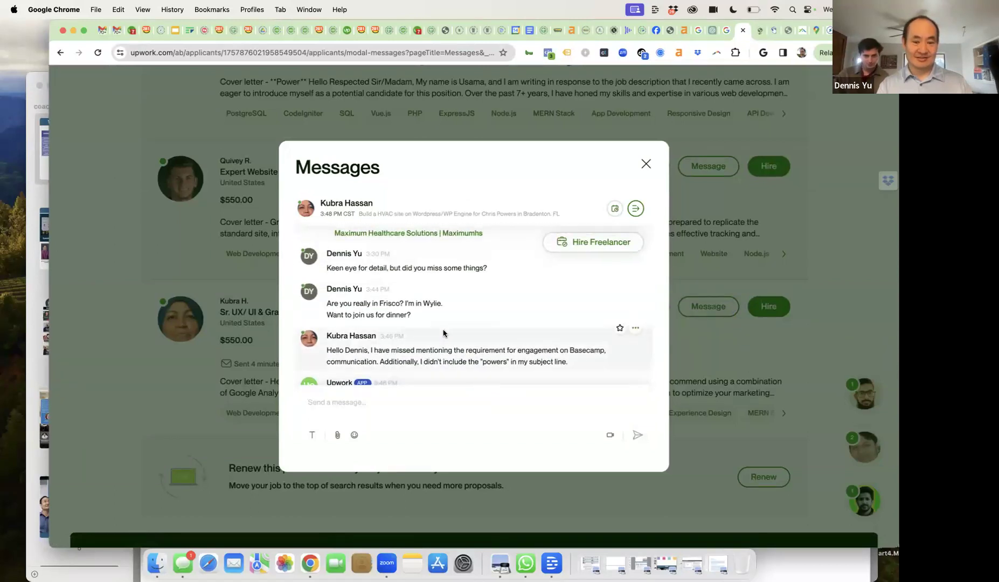
scroll(443, 333, down, 1)
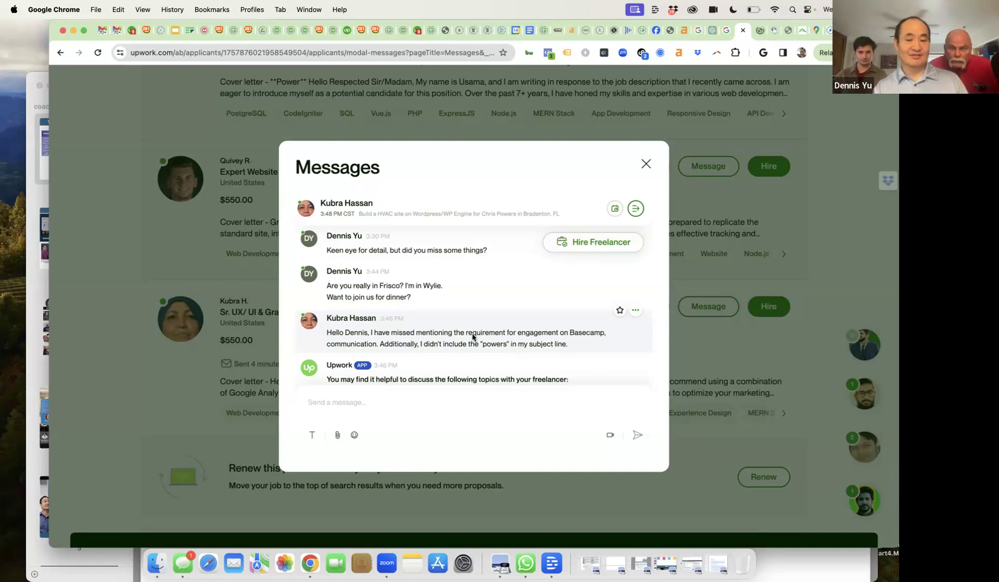
click(580, 242)
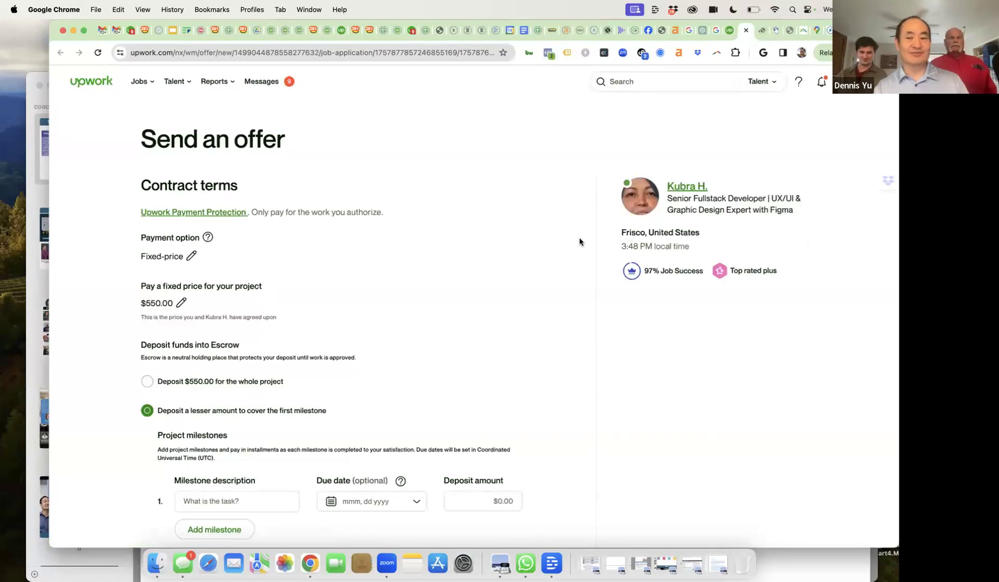
- Accept the Terms of Service and deposit the full $550.00 for the whole project, then continue
scroll(476, 337, down, 8)
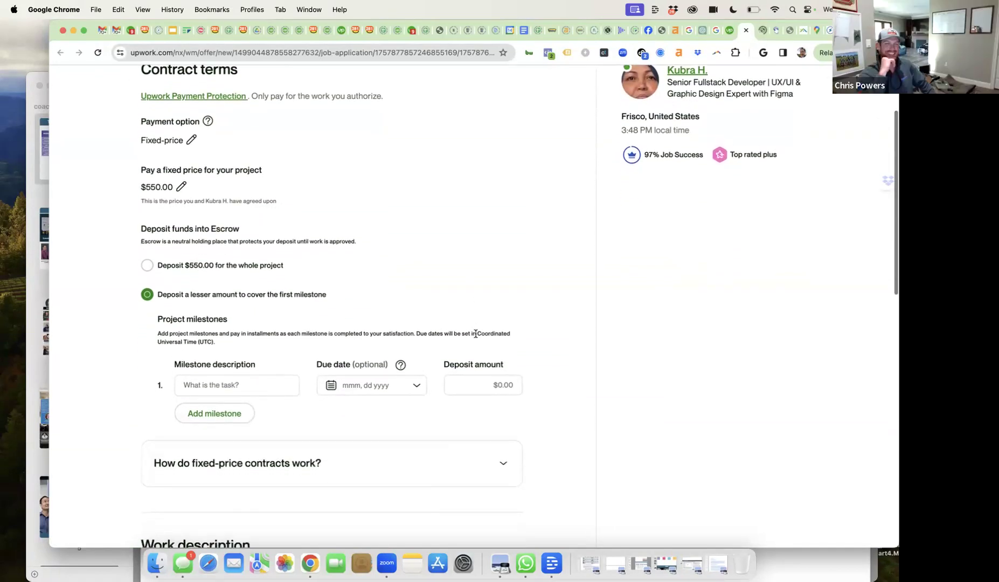
scroll(475, 337, down, 13)
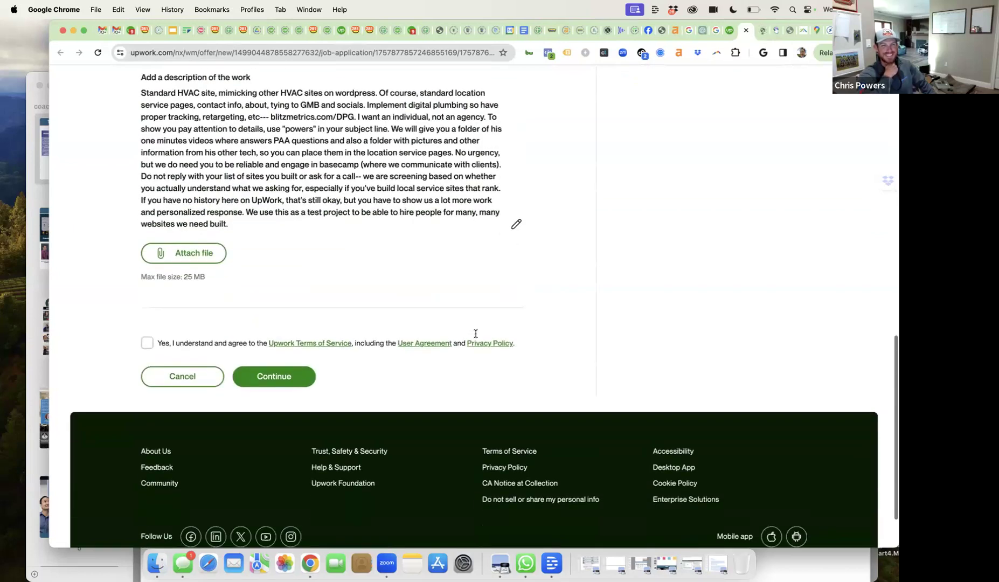
click(147, 273)
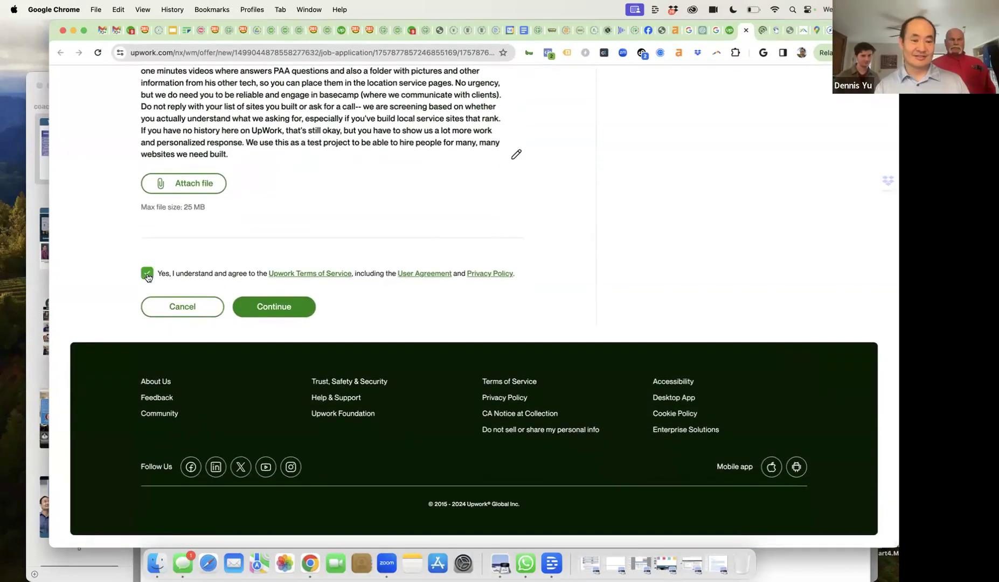
click(263, 307)
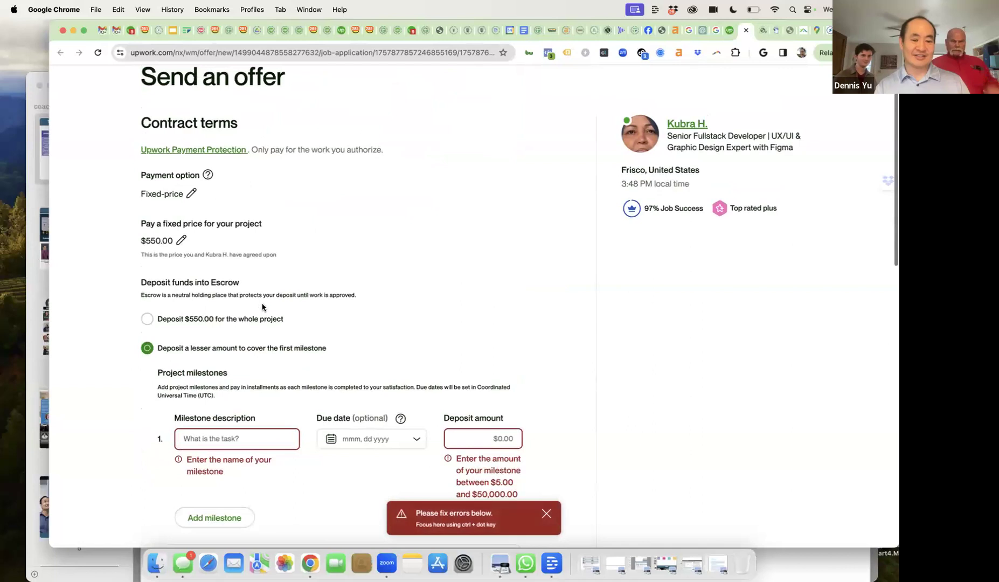
scroll(269, 359, down, 3)
click(147, 244)
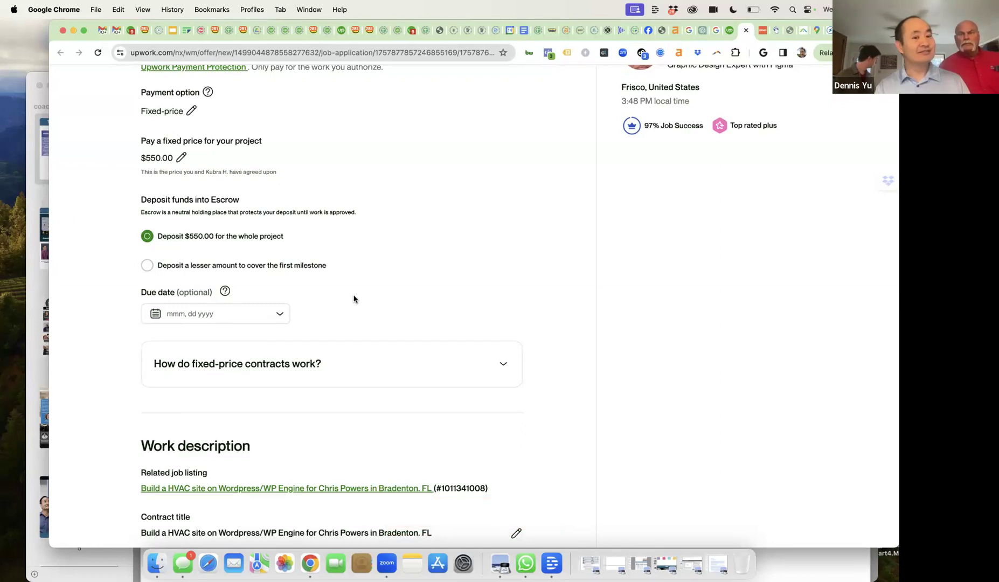
scroll(353, 299, down, 10)
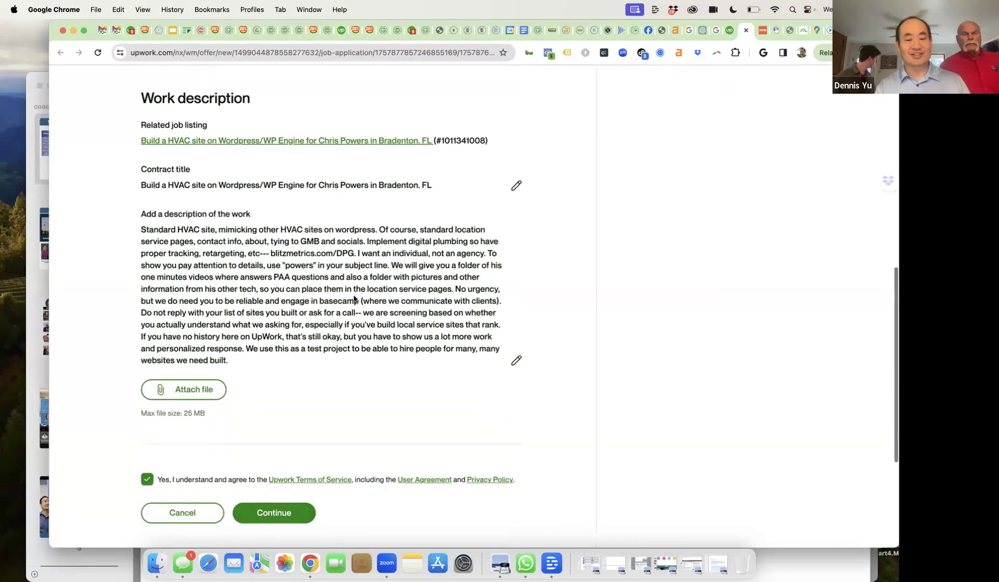
scroll(353, 298, down, 5)
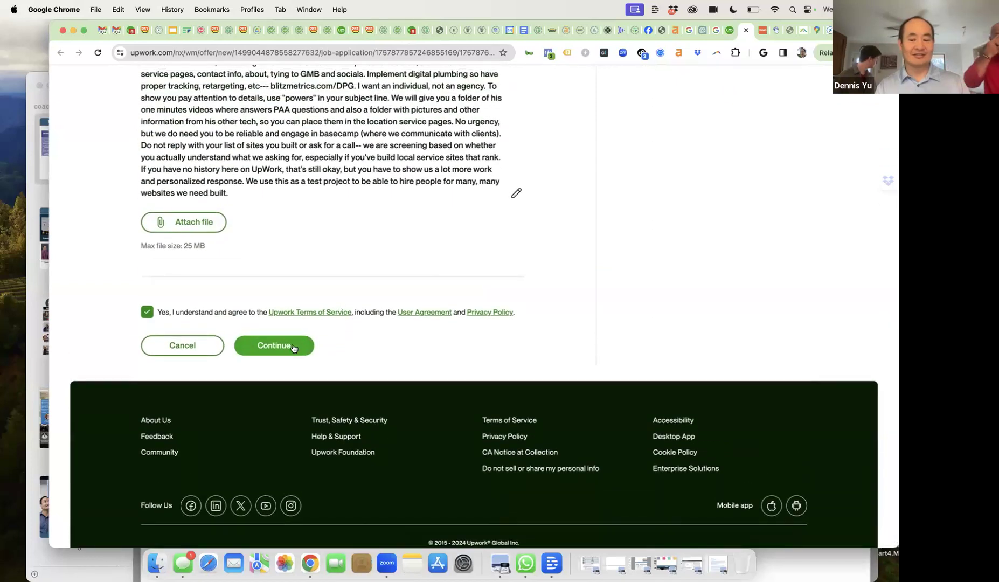
click(294, 349)
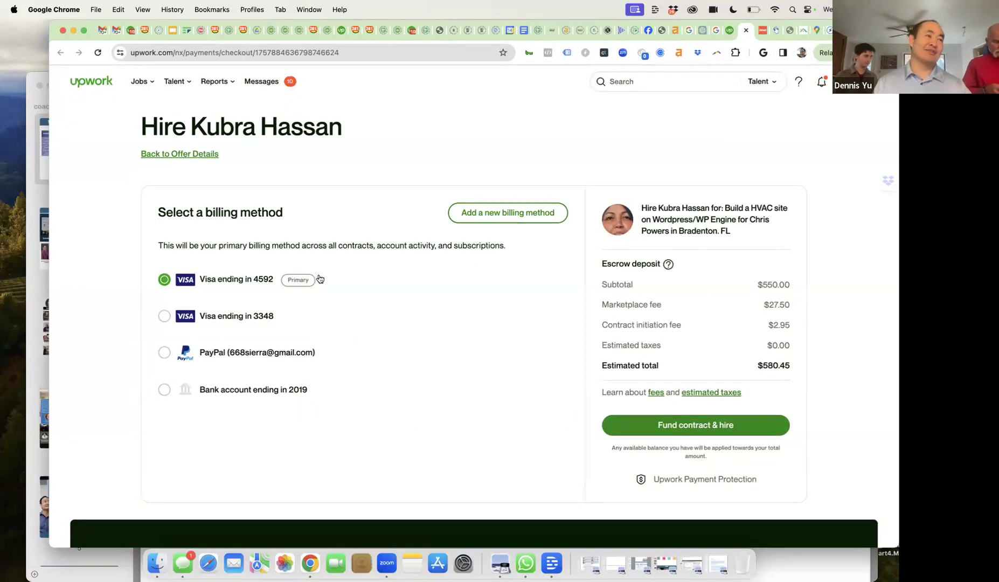
- Fund the contract and hire using the primary Visa, with a $580.45 estimated total
scroll(450, 291, down, 2)
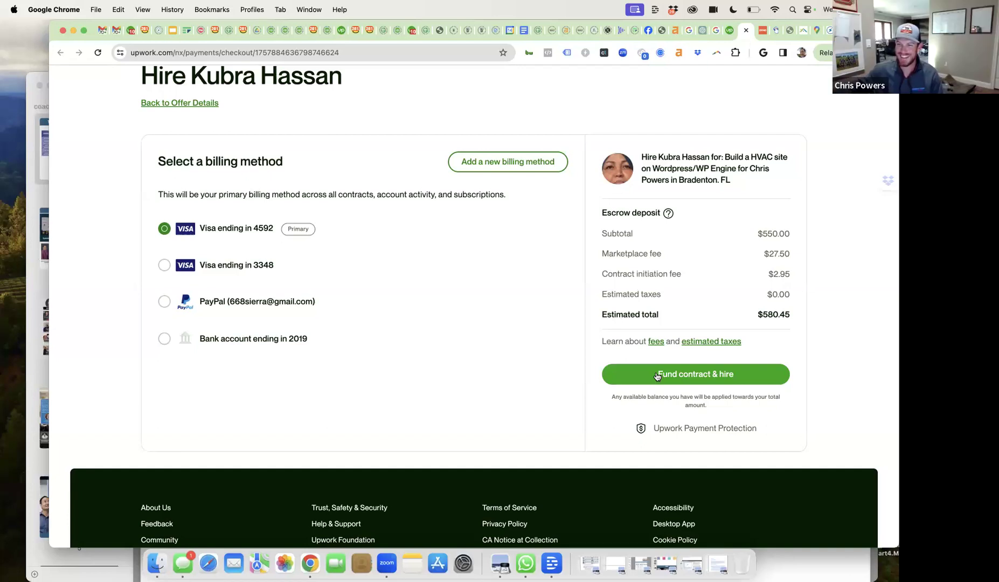
click(657, 375)
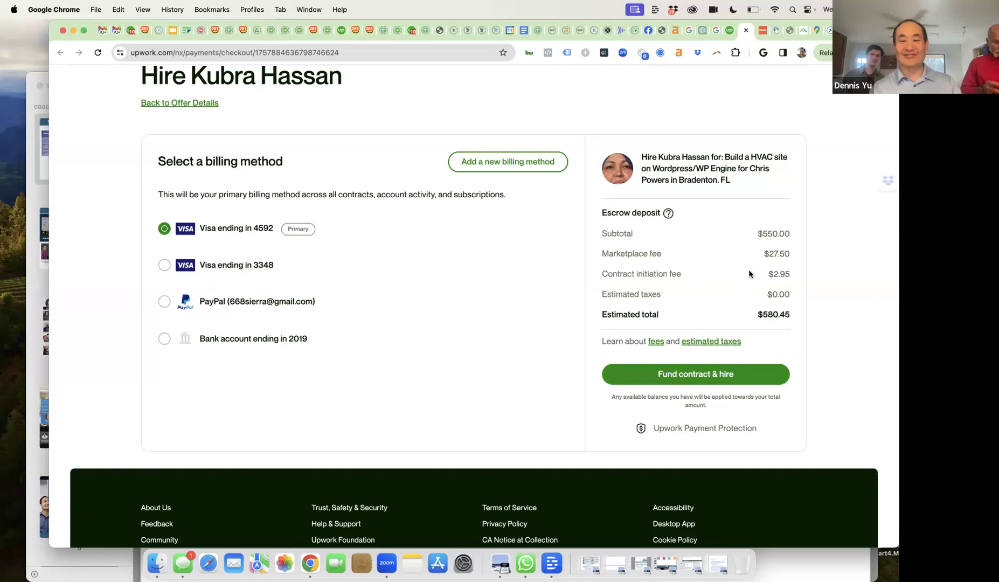
- Fund the $550 contract to send the offer, keeping the HVAC job open for more hires
click(650, 378)
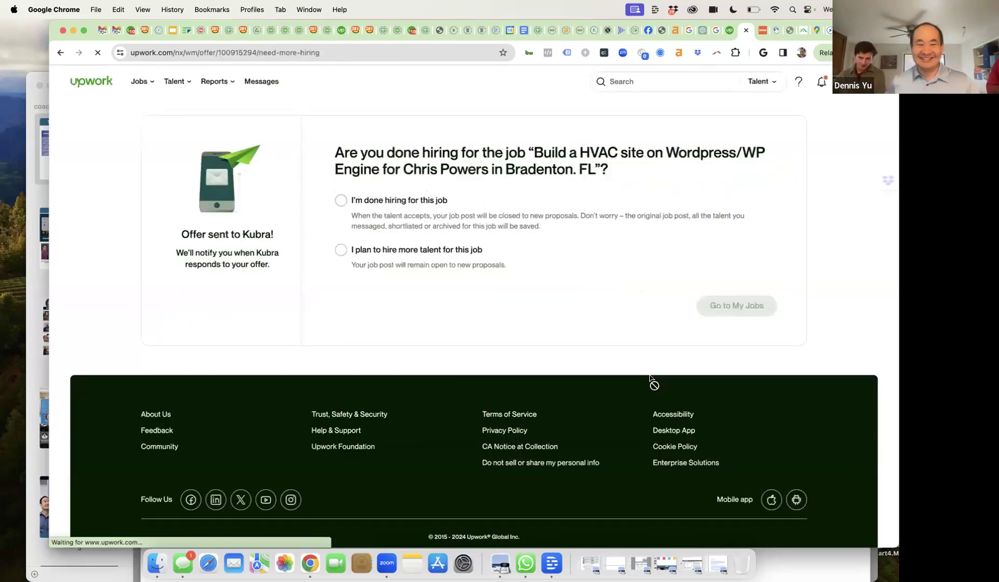
click(408, 251)
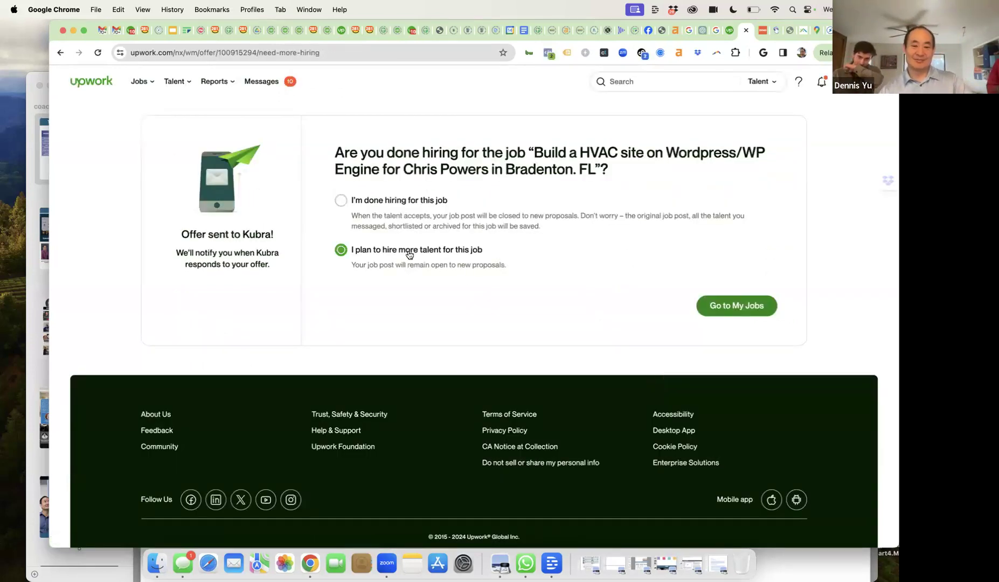
click(741, 305)
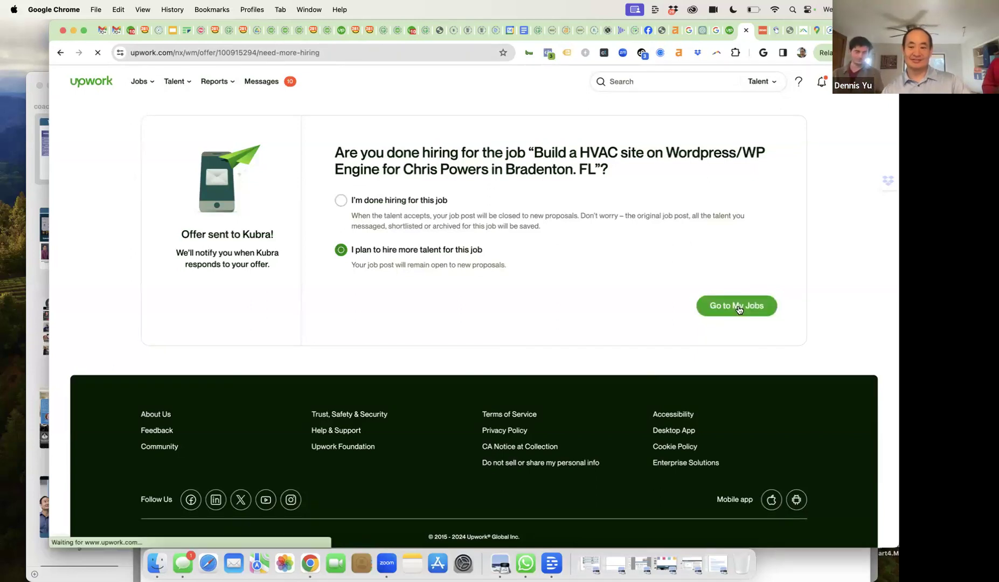